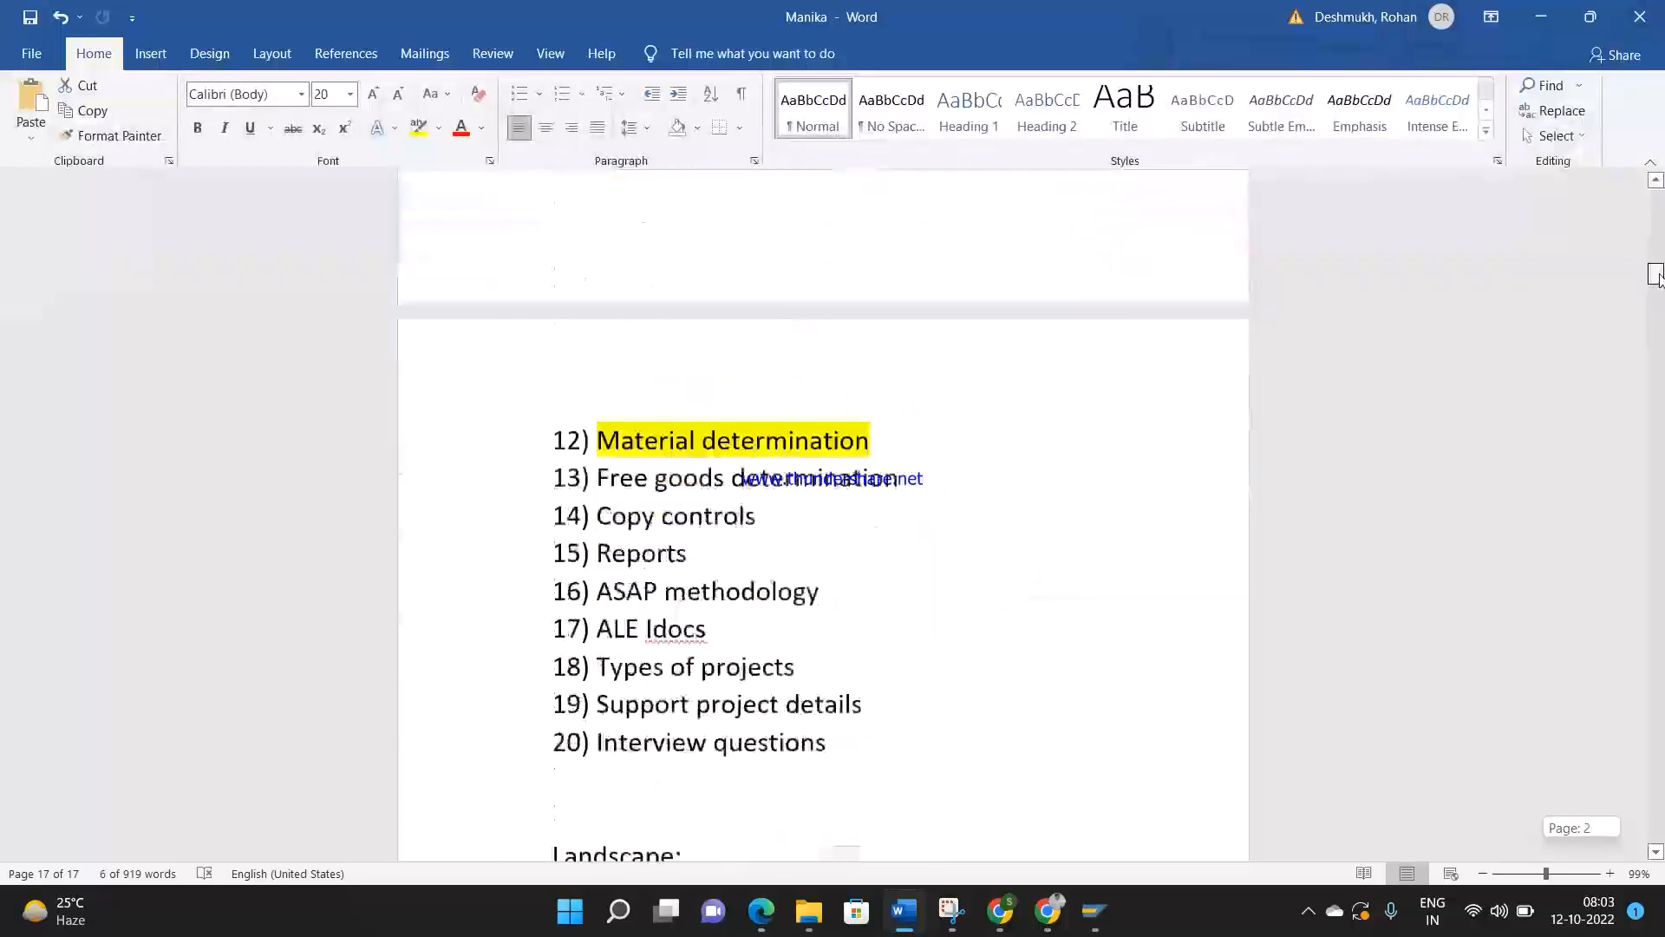
Step: Highlight the topic "Free goods determination" in yellow and select the text "Output management" in the topic list
drag(910, 396, 607, 393)
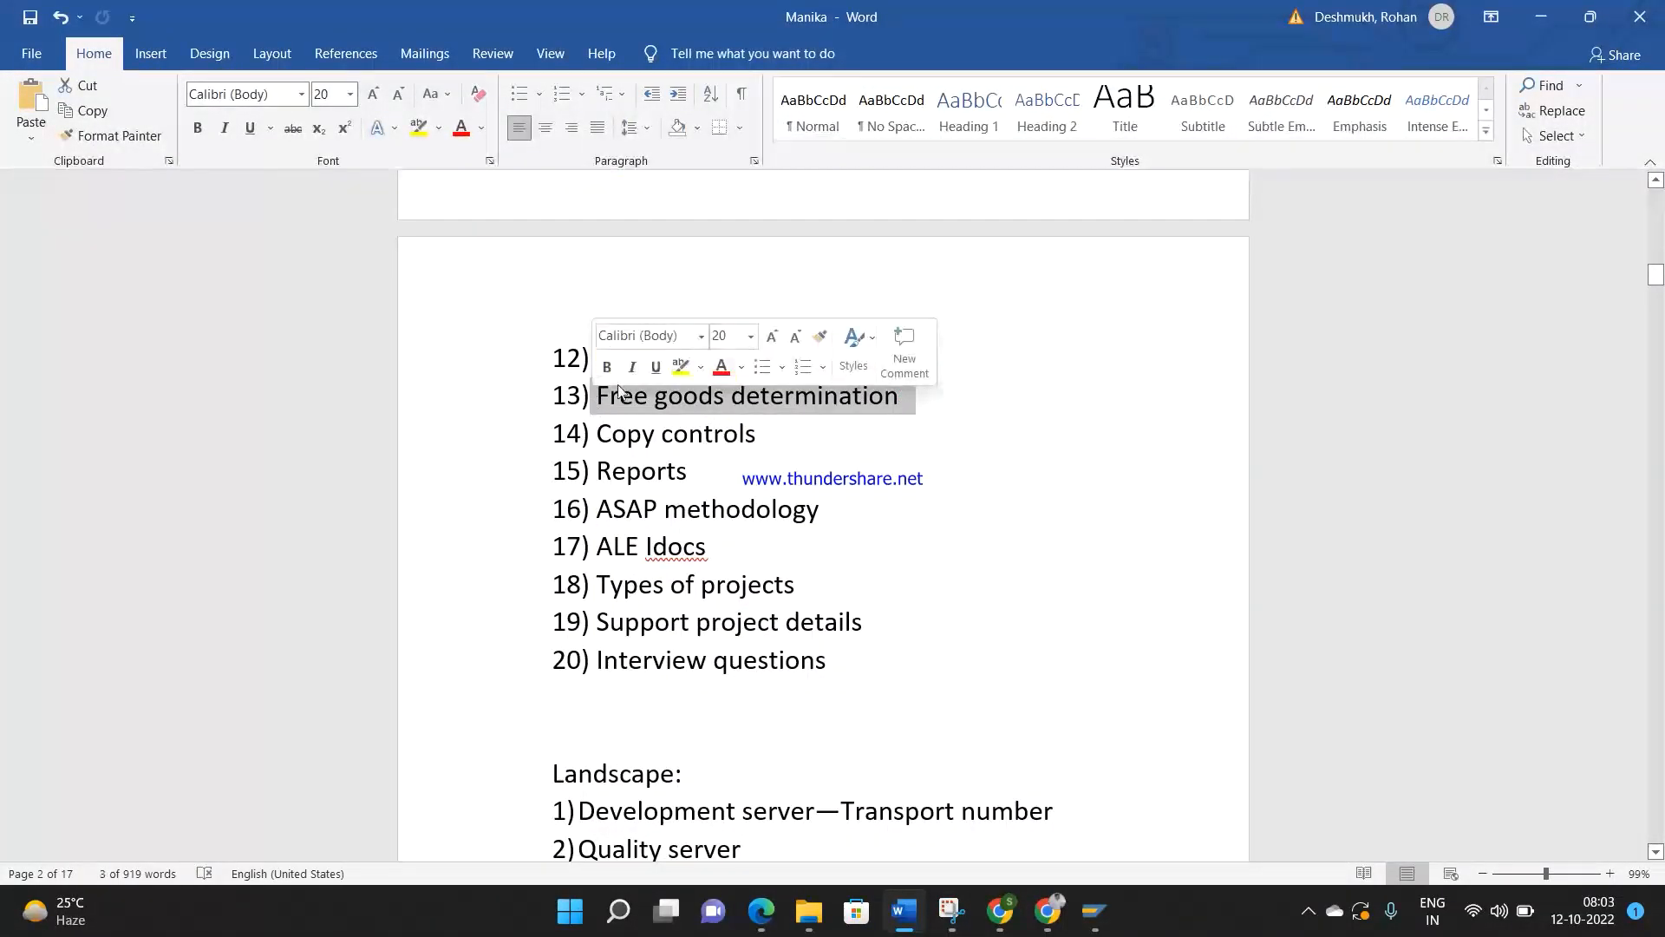
click(683, 367)
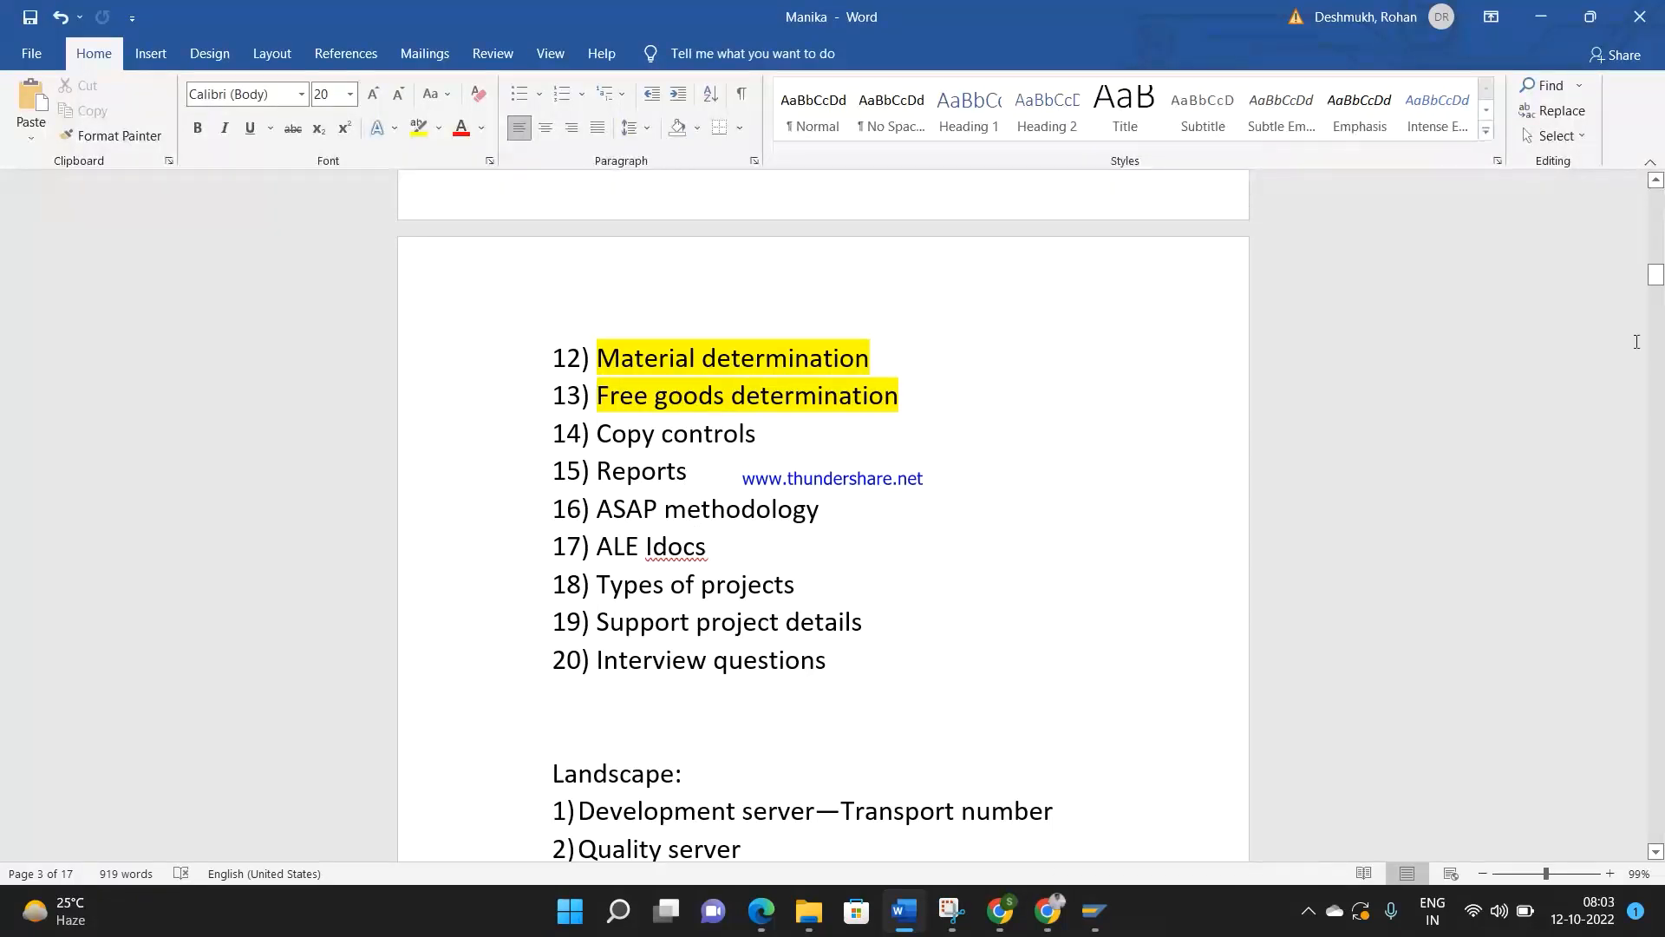
drag(1654, 278, 1655, 267)
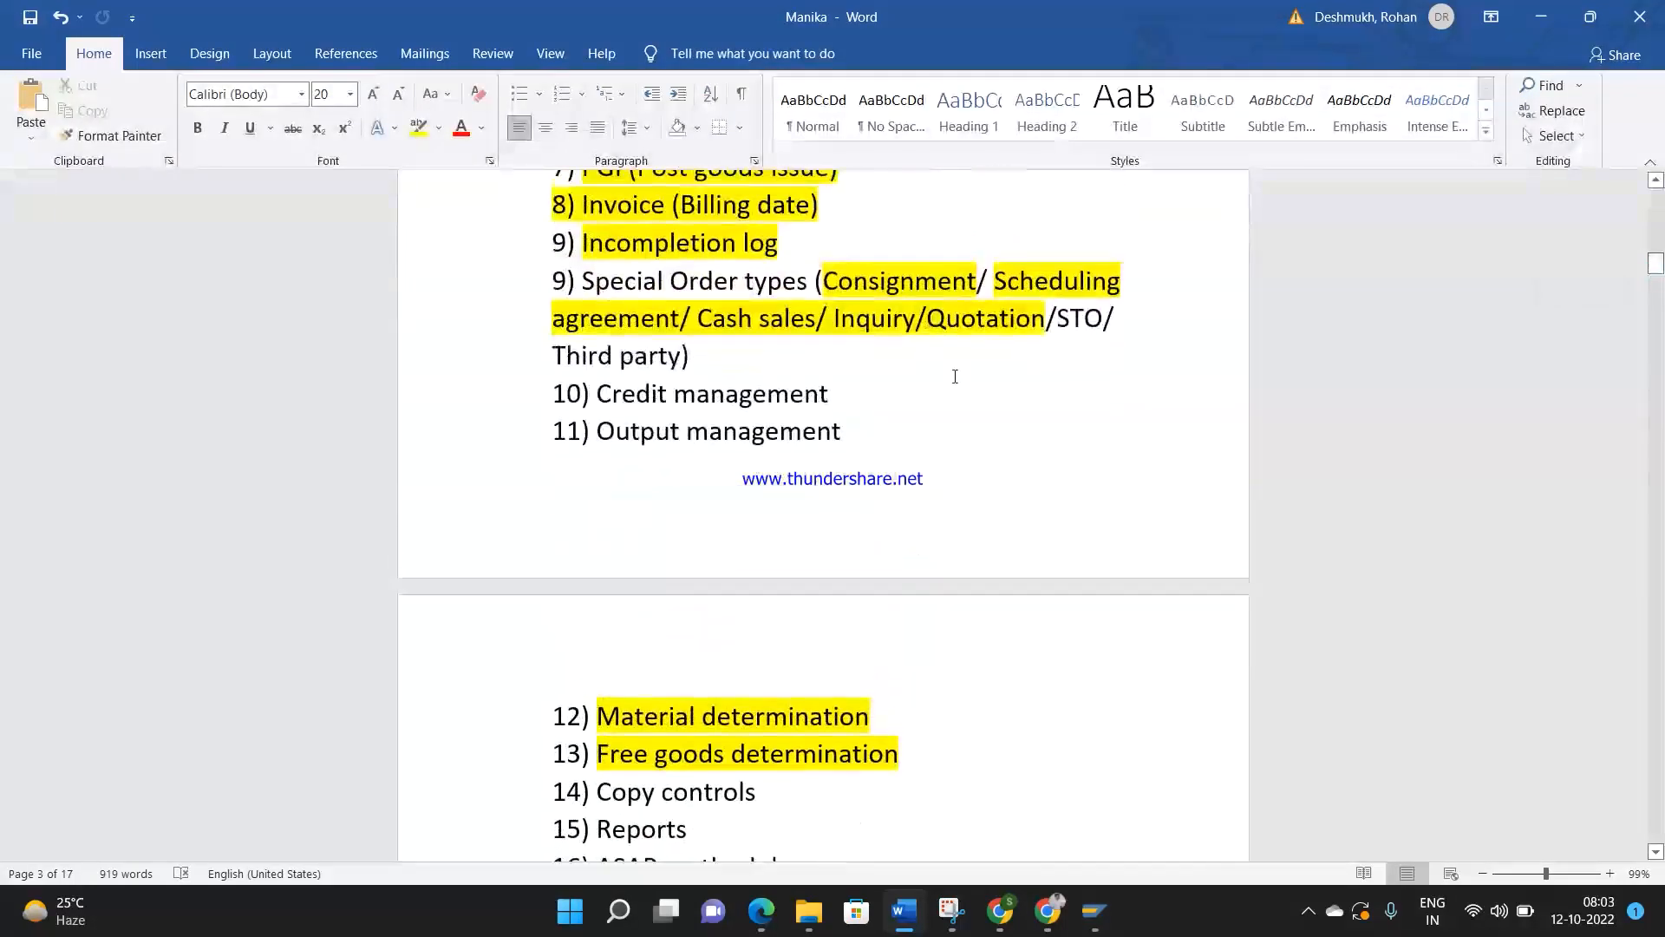
drag(671, 431, 845, 434)
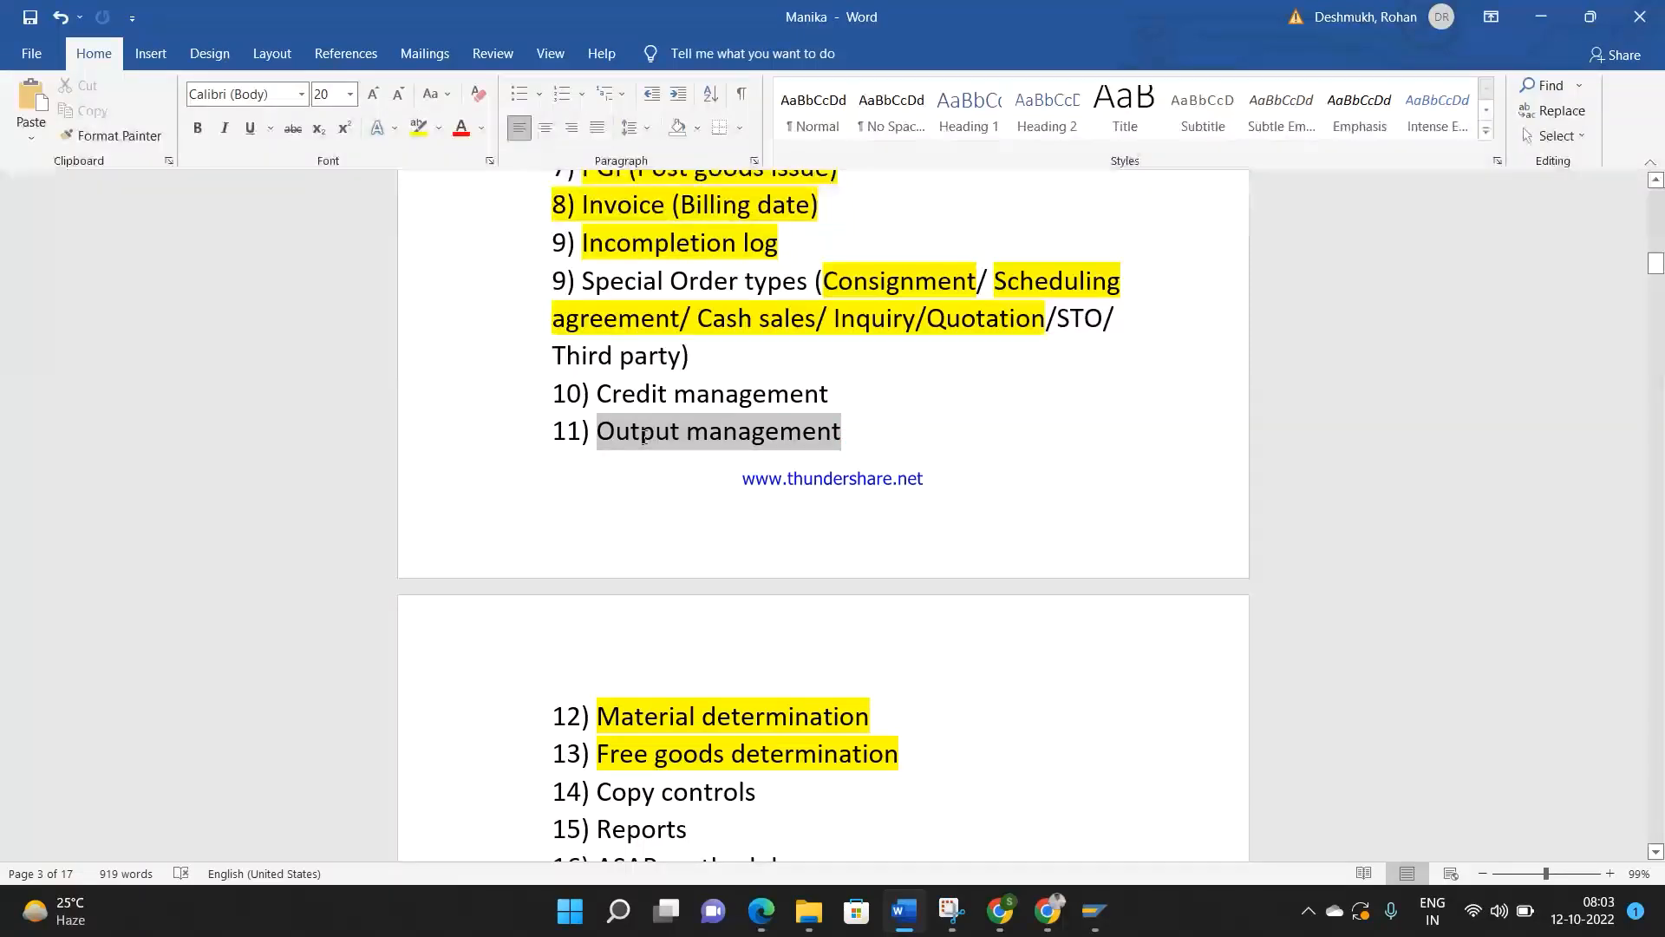
Step: Start a new page at the end of the notes and add the heading "Output Management:" with blank space below it
drag(1656, 263, 1655, 835)
click(725, 647)
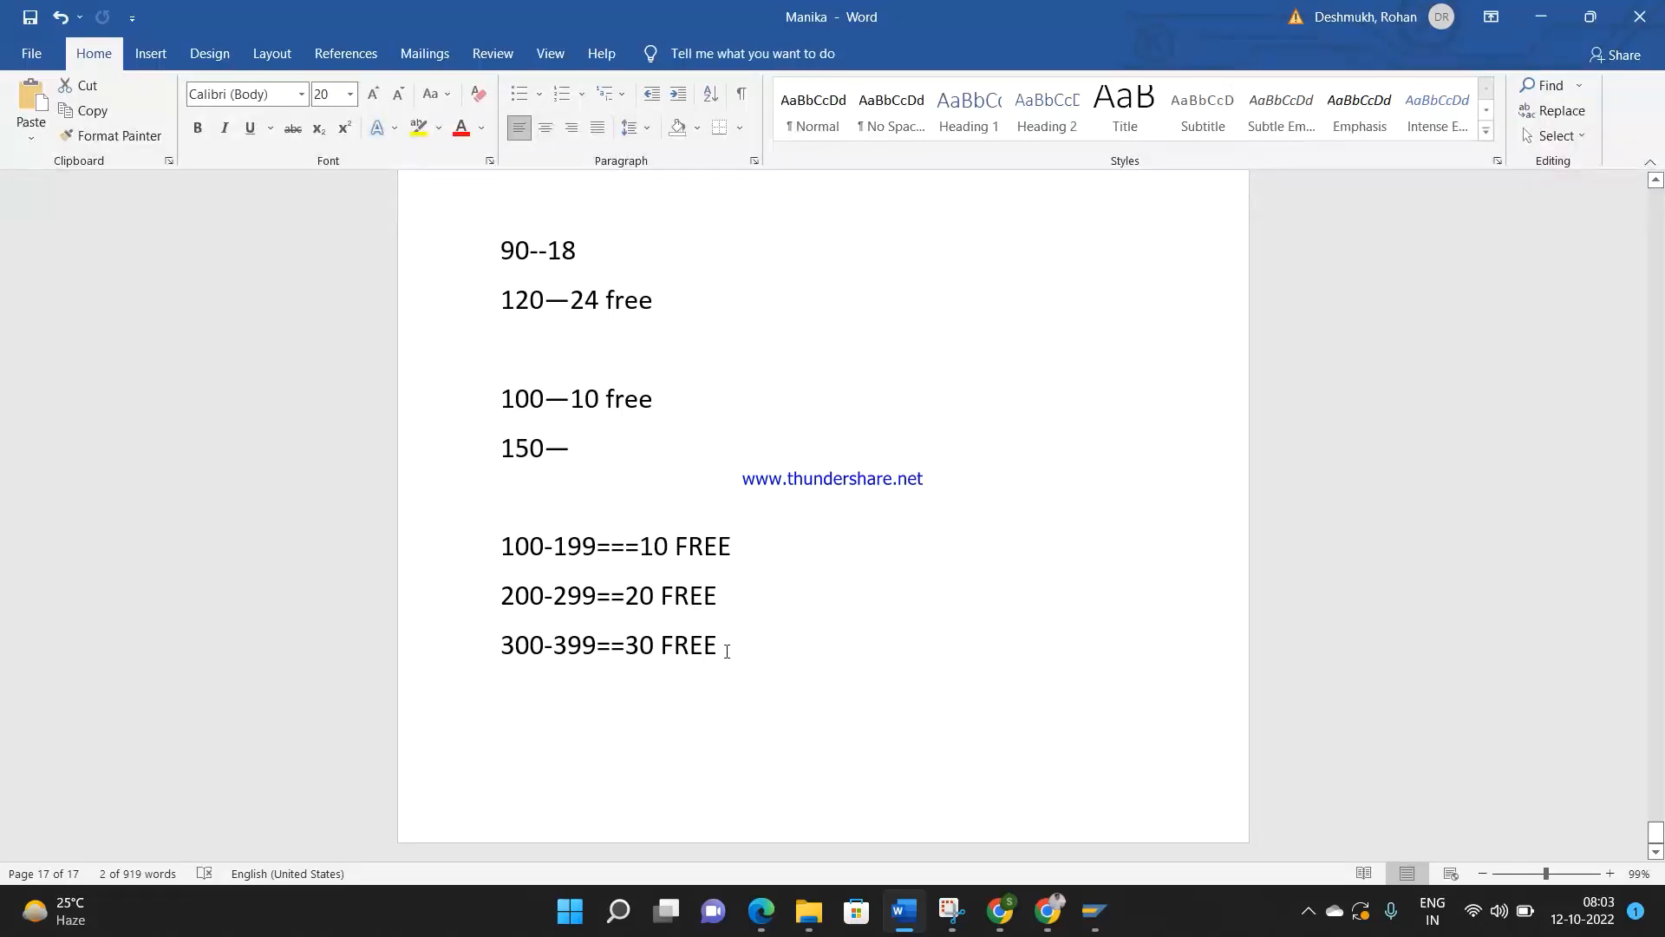
key(Return)
key(ctrl+Return)
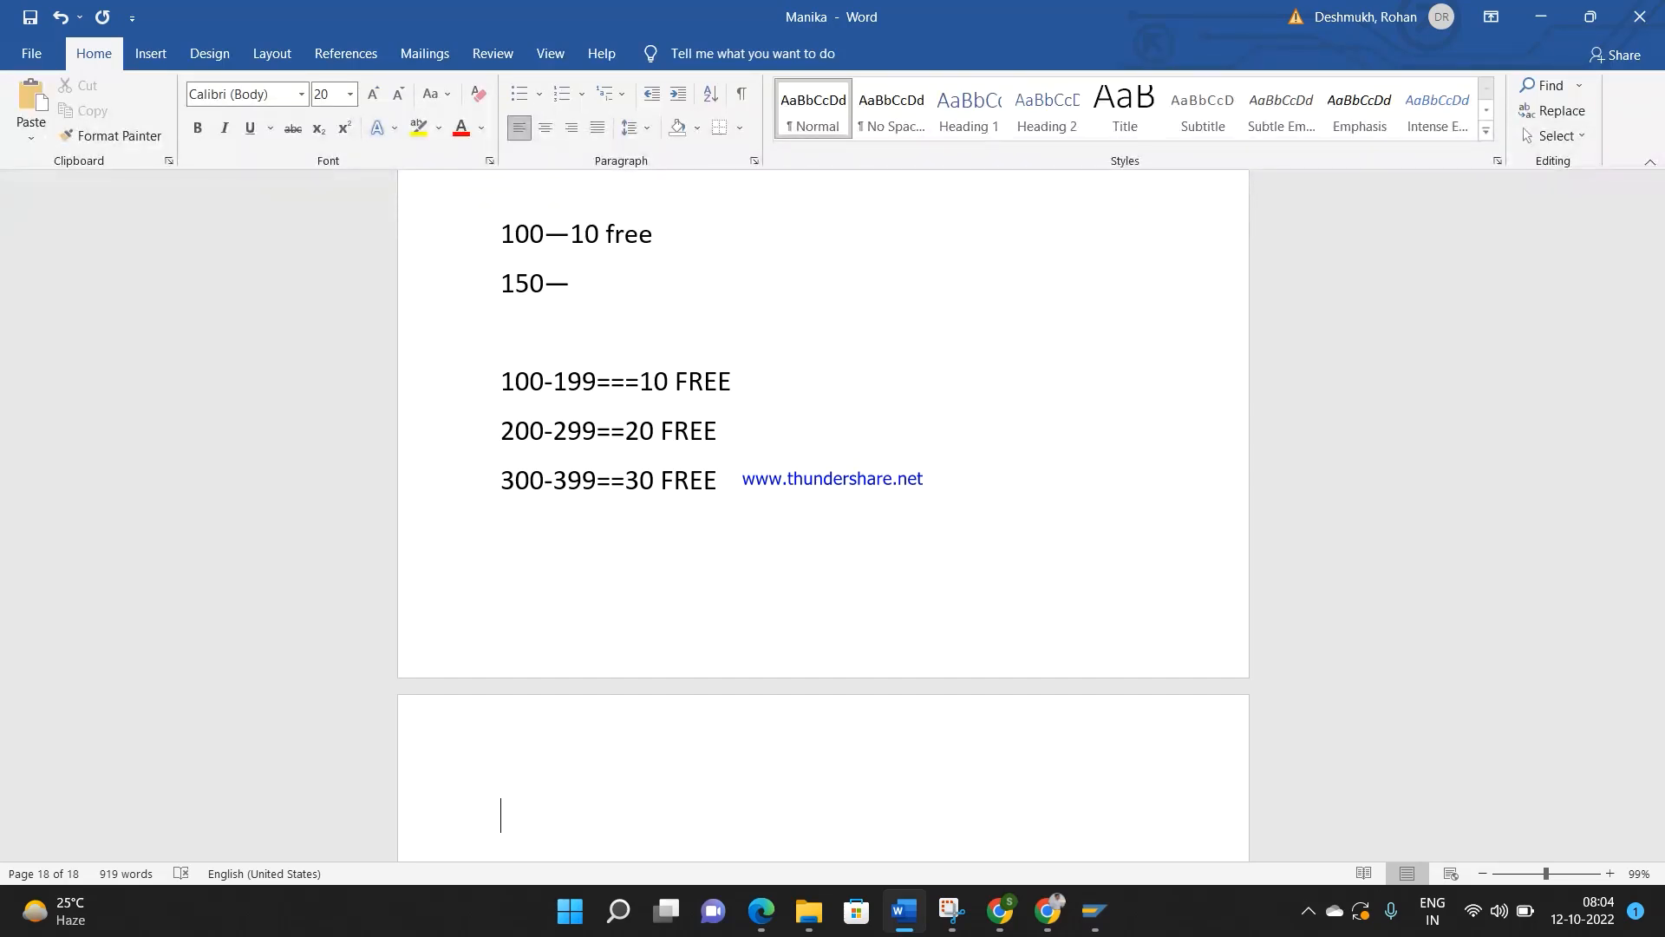
text(Output Management:)
key(Return)
key(Return)
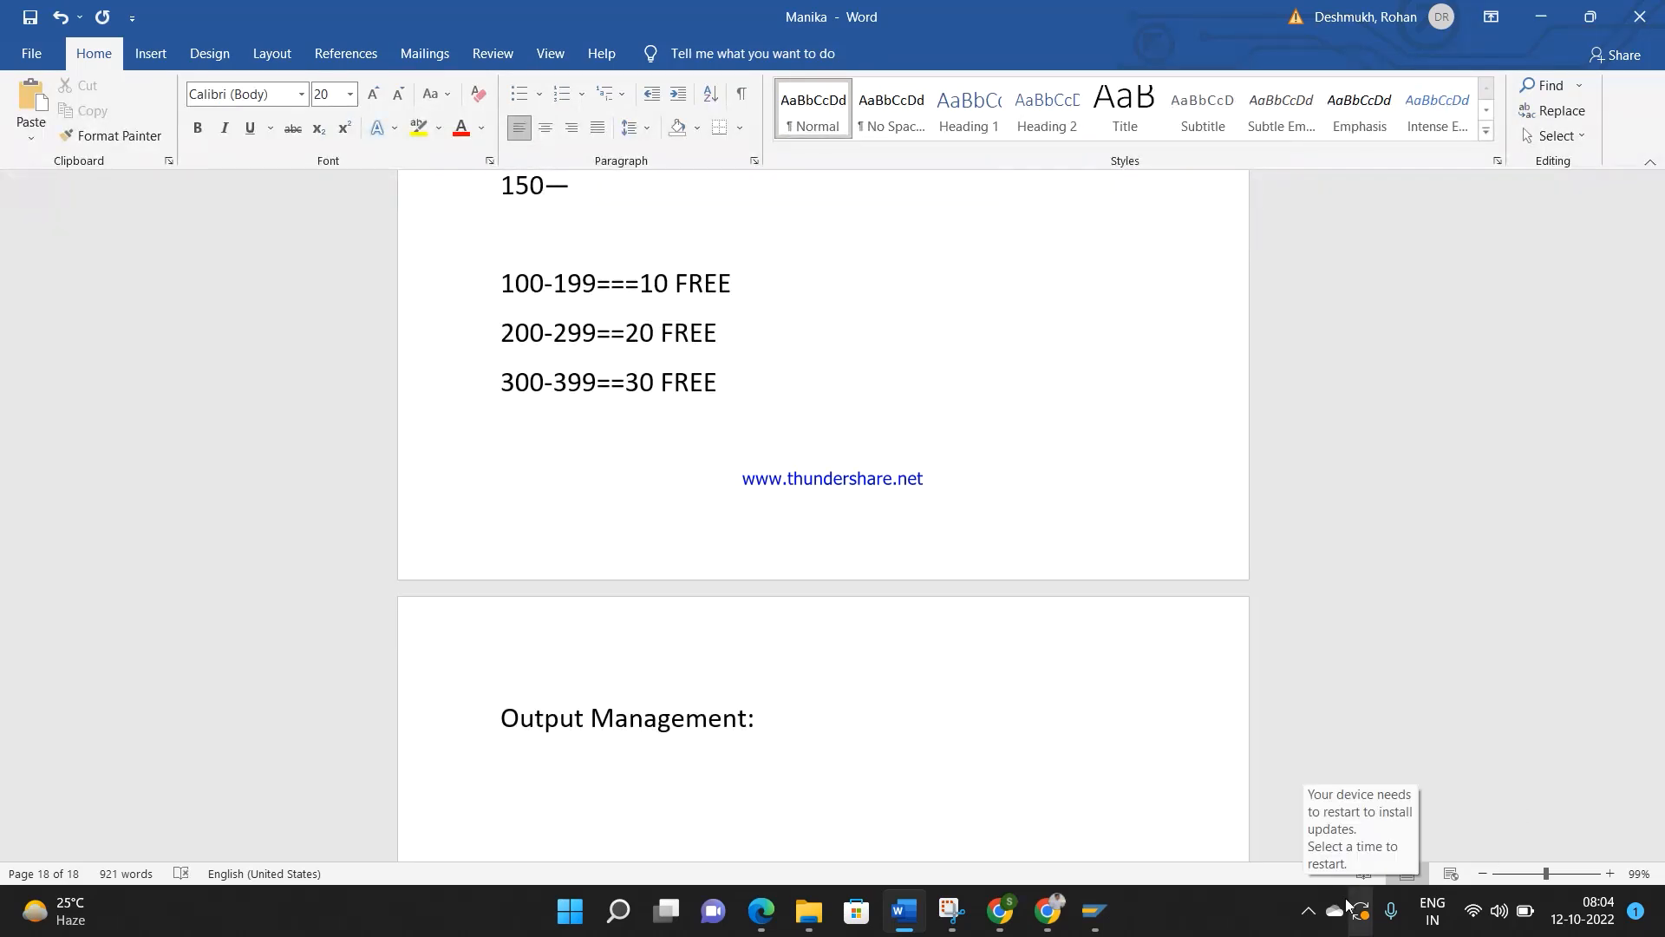
click(1311, 917)
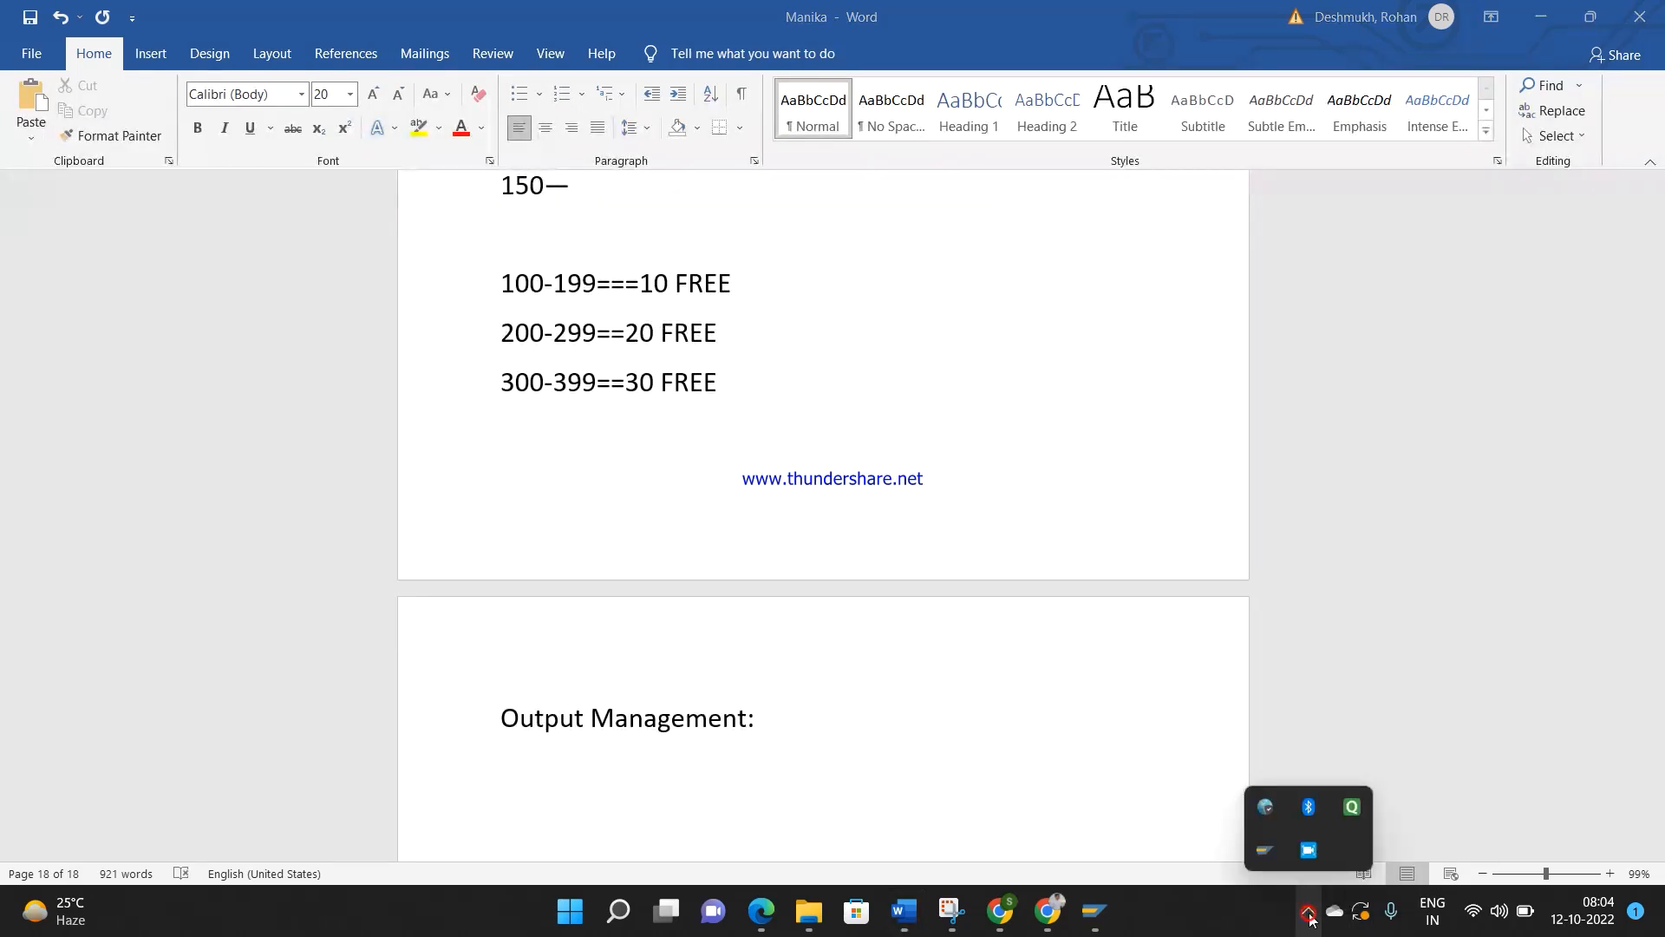
click(1118, 758)
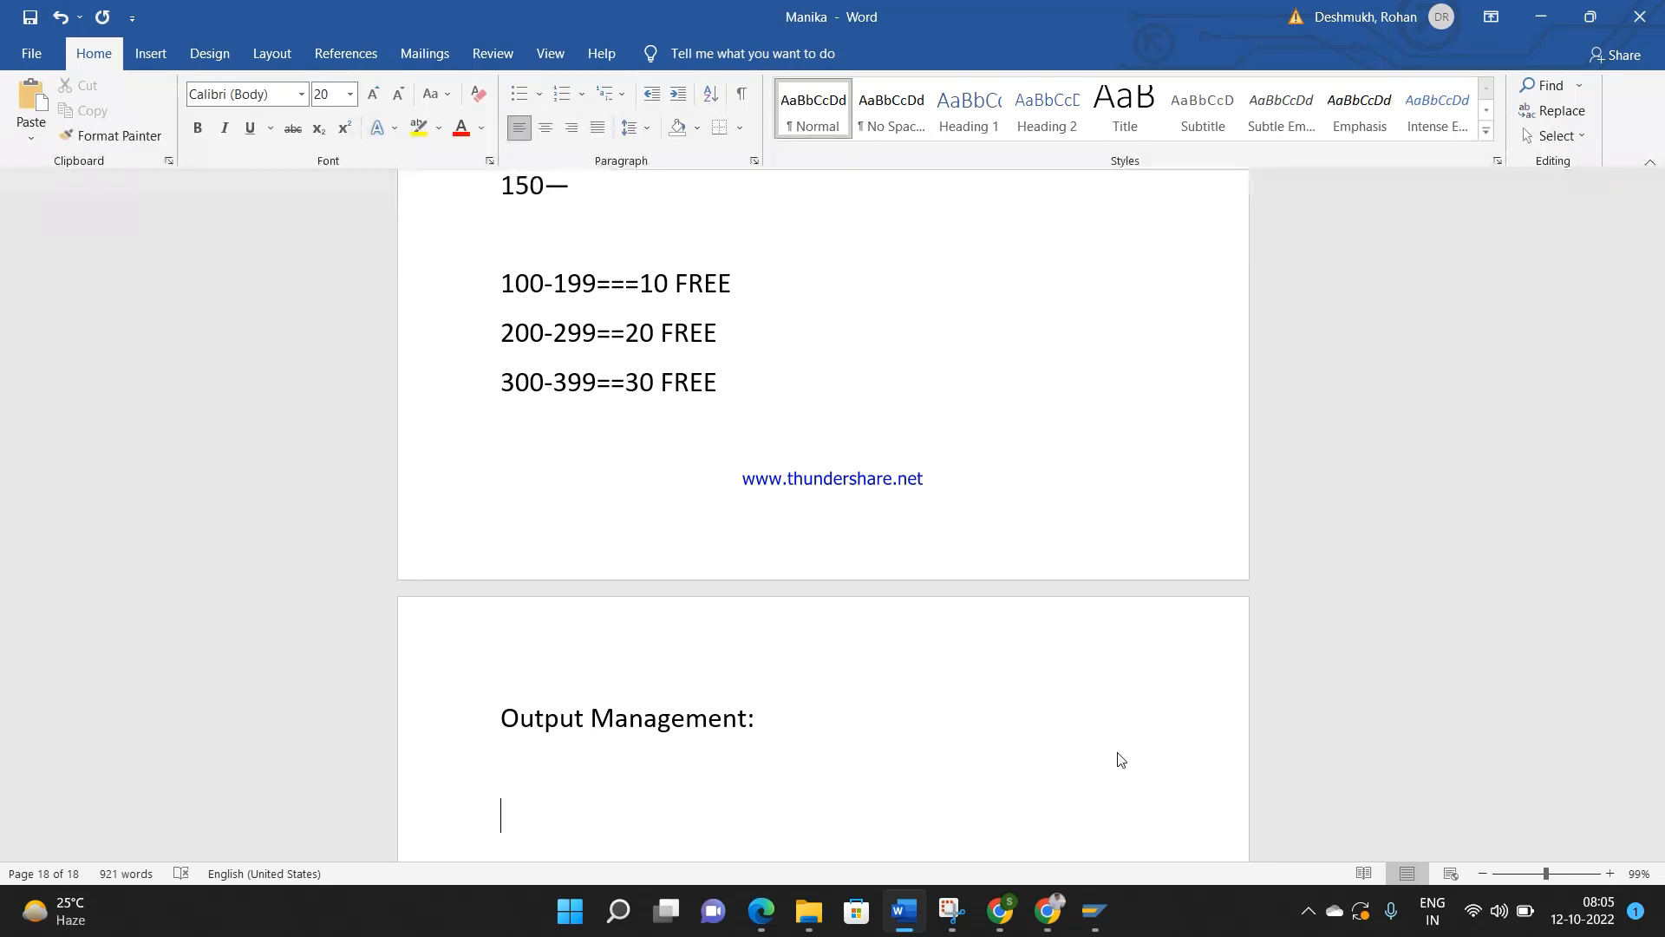
Step: Add the subheading "Condition technique:" under Output Management and begin a numbered list with "Condition tables"
text(Condition t)
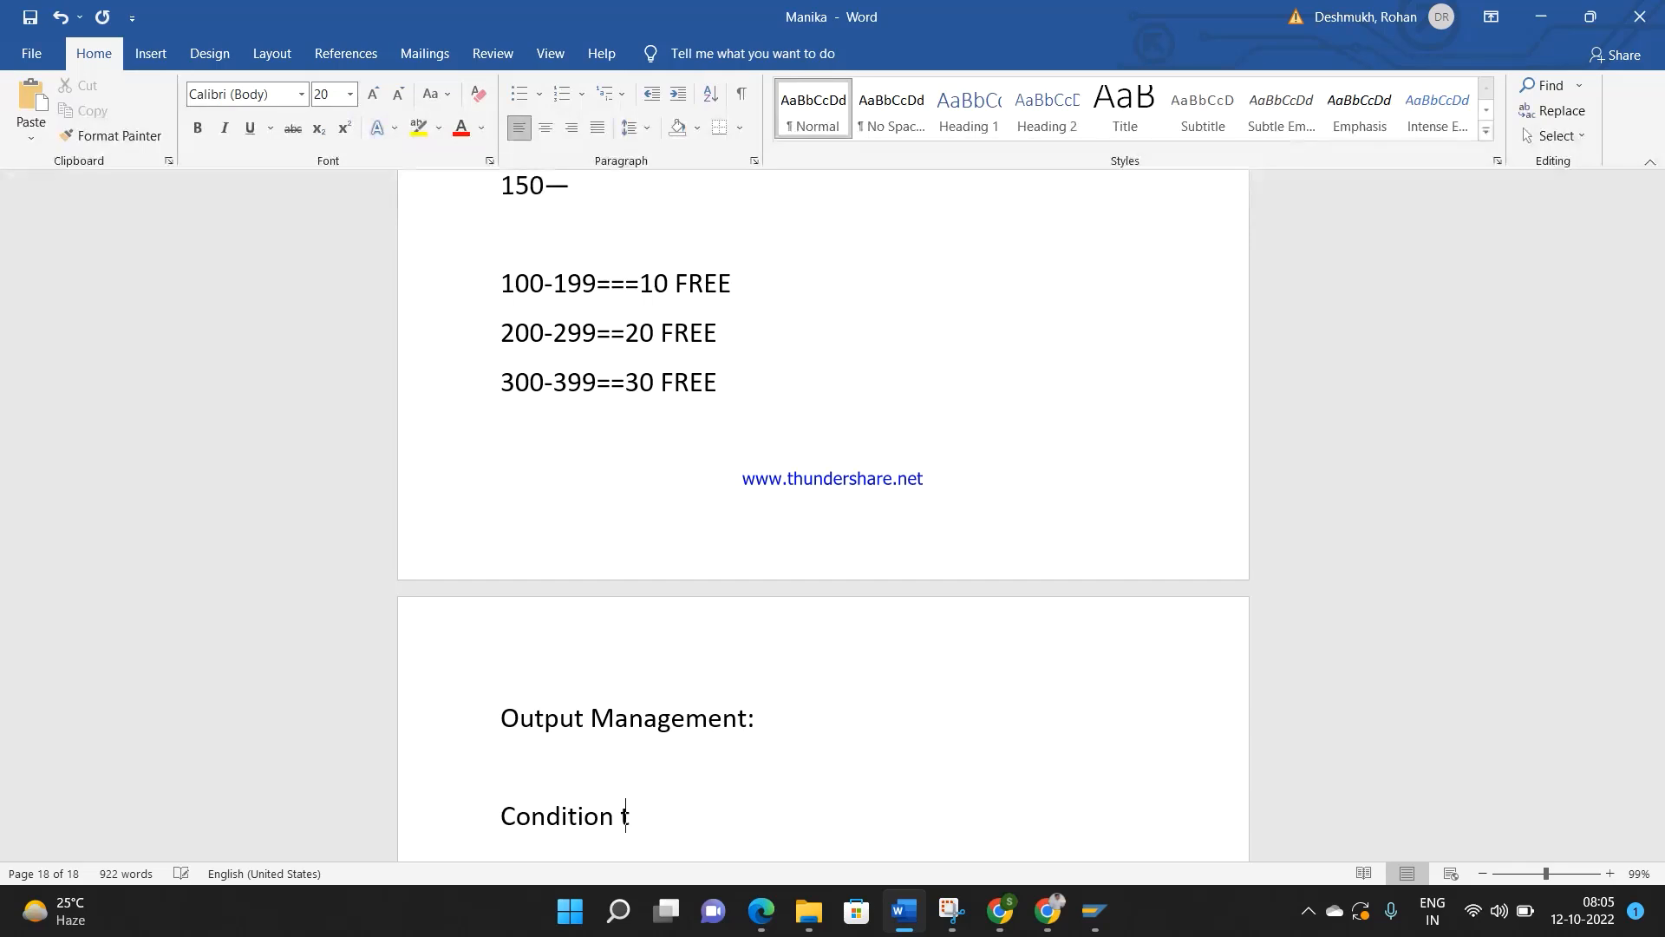
text(echnique:)
key(Return)
text(1) )
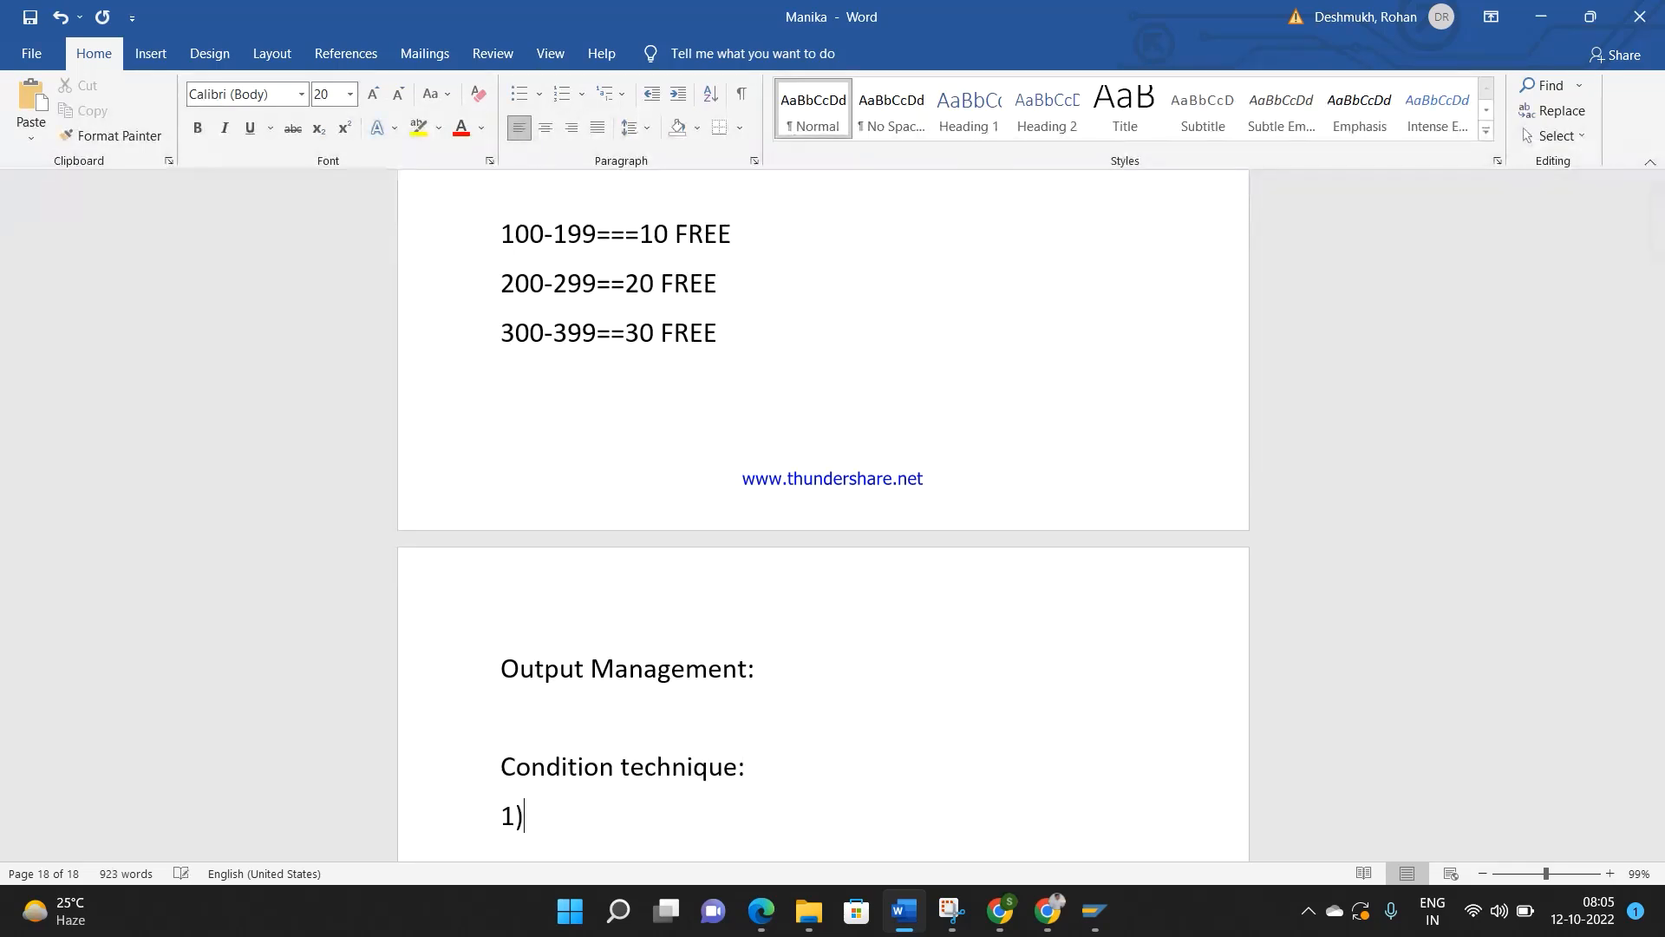
text(COndition tabe)
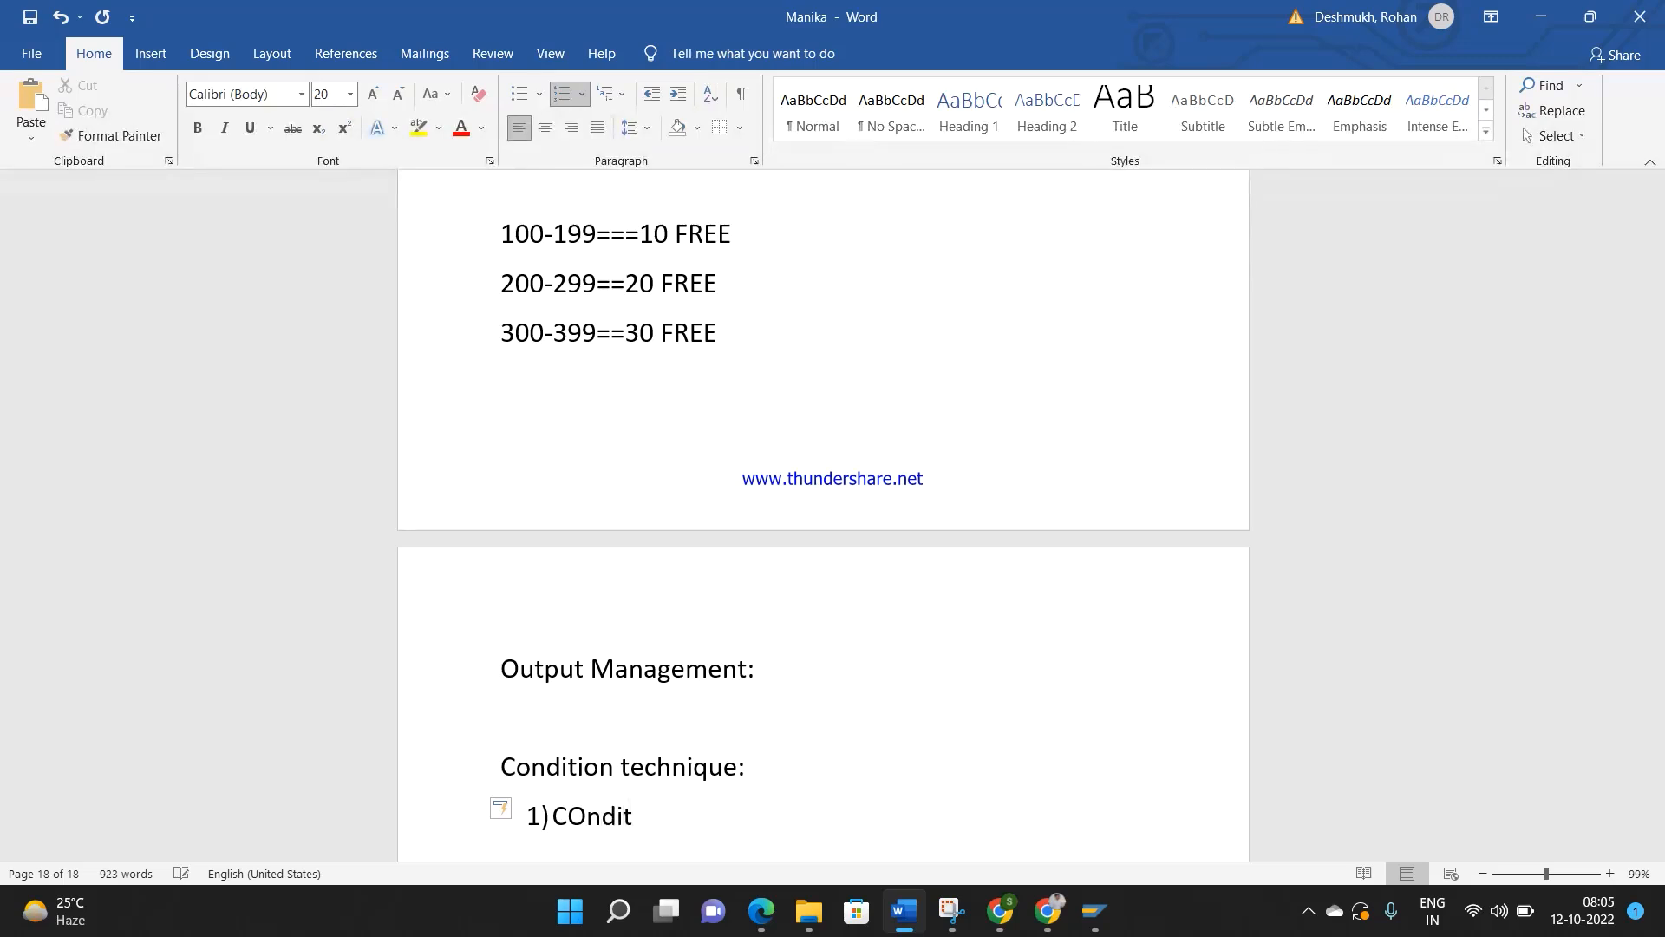
key(BackSpace)
text(les)
Step: Continue the numbered list with the items "Access seq", "Output type" and "Procedure"
key(Return)
text(Ac)
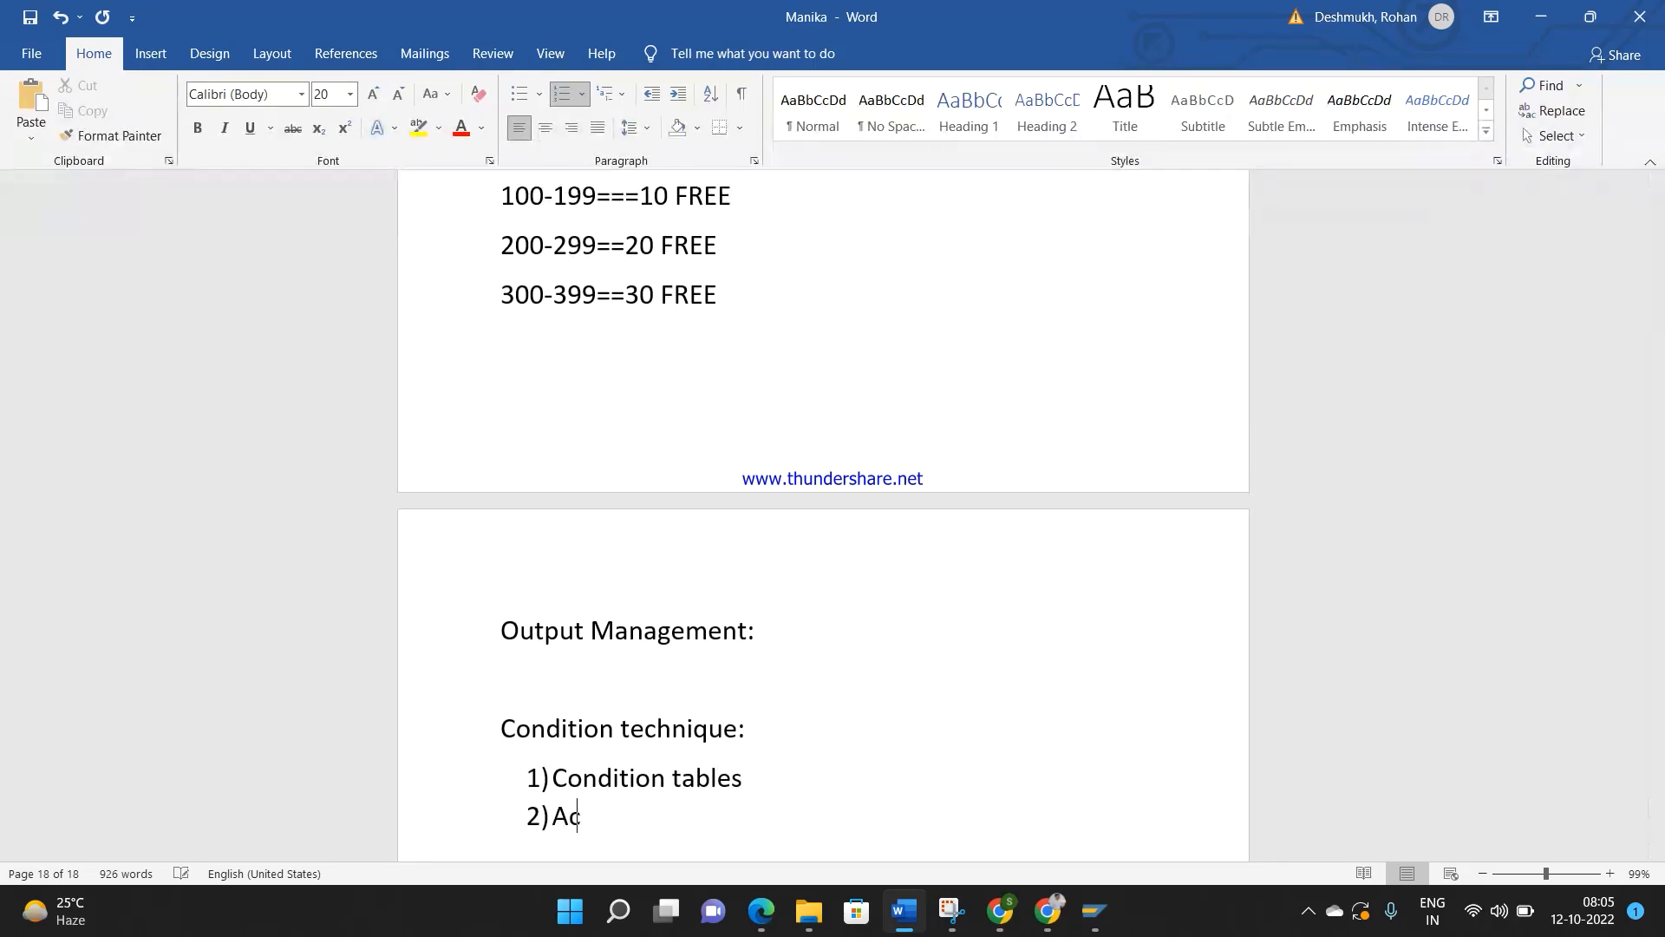
text(cess seq)
key(Return)
text(C)
key(BackSpace)
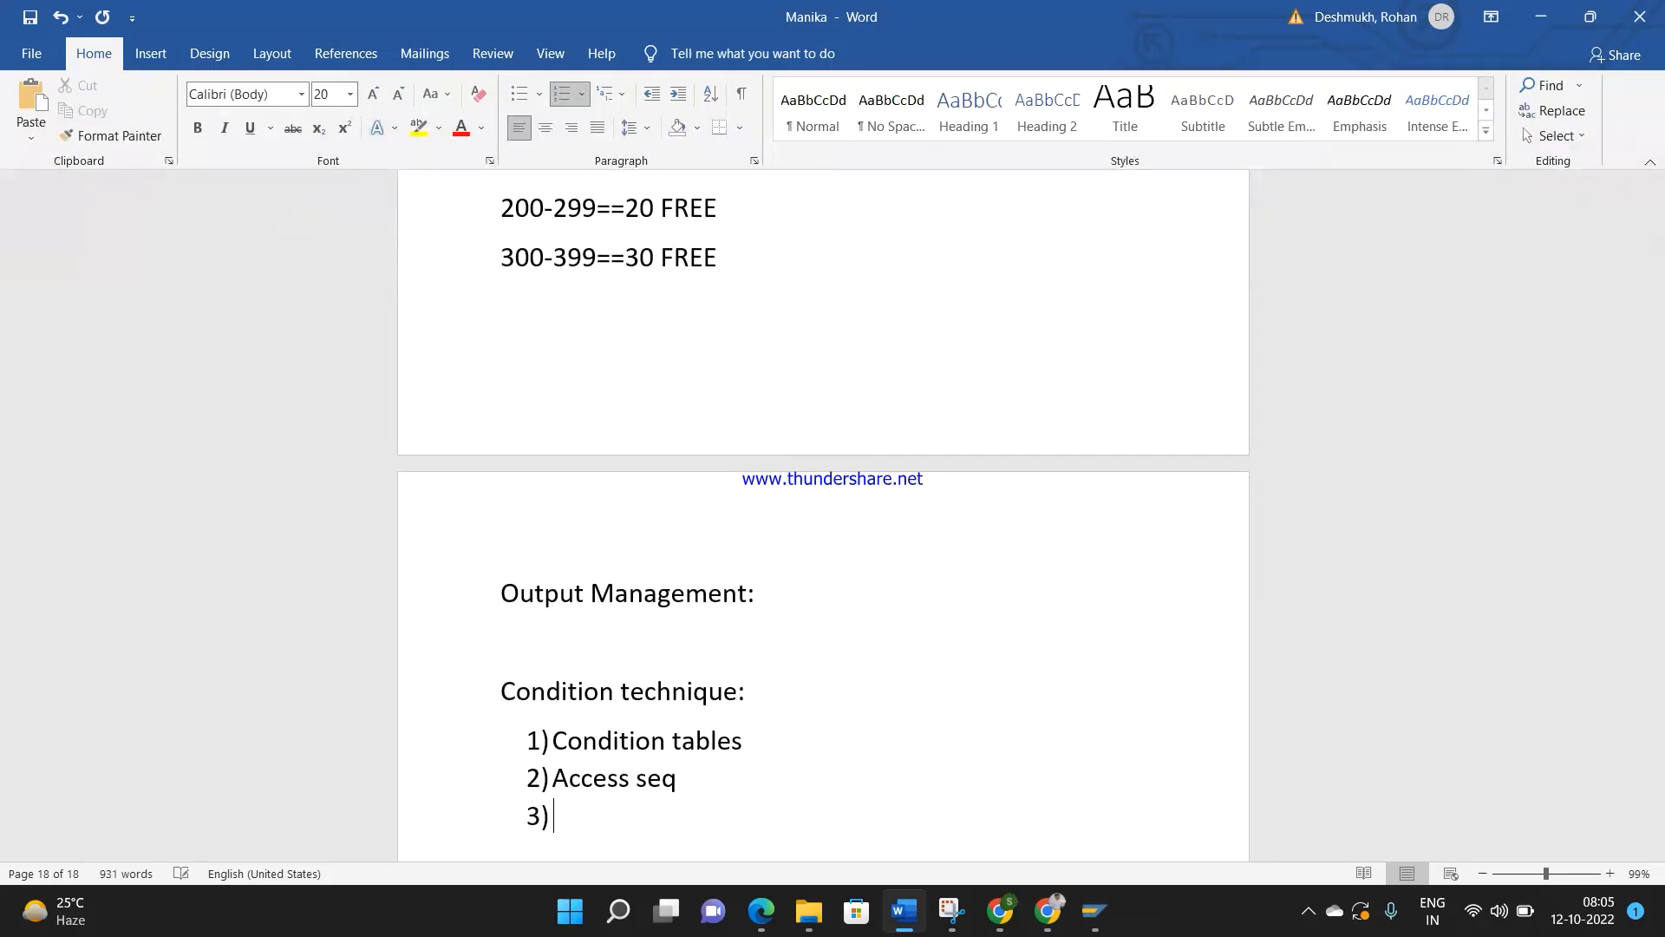
text(Output t)
key(BackSpace)
text(ype)
key(Return)
text(Pro)
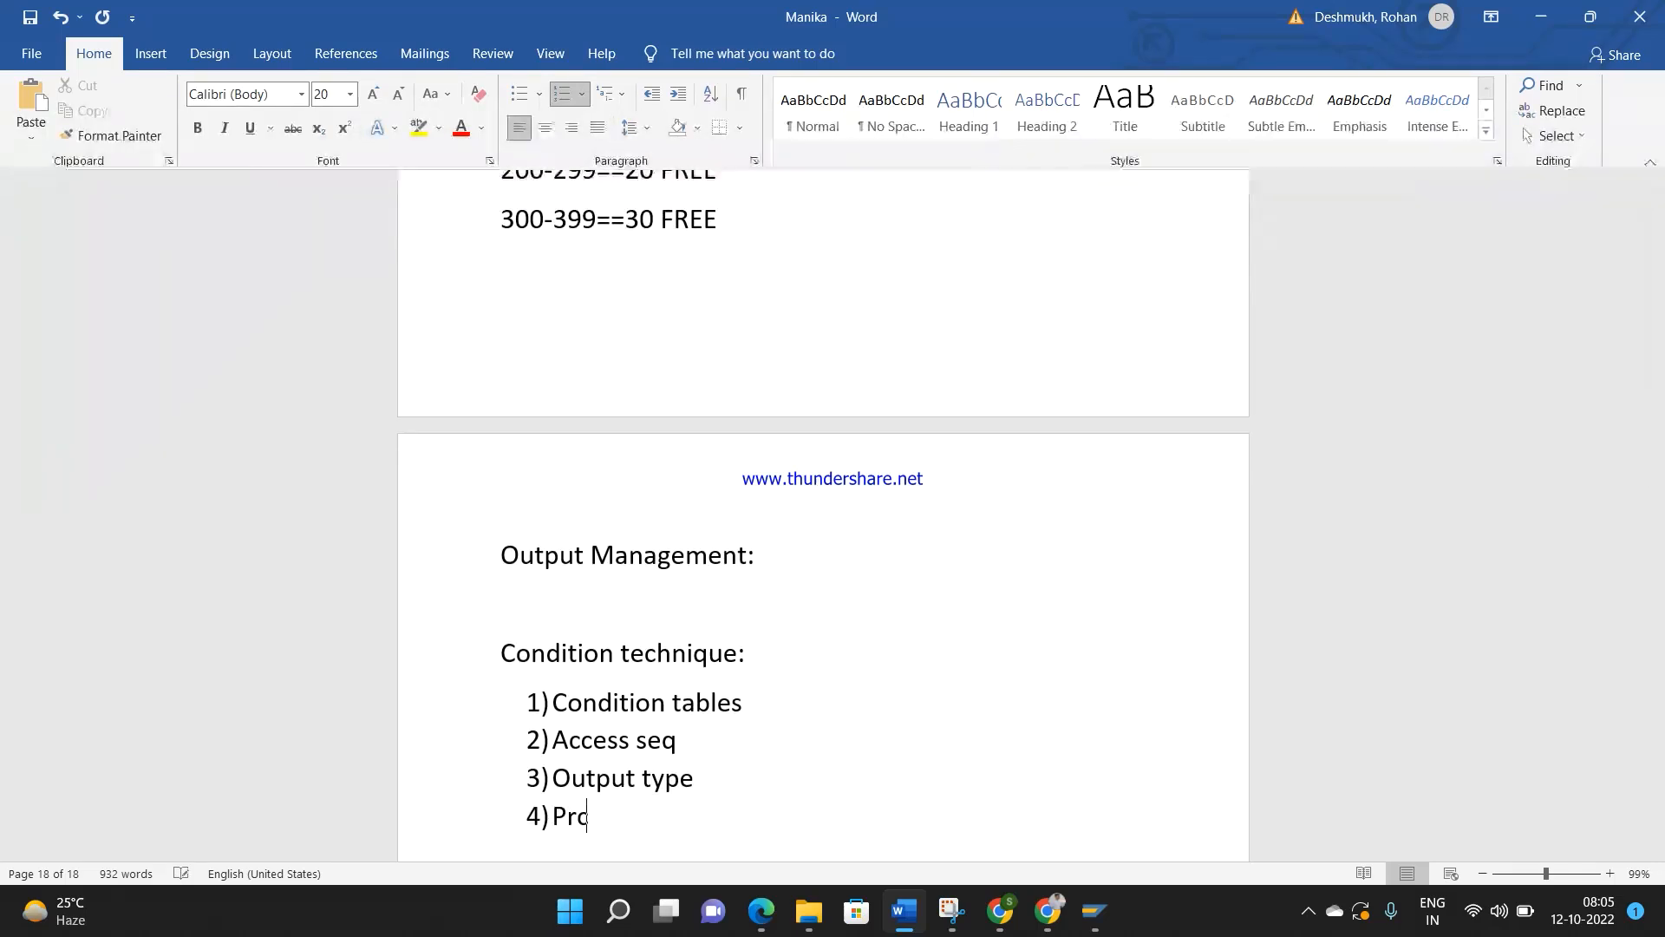
text(cedure)
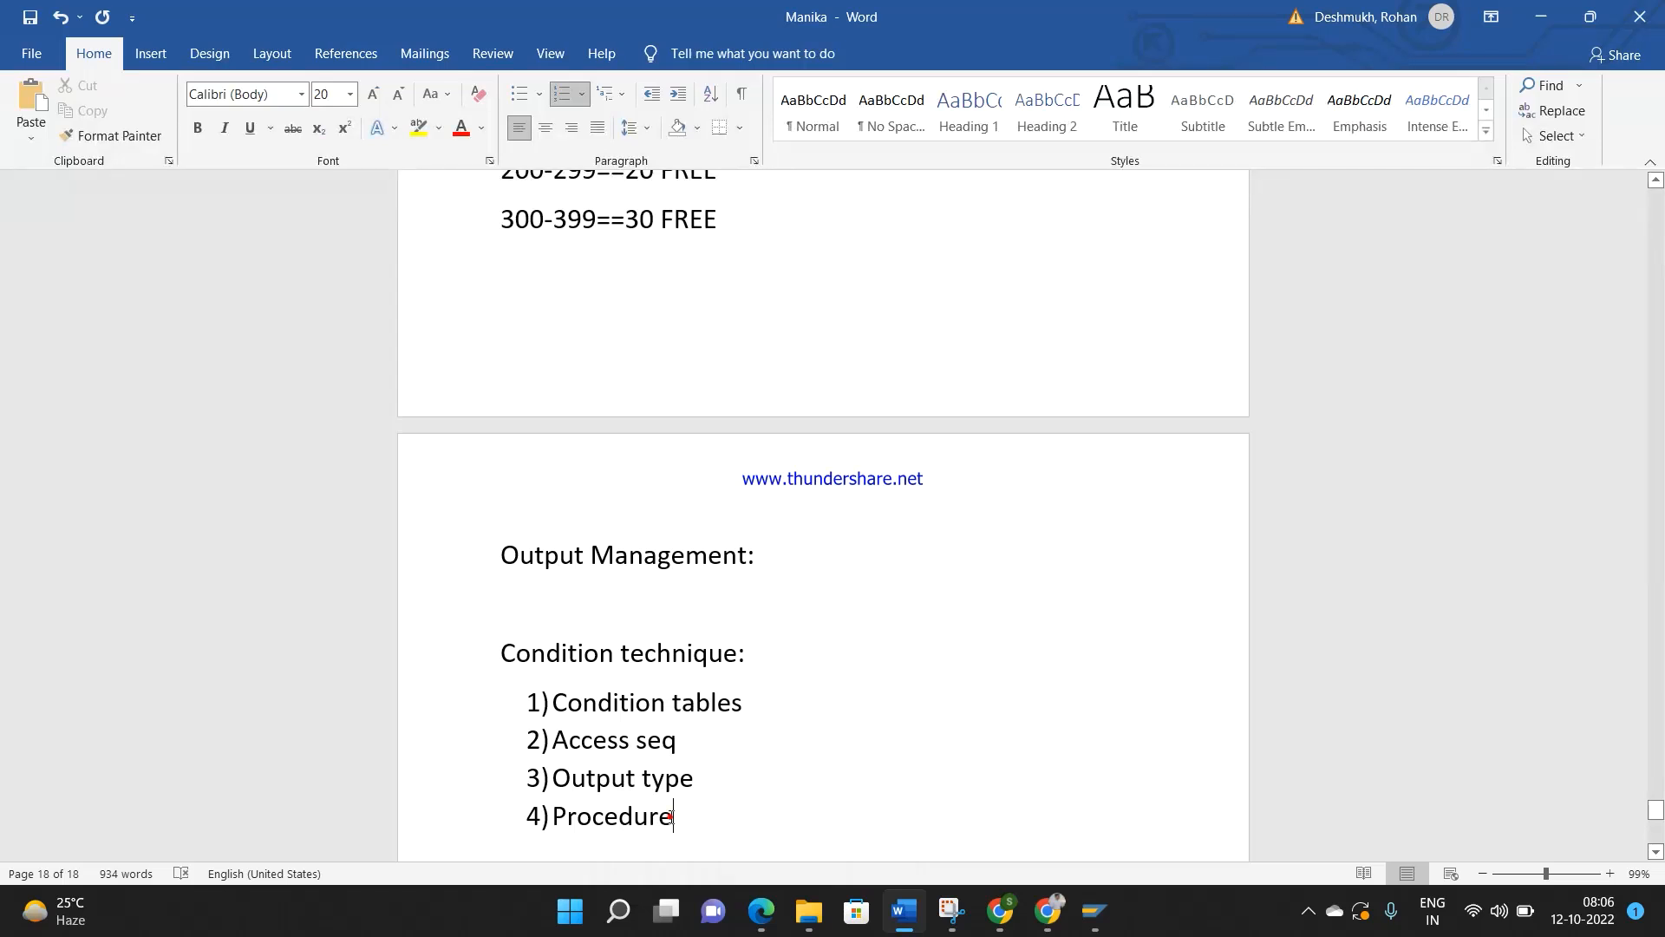
Step: End the numbered list after "Procedure" and continue with a plain empty paragraph
drag(673, 817, 500, 652)
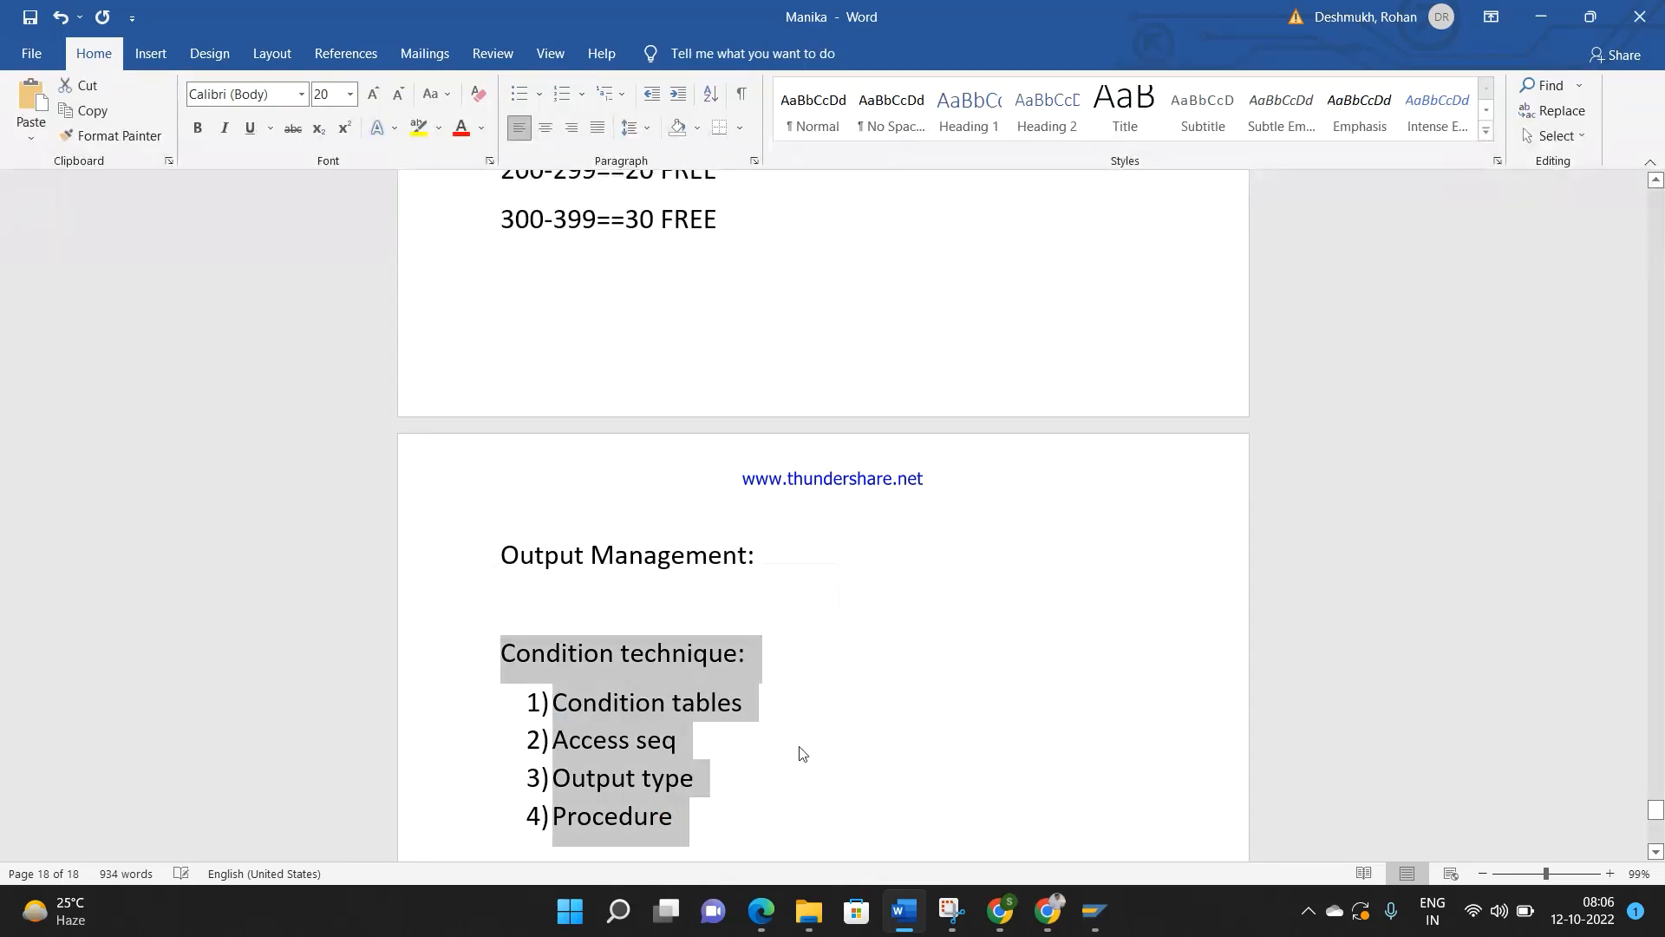
click(695, 816)
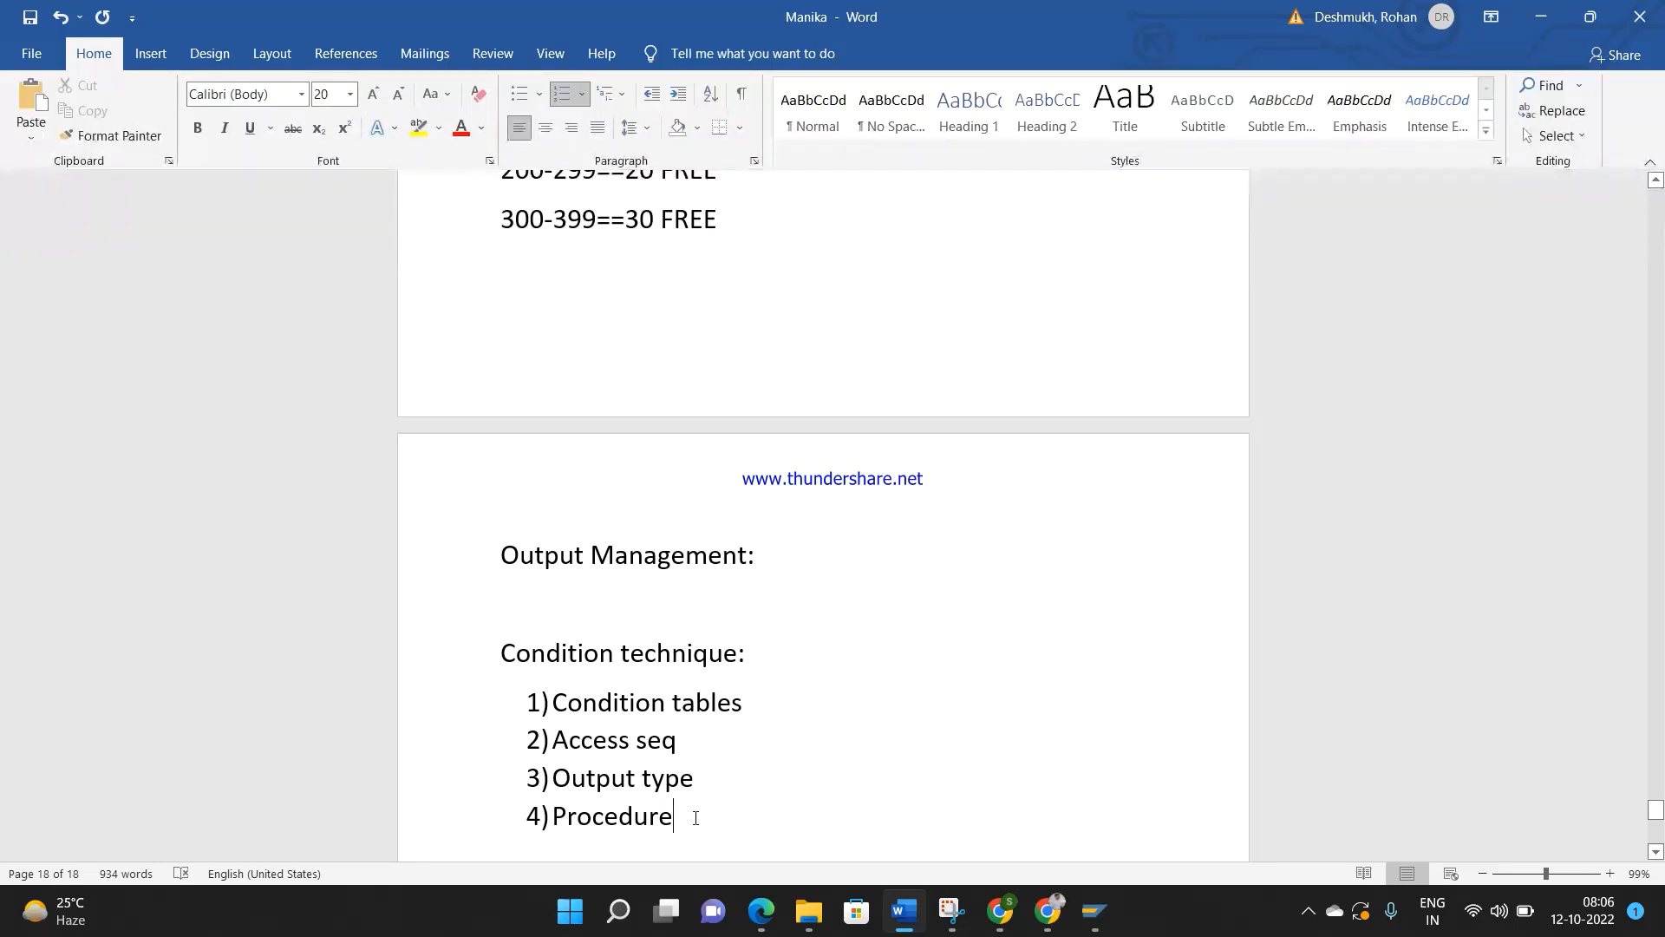
key(Return)
key(Return)
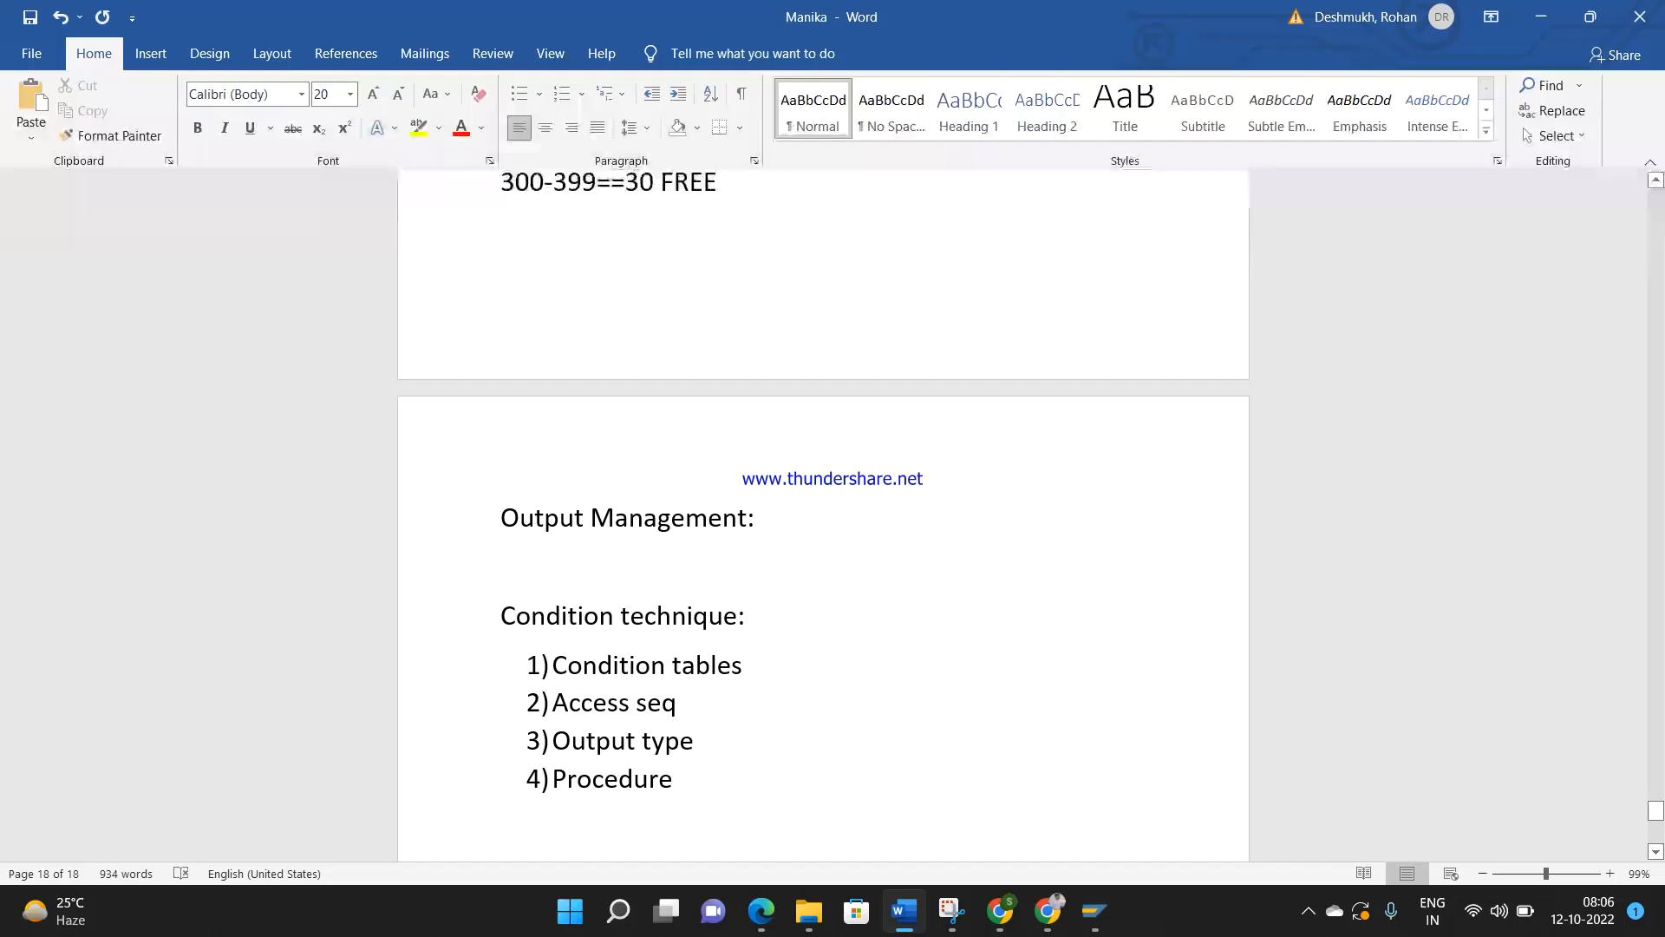
Step: Switch to the SAP sales order session, go to transaction SPRO and open the SAP Reference IMG
mouse_move(1095, 911)
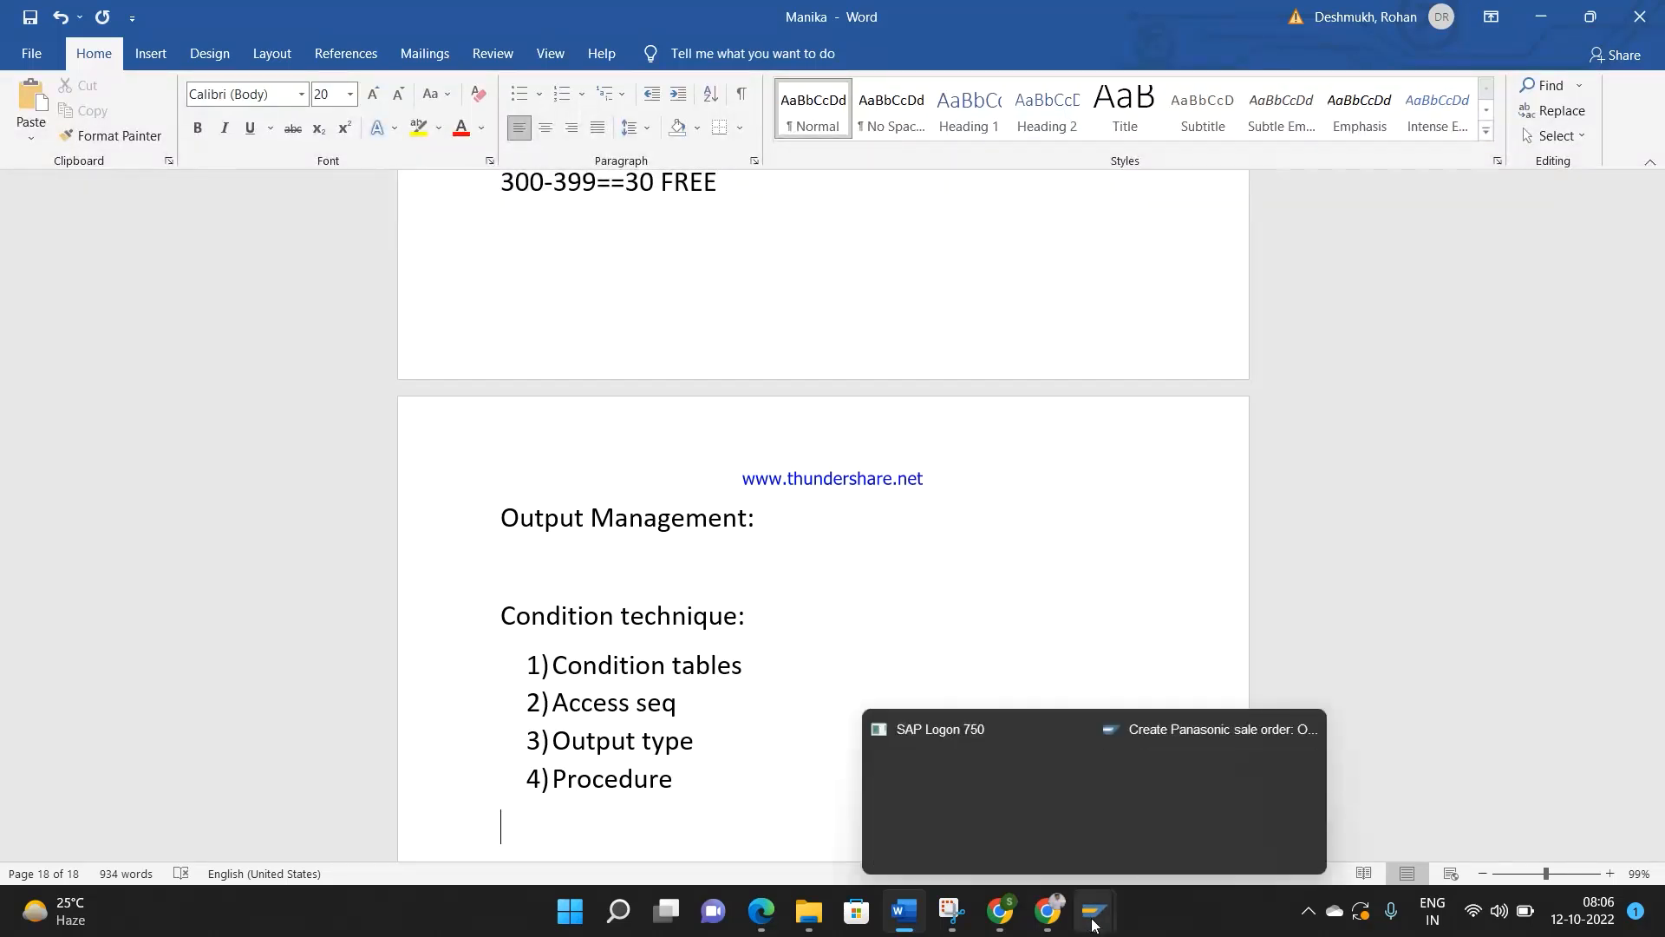
click(1147, 833)
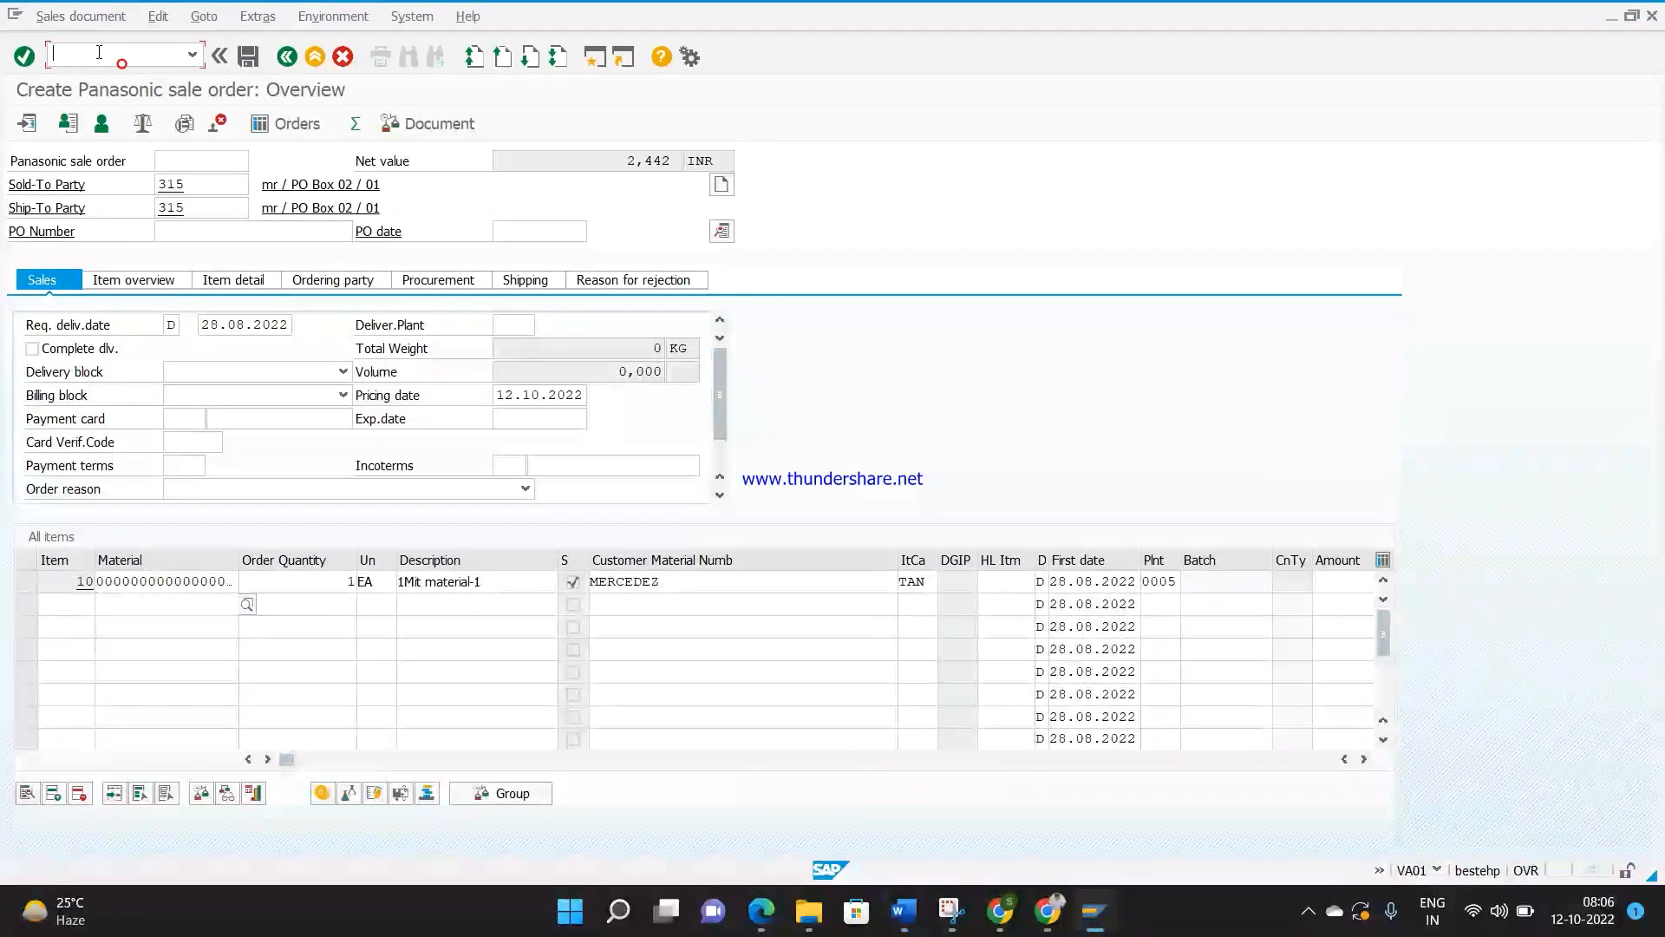
text(/nspro)
key(Return)
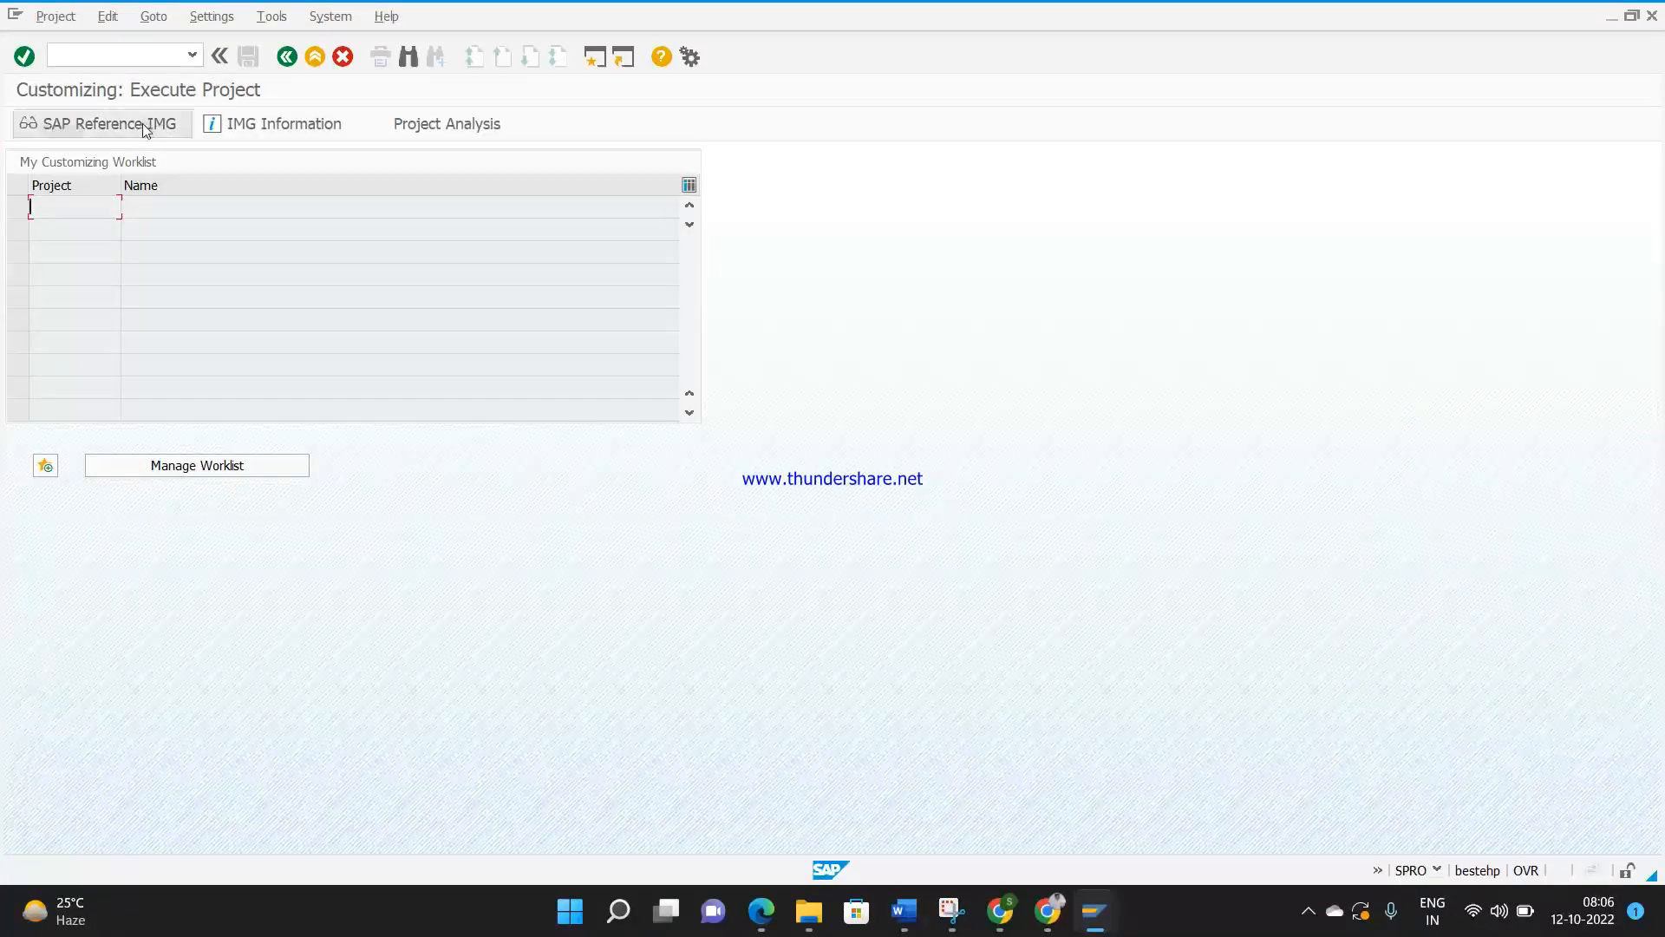
click(143, 124)
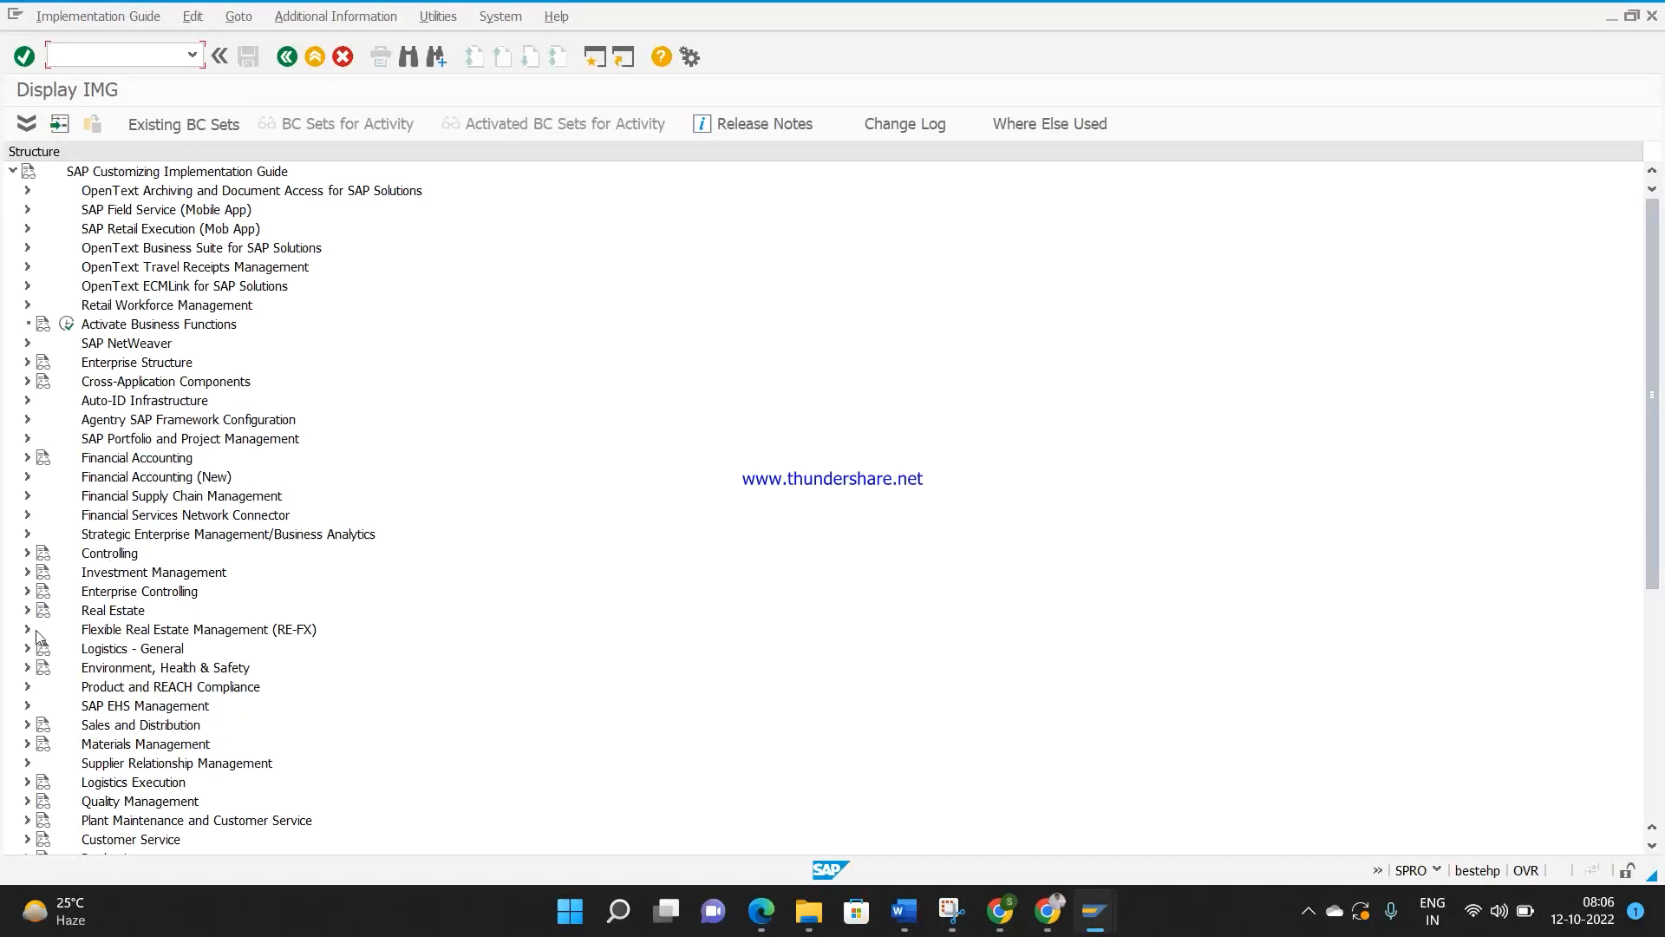
Step: Expand Sales and Distribution, Basic Functions, Output Control, Output Determination, its condition technique node and Maintain Output Determination for Sales Documents
click(27, 725)
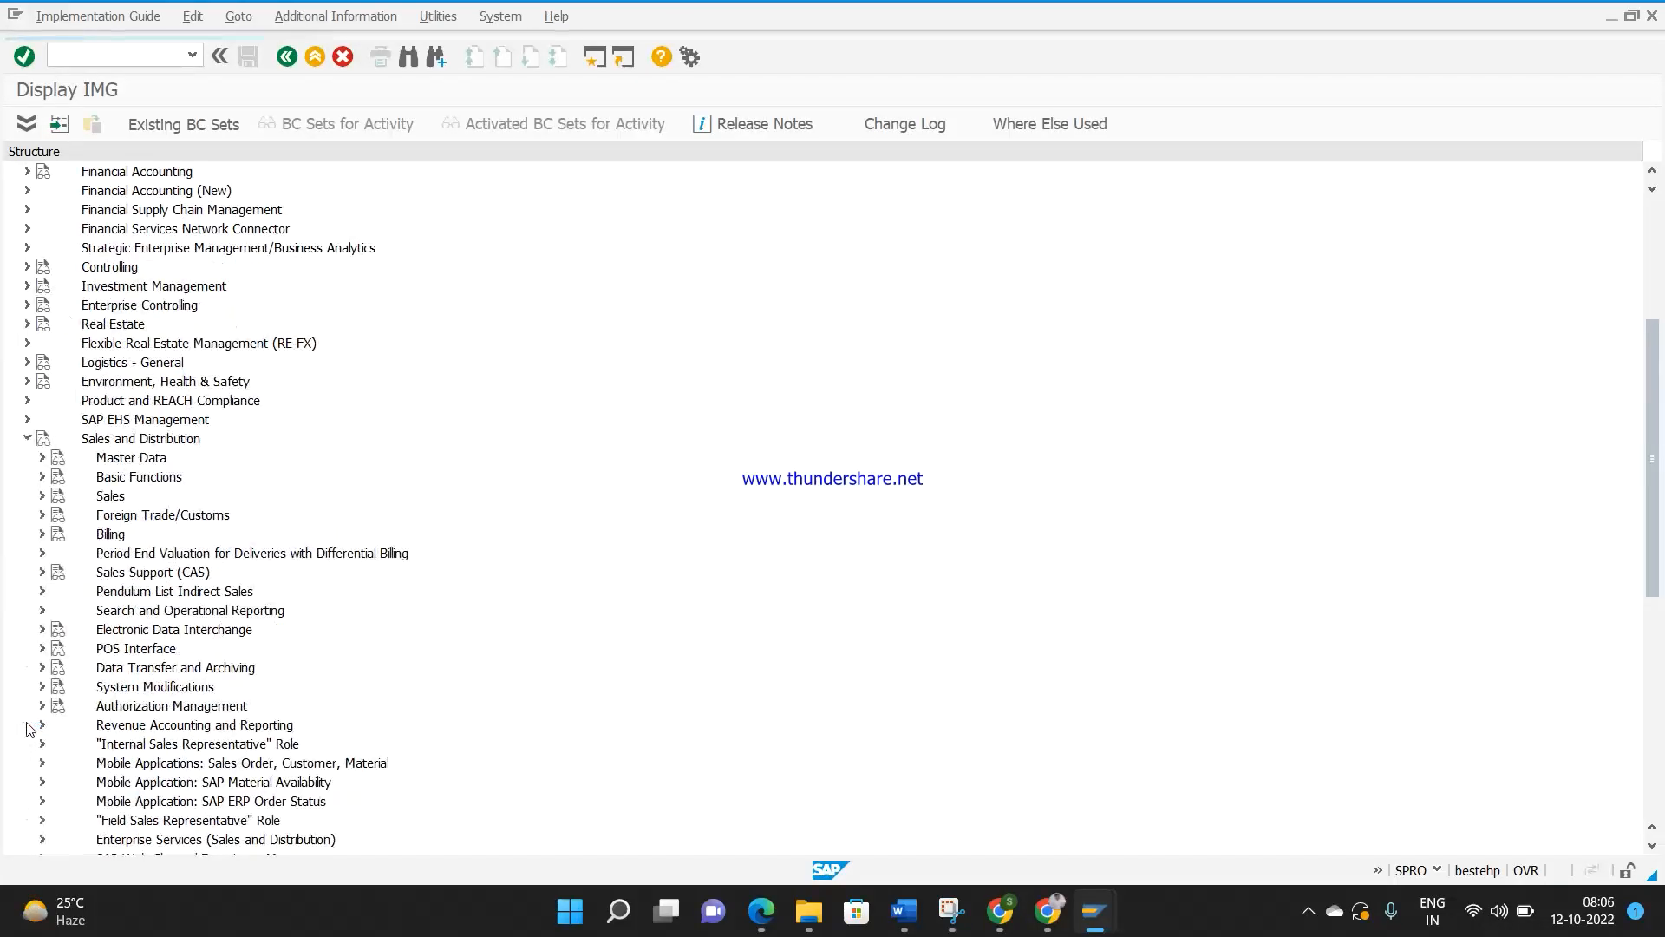
click(42, 477)
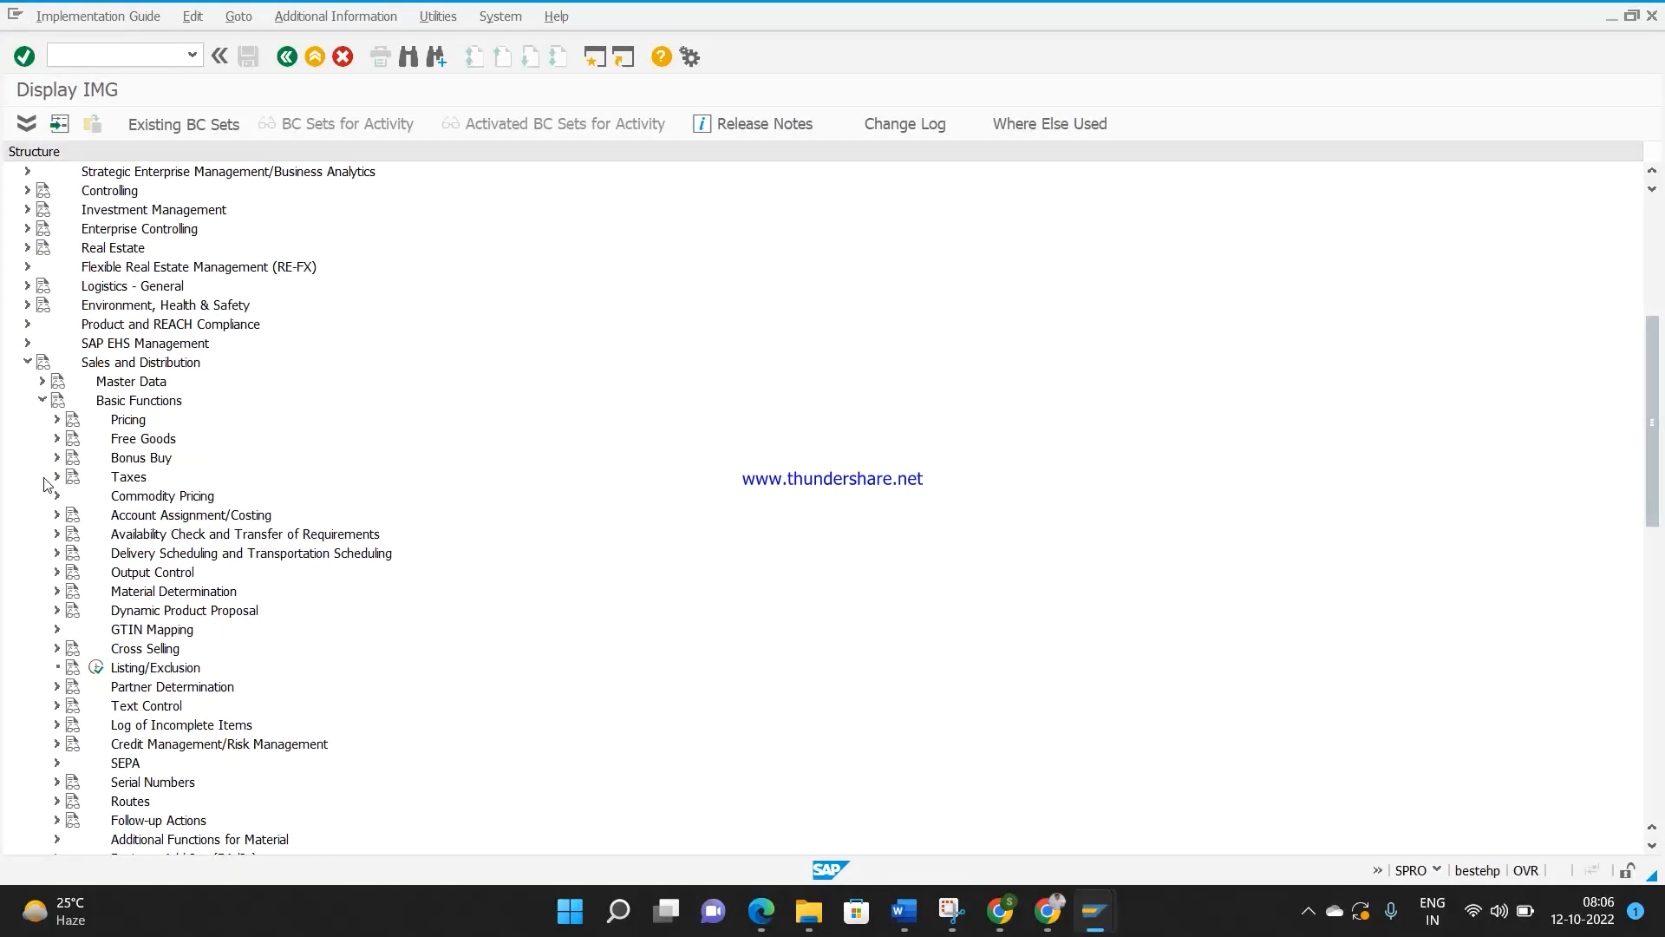
click(58, 574)
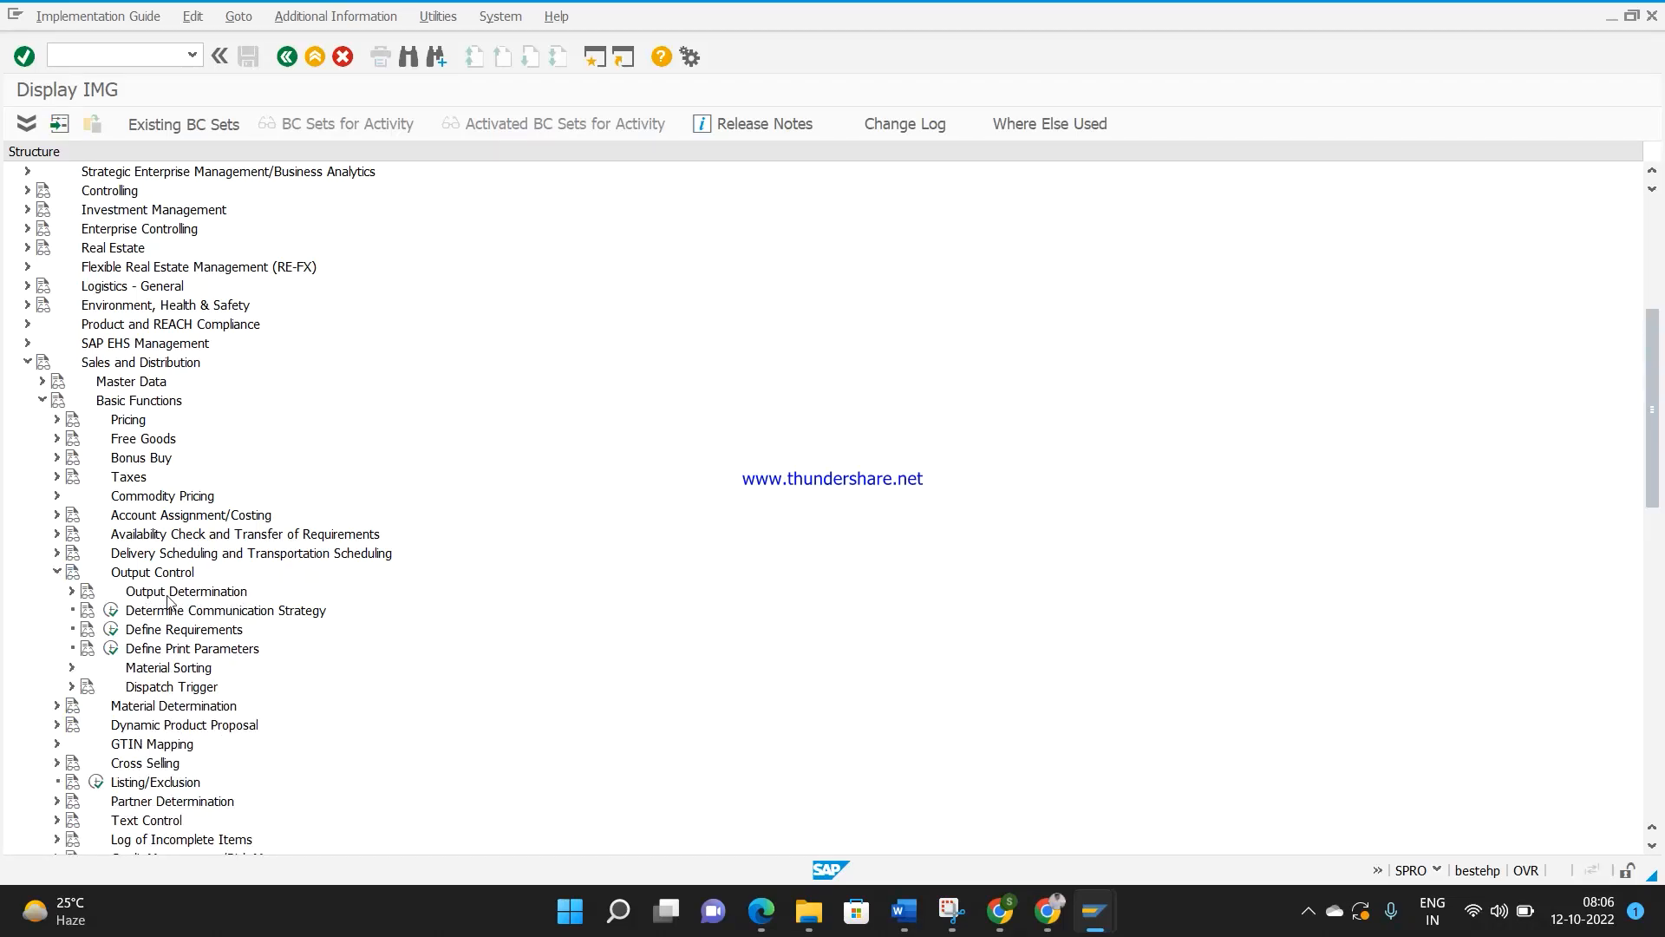
click(72, 592)
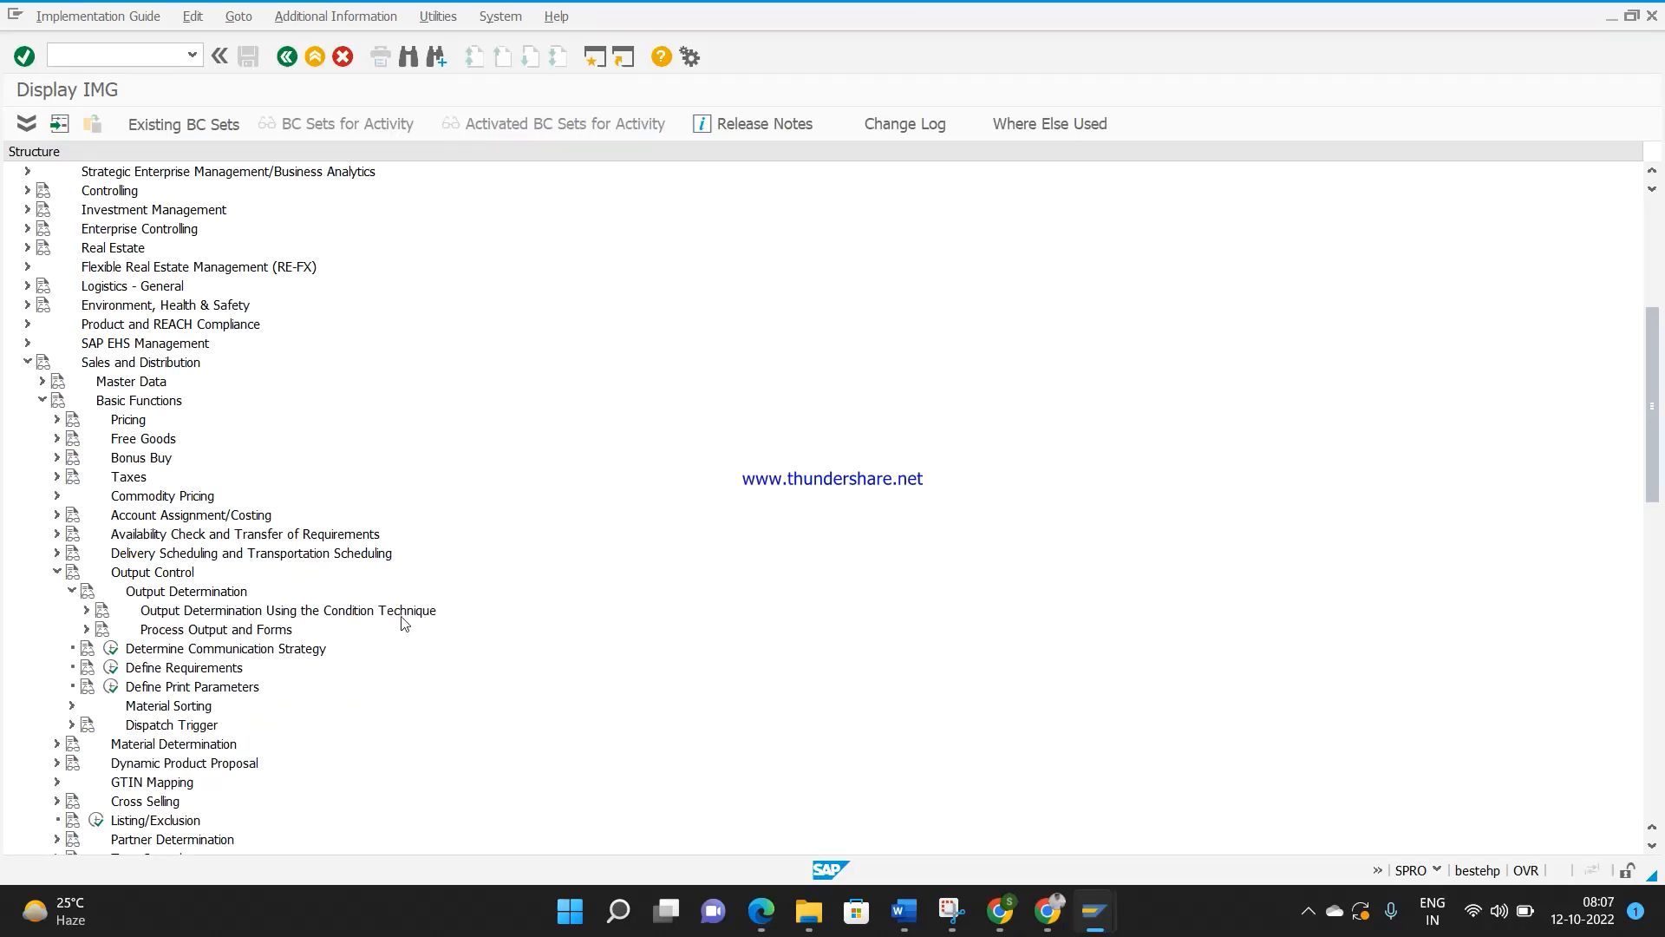
click(87, 610)
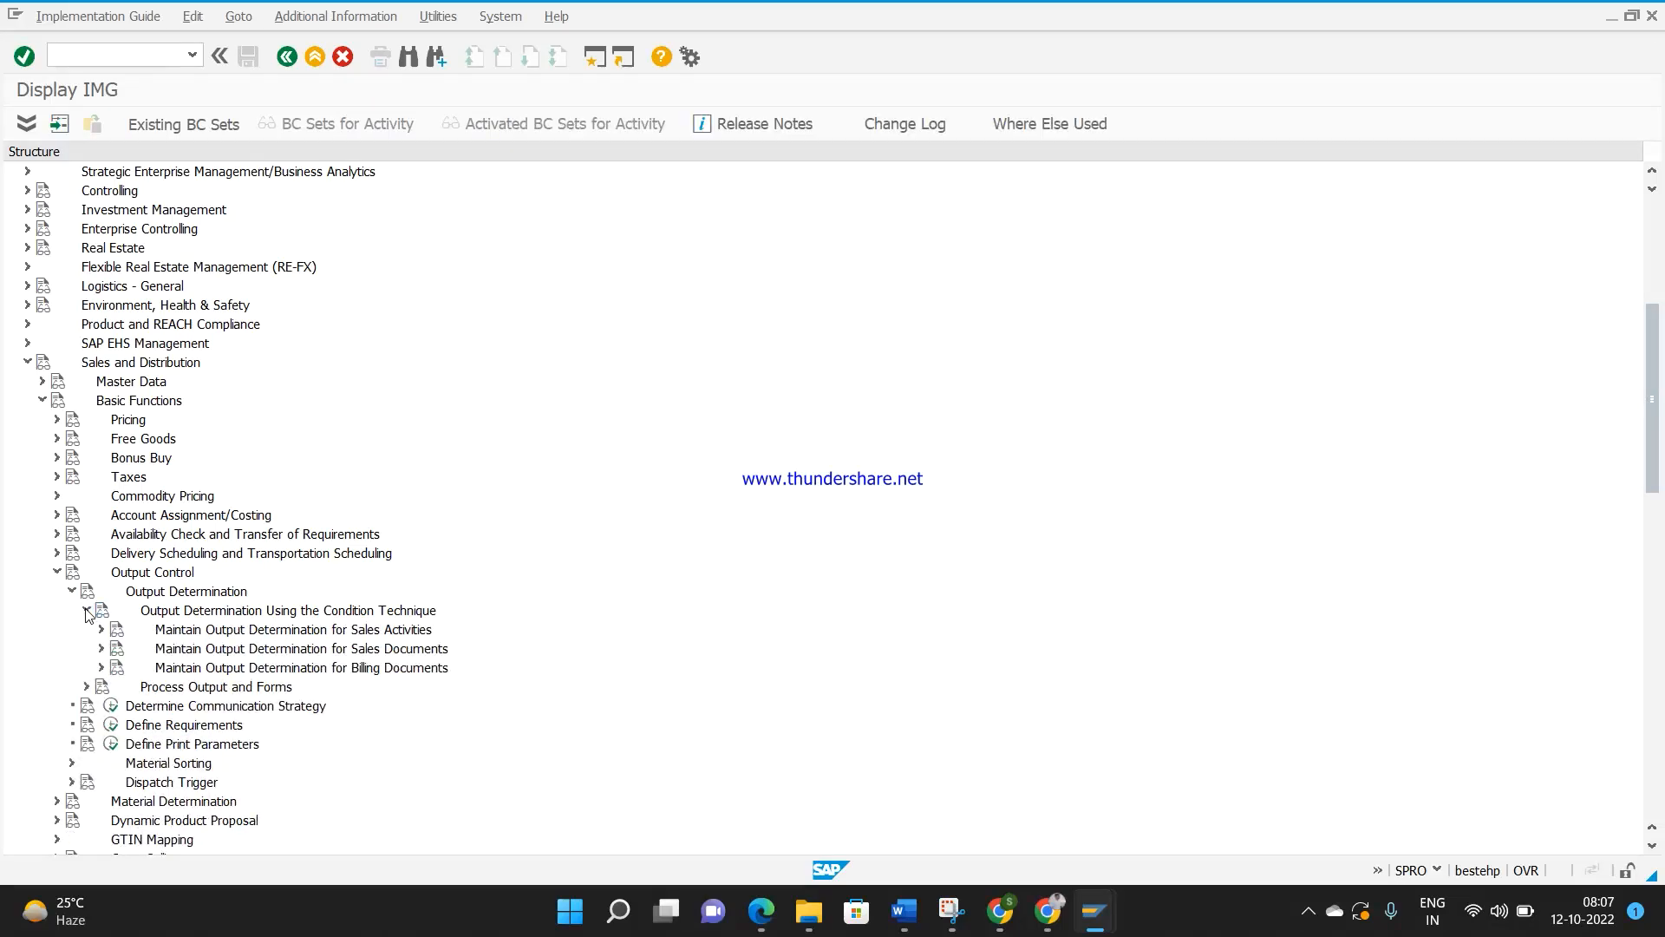
click(400, 657)
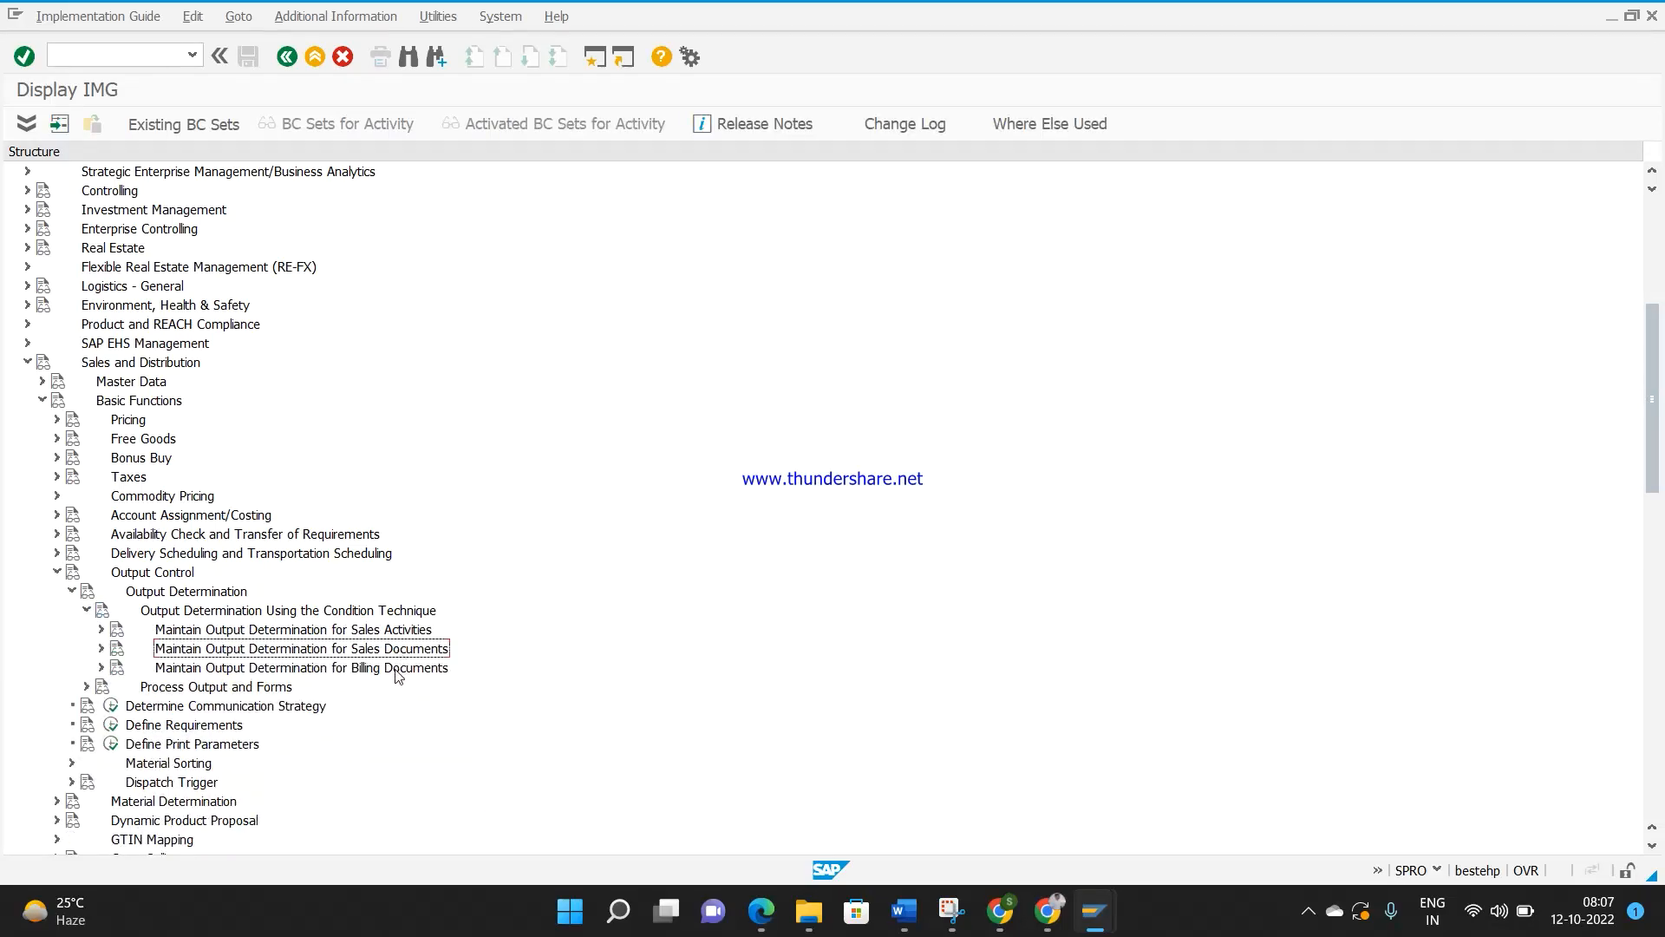
click(398, 675)
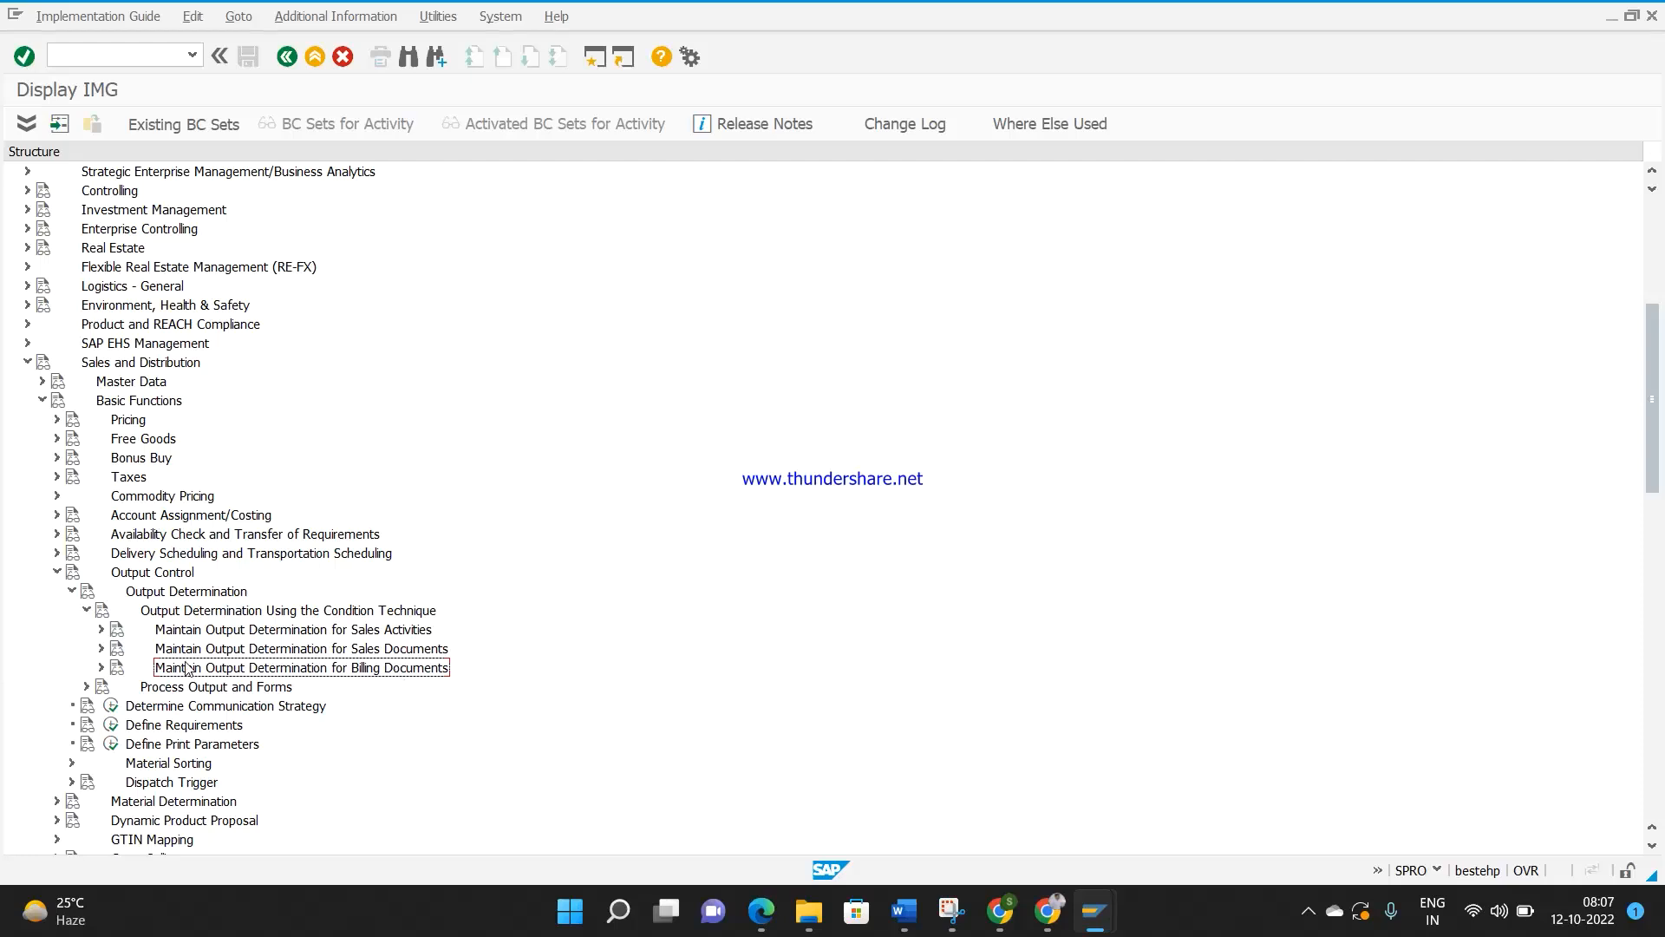
click(102, 649)
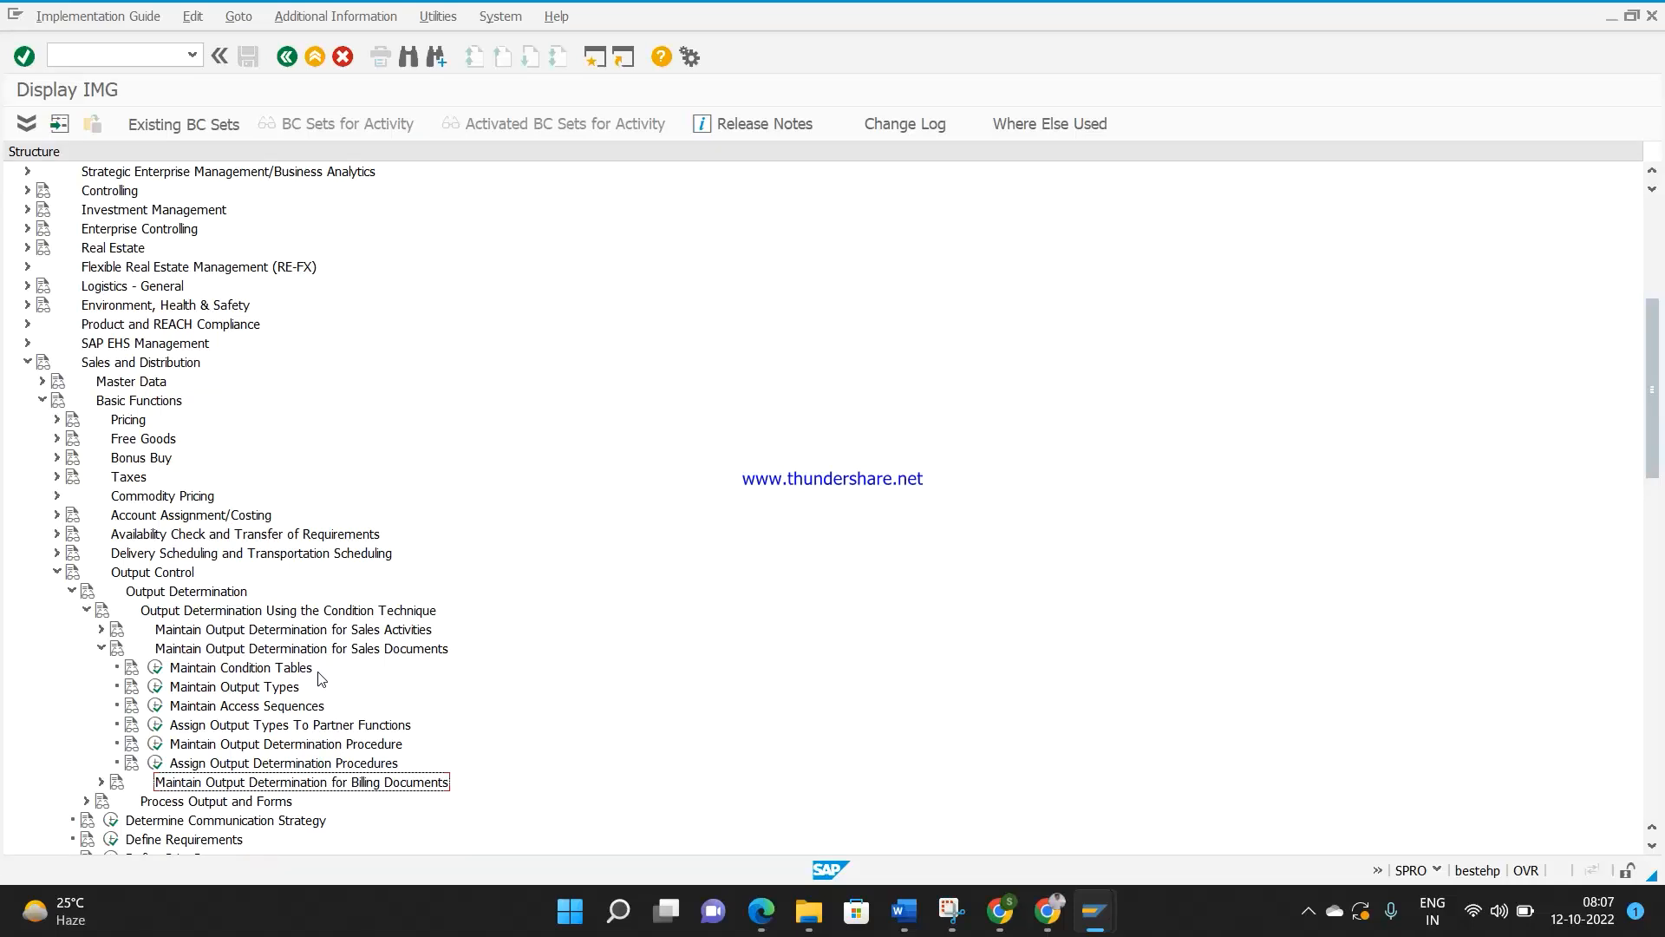
Step: Open the Maintain Condition Tables activity for changing sales document output condition tables and list the available tables
click(272, 689)
click(283, 707)
click(296, 747)
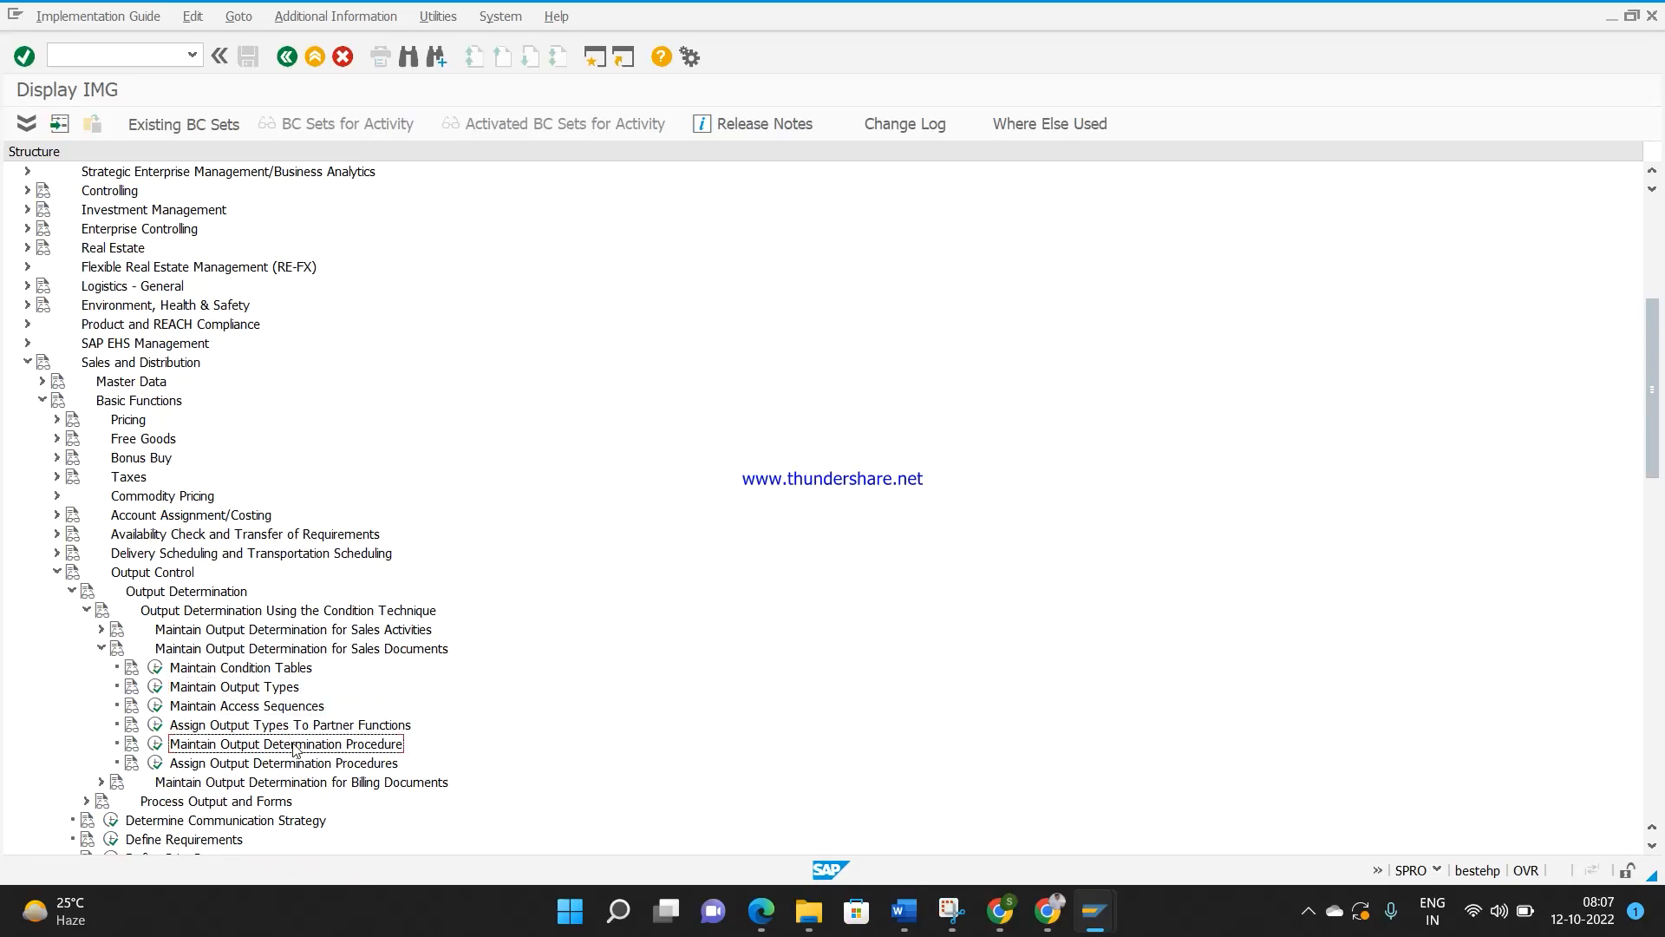
click(157, 669)
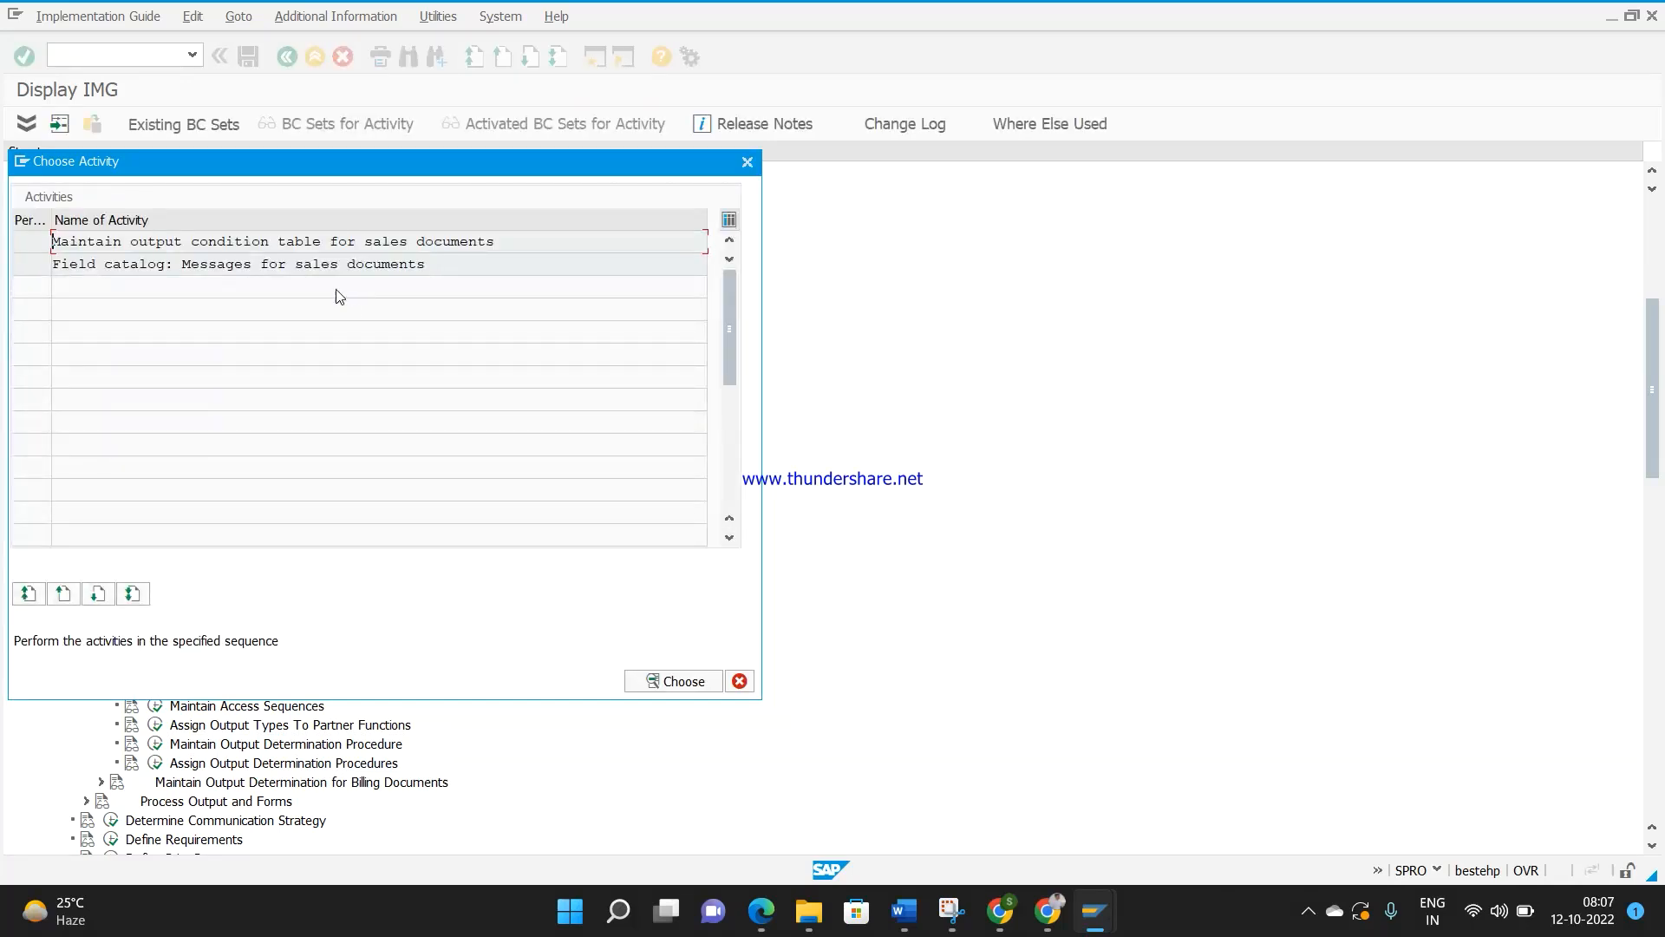
double_click(317, 244)
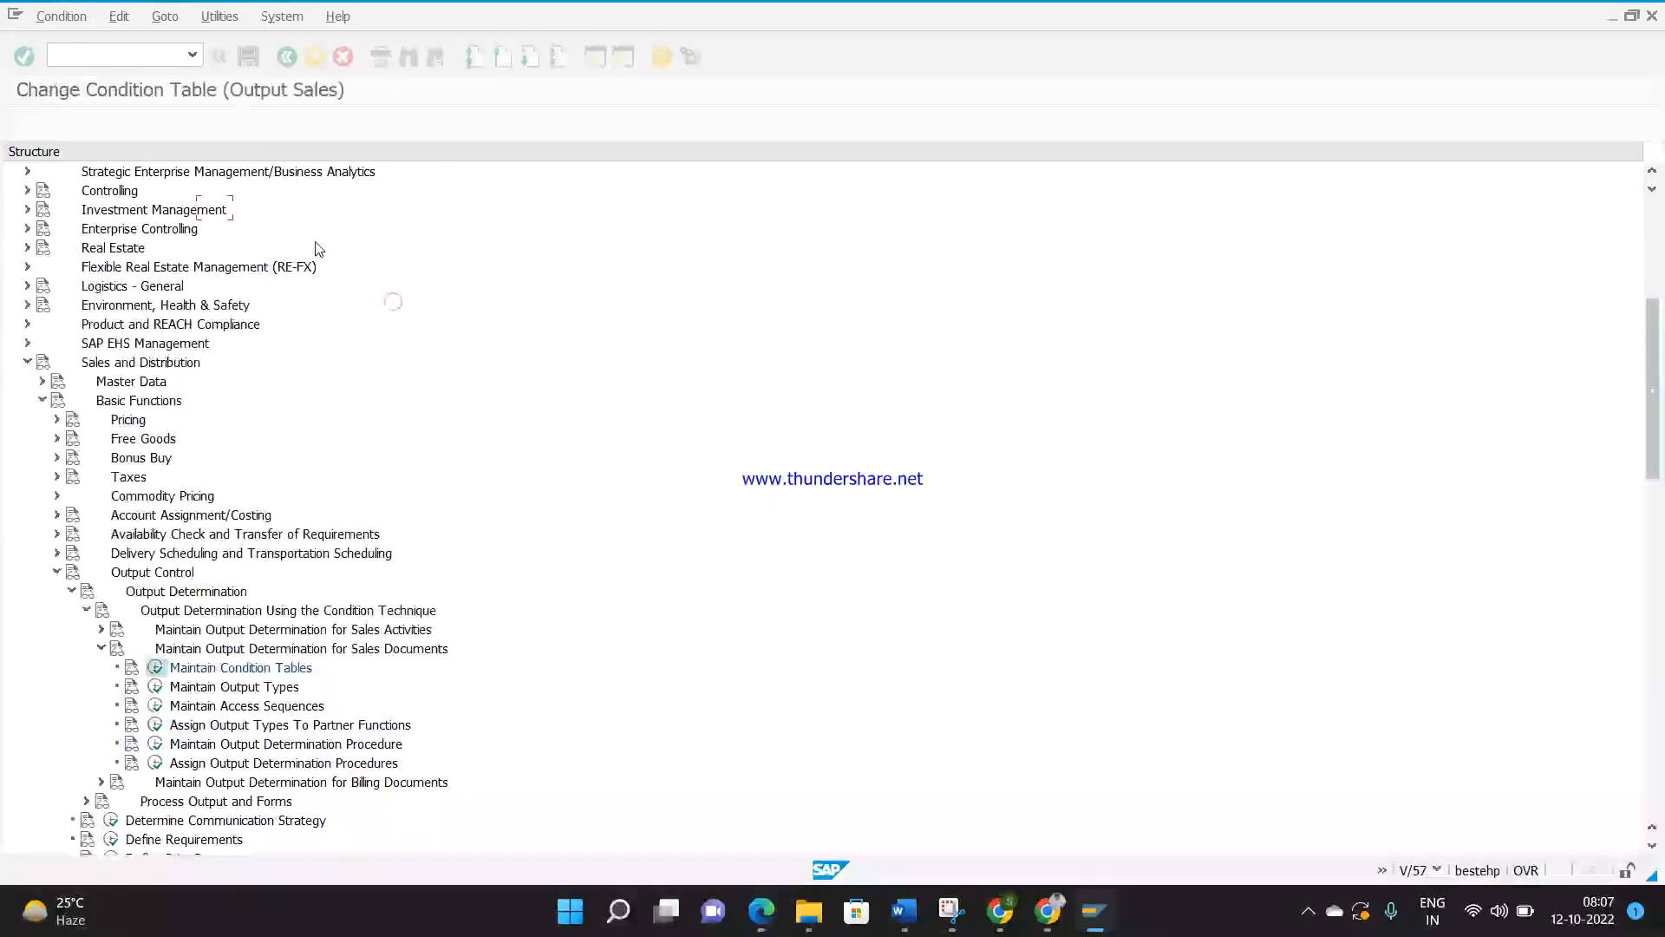
click(240, 209)
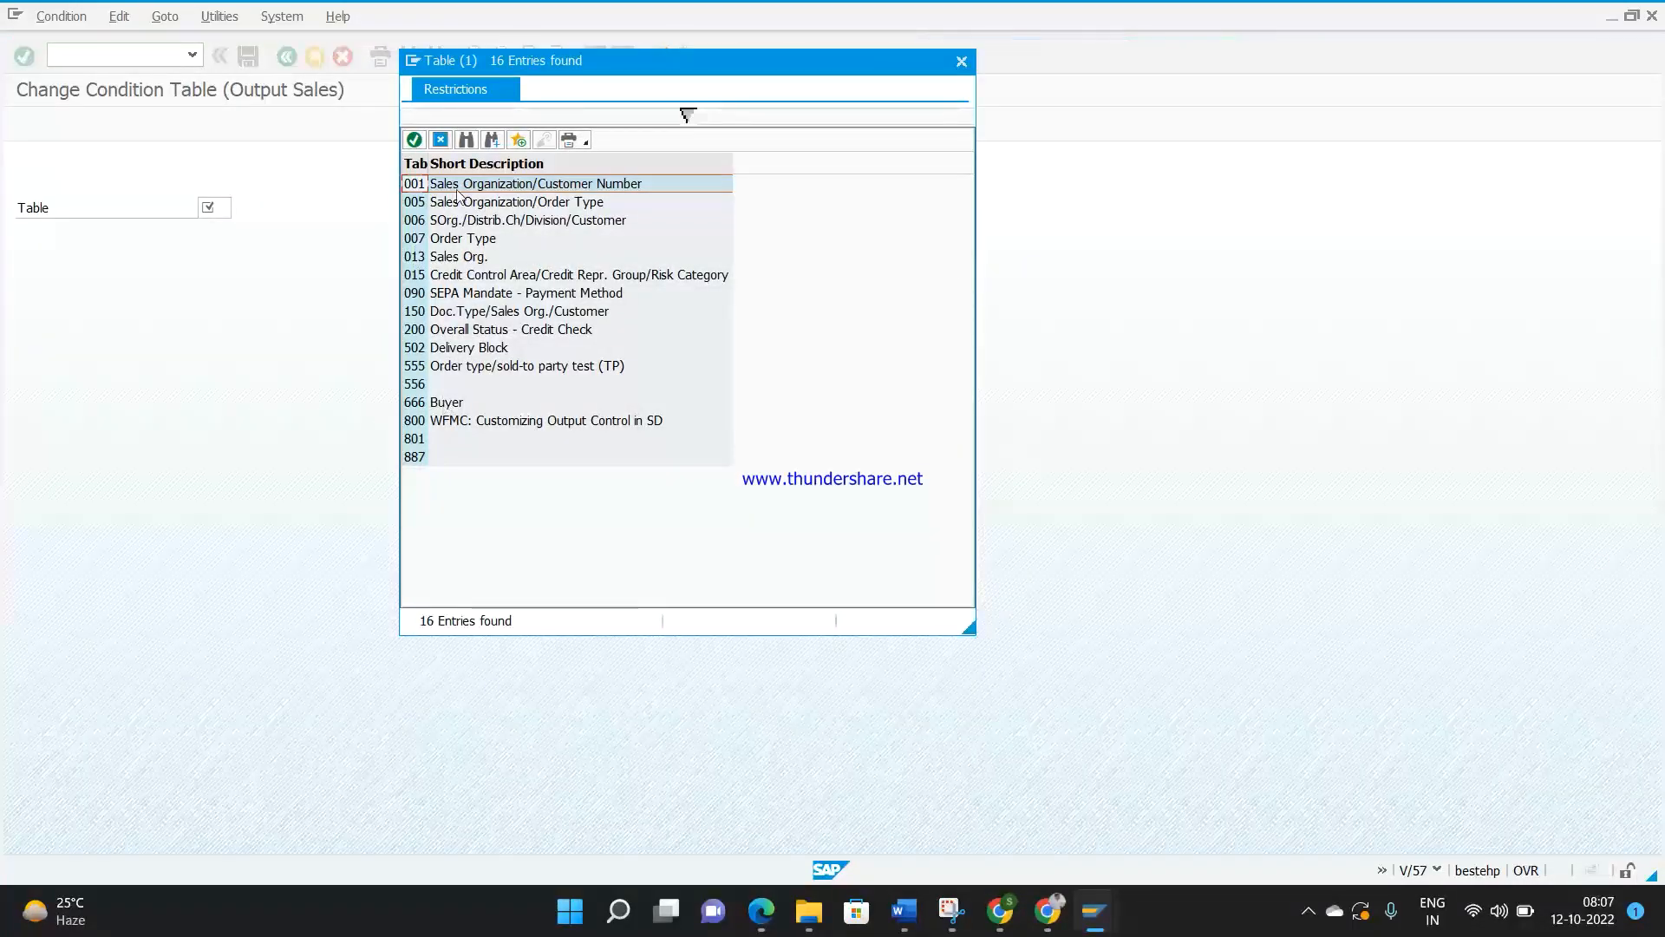
Step: Look through the output condition tables, including 005, 007 Order Type and 013 Sales Org., and return to the IMG structure
double_click(468, 202)
click(471, 240)
click(471, 258)
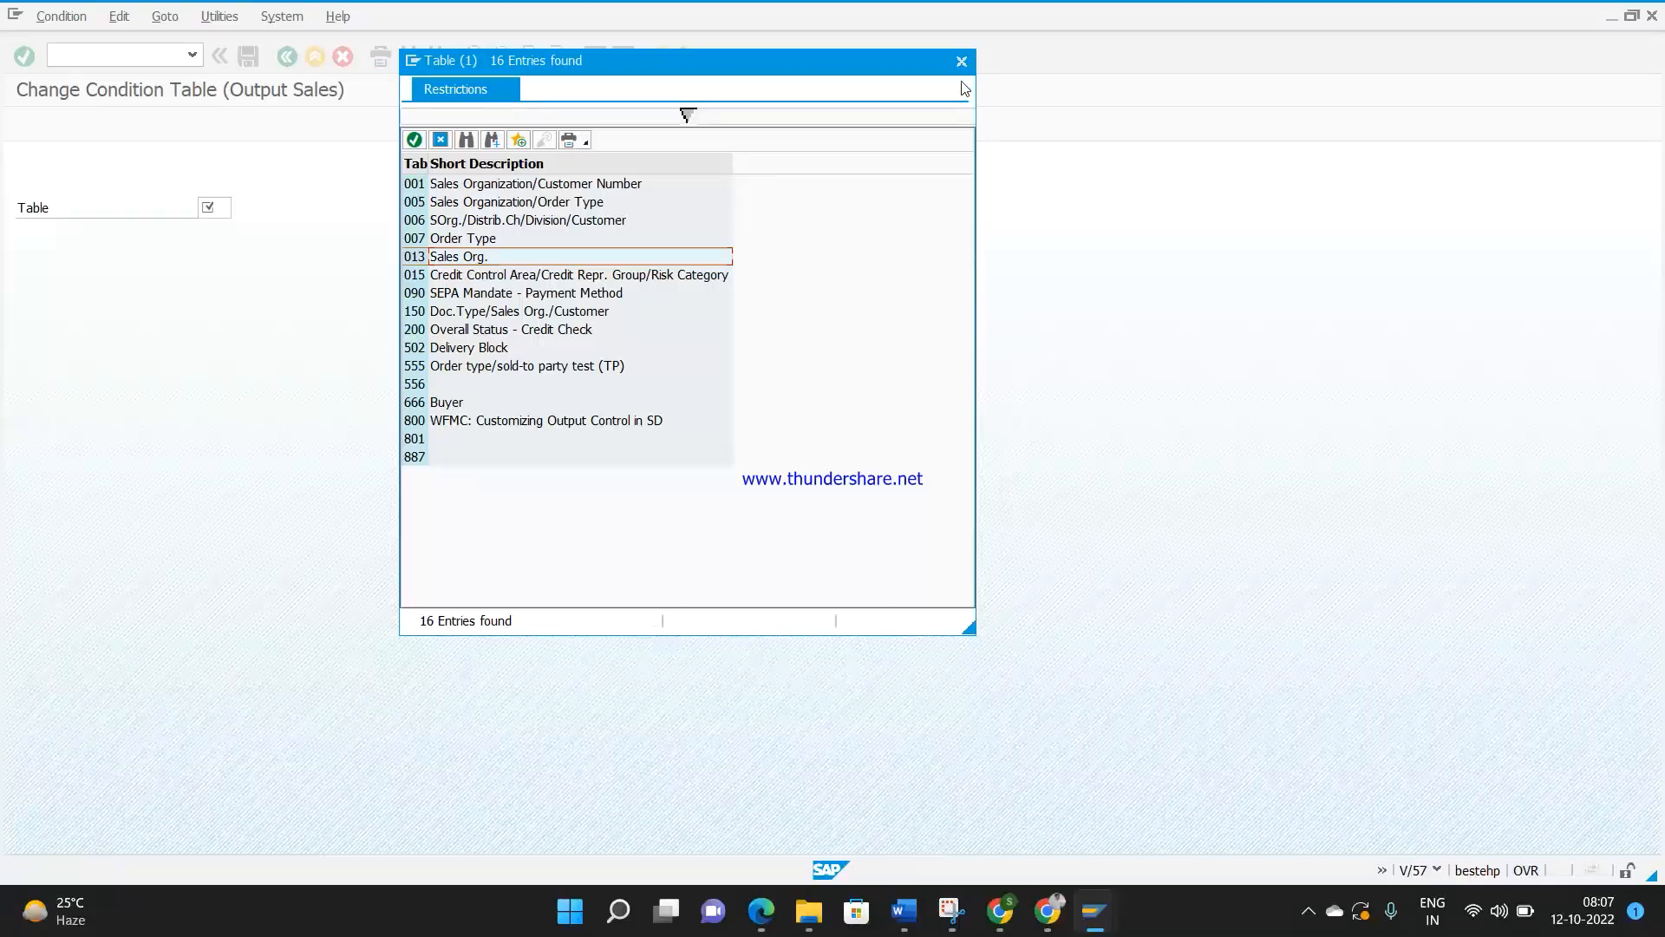
click(961, 63)
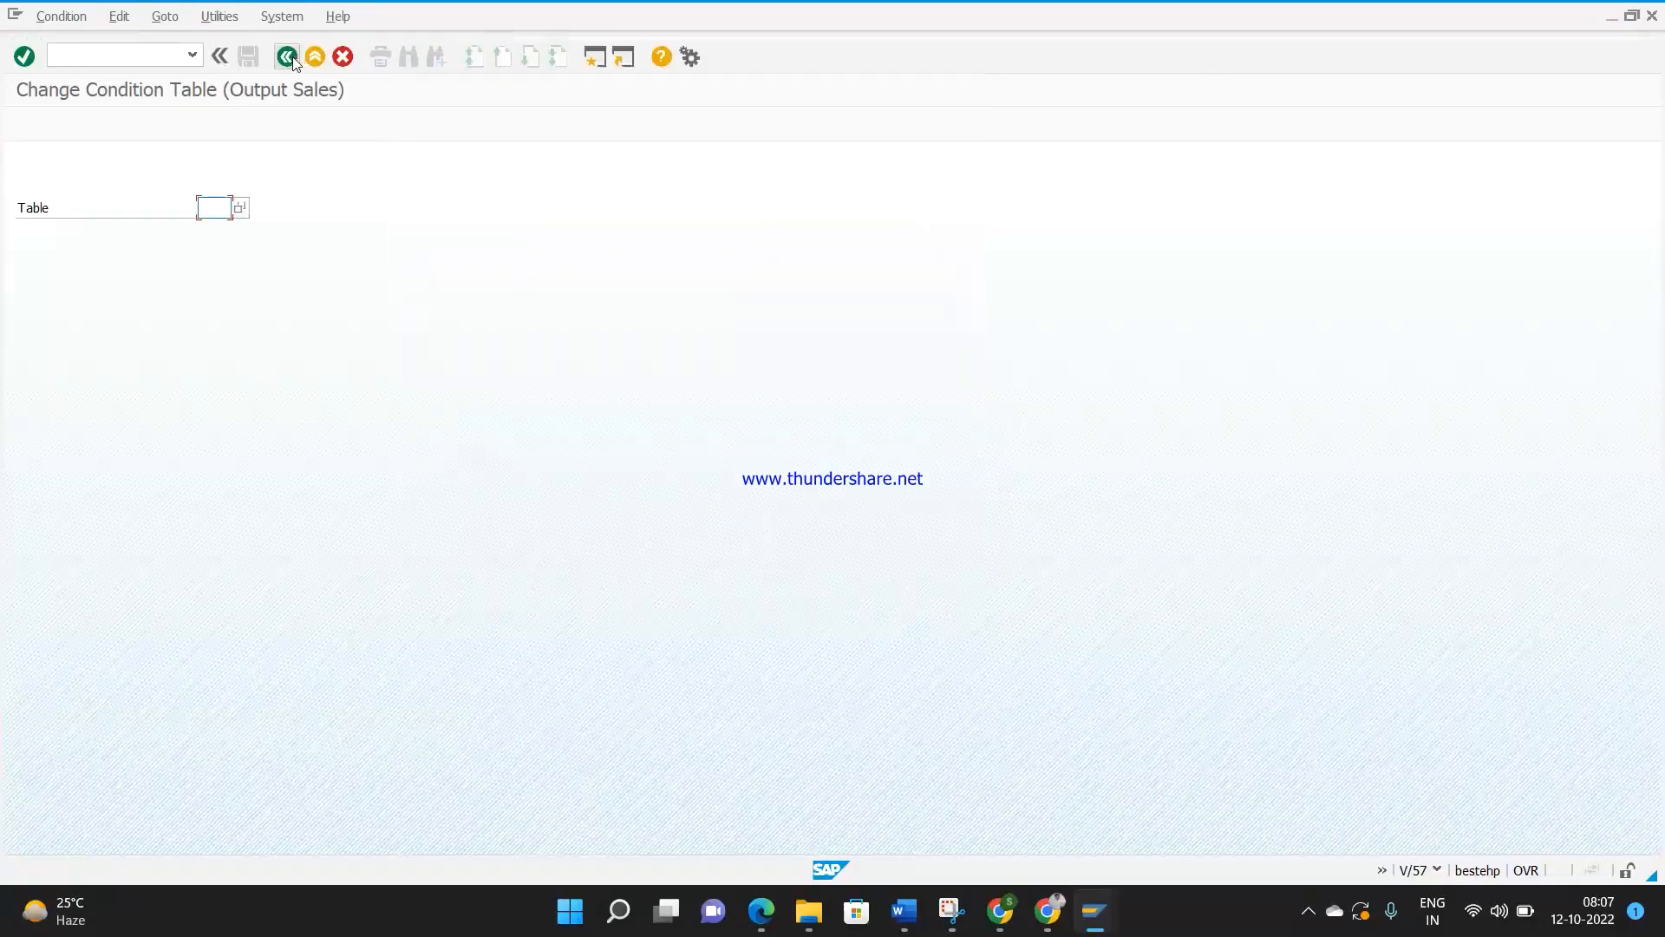
click(287, 59)
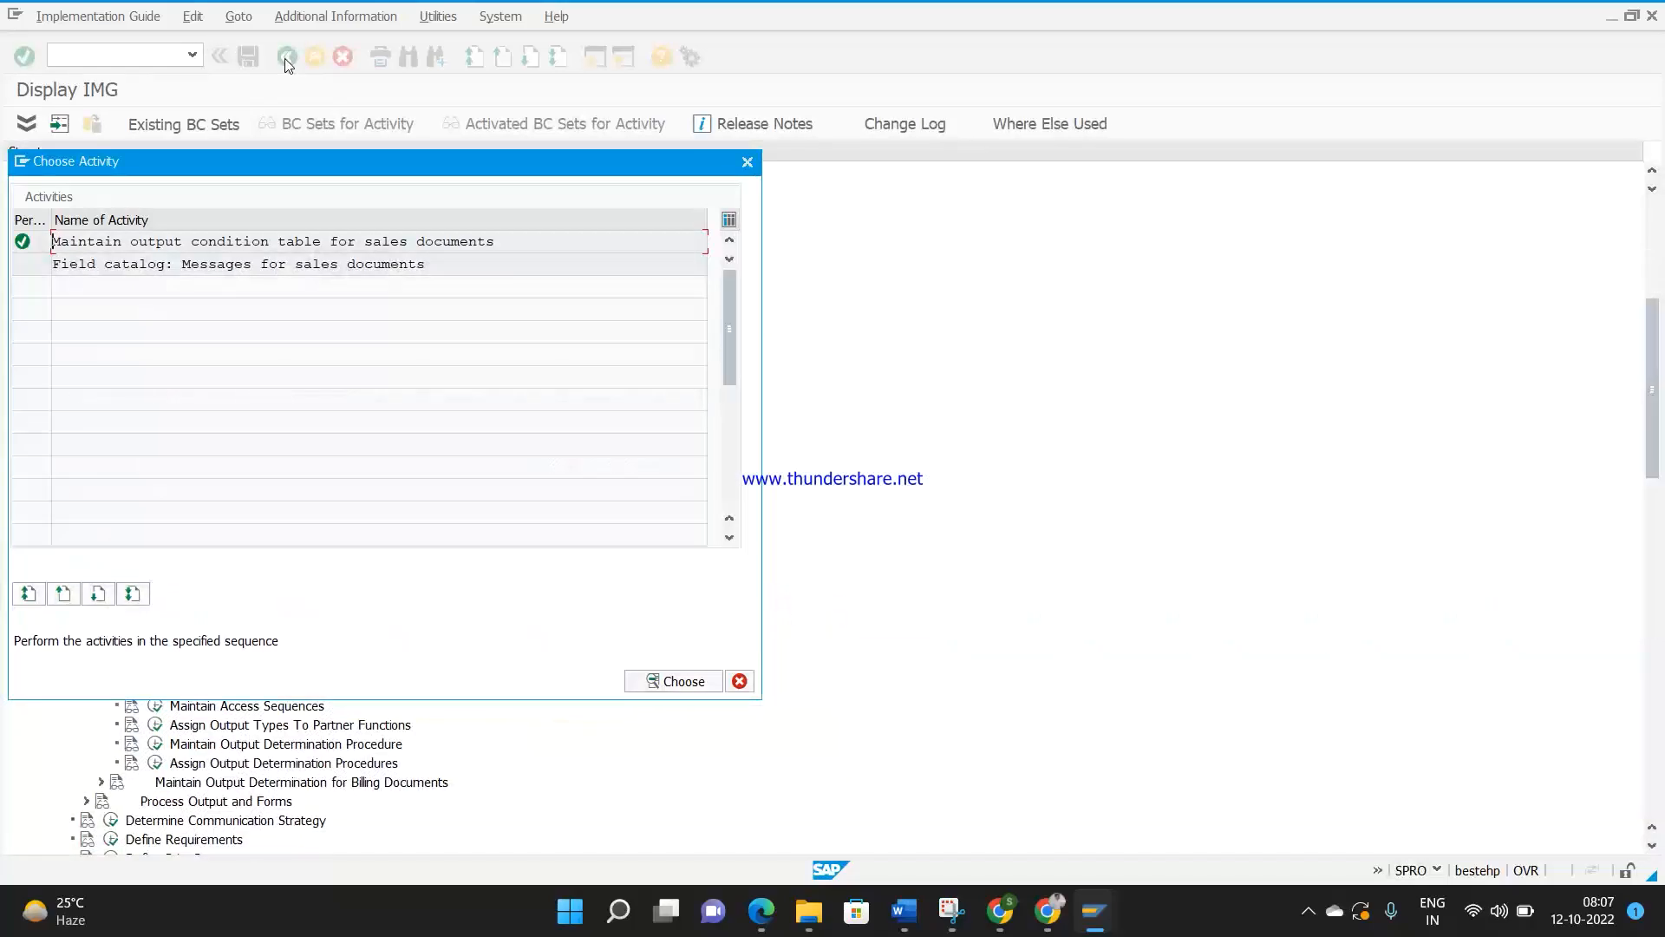
click(747, 162)
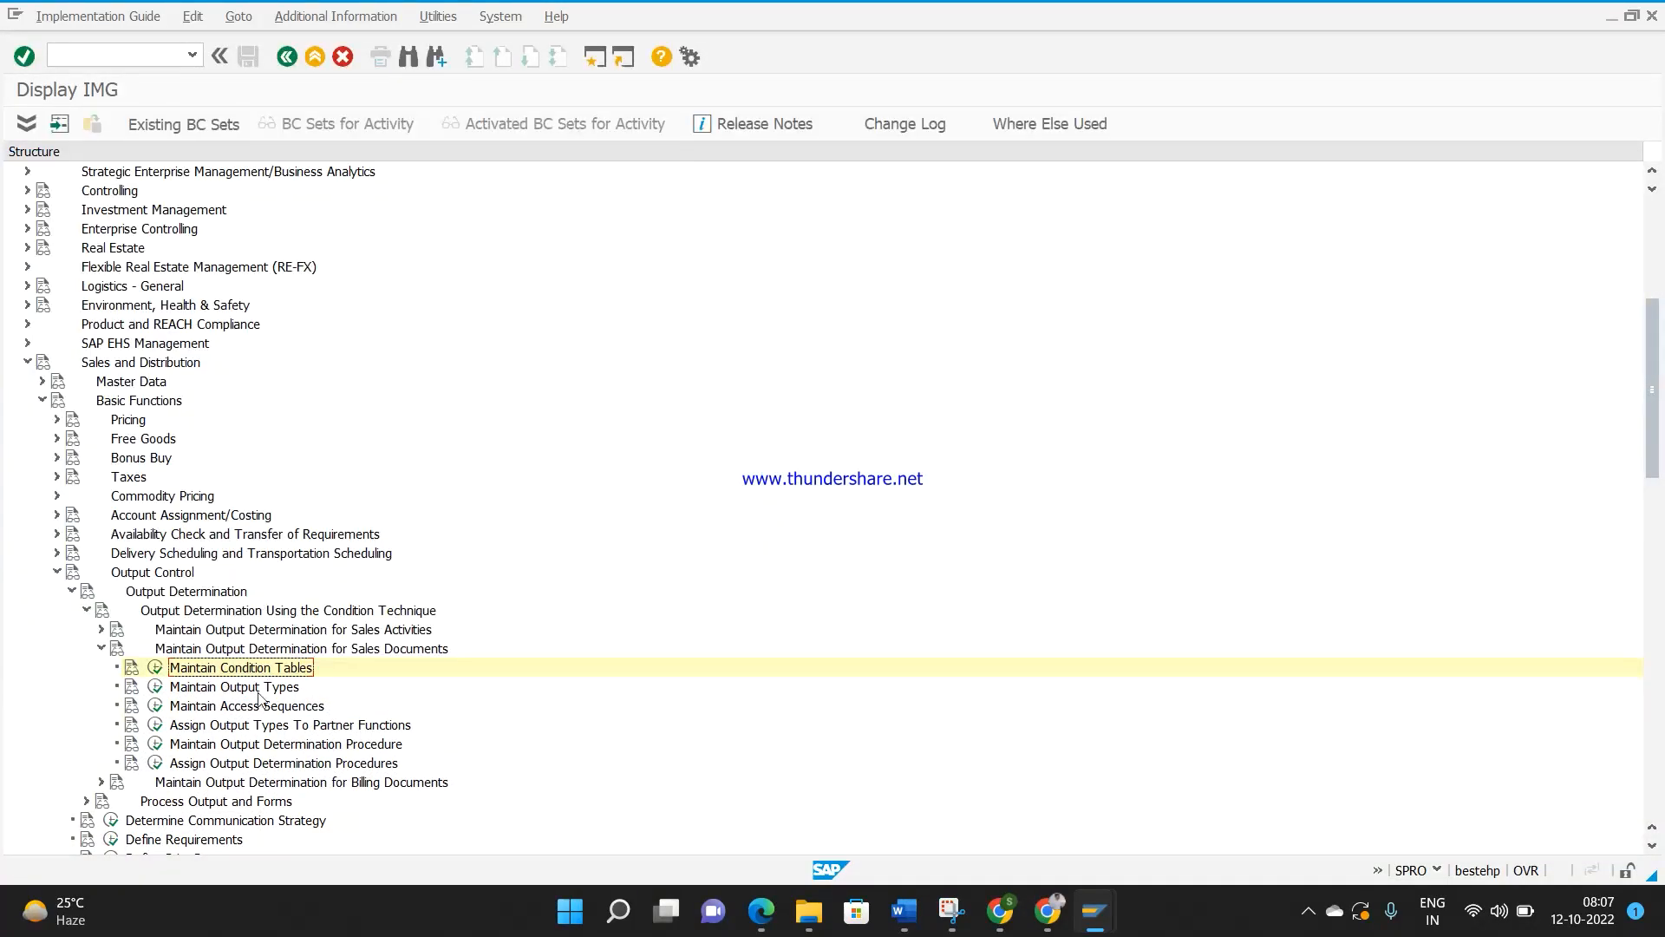
Step: Open Maintain Access Sequences for sales documents, examine the accesses of sequence 0002 Order Type, and return to the IMG structure
click(155, 708)
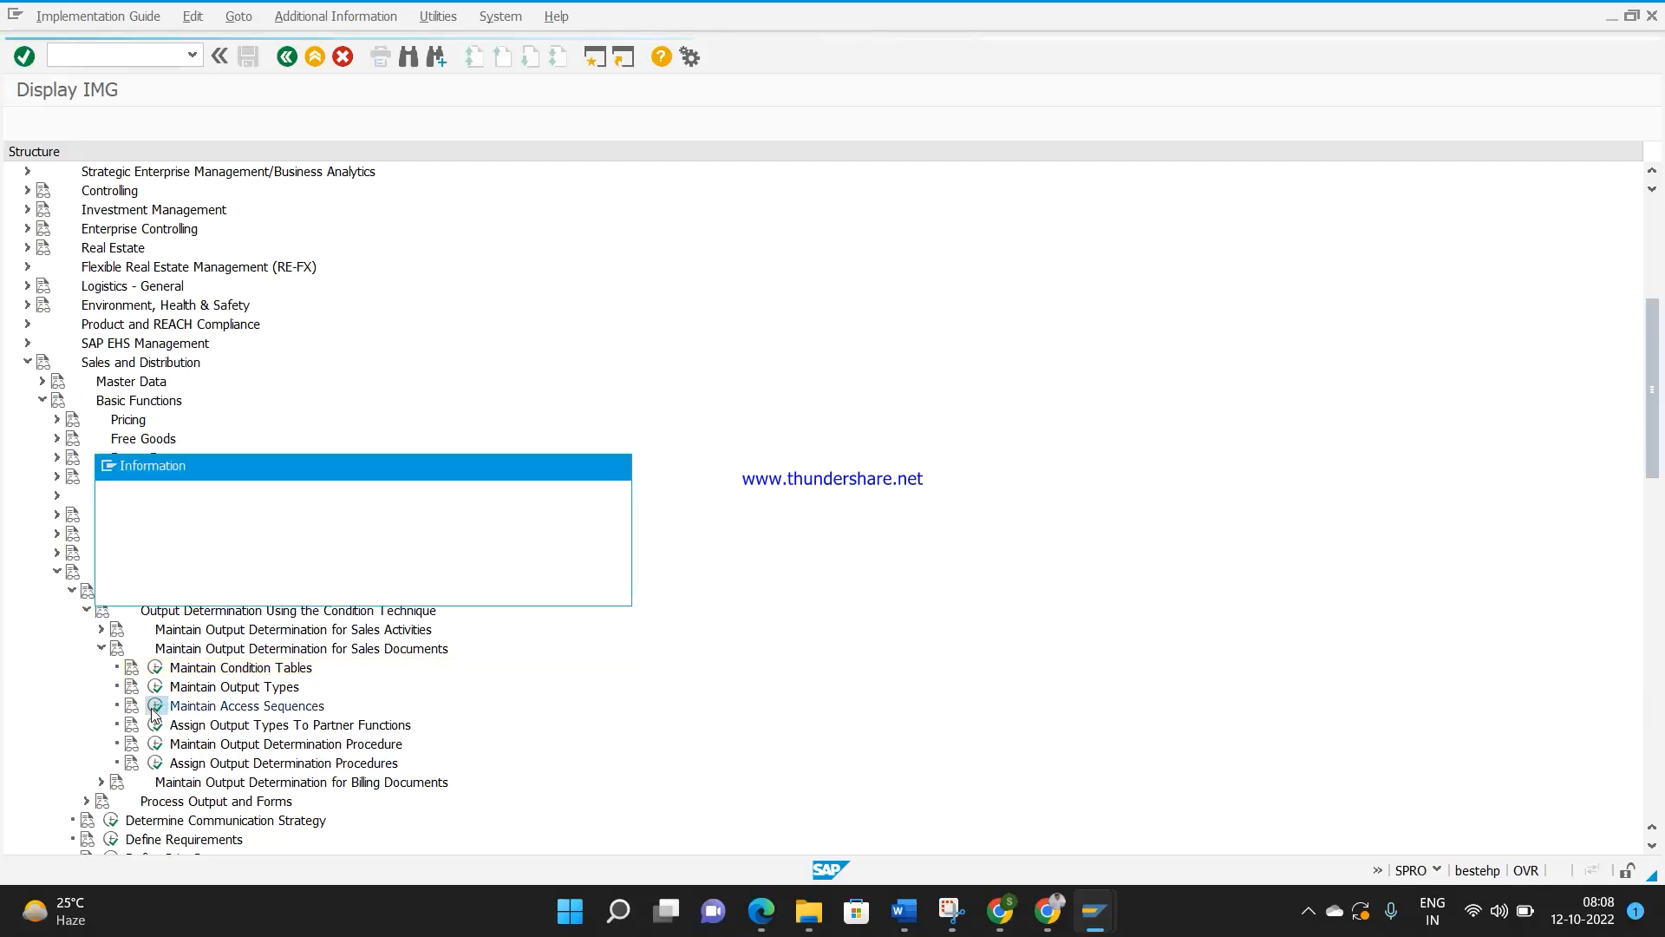
key(Return)
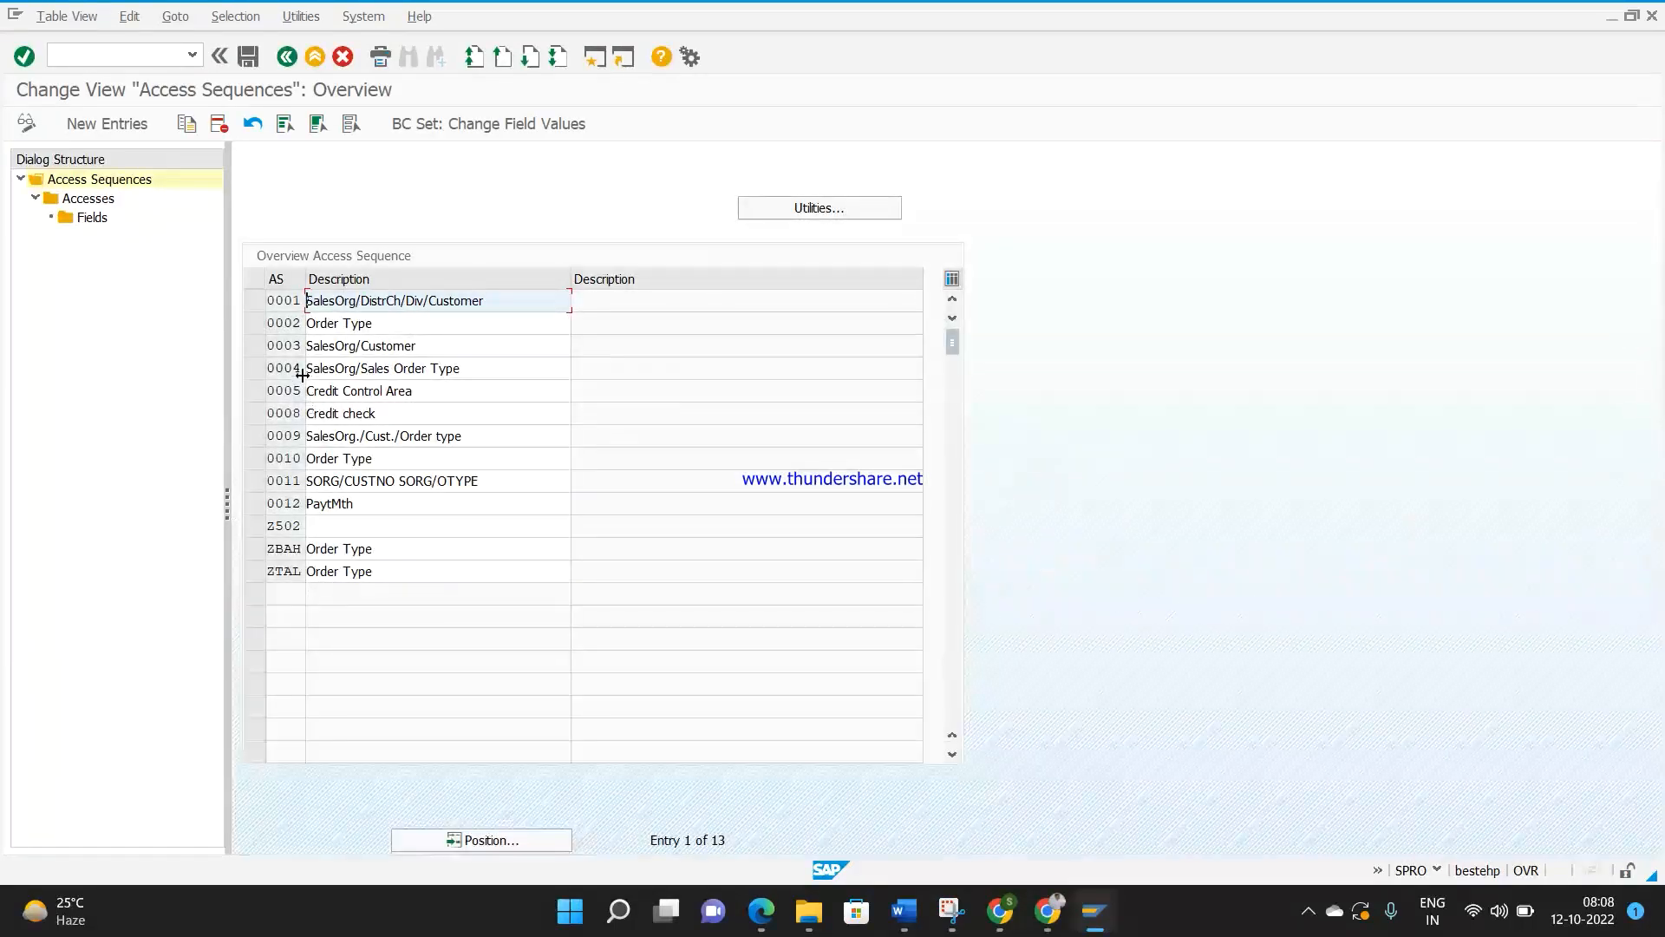
click(255, 323)
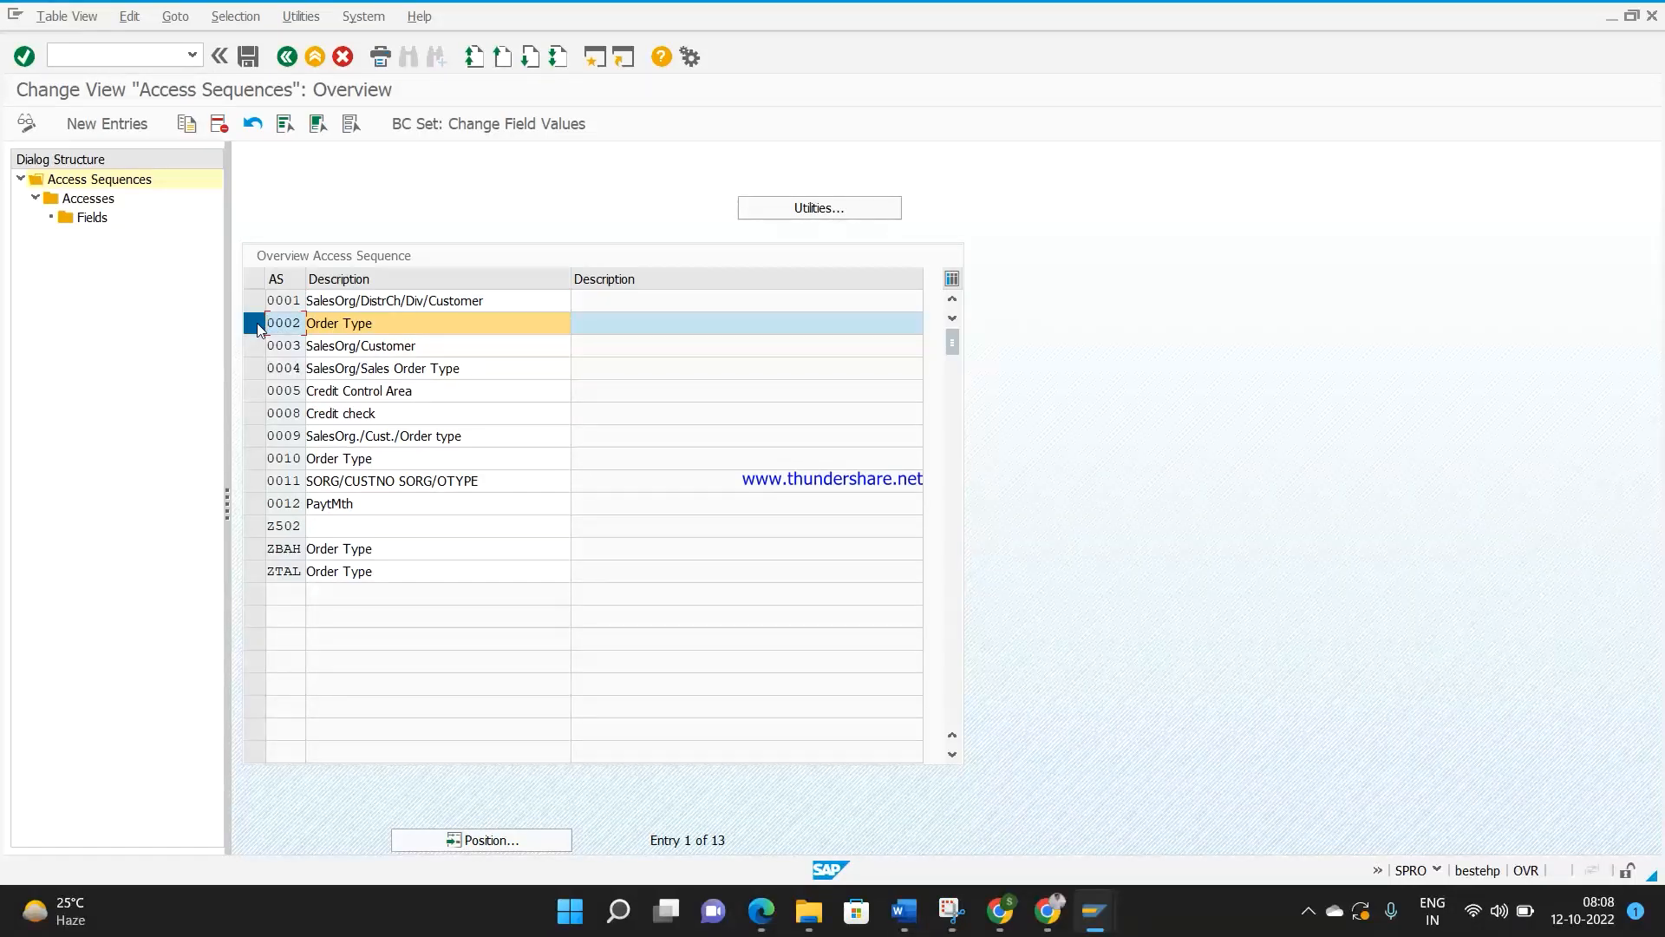
double_click(100, 199)
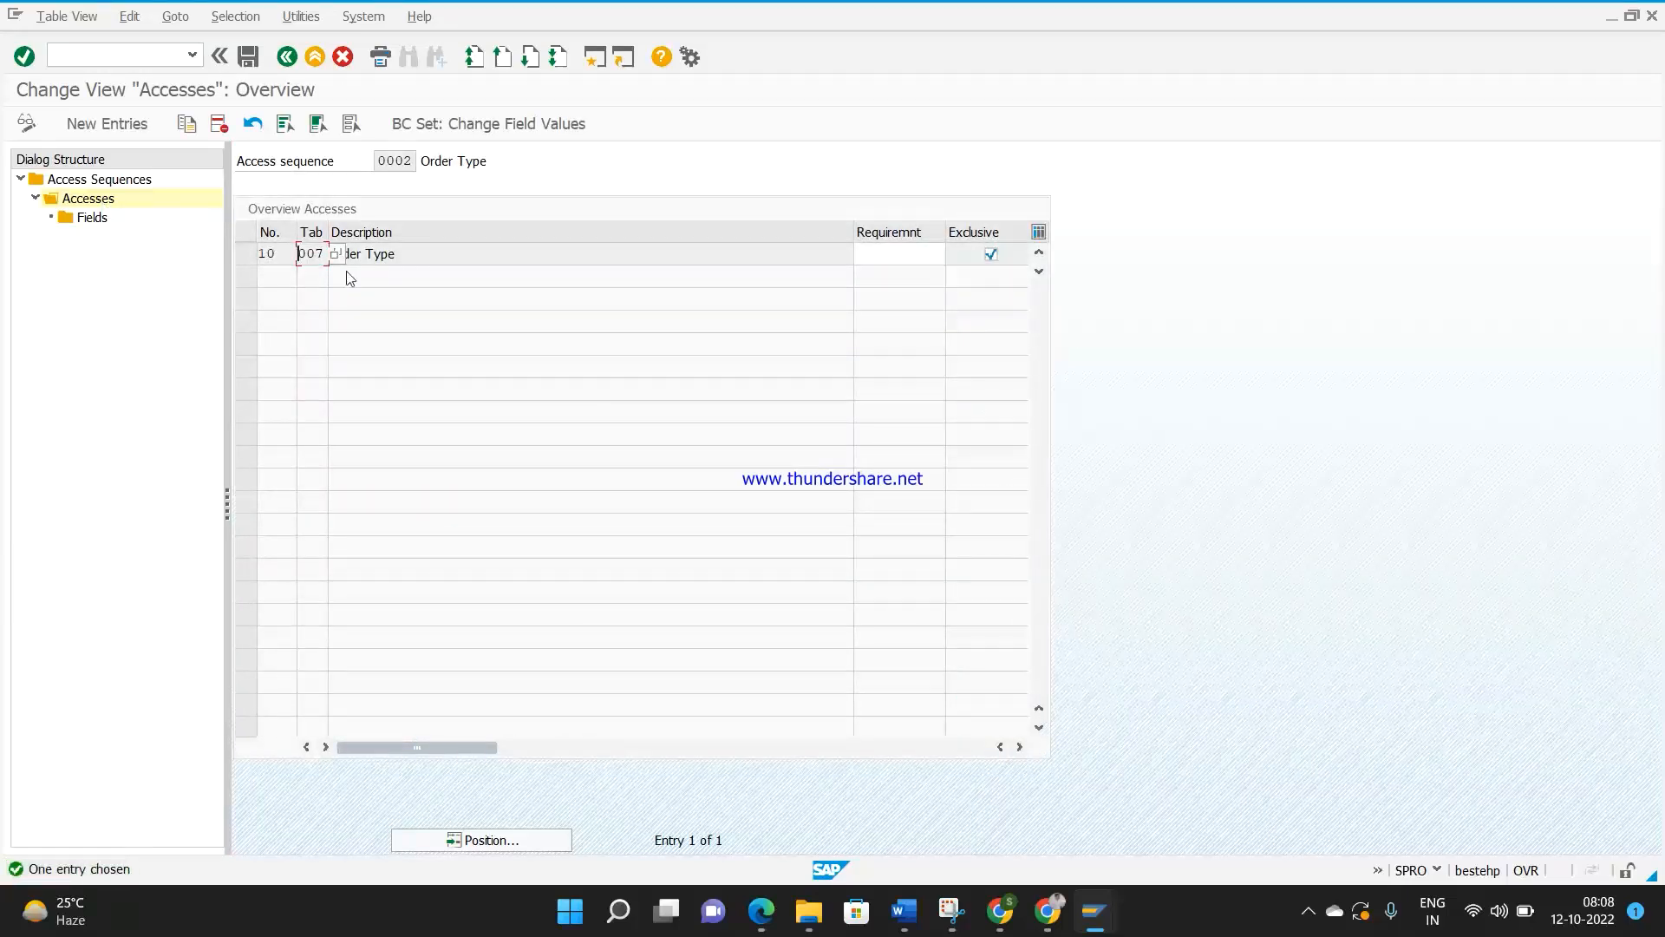
click(417, 250)
mouse_move(328, 253)
mouse_down()
mouse_move(309, 253)
mouse_move(328, 254)
mouse_up()
drag(412, 162, 386, 163)
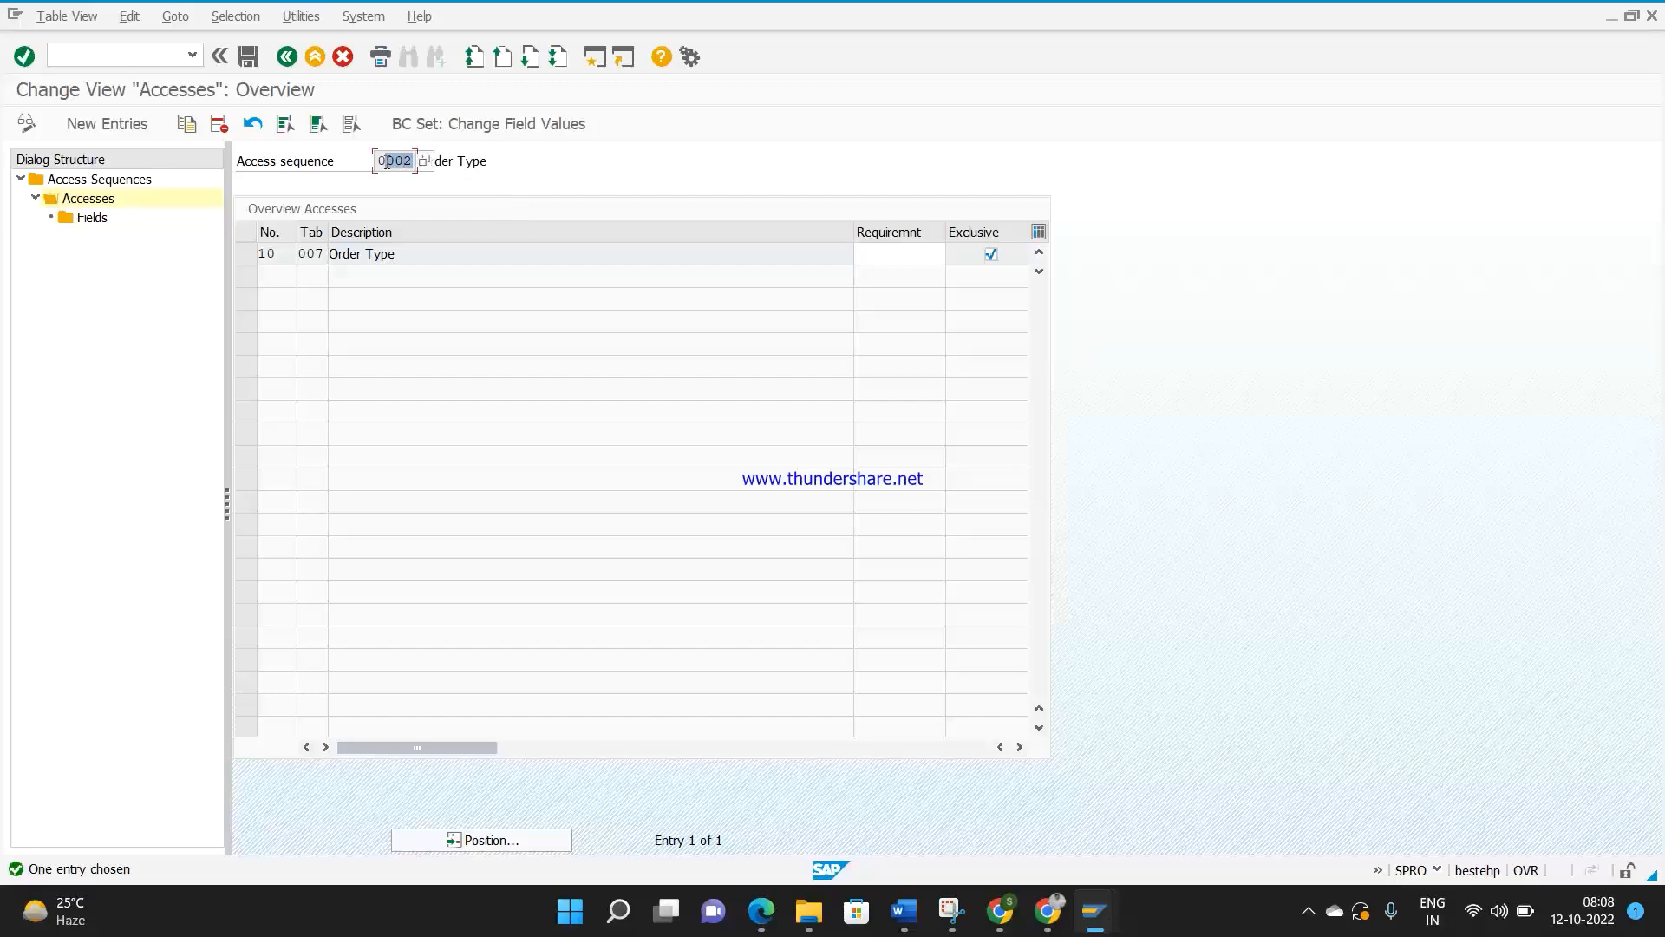
click(283, 65)
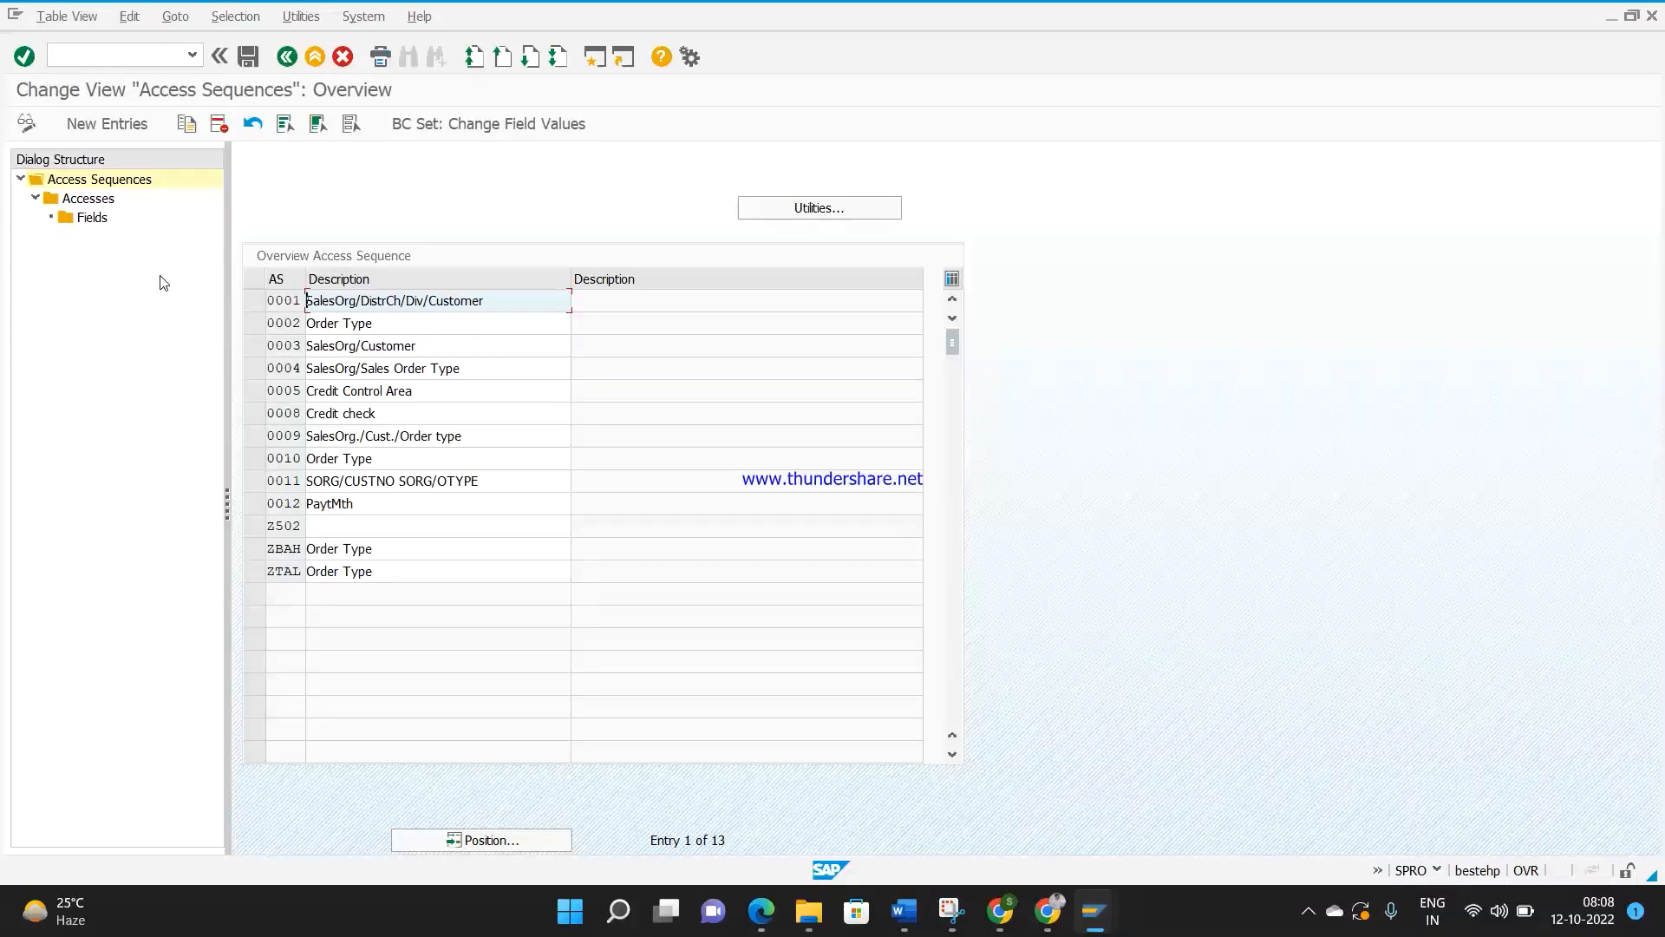
click(285, 57)
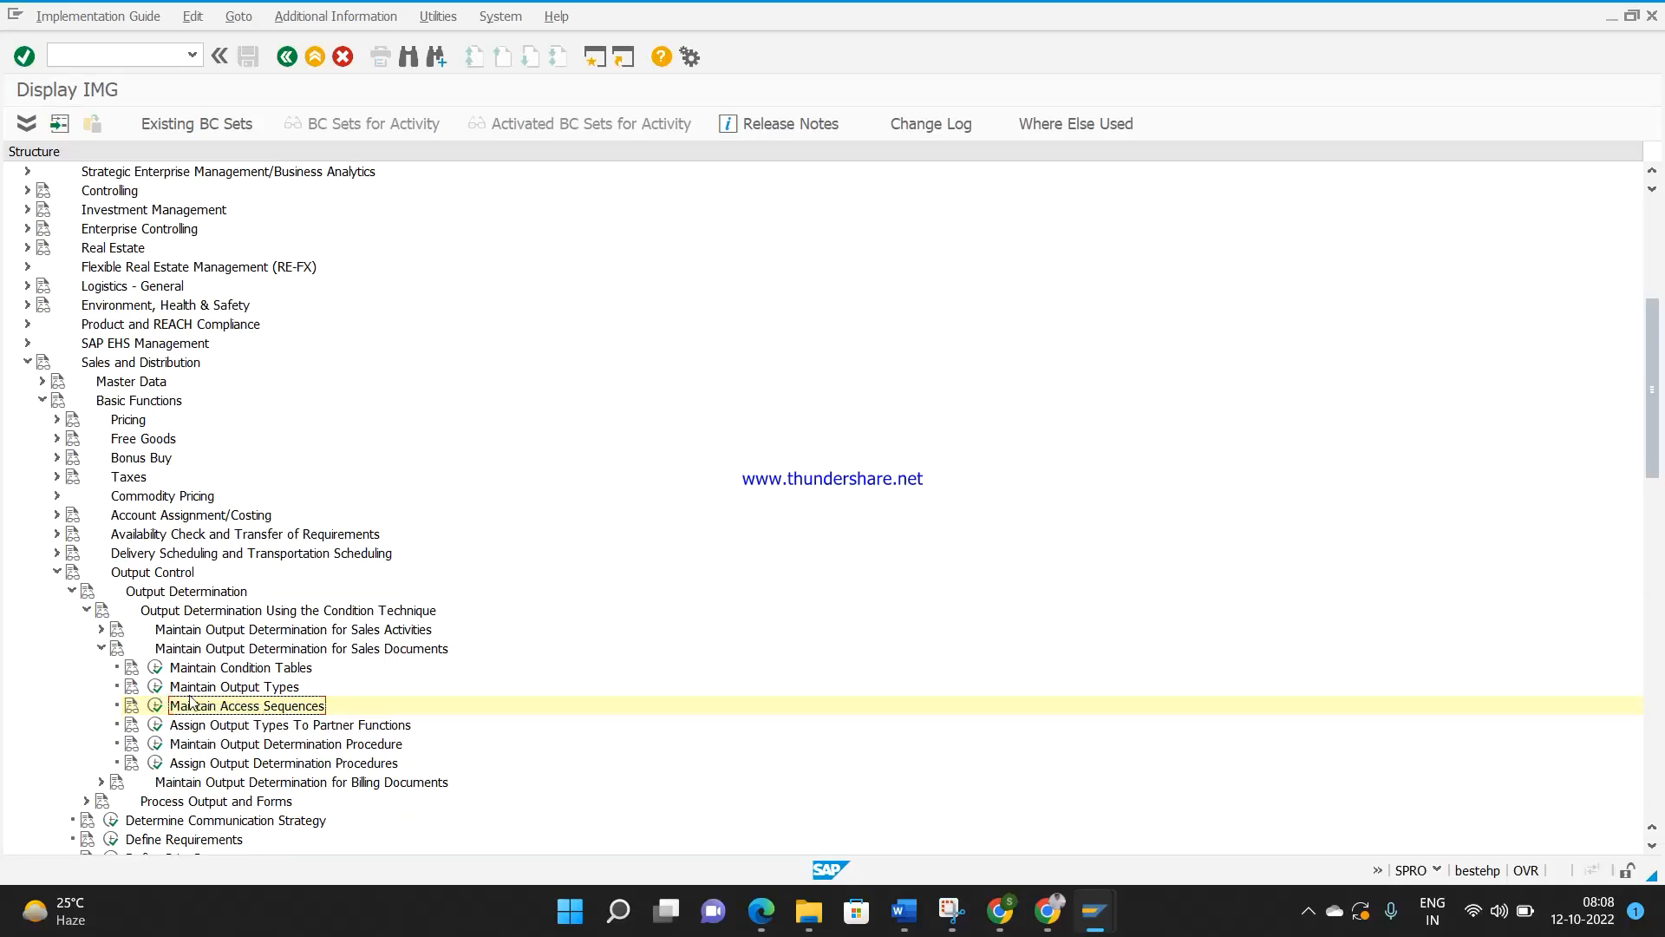
Step: Open Maintain Output Types for sales documents, examine the BA00 Order Confirmation entry, and return to the IMG structure
click(156, 687)
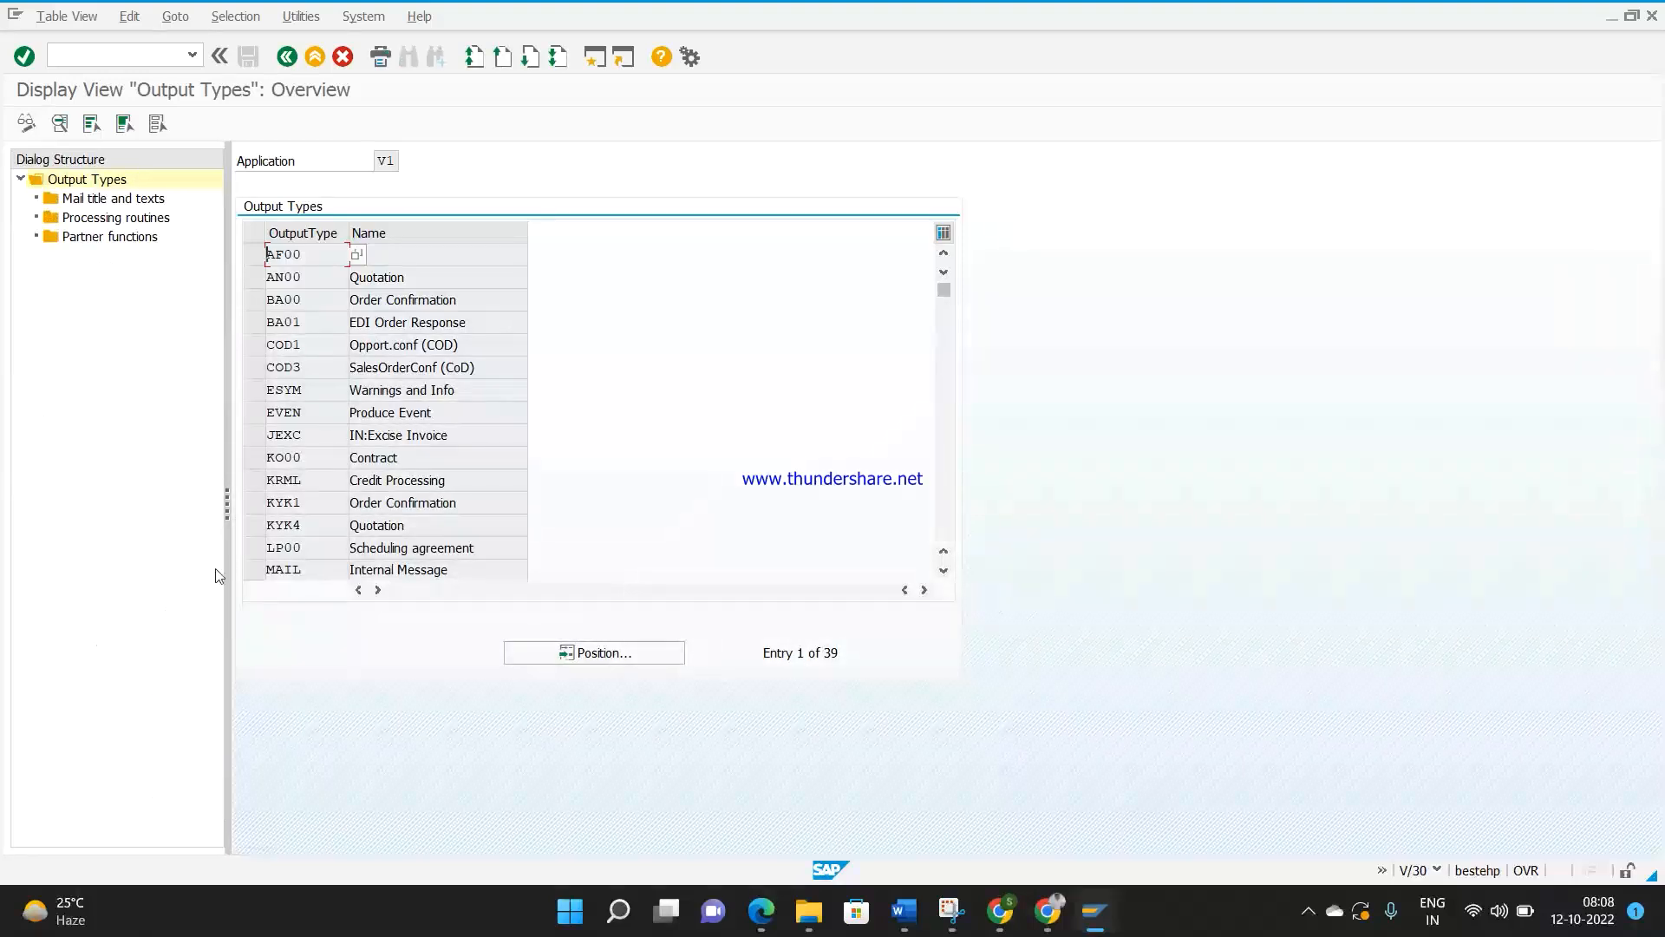
drag(849, 650, 796, 652)
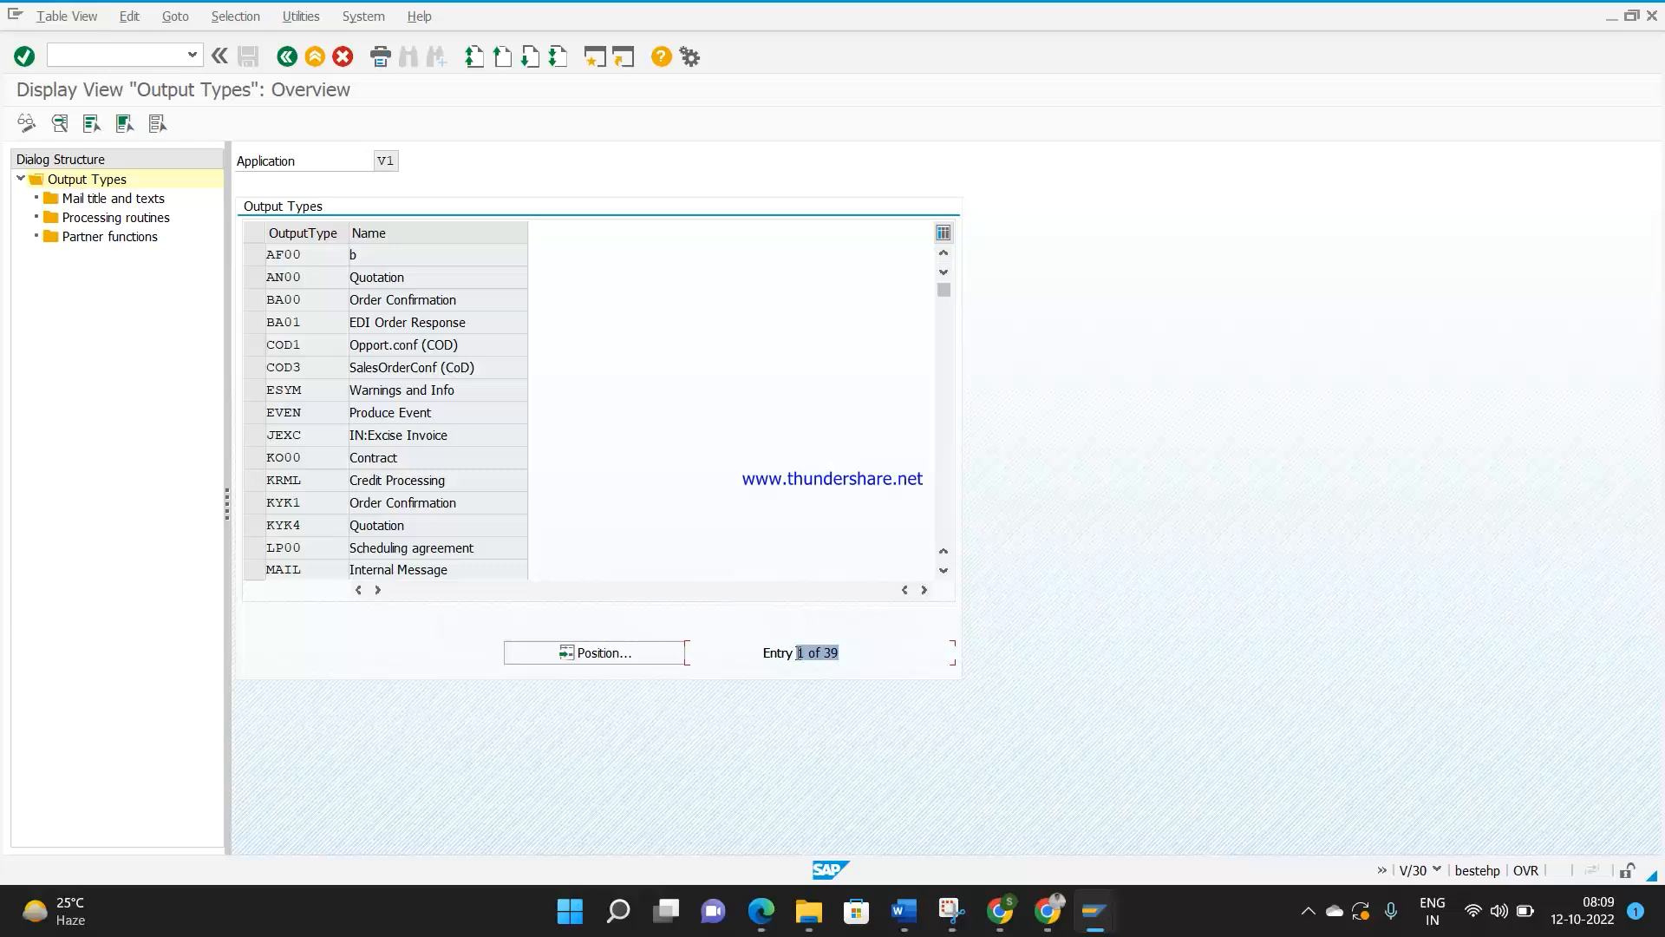
click(254, 300)
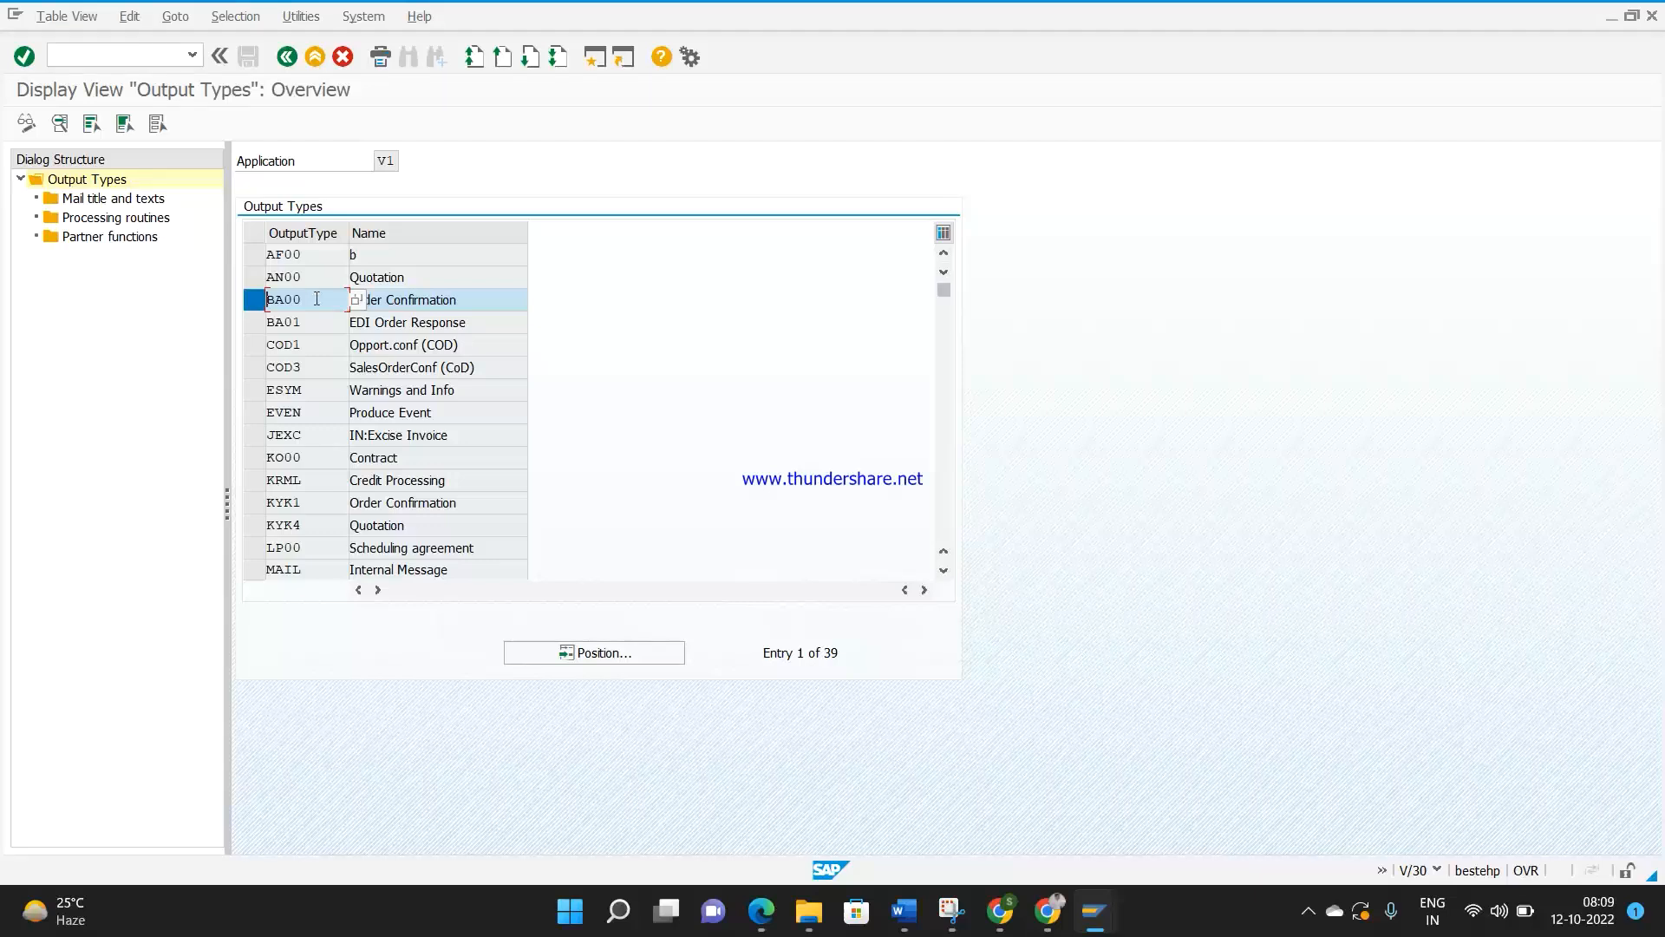
drag(308, 299, 267, 300)
click(311, 300)
drag(315, 301, 275, 298)
drag(318, 297, 267, 299)
click(292, 60)
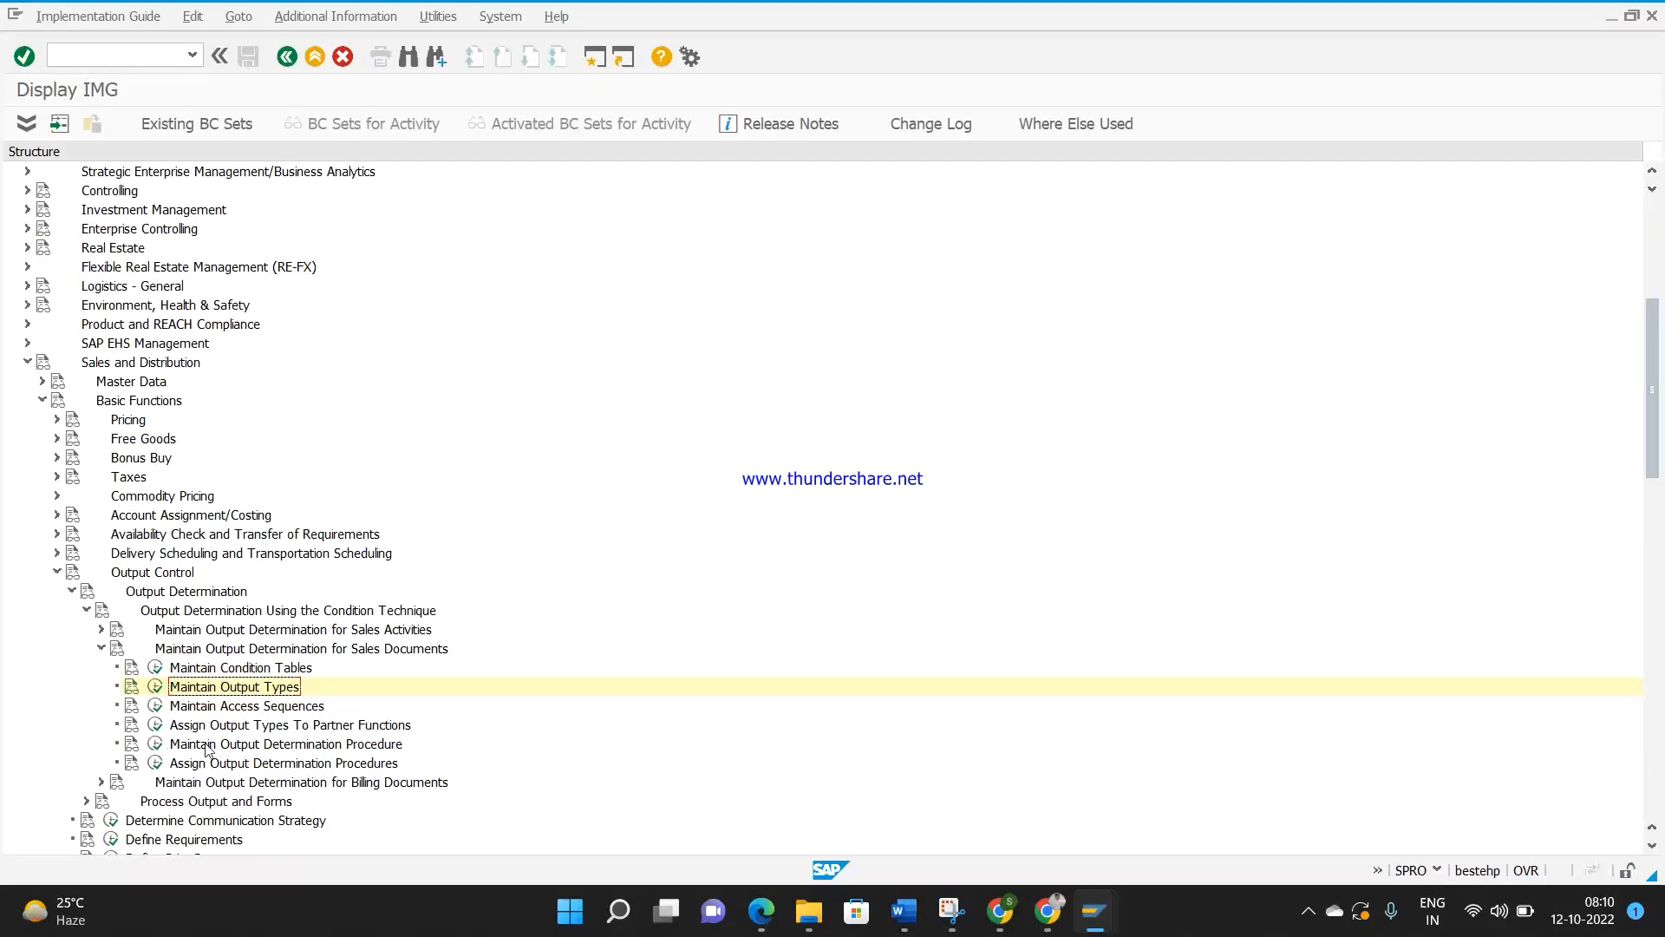
Step: Open Maintain Output Determination Procedure, examine the control data of V10000 Order Output with its BA00 step, and return to the IMG structure
click(155, 745)
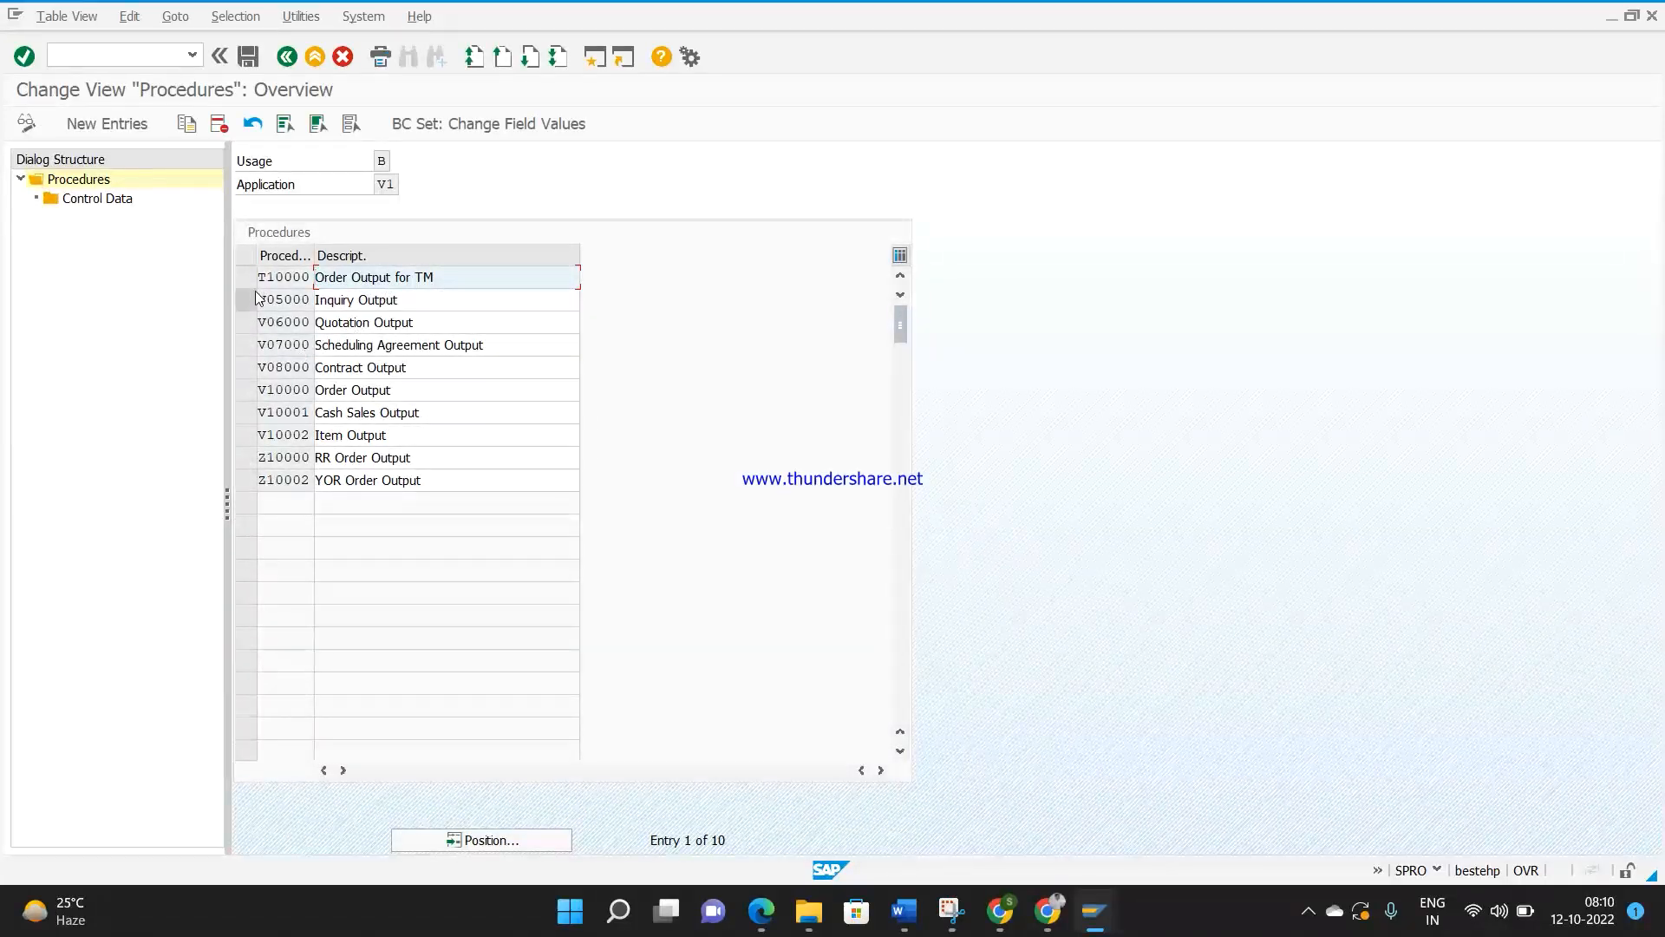
click(246, 391)
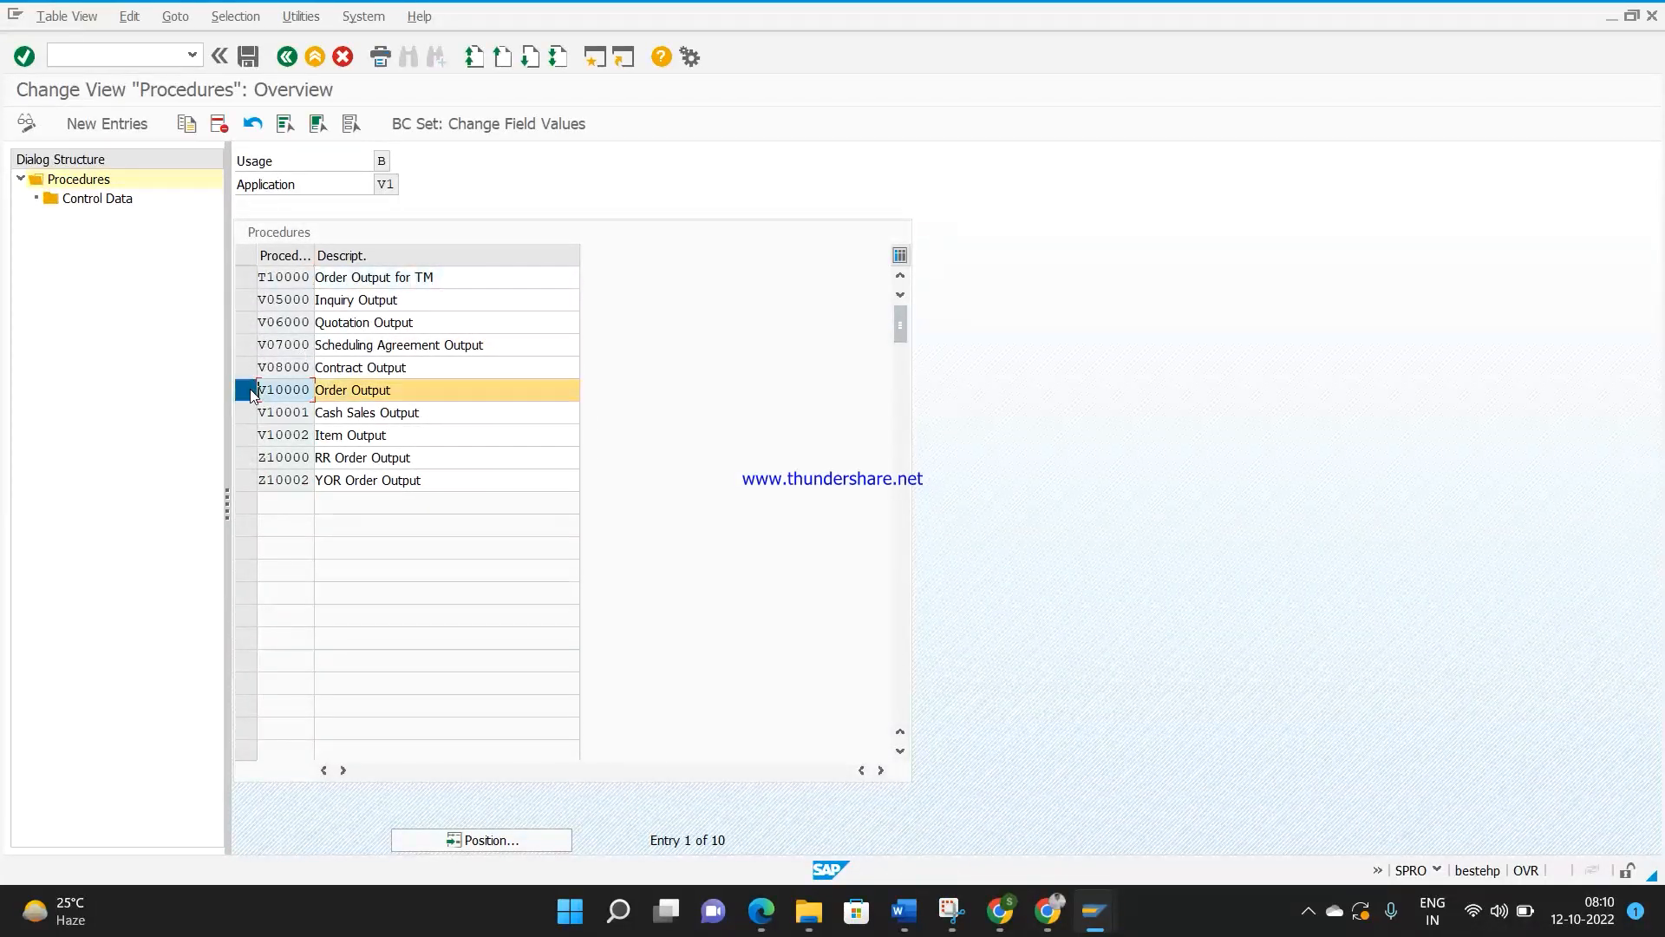
double_click(110, 201)
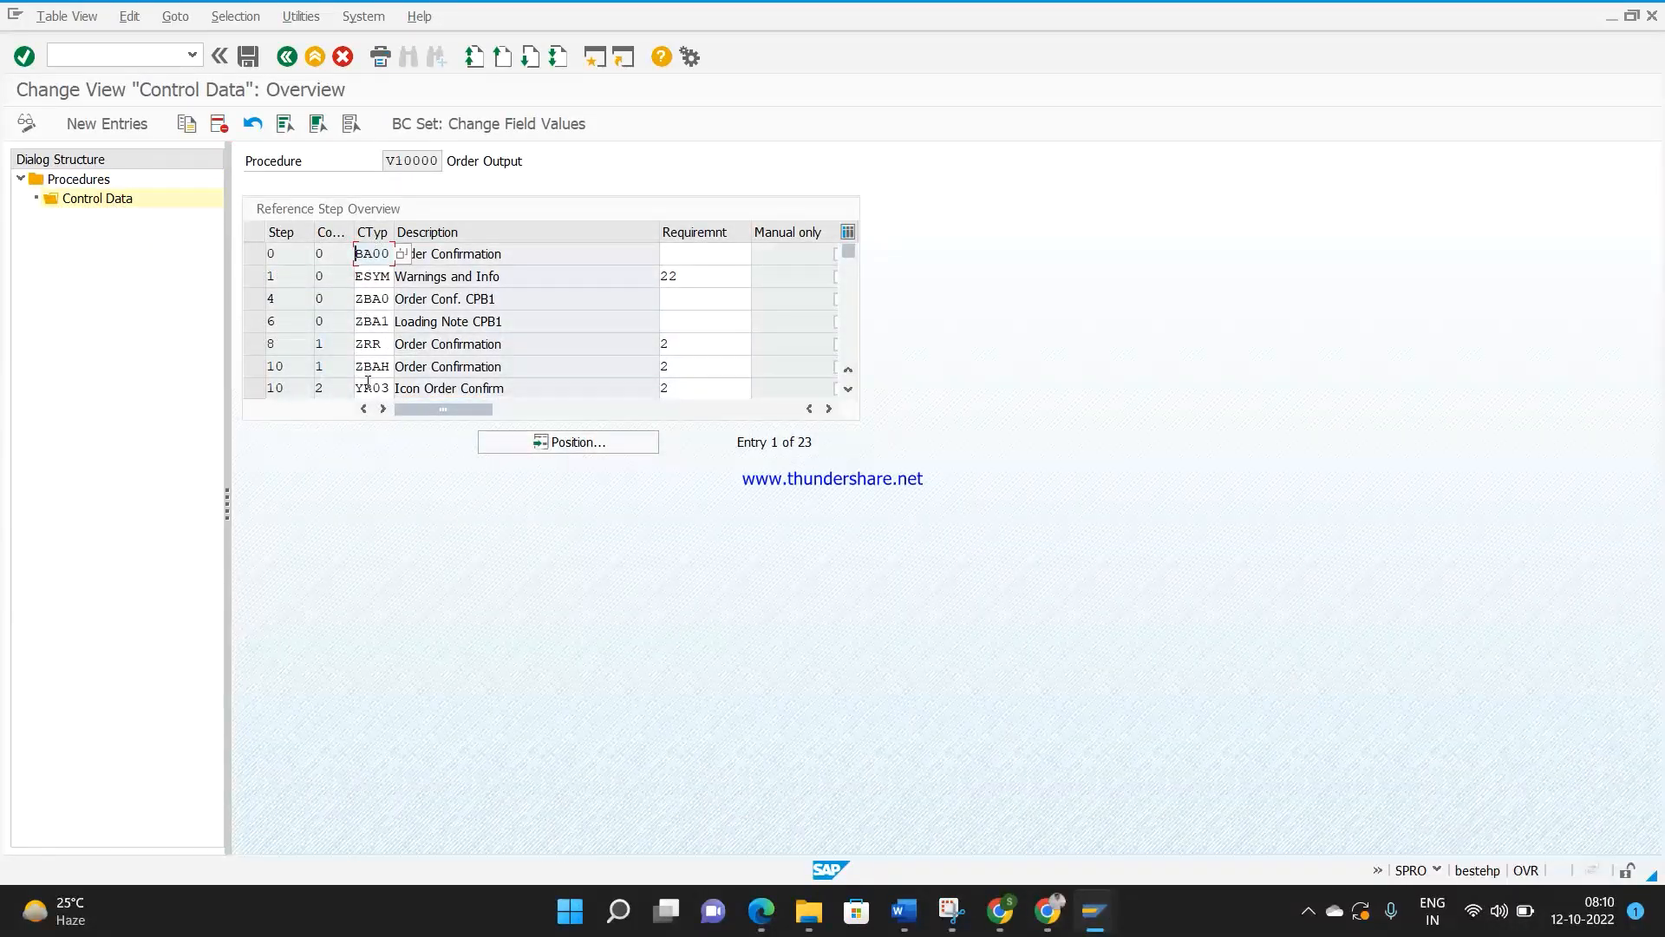
click(253, 257)
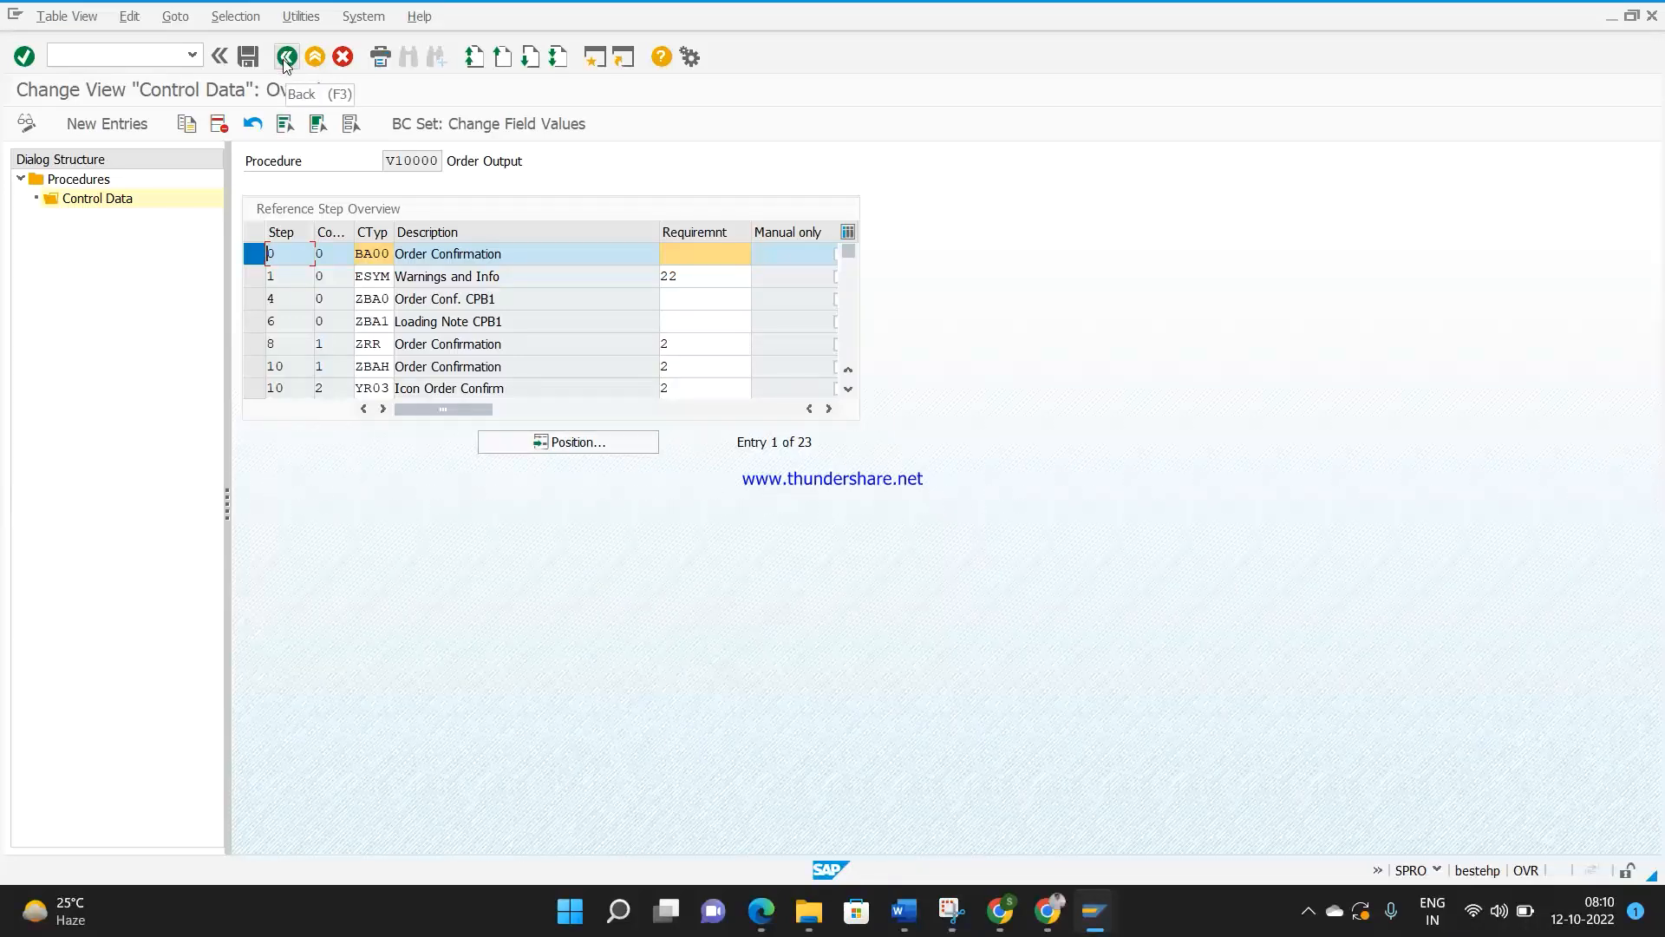
drag(387, 160, 442, 159)
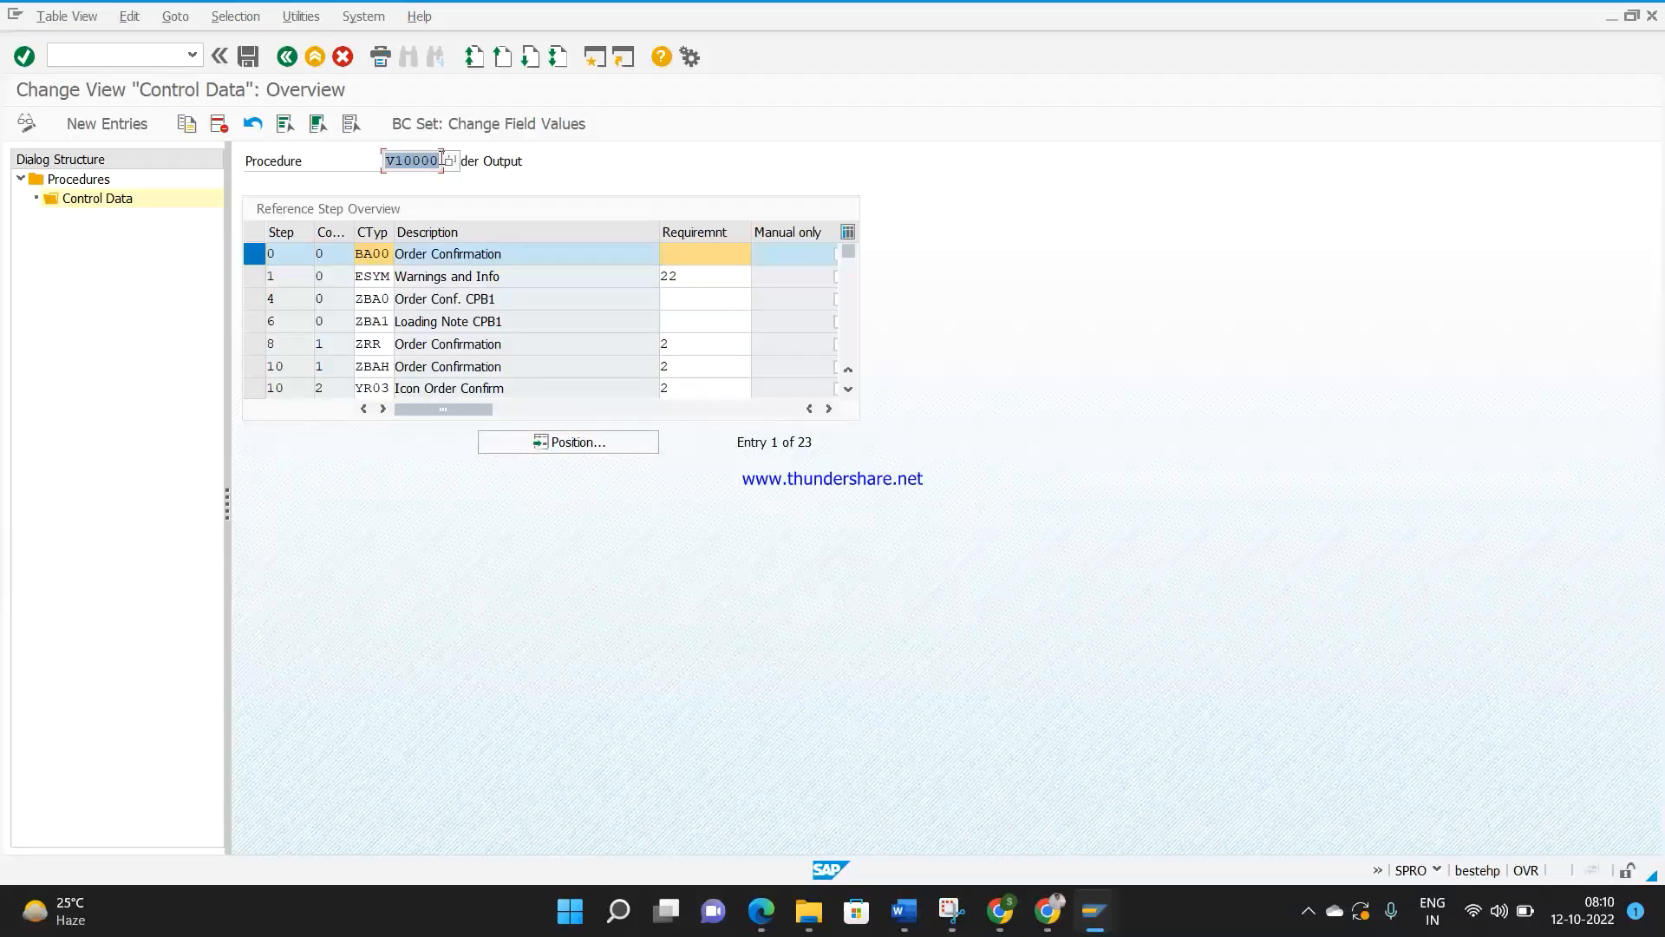
click(287, 57)
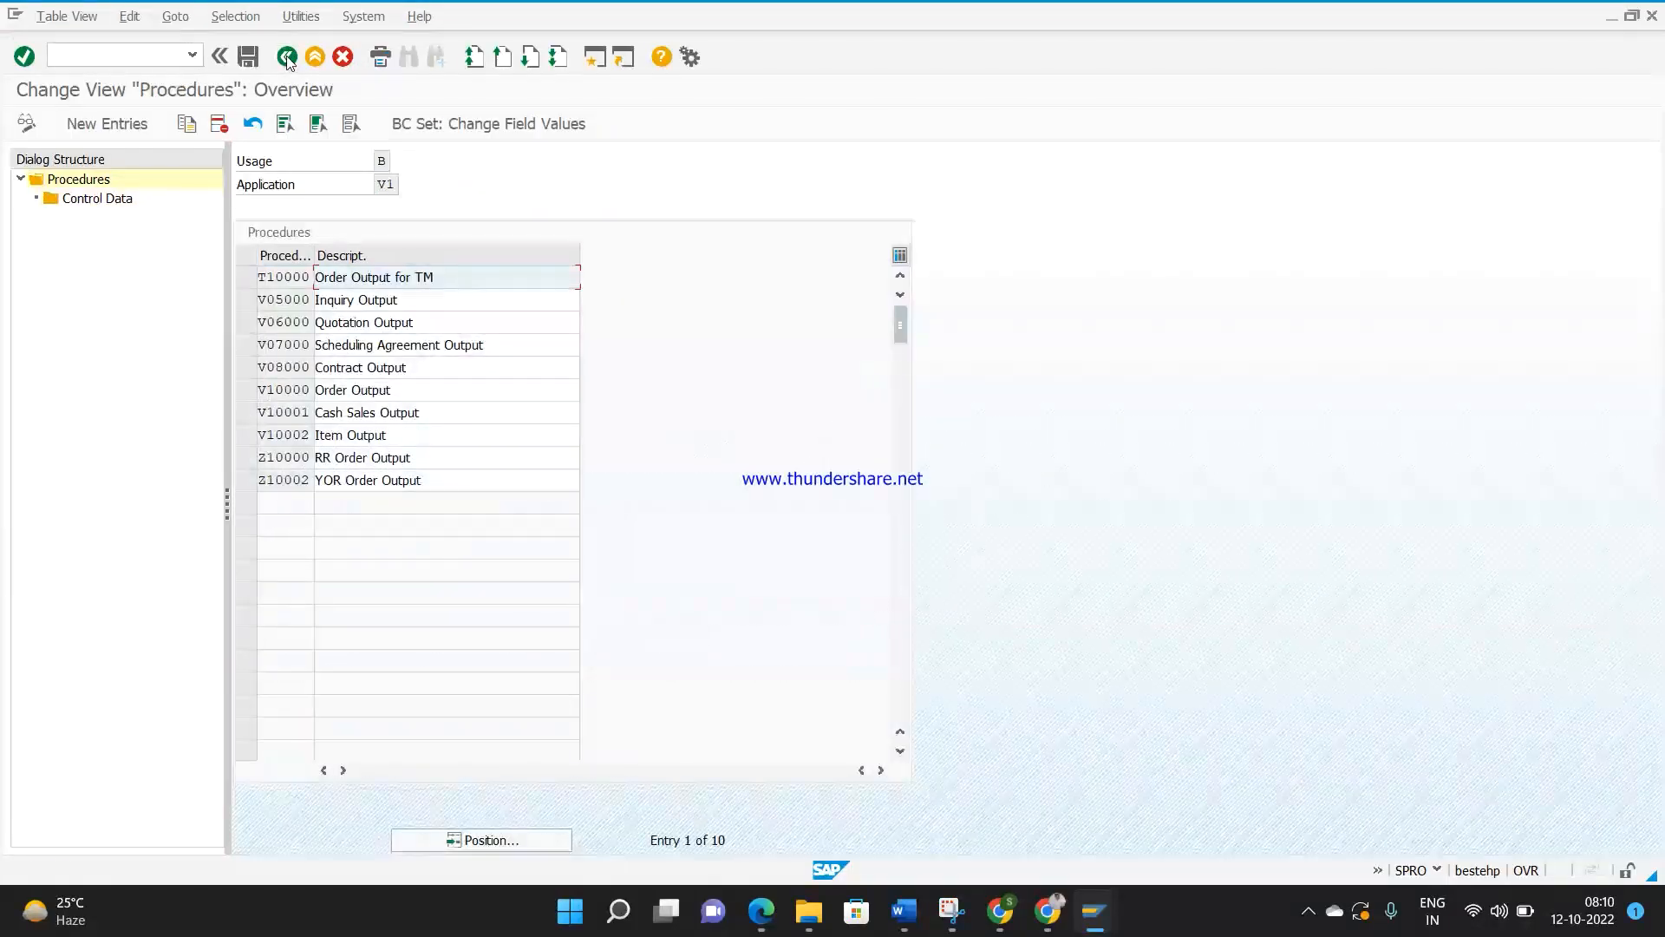
click(288, 57)
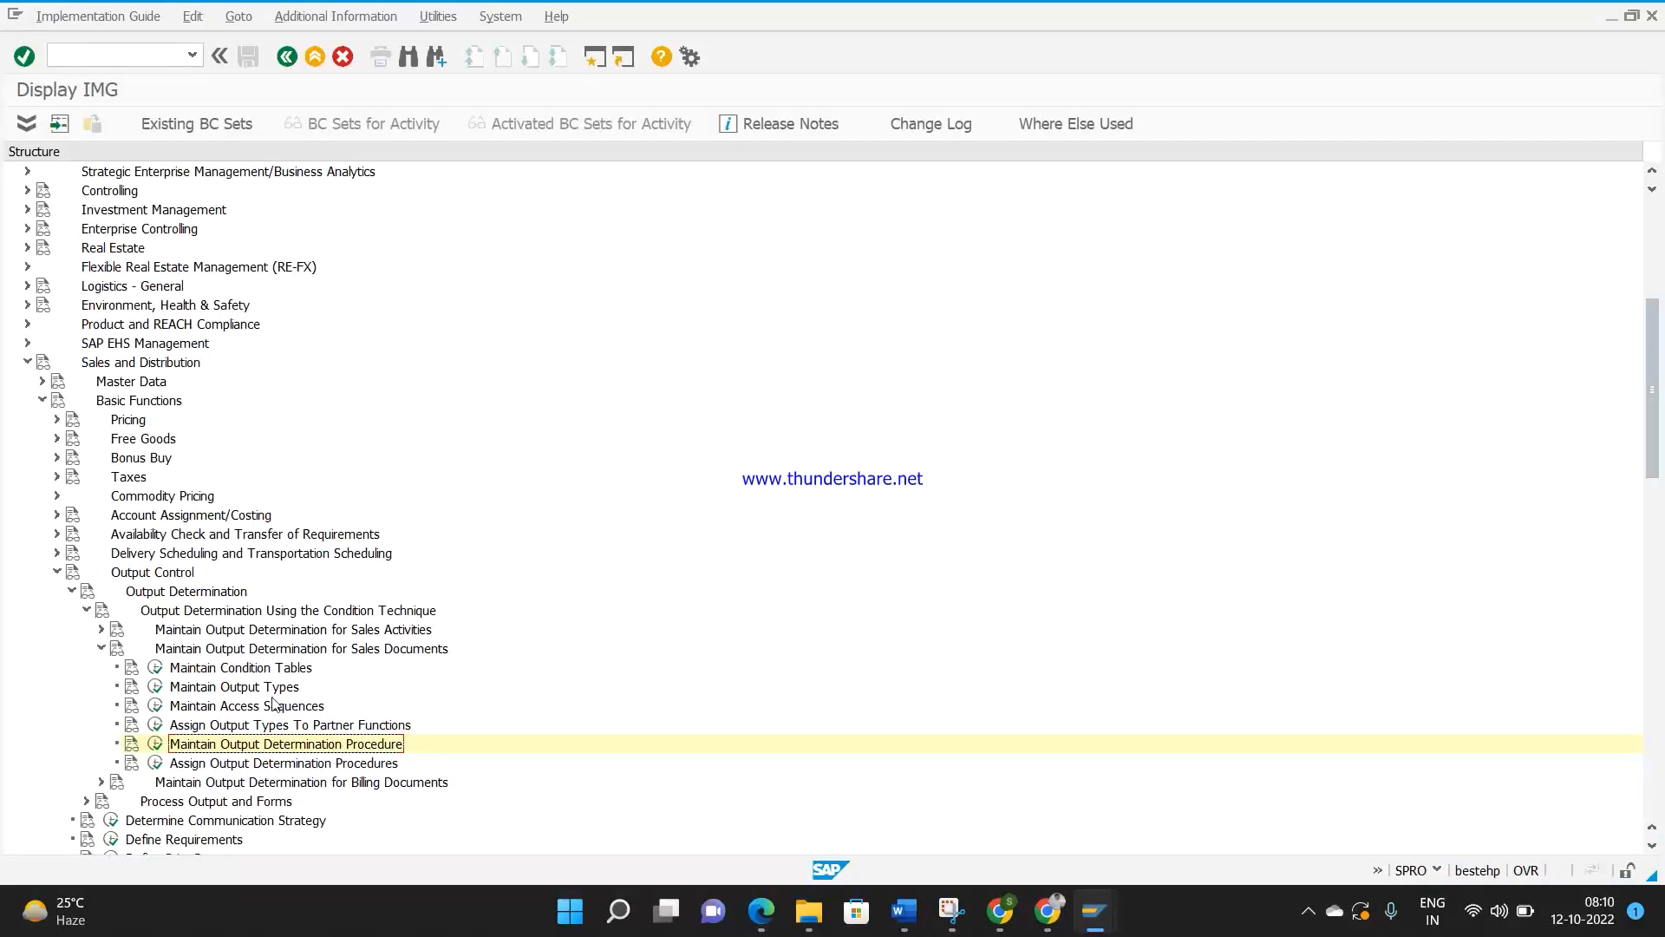
Step: Open Allocate sales document header under Assign Output Determination Procedures and position the list at sales document type ZASH
click(156, 762)
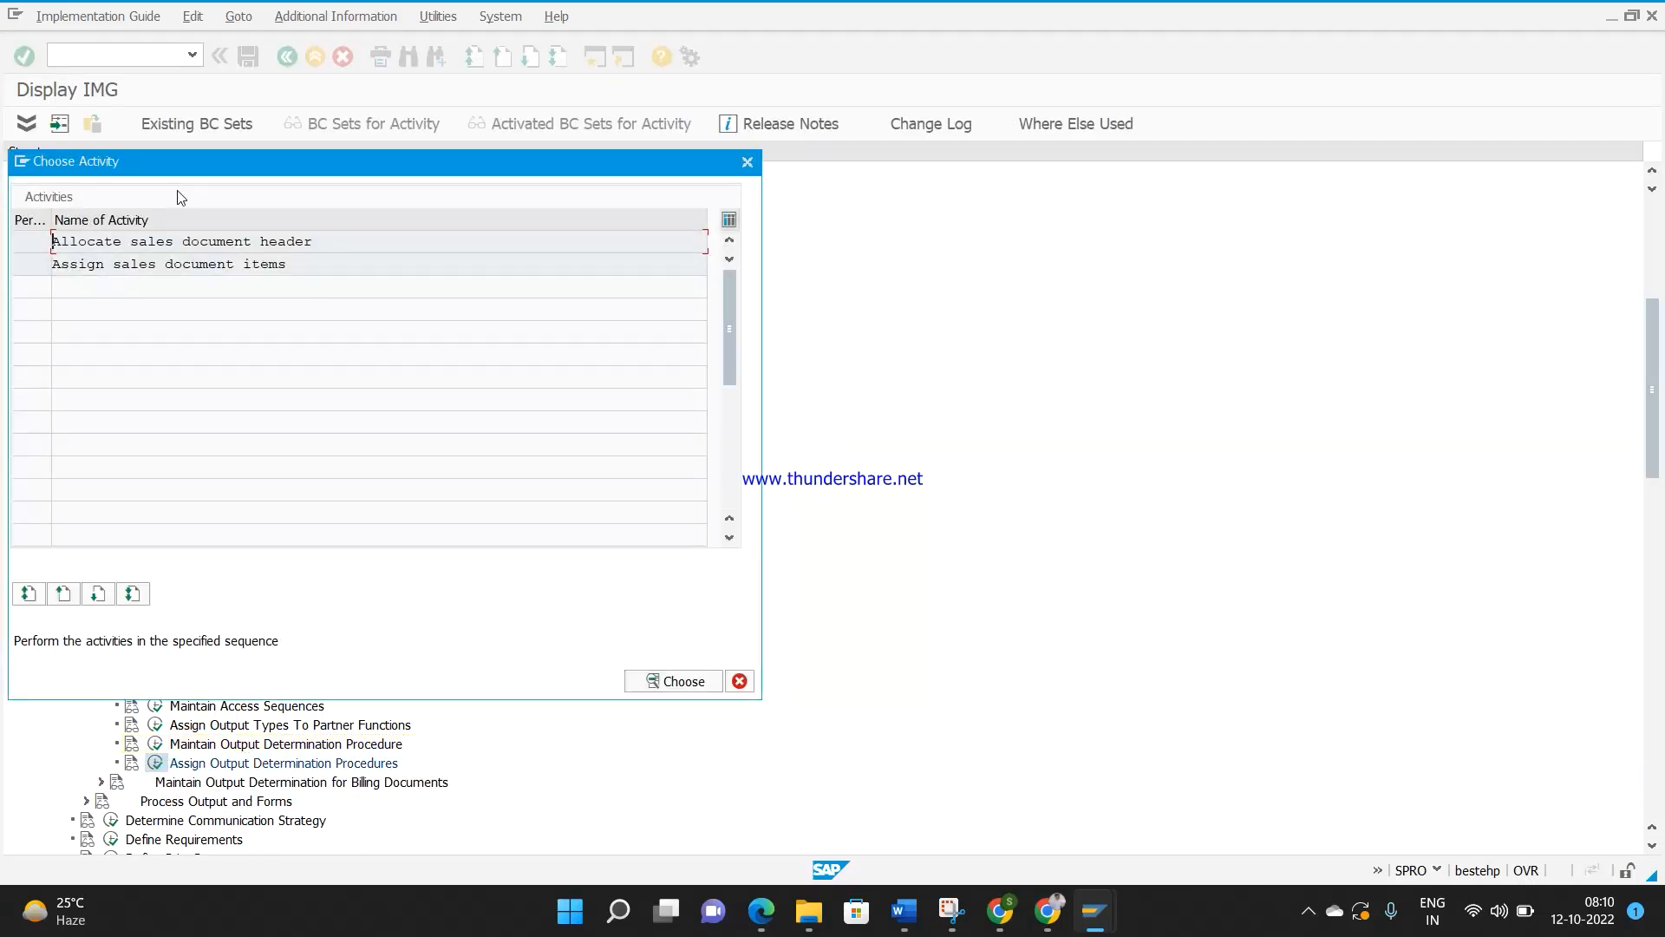
double_click(238, 242)
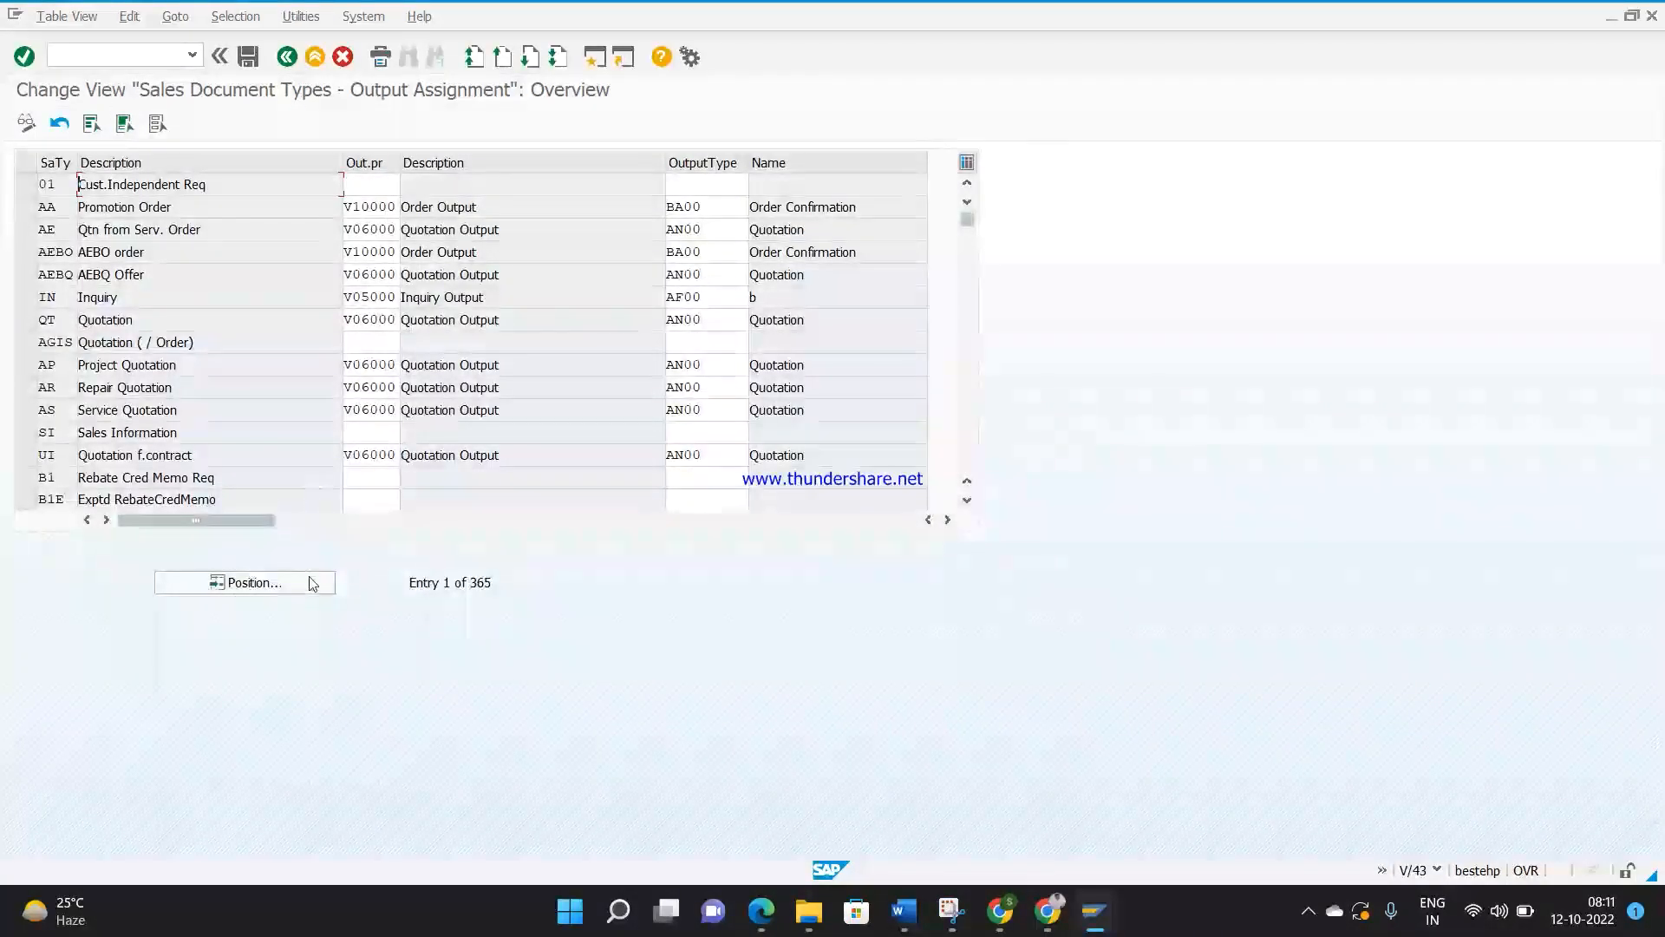
click(312, 588)
text(zash)
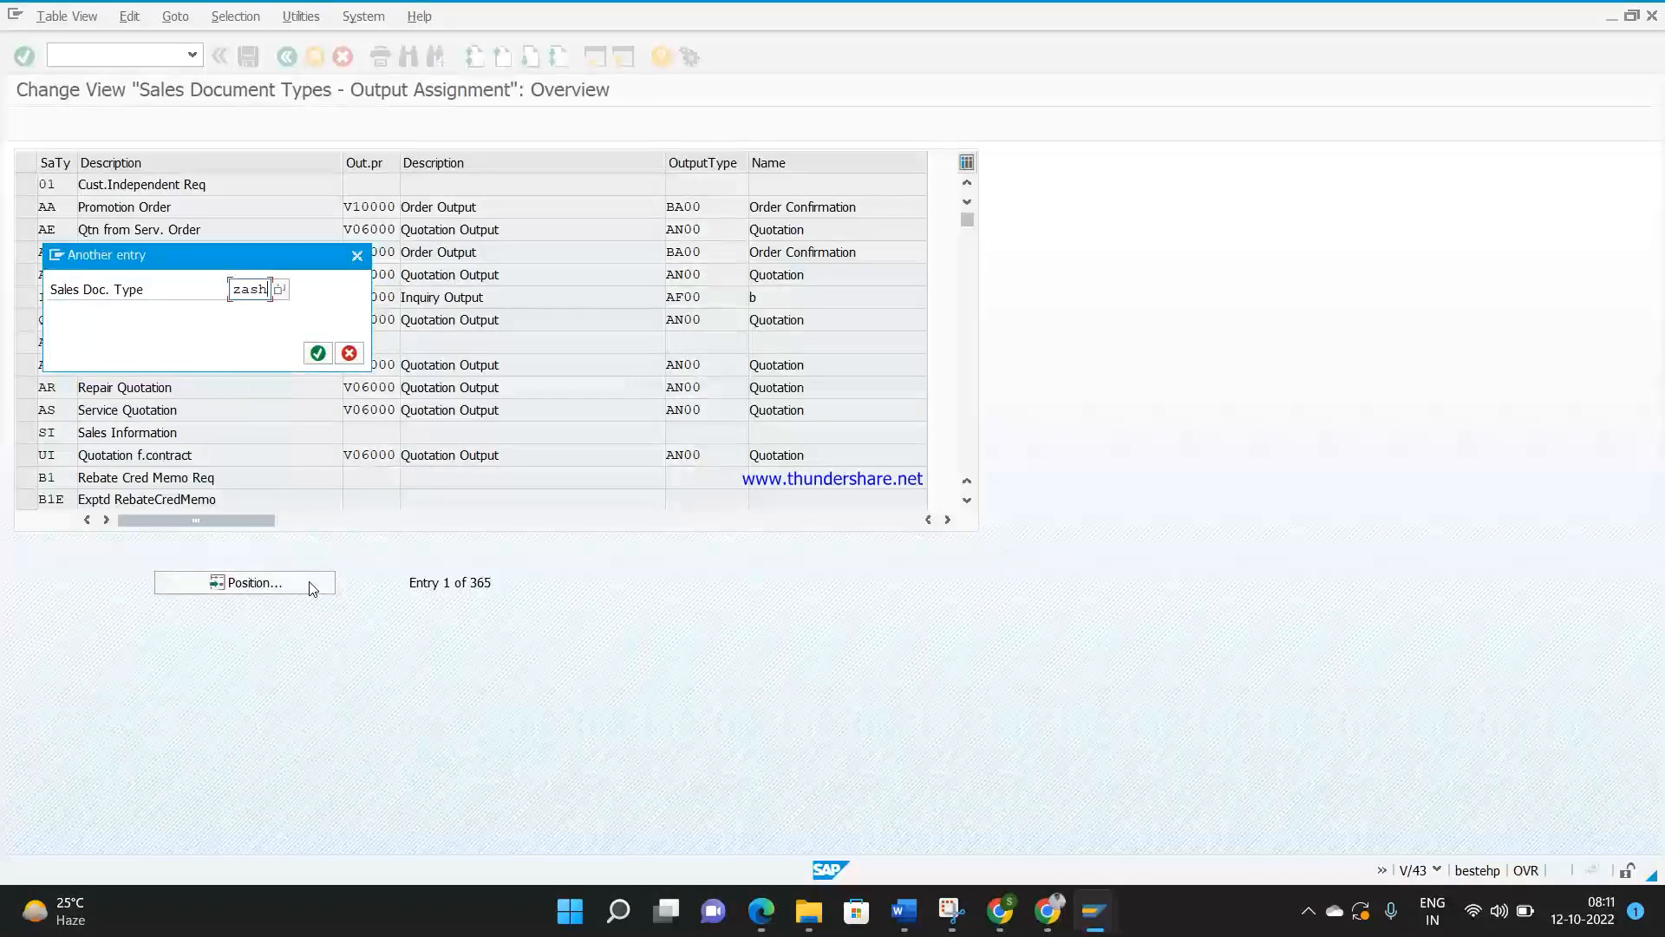
key(Return)
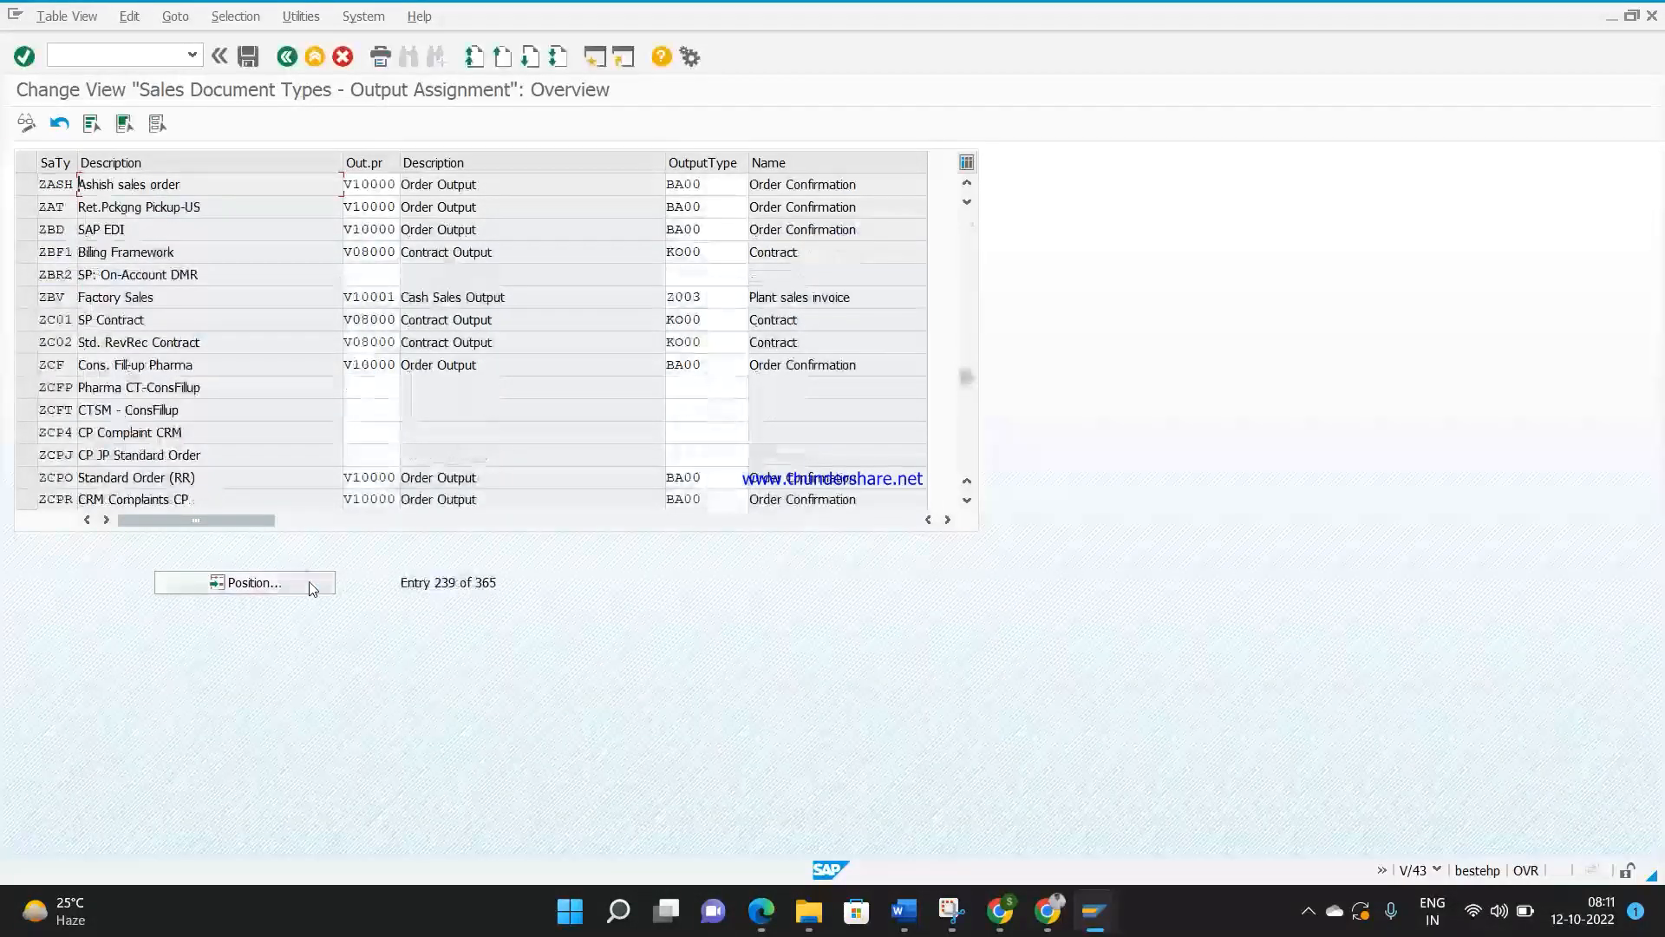
Step: Position the output assignment list at sales document type ZVIS to check its procedure and output type
click(174, 583)
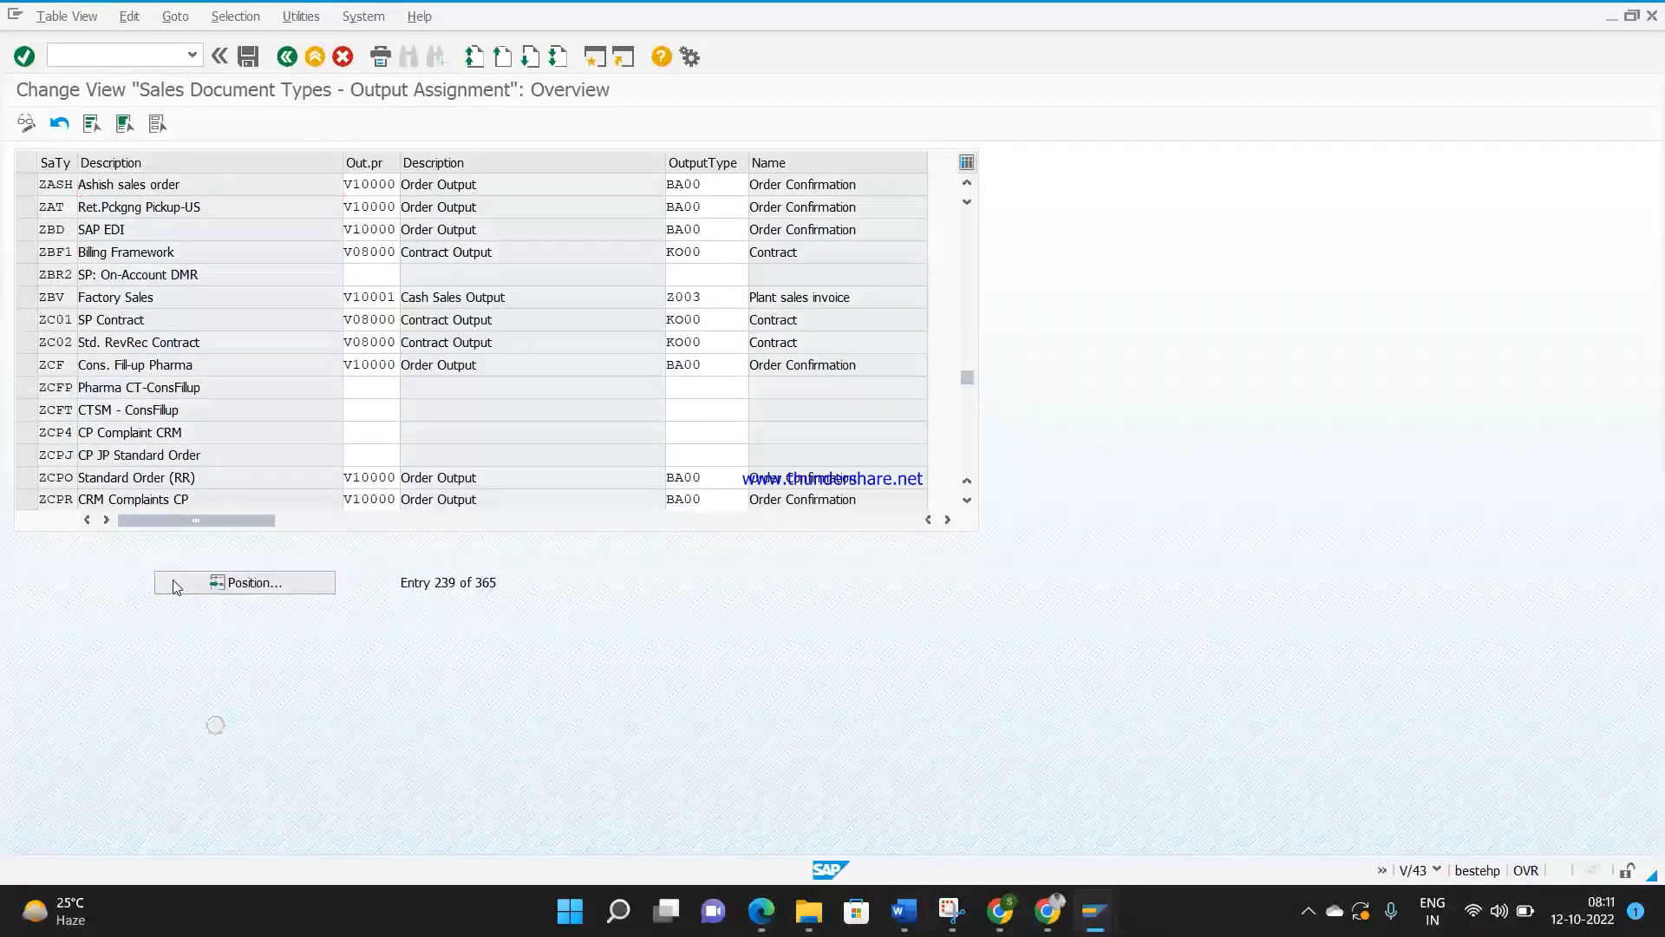
text(z)
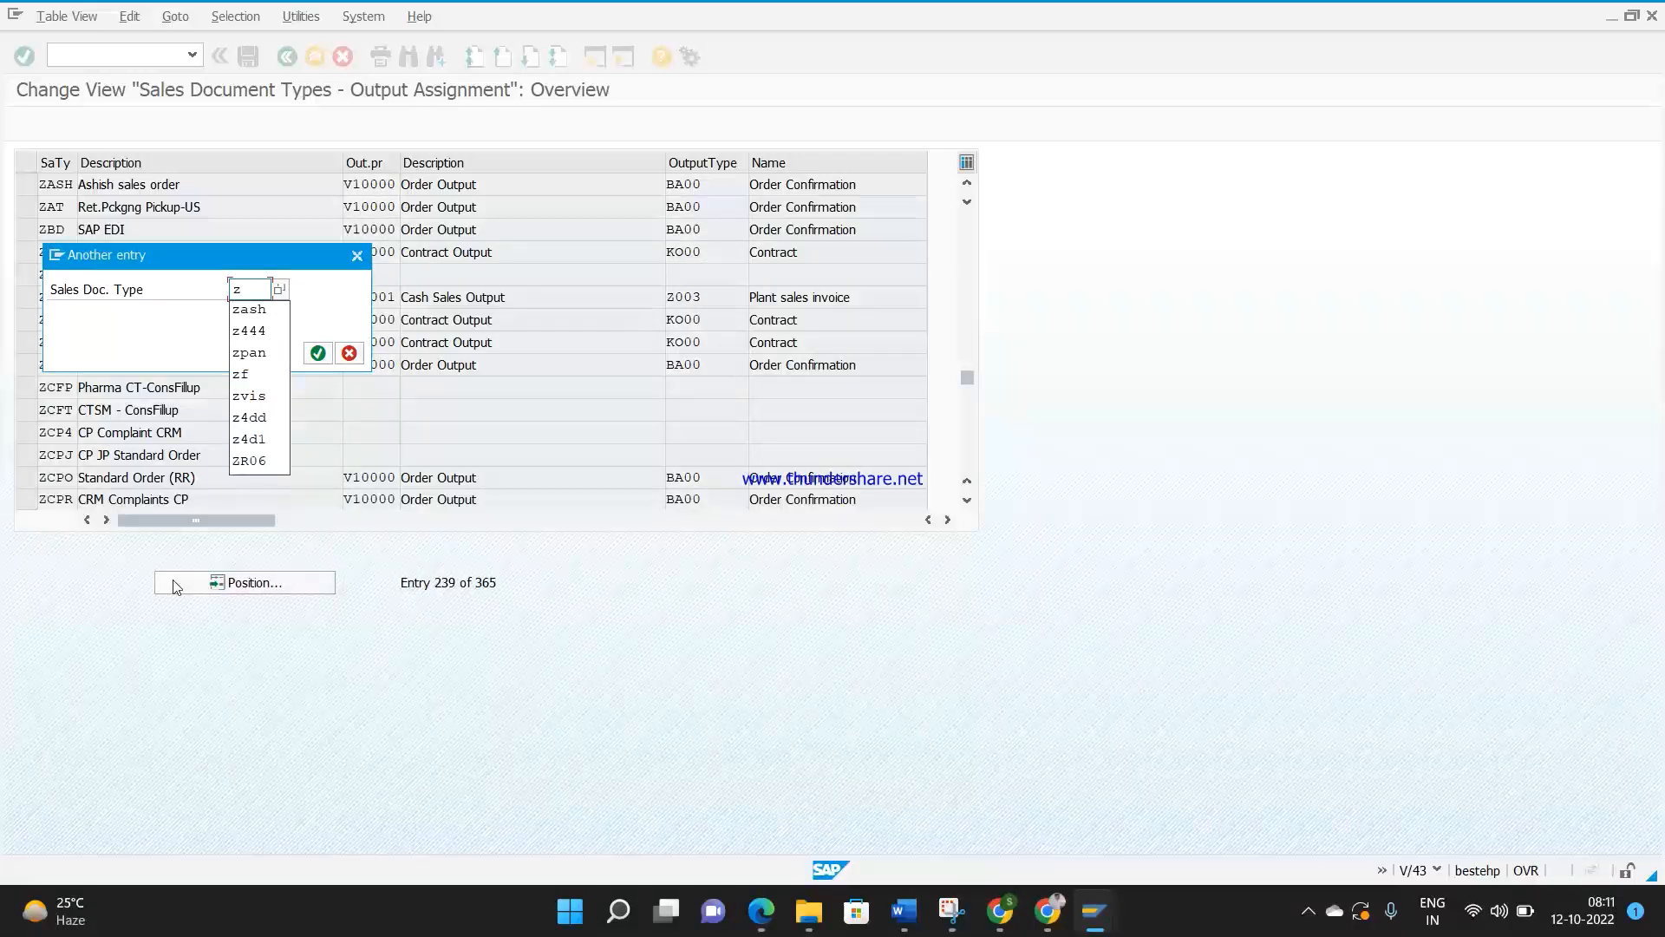
text(vis)
key(Return)
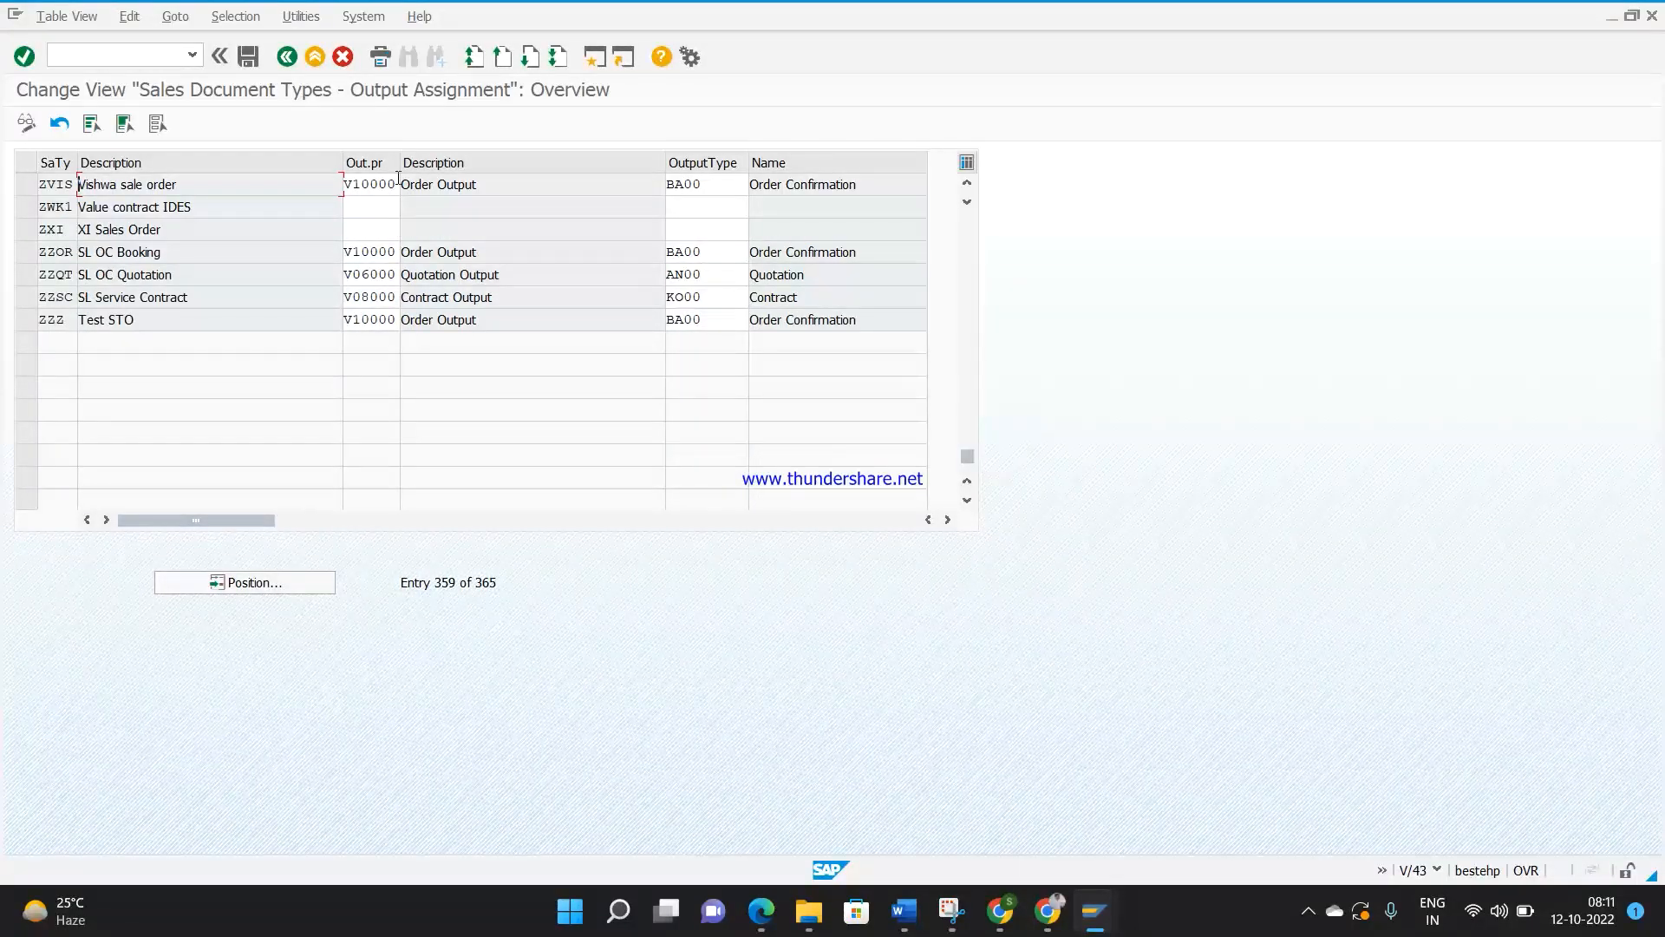
Step: Try to position the output assignment list at sales document type Z444
click(183, 586)
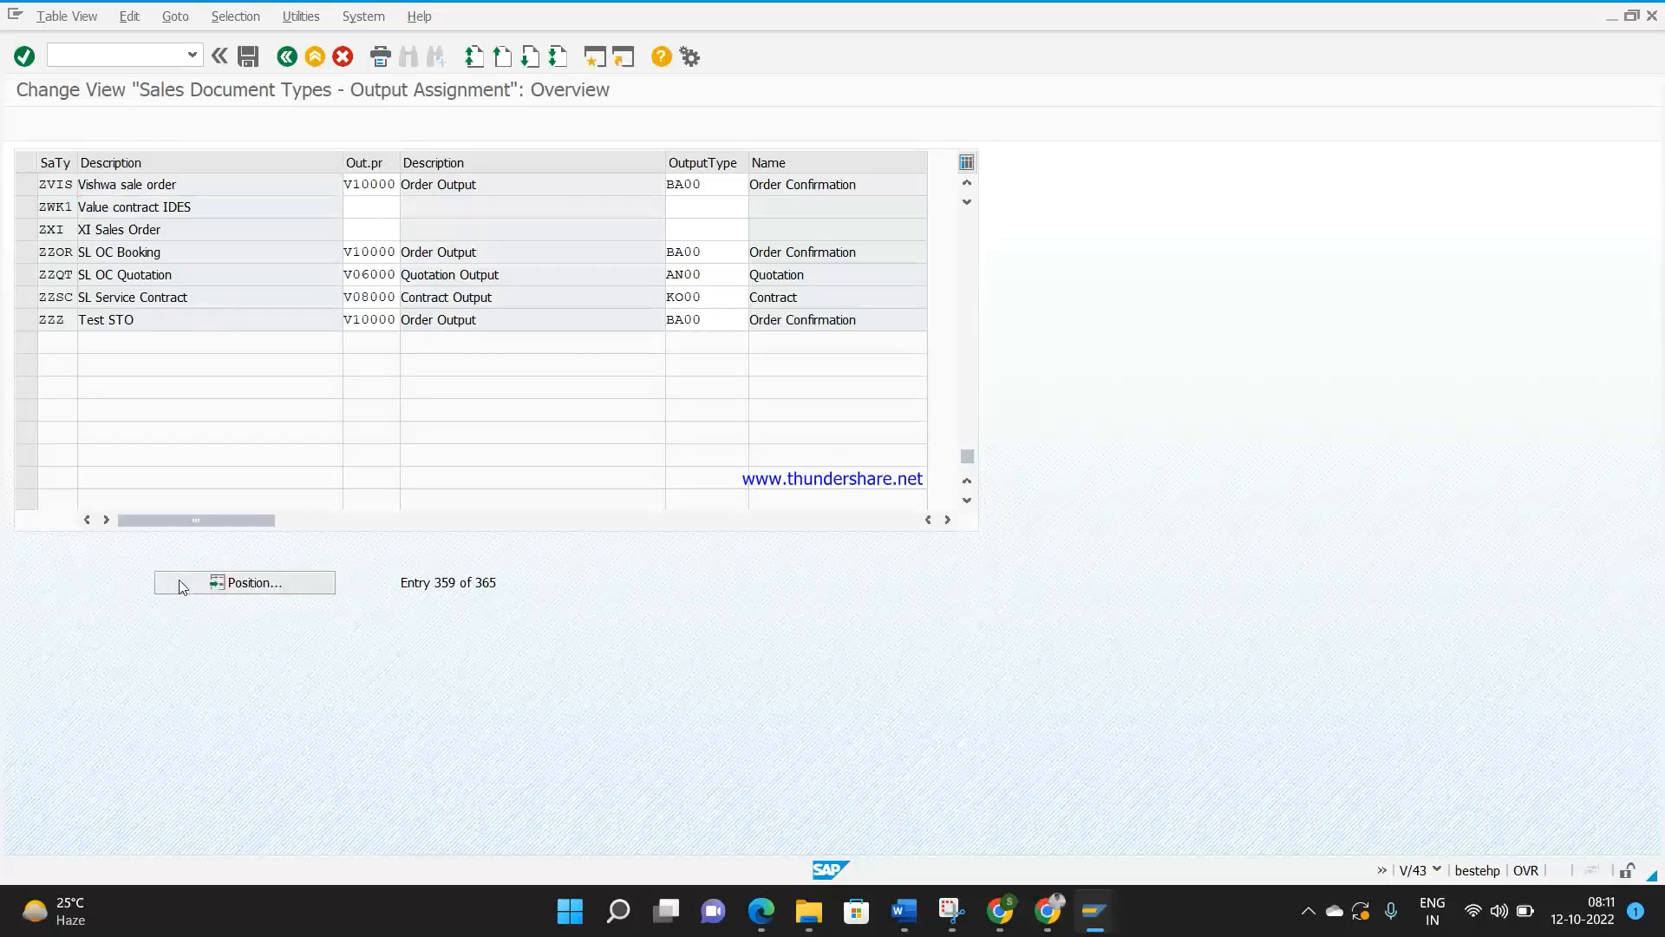
text(z444)
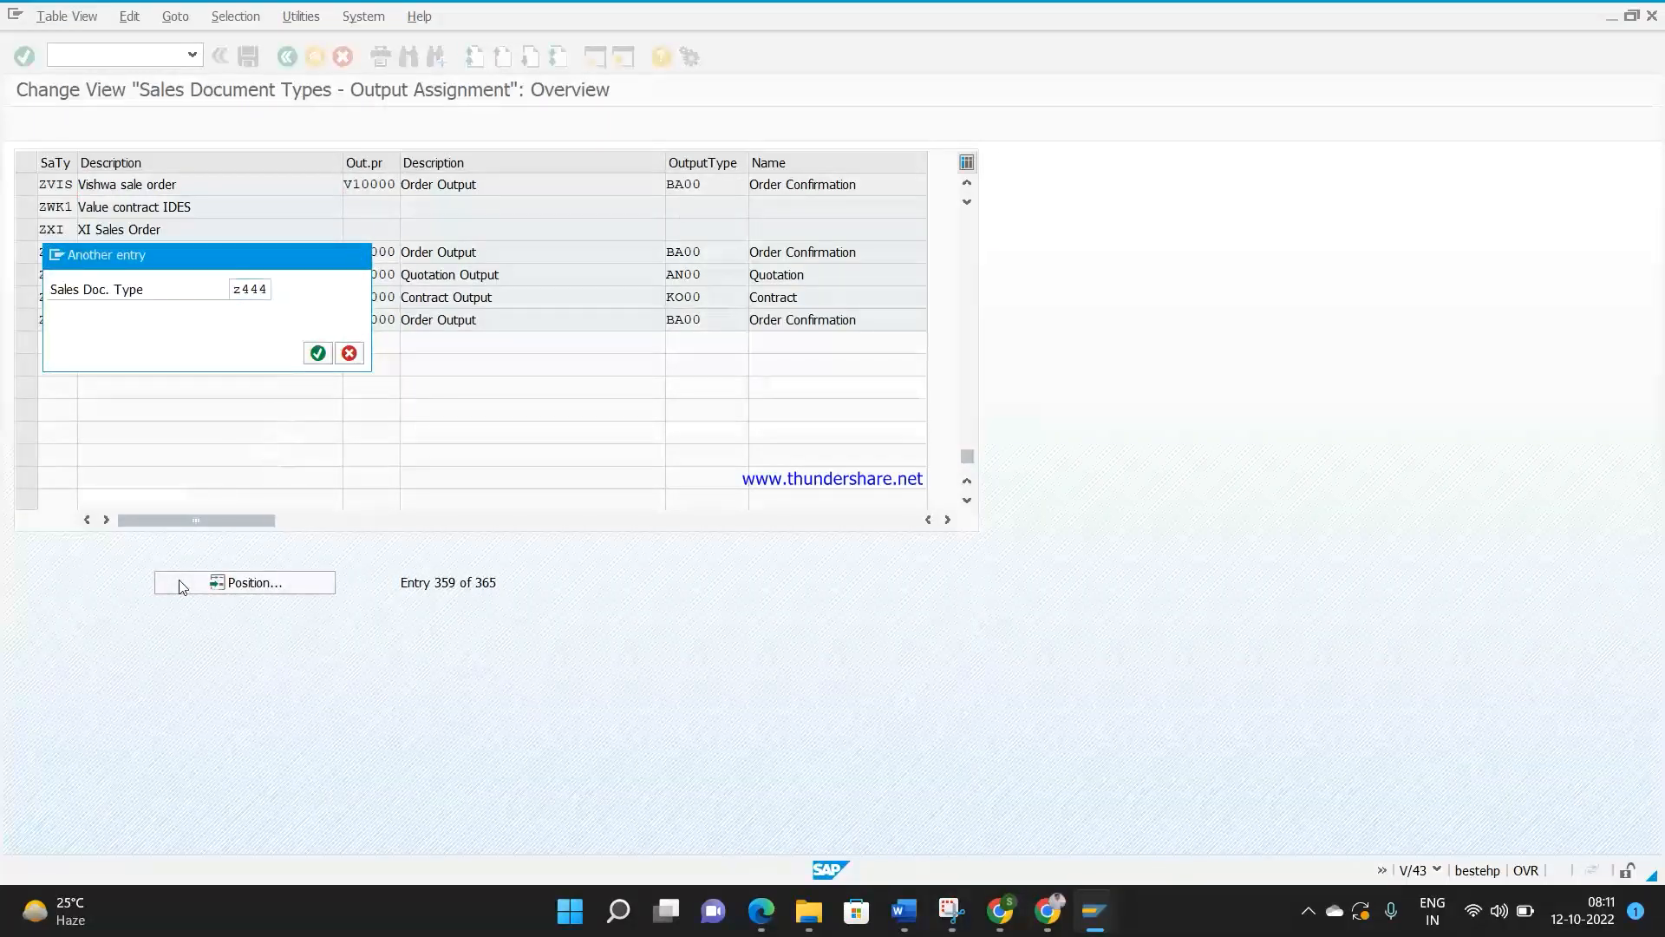
key(Return)
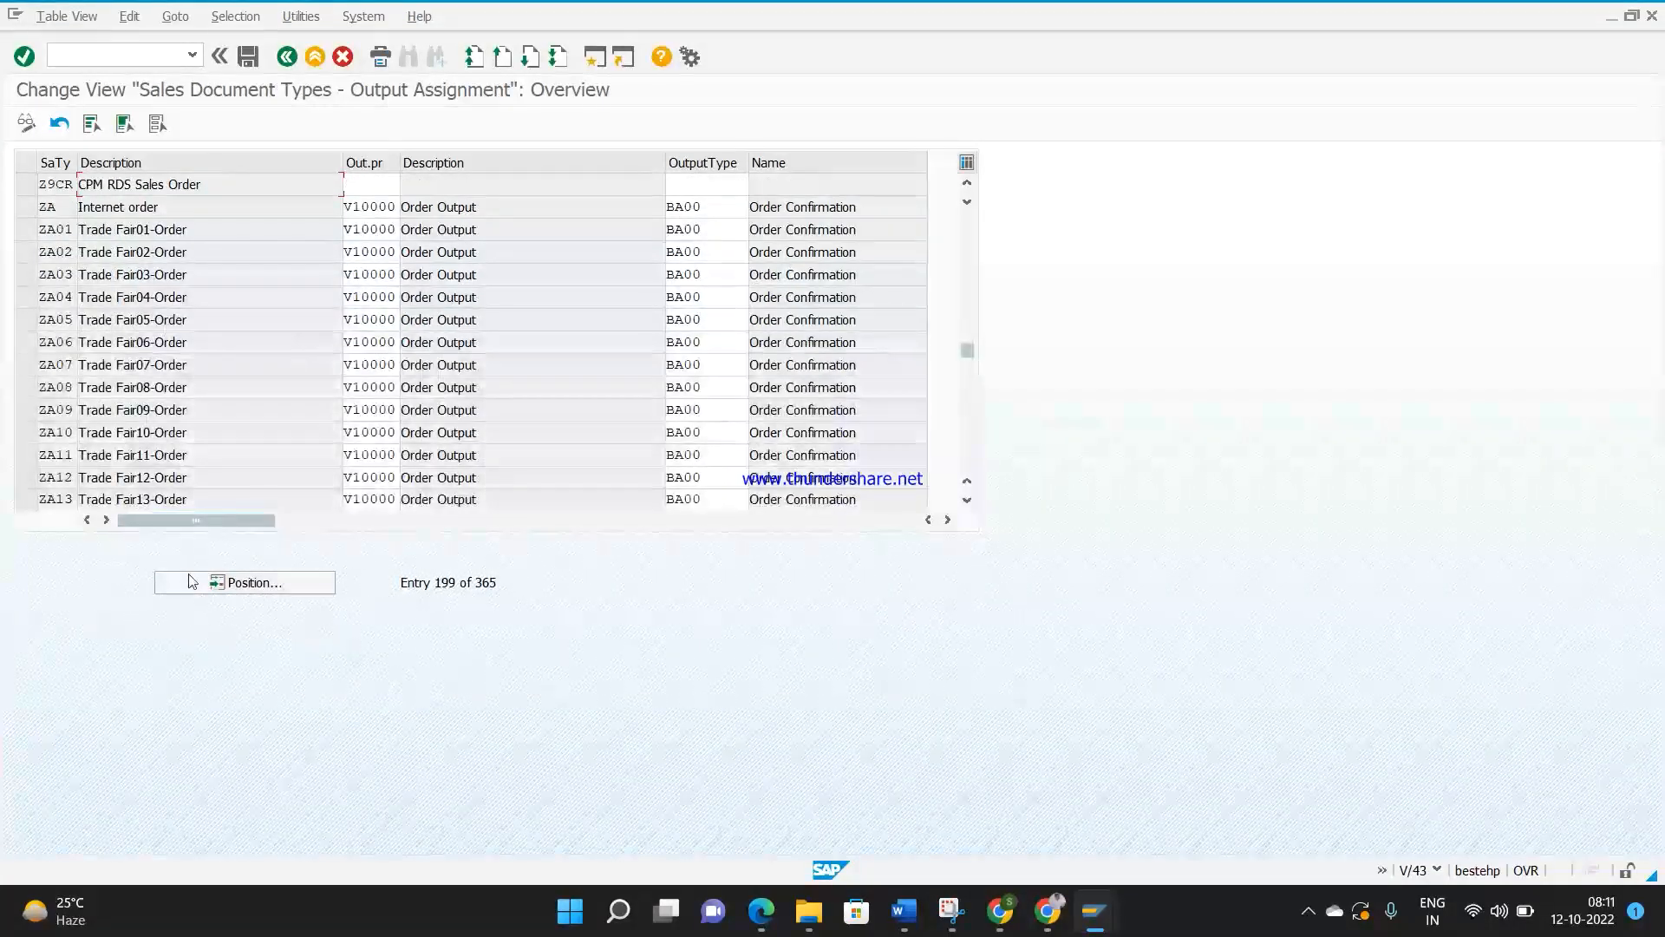
click(188, 581)
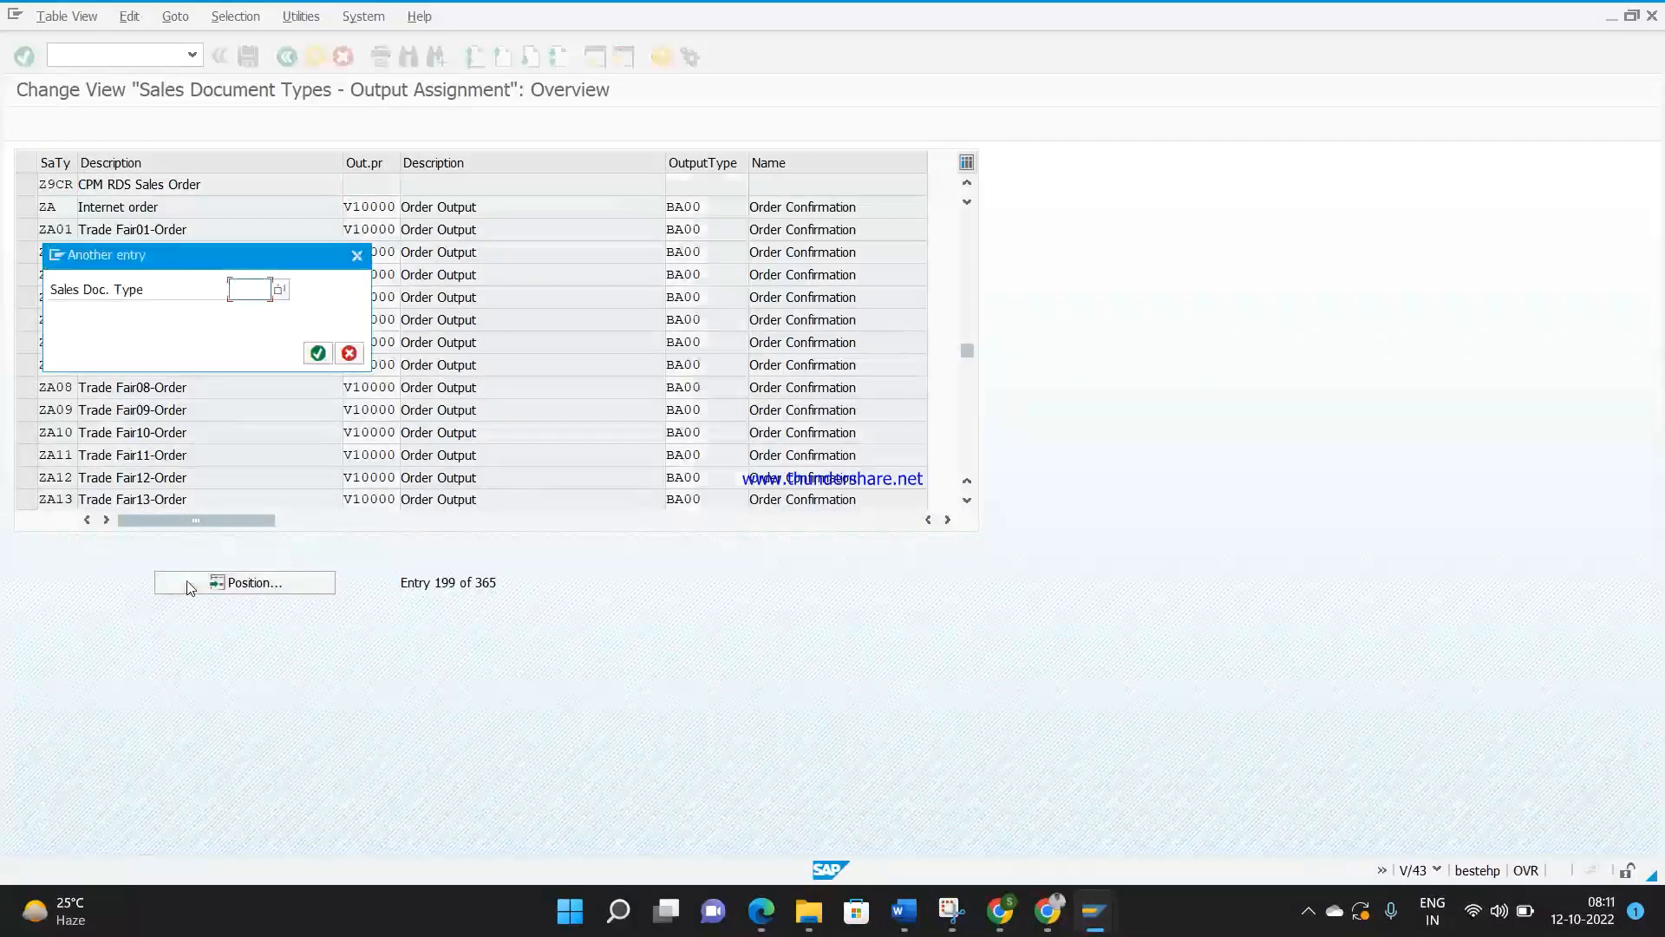
text(z)
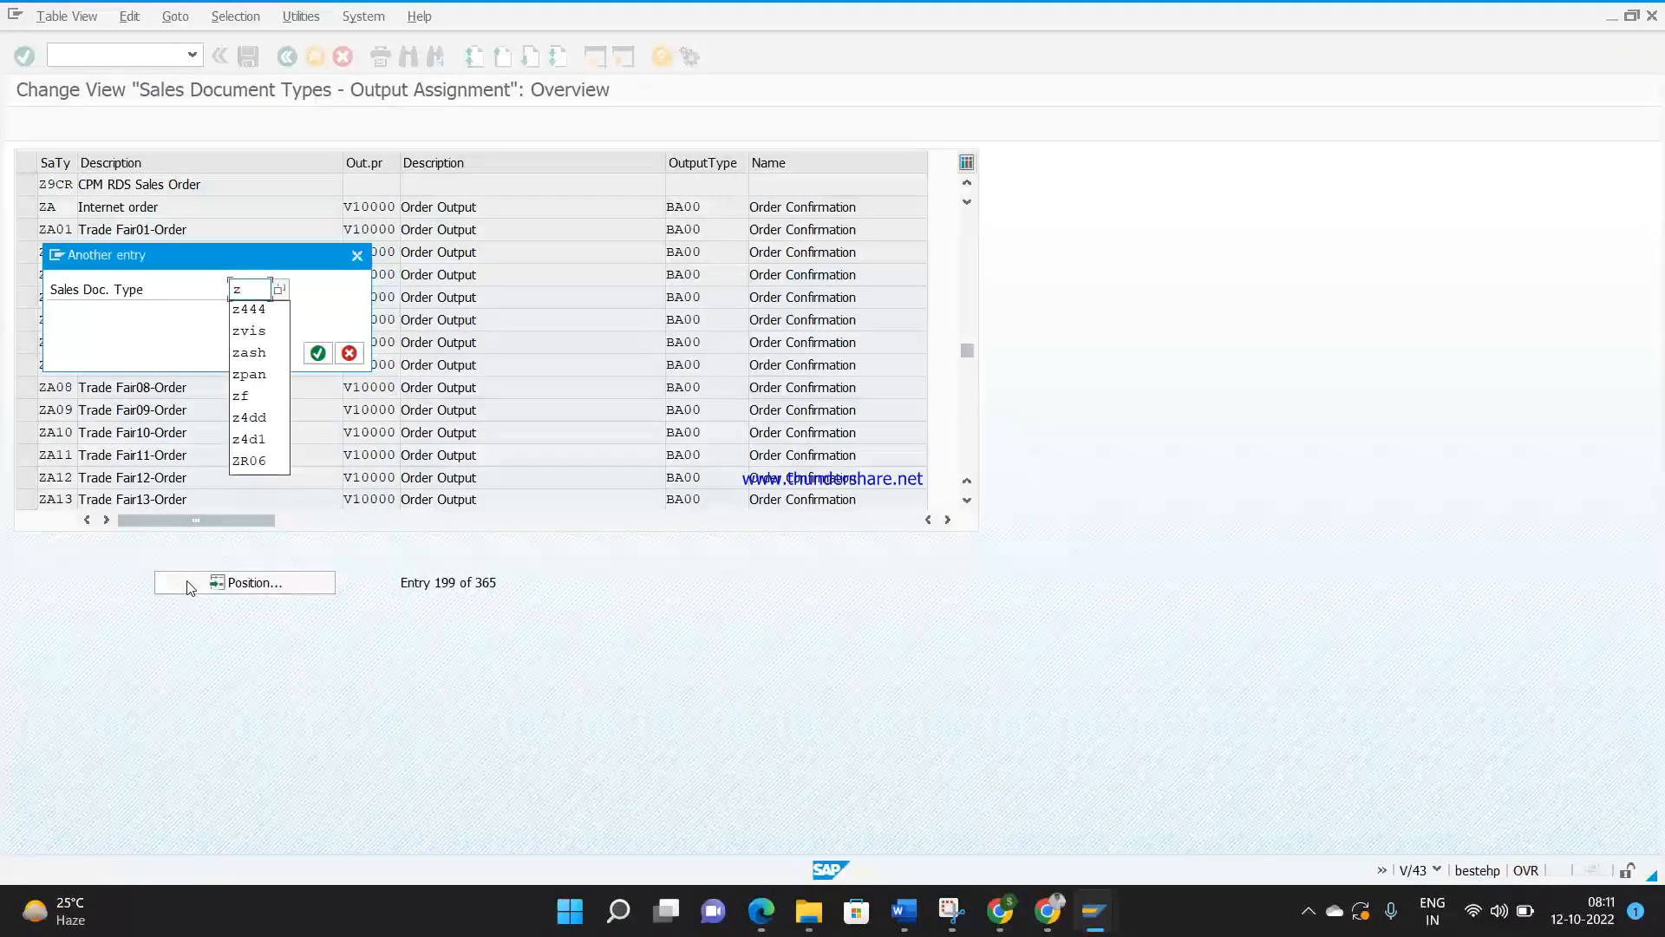
text(444)
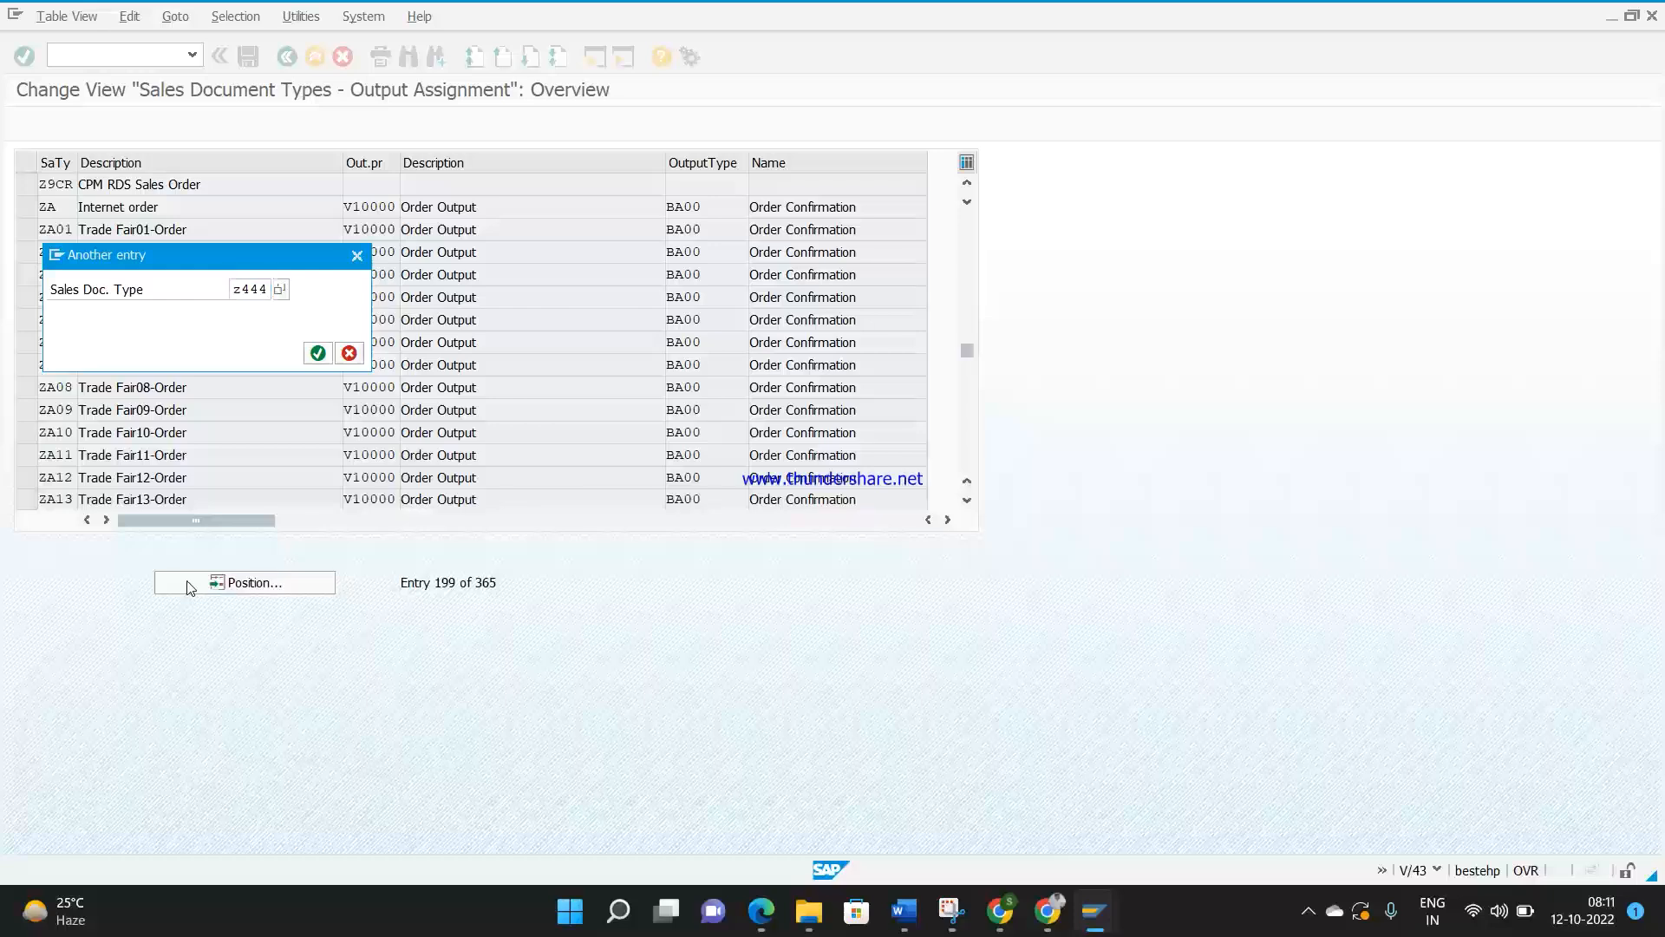
key(Return)
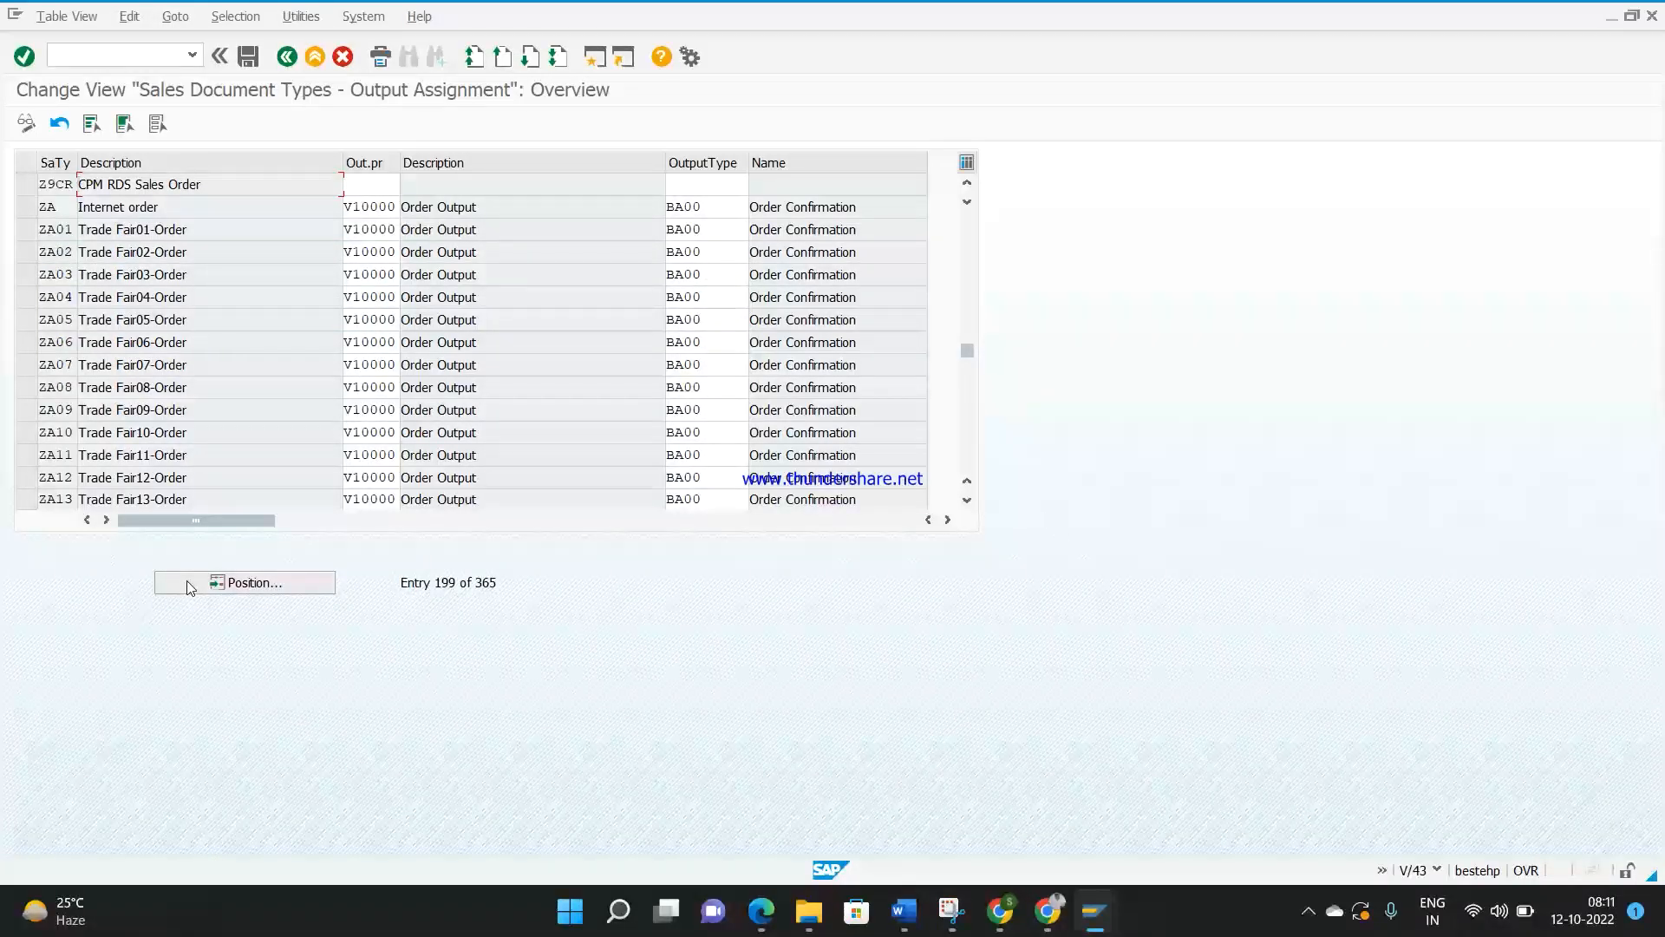
Step: Position the output assignment list at sales document type ZD44 and check its output procedure and output type
click(186, 583)
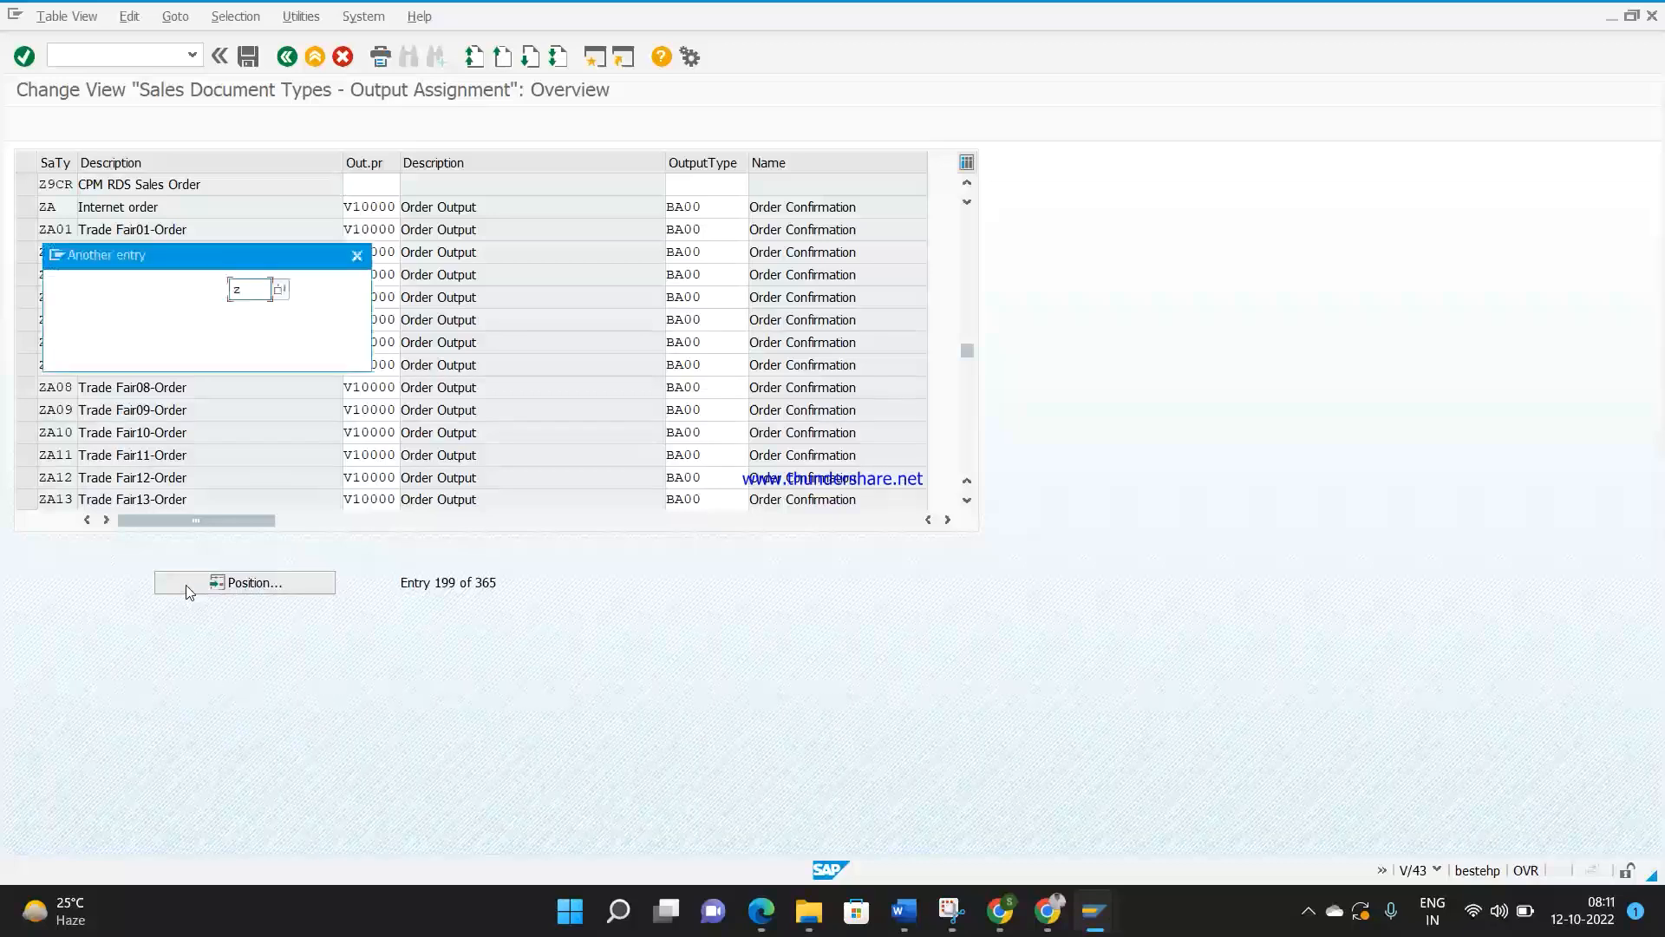
text(z444)
key(Return)
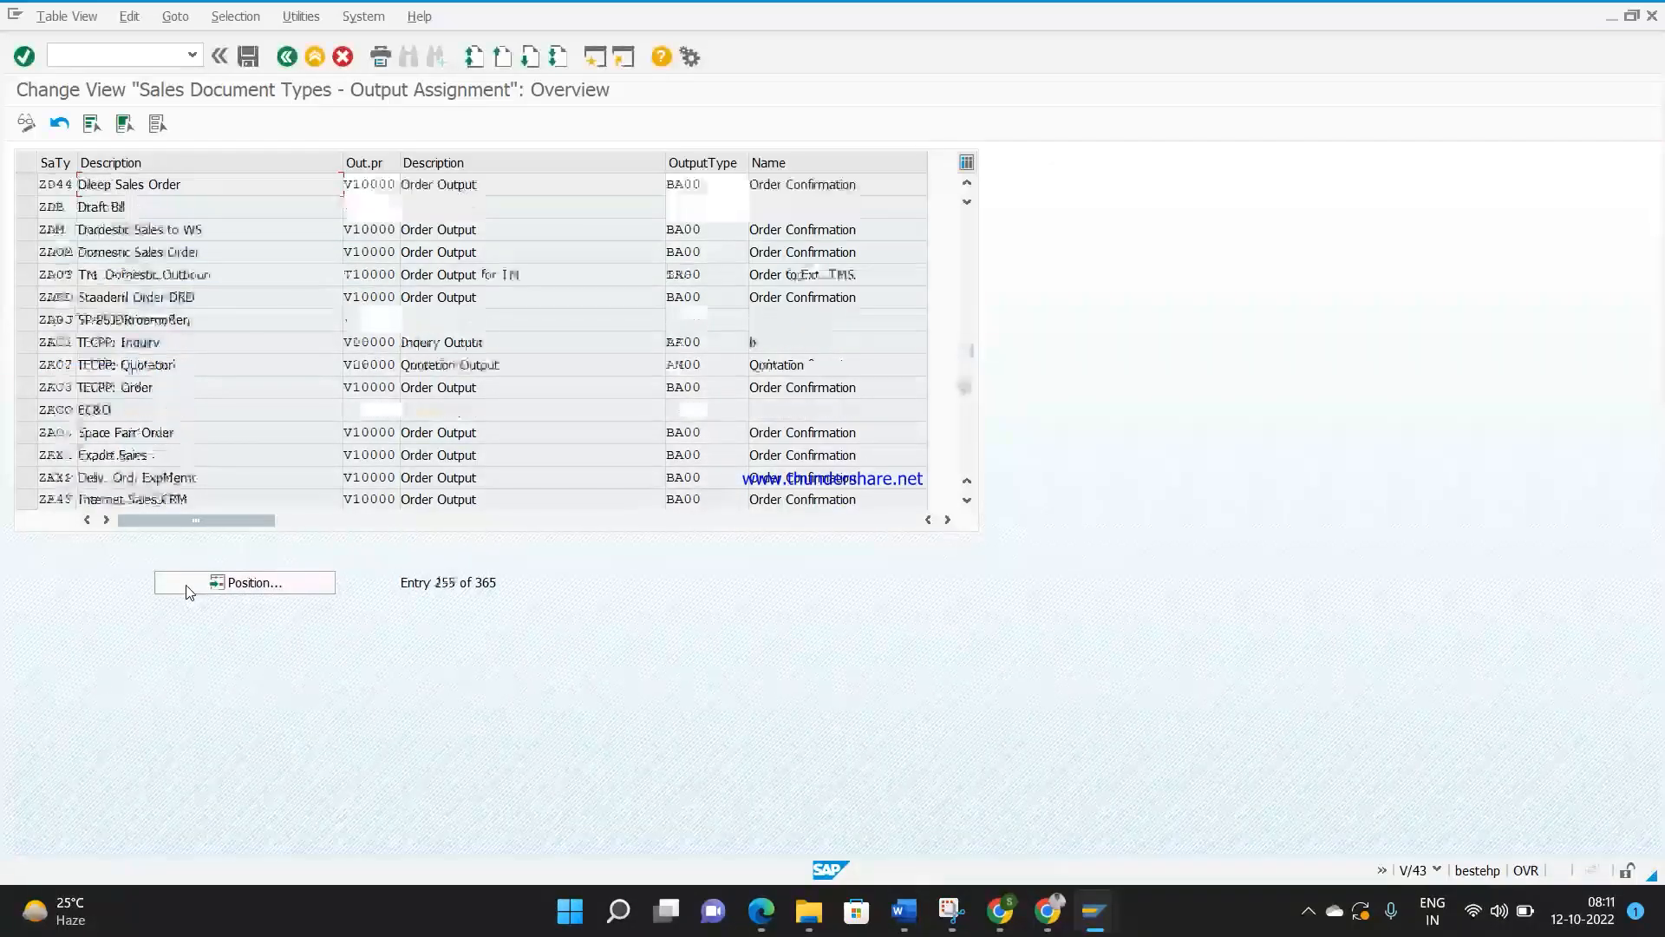
click(26, 192)
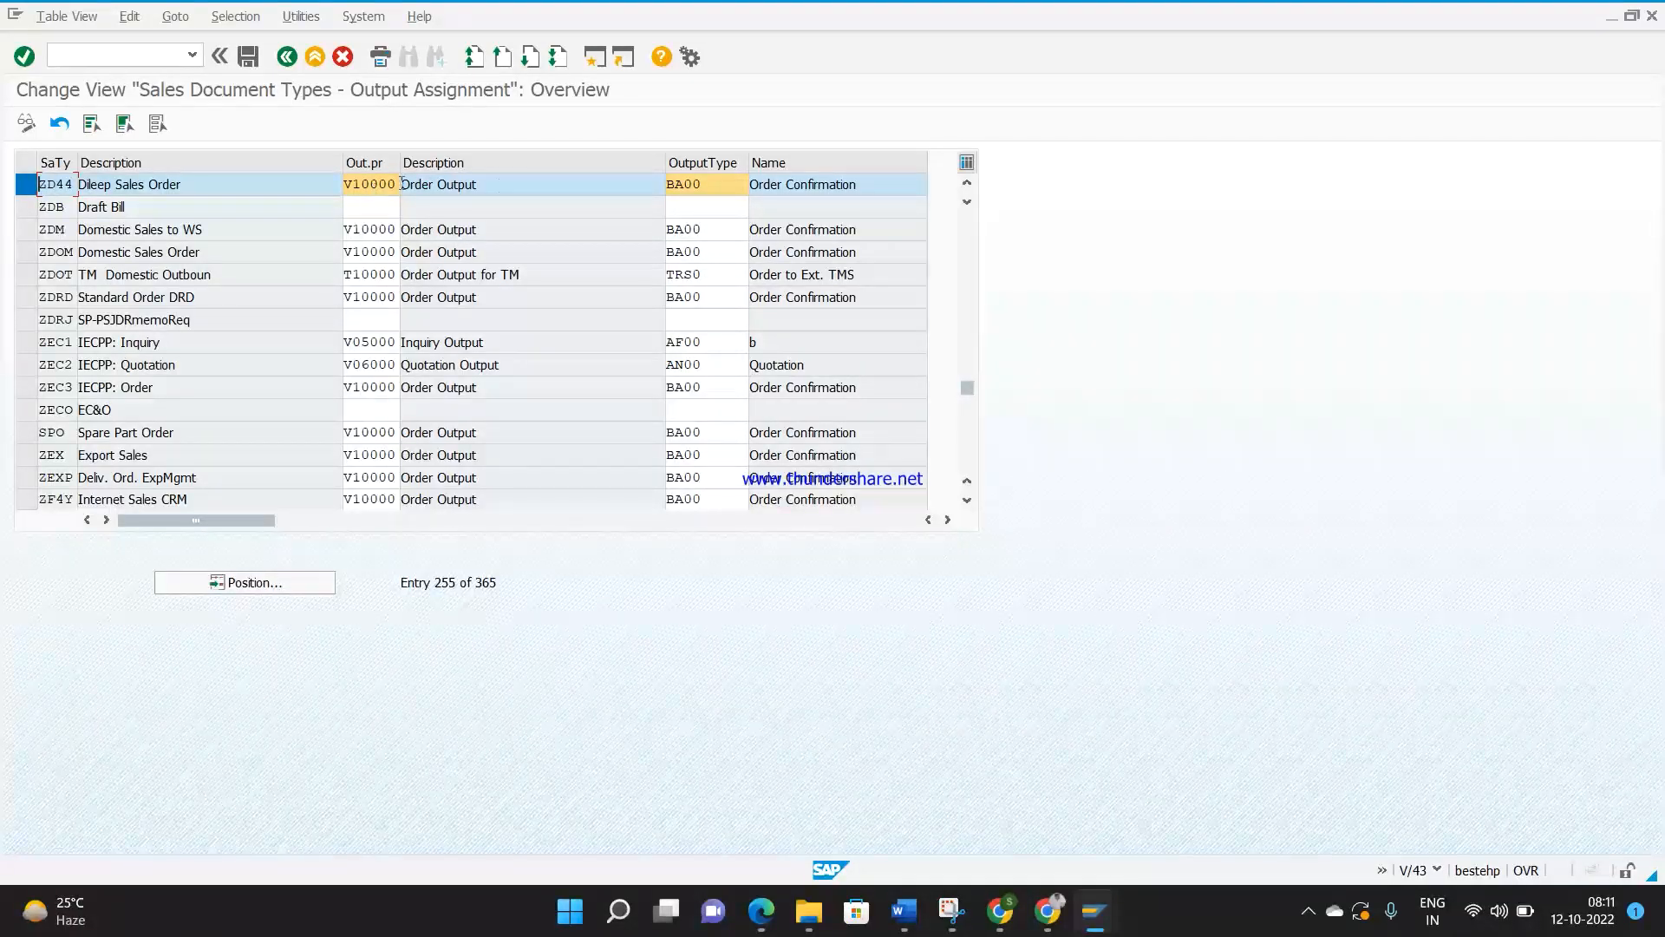
double_click(707, 184)
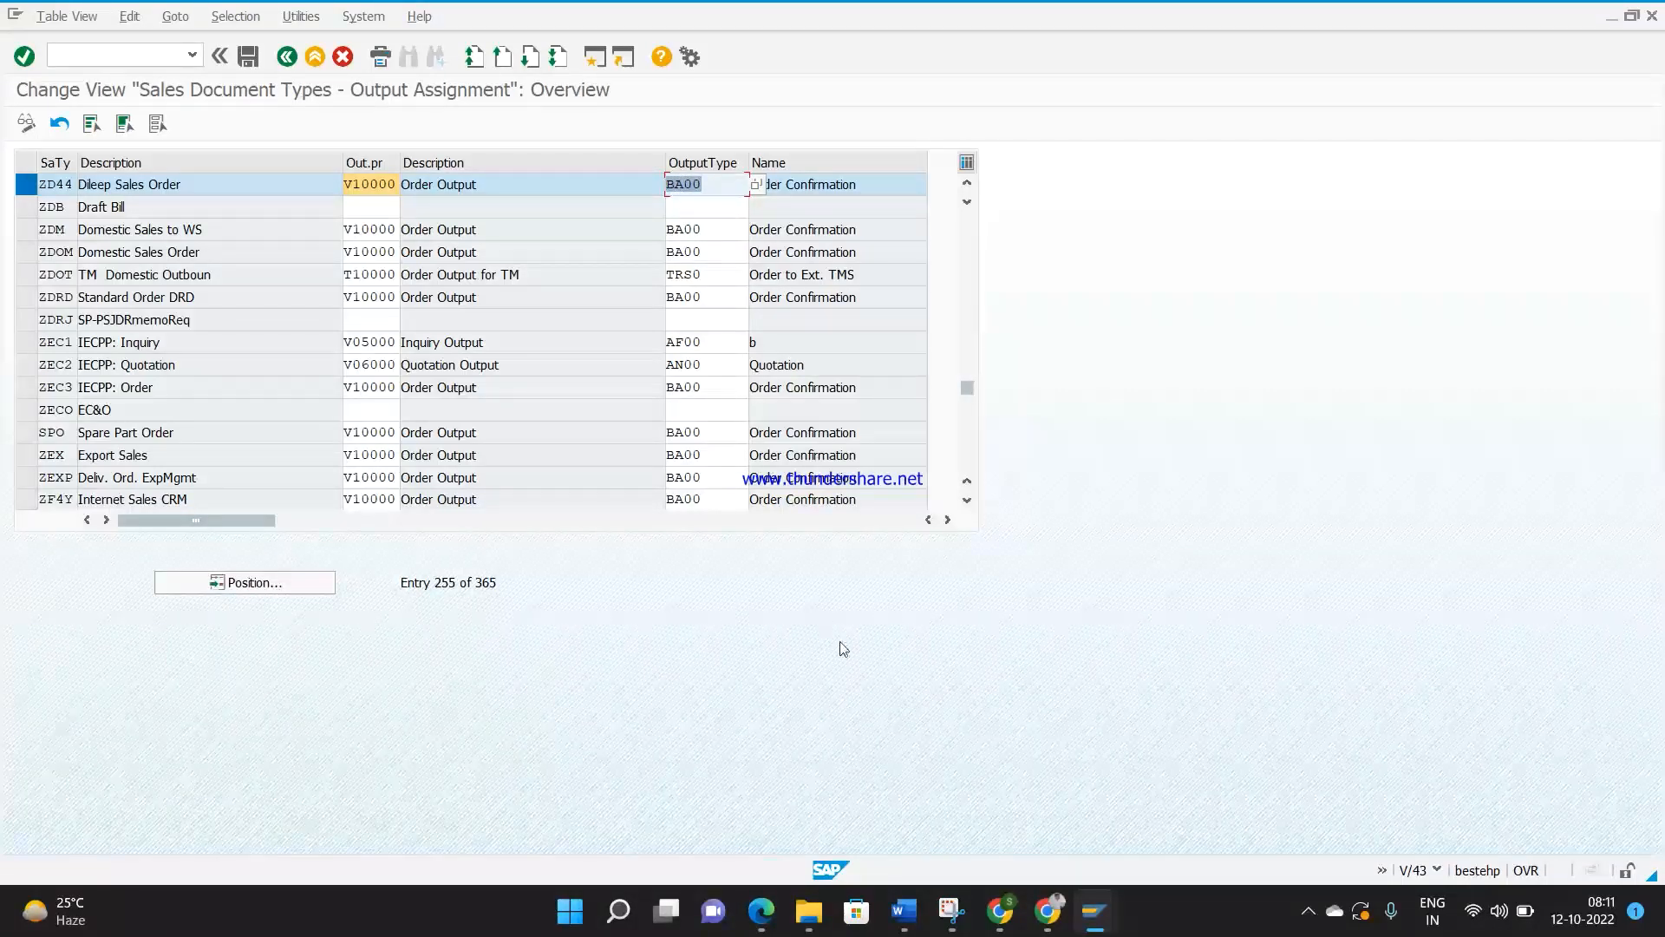
Step: Switch to the Word notes and add the line VV11/VV12/VV13 below the Procedure item
mouse_move(907, 920)
click(914, 811)
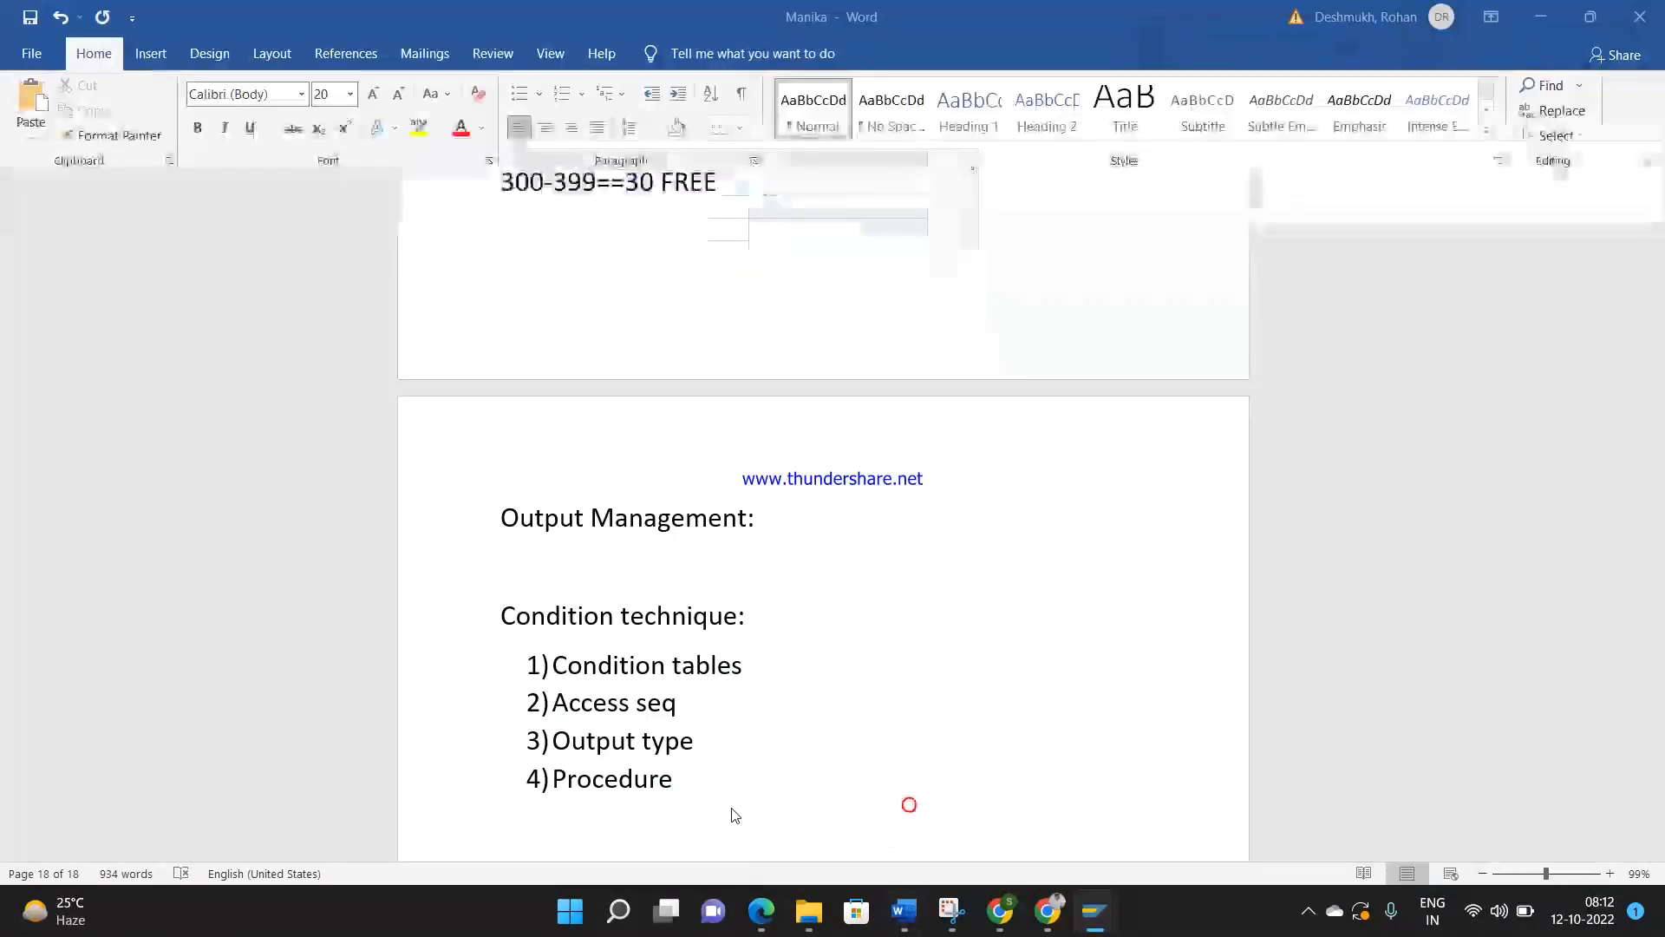
text(VV)
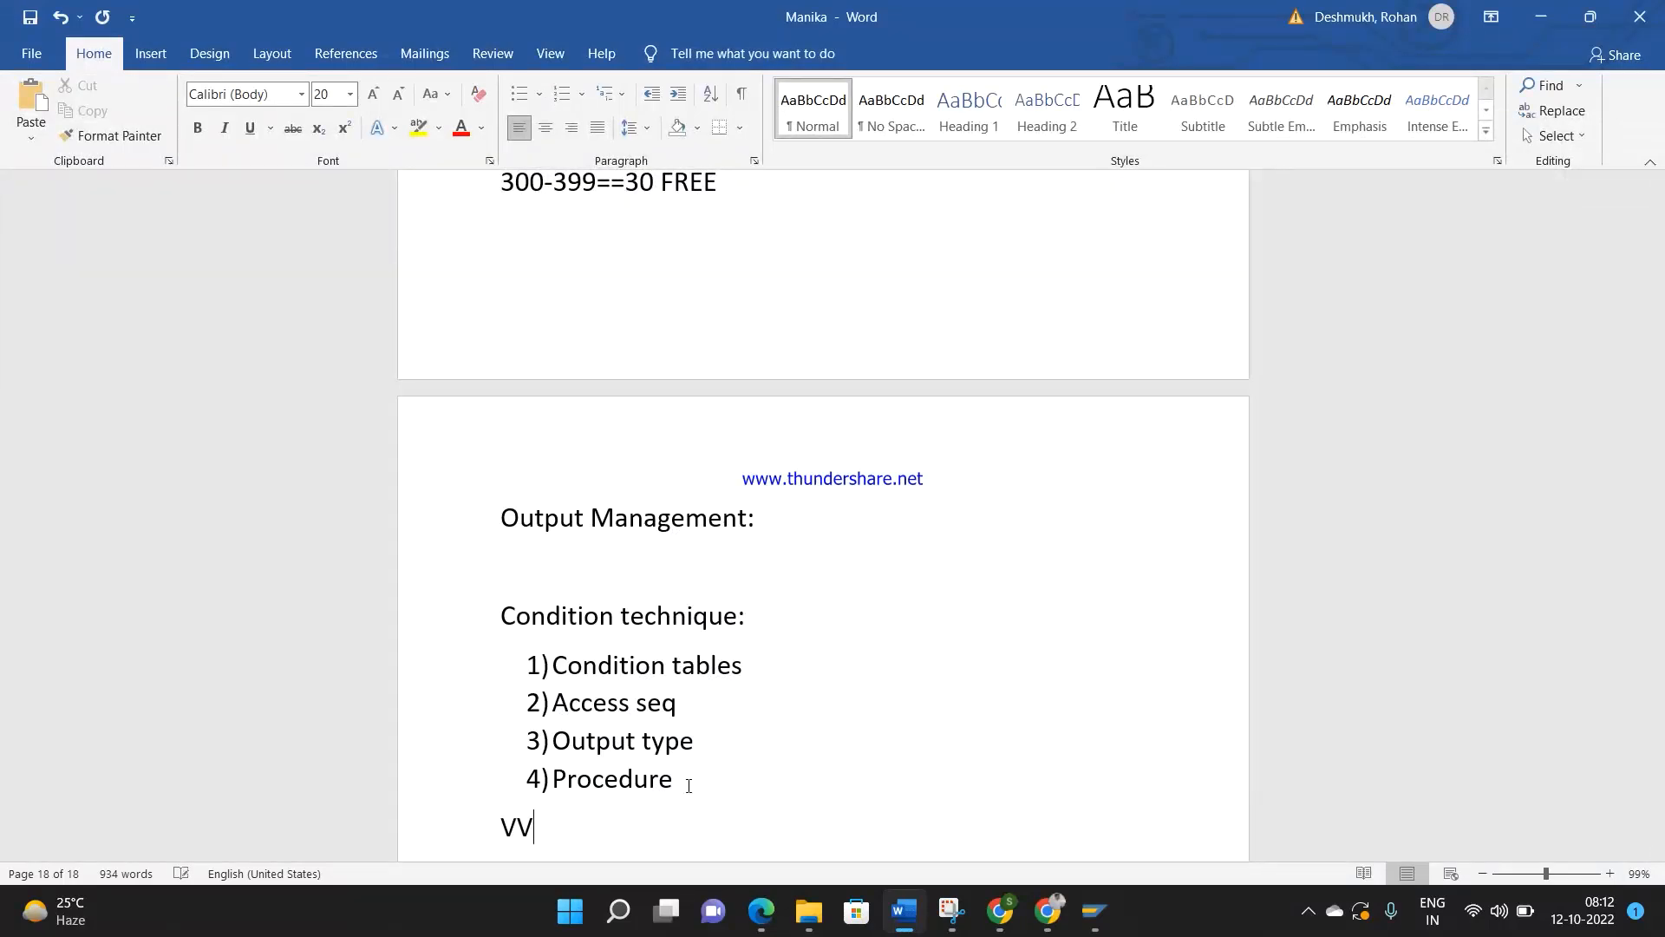
text(11/VV12/VV13)
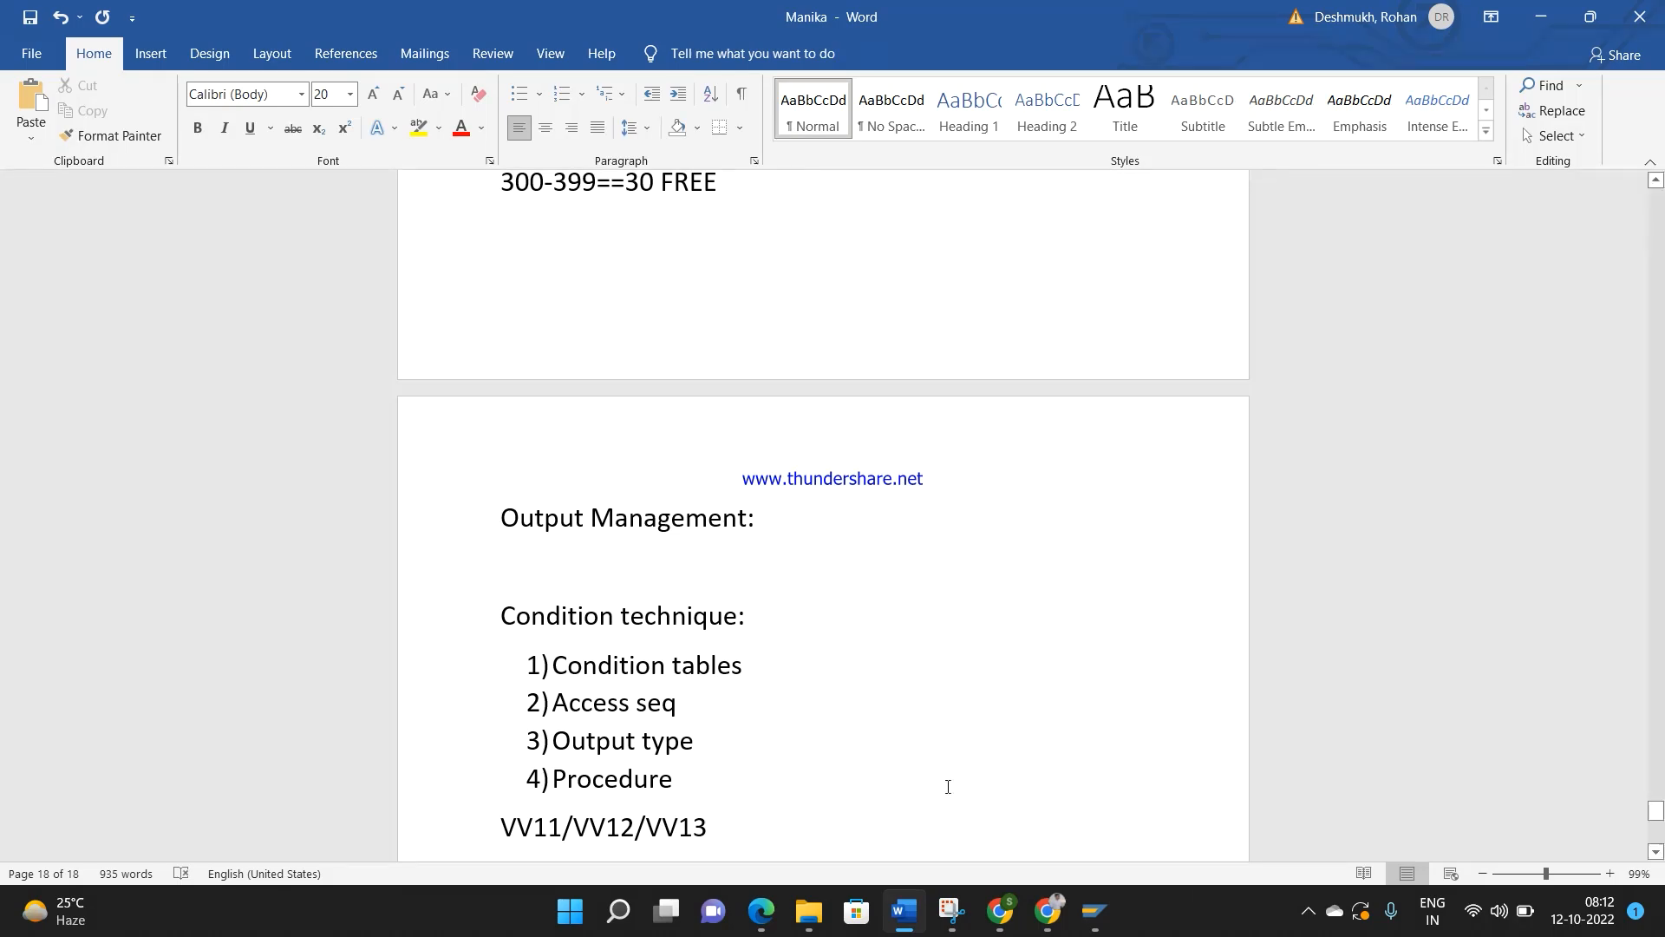
Step: Switch back to SAP and open transaction VV11 in a new session to create sales output condition records
mouse_move(1095, 911)
click(1208, 794)
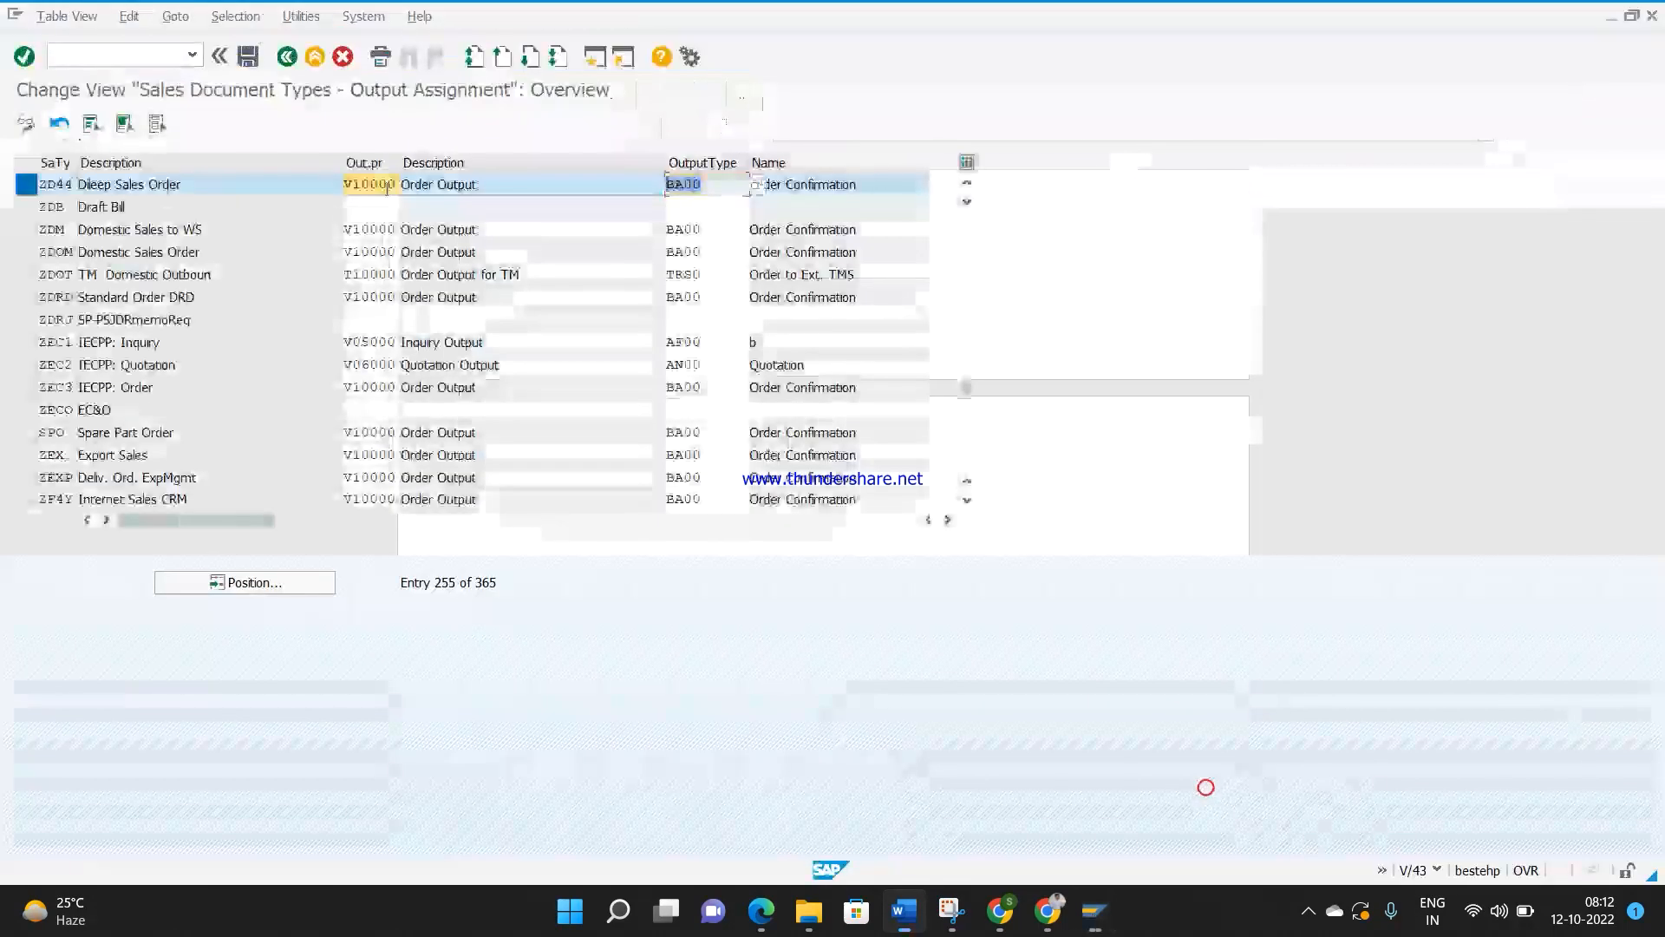
text(/ovv11)
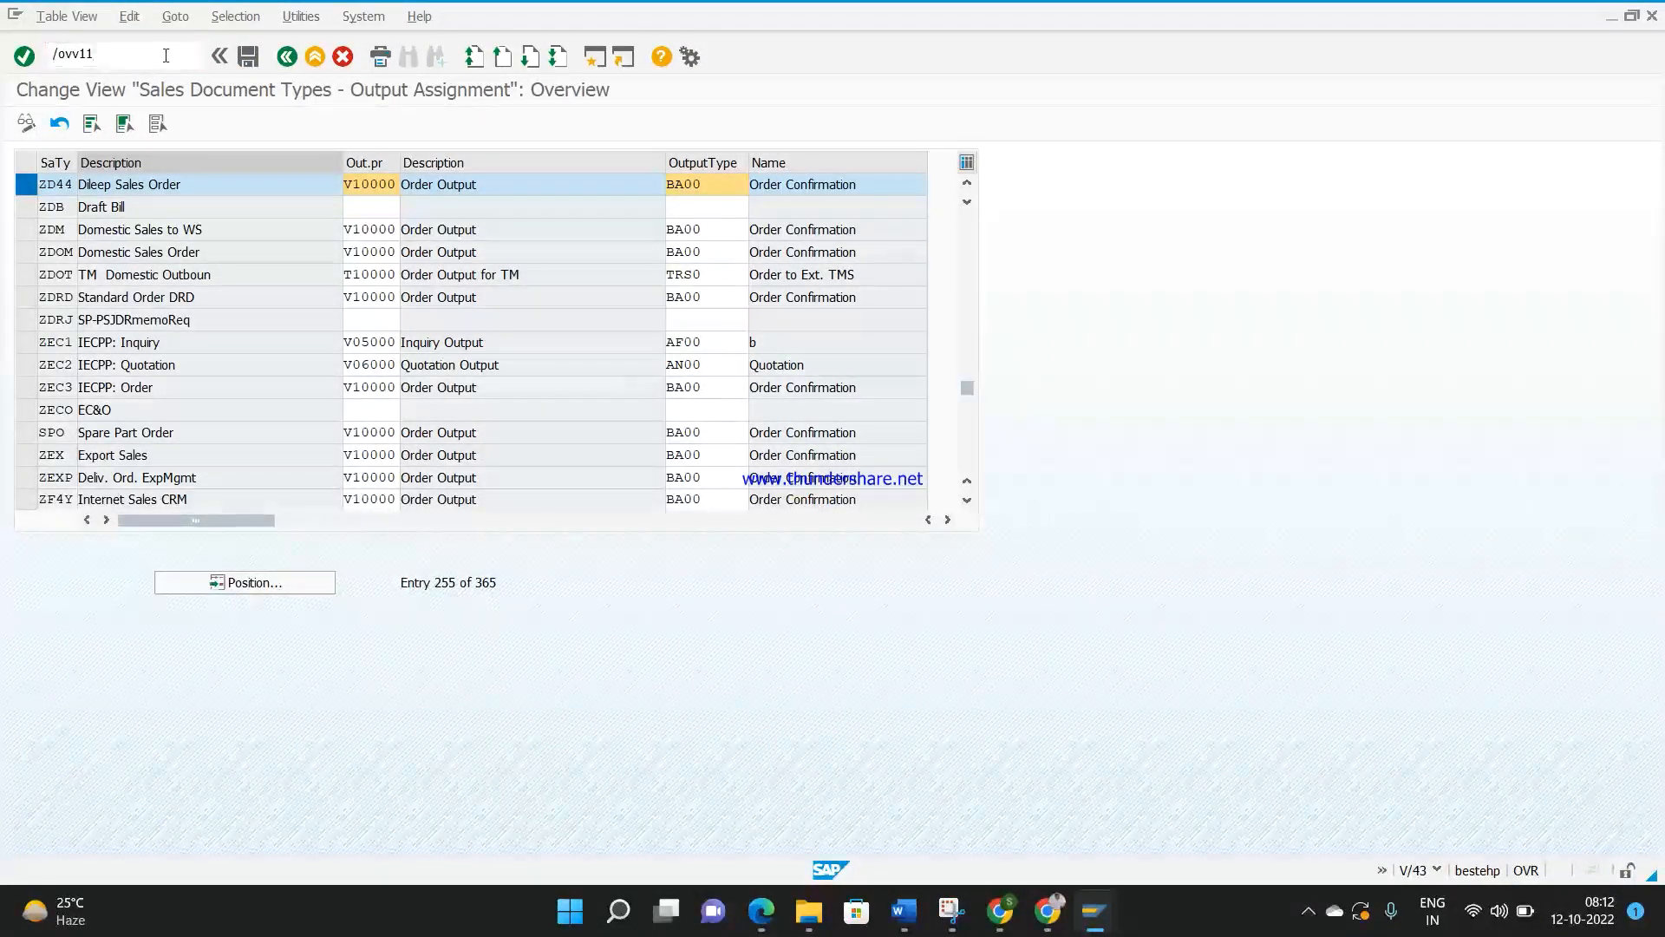
key(Return)
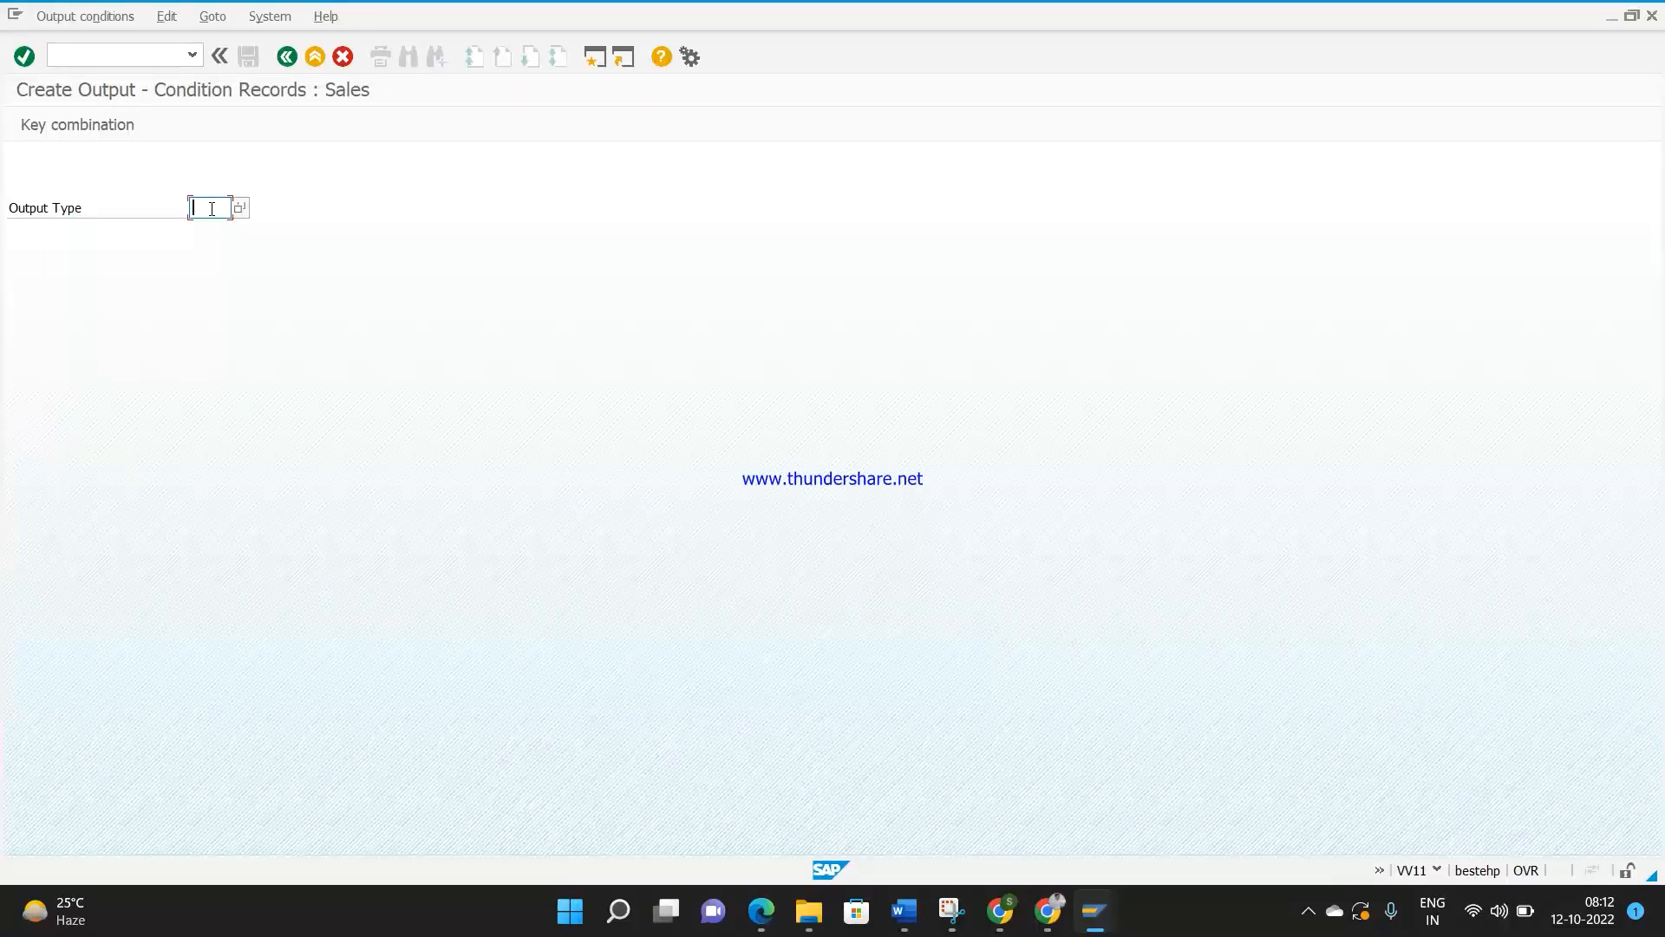
Step: Take output type BA00 from the ZD44 row of the assignment list and open its condition record fast entry in VV11
key(alt+Tab)
click(720, 184)
drag(712, 184, 656, 185)
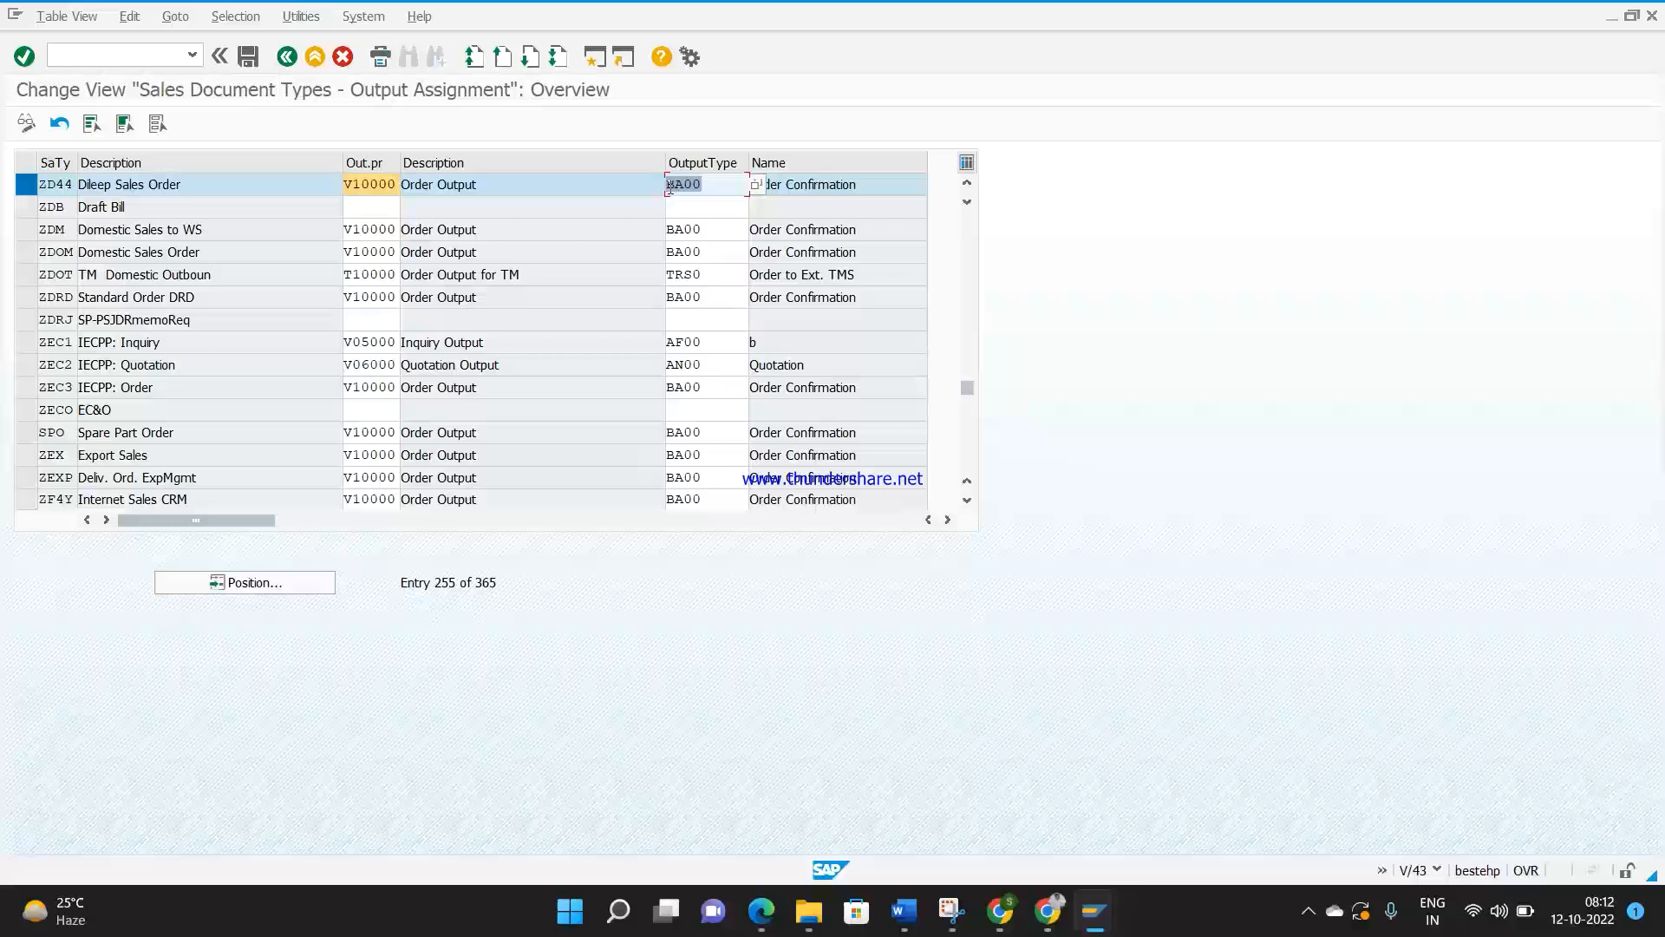
click(711, 184)
key(alt+Tab)
text(BA00)
key(Return)
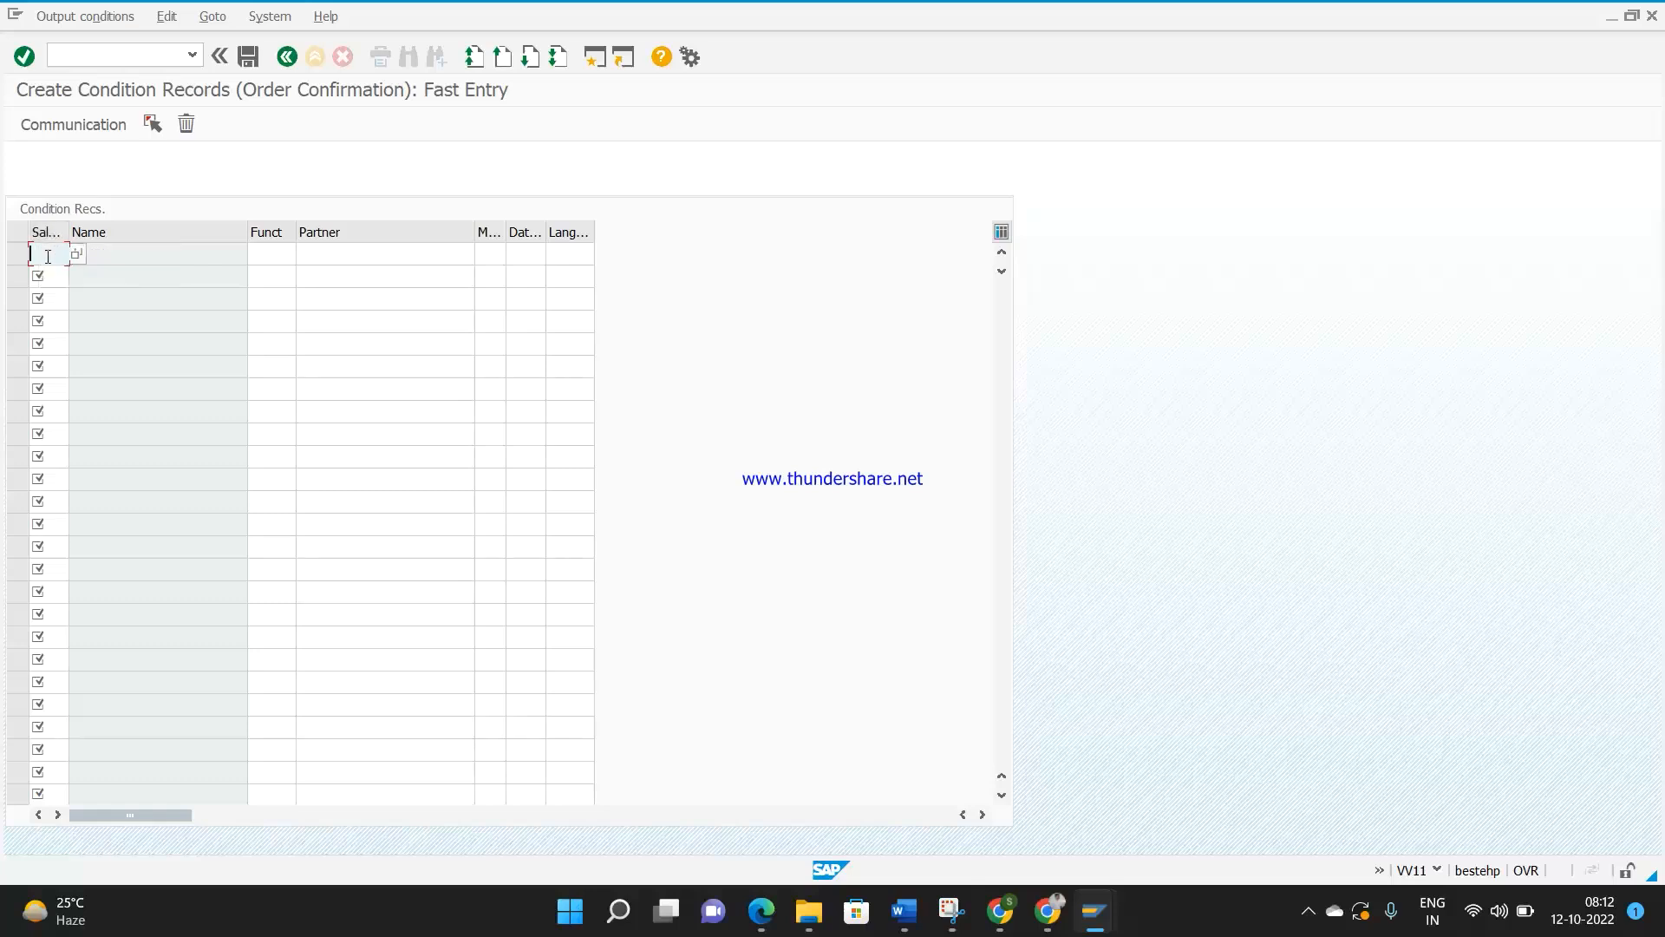
Step: Enter order confirmation condition records for sales document types ZVIS, ZASH and ZD44
text(zvis)
key(Return)
click(51, 277)
text(zash)
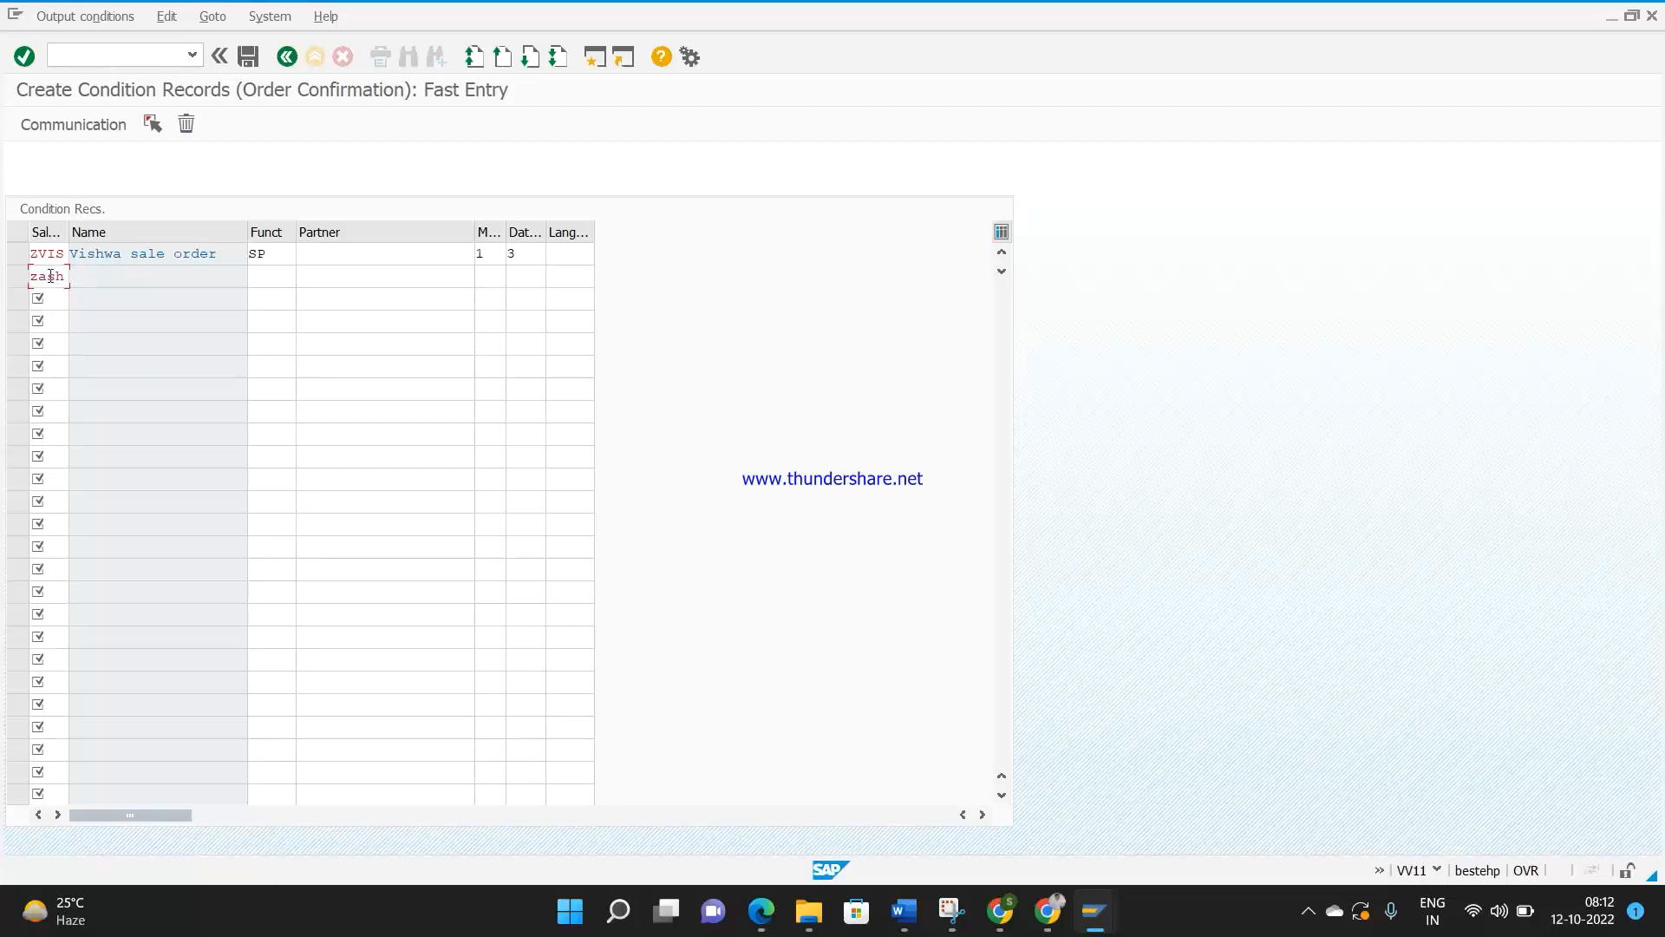
key(Return)
click(55, 300)
text(zd44)
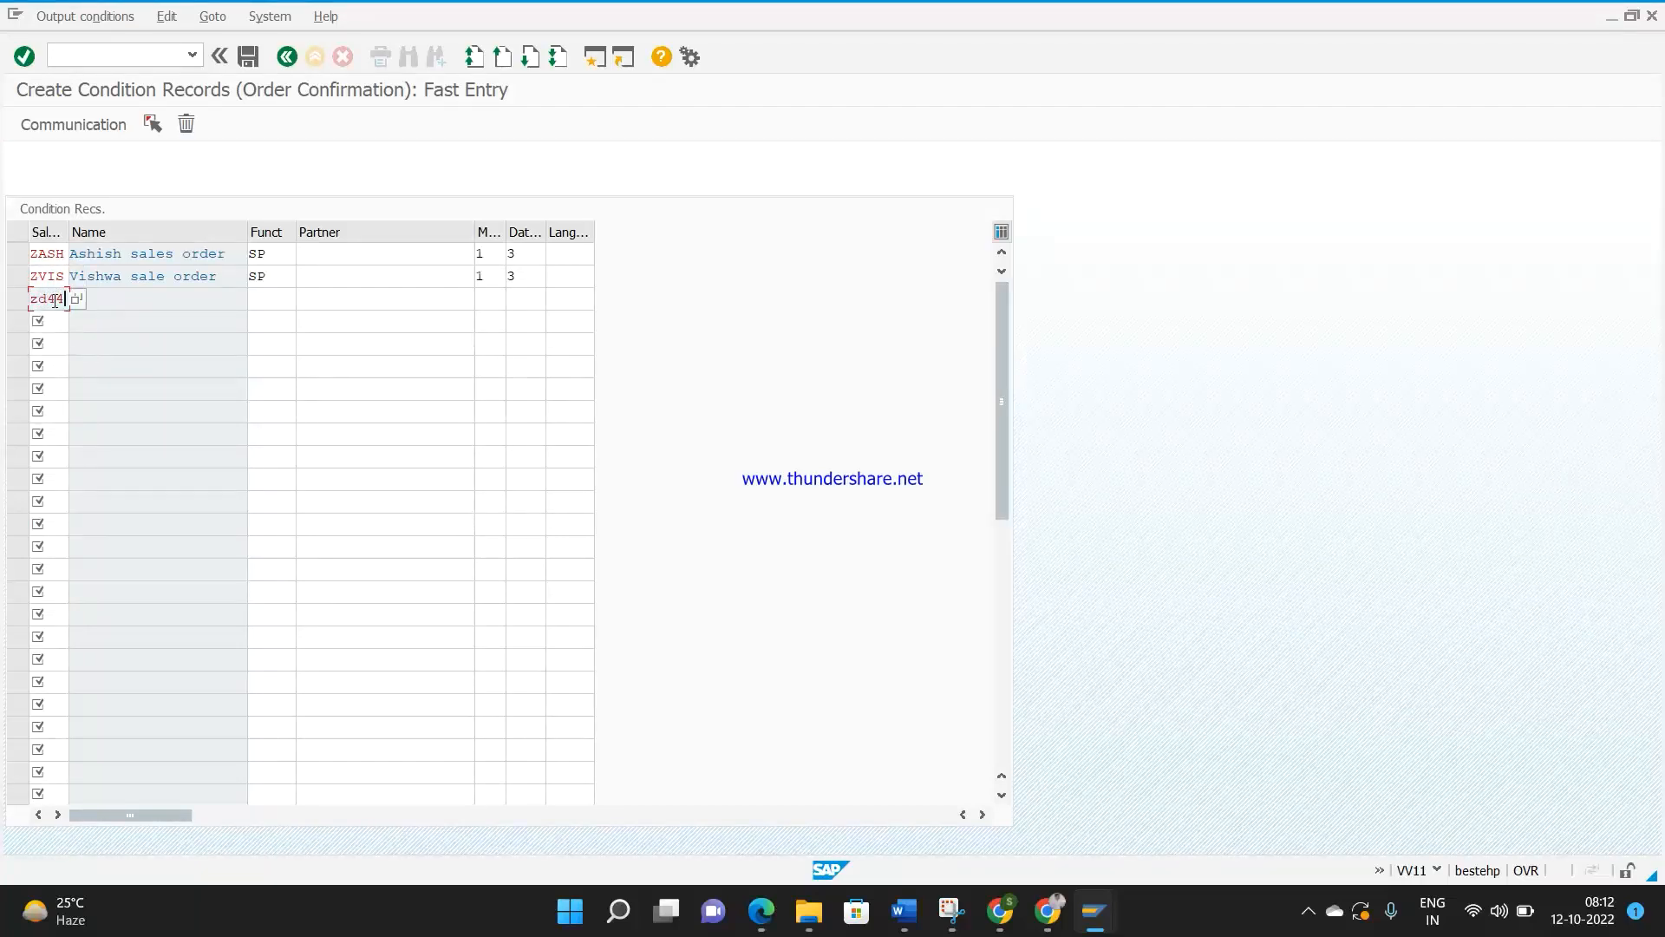
key(Return)
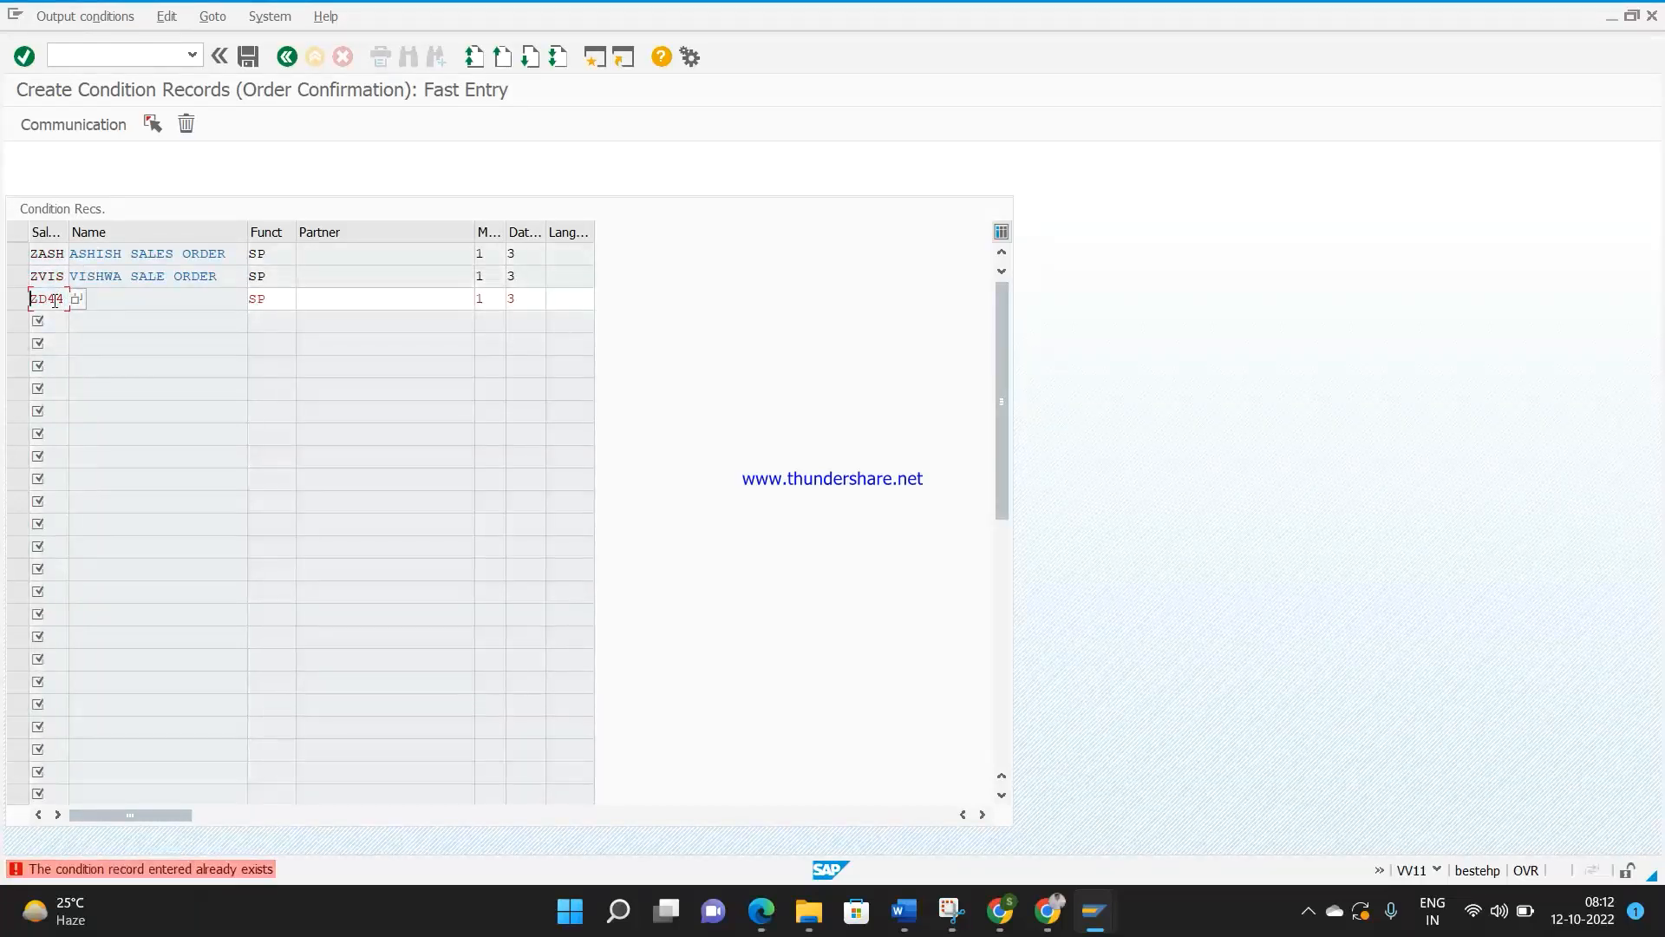
Step: Clear ZD44 from the third condition record and try to delete that row
key(BackSpace)
key(Delete)
key(Delete)
key(Delete)
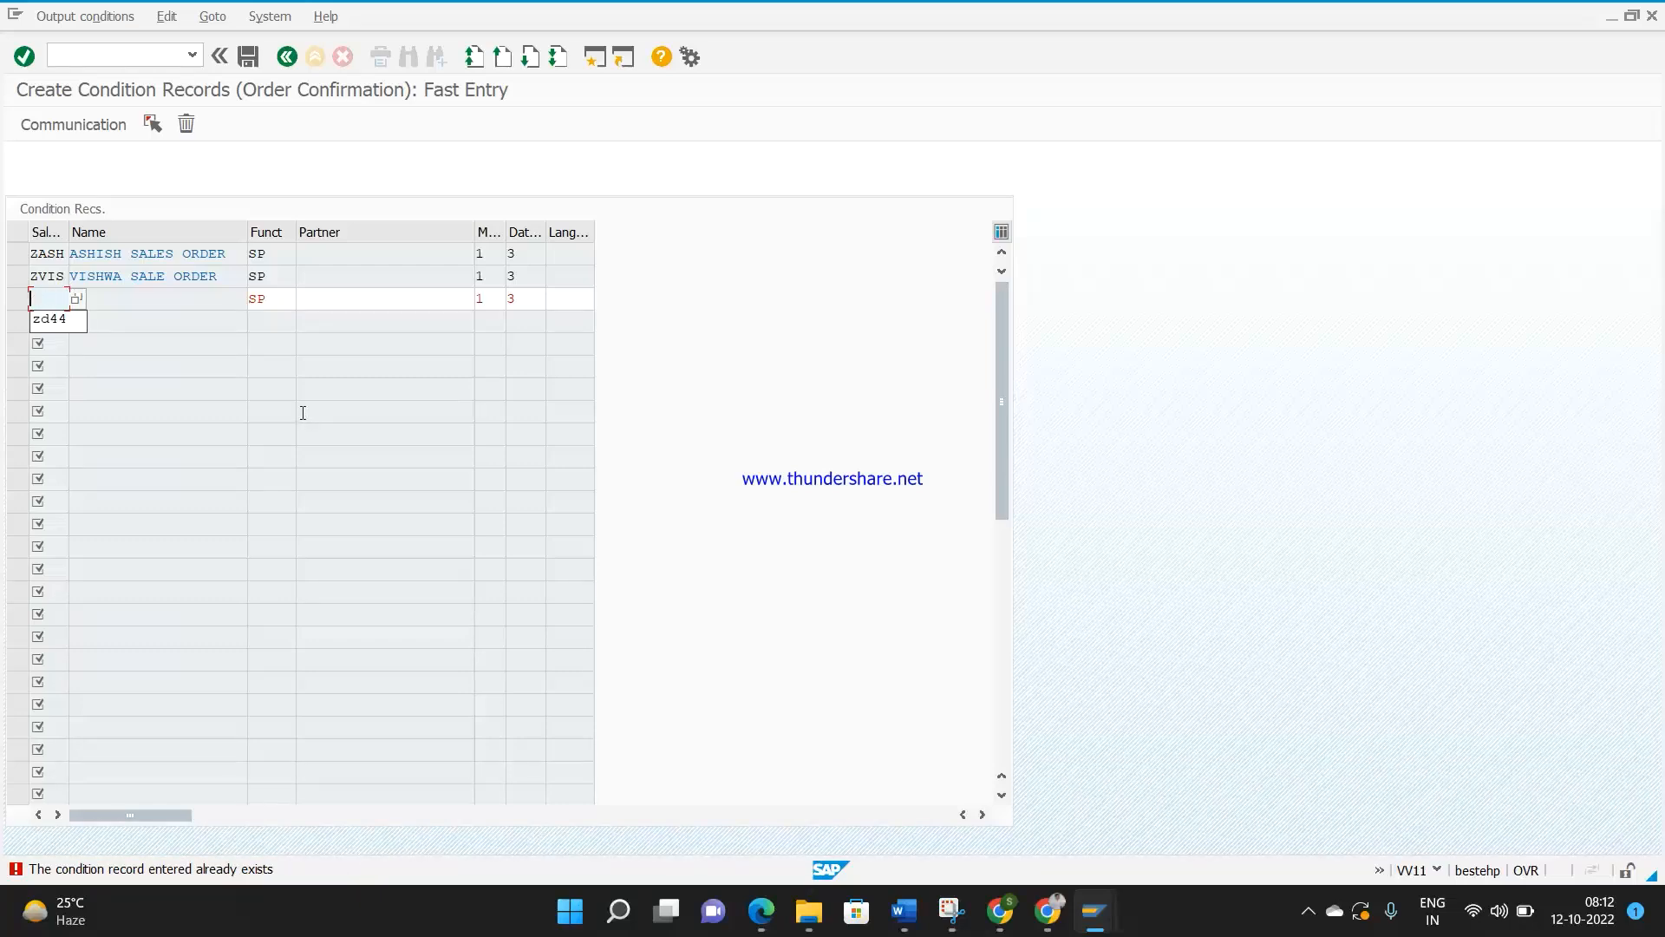
key(Return)
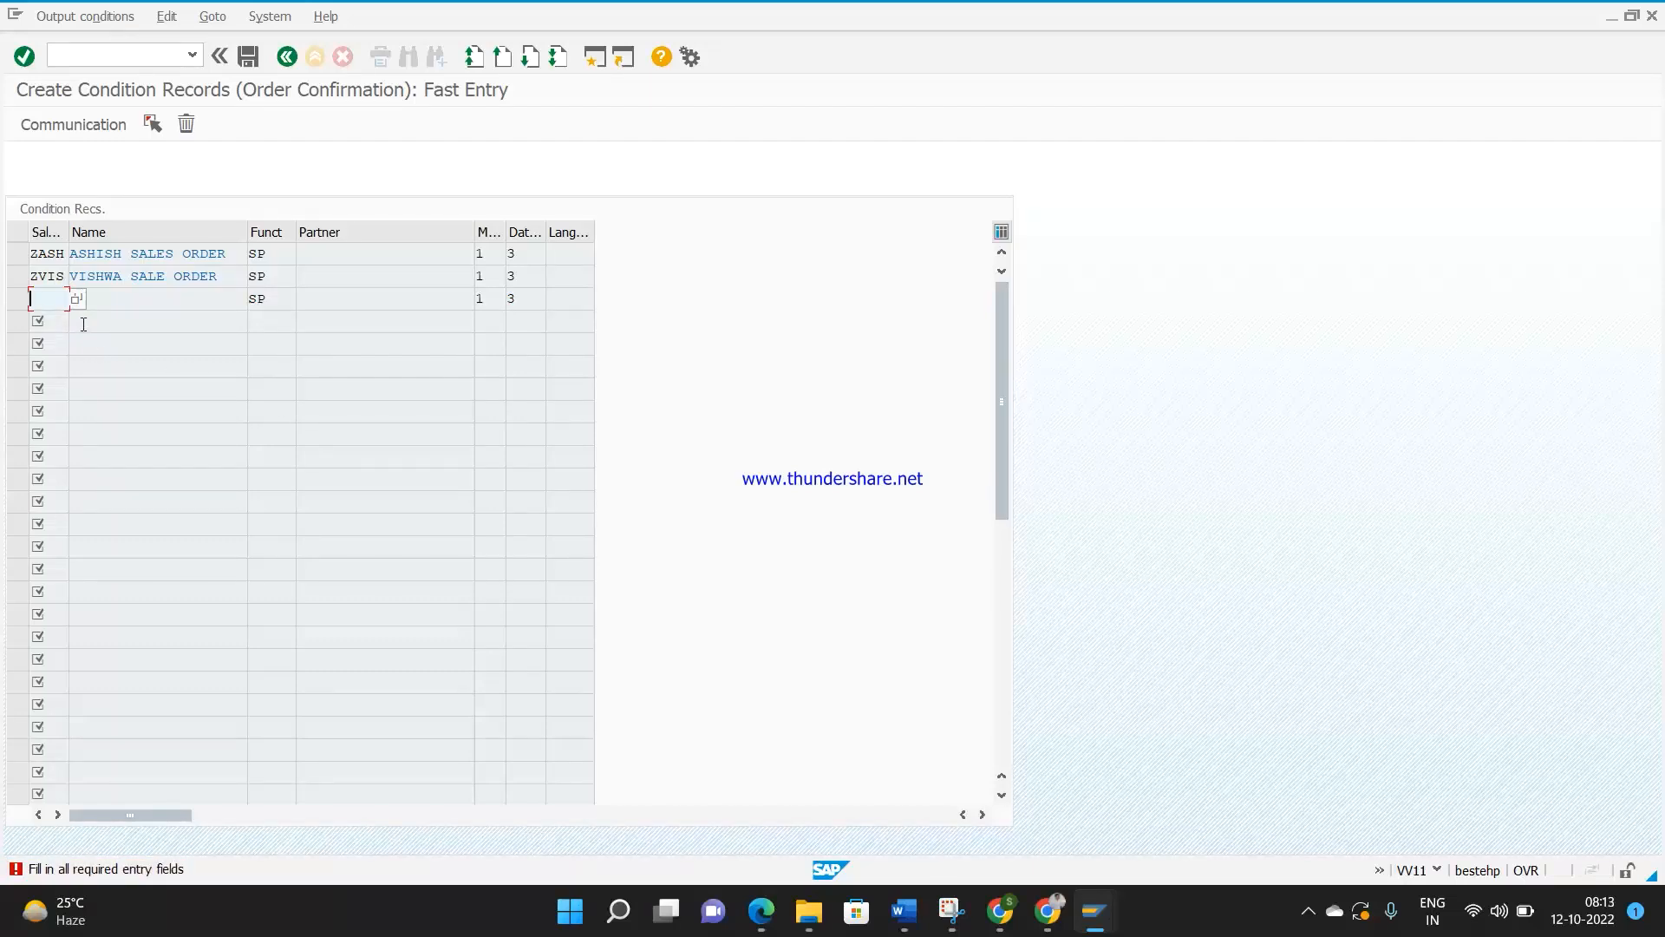
click(187, 126)
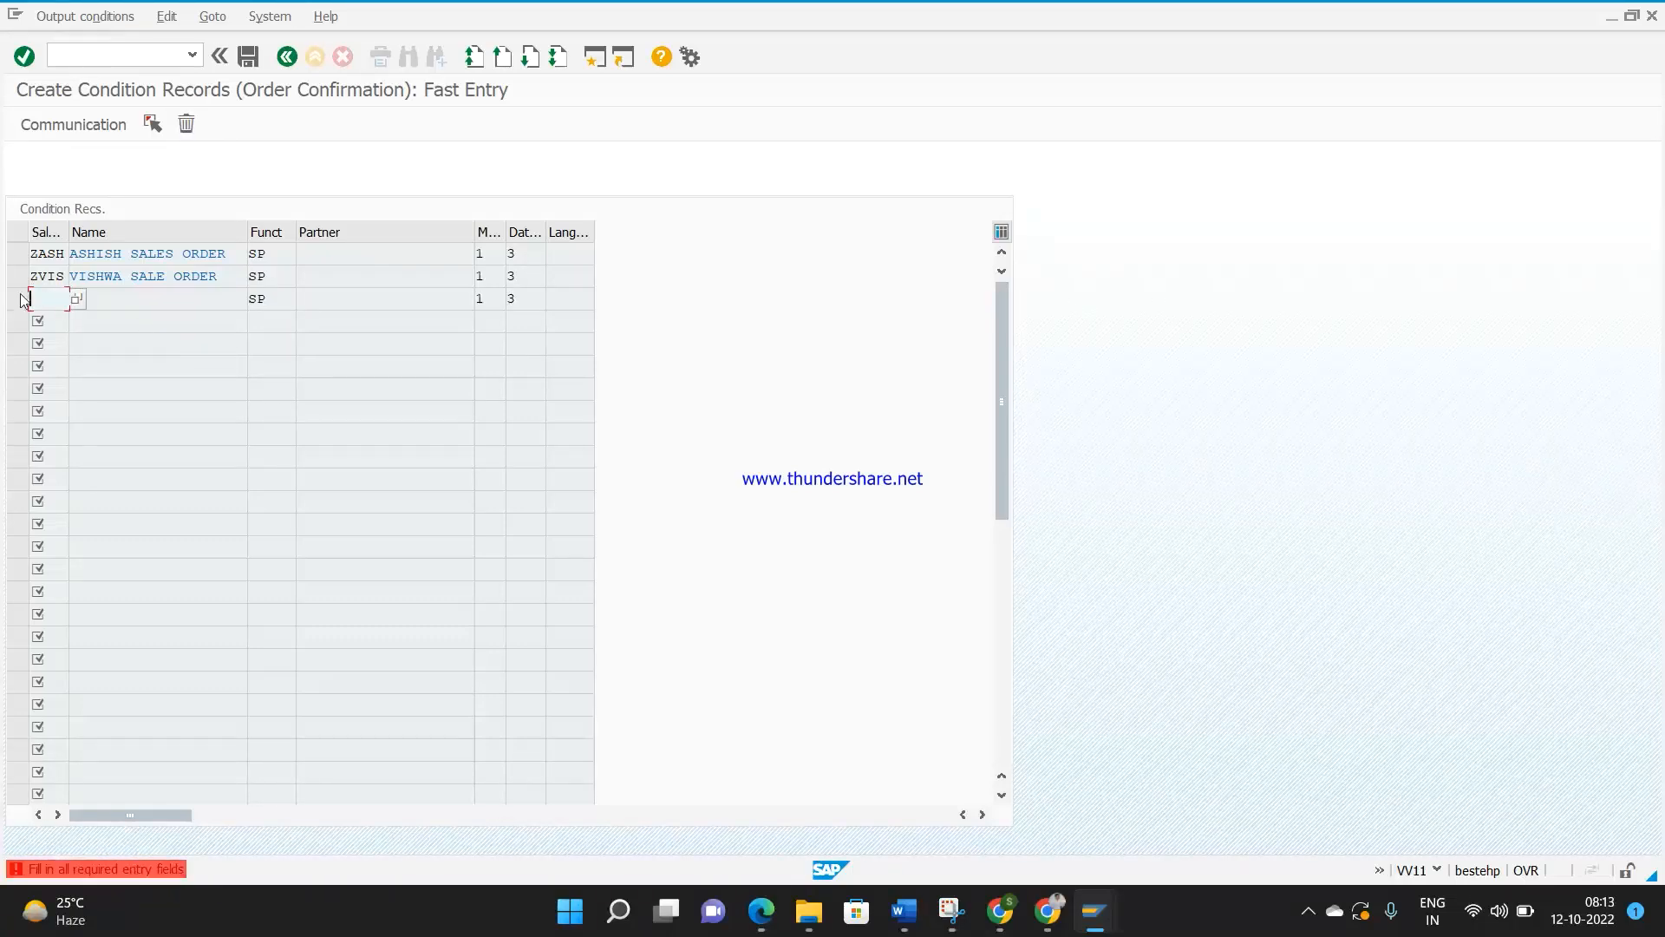
click(186, 124)
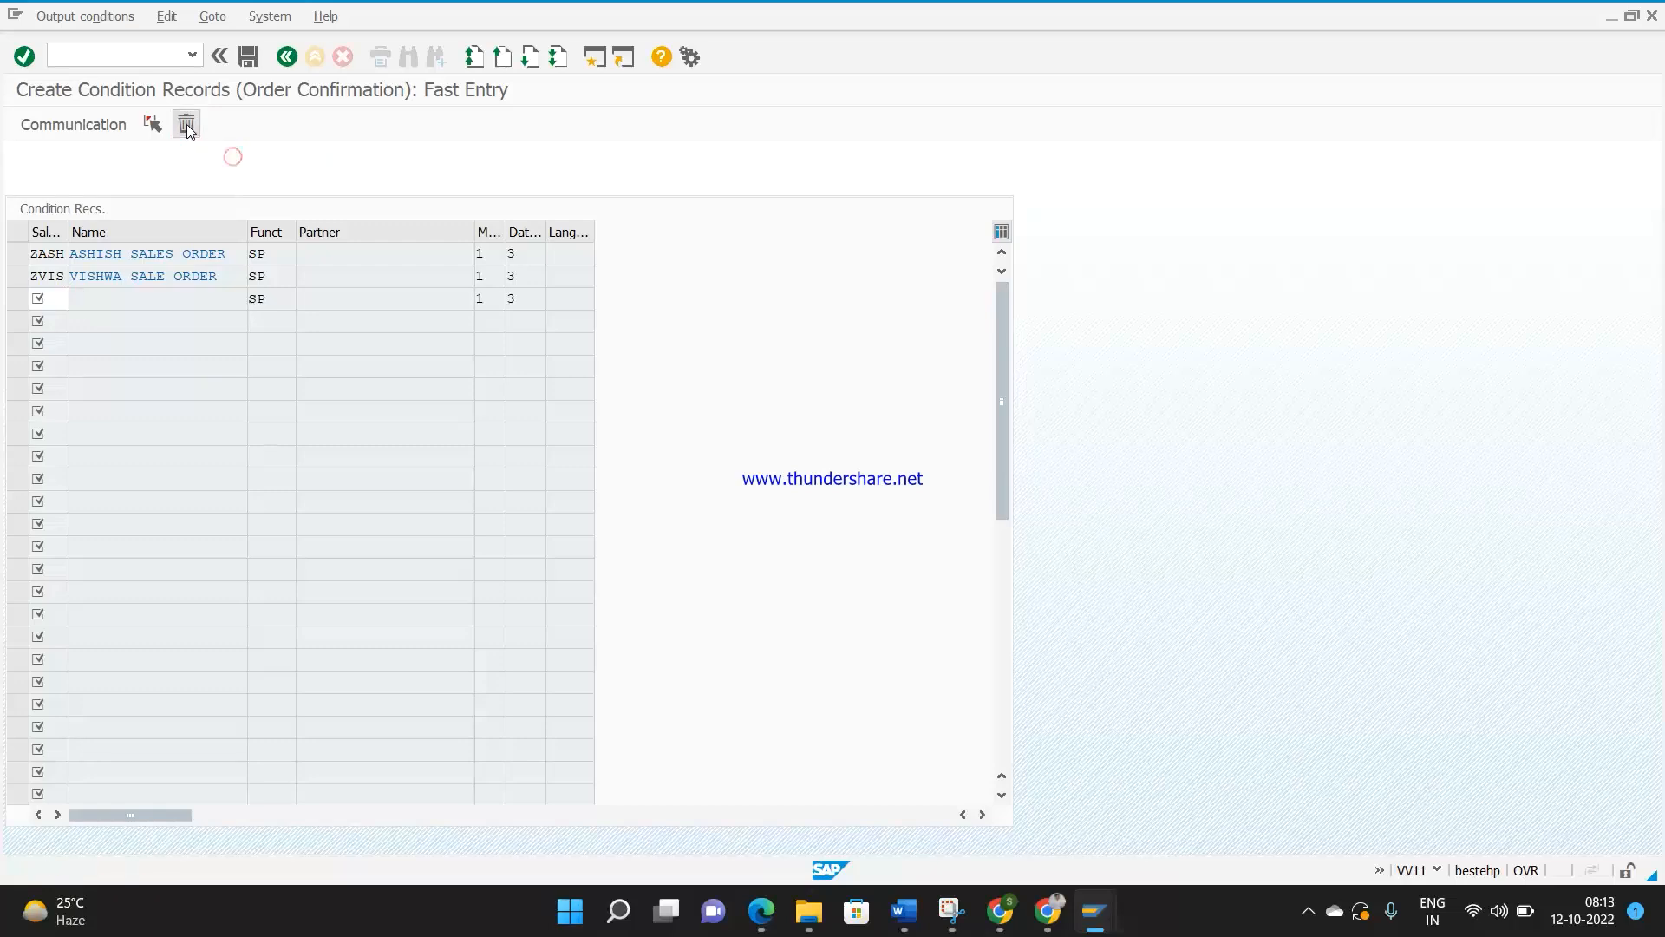
Step: Restart VV11, reopen the order confirmation fast entry, and enter condition records for sales document types ZASH and ZVIS
text(/nvv11)
key(Return)
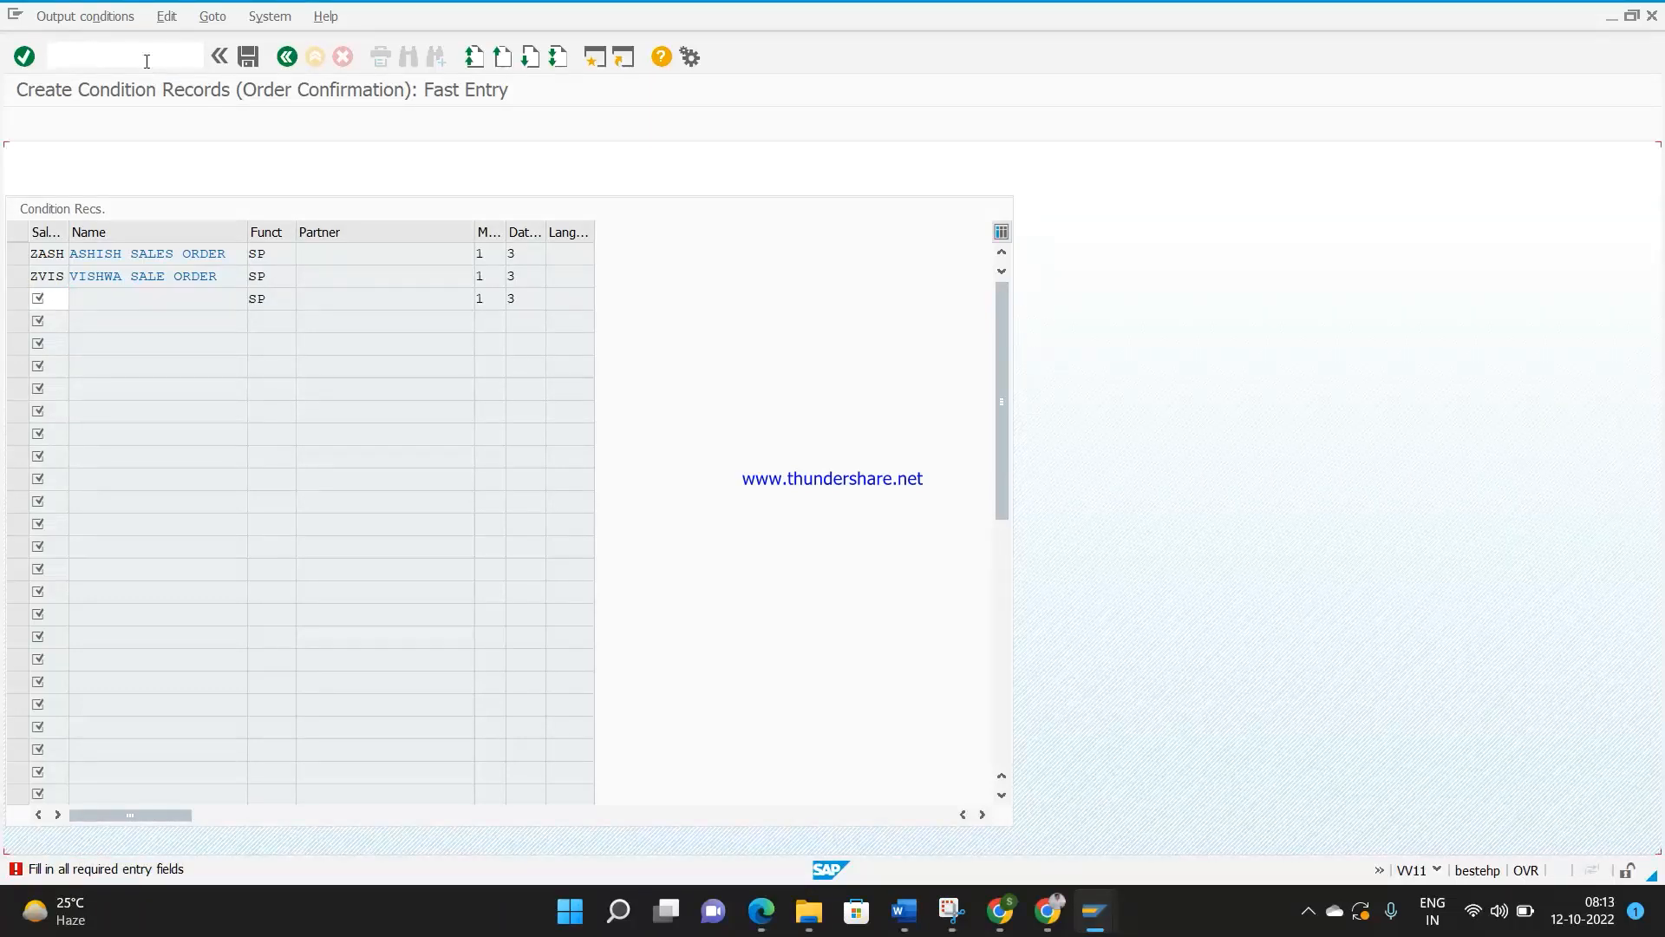
key(Return)
text(zash)
key(Return)
click(52, 274)
text(zvis)
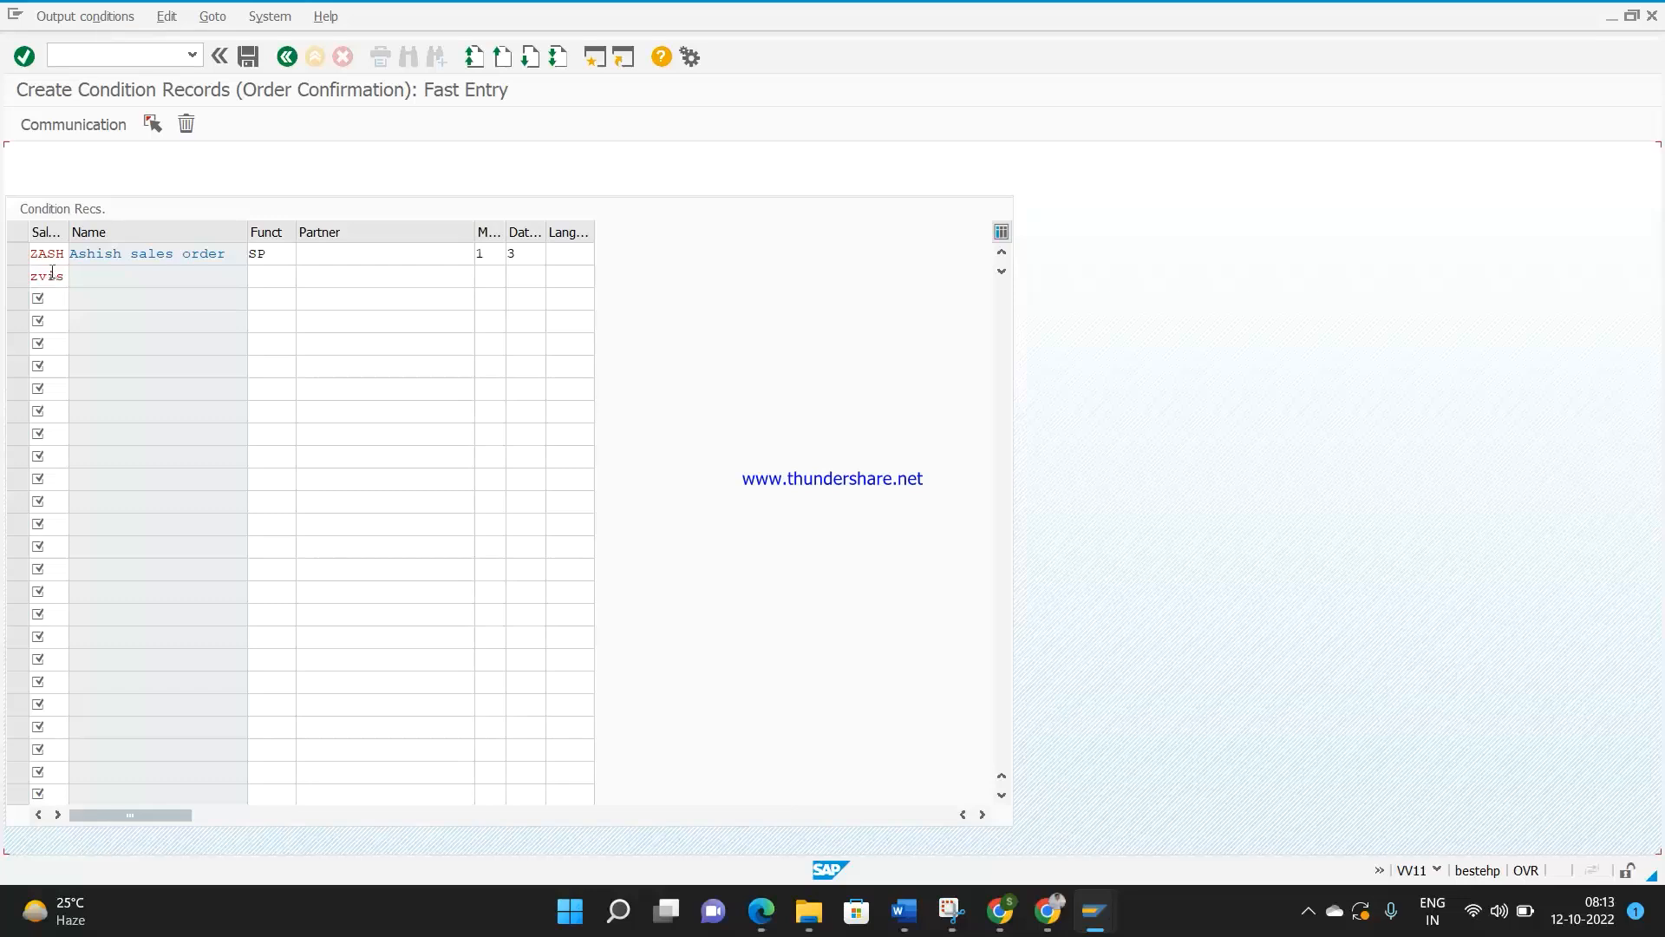
key(Return)
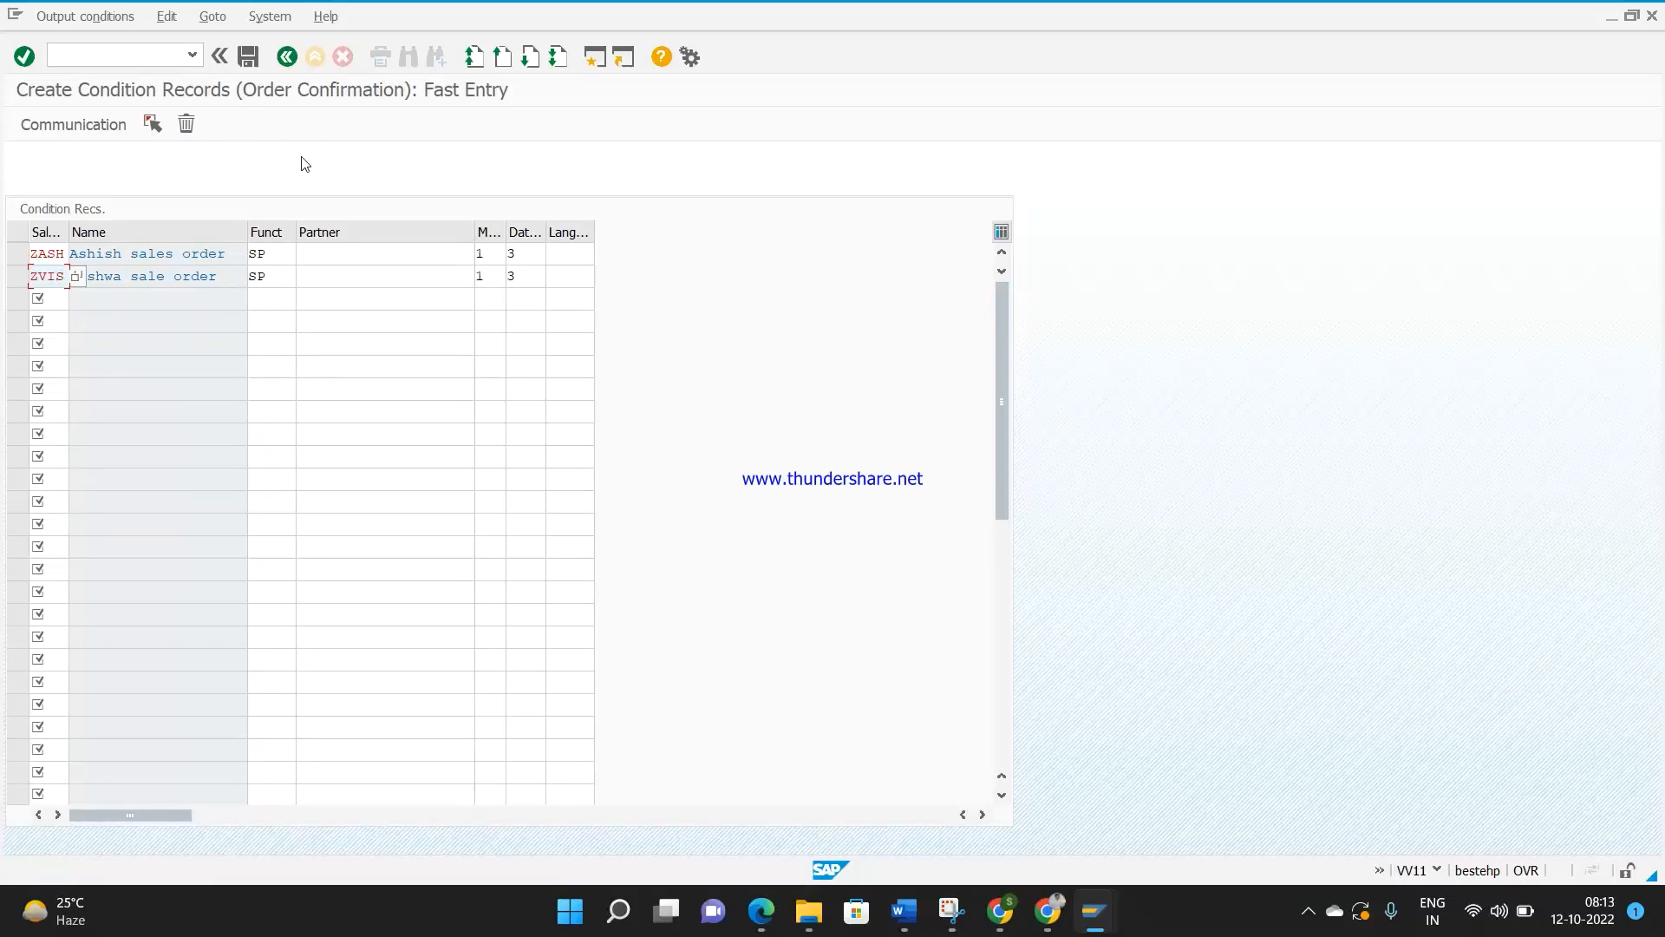
Step: Set the message transmission medium of both the ZASH and ZVIS records to 5 (External send)
click(487, 254)
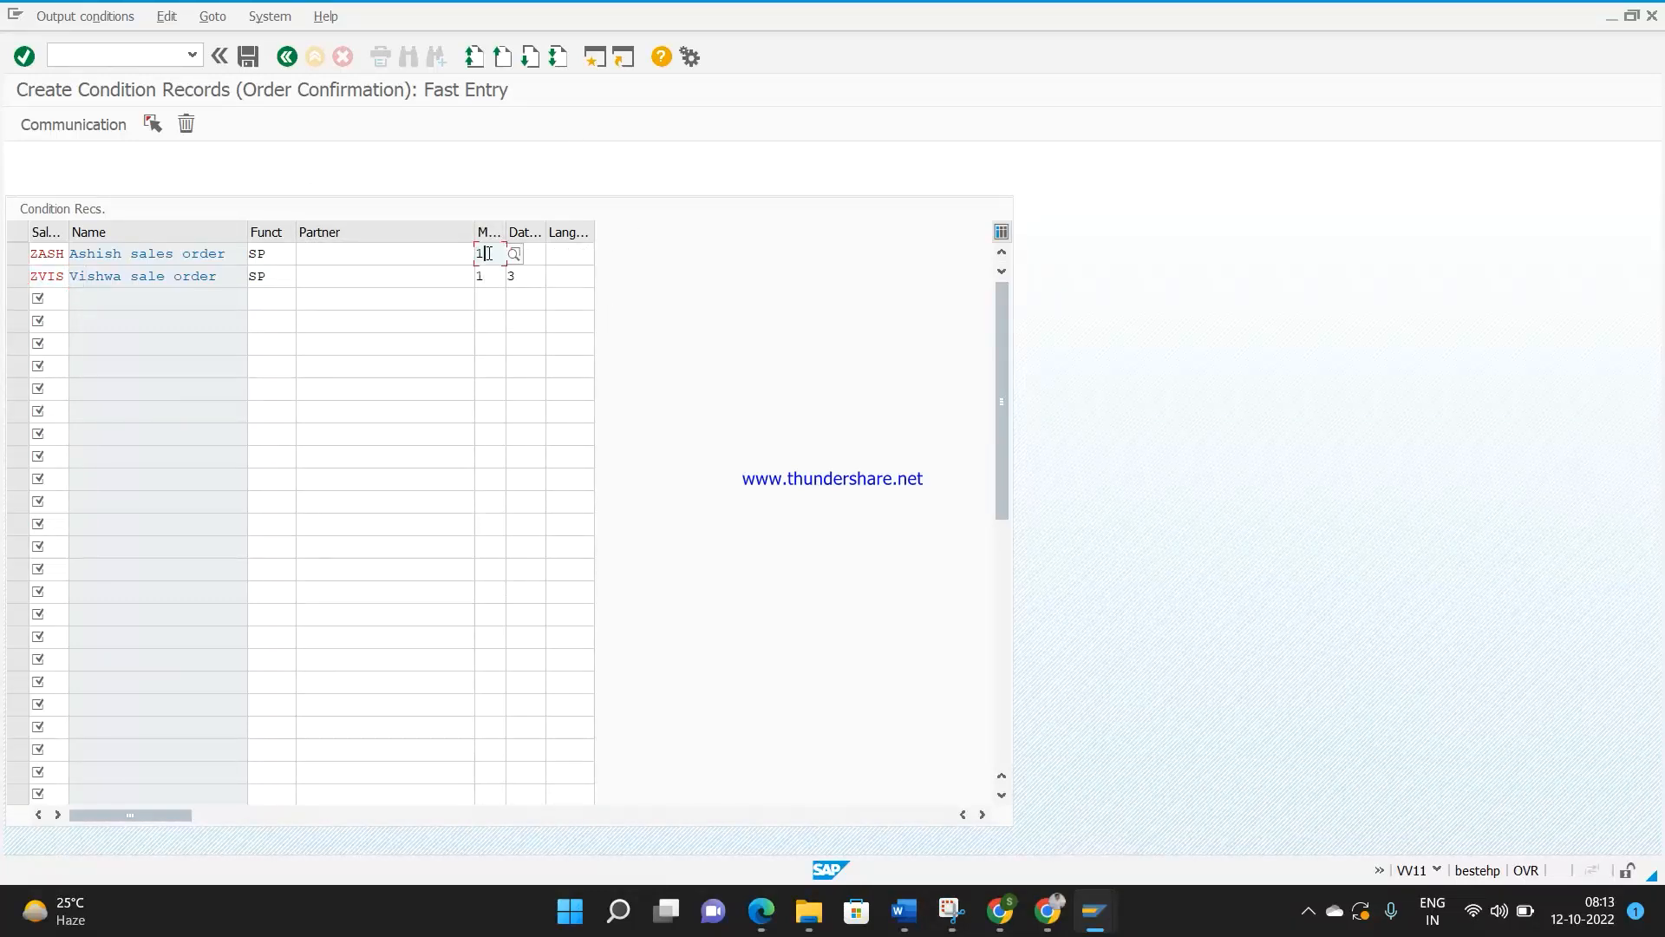
key(Tab)
text(3)
key(Return)
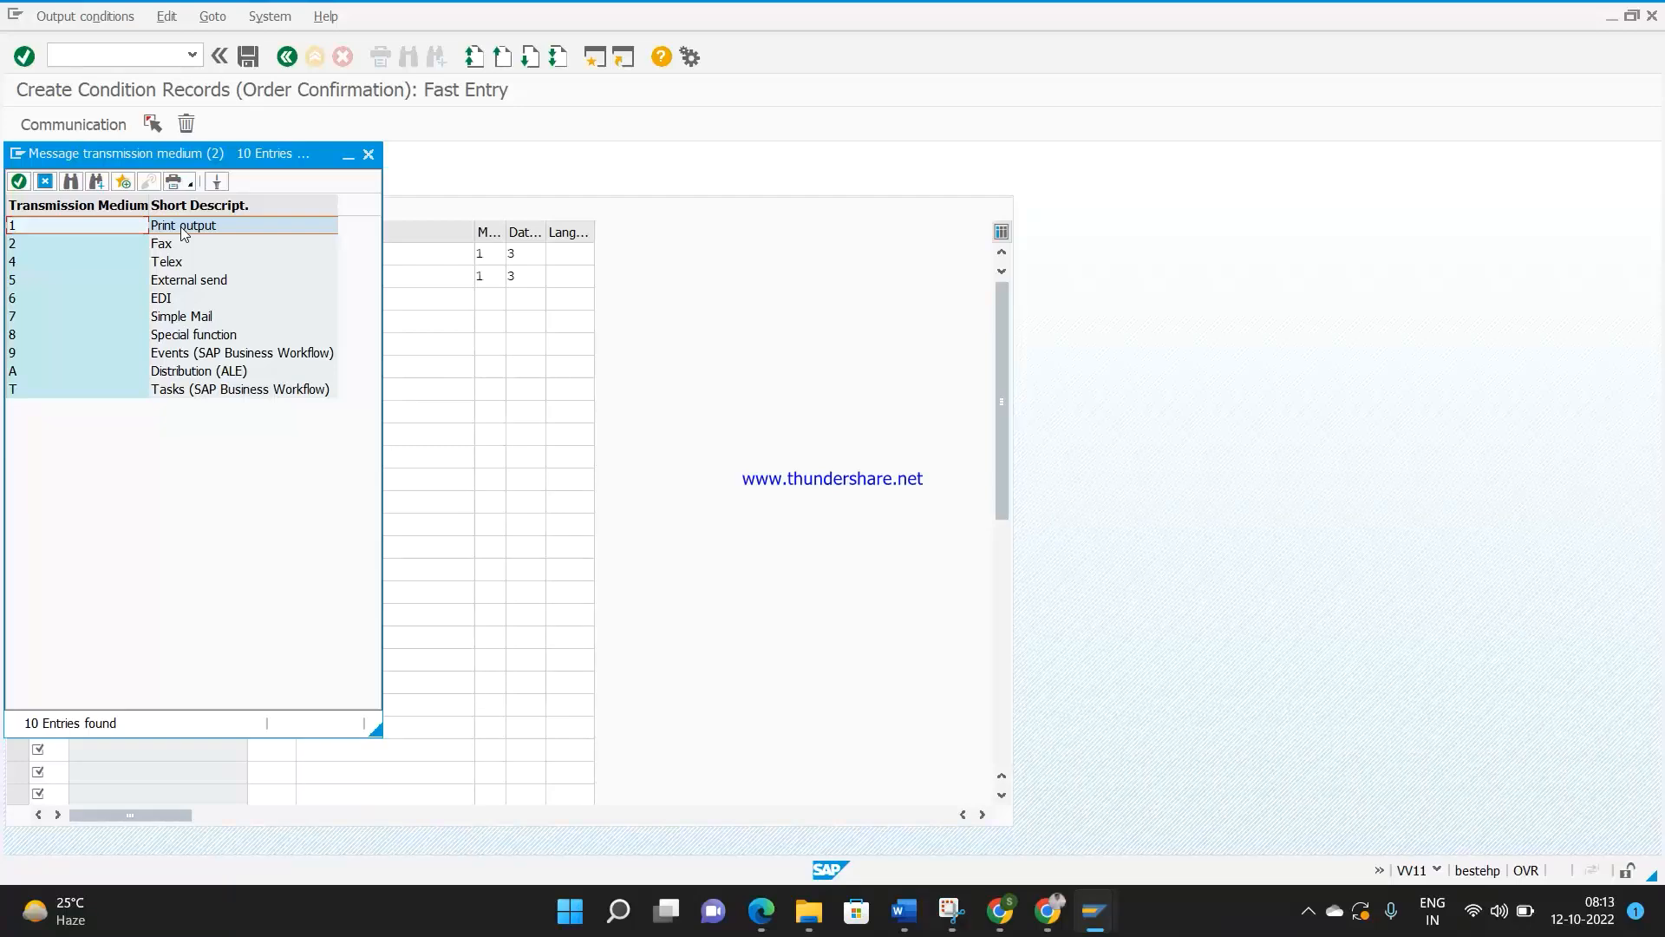
click(173, 282)
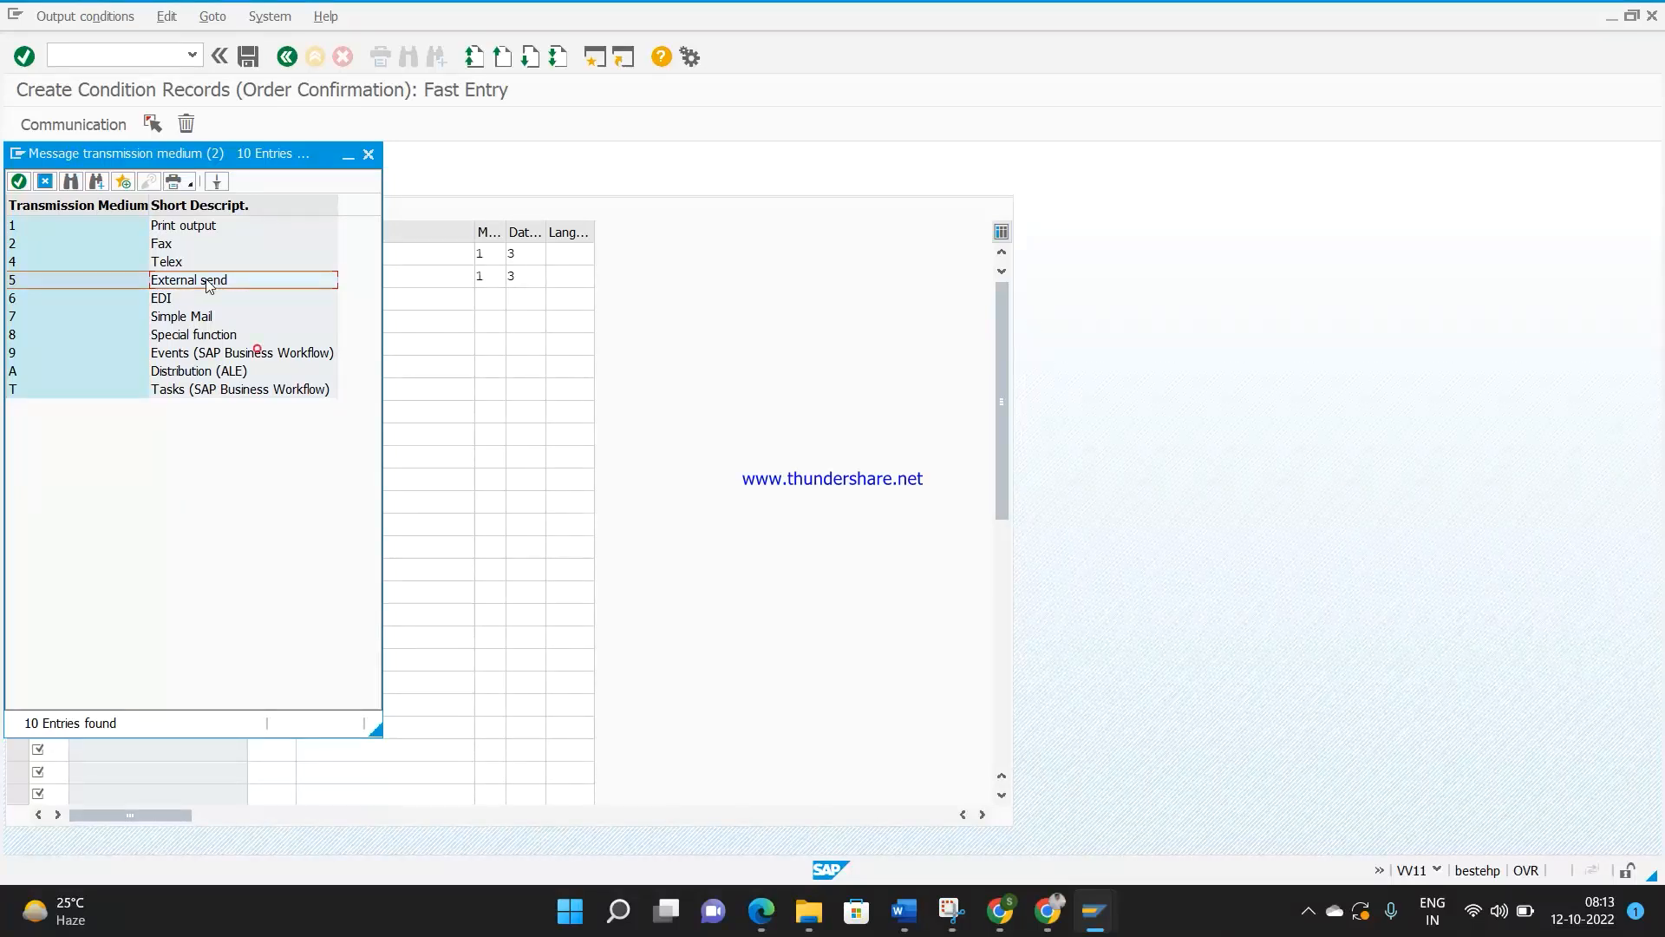
double_click(210, 284)
click(487, 277)
text(5)
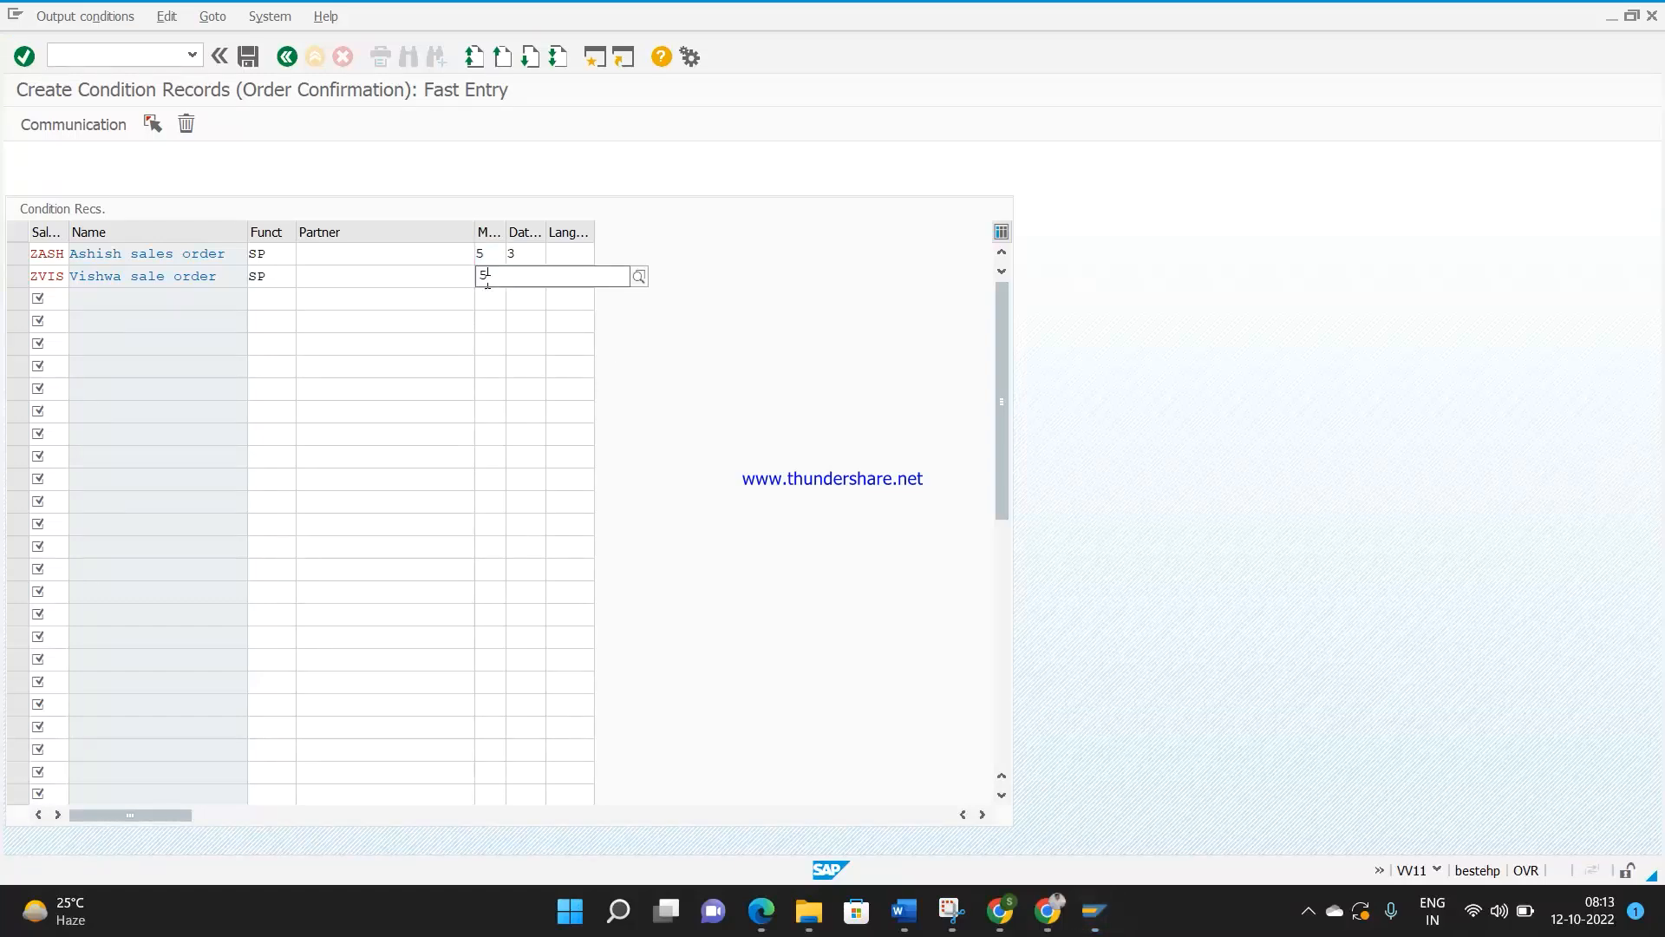
key(Return)
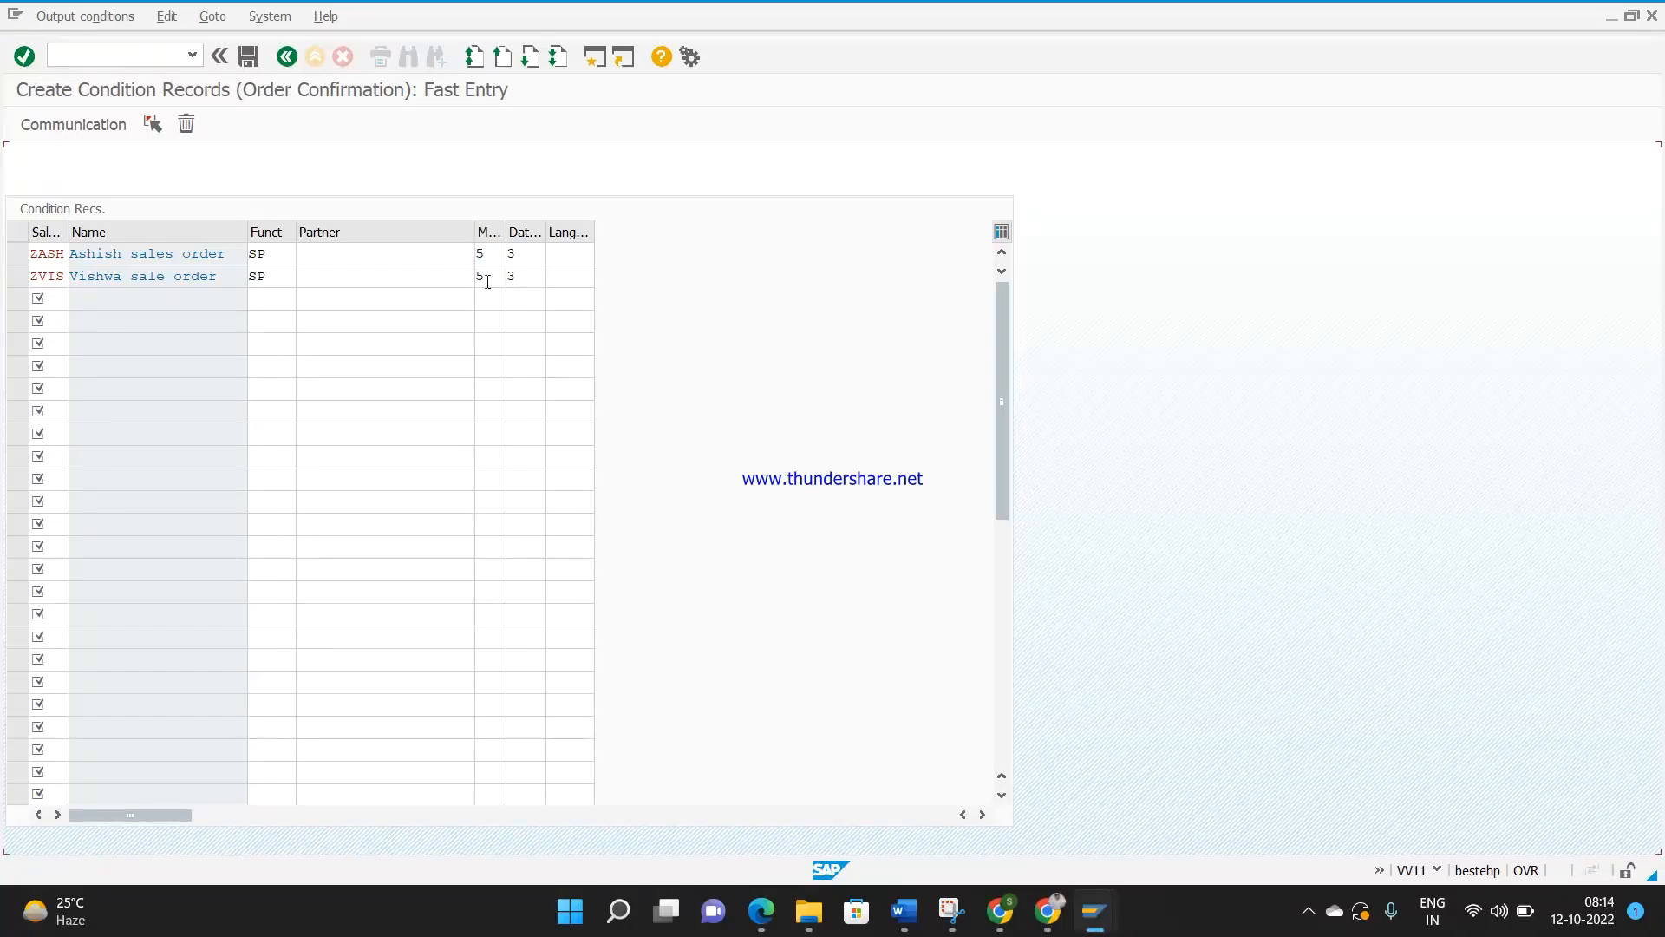
Step: Set the language of both the ZASH and ZVIS condition records to EN
click(574, 253)
text(EN)
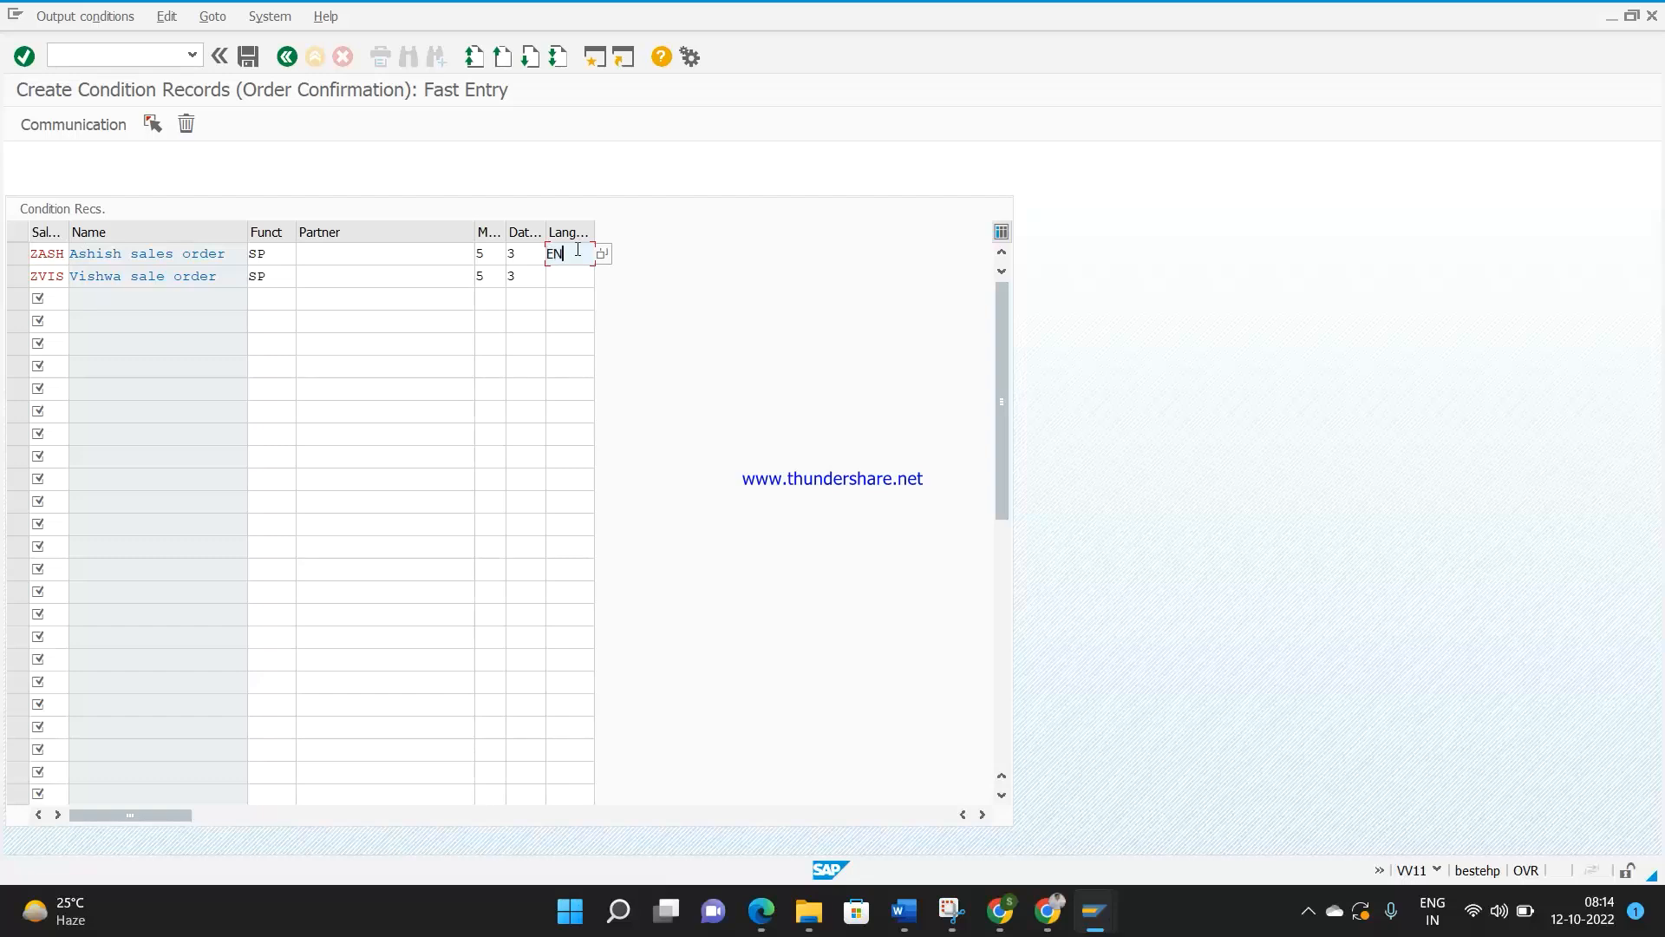
click(578, 275)
text(EN)
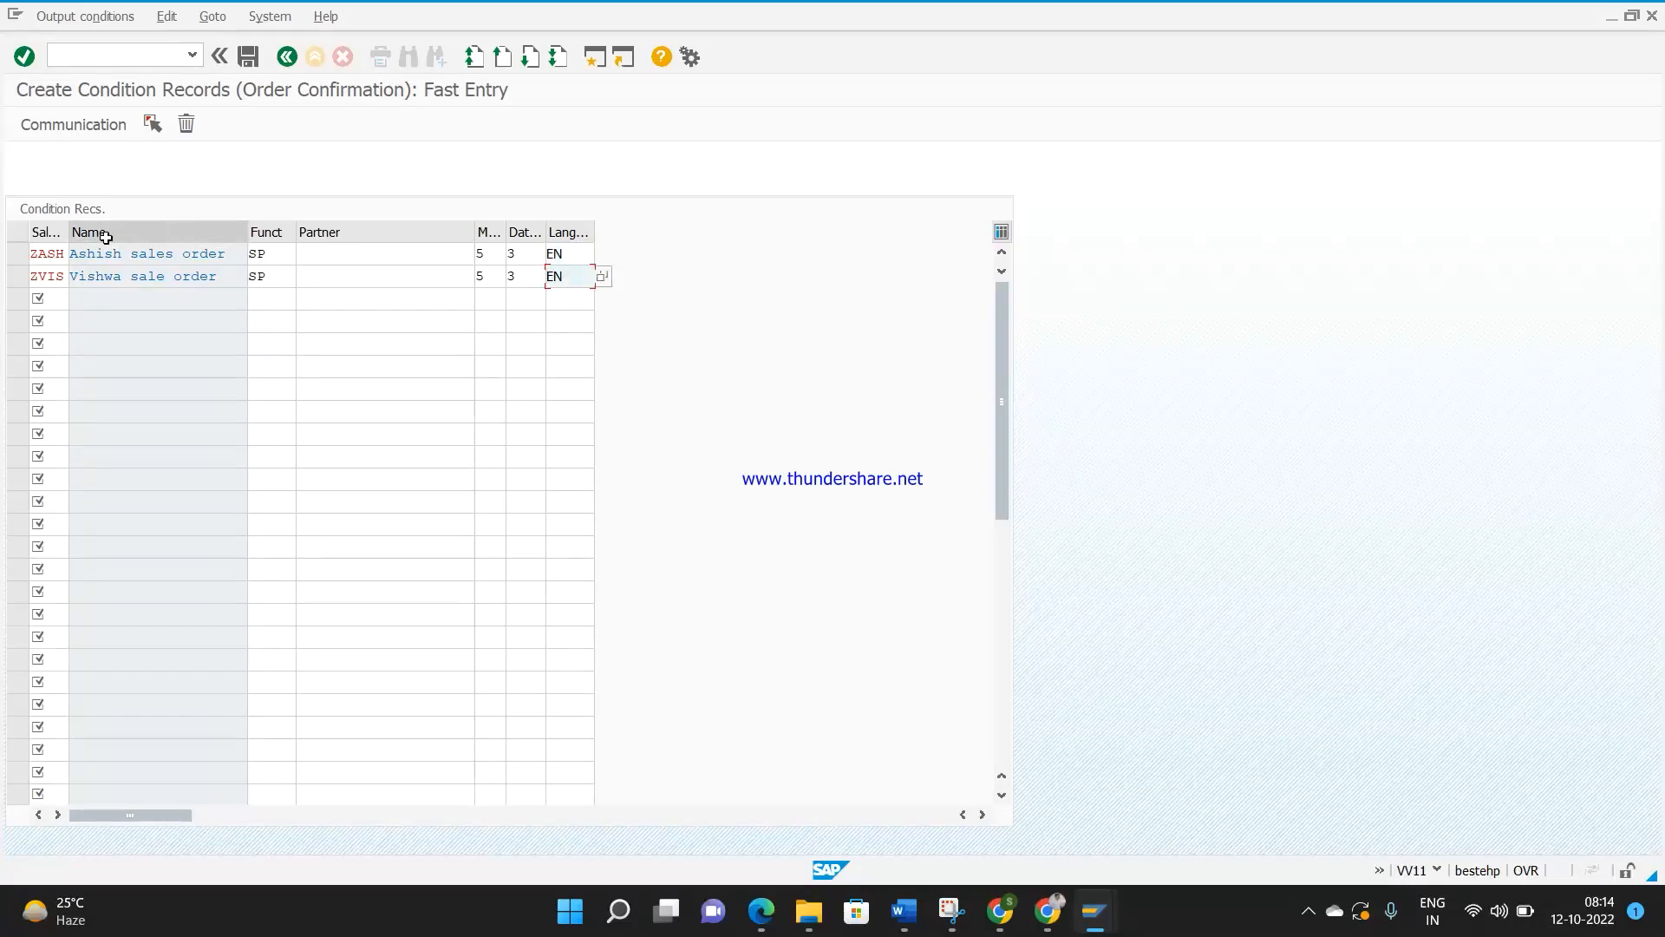
Step: Give the ZASH record communication strategy CS01 with immediate printing, and save the condition records
click(17, 254)
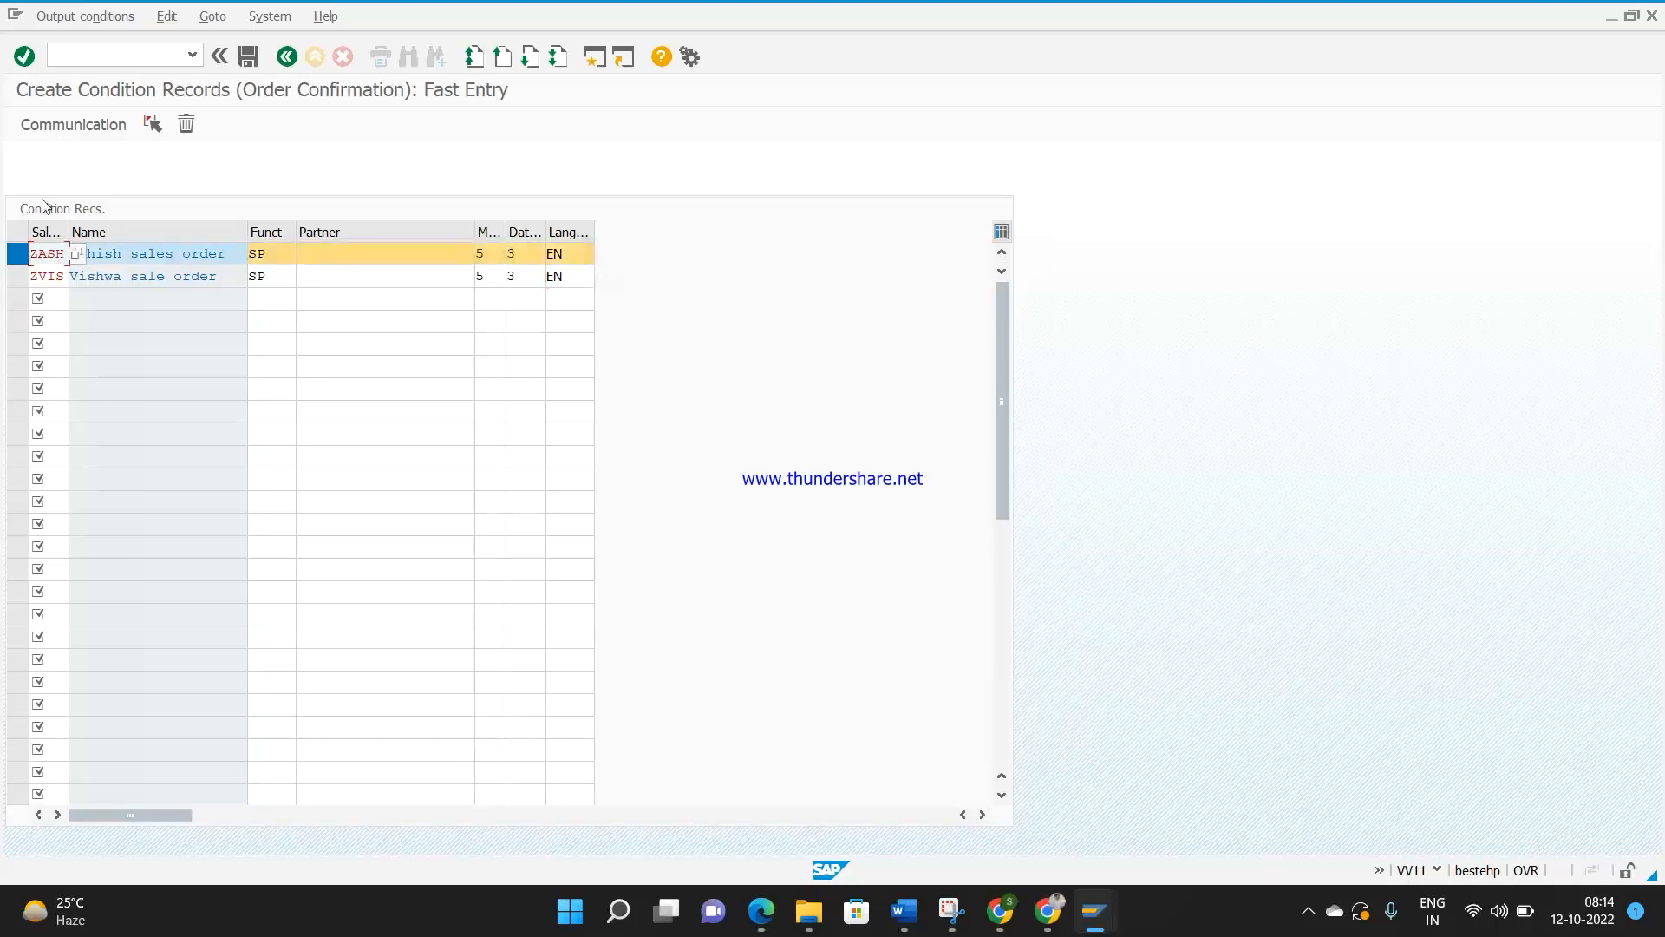
click(54, 126)
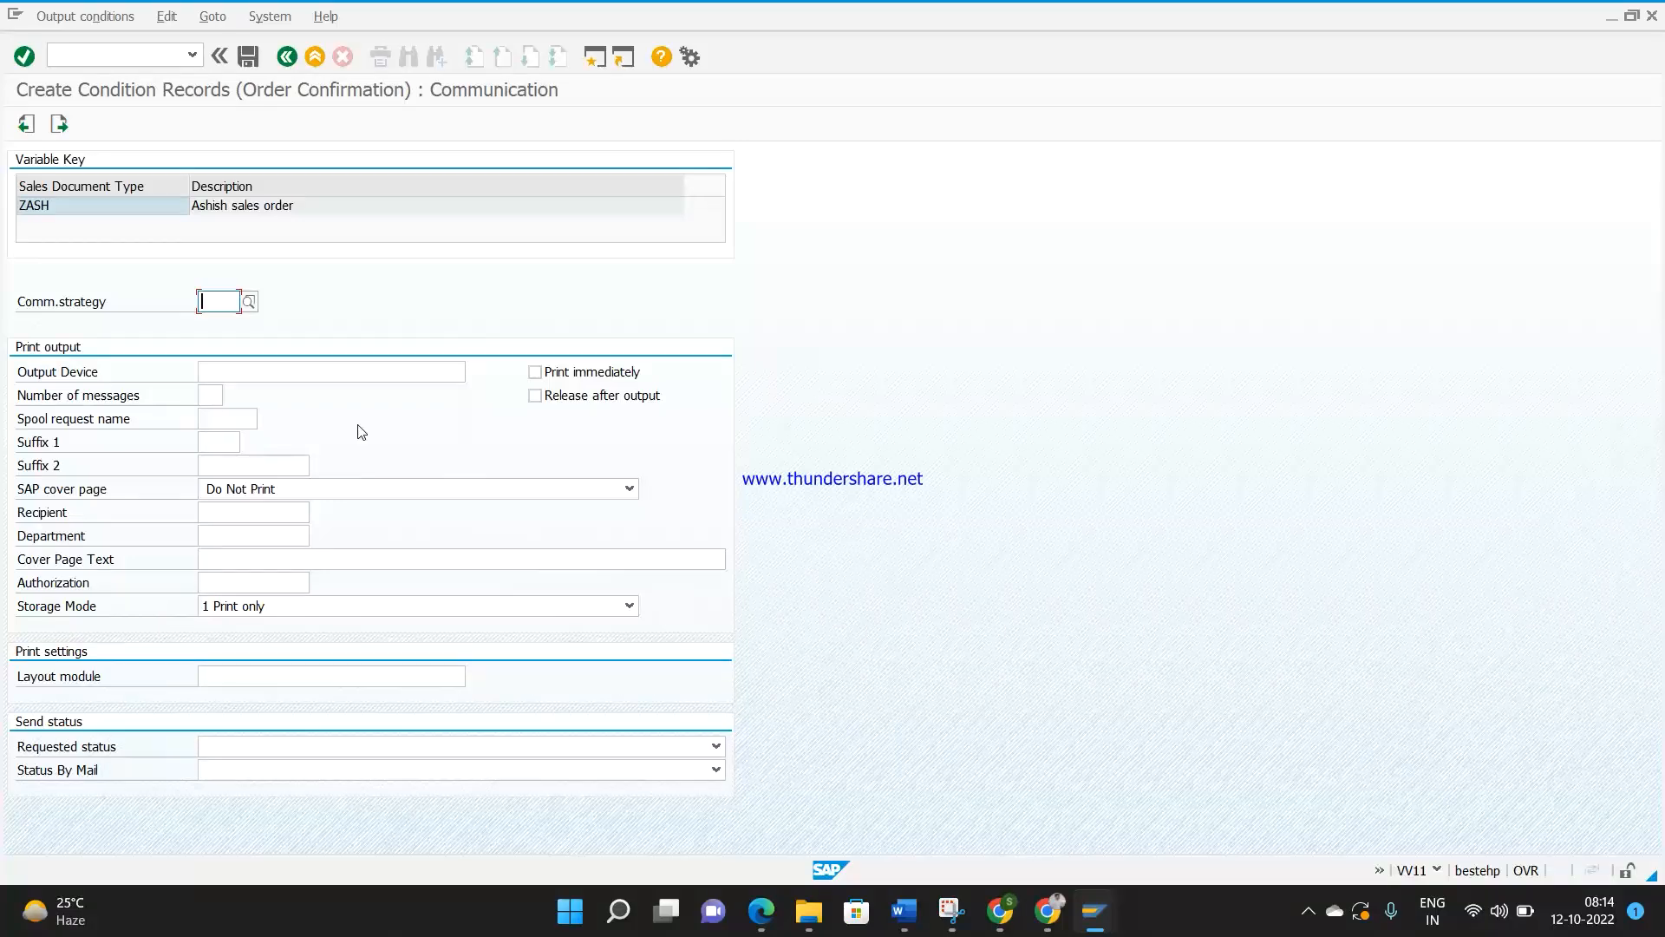
text(cs01)
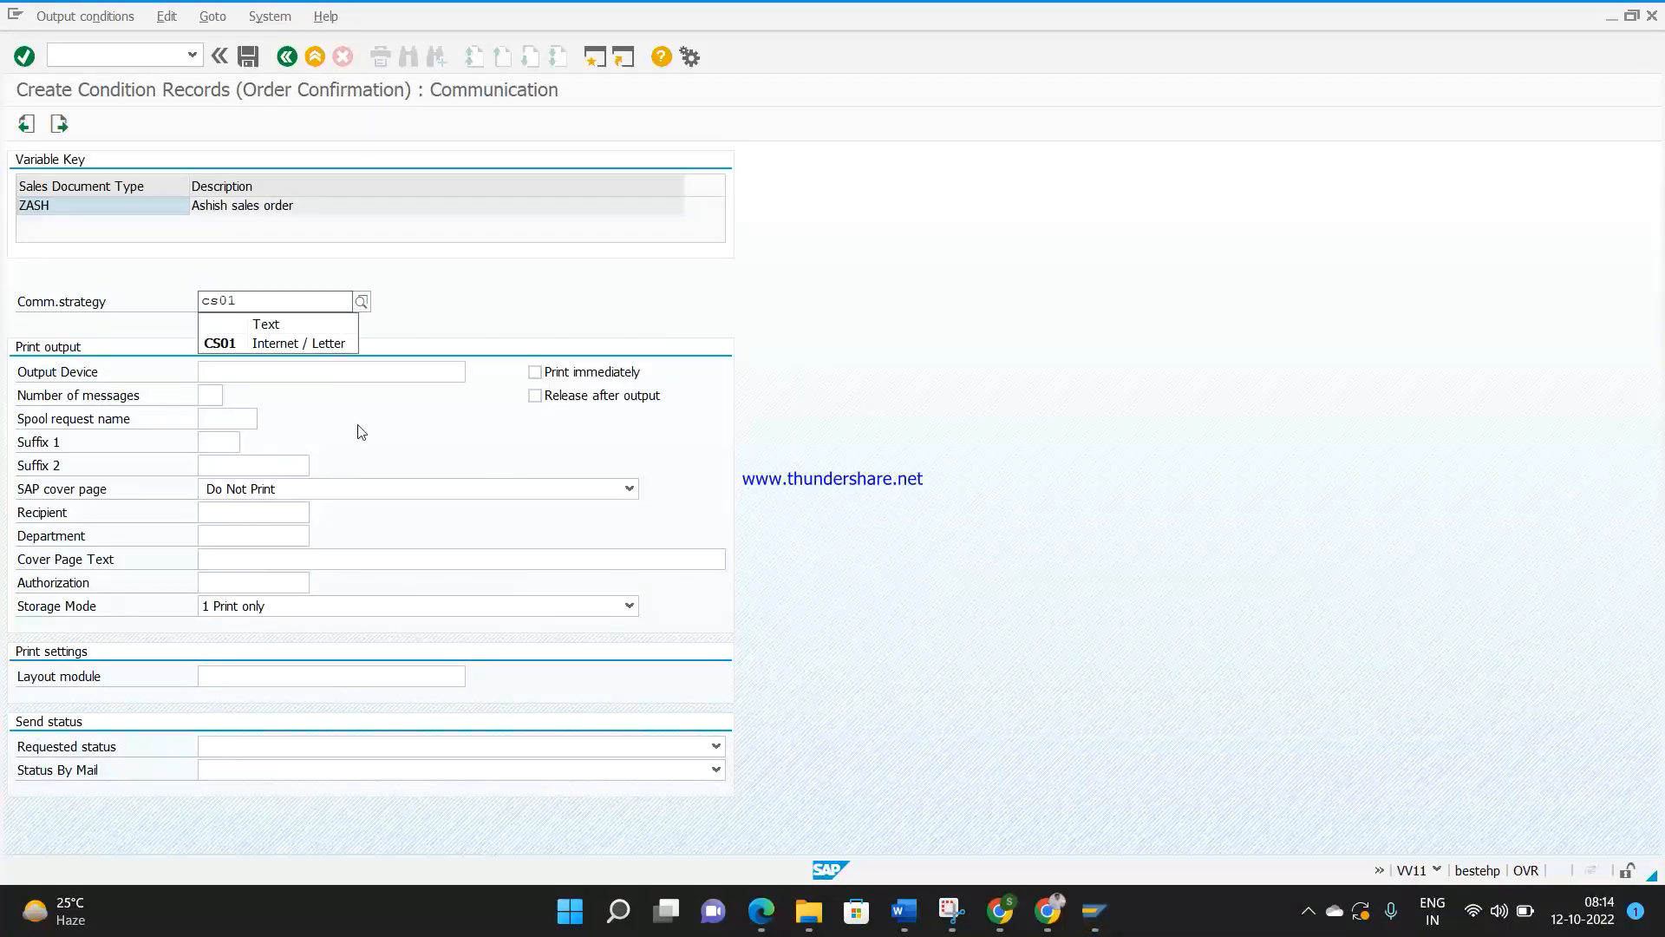
click(263, 342)
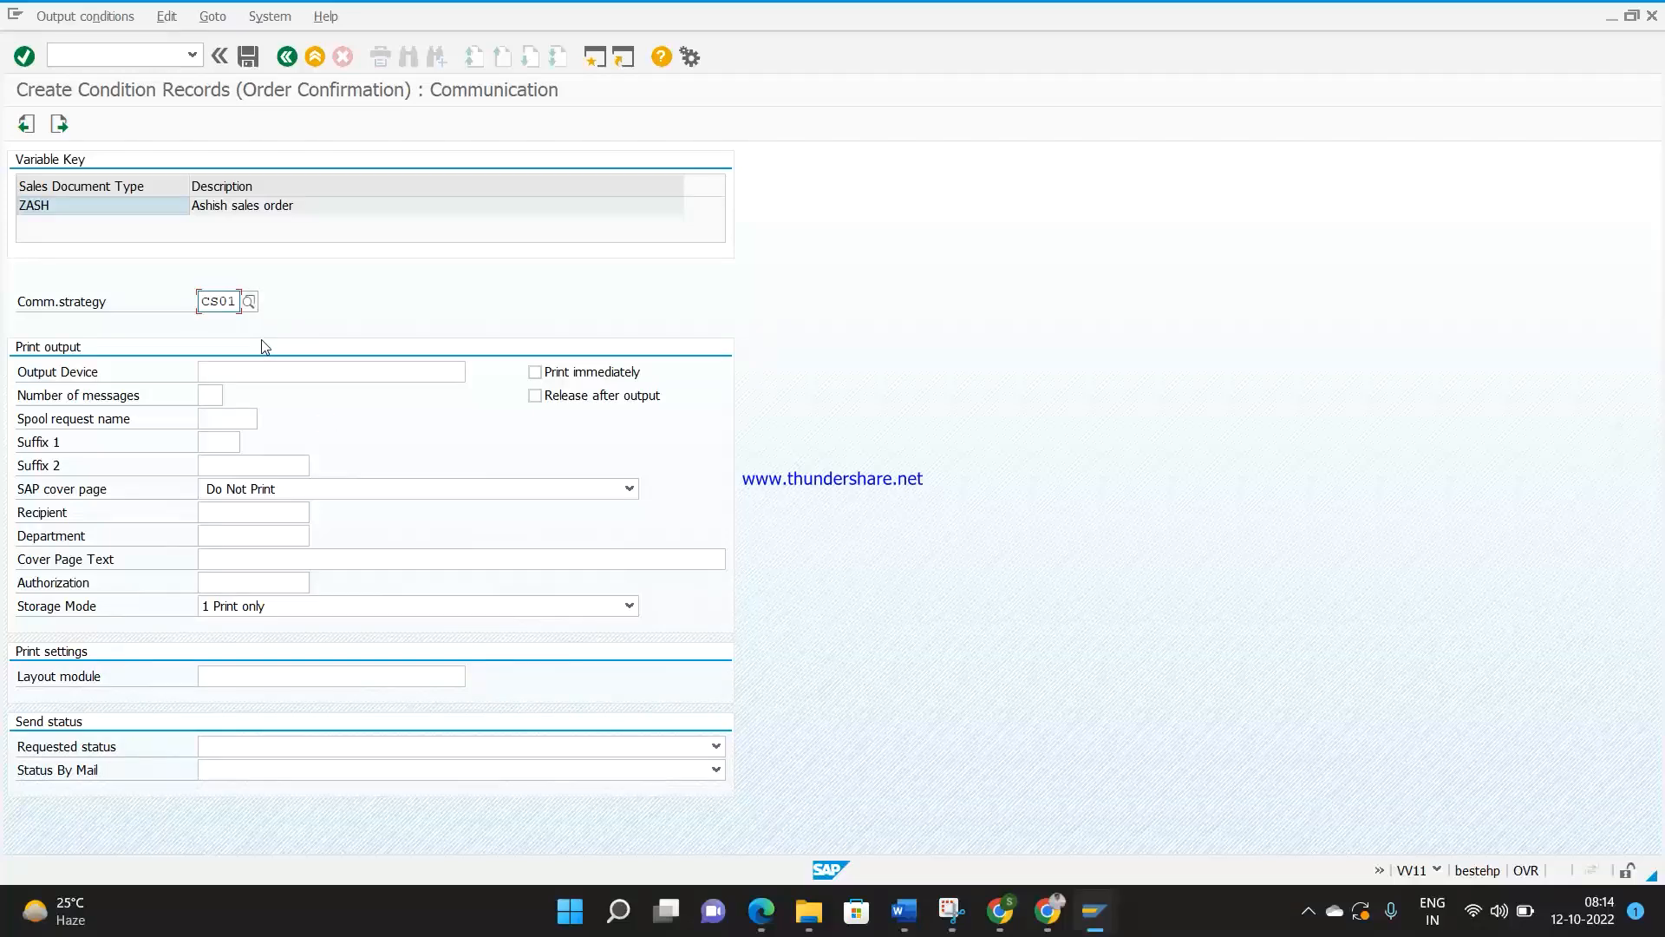
click(535, 373)
click(287, 56)
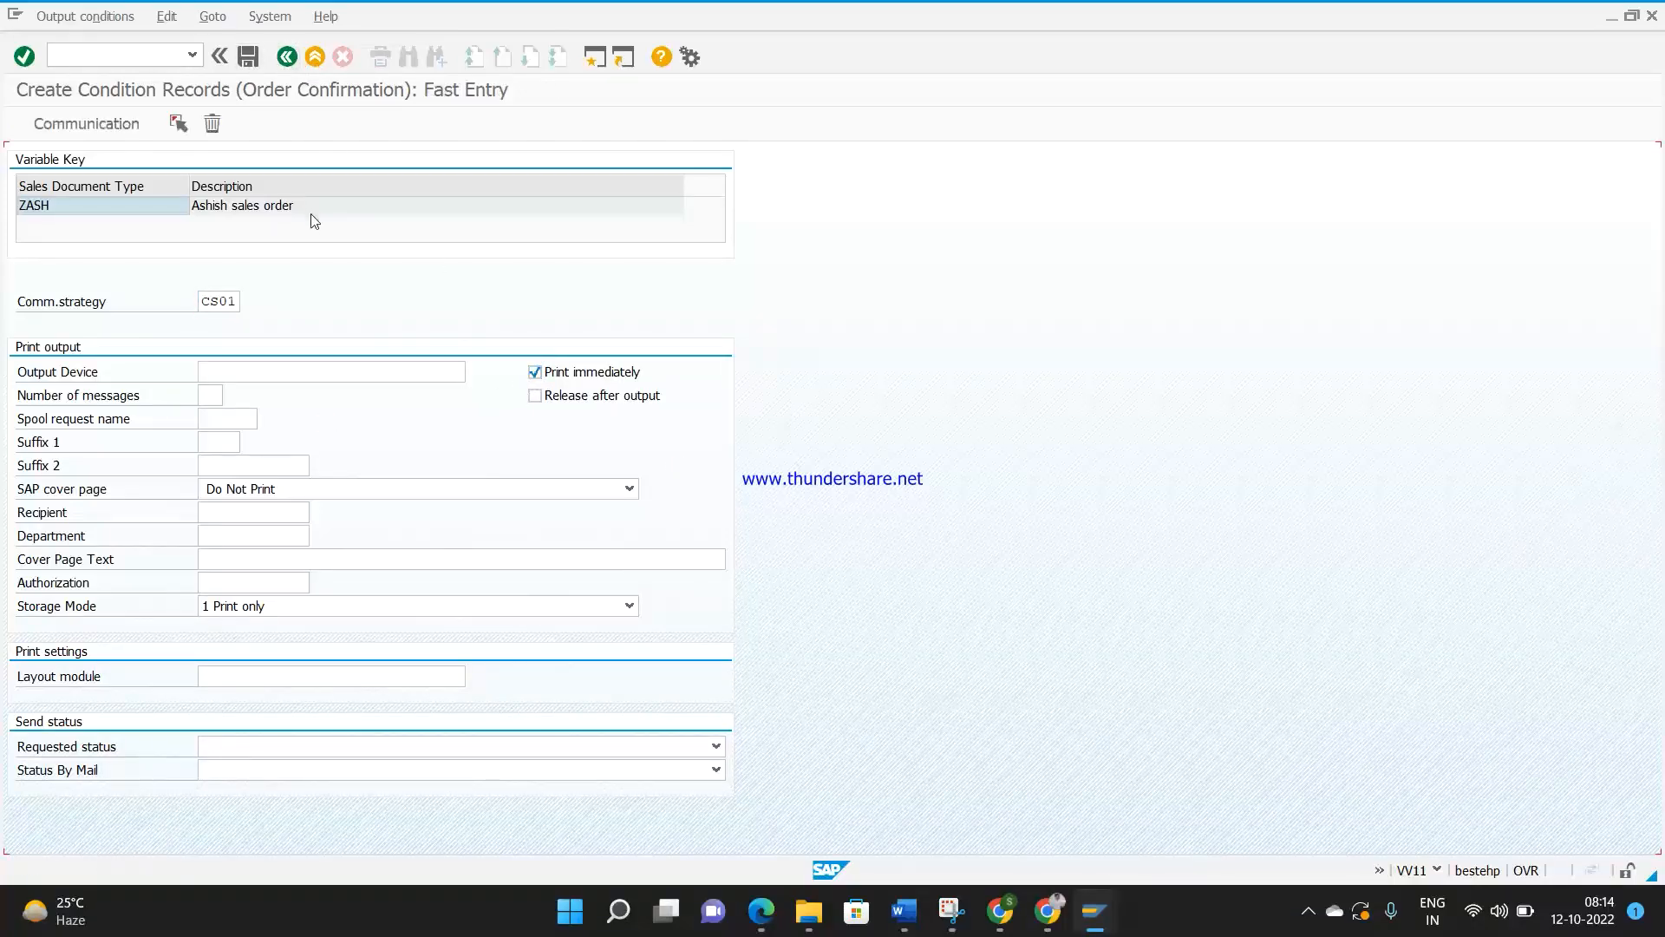
Step: Start transaction VV12 and open the sales document type selection for BA00 order confirmation records
click(122, 54)
text(/)
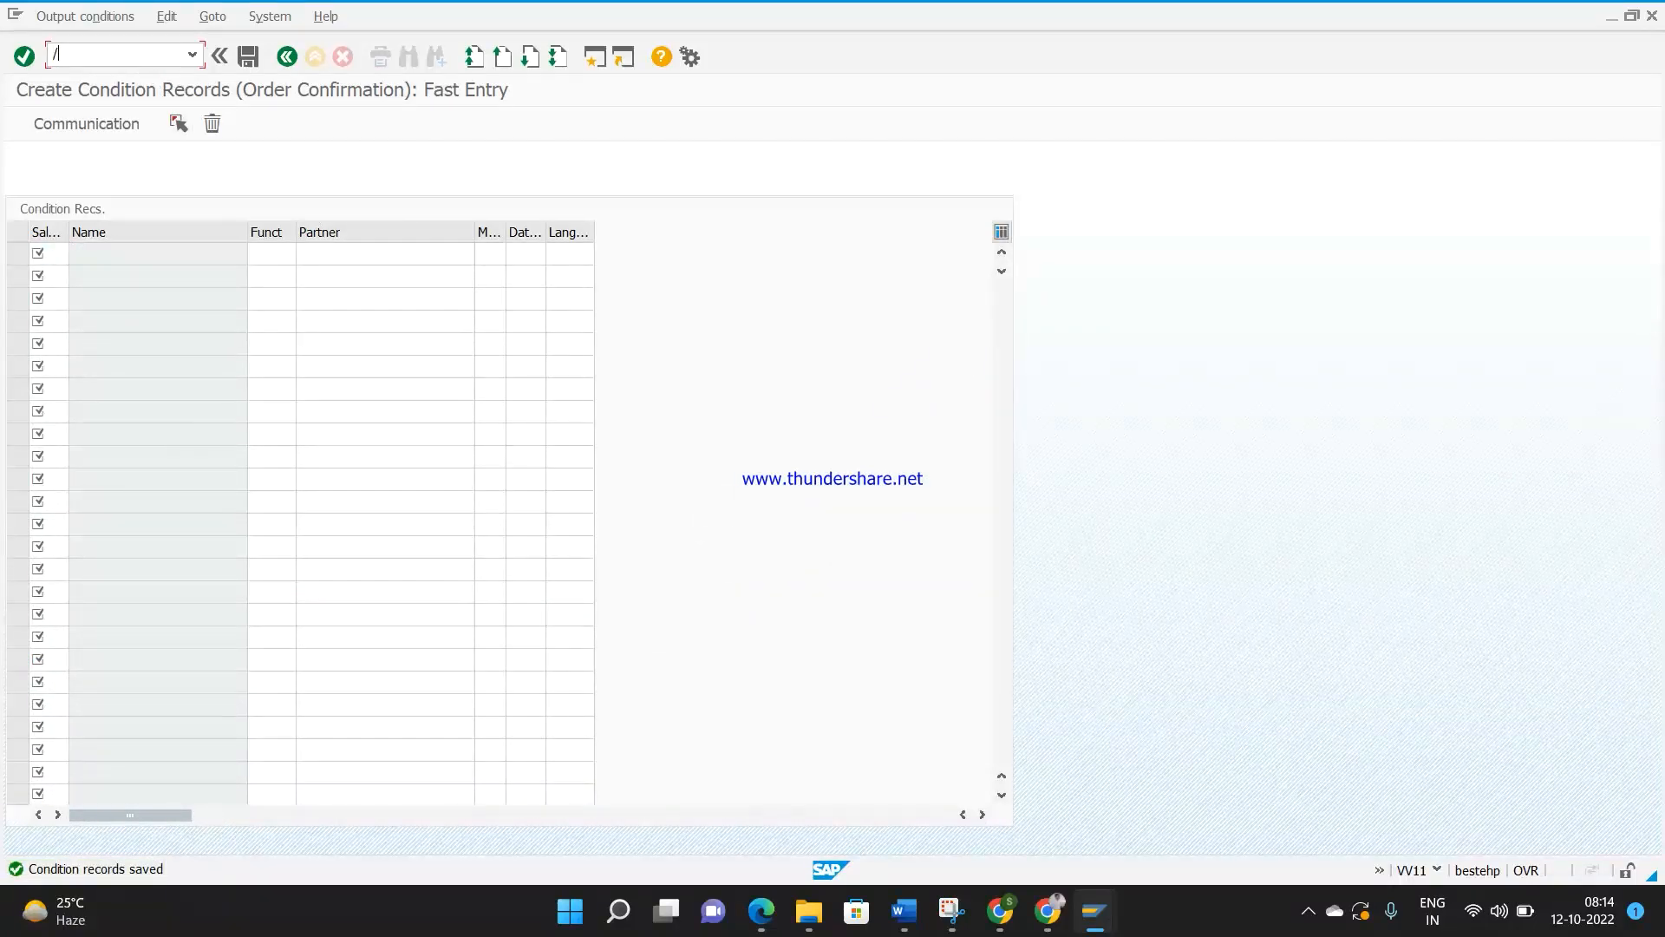
text(nvv12)
key(Return)
key(Return)
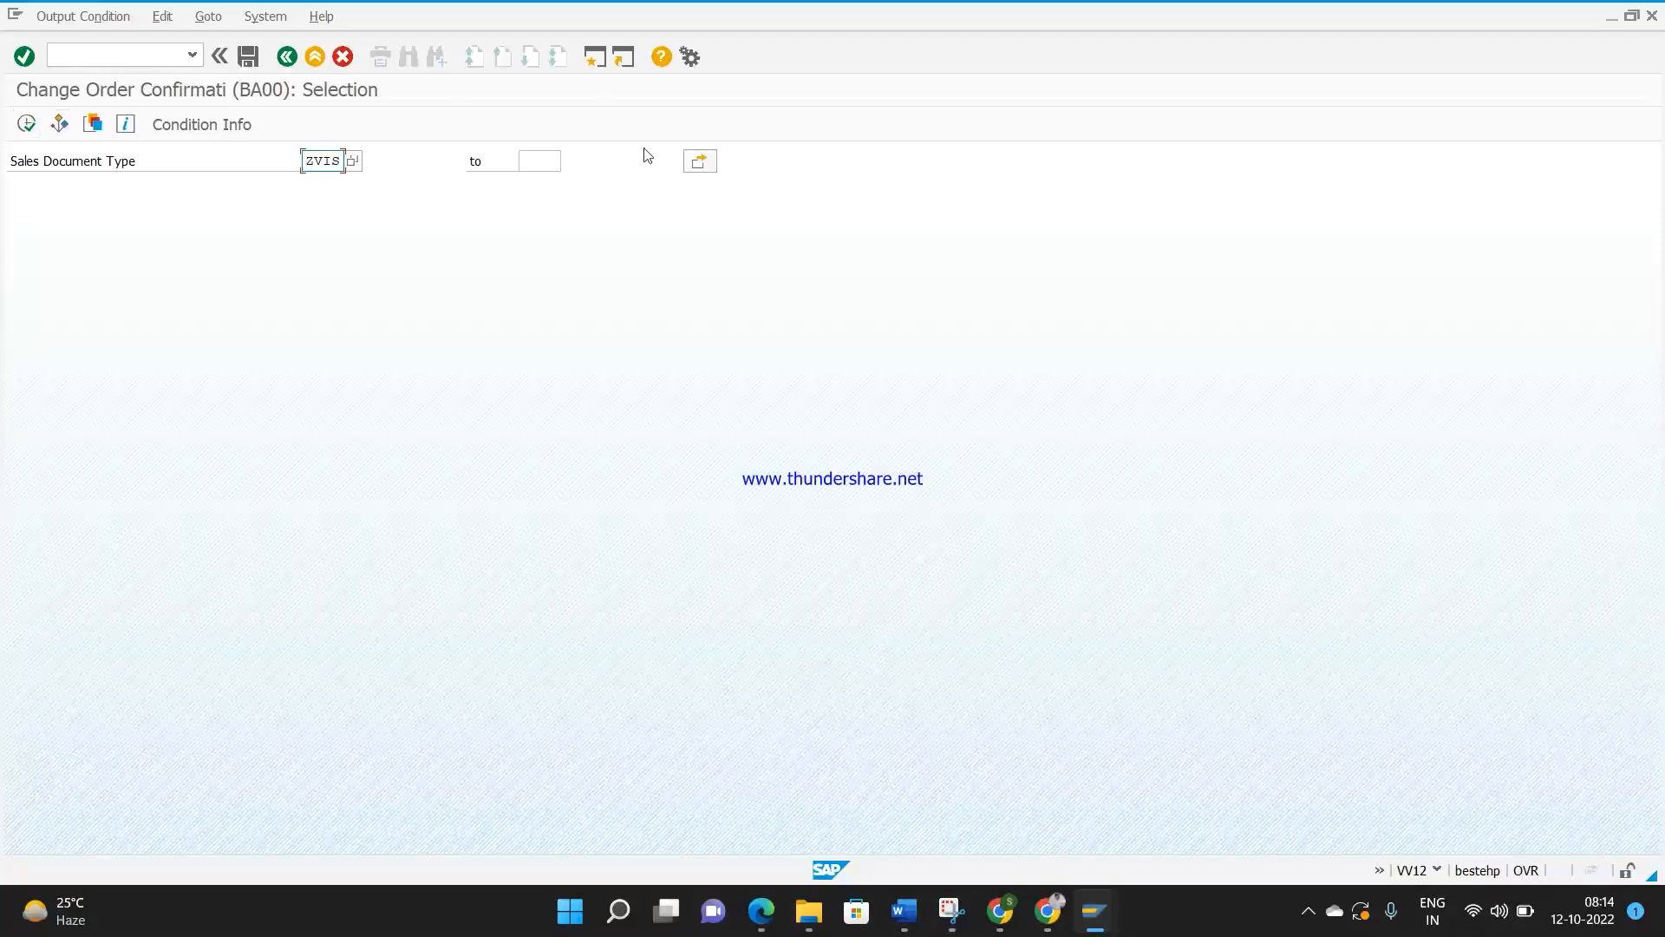
Step: Add ZASH as a second sales document type beside ZVIS and list the matching condition records
click(694, 170)
click(90, 313)
text(ZASH)
key(Return)
click(399, 541)
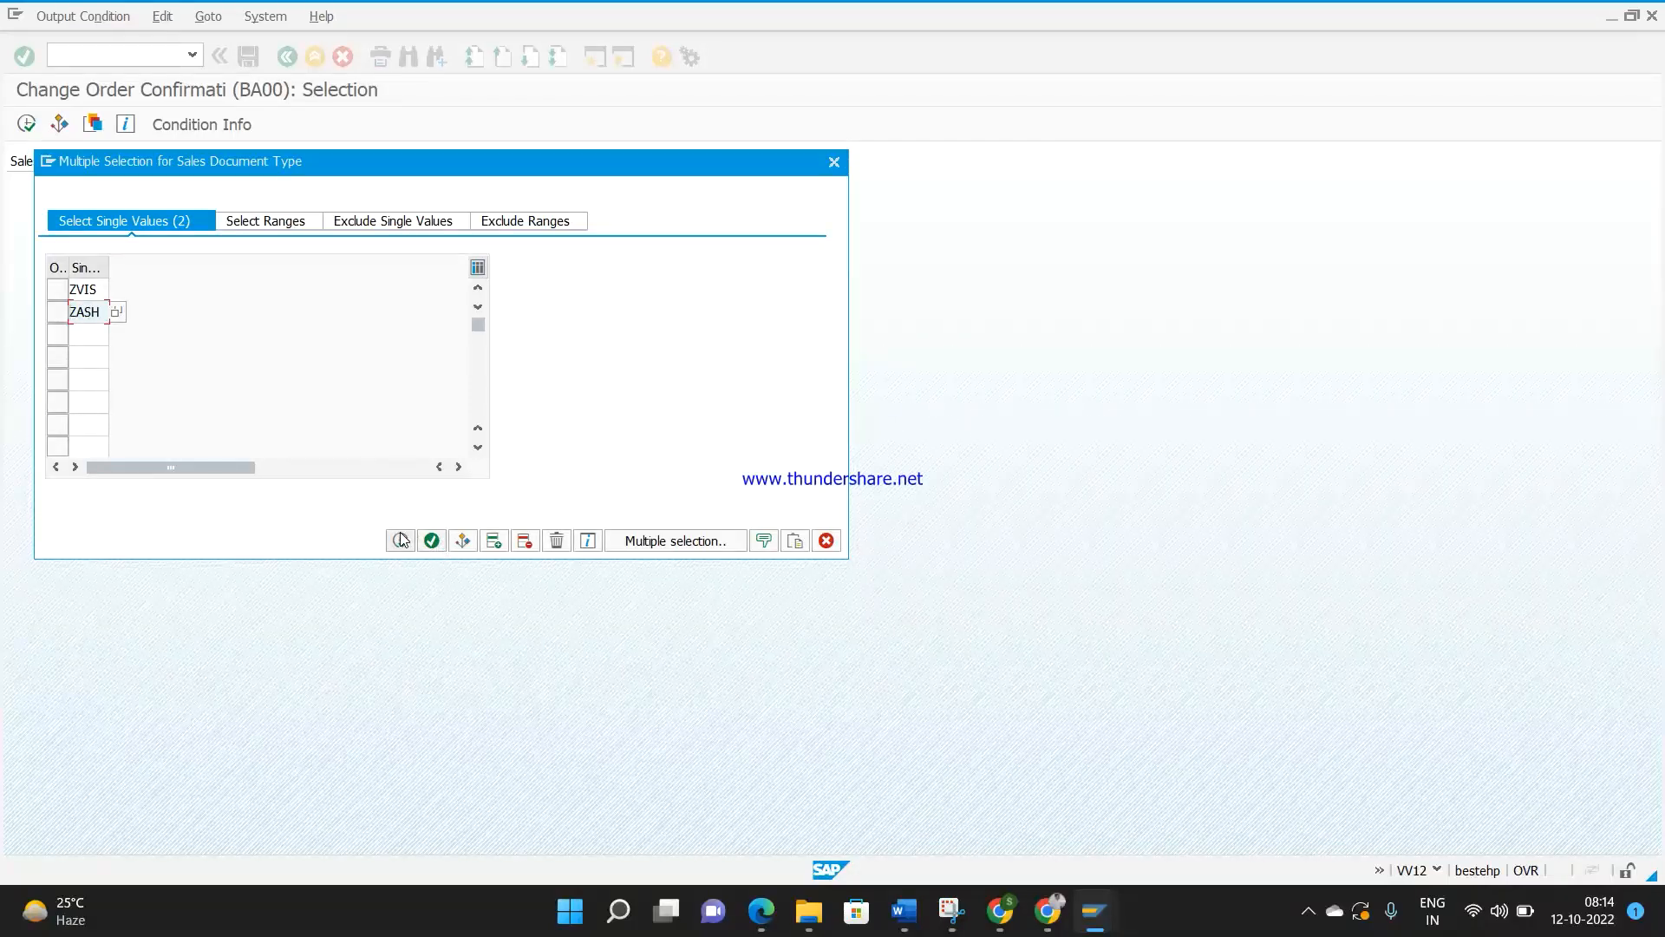
click(26, 125)
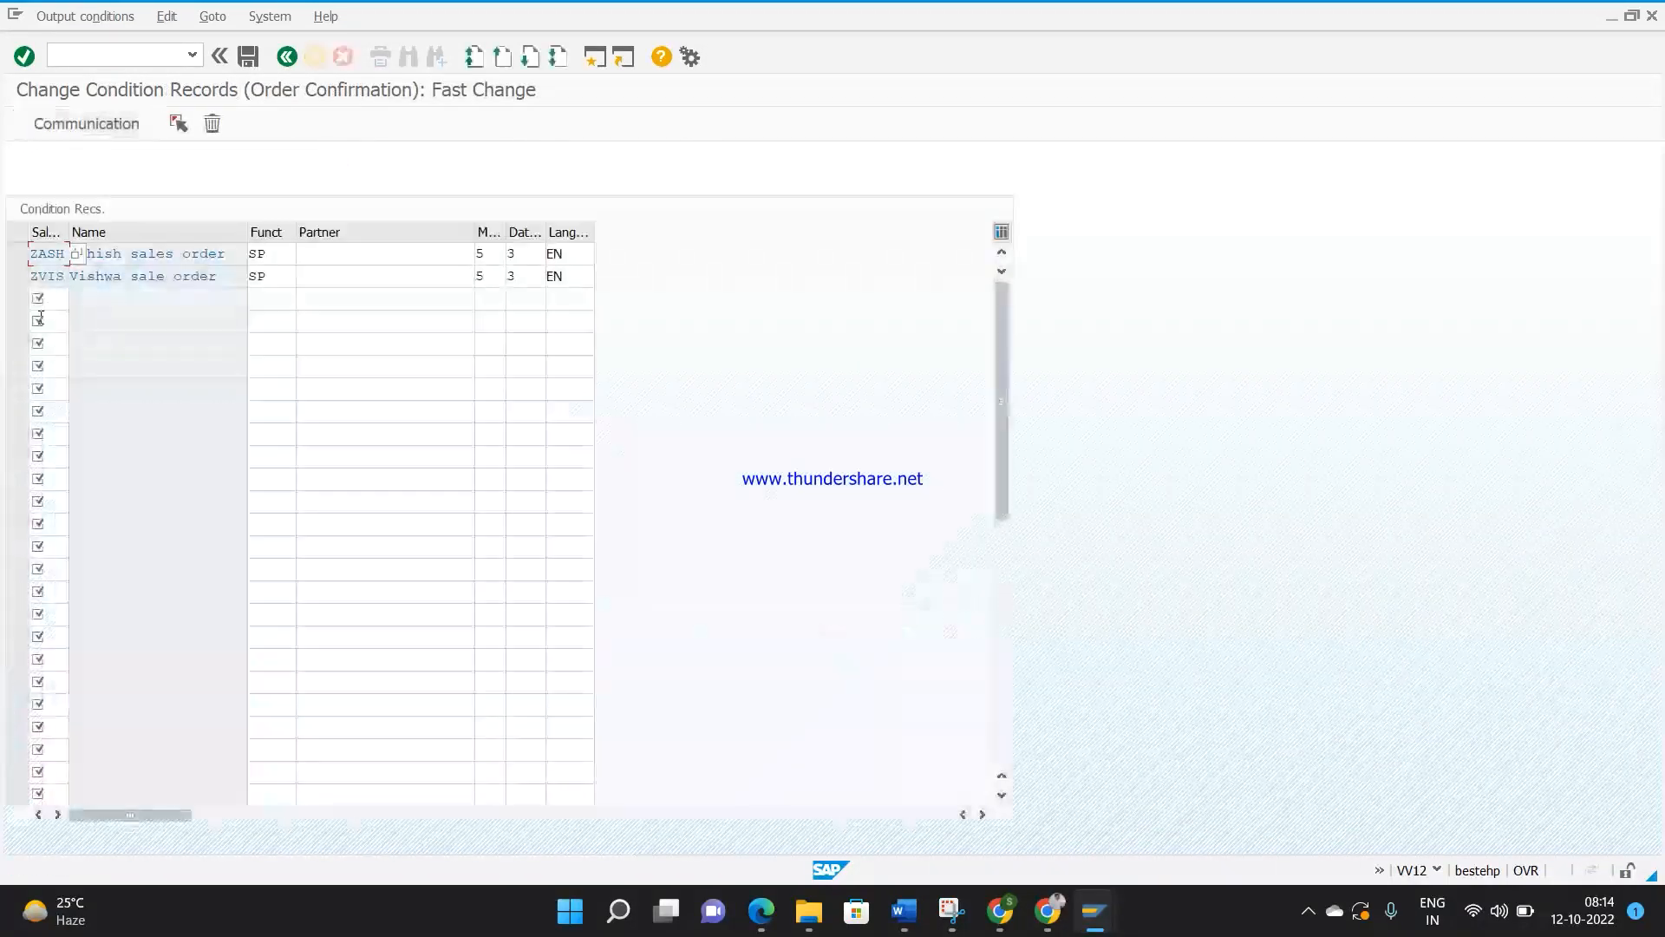
Step: Check the communication settings of the ZASH condition record and return to the record list
click(17, 253)
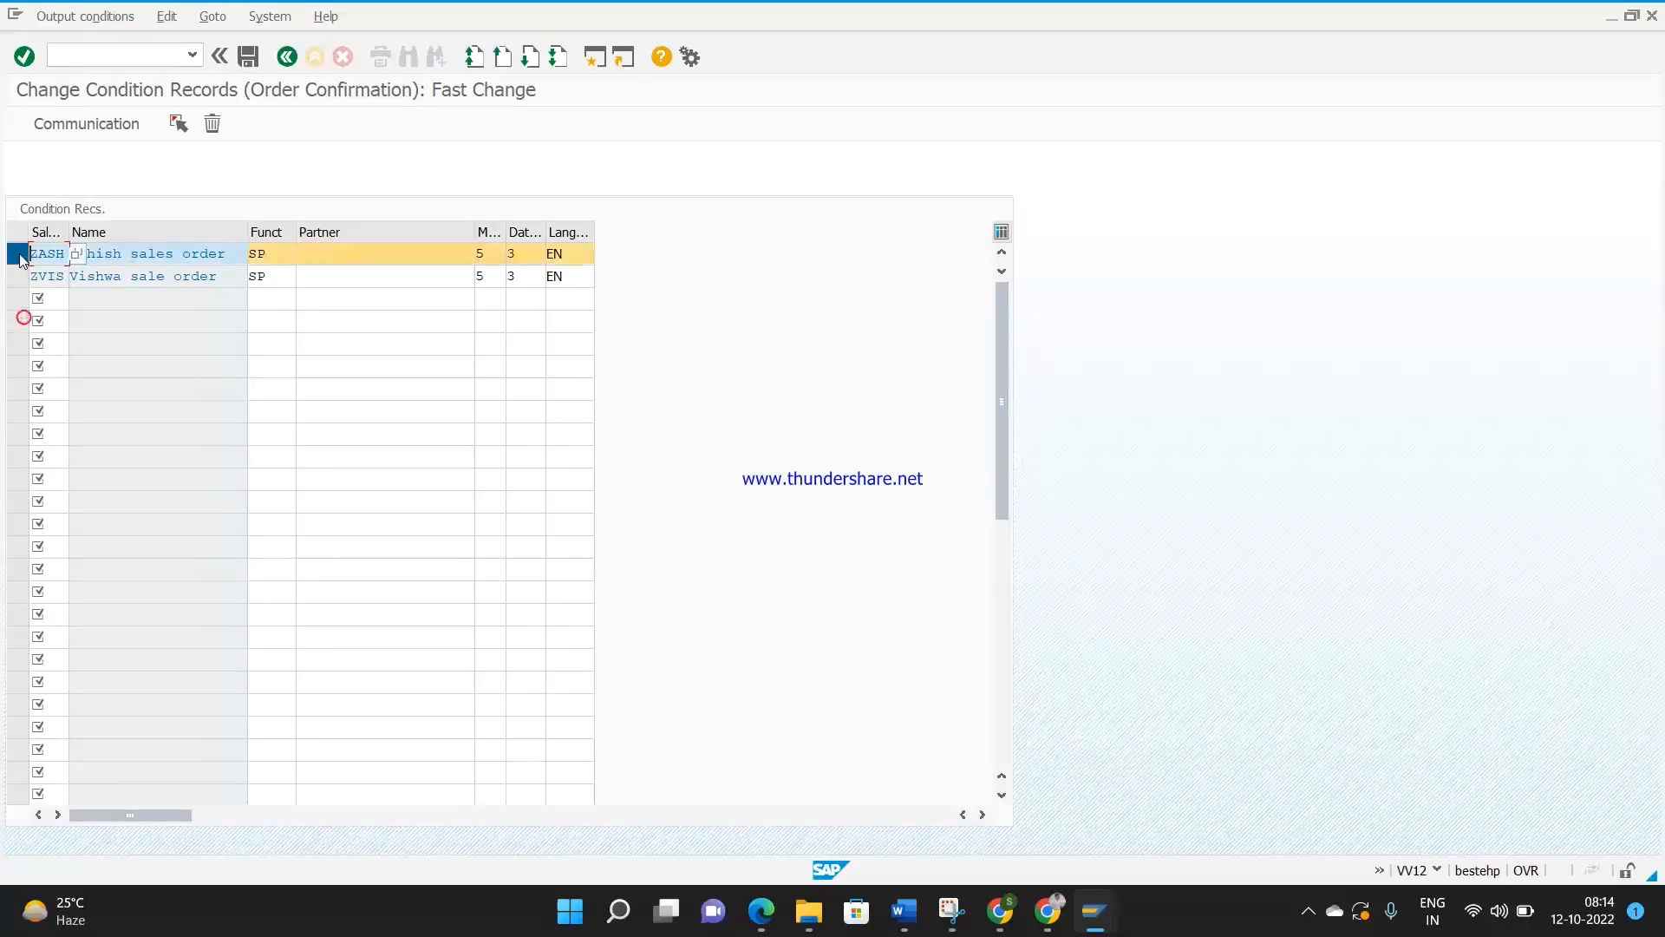
click(52, 126)
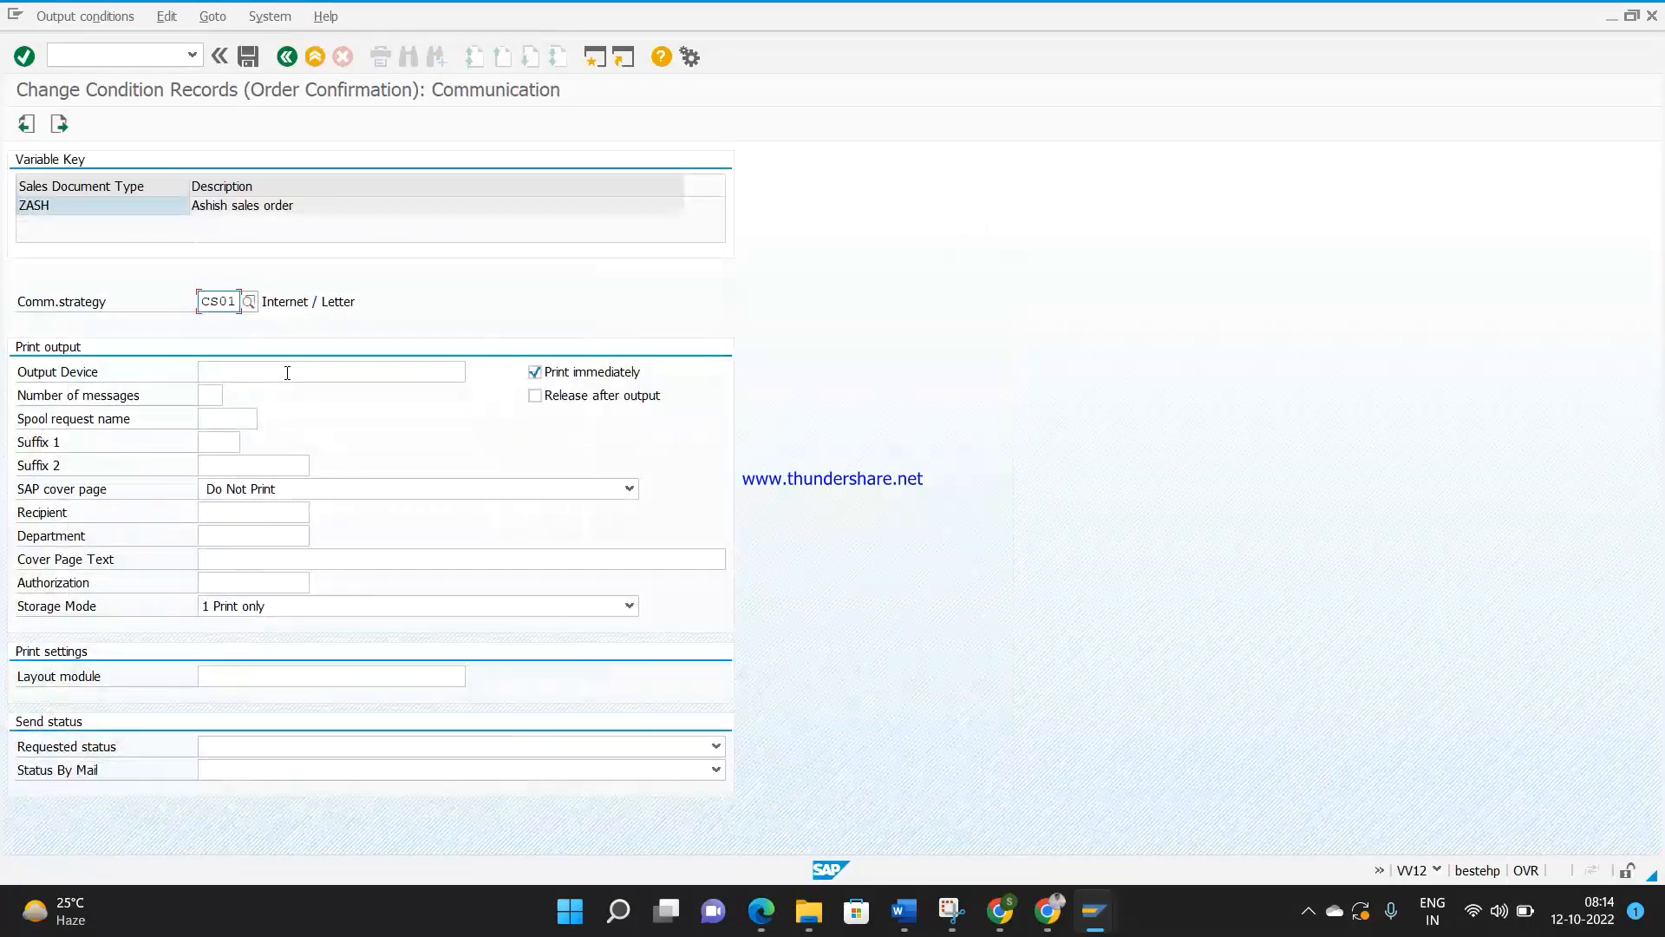
key(F3)
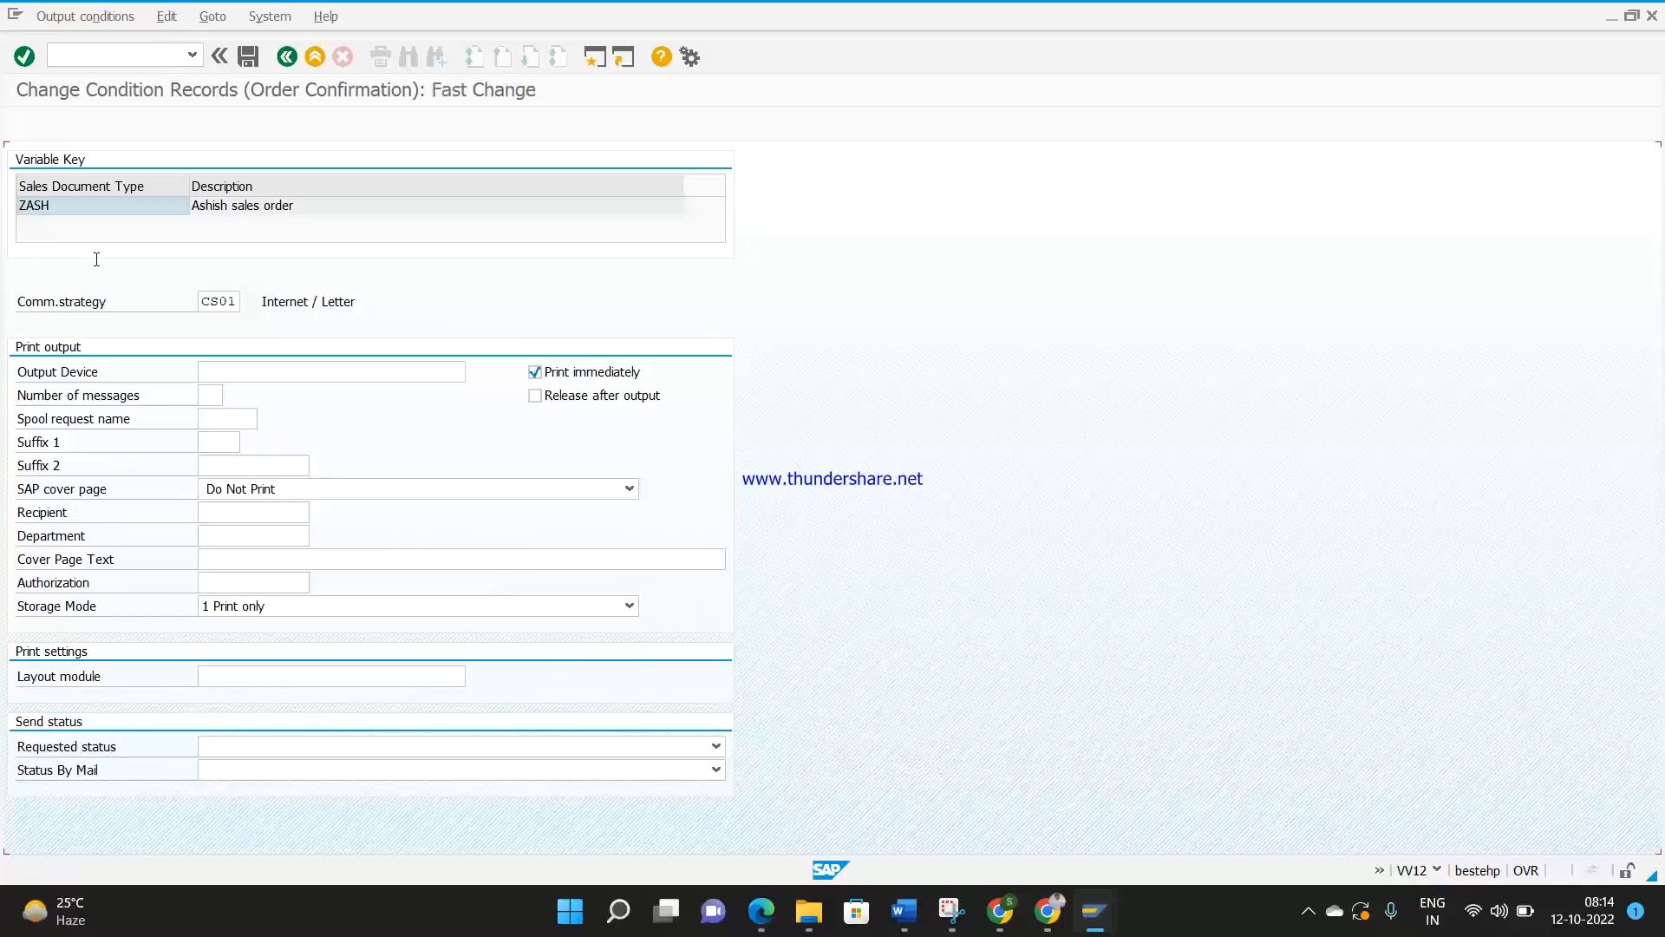
Step: Set the ZVIS record's communication strategy to CS01, save, and return to the BA00 output type entry
click(90, 123)
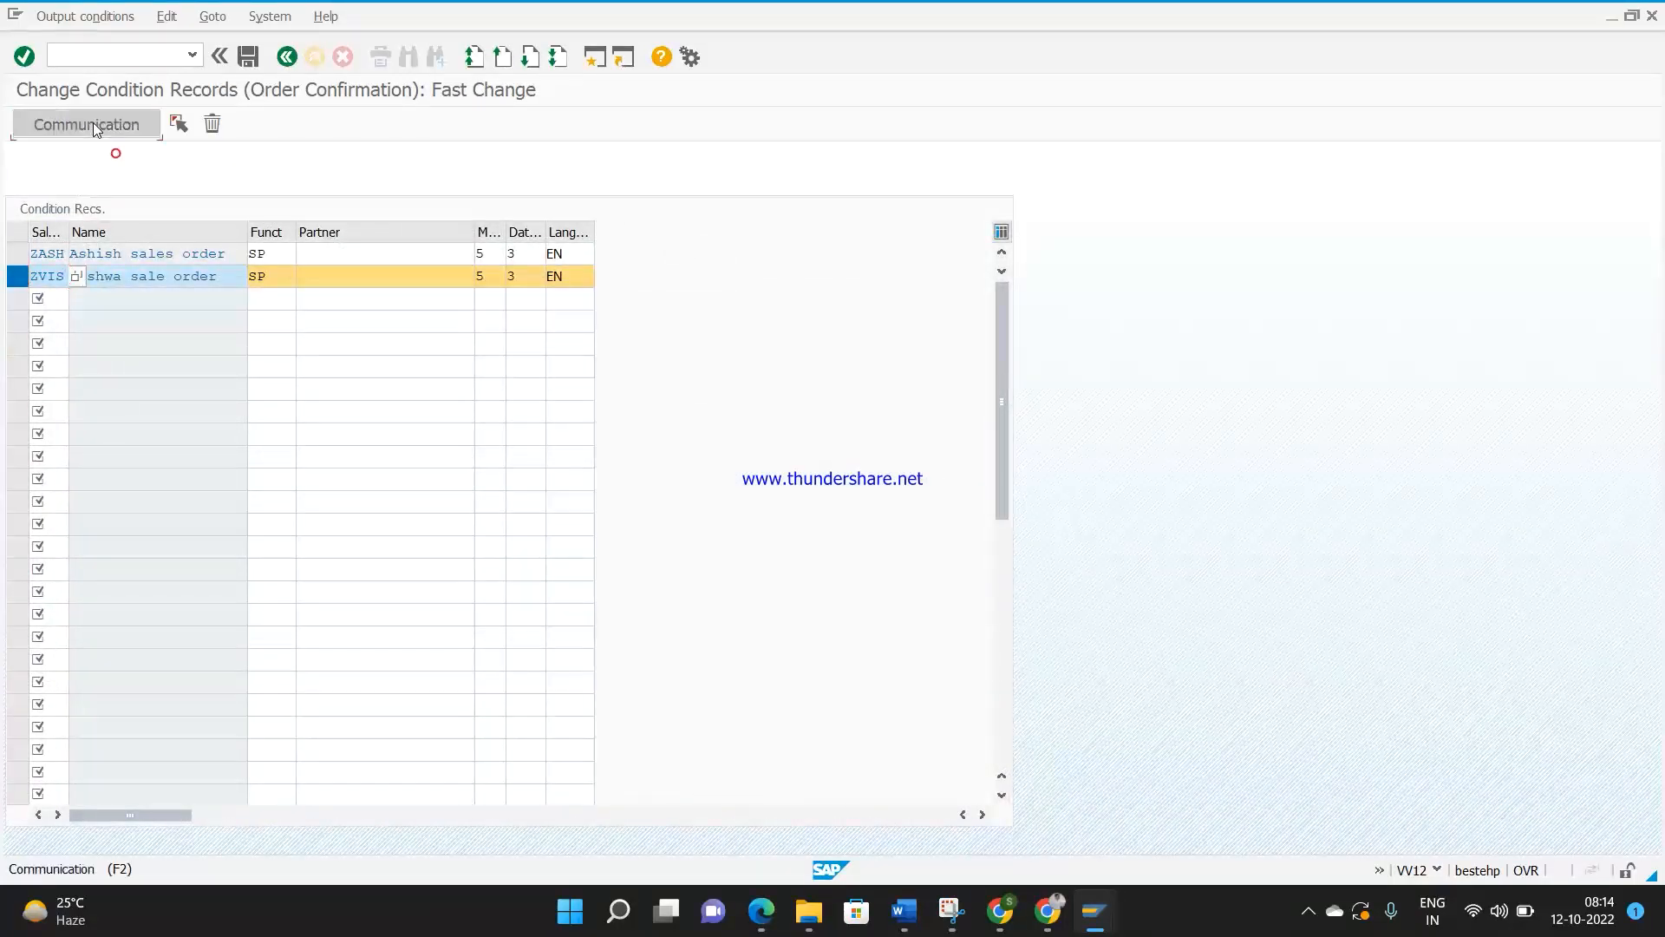
text(cs01)
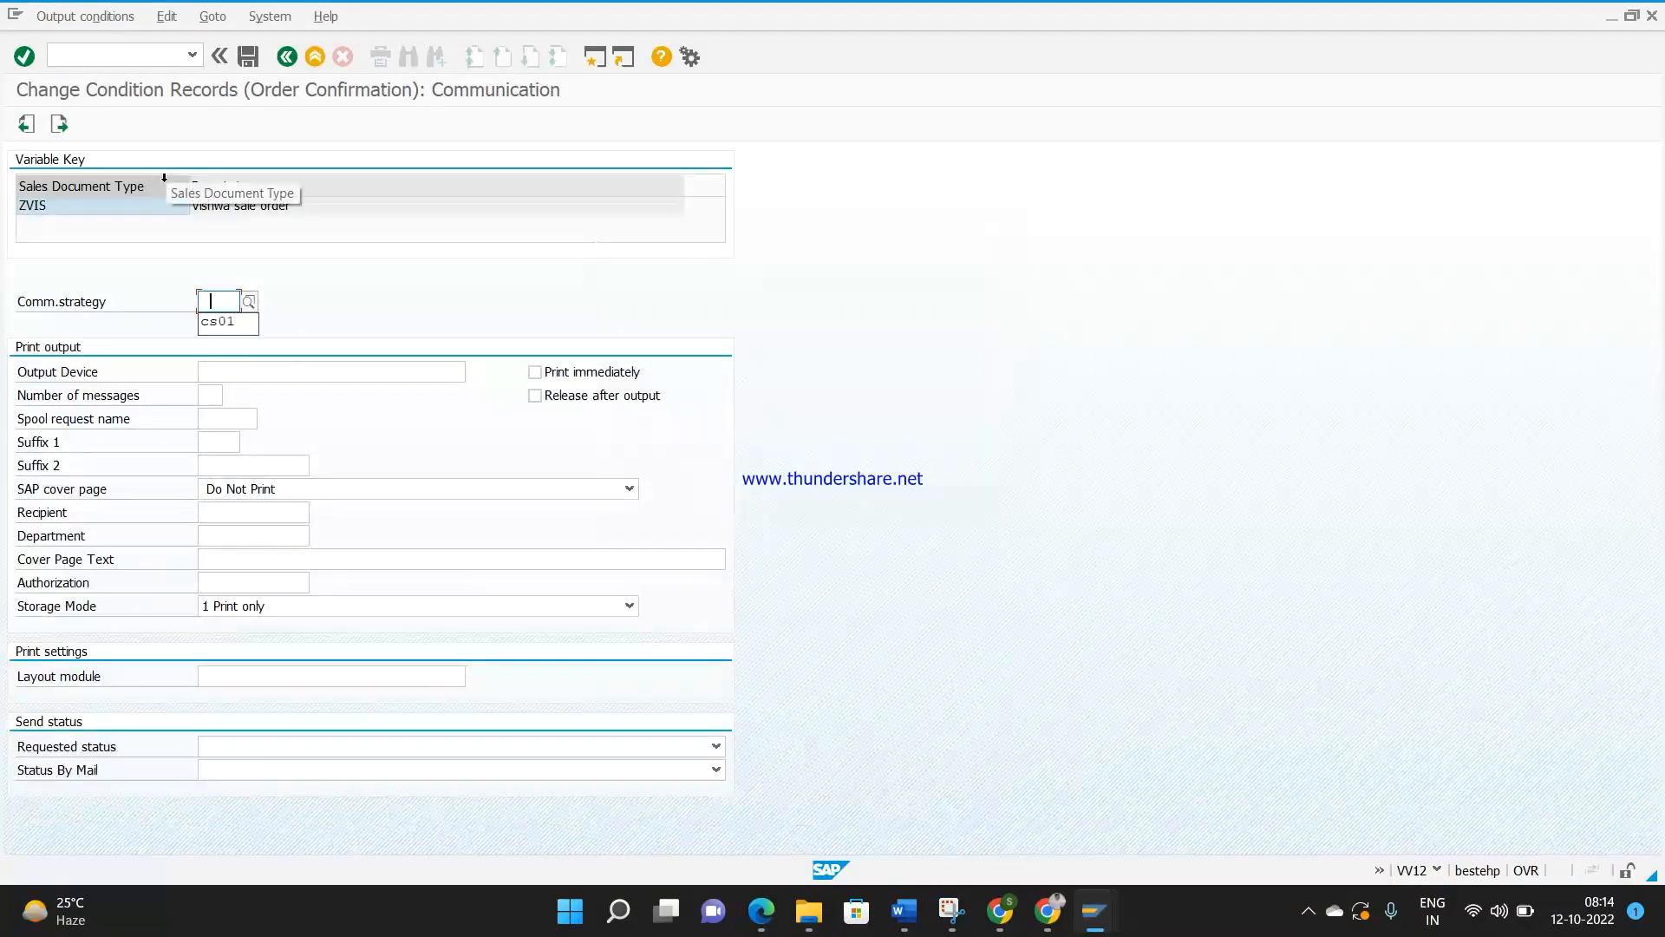
click(249, 57)
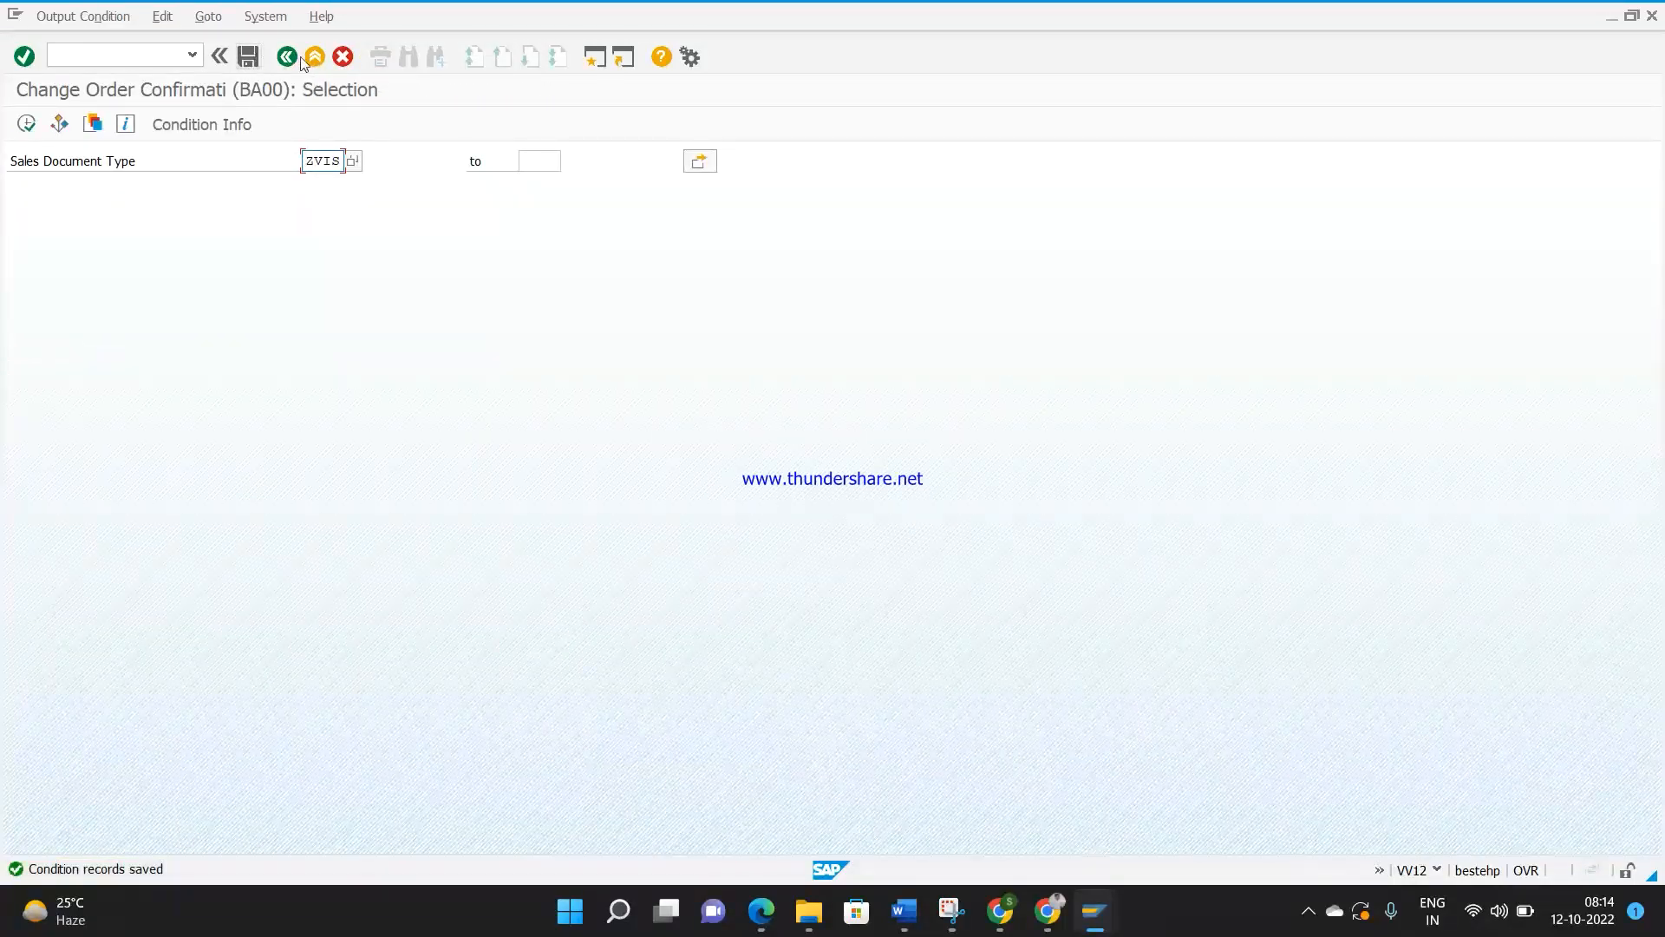
click(287, 57)
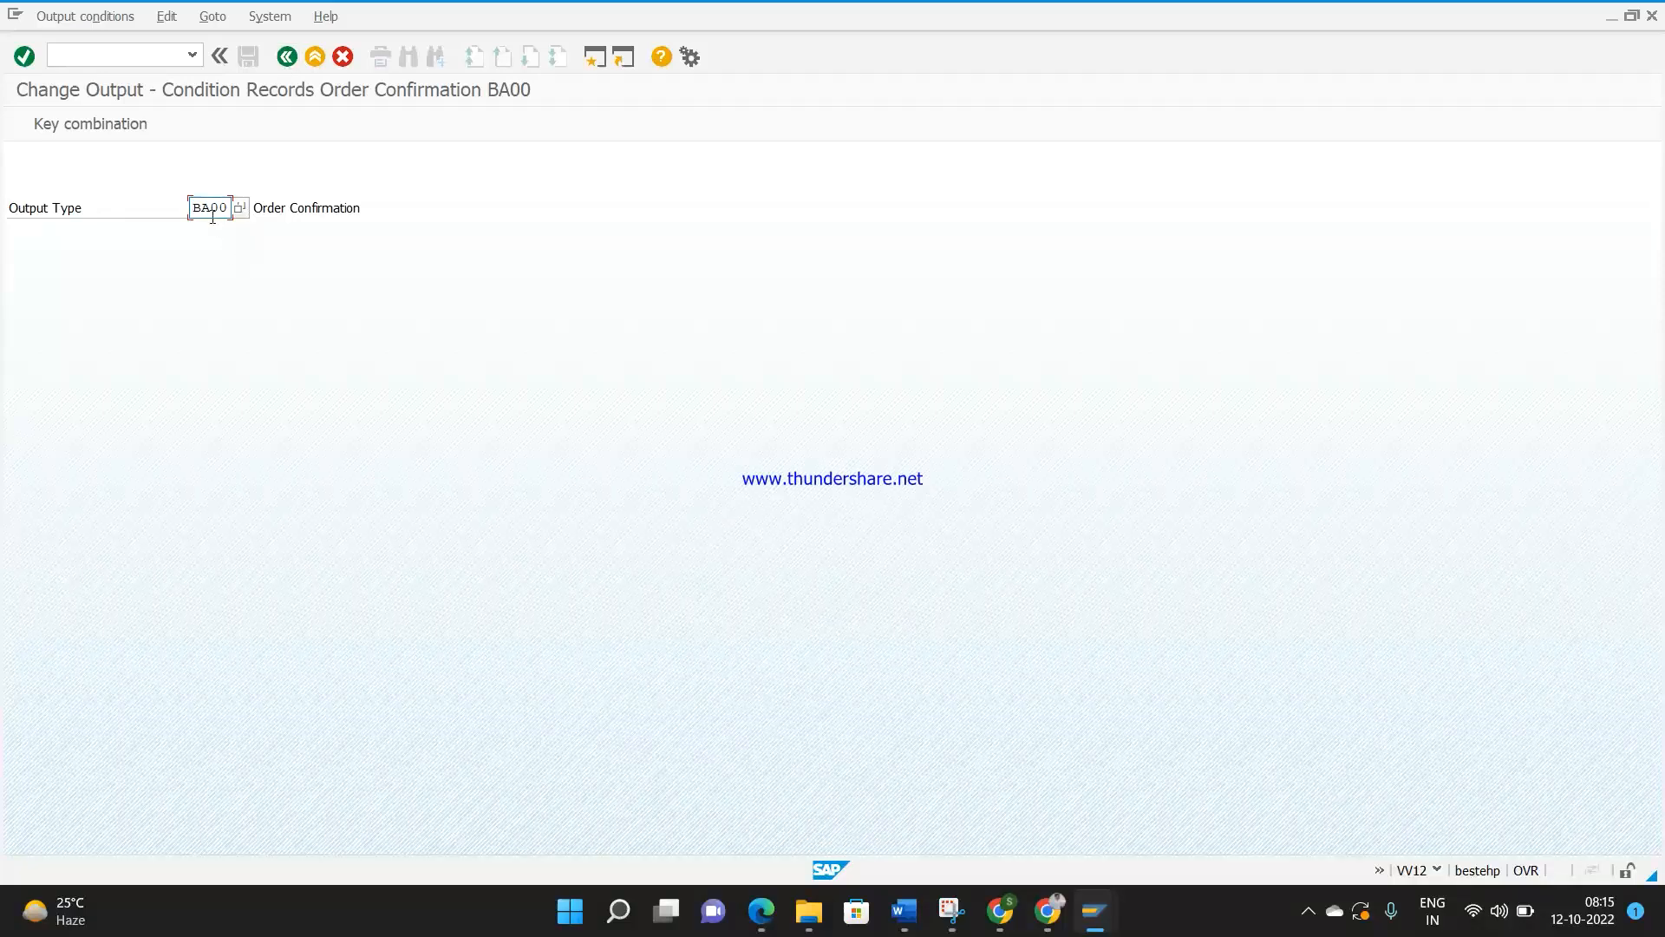
drag(195, 209, 223, 207)
Step: Start transaction VA01 and enter ZVIS as the order type
click(104, 55)
text(/nva01)
key(Return)
text(zvis)
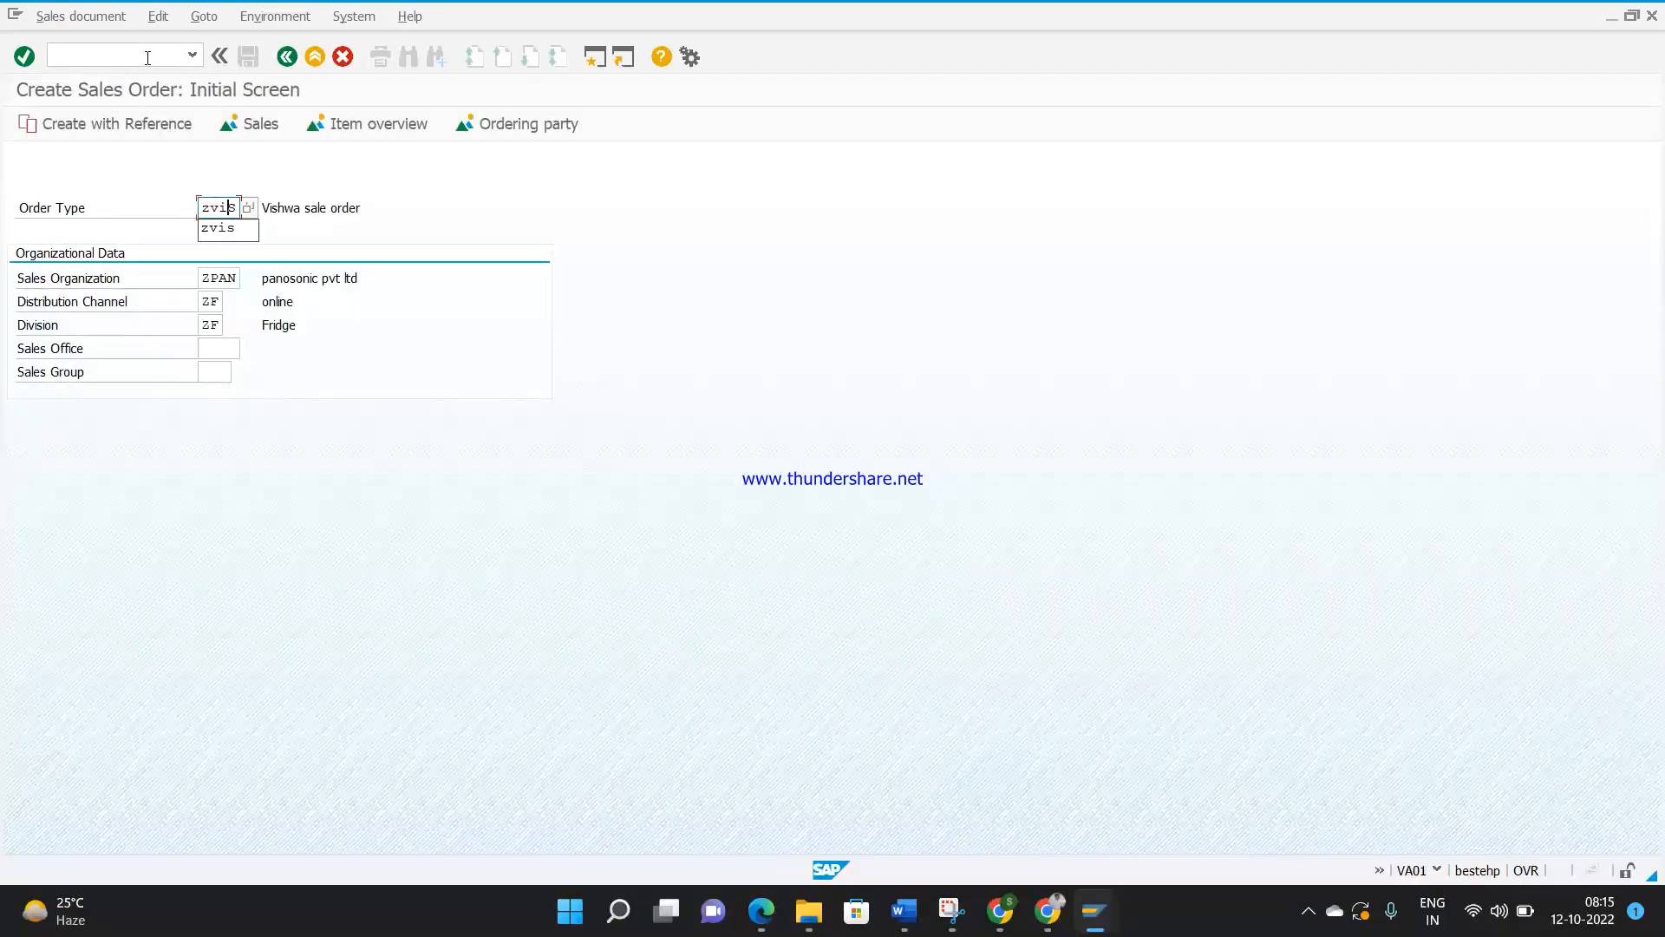
Step: Set sales organization ZVIS, distribution channel 77 and division 77, and open the new order's overview
key(Tab)
text(zvi)
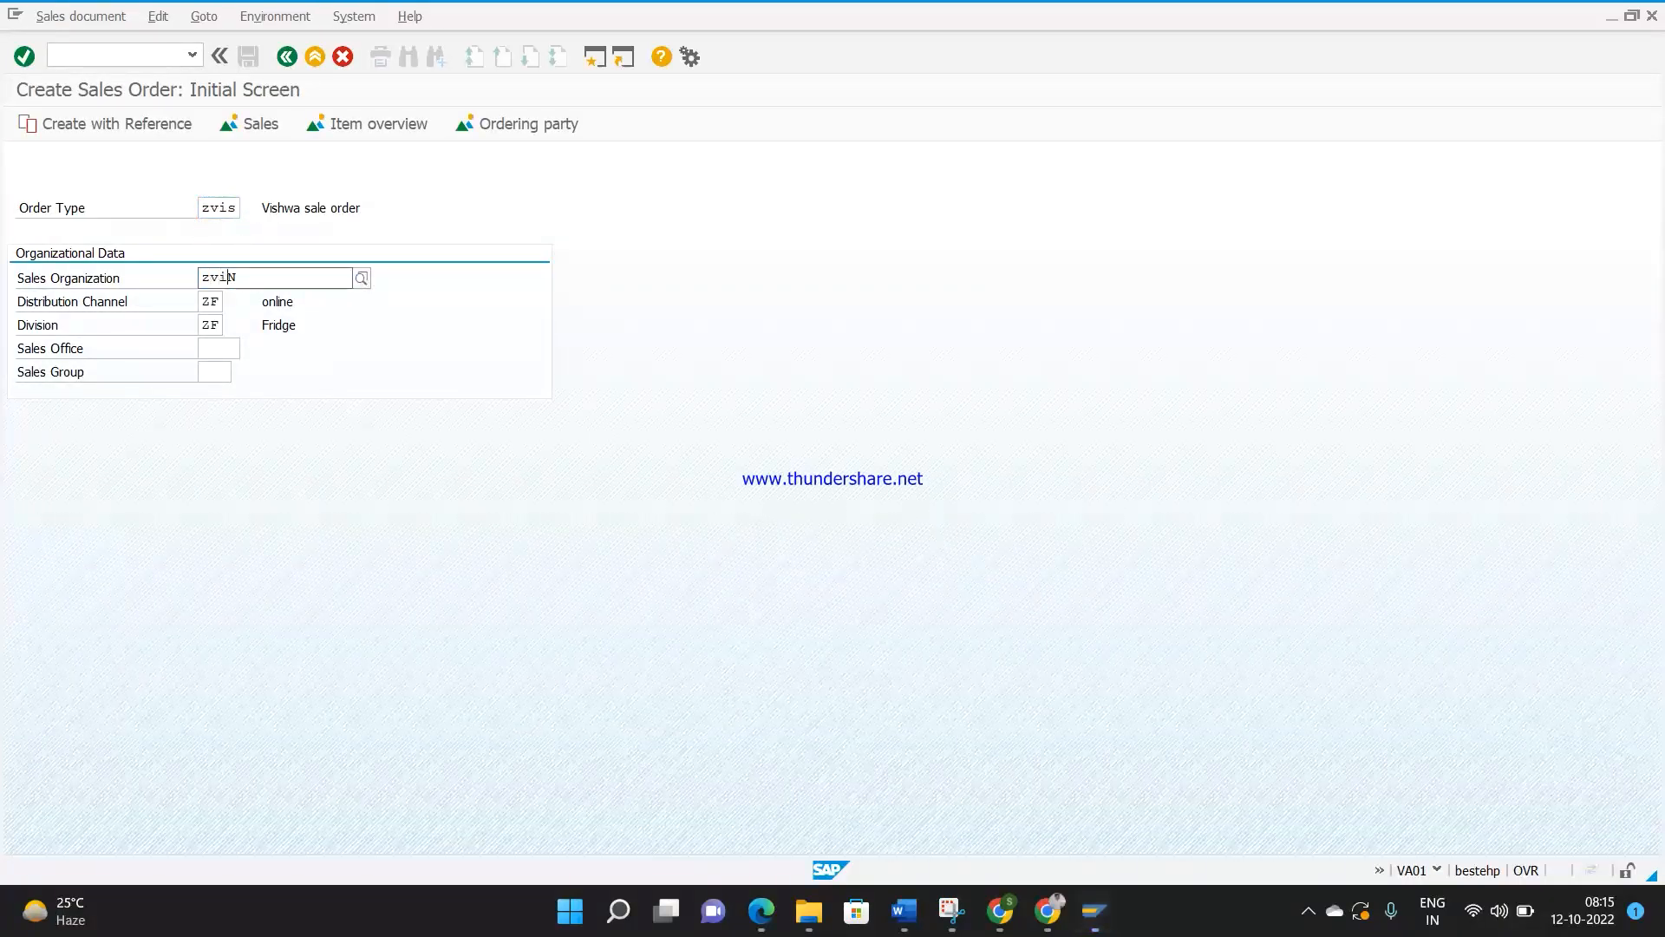
key(Escape)
key(Tab)
key(shift+Tab)
text(zvis)
key(Tab)
text(77)
key(Tab)
text(77)
key(Return)
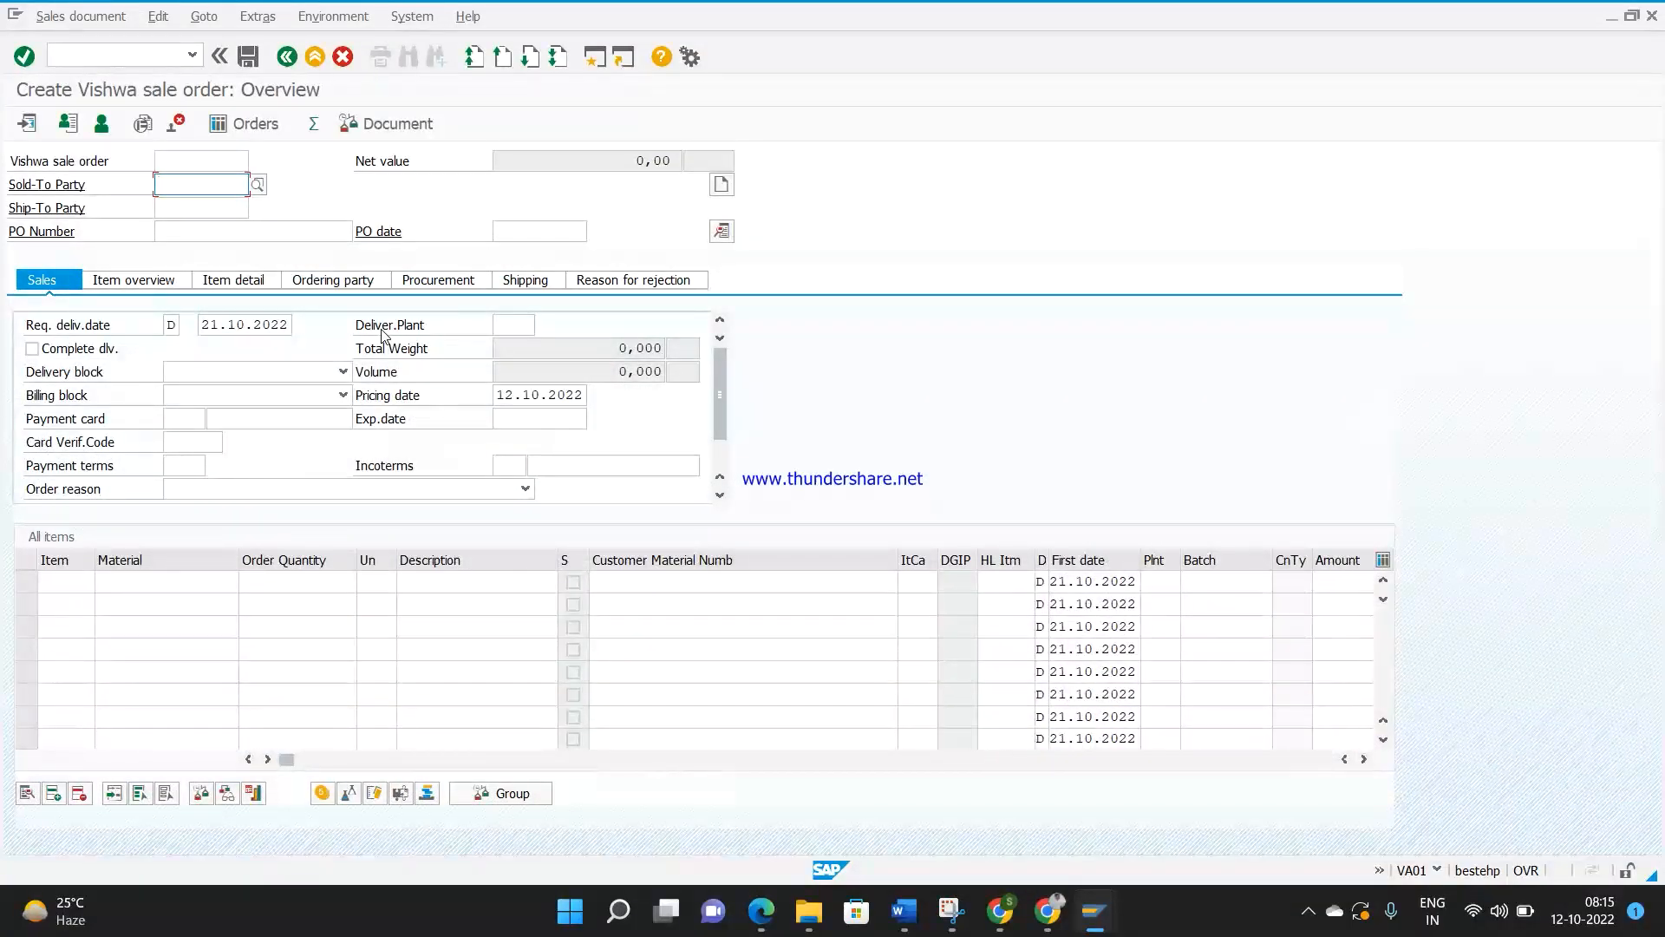
Step: Enter the customer number as both sold-to and ship-to party, and fill in the purchase order number
click(373, 334)
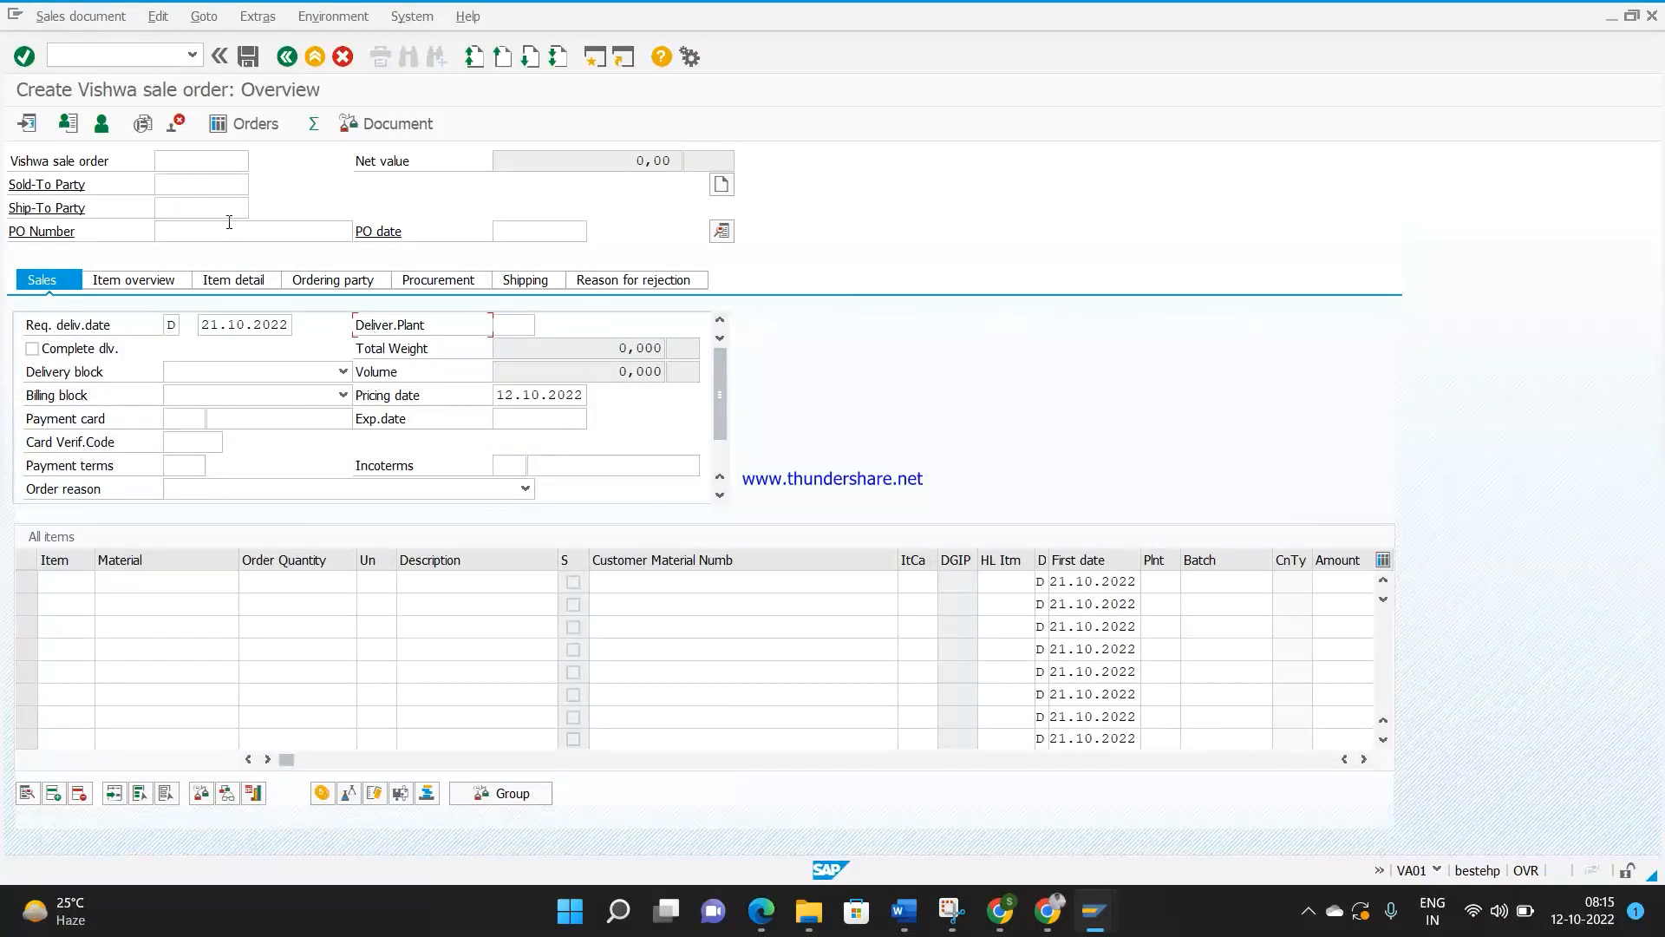
click(221, 184)
text(319)
key(Return)
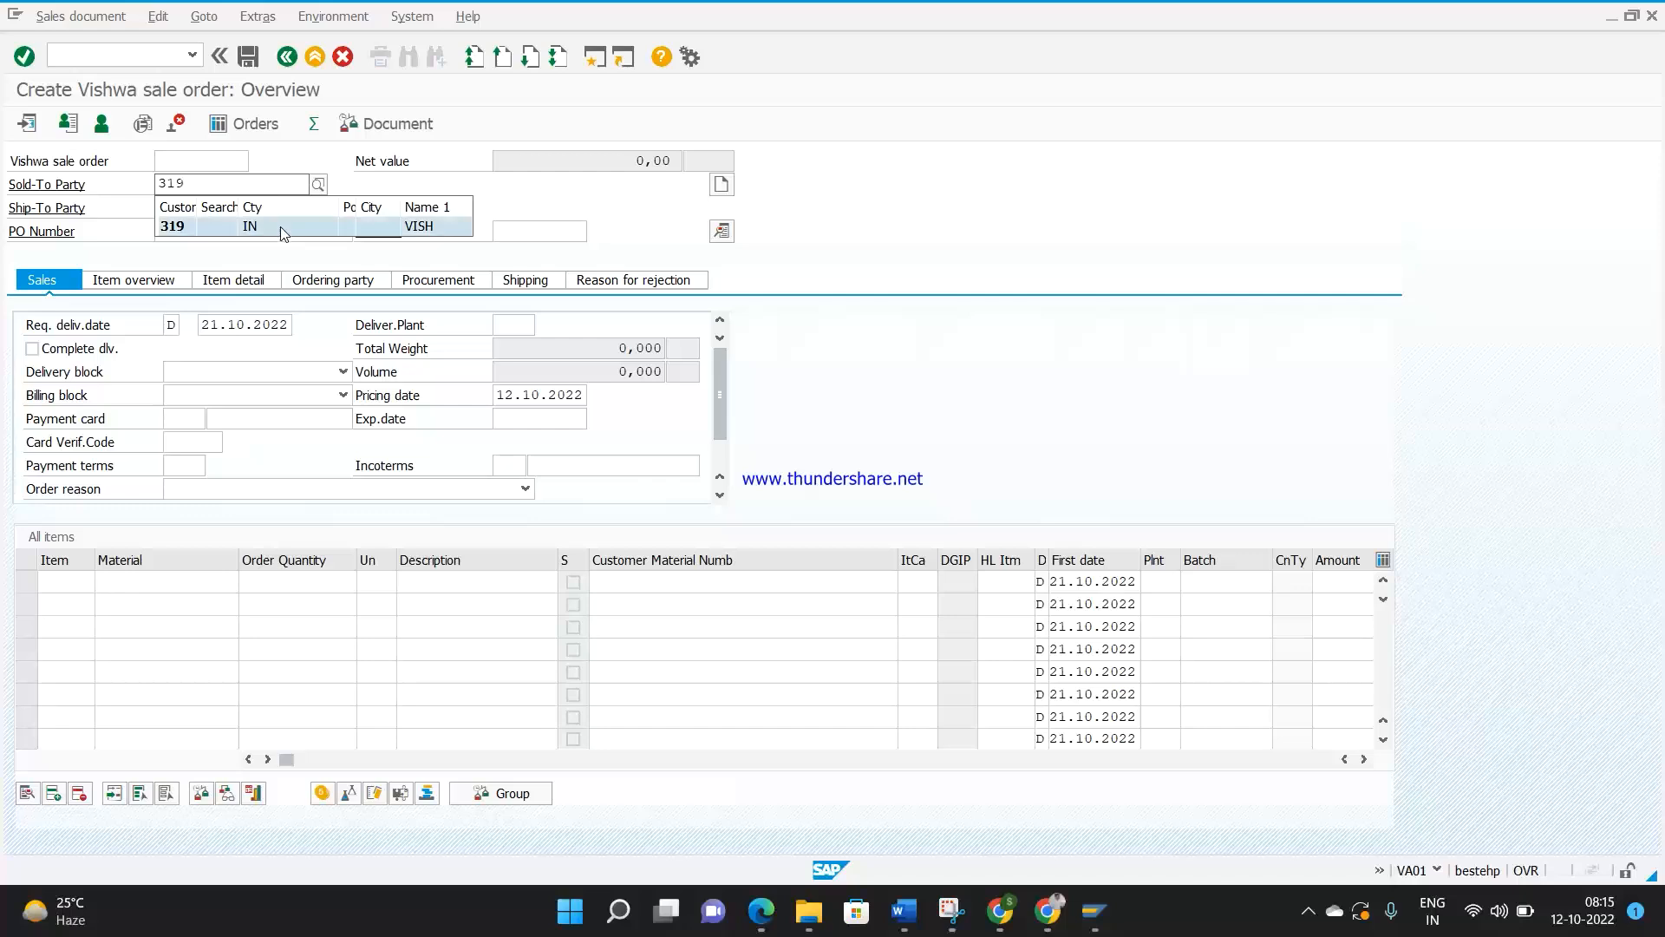
click(245, 228)
click(230, 207)
text(319)
key(Return)
click(239, 231)
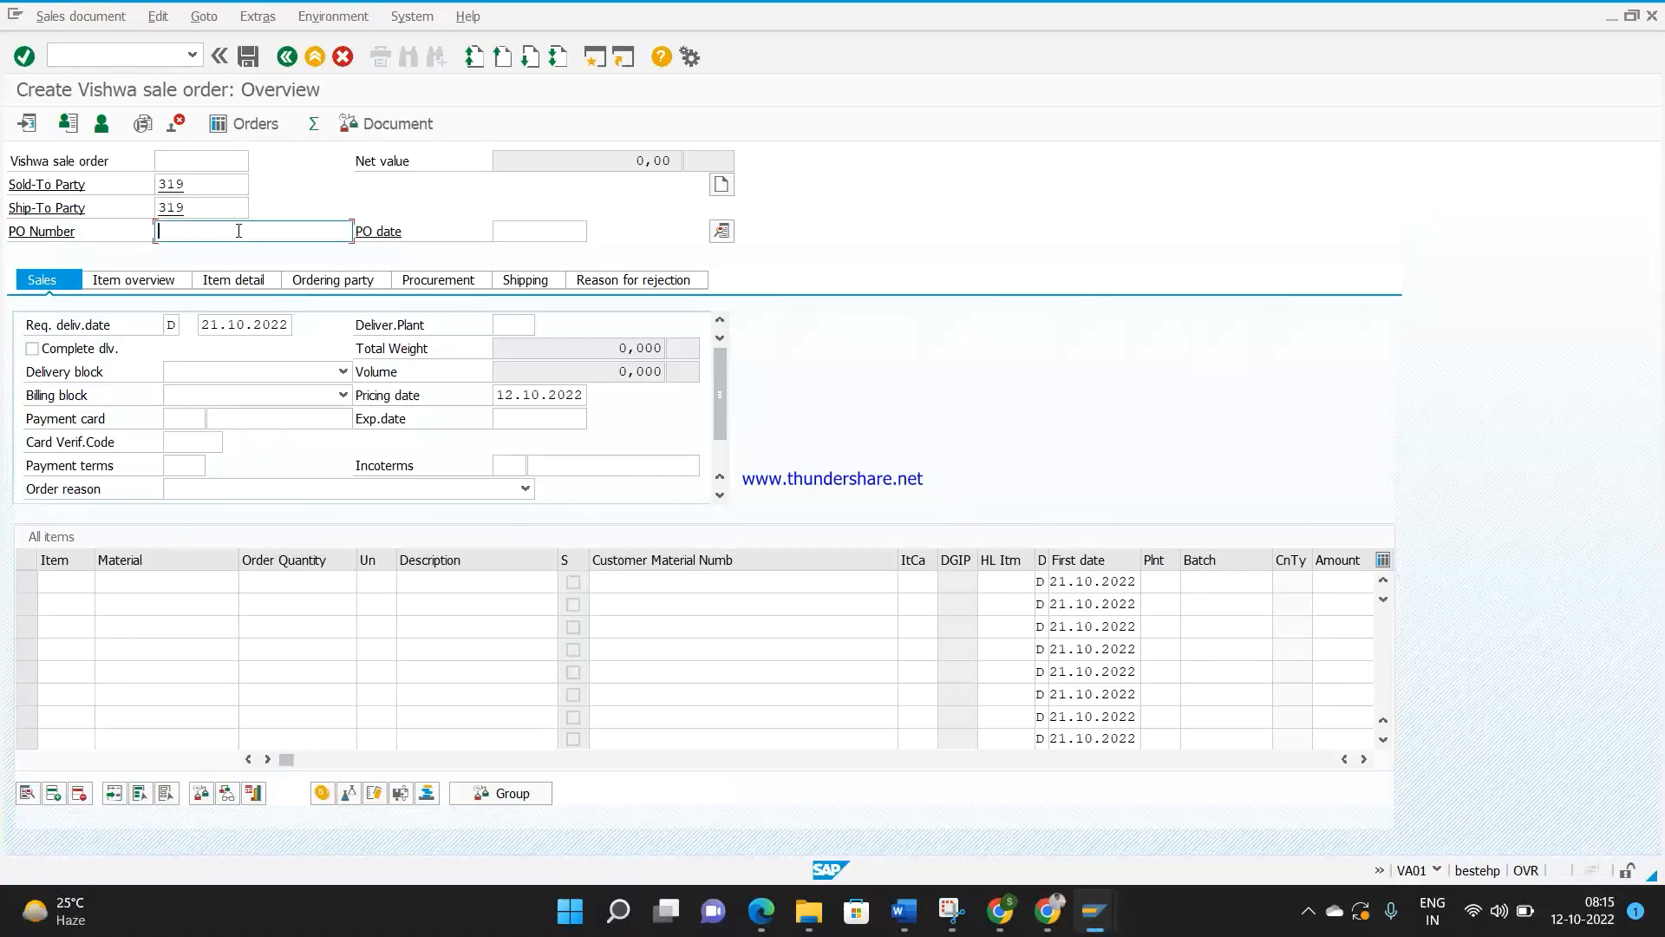
text(wwwwww)
key(Return)
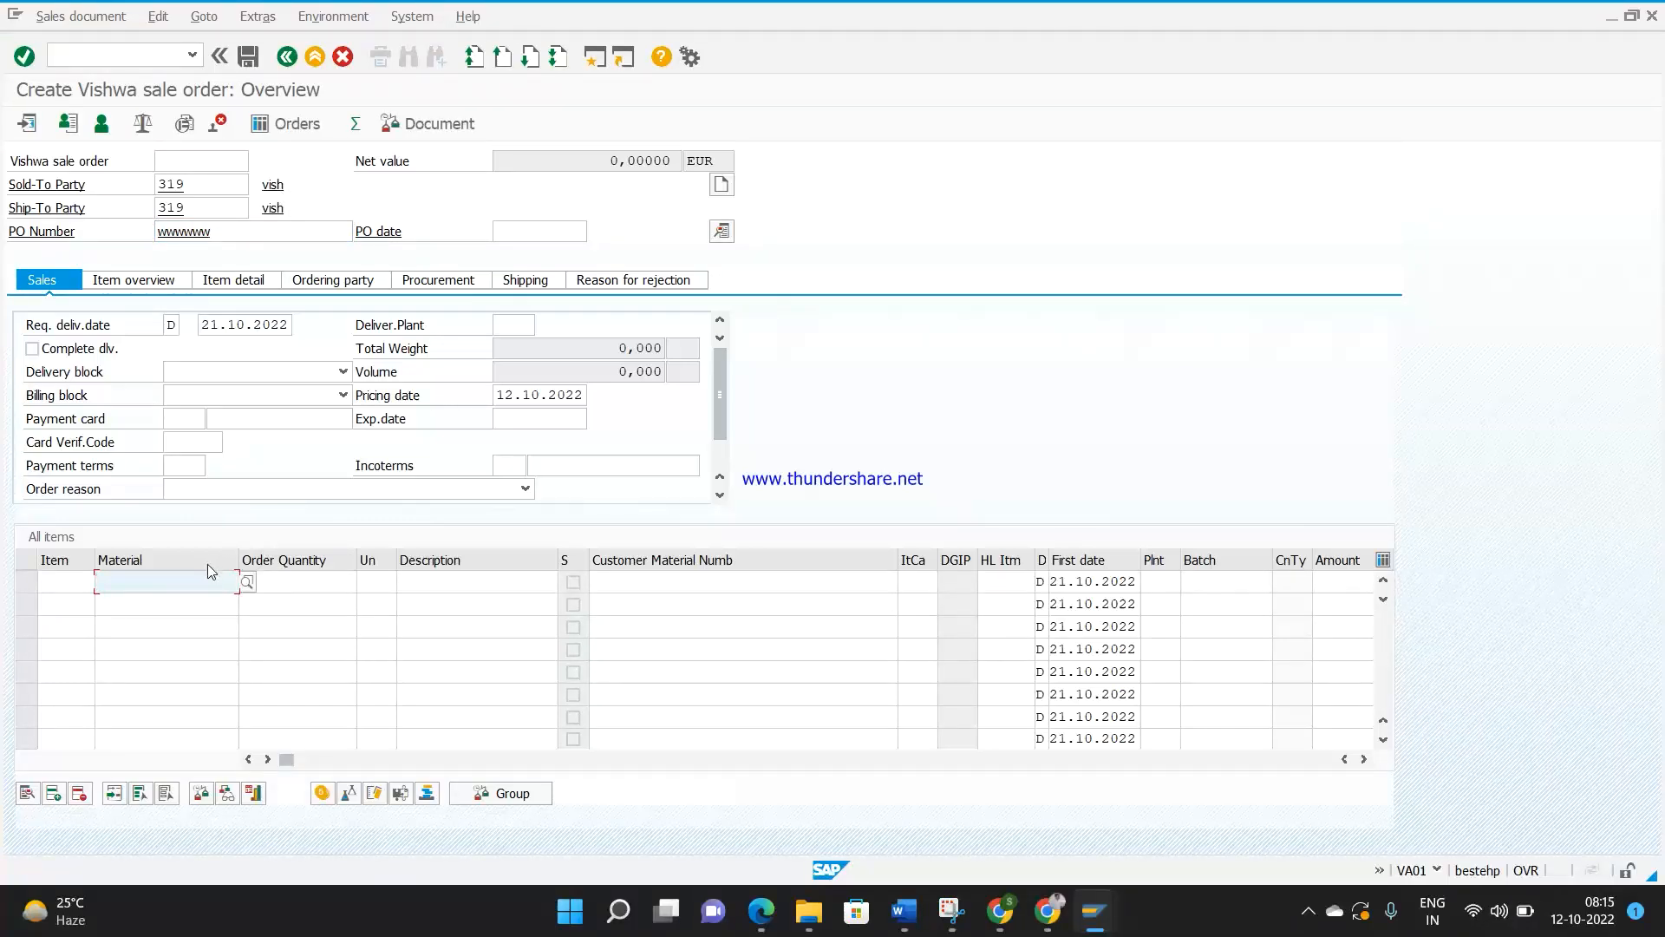
Step: Try to enter material 70 with order quantity 1 as the first order item
text(53)
key(Return)
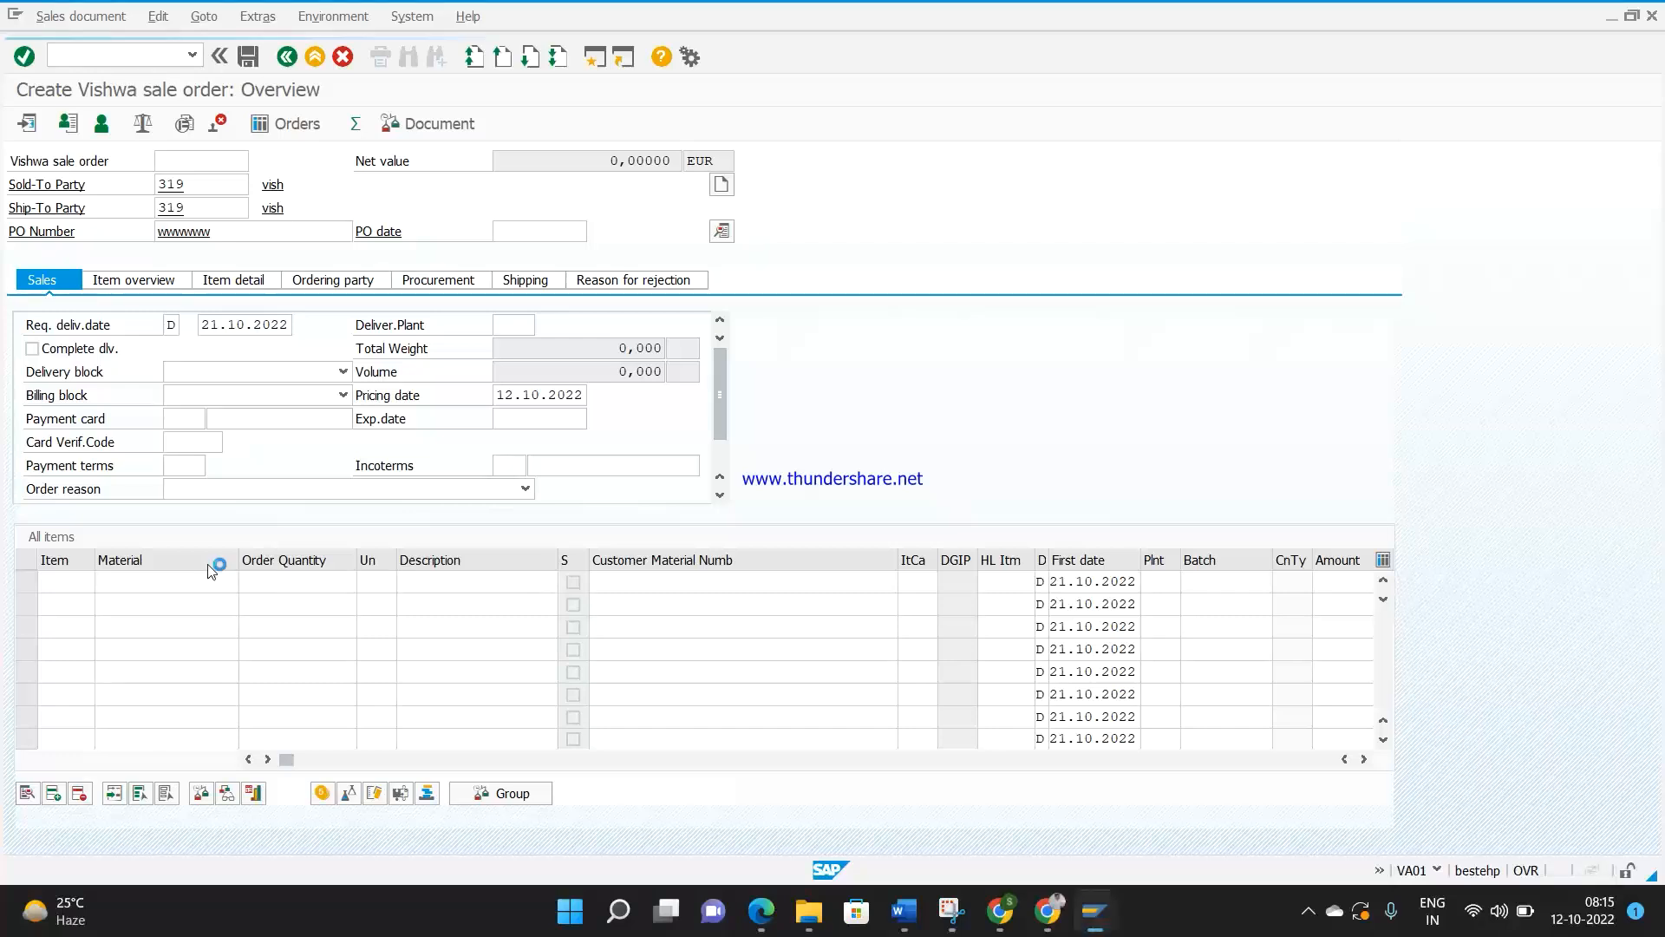
key(Tab)
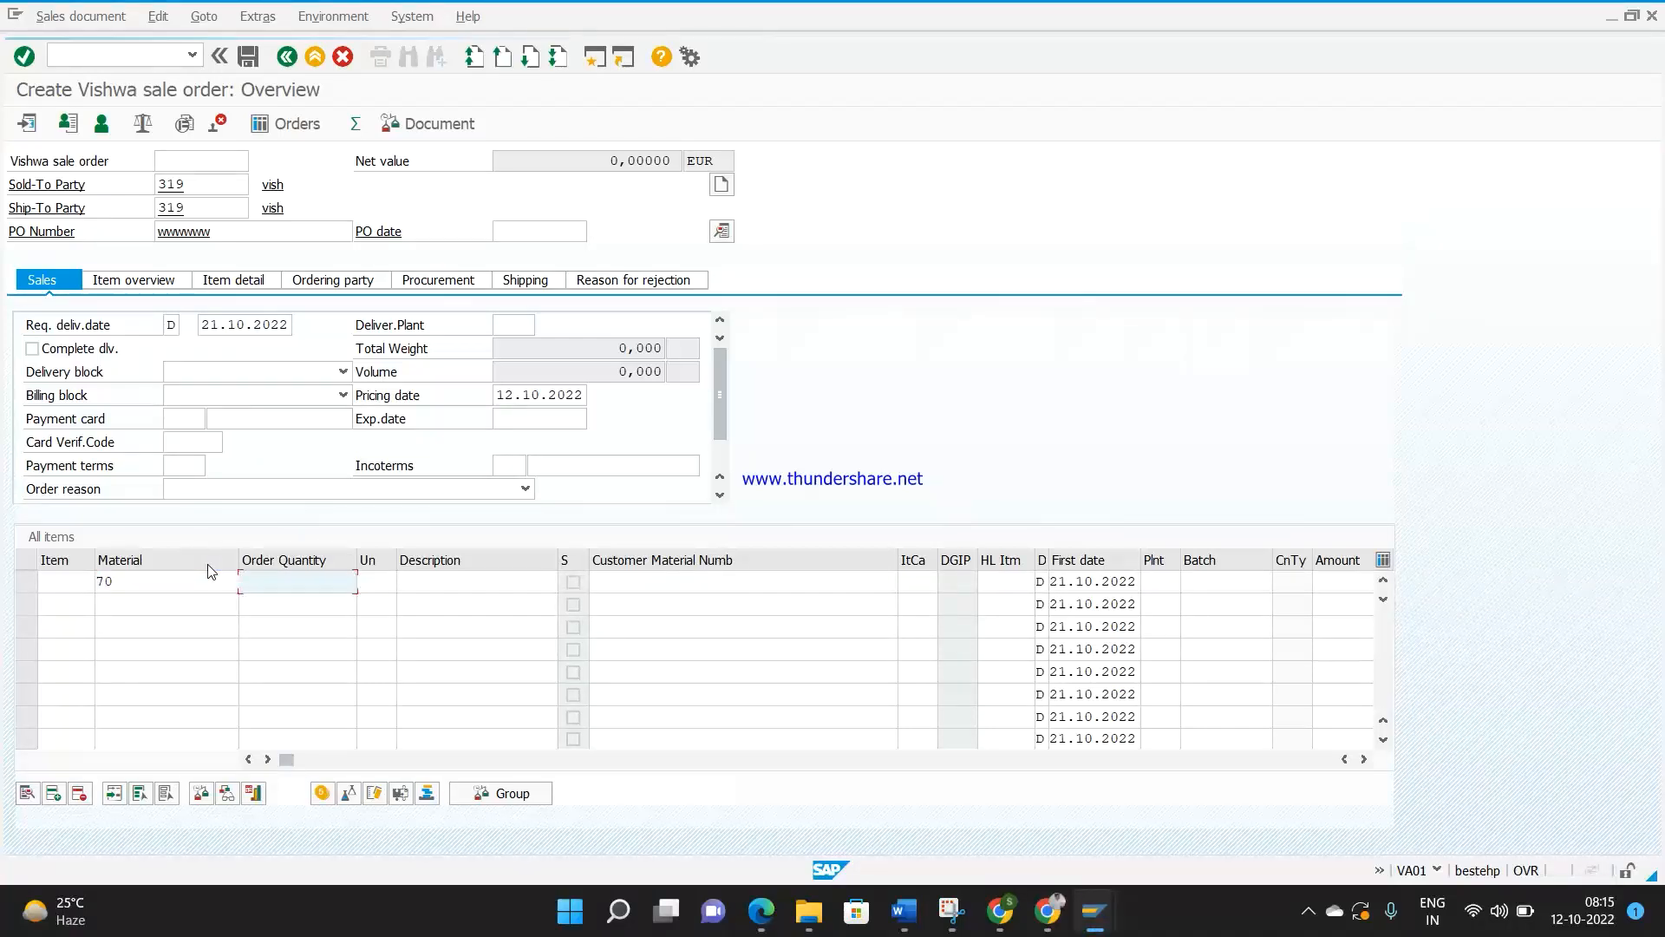
text(1)
key(Return)
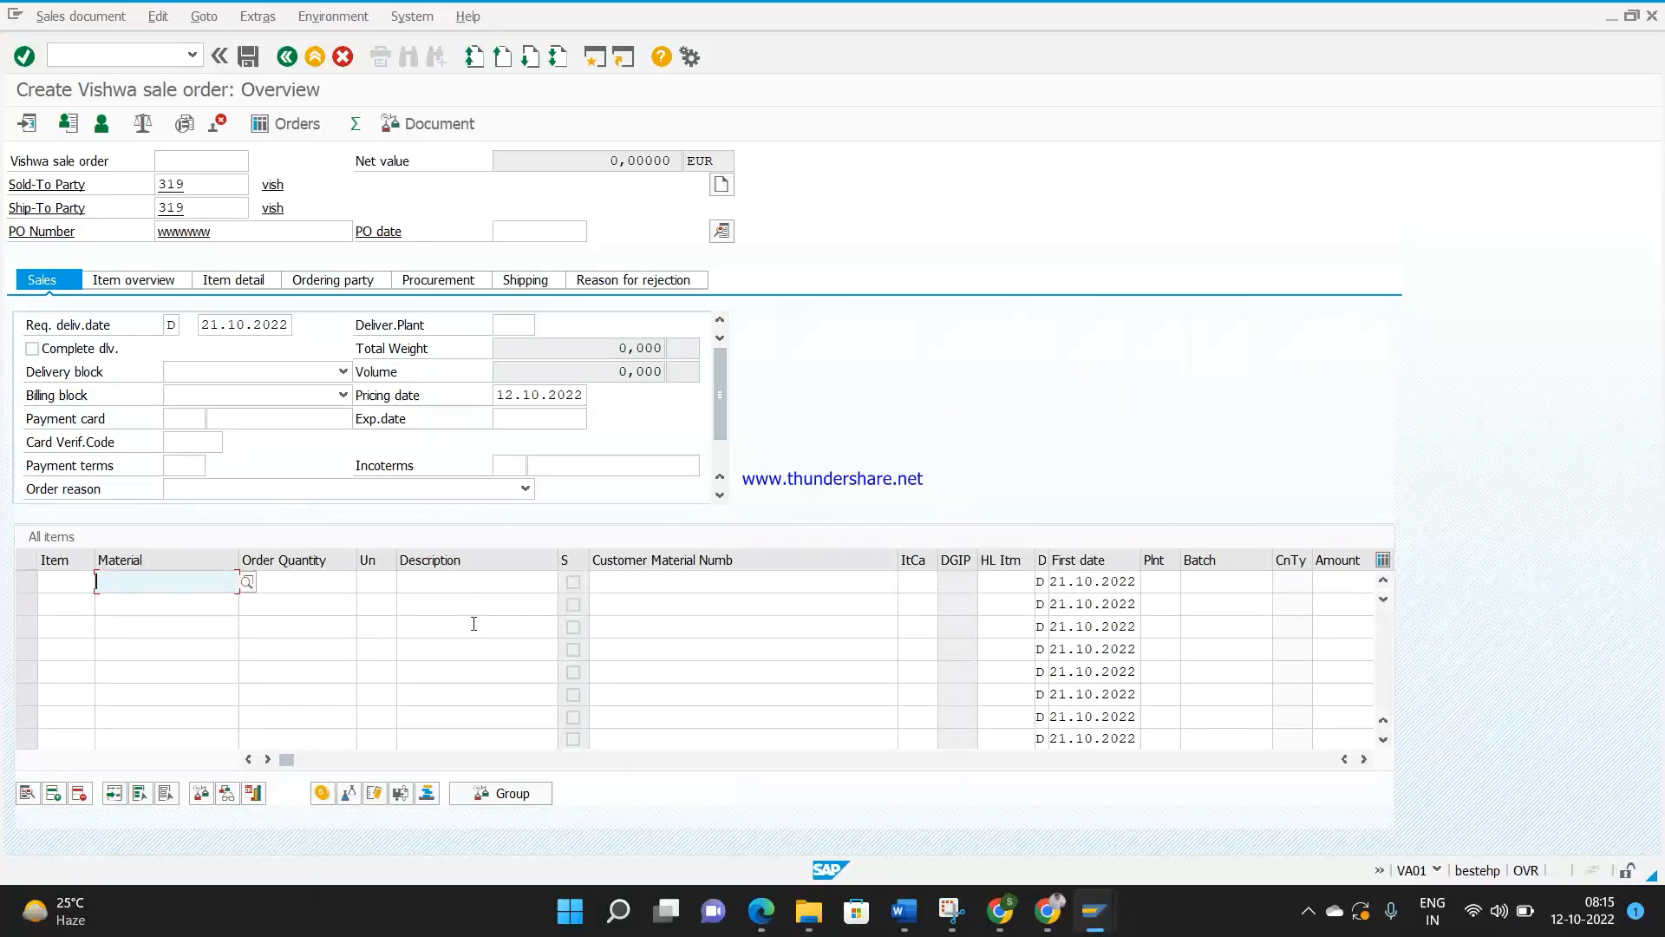
Step: Enter material 53 with order quantity 1 as the first order item
text(70)
click(316, 584)
text(1)
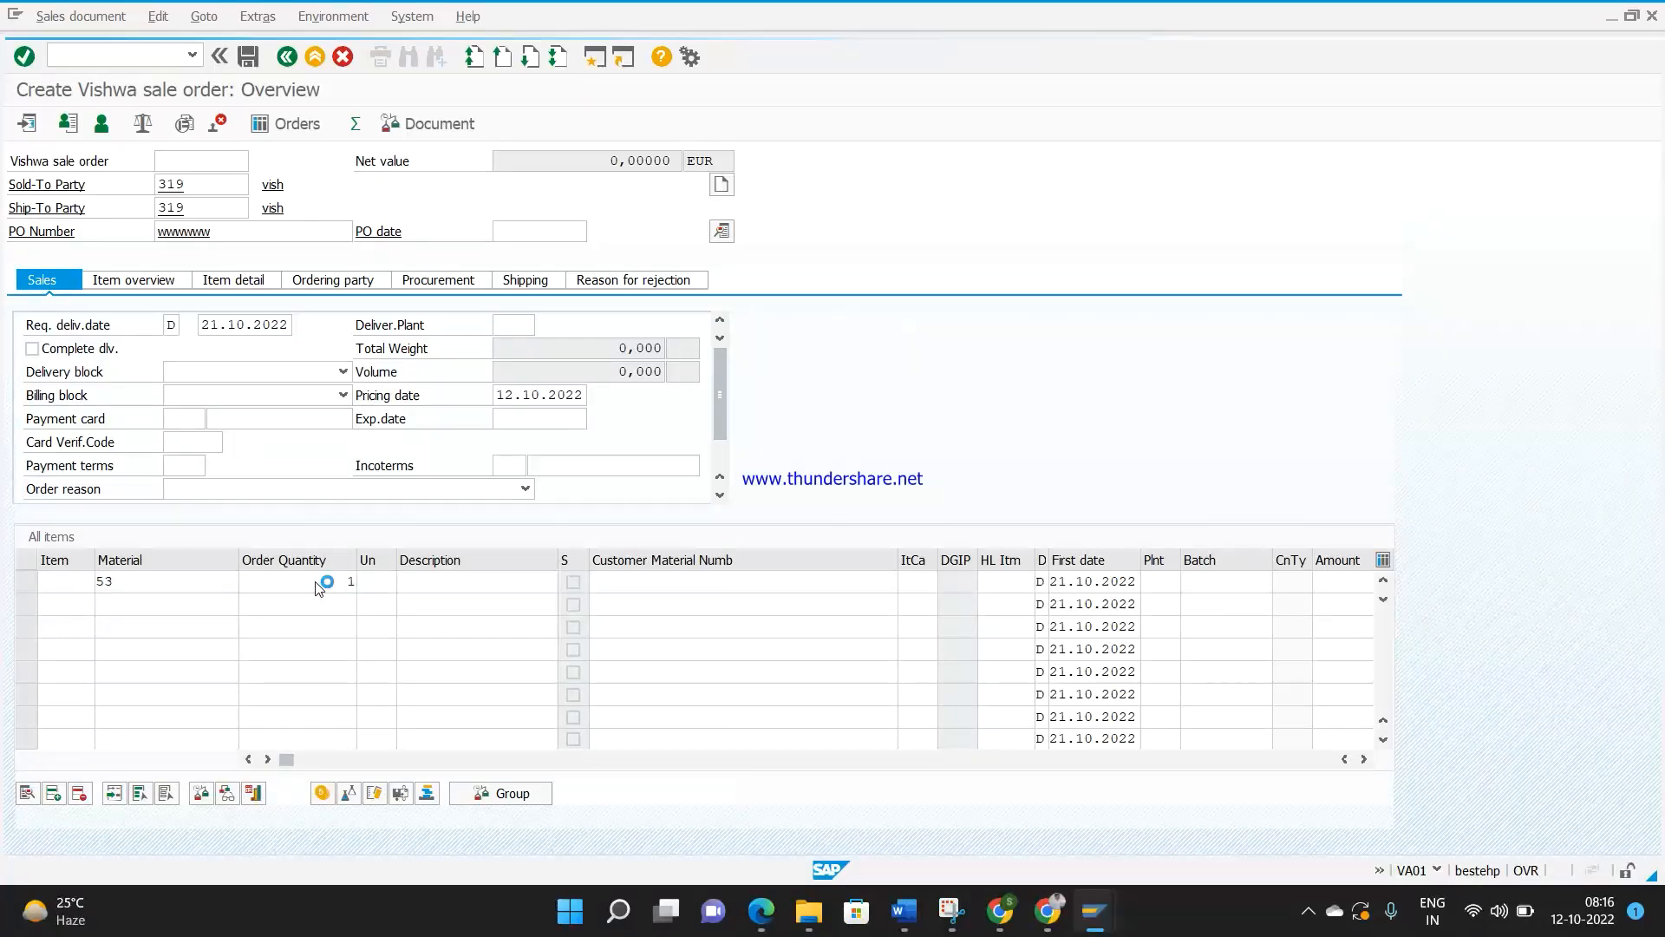
key(Return)
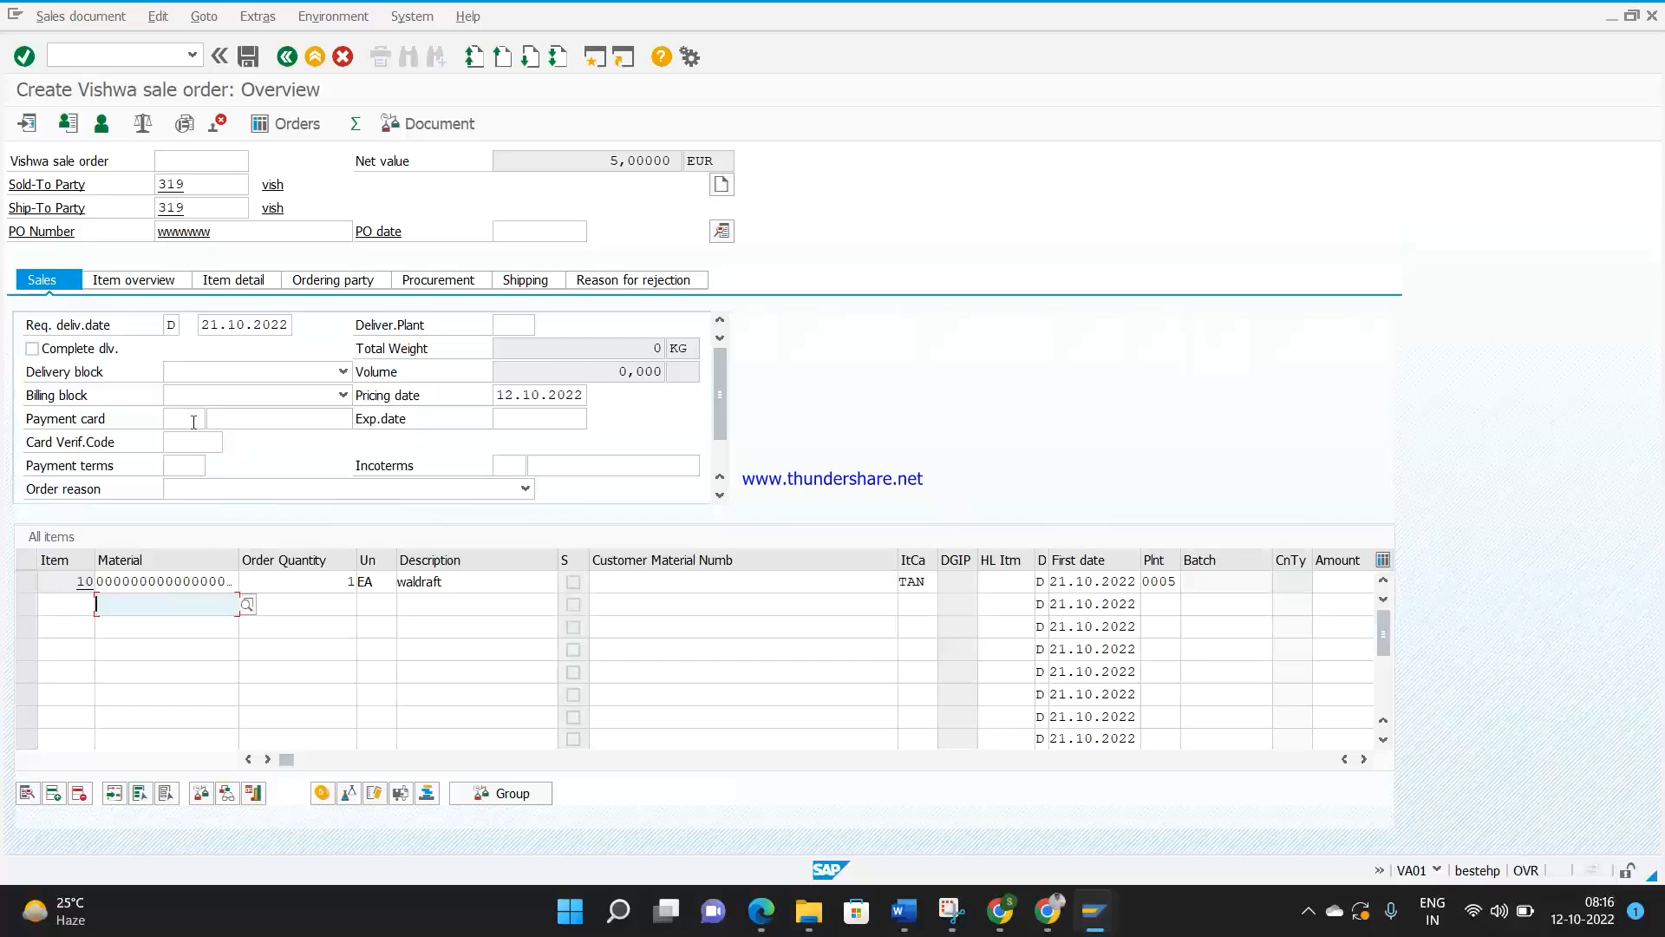
Step: Set the order's payment terms to 0003 and its Incoterms to CIF with location mmm, and accept the freight redetermination
click(191, 467)
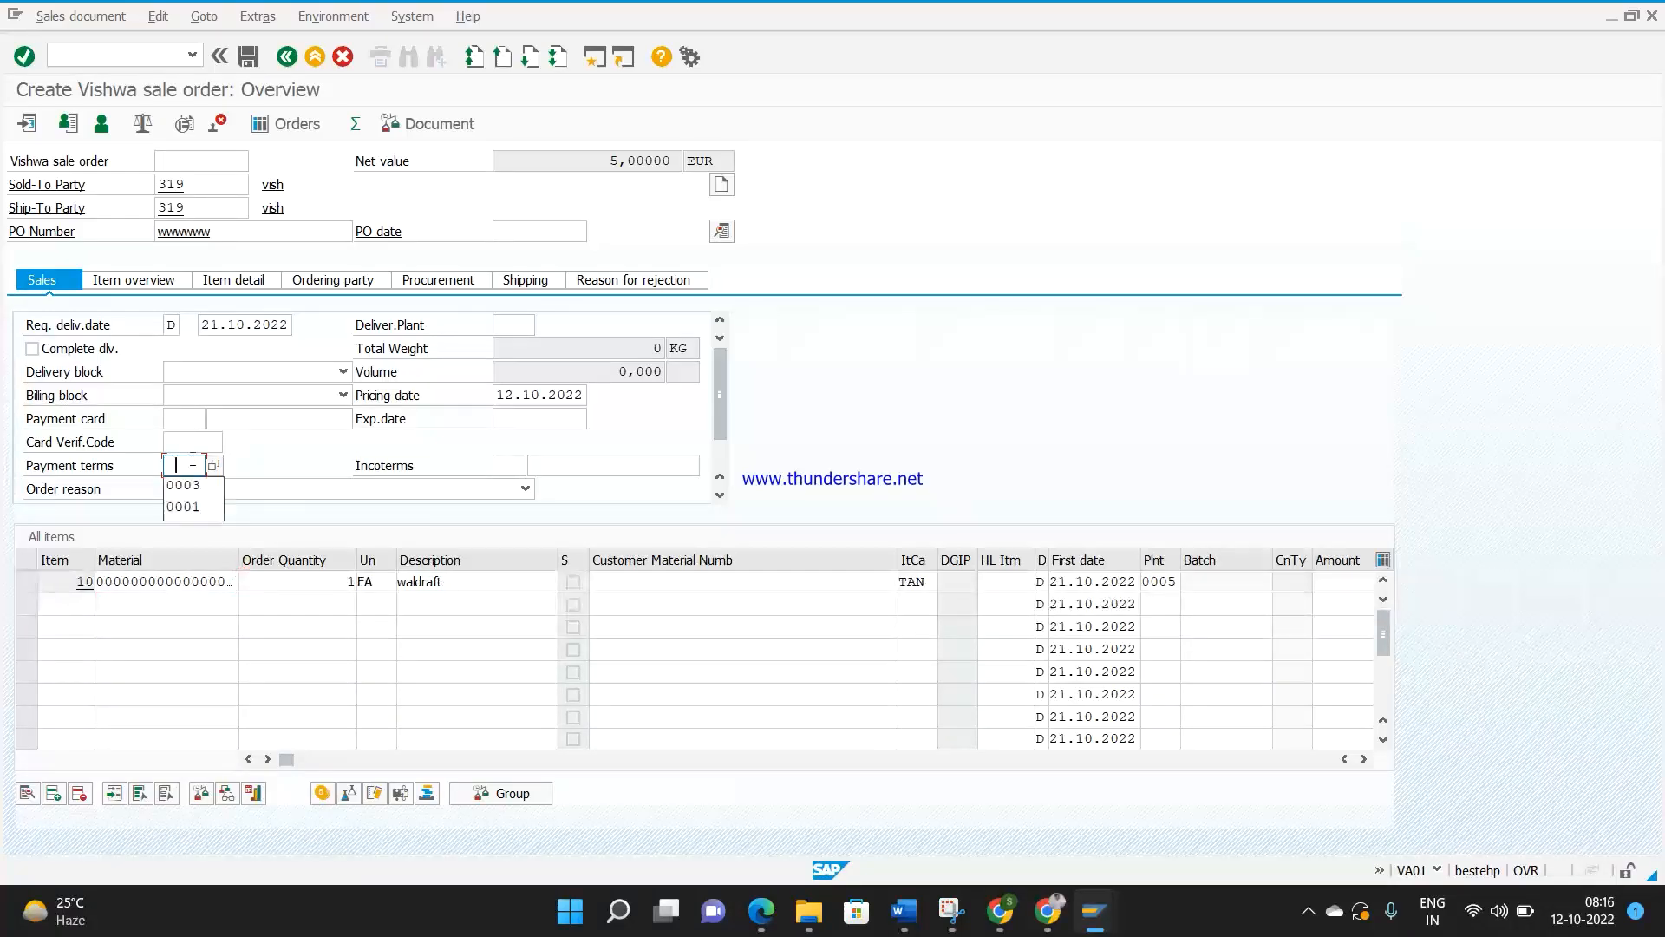
click(192, 485)
click(508, 466)
click(514, 489)
click(572, 468)
text(,)
key(BackSpace)
text(mmm)
key(Return)
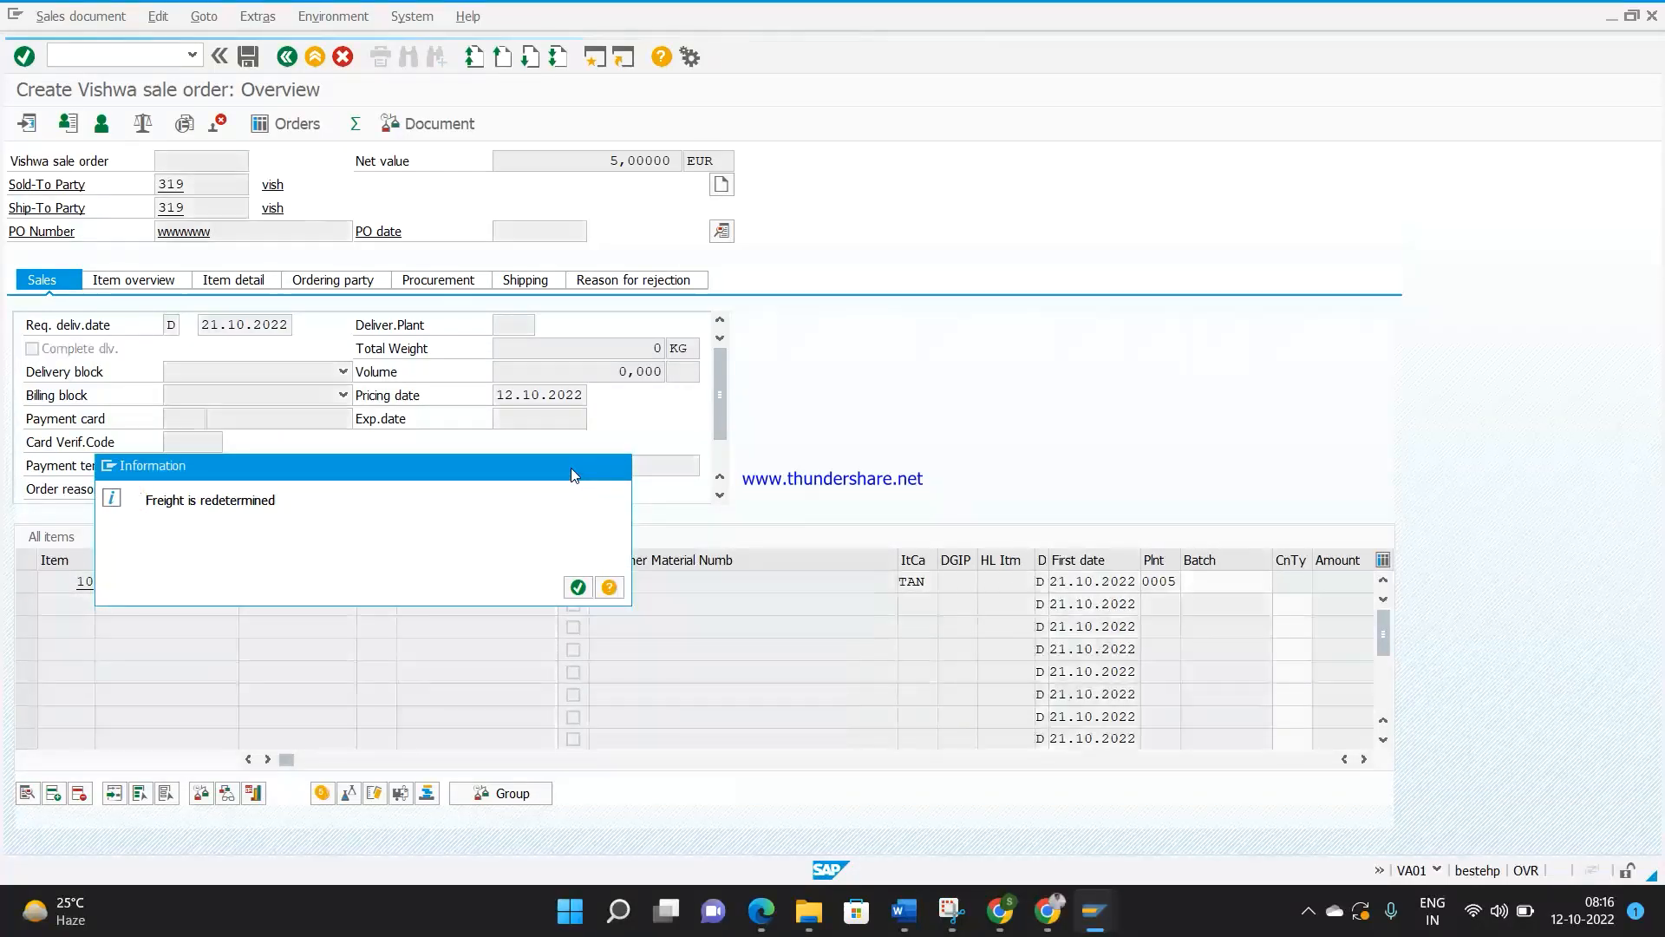
key(Return)
Step: Complete the missing data of item 10 through the incompletion log, setting its net weight and gross weight to 1 KG
click(162, 21)
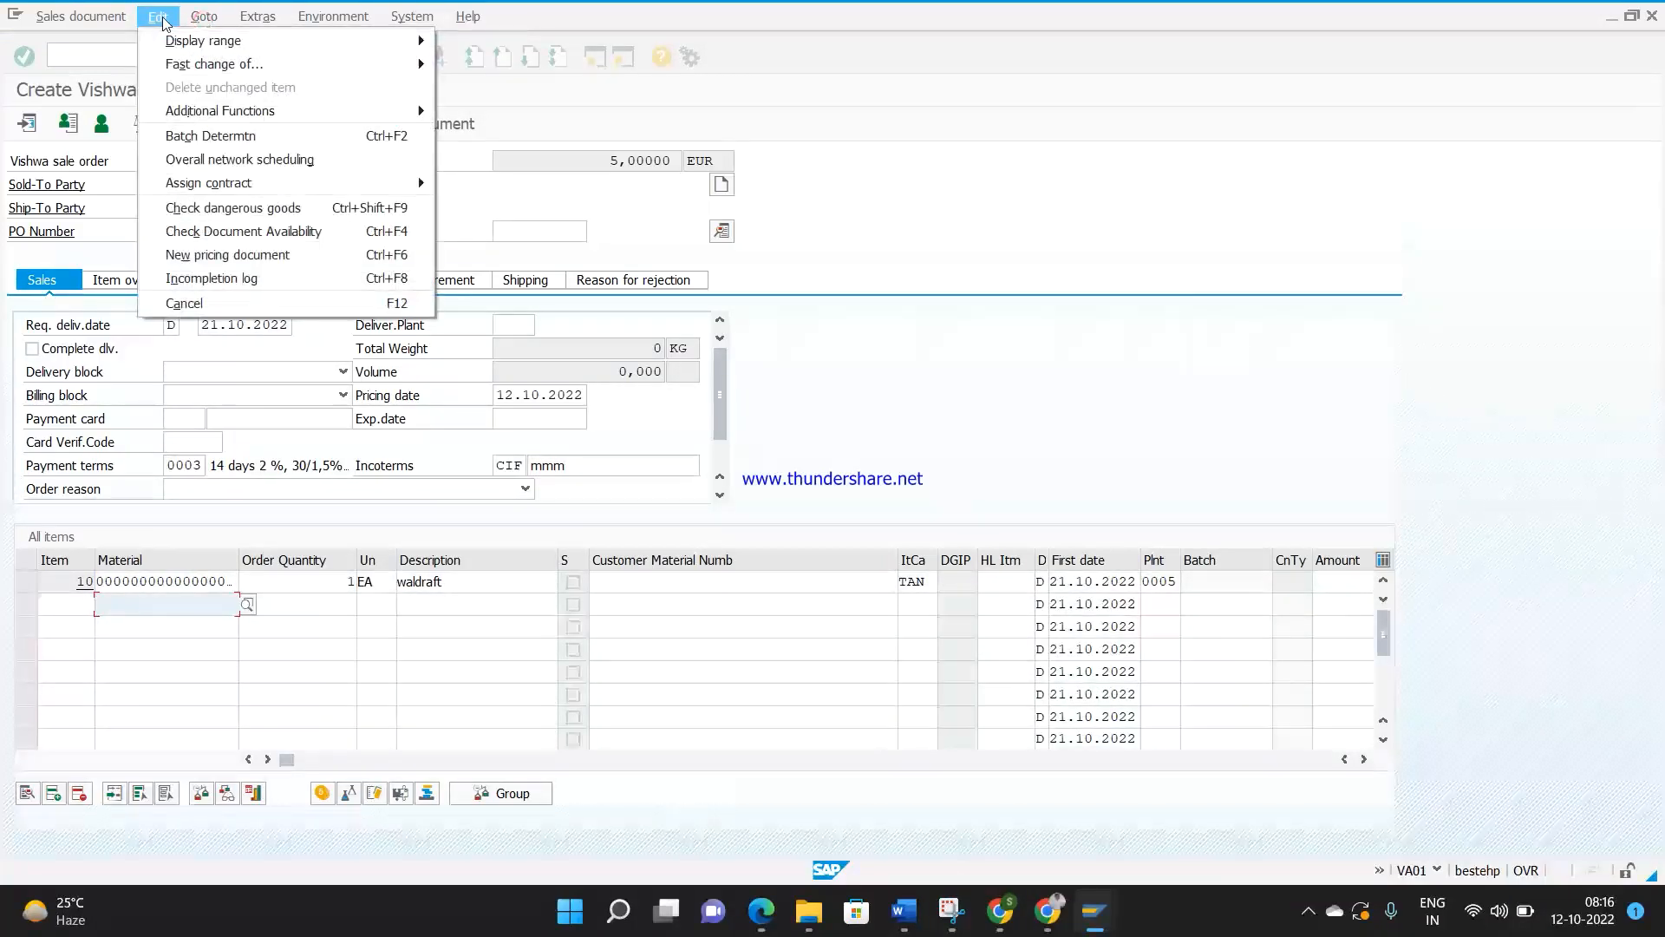
click(202, 279)
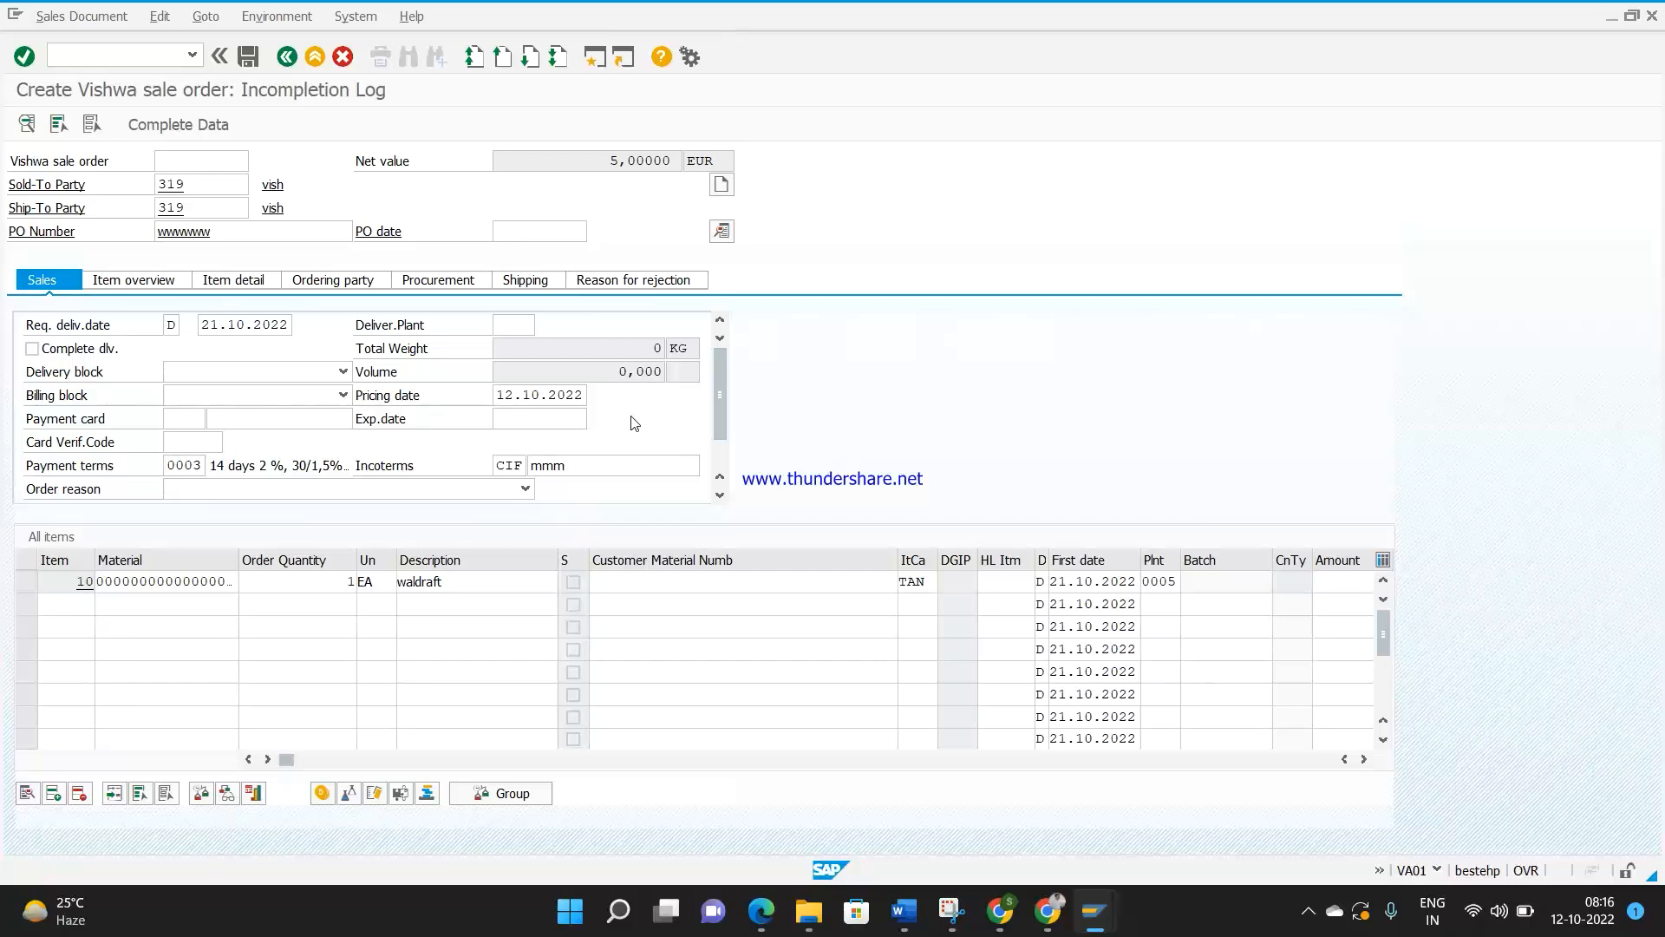
click(207, 304)
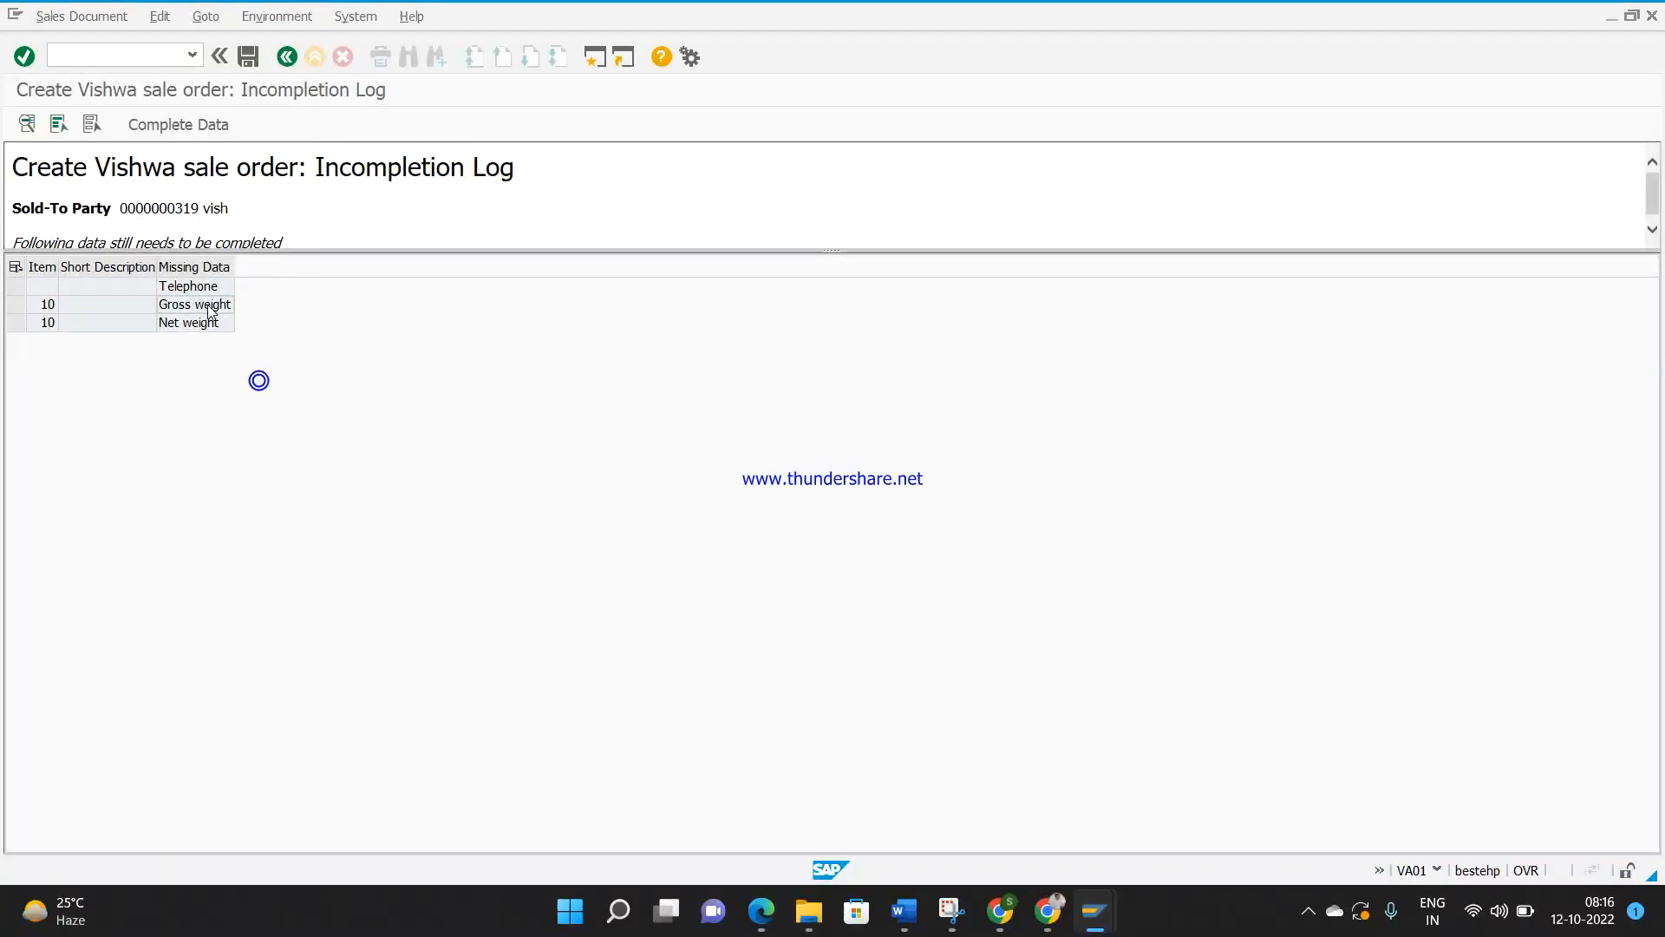
double_click(209, 310)
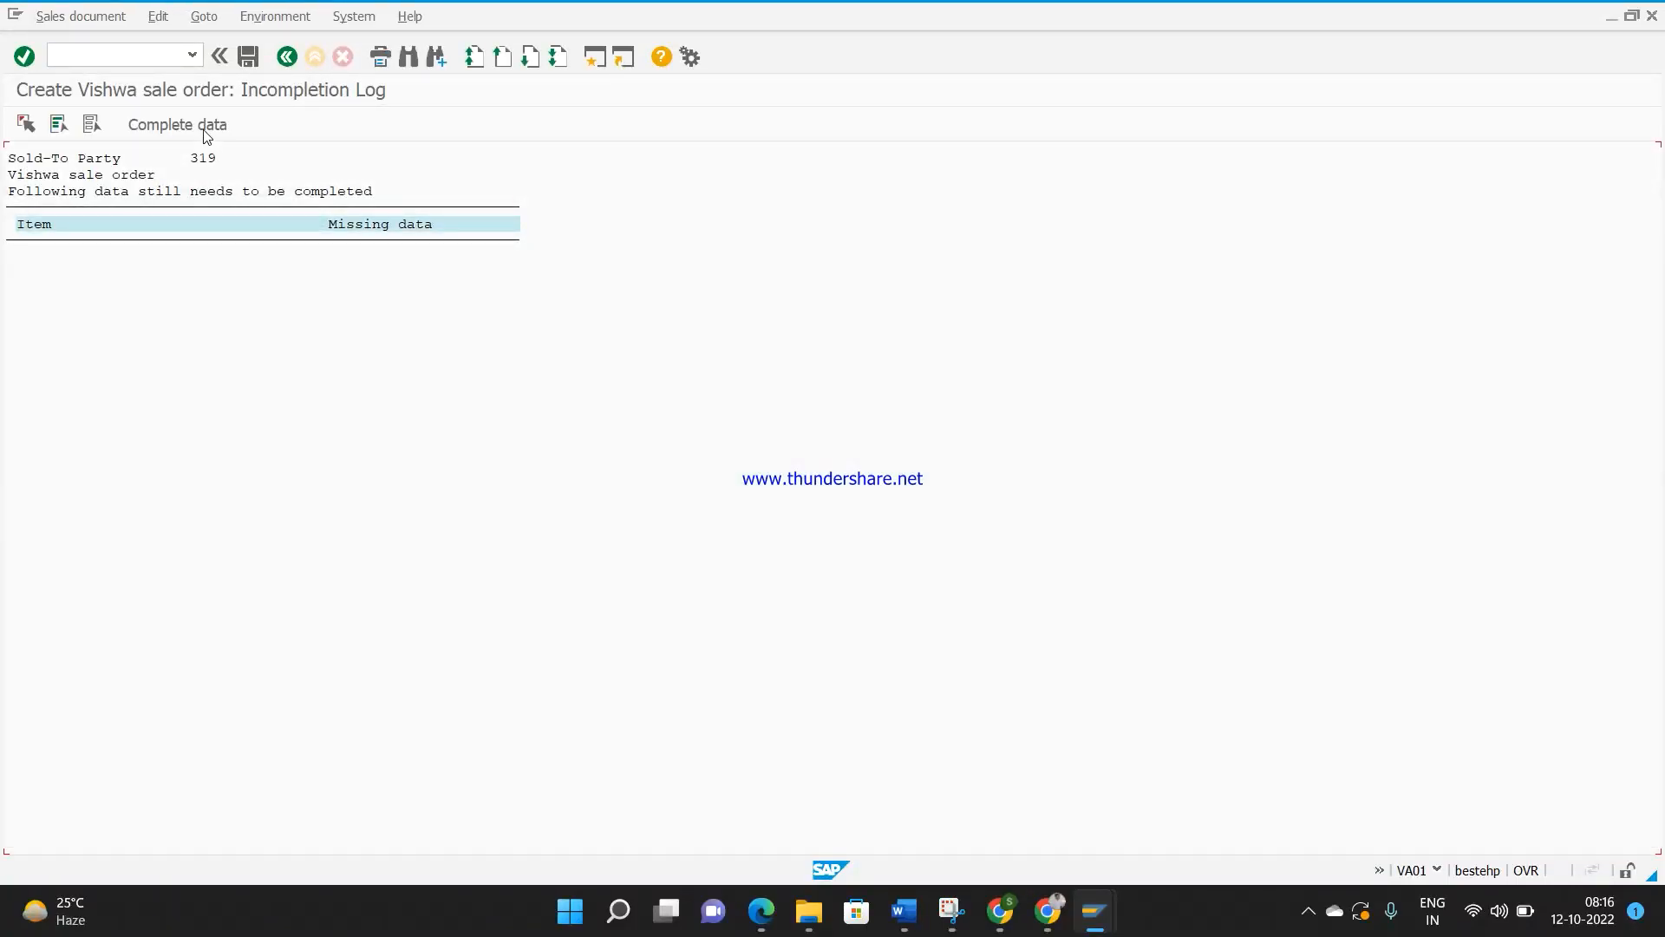
click(206, 135)
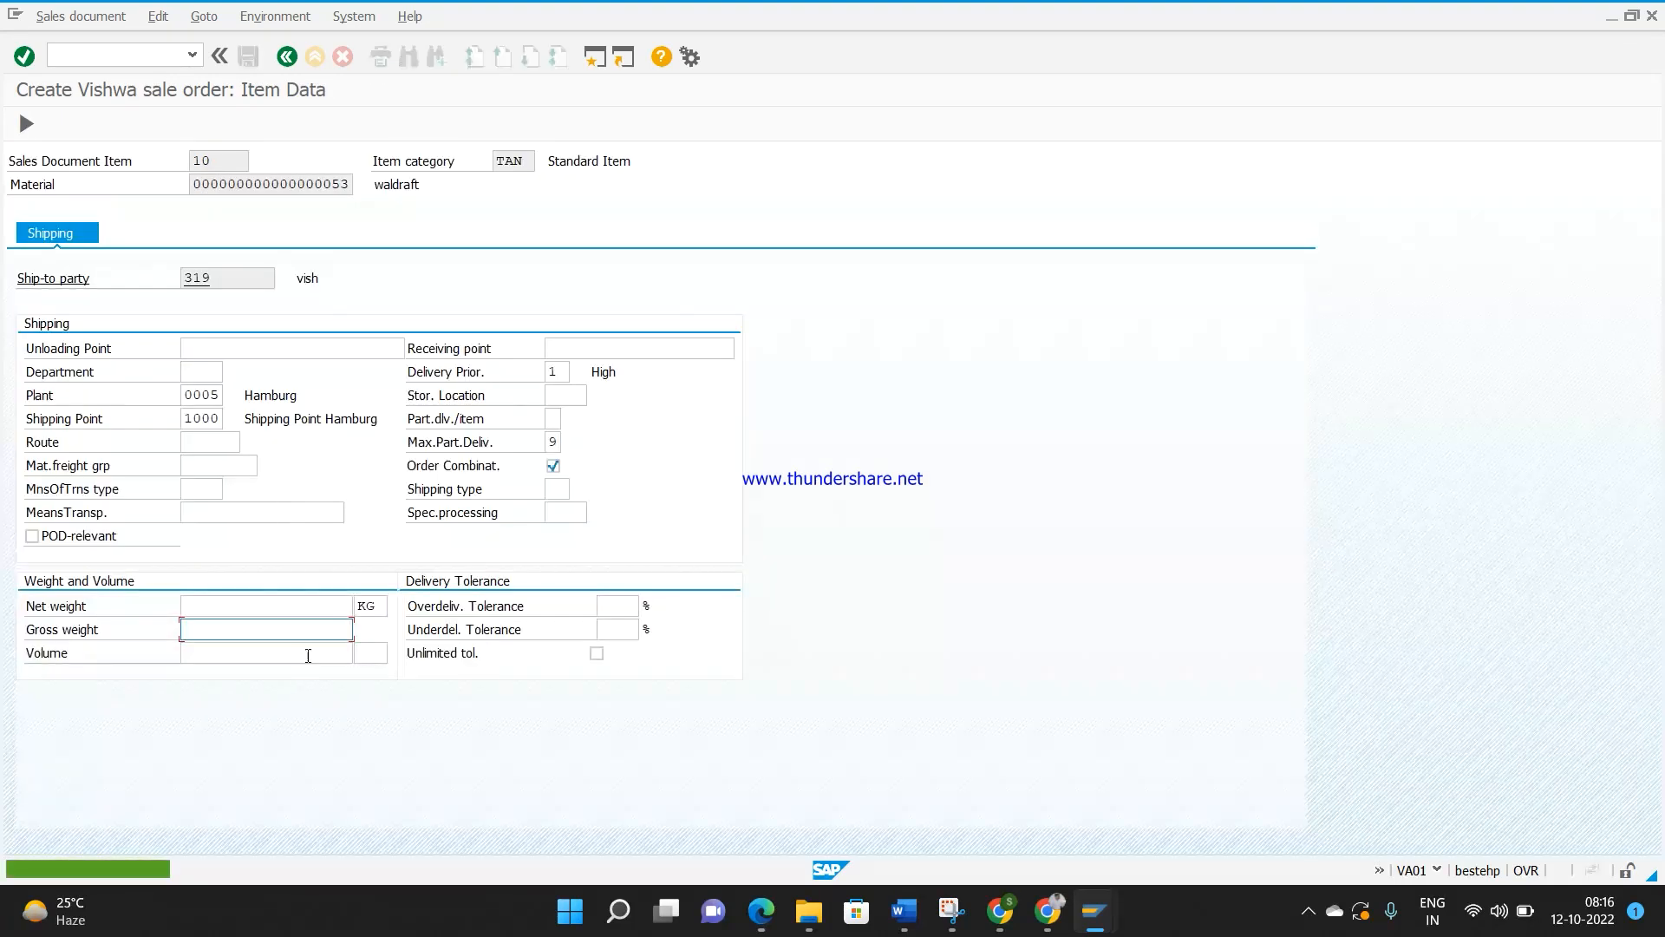
key(Tab)
key(shift+Tab)
key(shift+Tab)
key(shift+Tab)
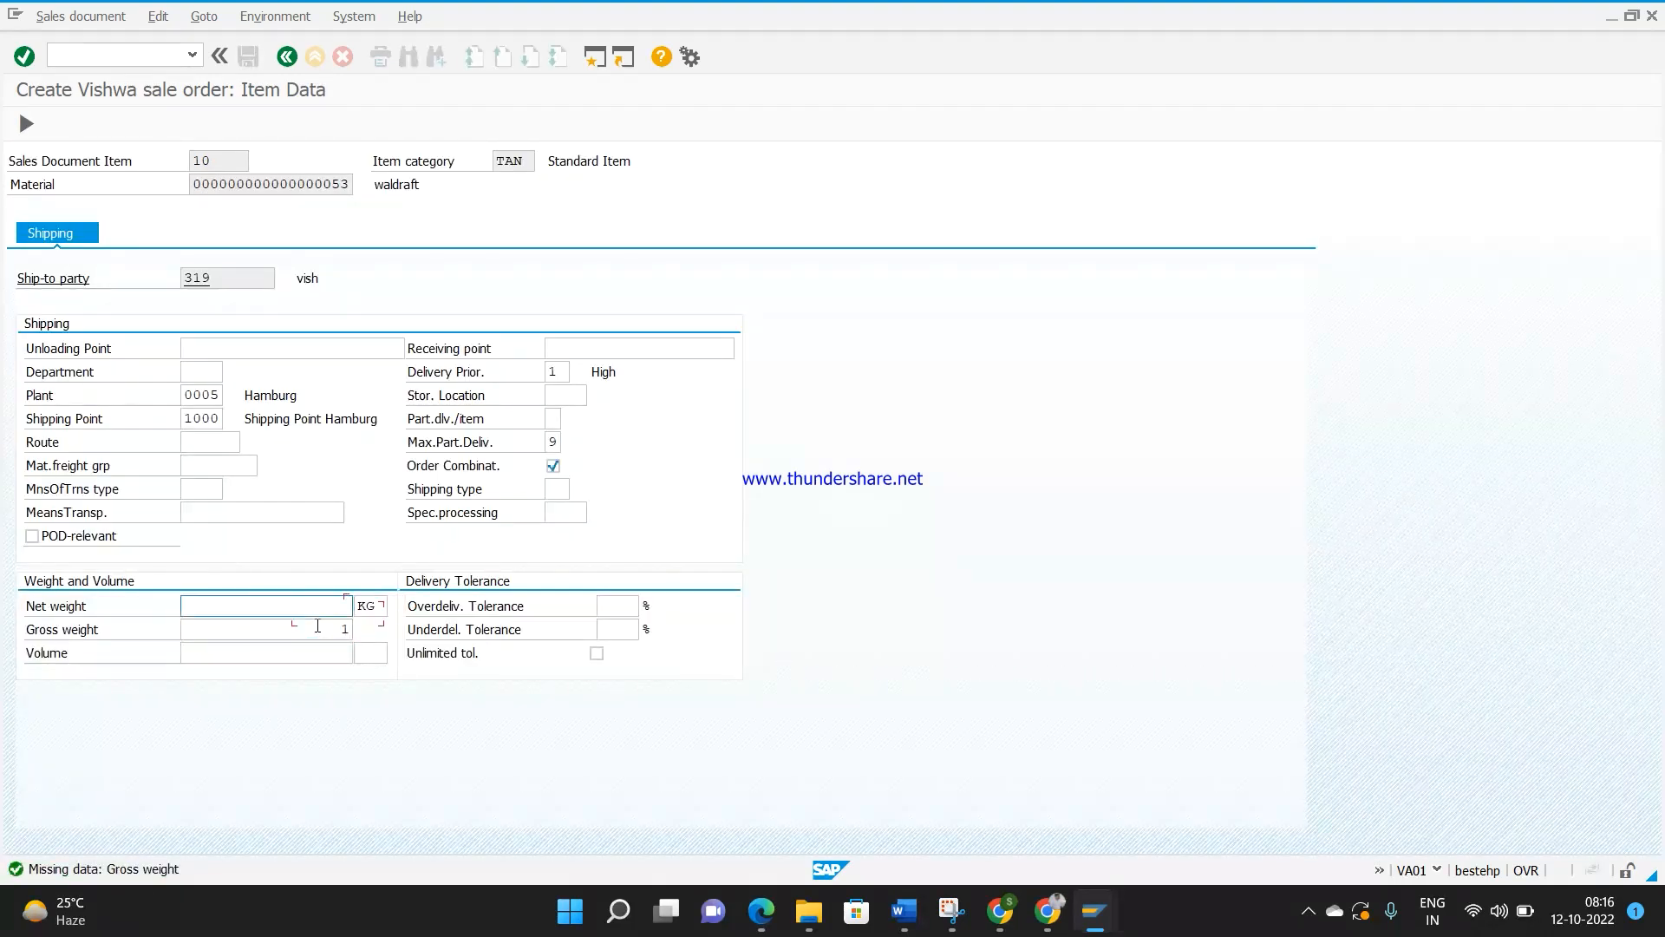
text(1)
key(Return)
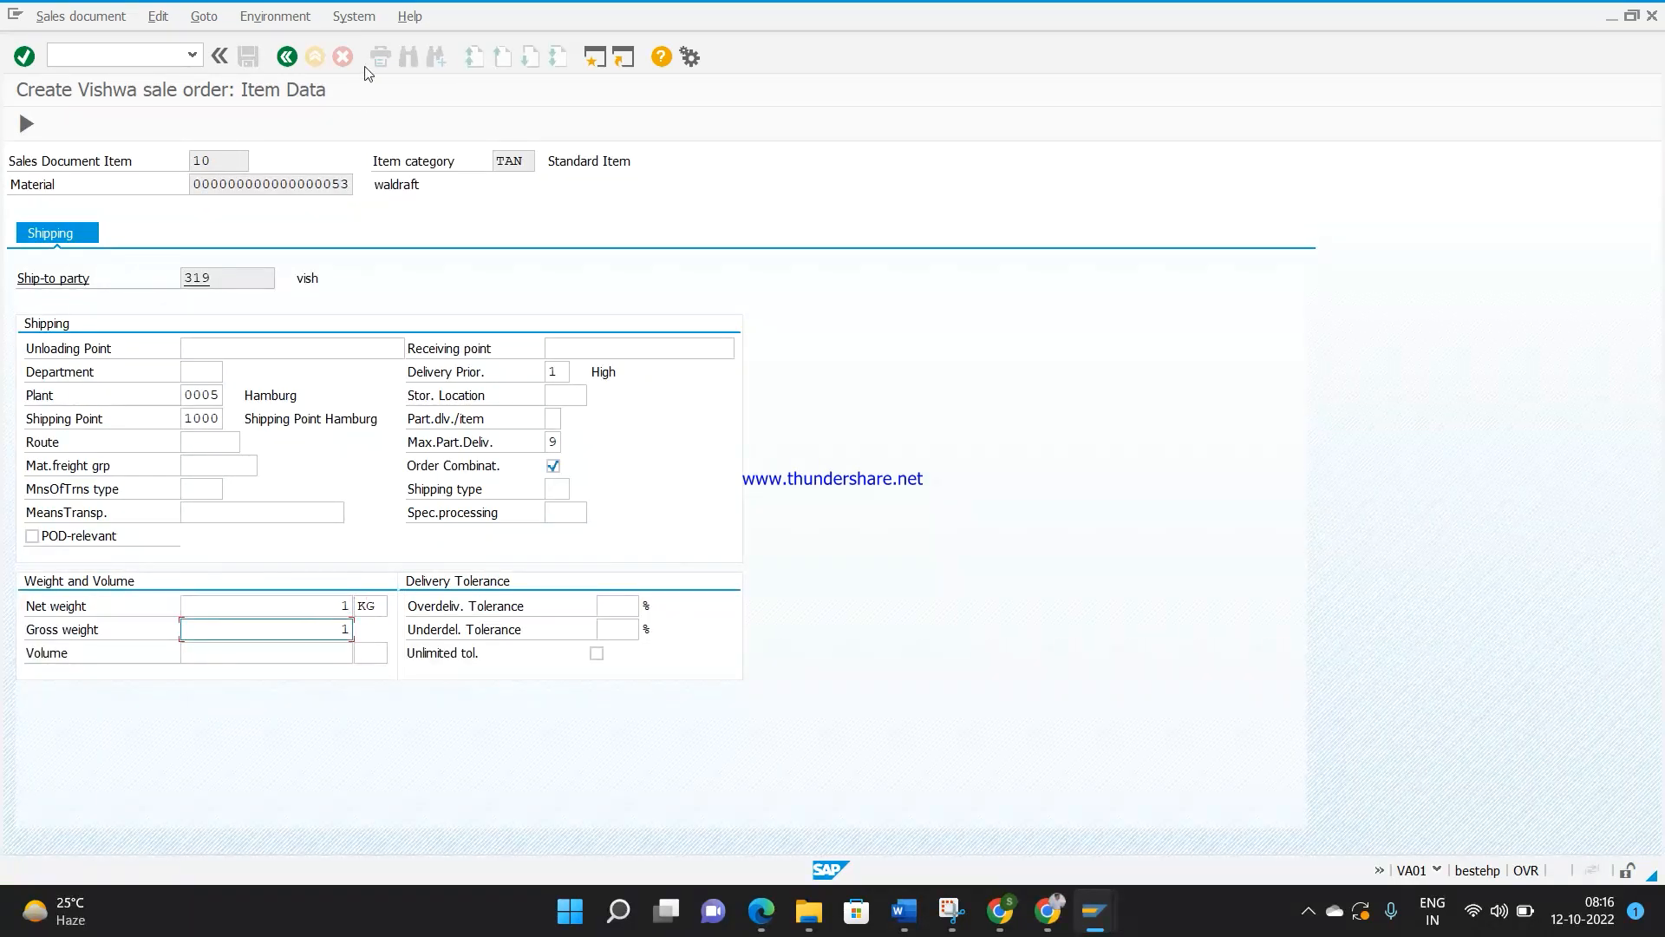
click(286, 56)
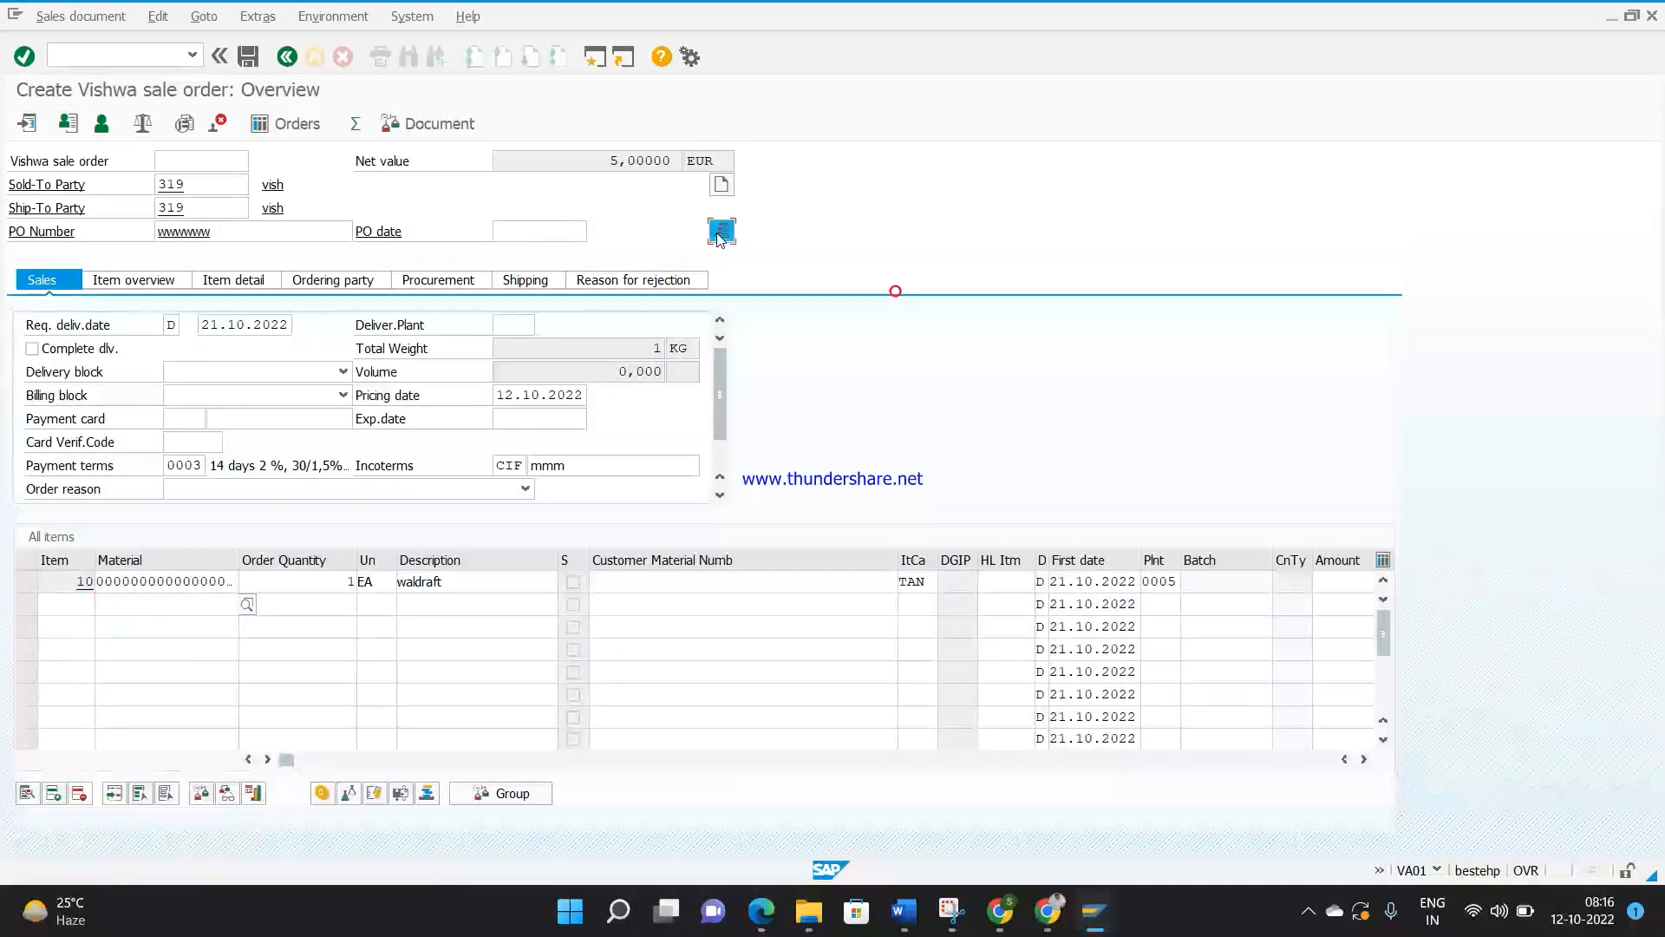
Step: Fill in the sold-to party's telephone number in the header order data and save the sales order
click(719, 234)
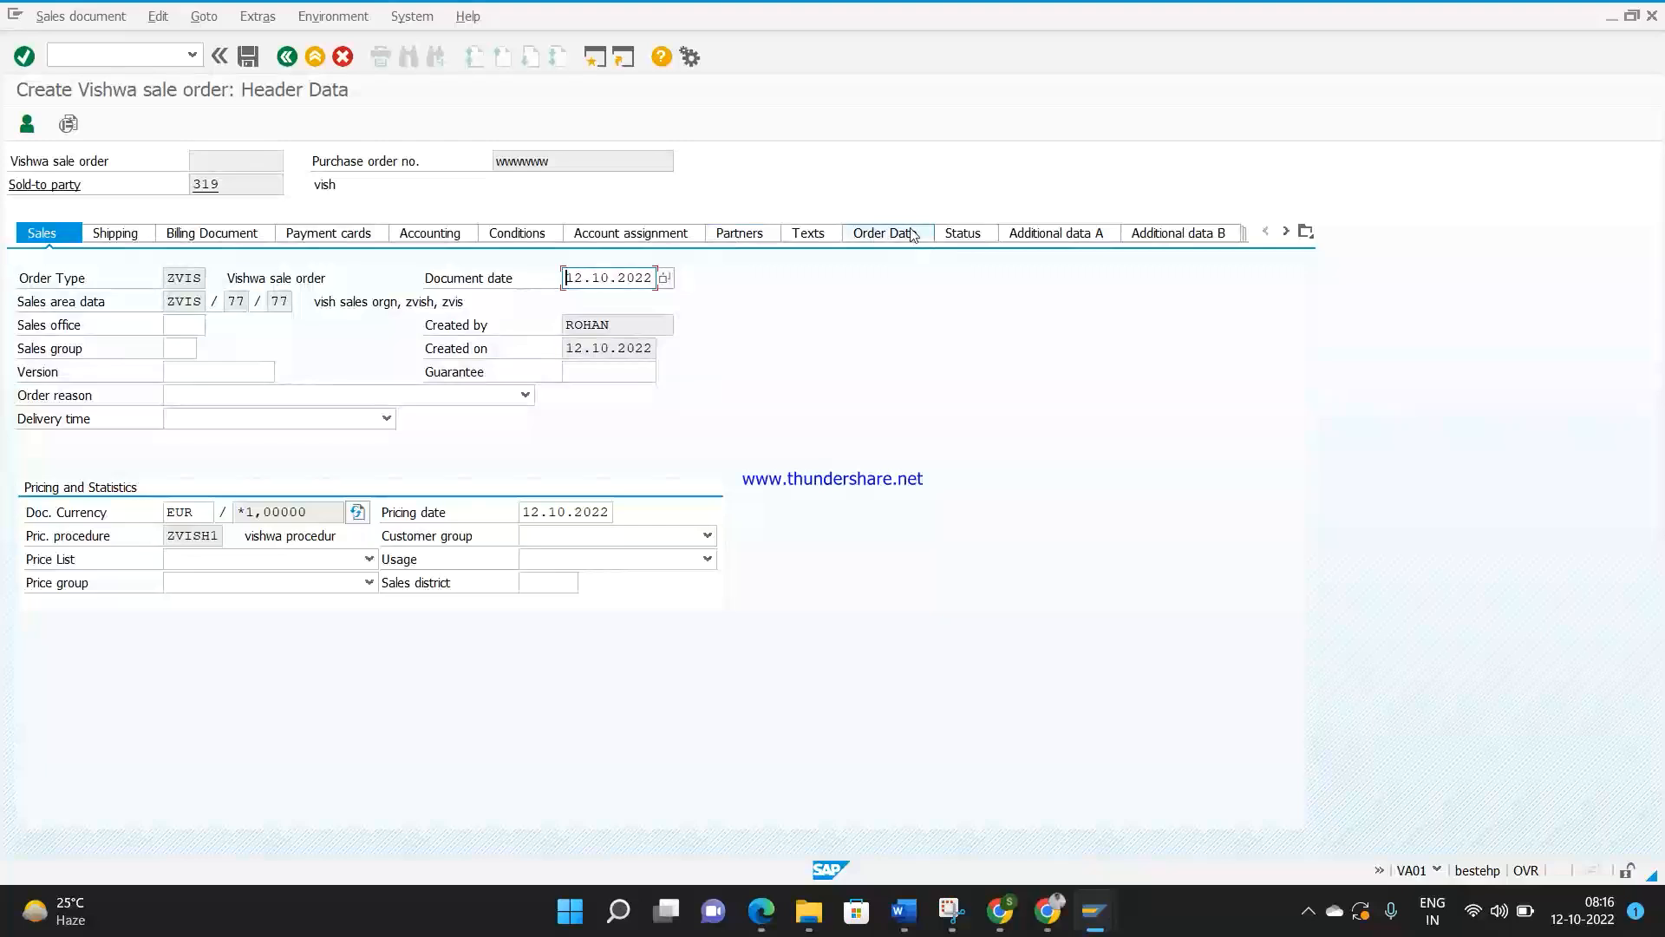
click(918, 243)
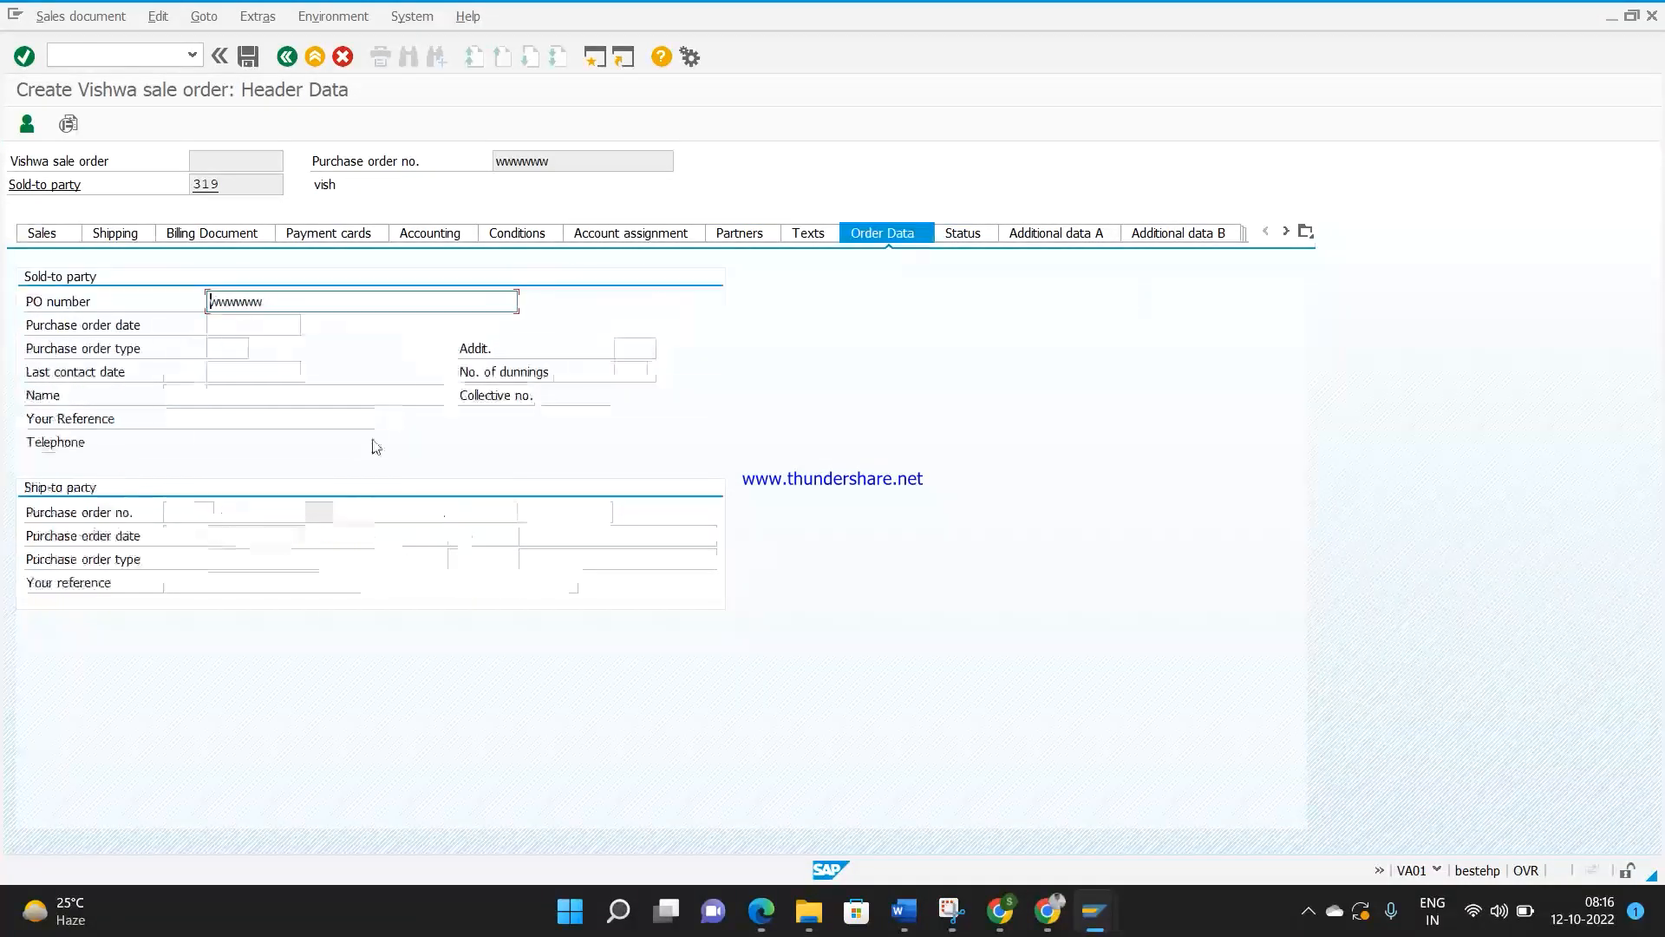
click(305, 443)
click(299, 459)
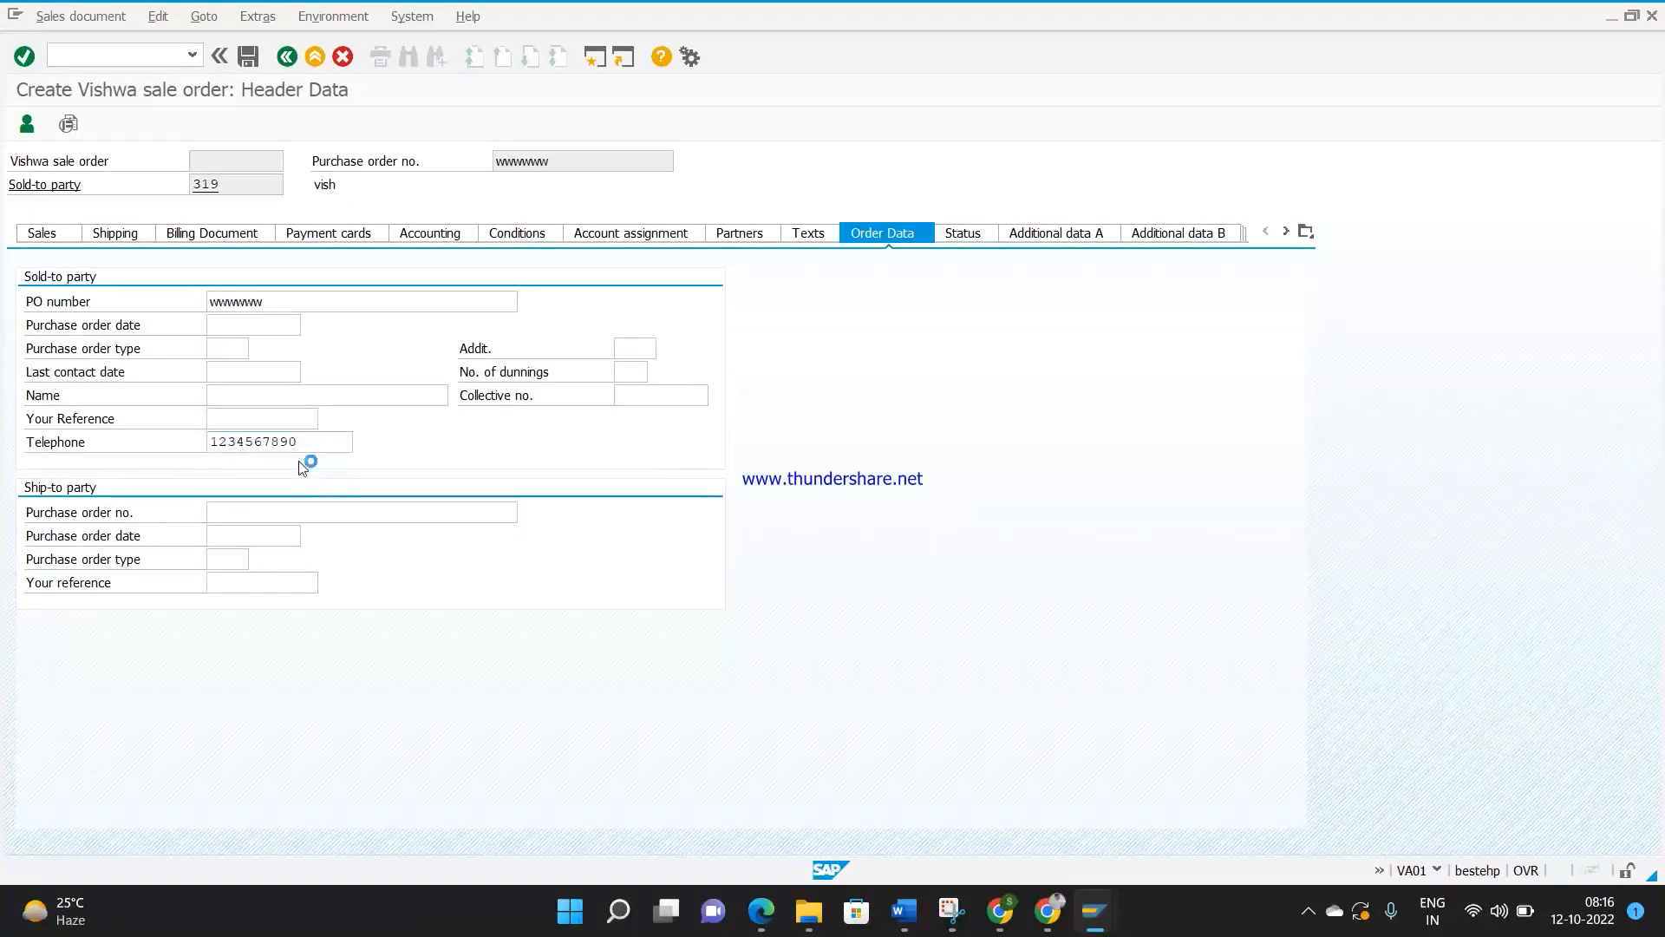
click(292, 62)
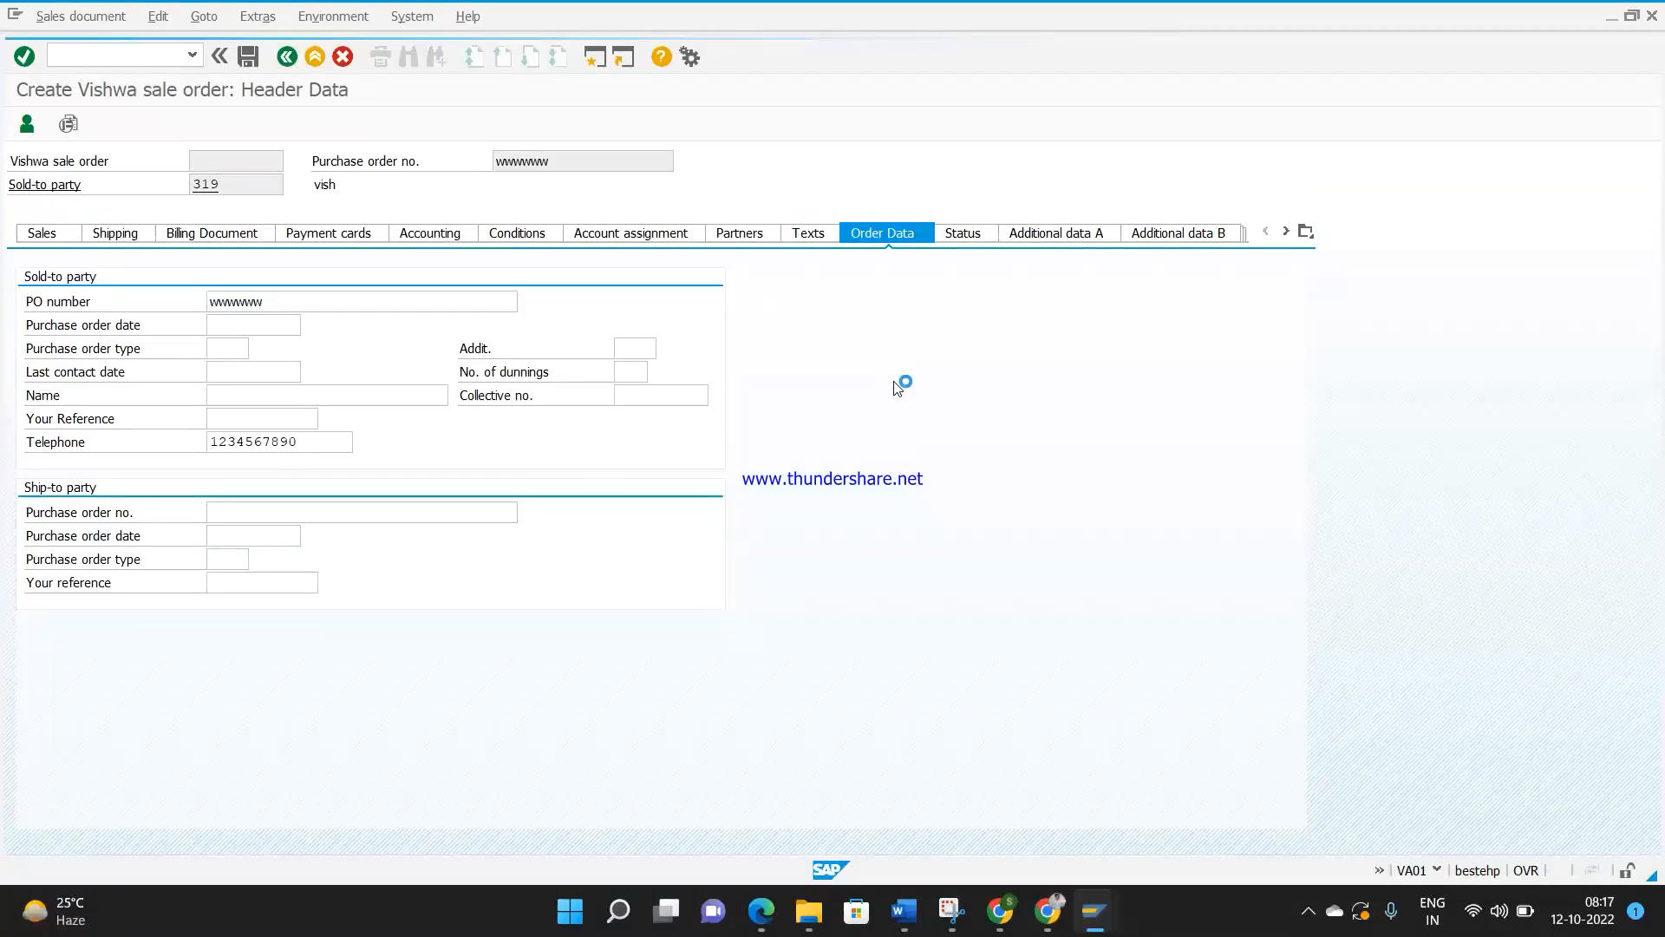
click(249, 57)
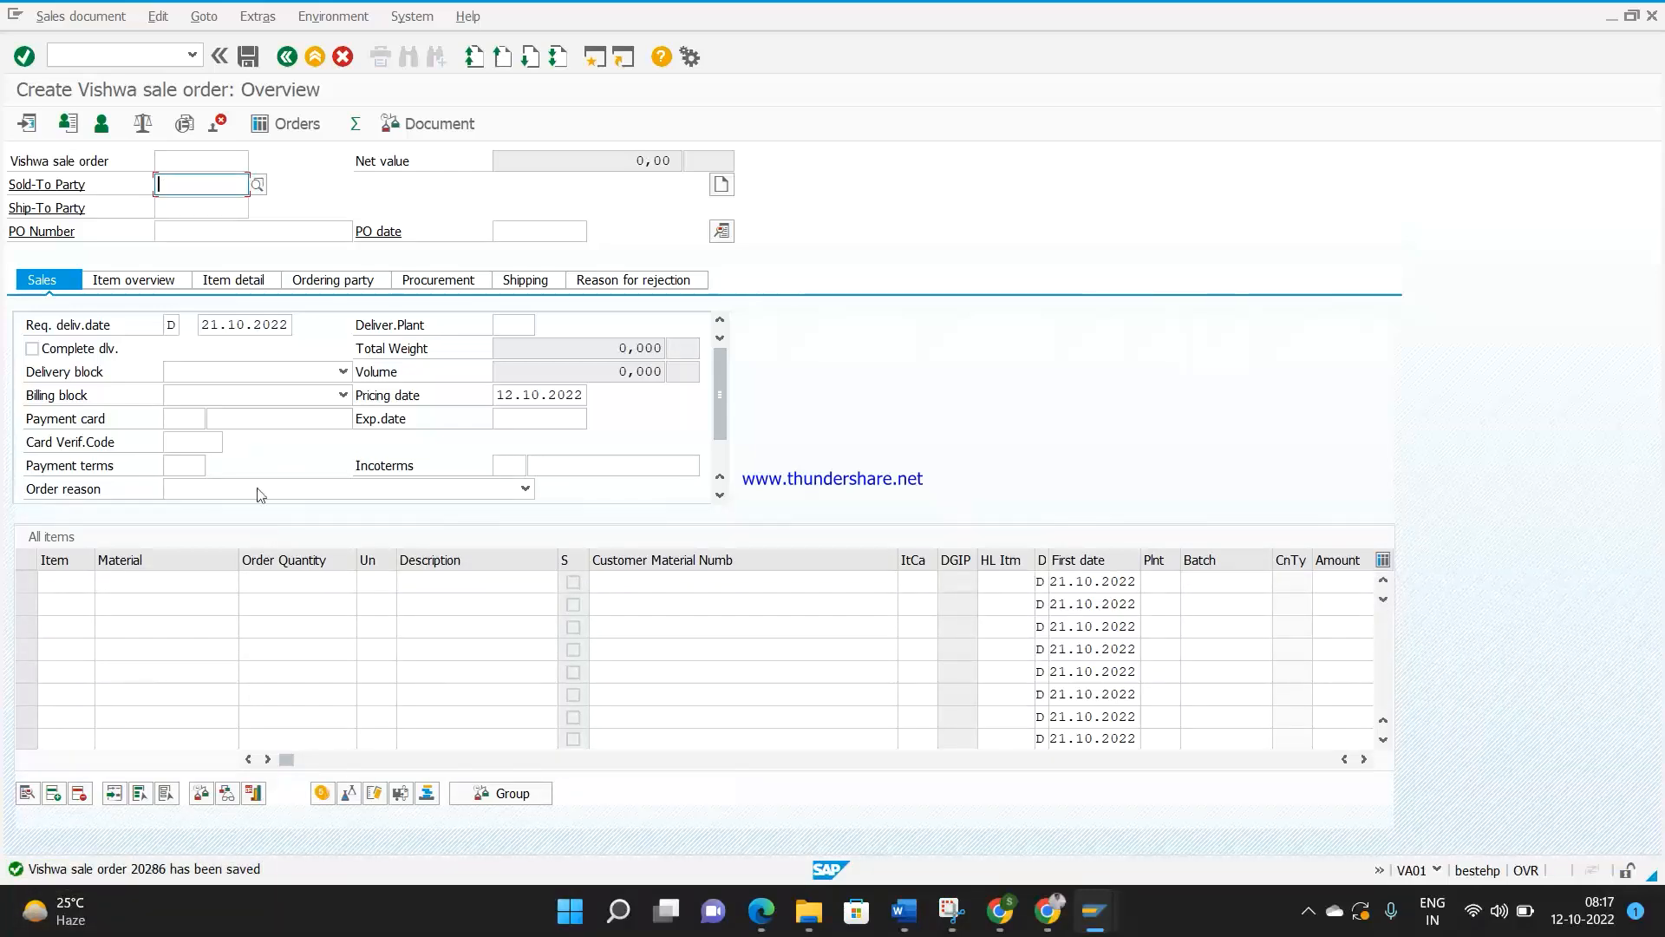
Step: Display the saved sales order with transaction VA03 and open its header output
click(159, 55)
text(/nva03)
key(Return)
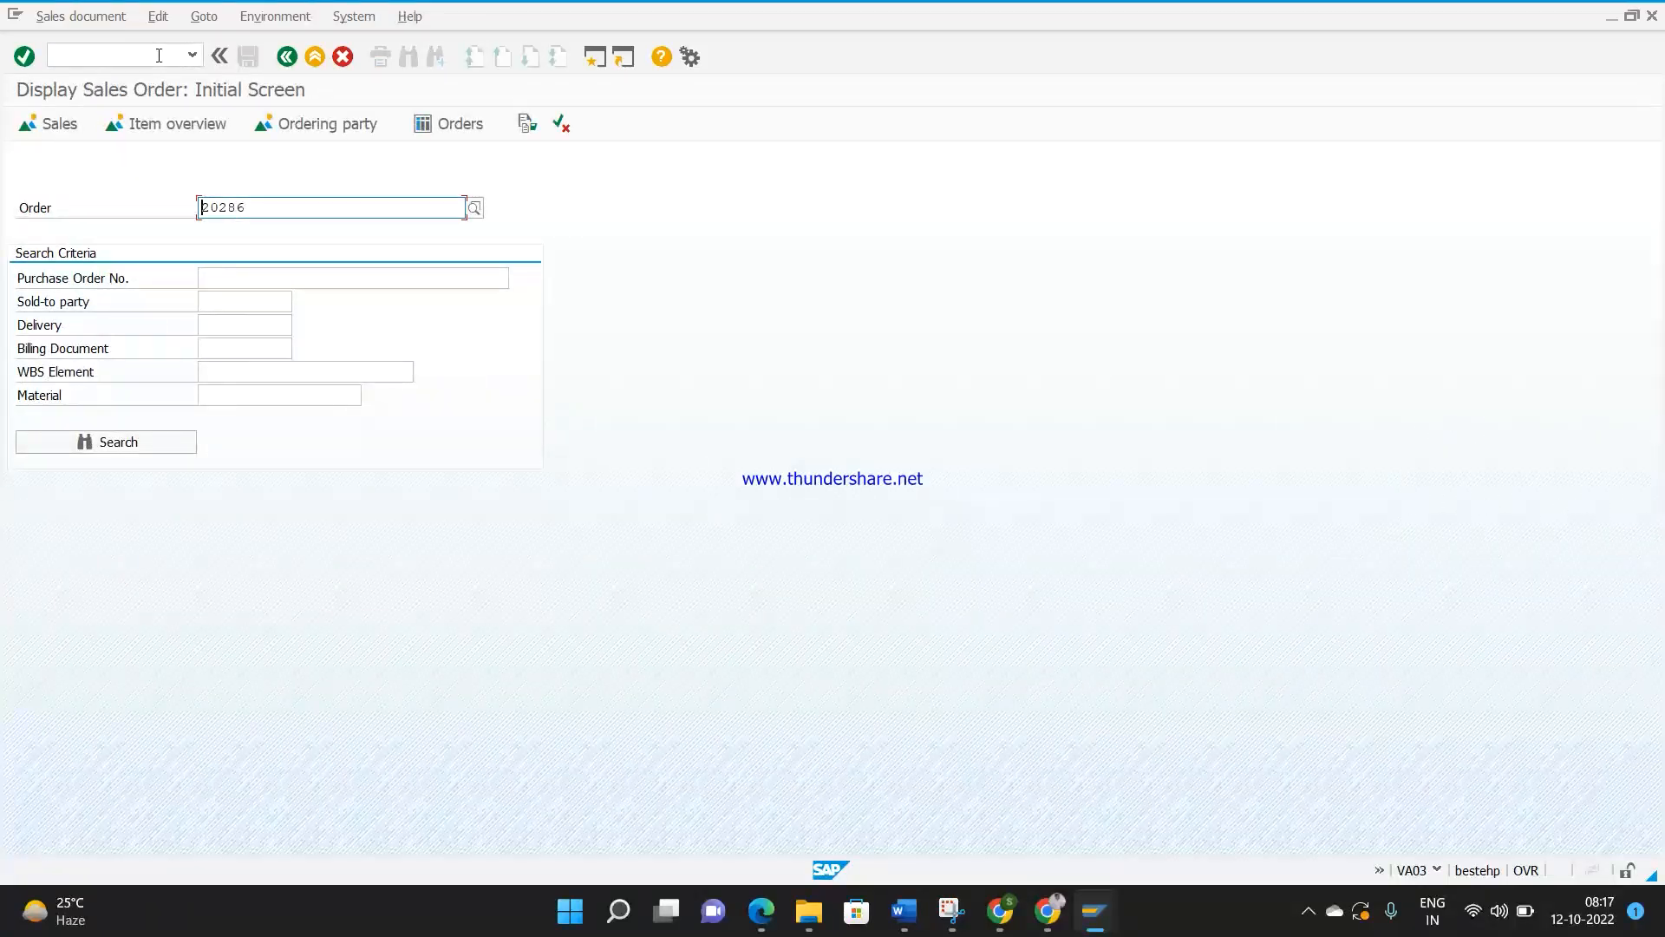
key(Return)
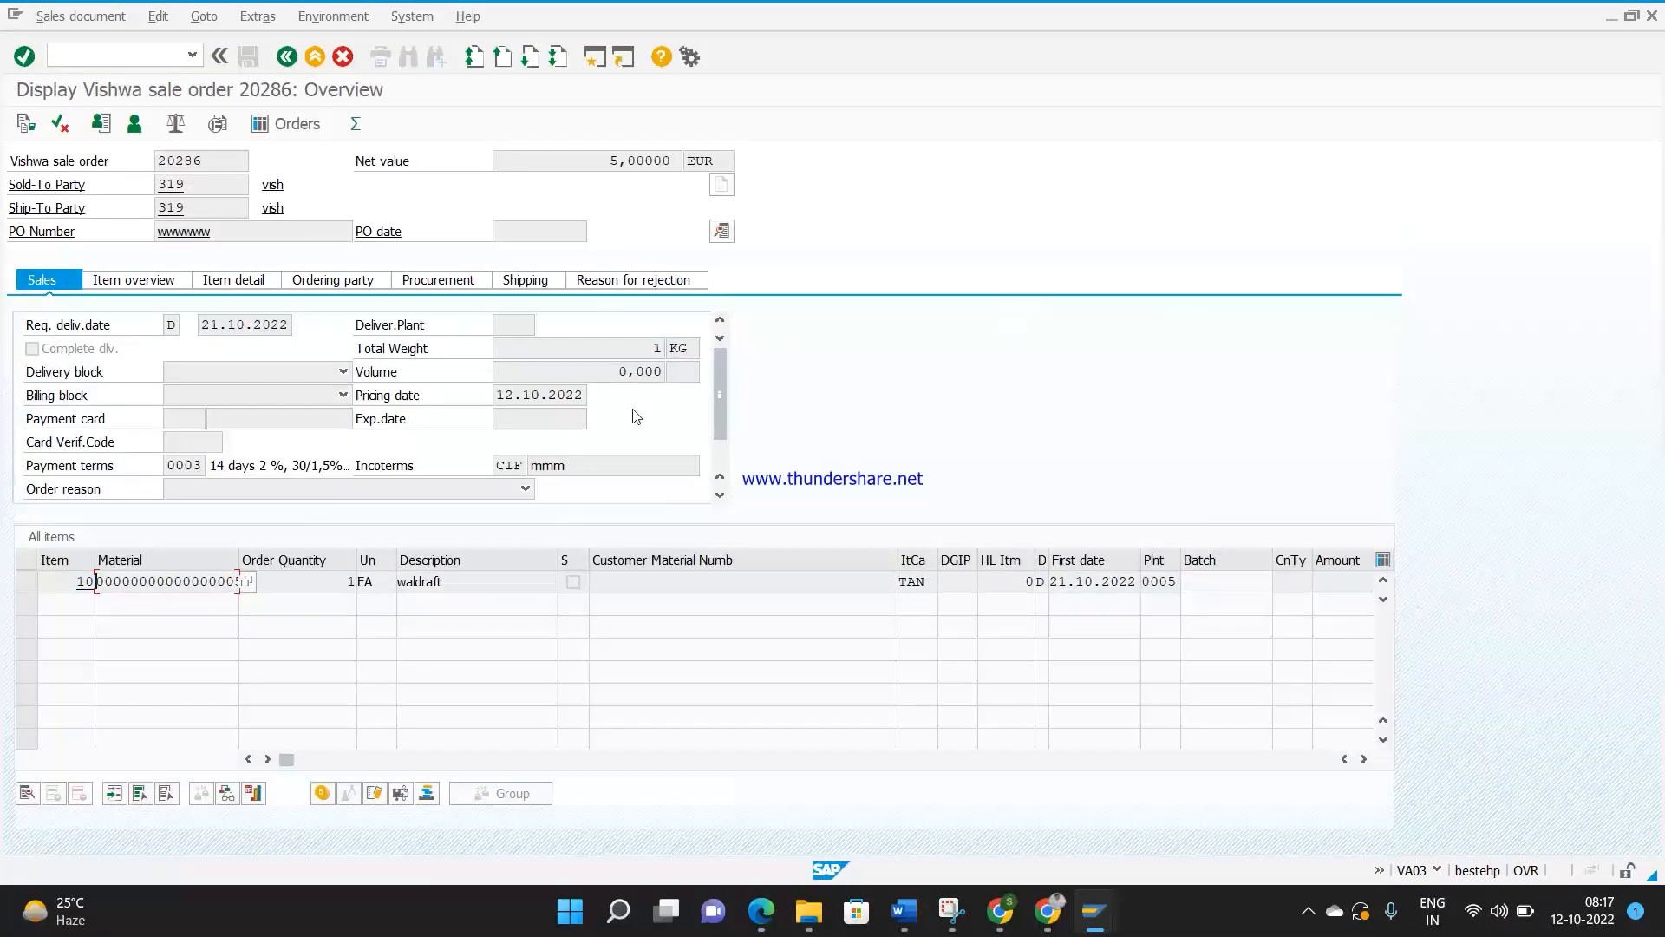
click(262, 21)
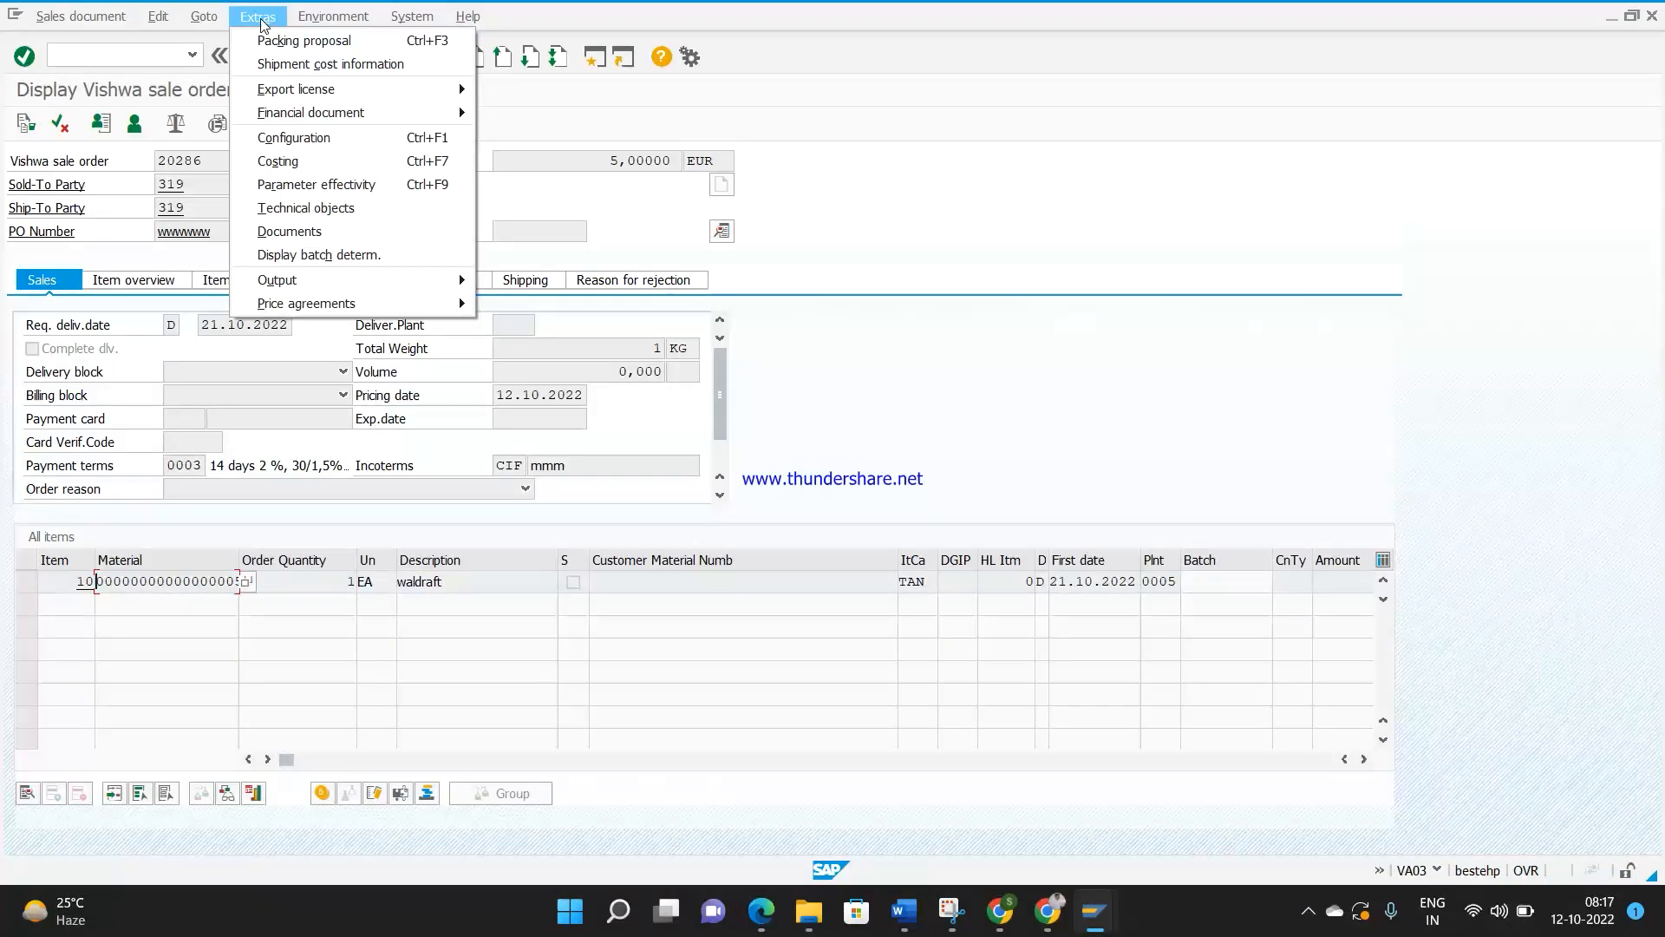
mouse_move(309, 281)
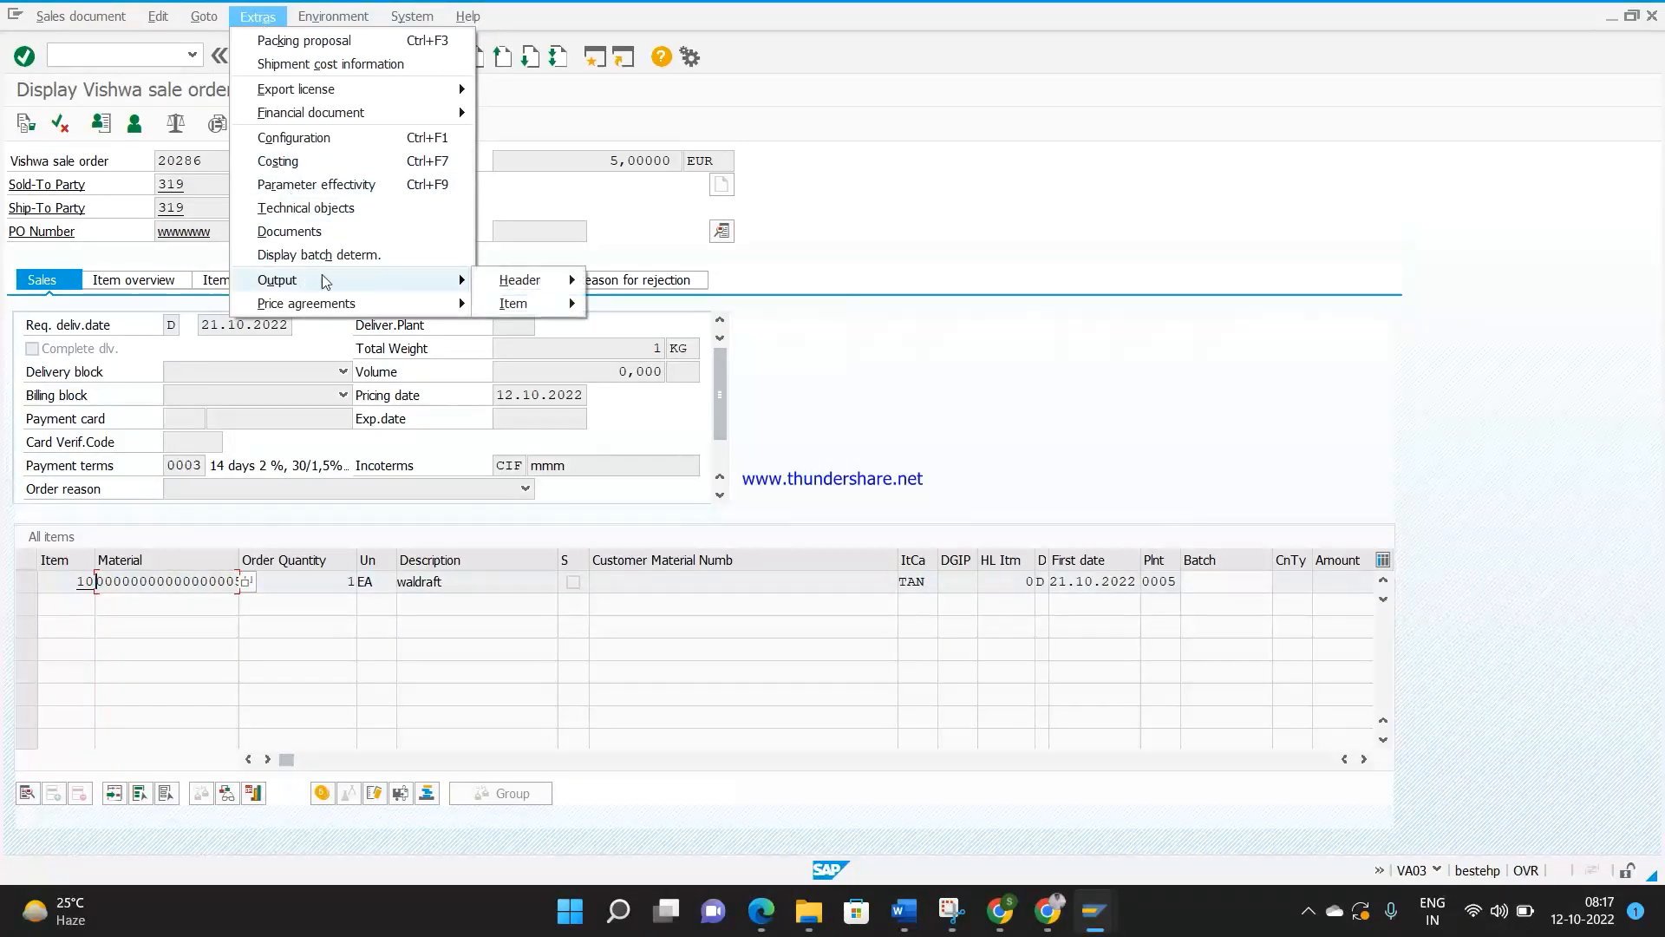
mouse_move(502, 288)
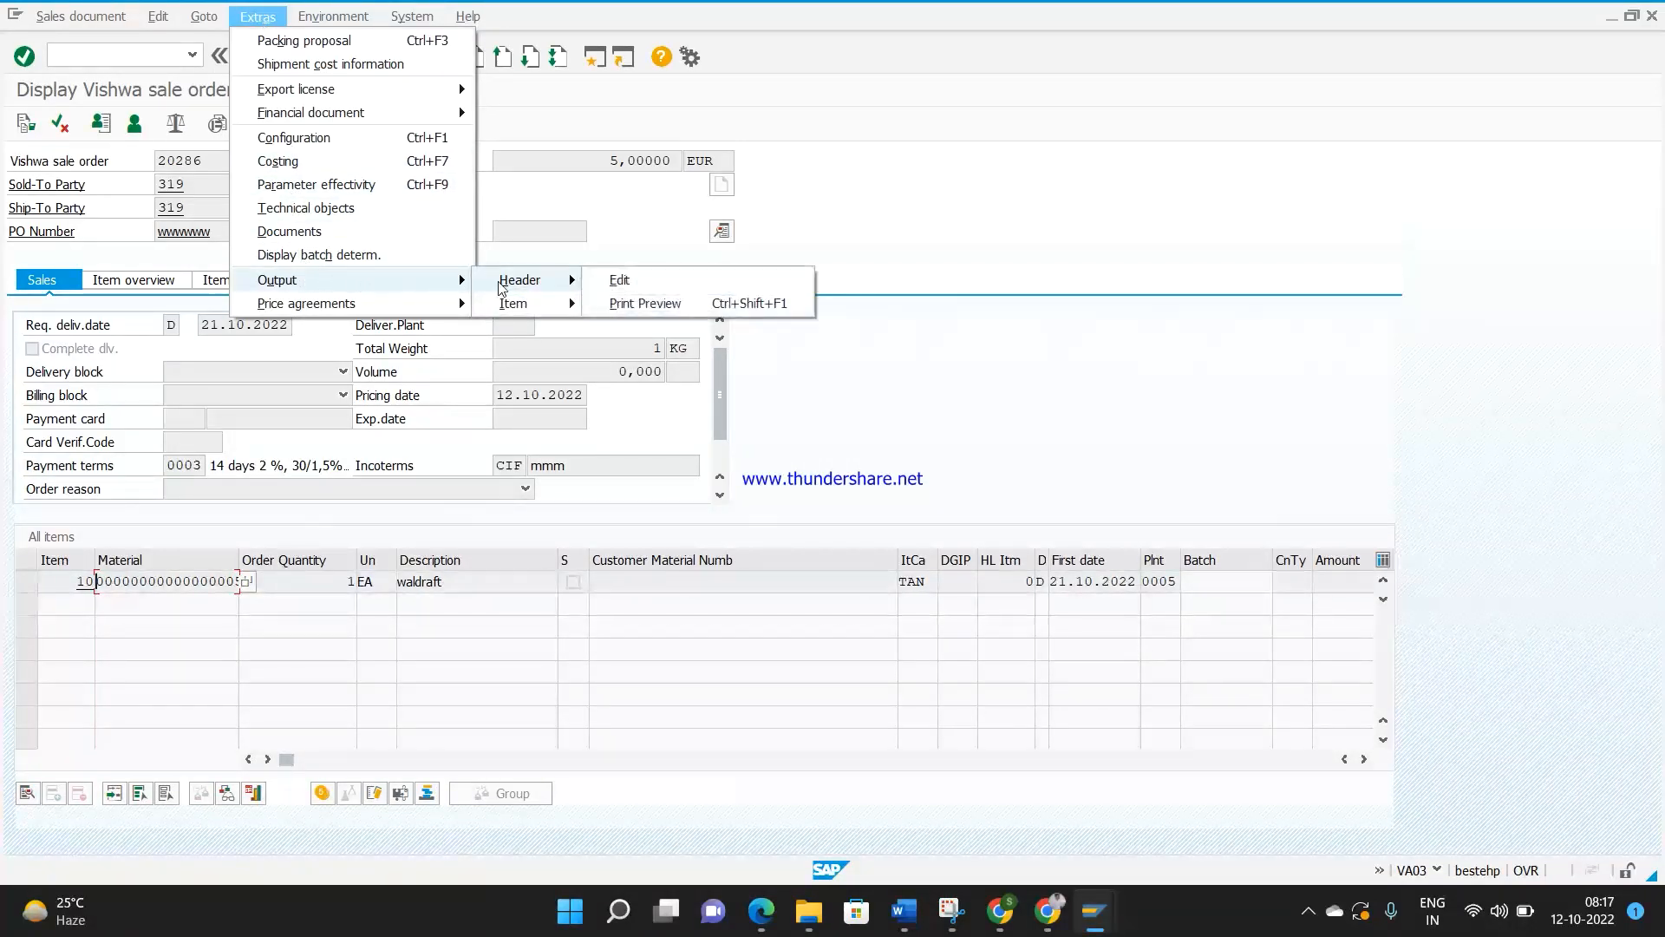
click(616, 284)
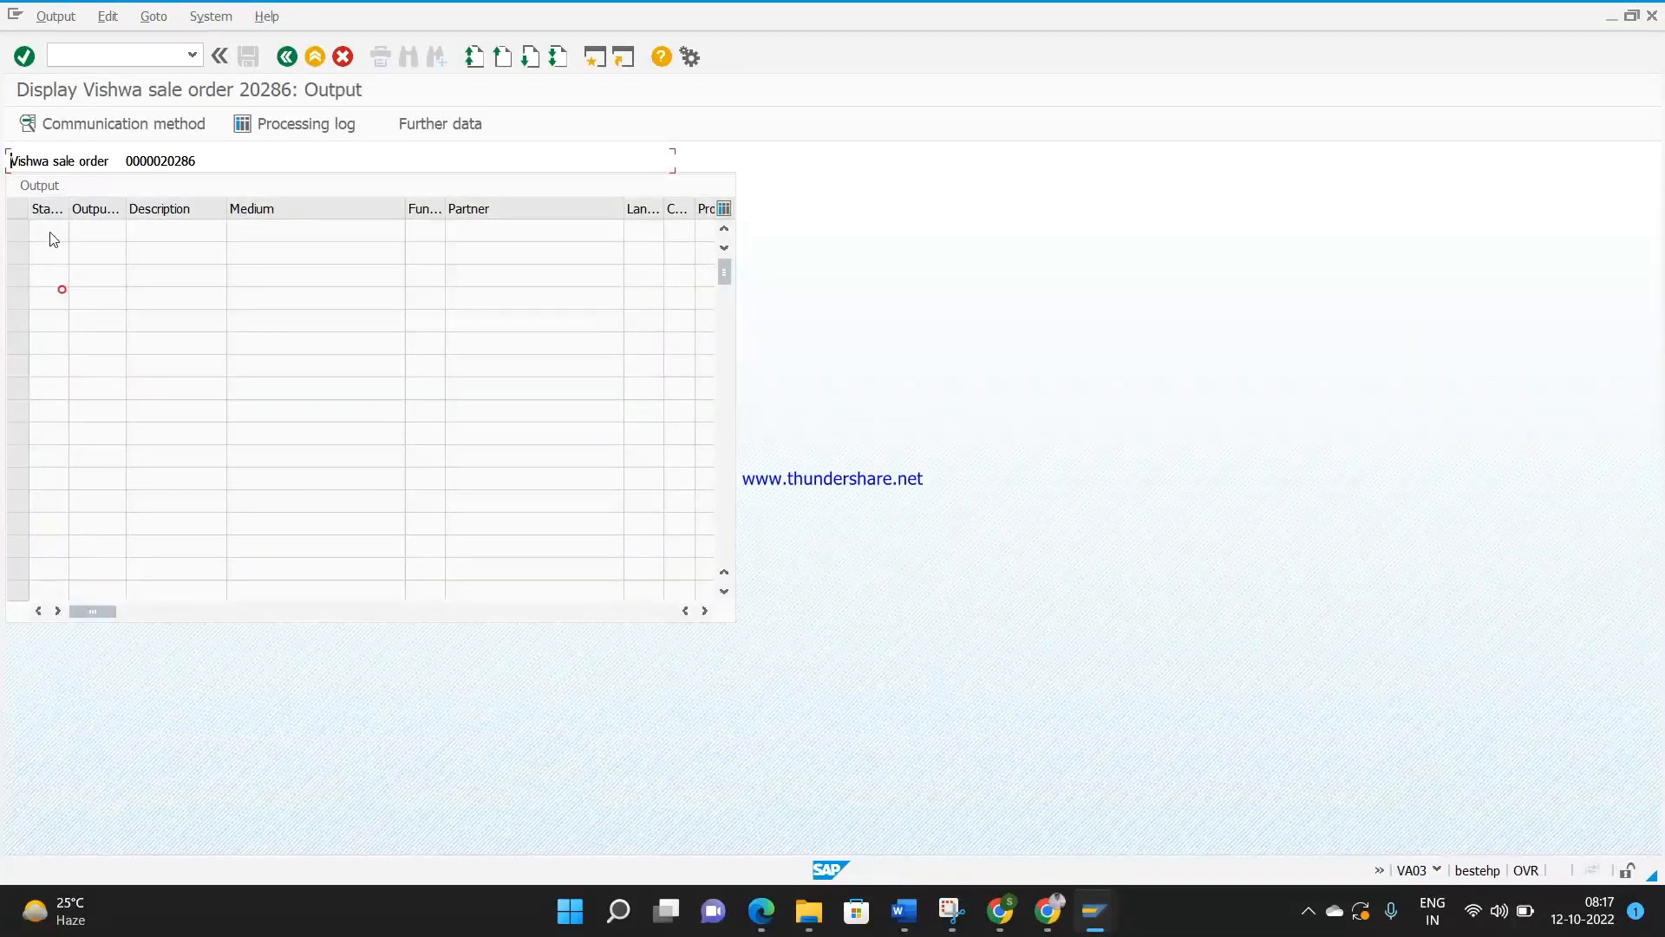
Step: Open the same order for changing with transaction VA02 and show the determination analysis of its header output
click(128, 56)
key(Return)
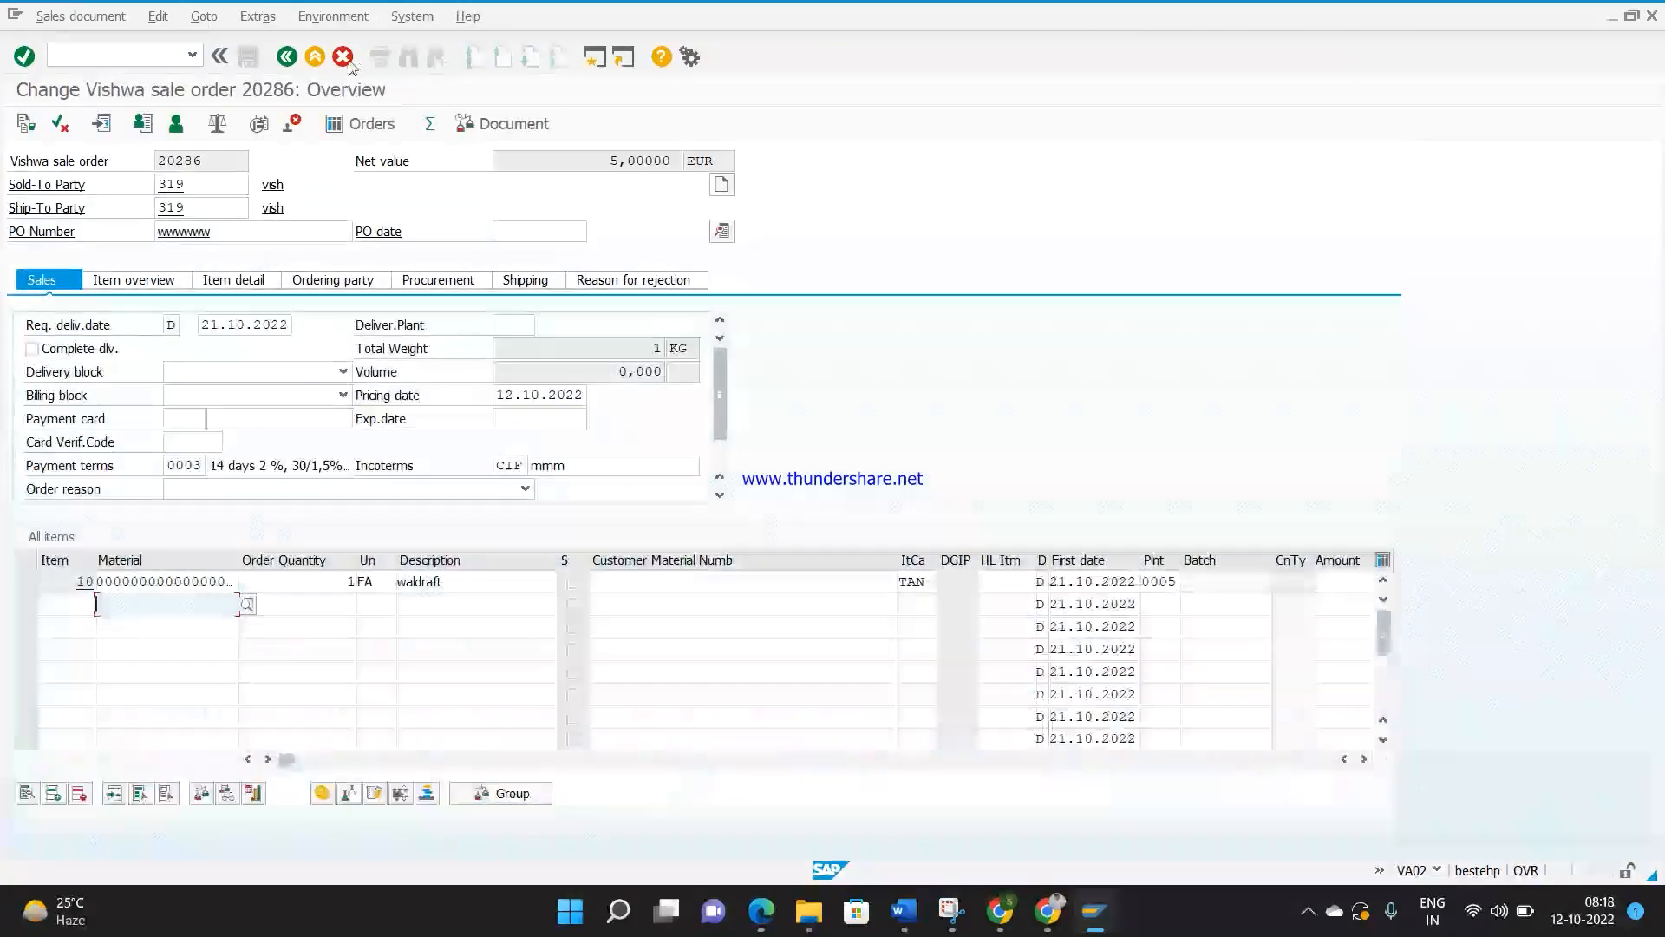
click(257, 17)
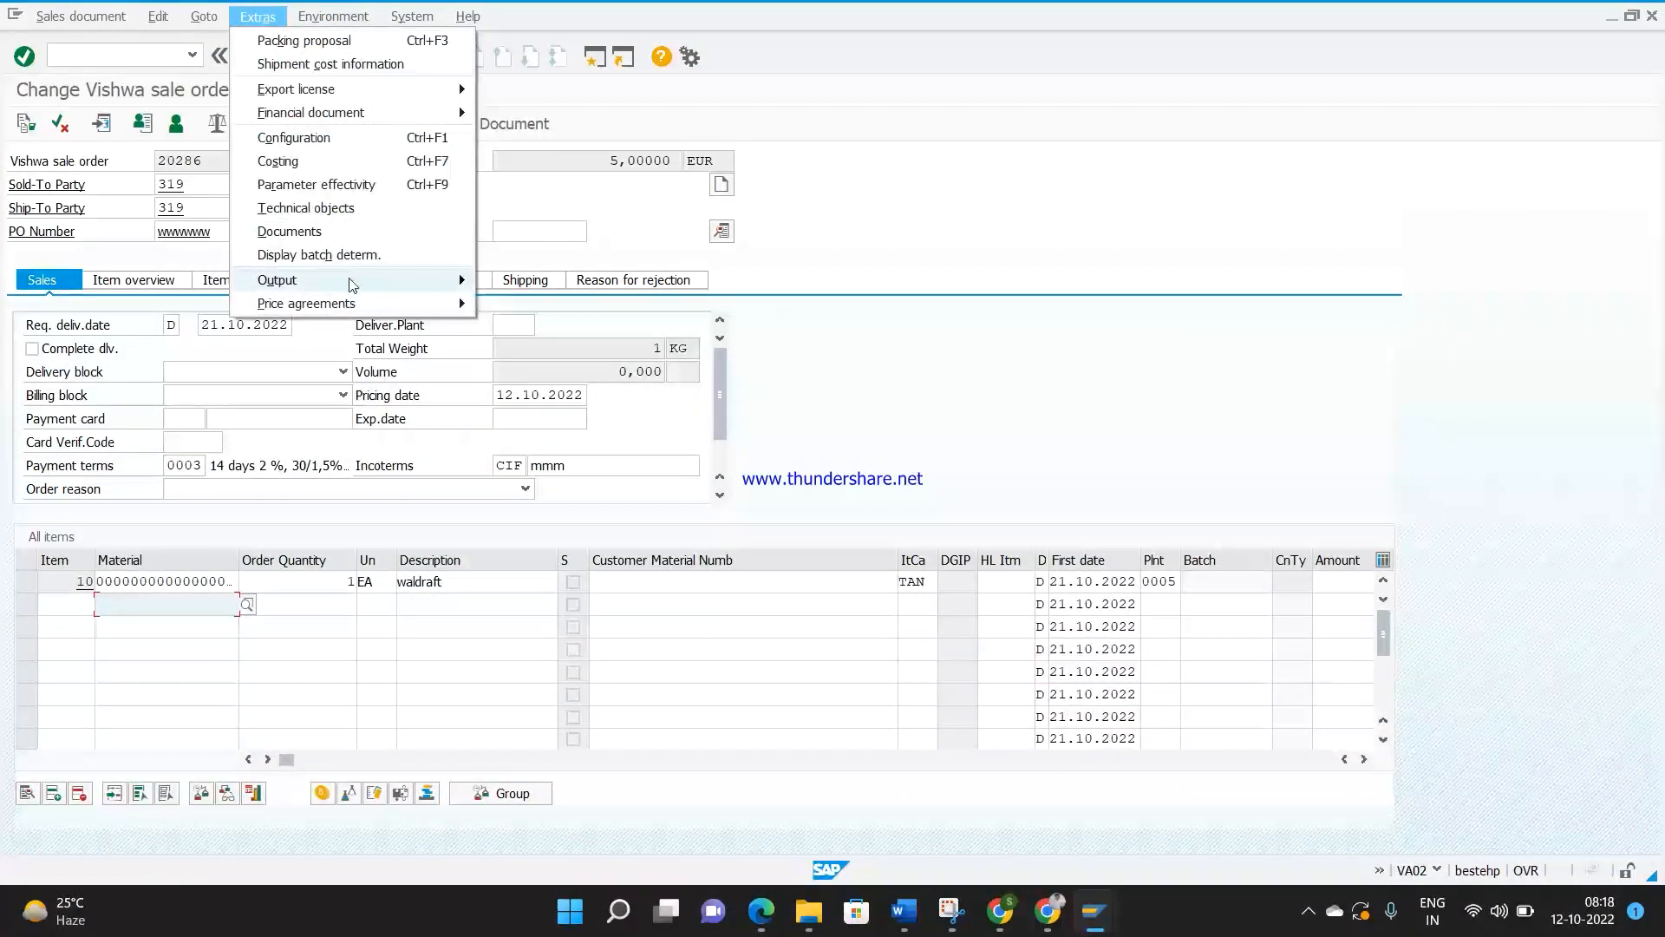
mouse_move(382, 284)
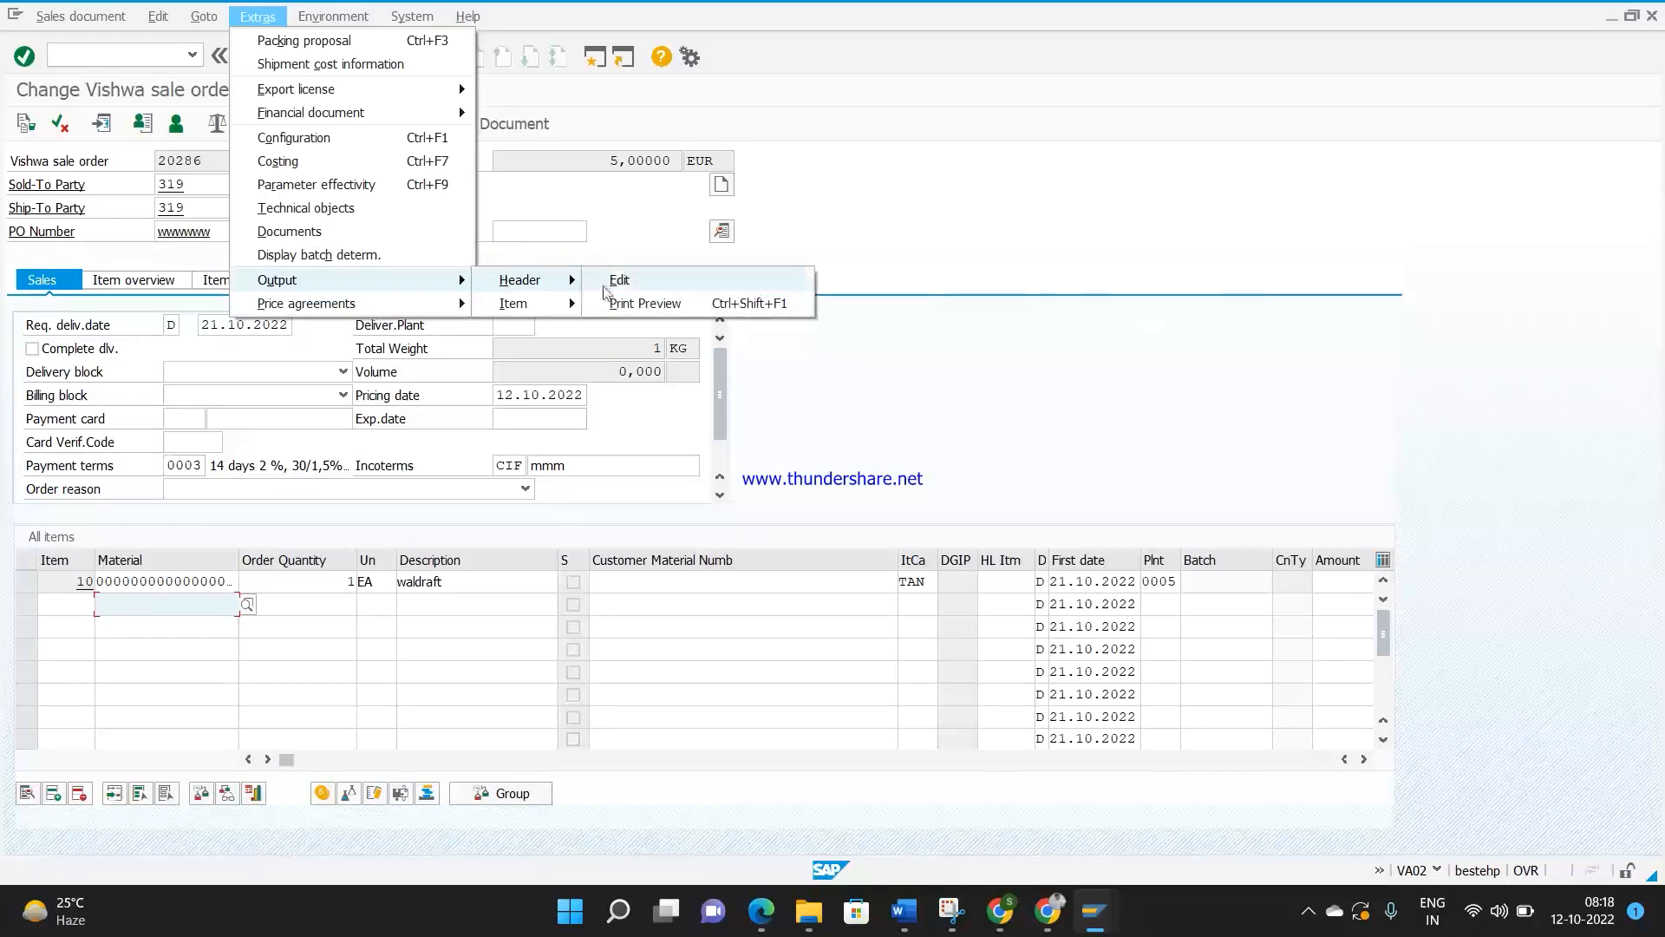
click(618, 280)
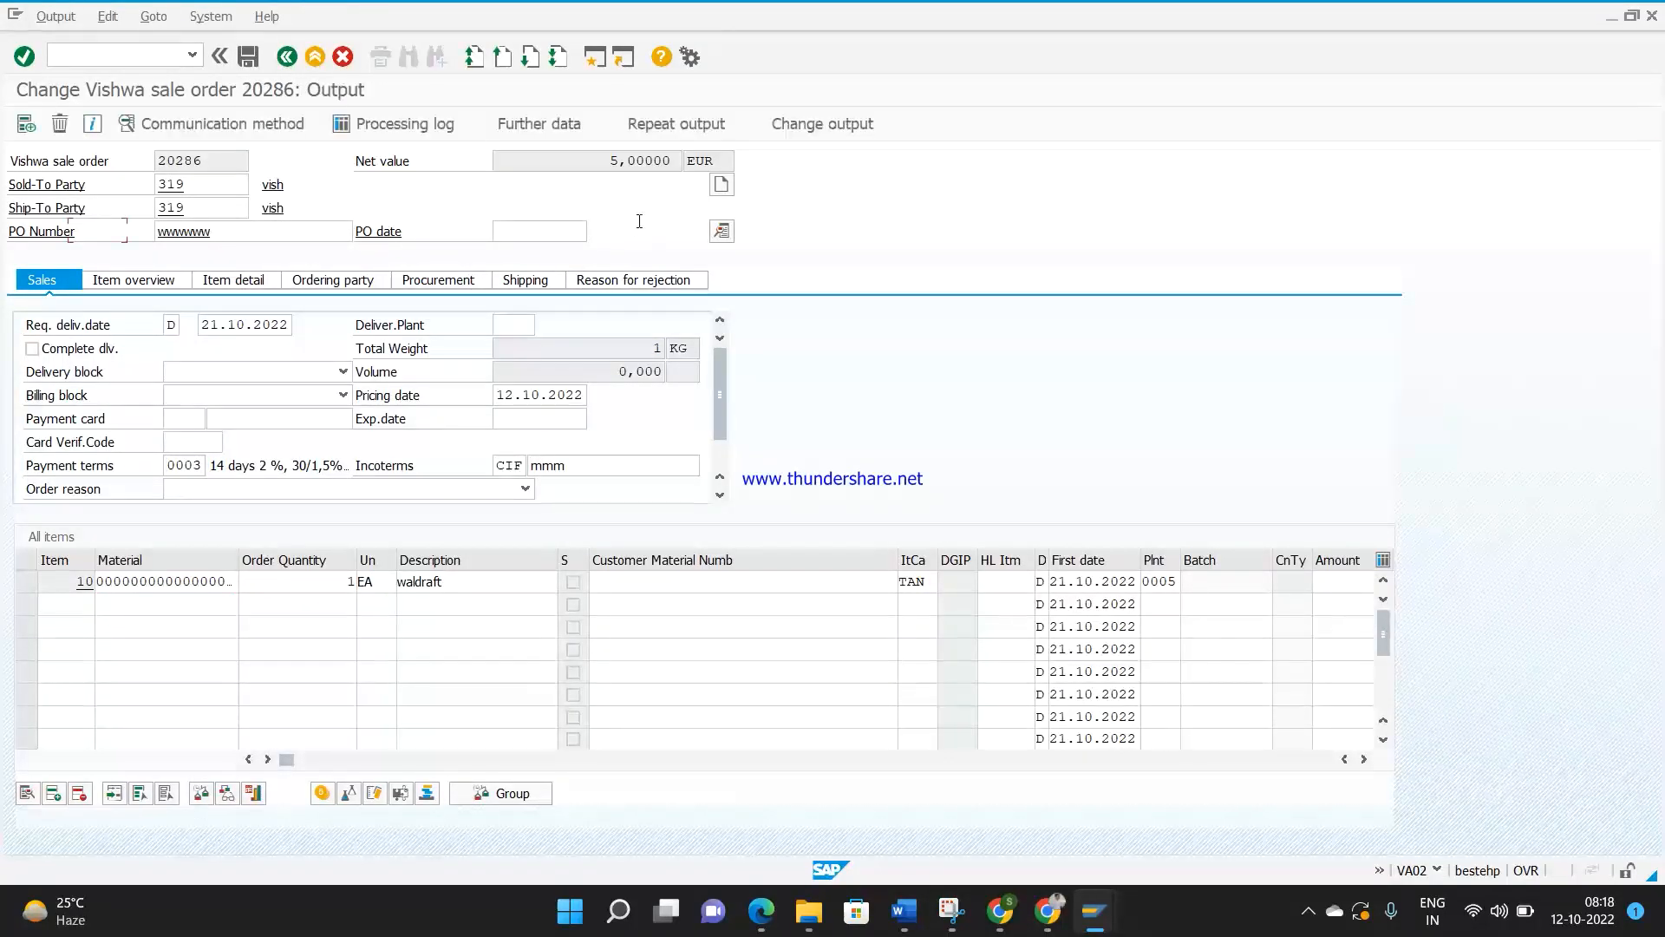
click(107, 17)
click(156, 17)
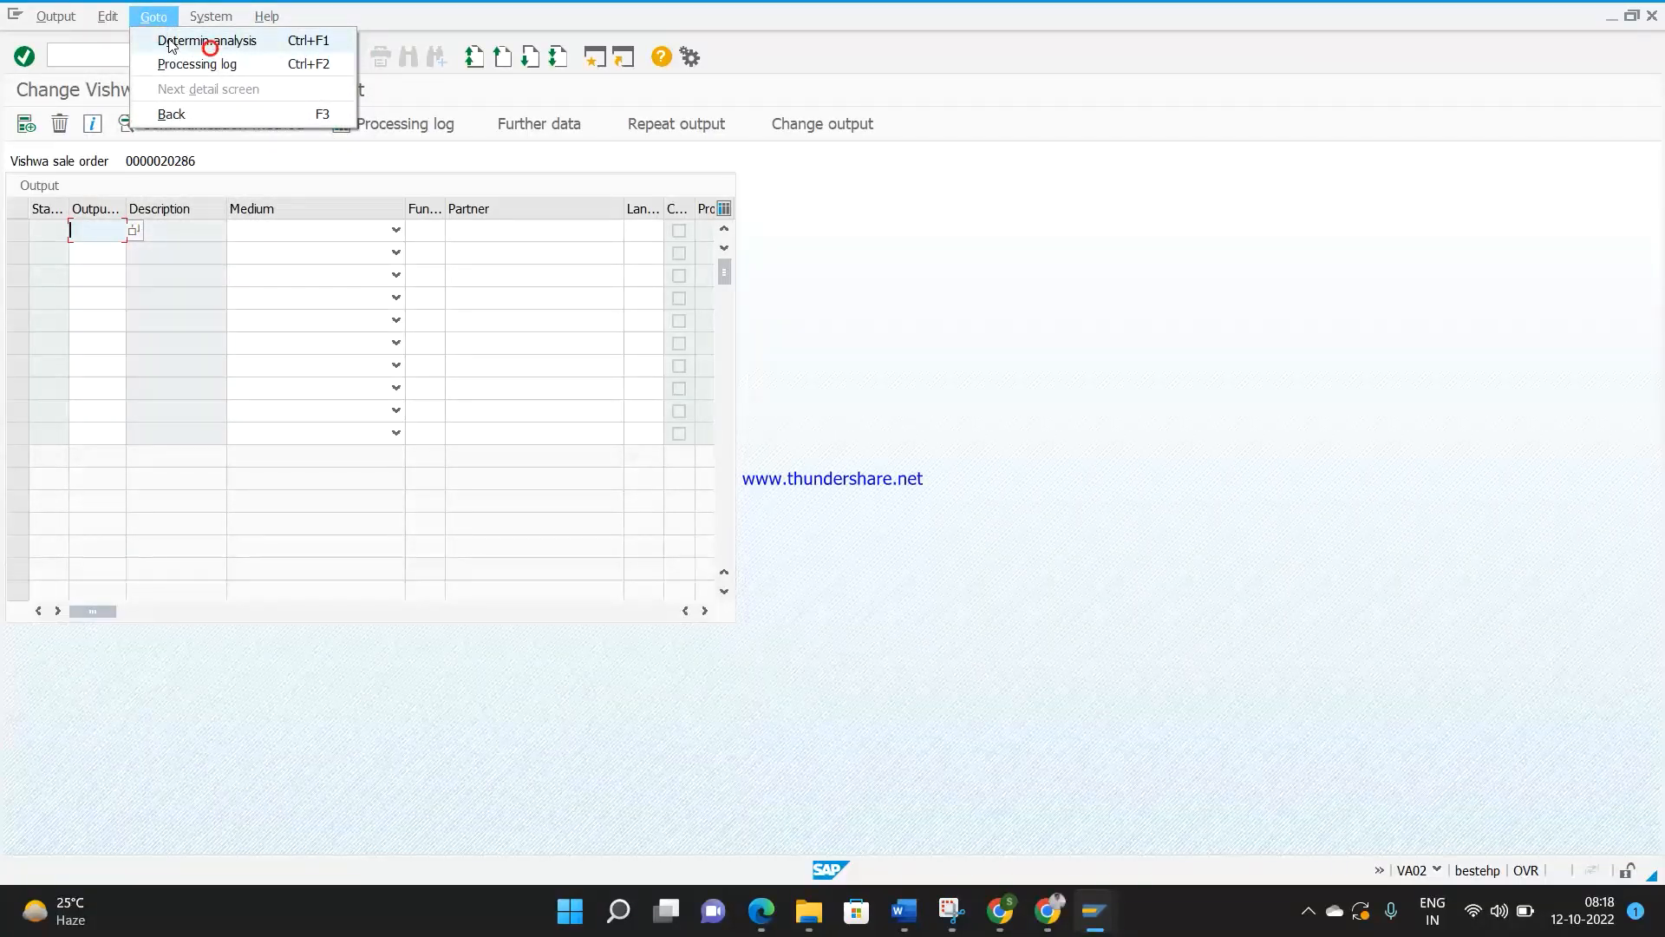
click(171, 44)
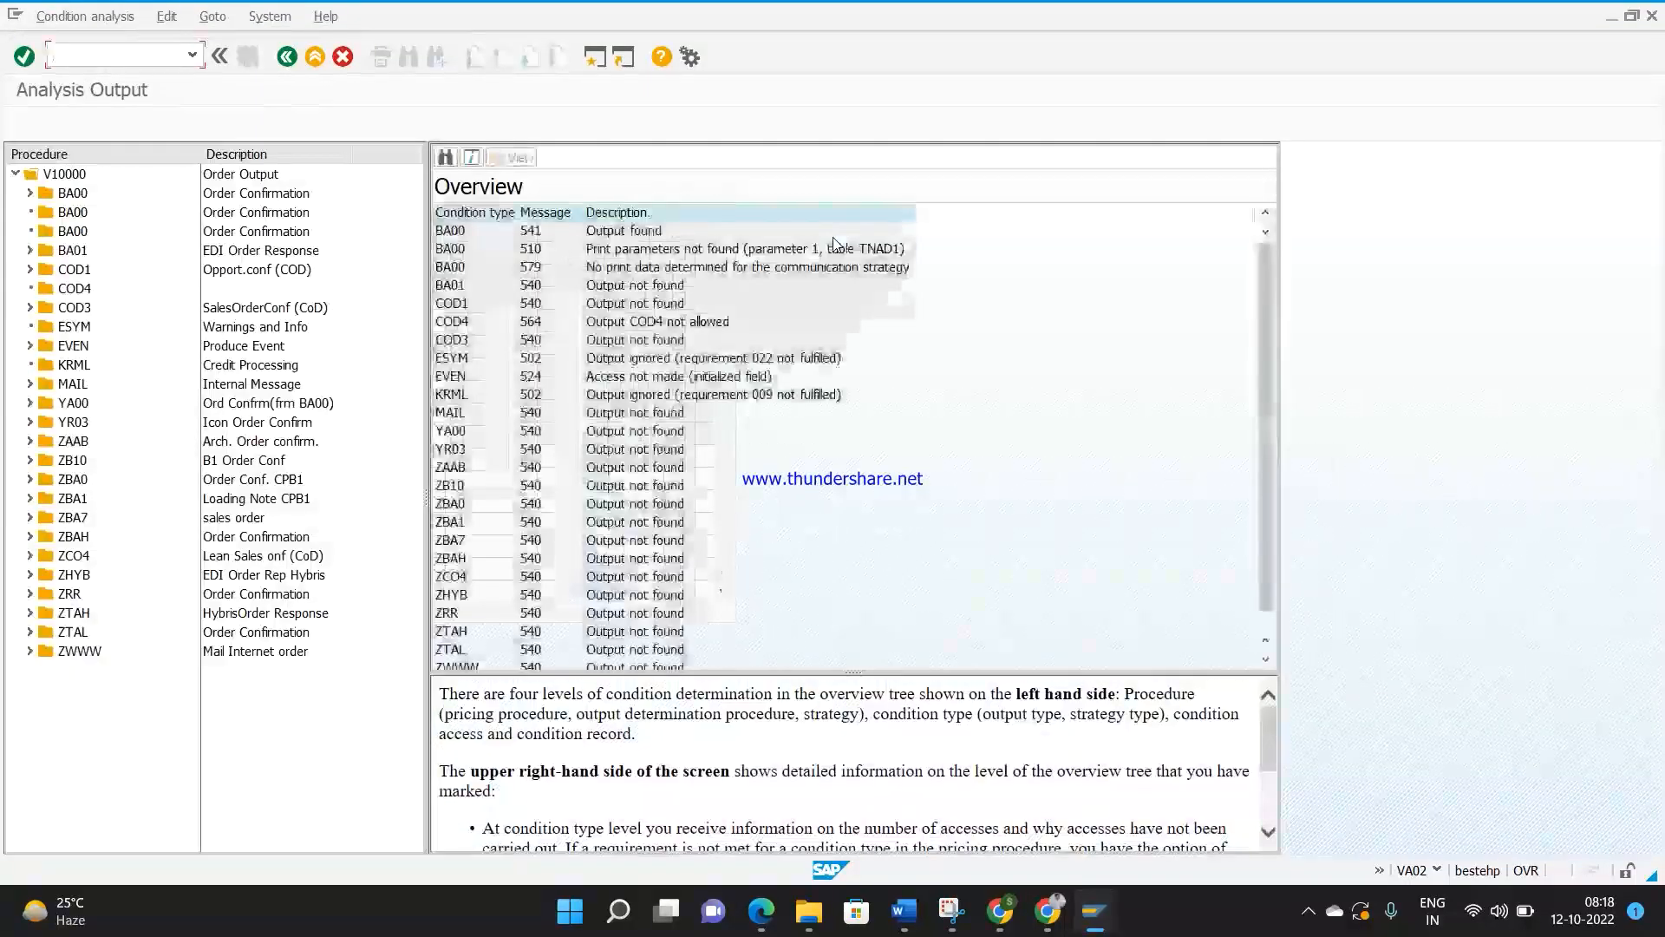
Step: Examine the three BA00 entries under procedure V10000 in the analysis, including access 010 and its condition record for ZVIS
click(72, 176)
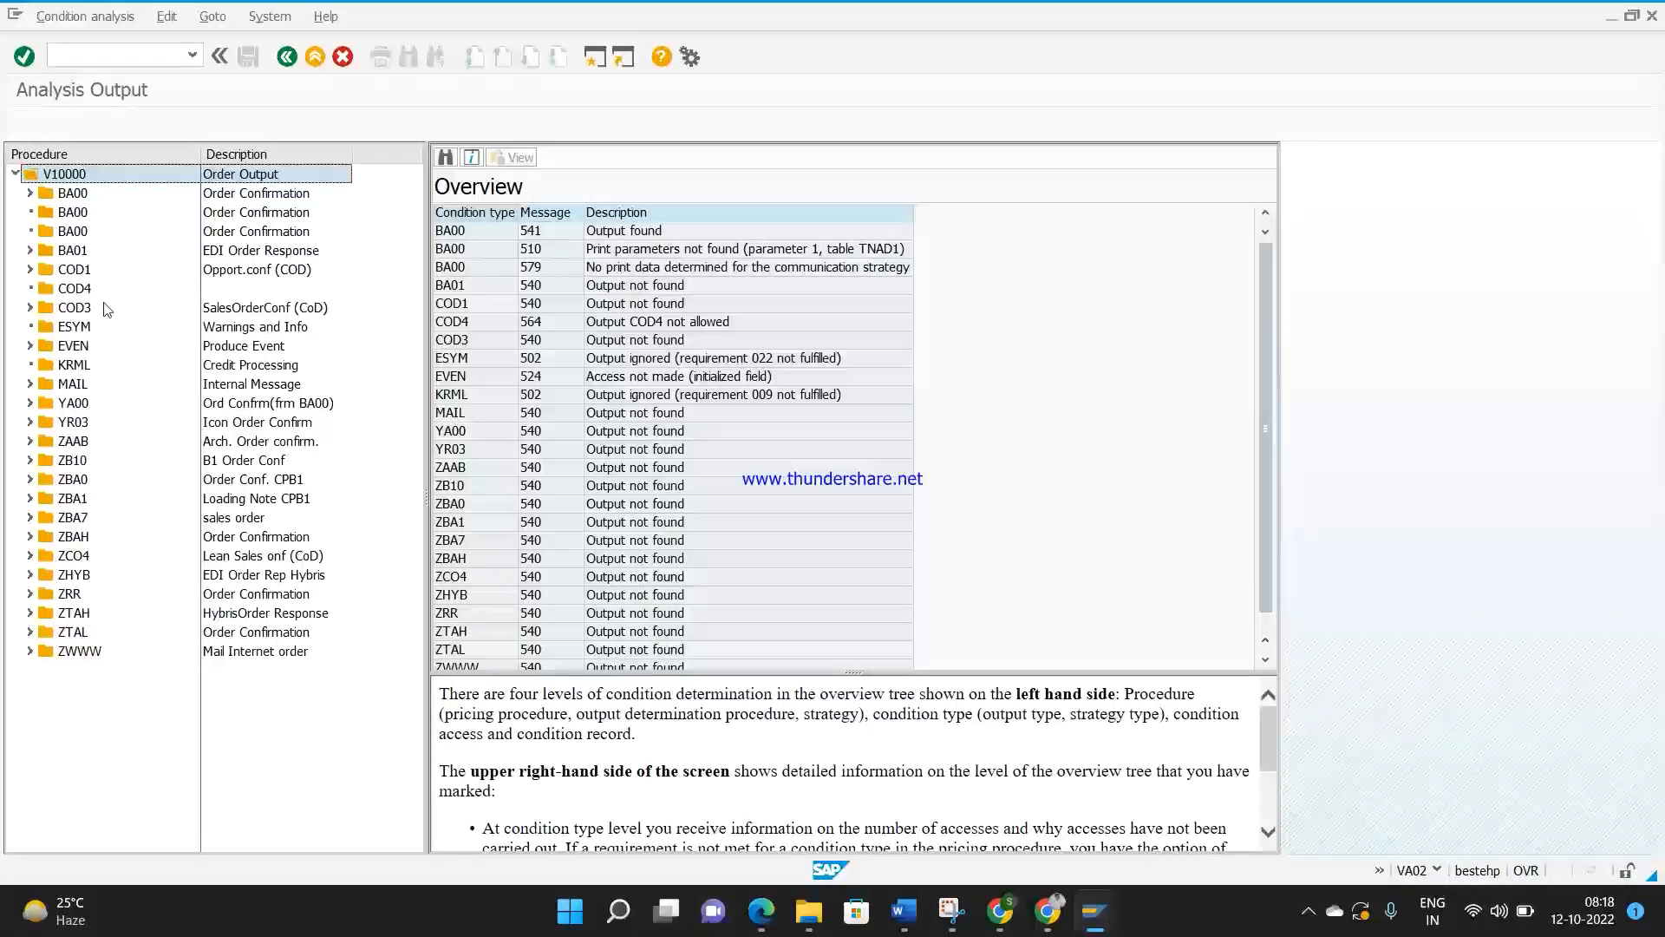
click(31, 193)
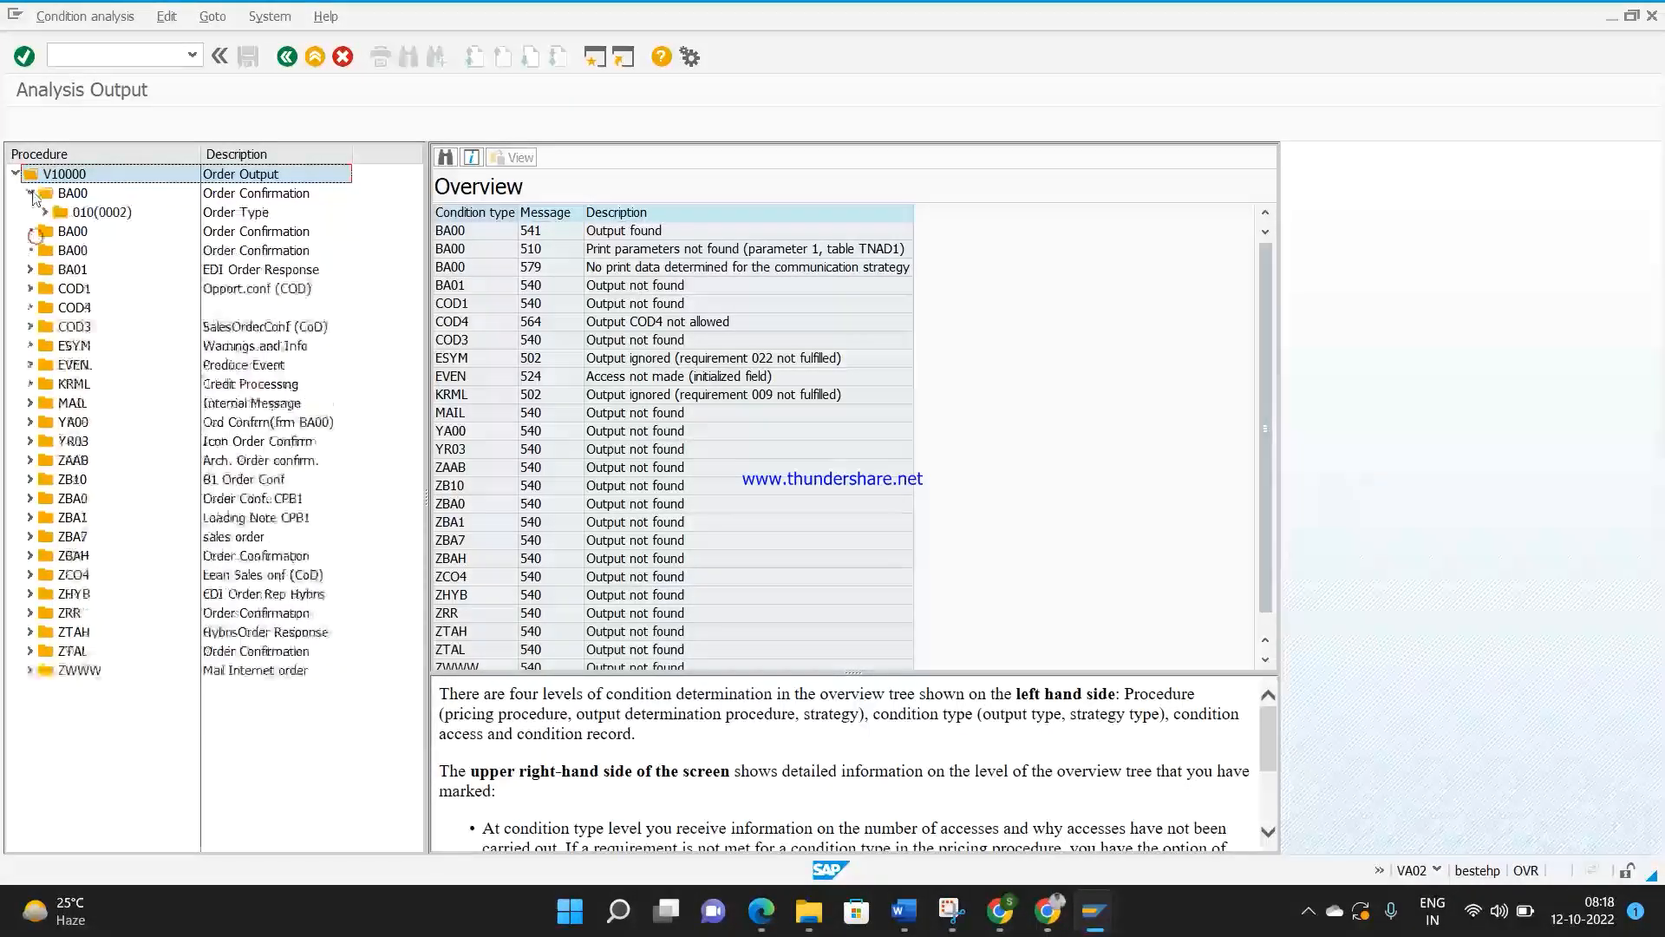
click(69, 194)
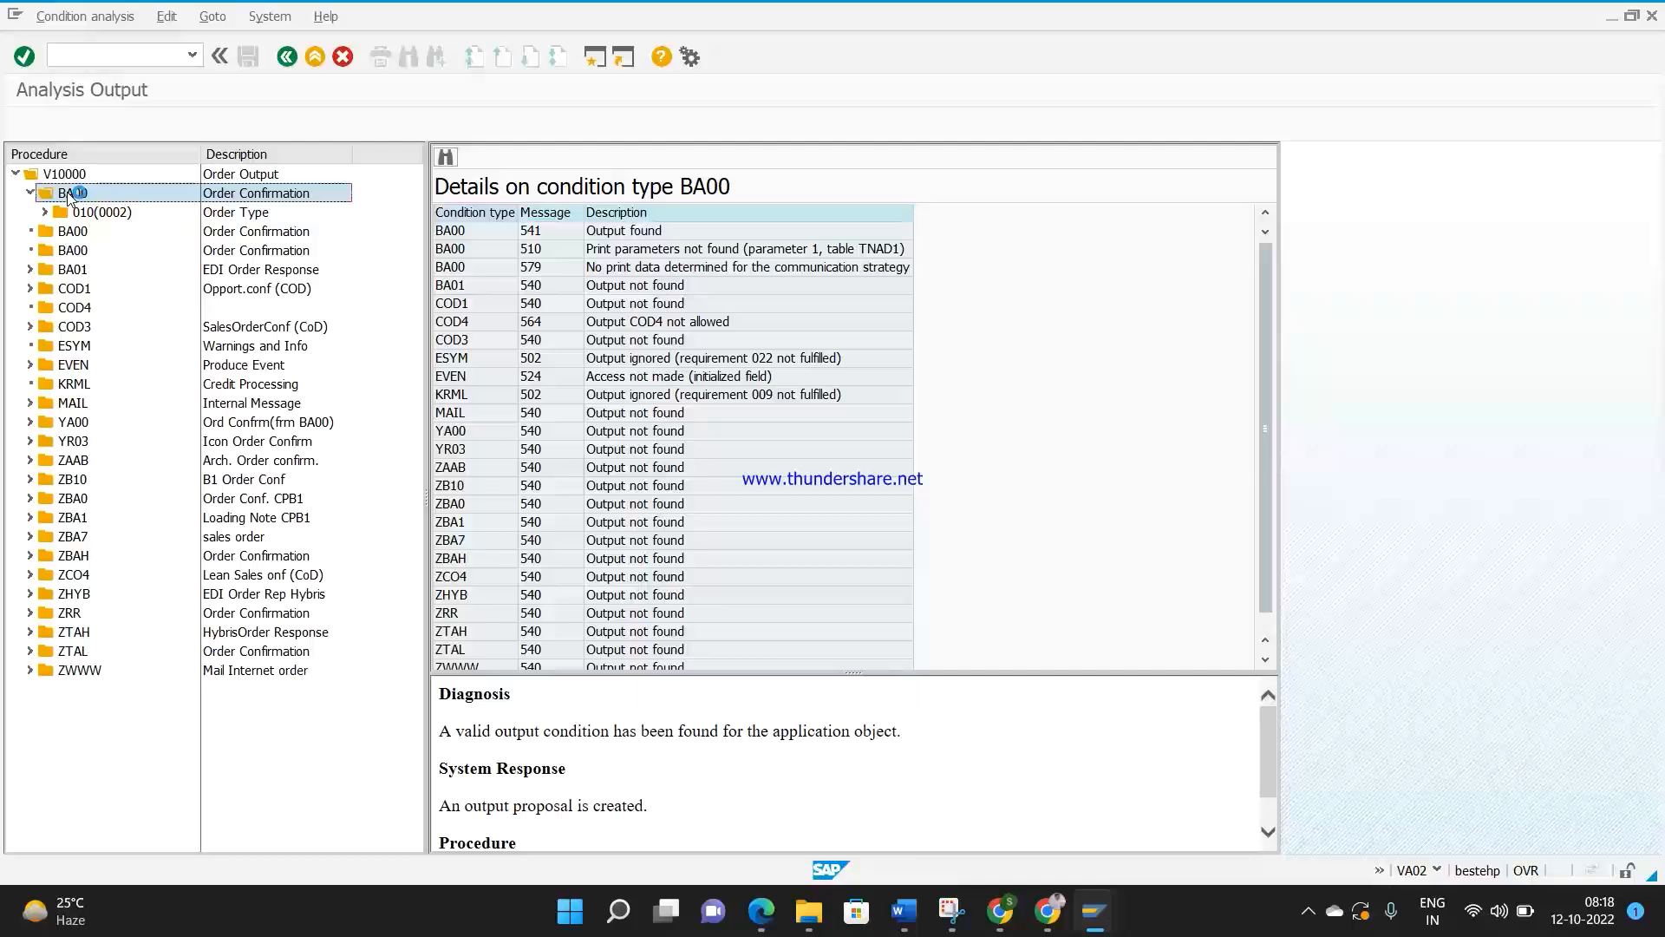
click(604, 294)
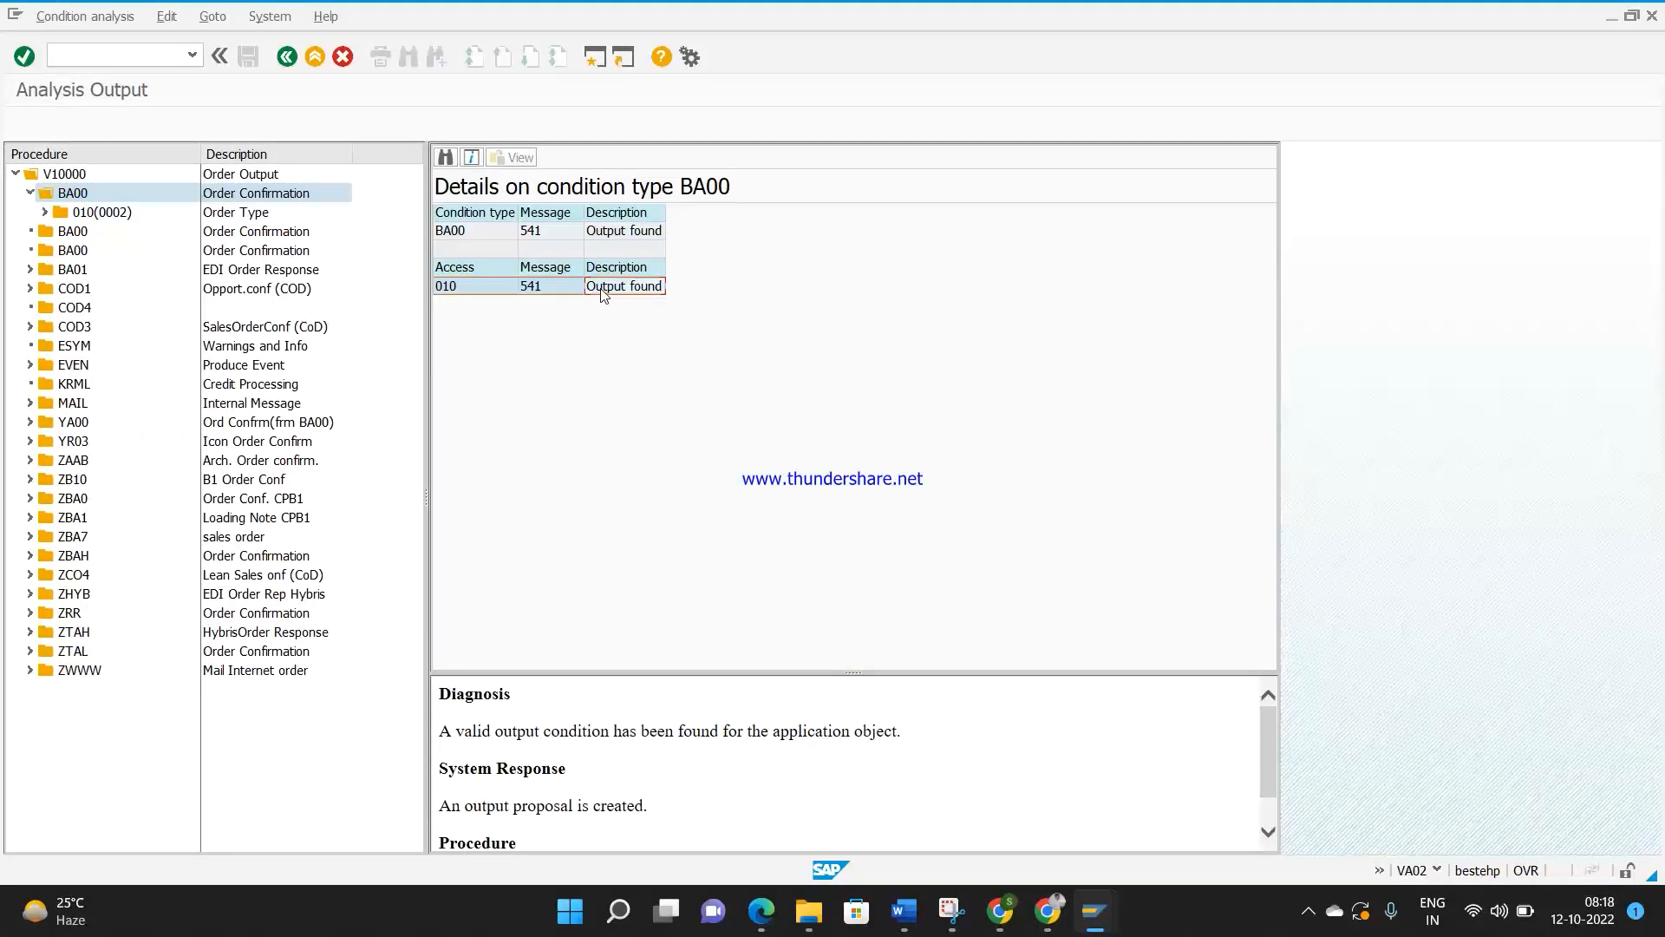
double_click(103, 213)
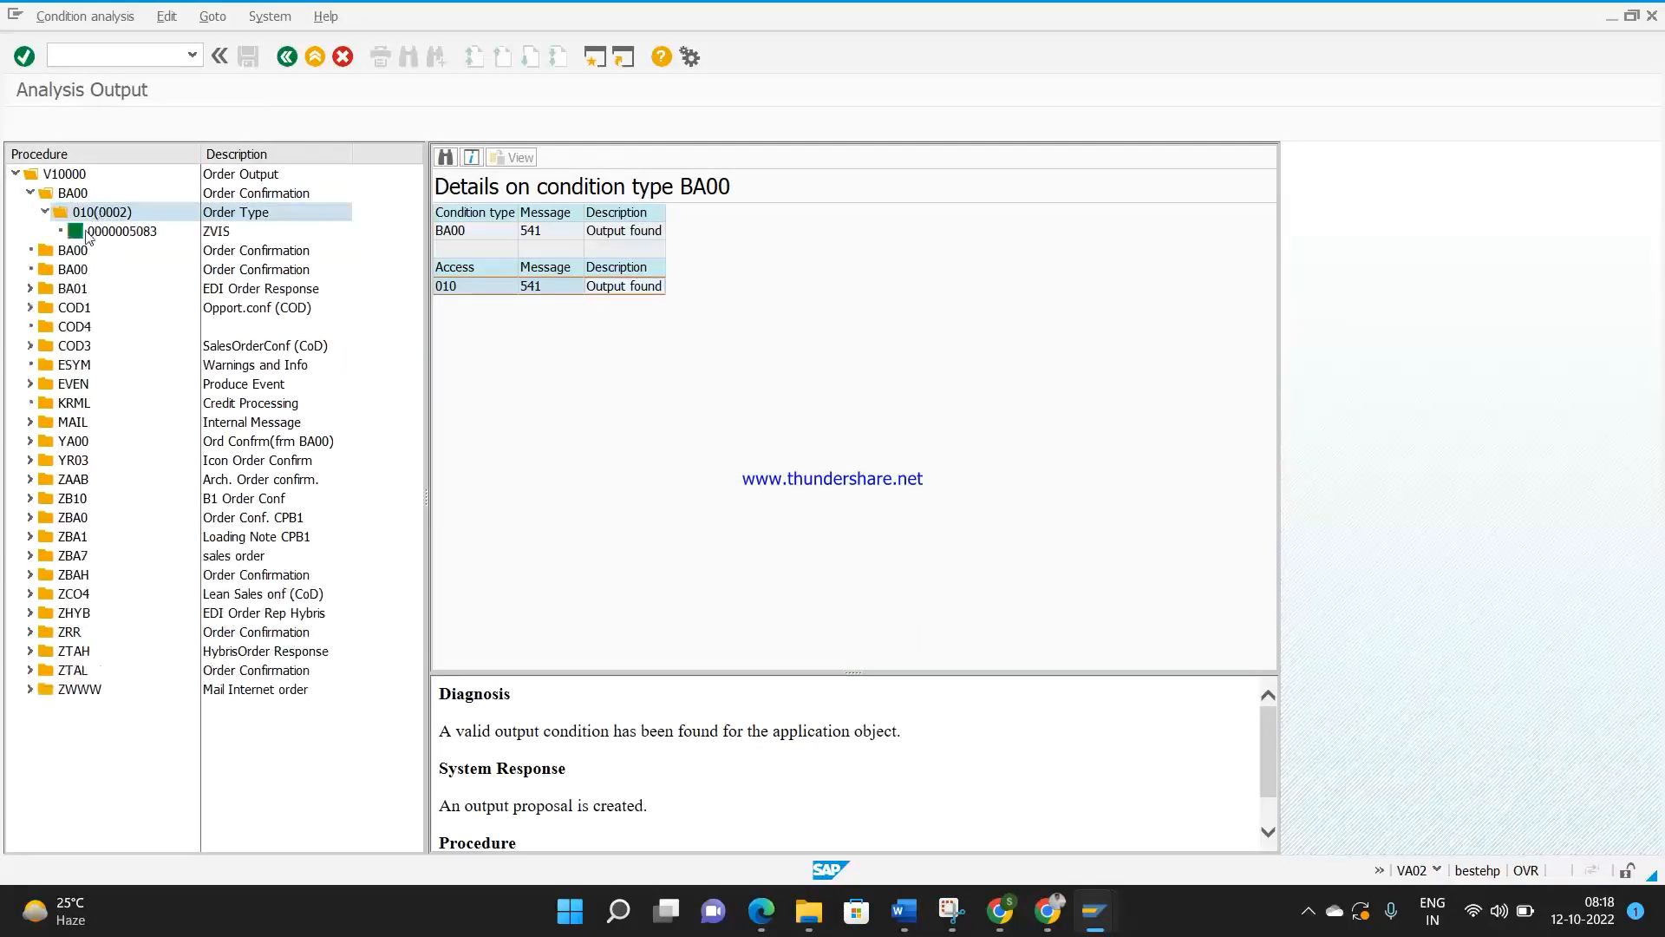
double_click(75, 252)
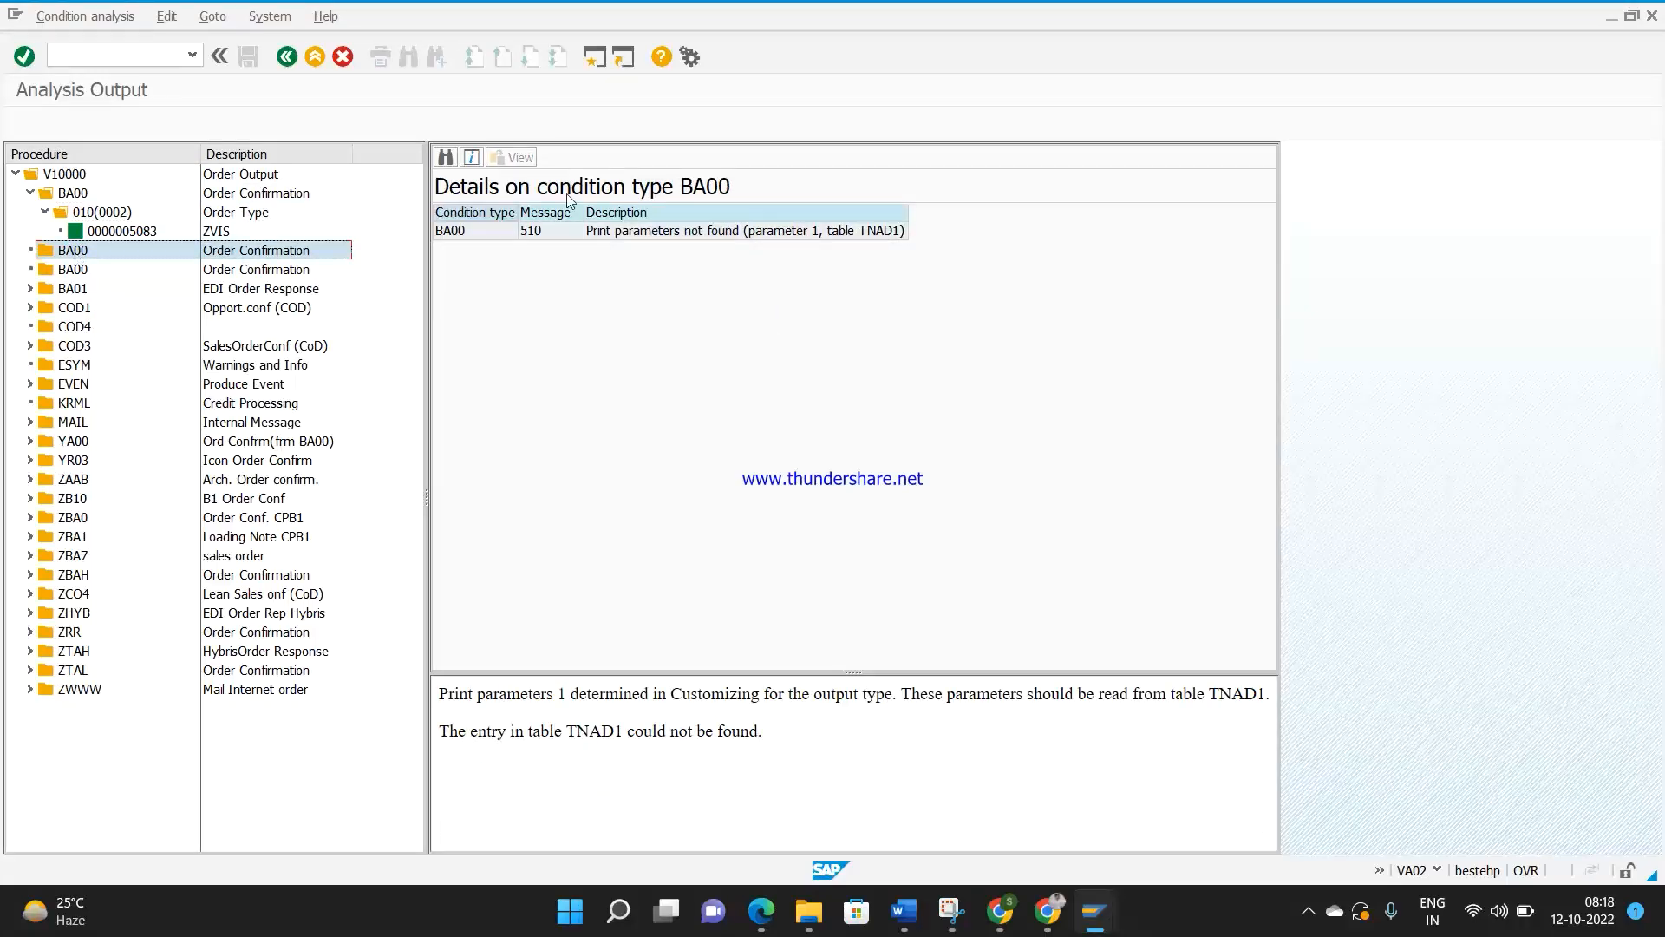
click(88, 269)
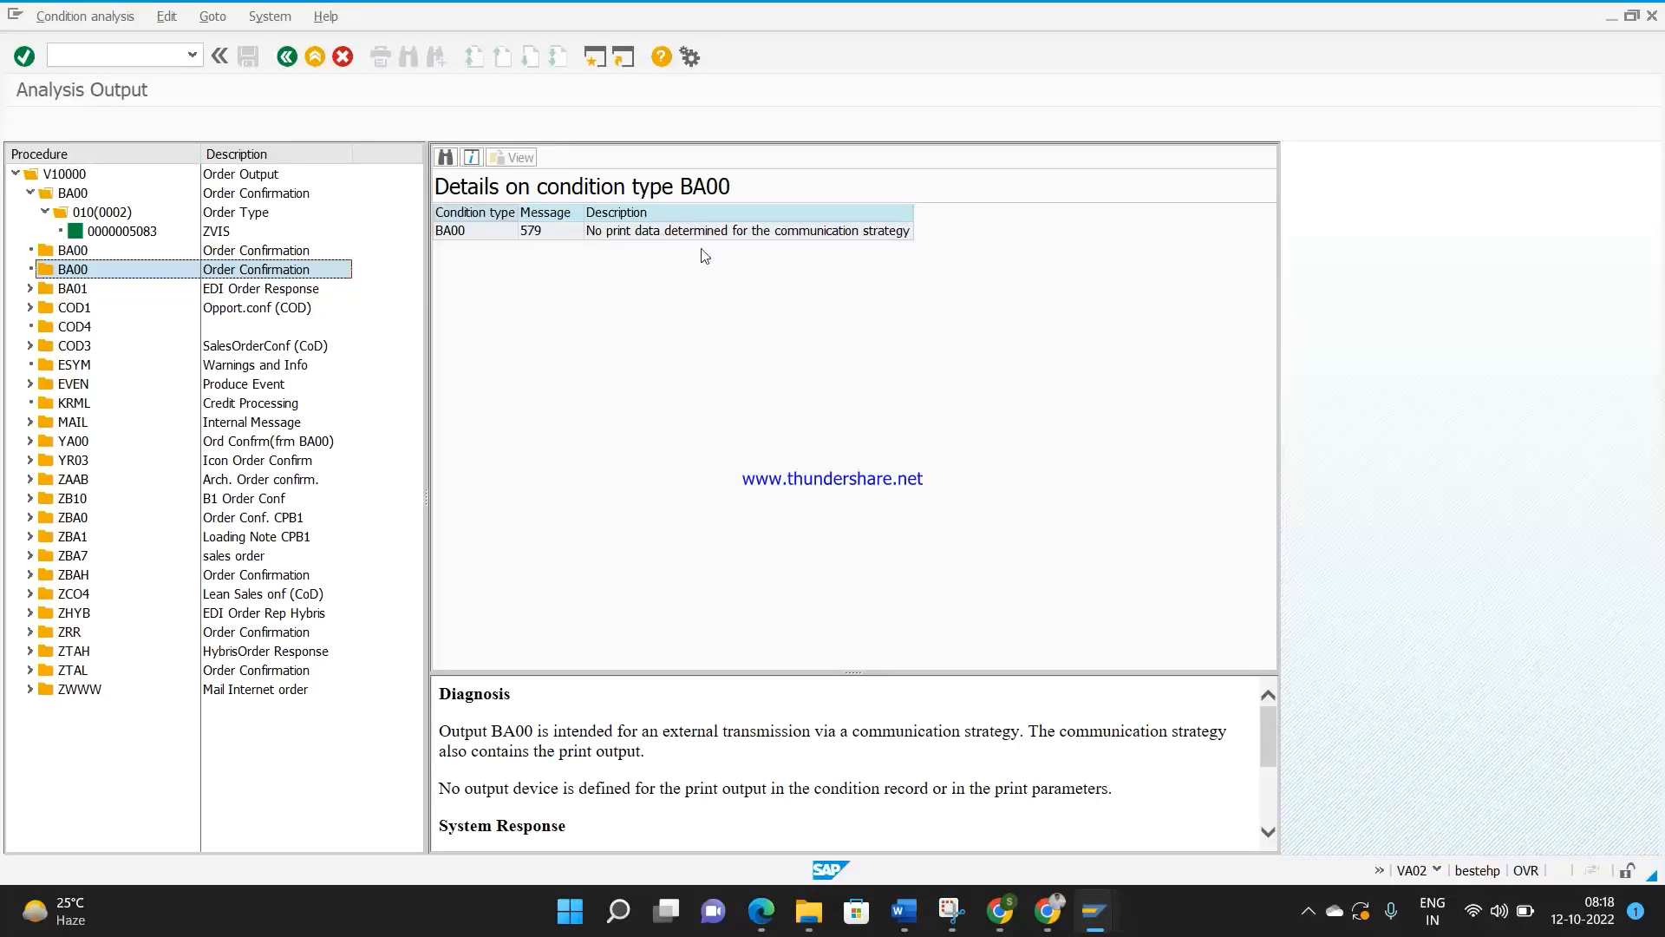
Step: Start transaction VV12 in a new session and open the BA00 condition record selection by sales document type
mouse_move(1080, 911)
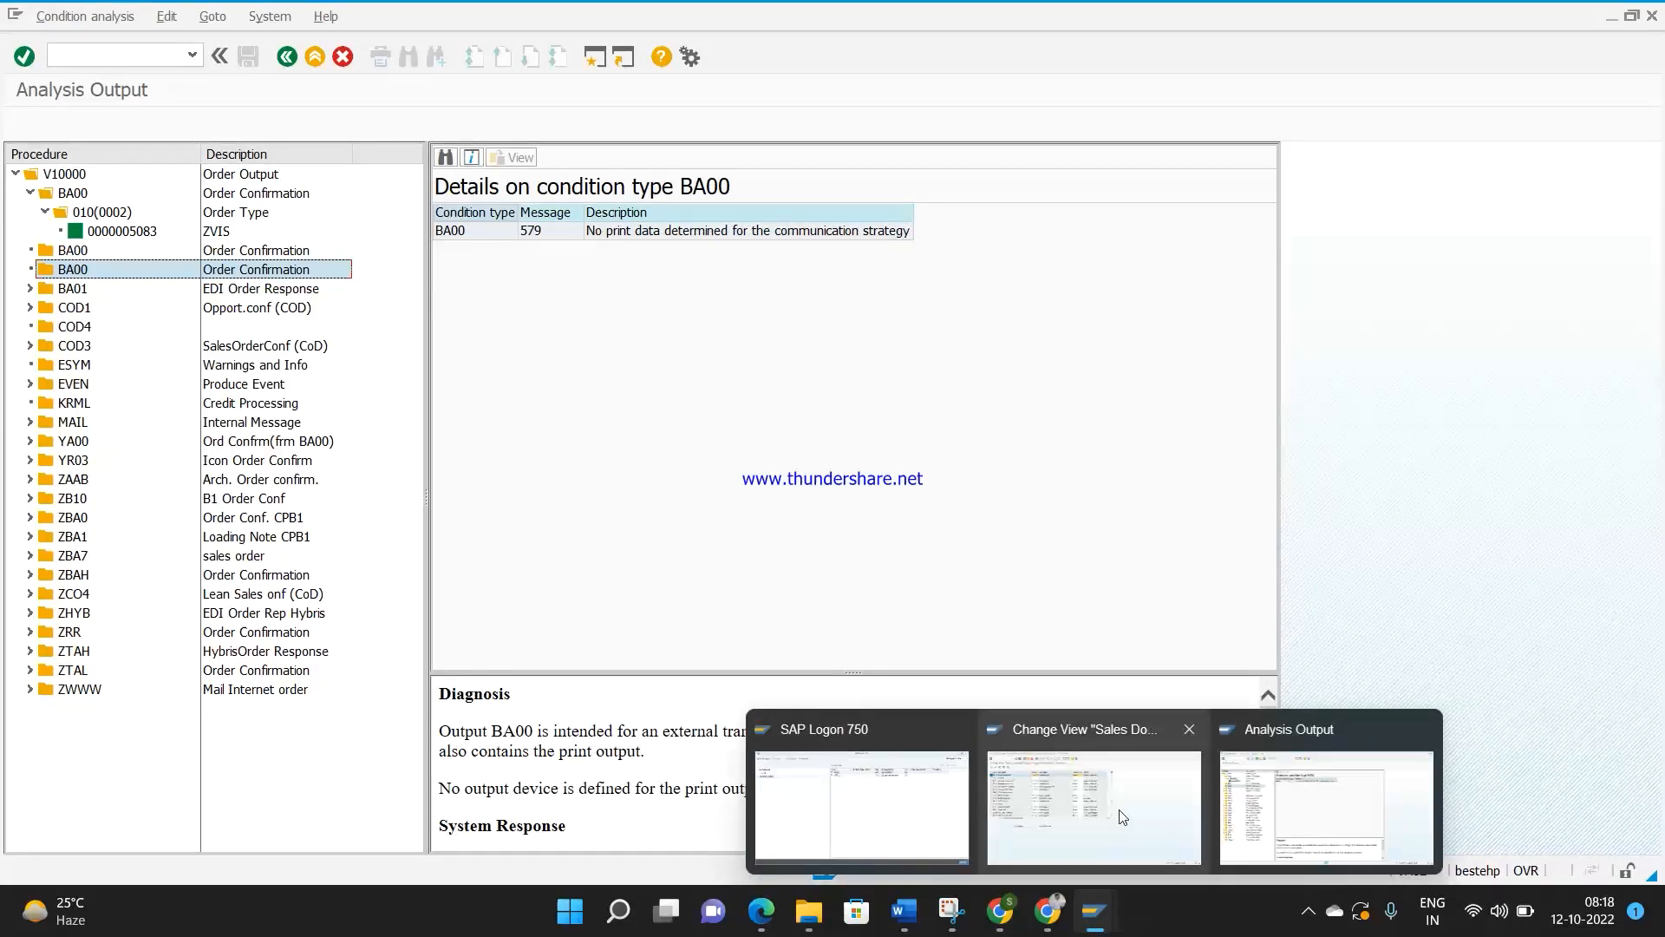
click(108, 54)
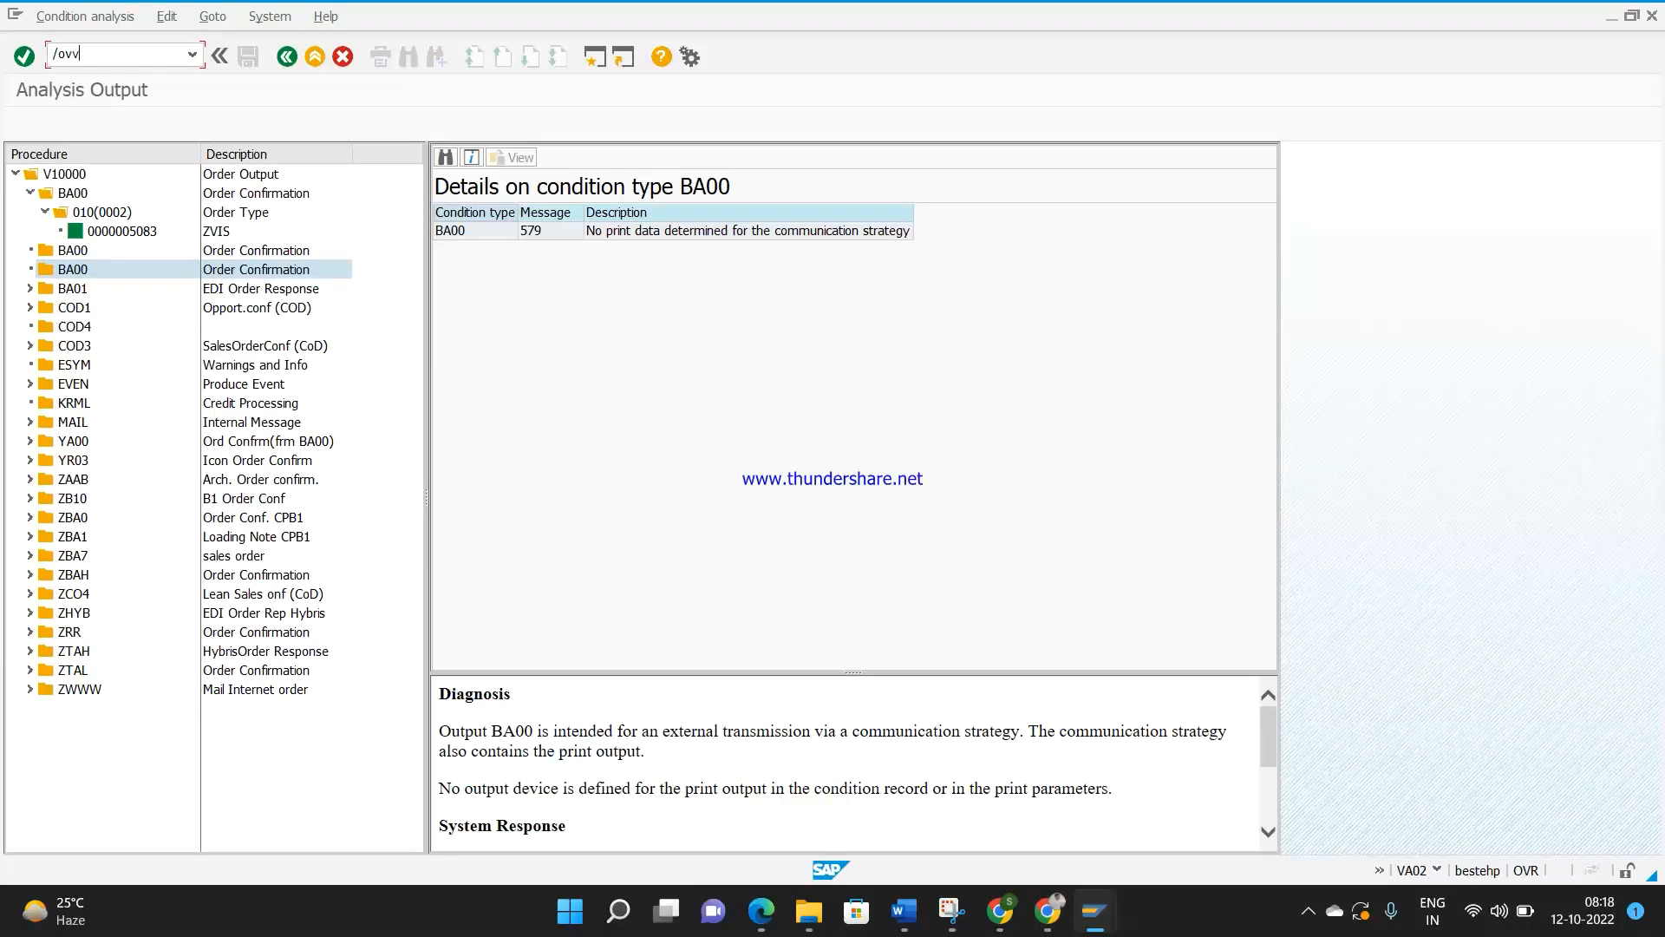
key(Return)
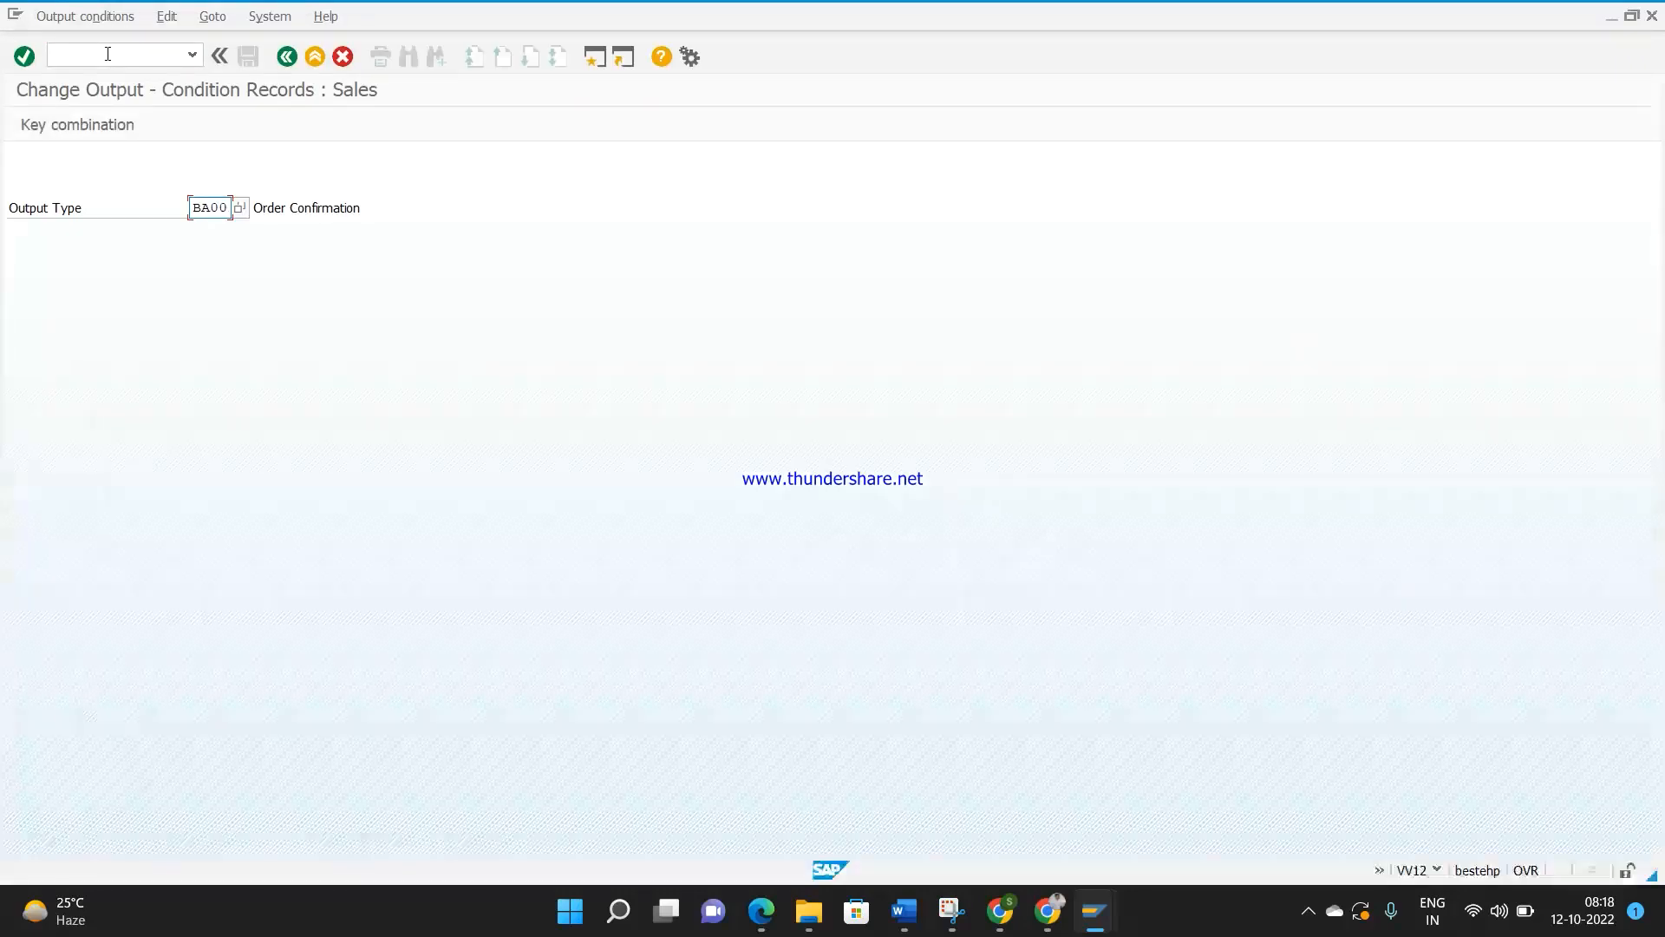
key(Return)
key(Tab)
key(Return)
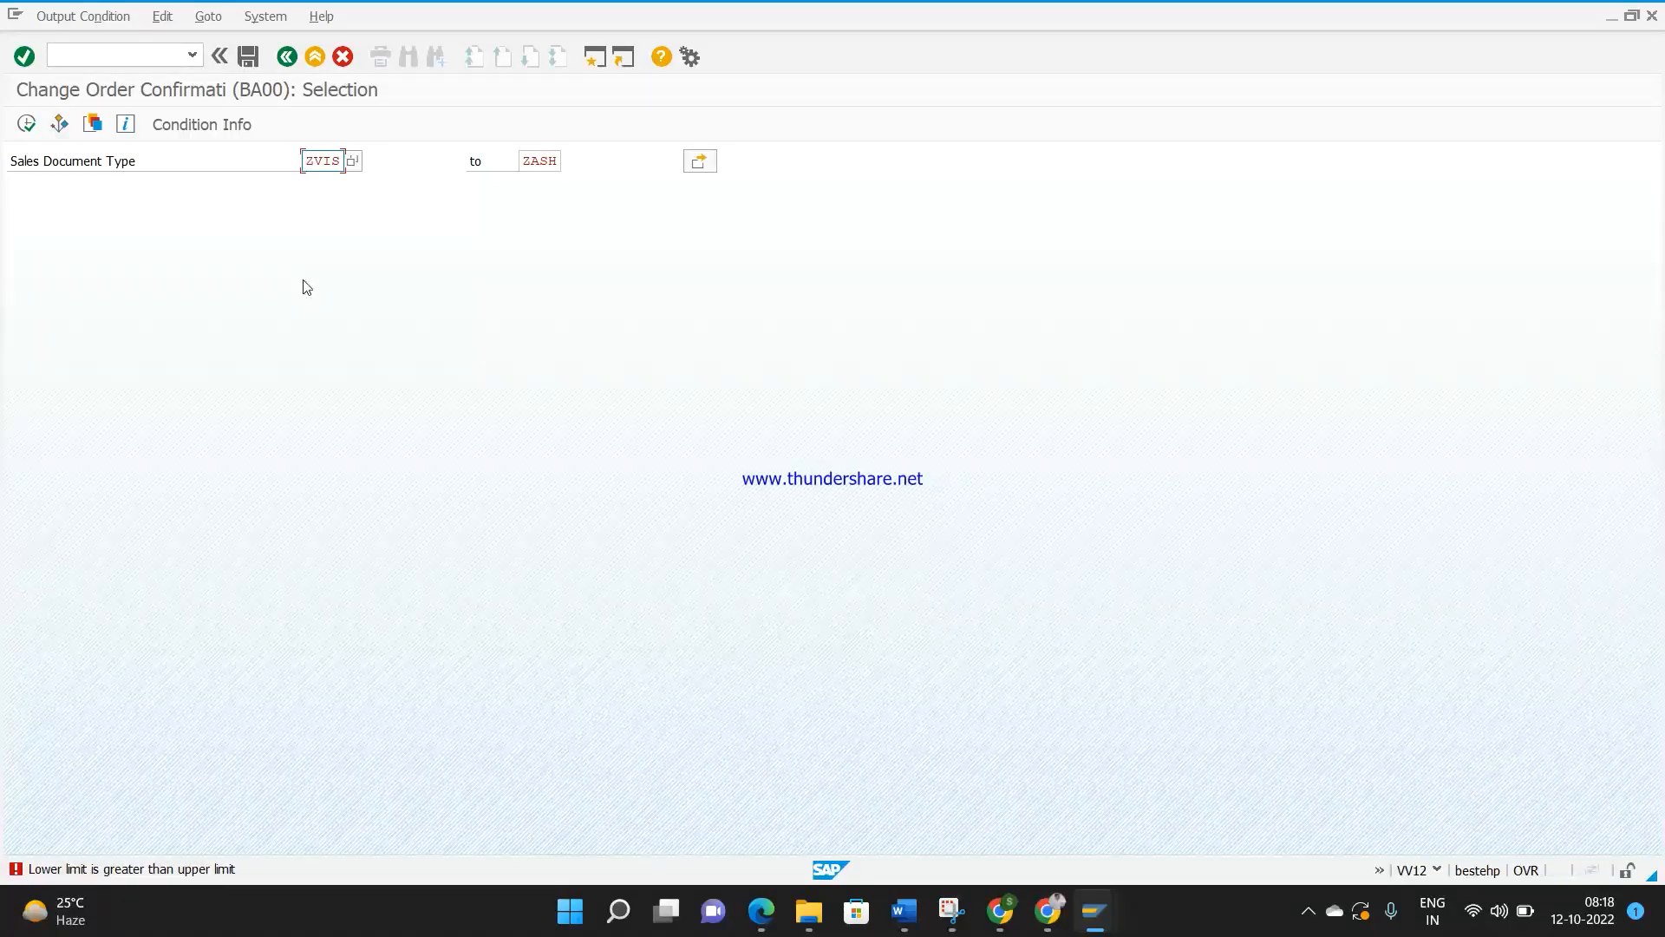
Step: List the BA00 condition records for sales document types ZASH to ZVIS
click(690, 165)
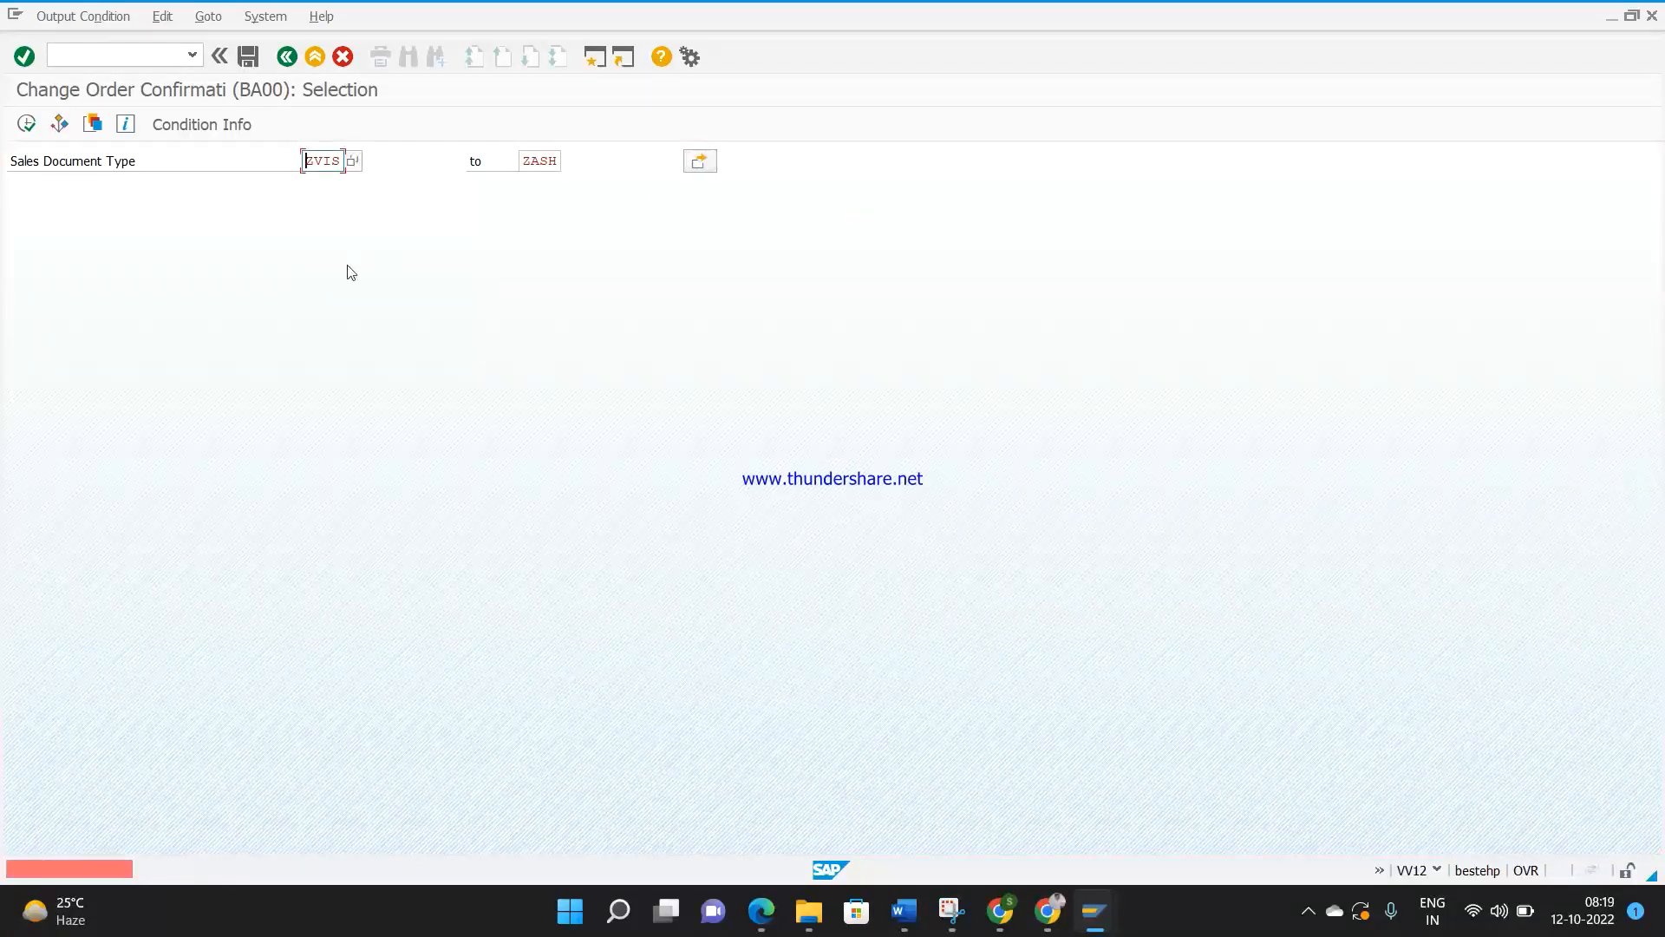
text(zash)
key(Tab)
text(zvis)
click(26, 124)
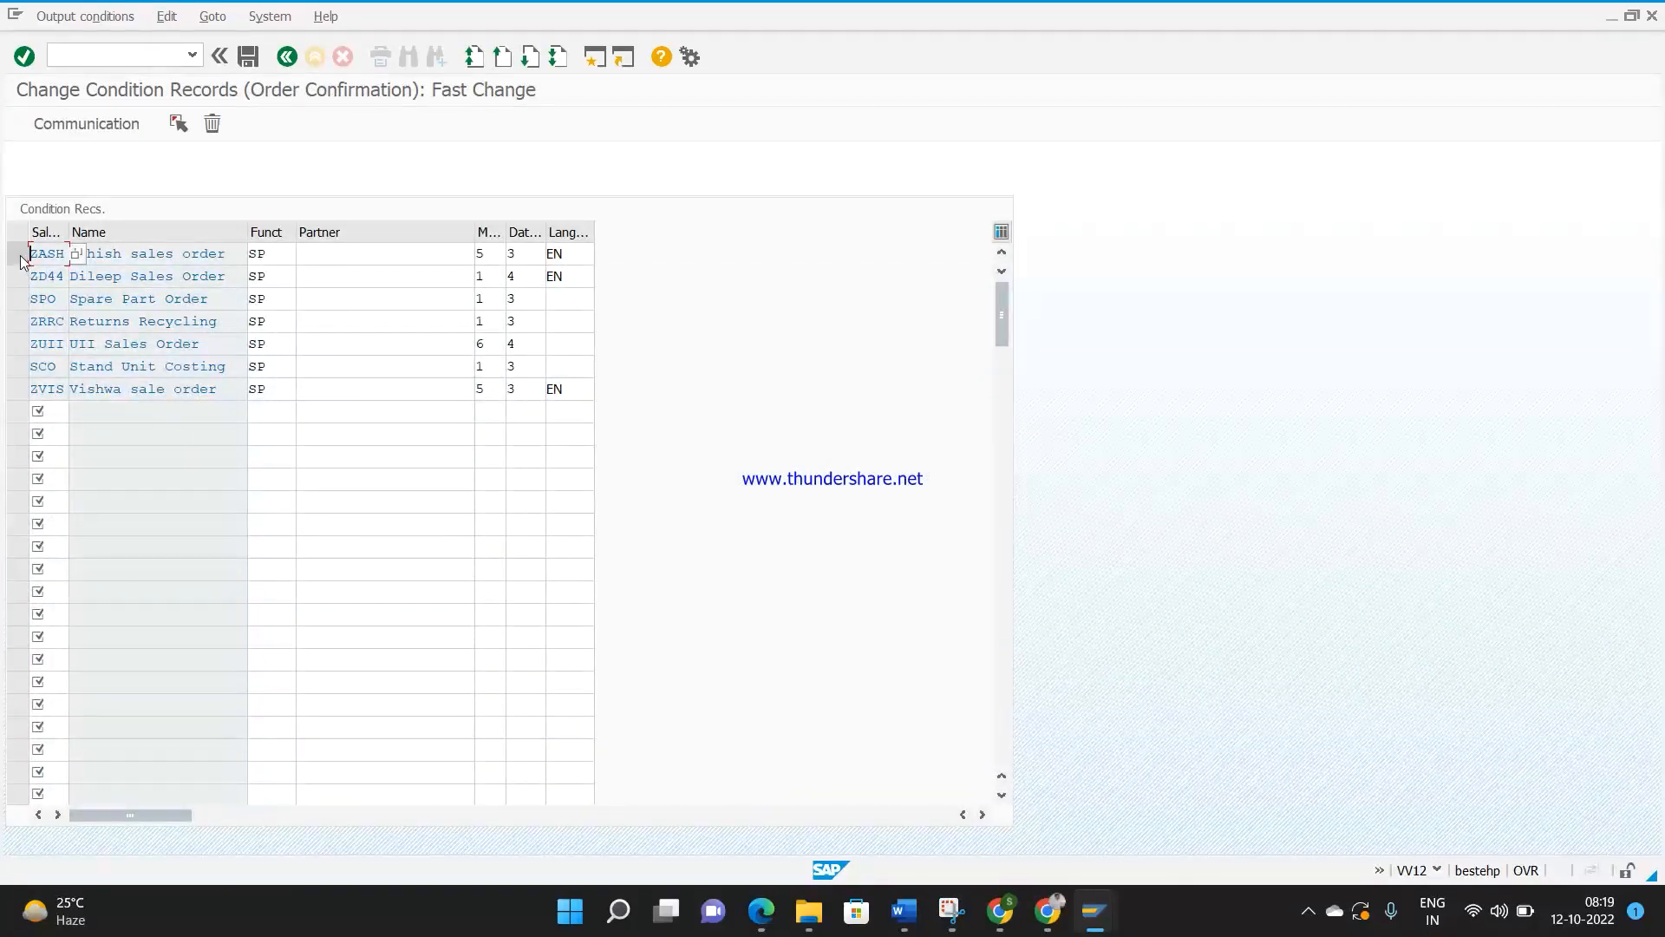
Step: Set the dispatch time of the ZVIS condition record to 4, send immediately when saving the application
click(21, 391)
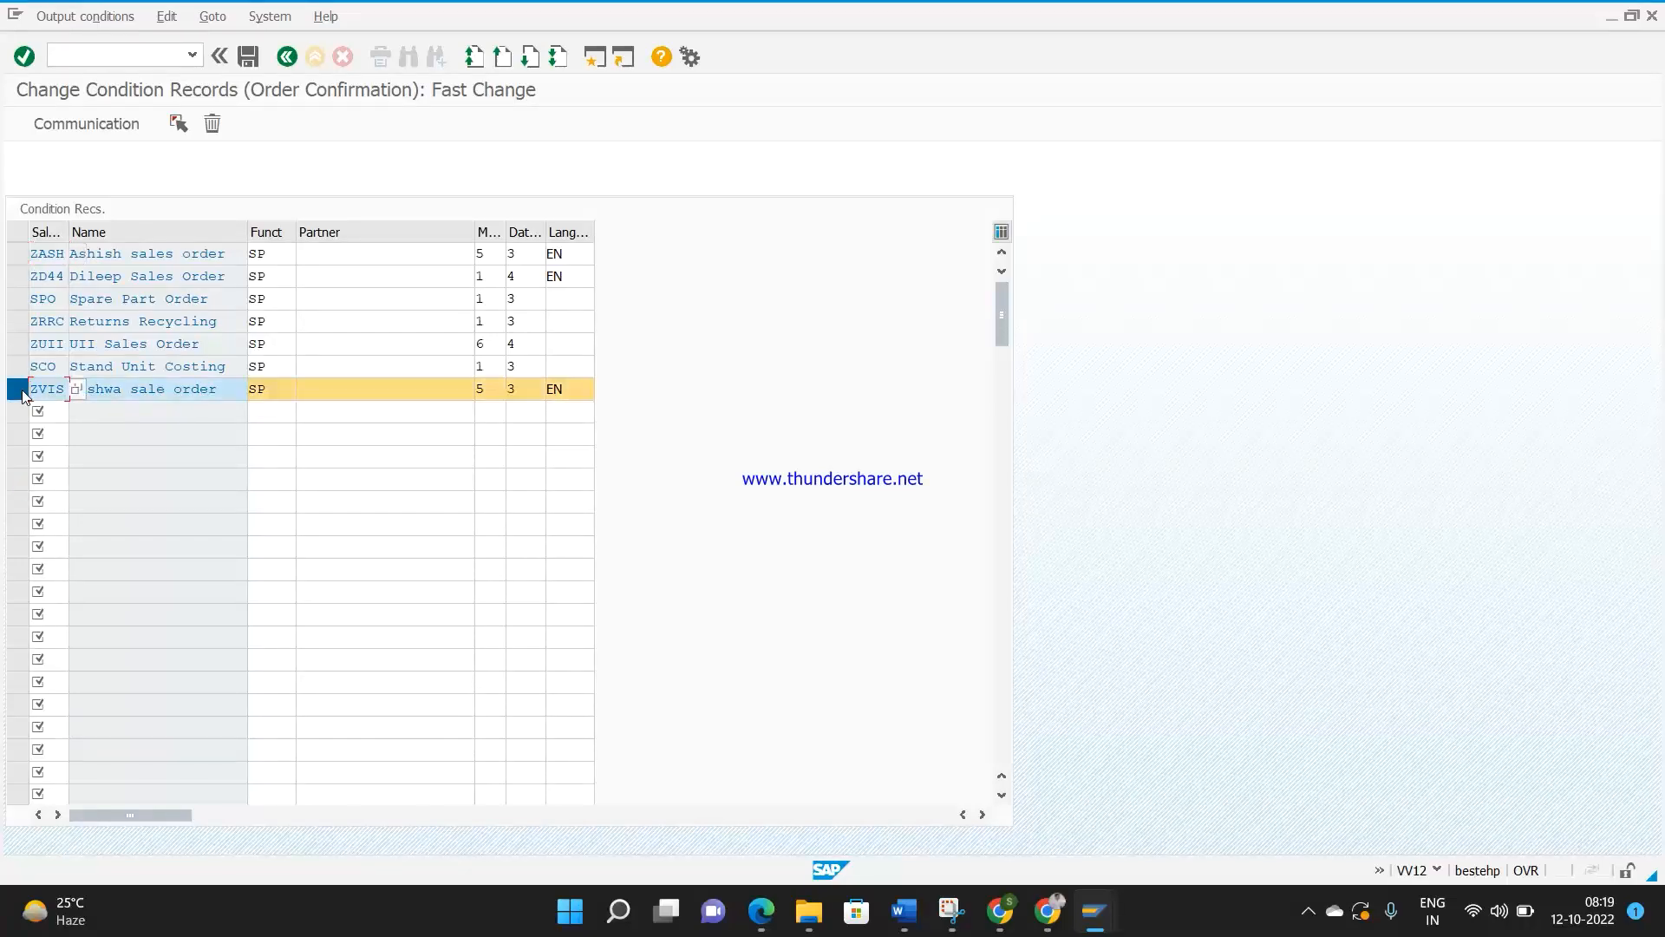
click(525, 392)
key(BackSpace)
text(4)
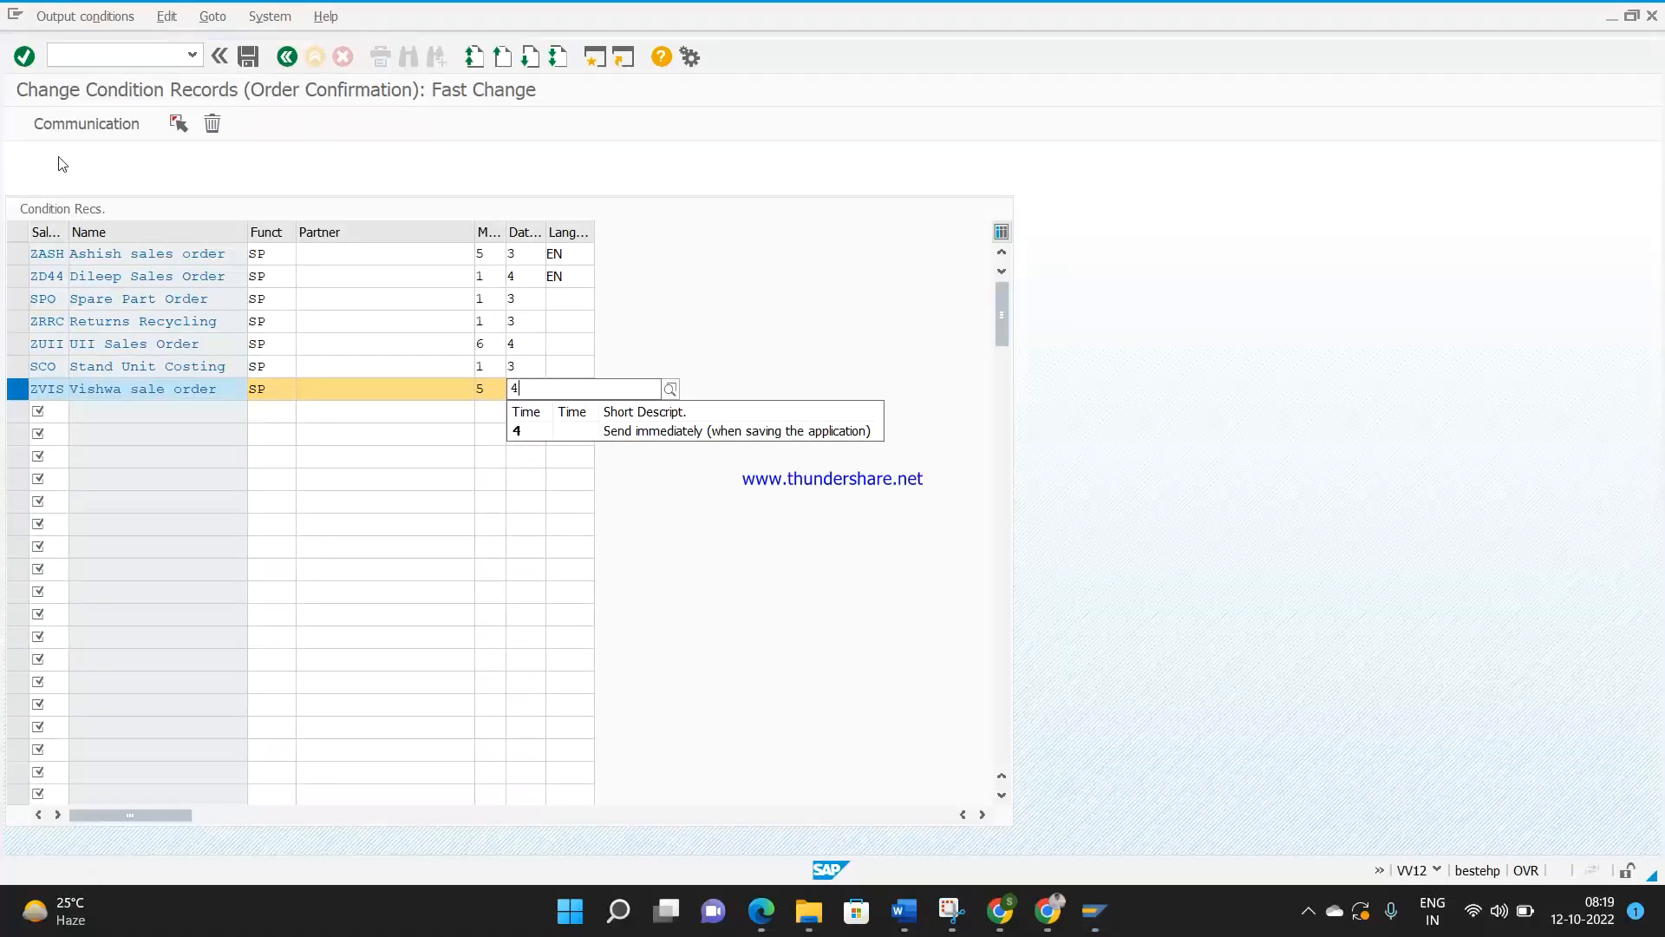
Step: In the ZVIS record's communication data, set output device LOCL with immediate printing, then save the record and close the session
click(74, 126)
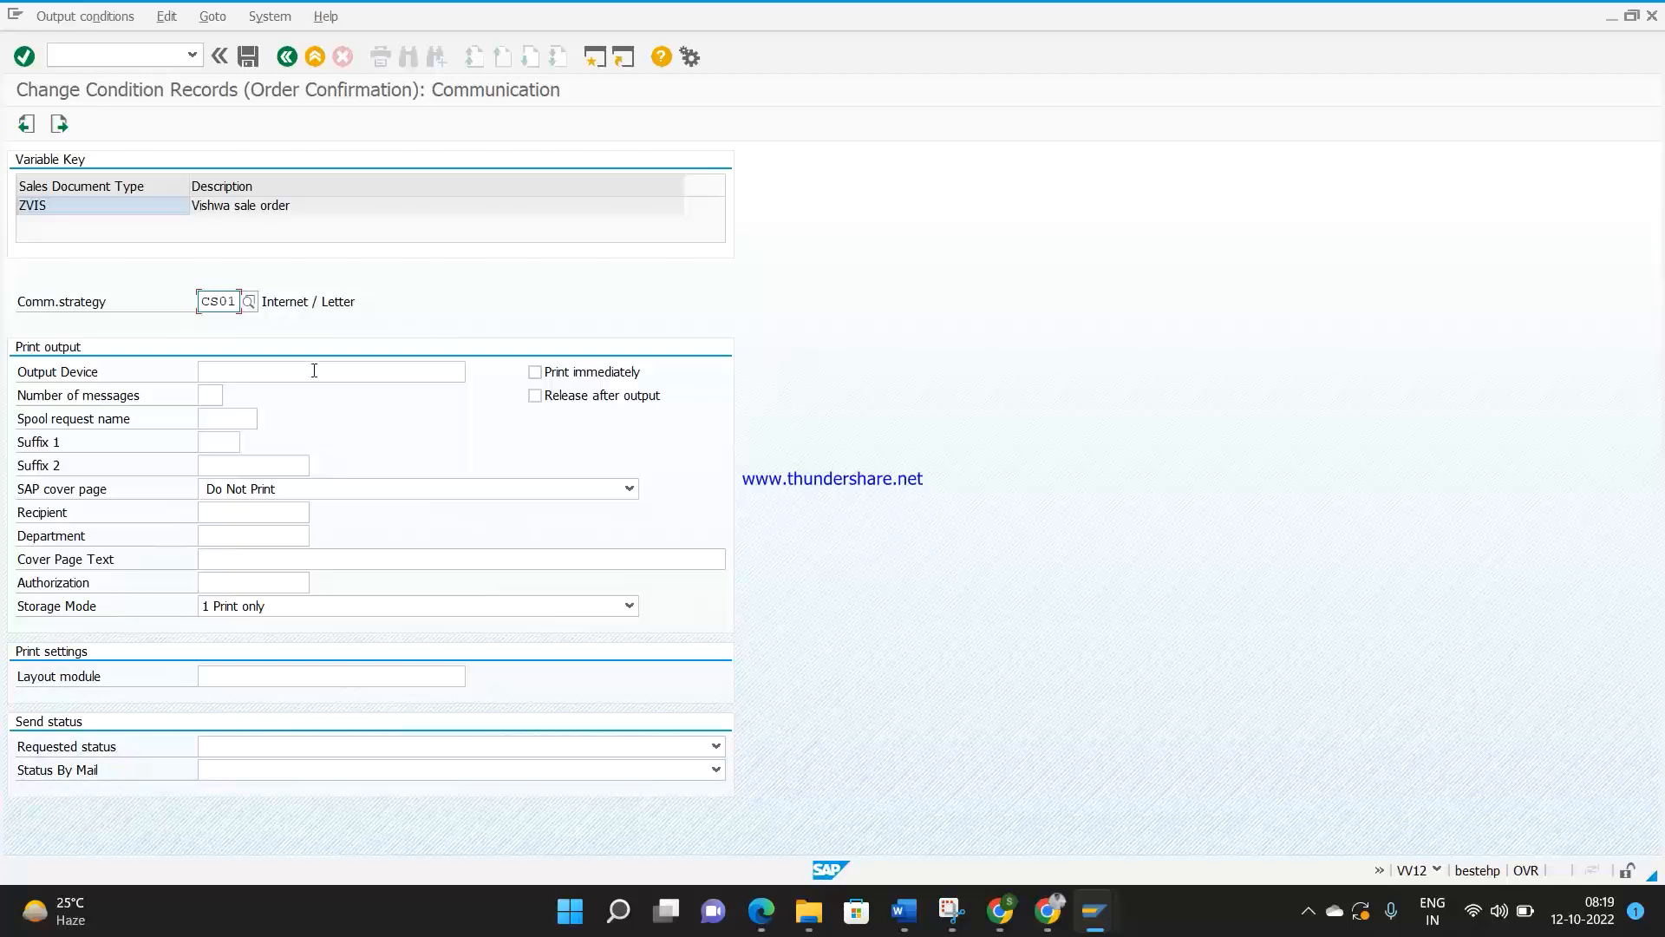
click(314, 371)
text(loc)
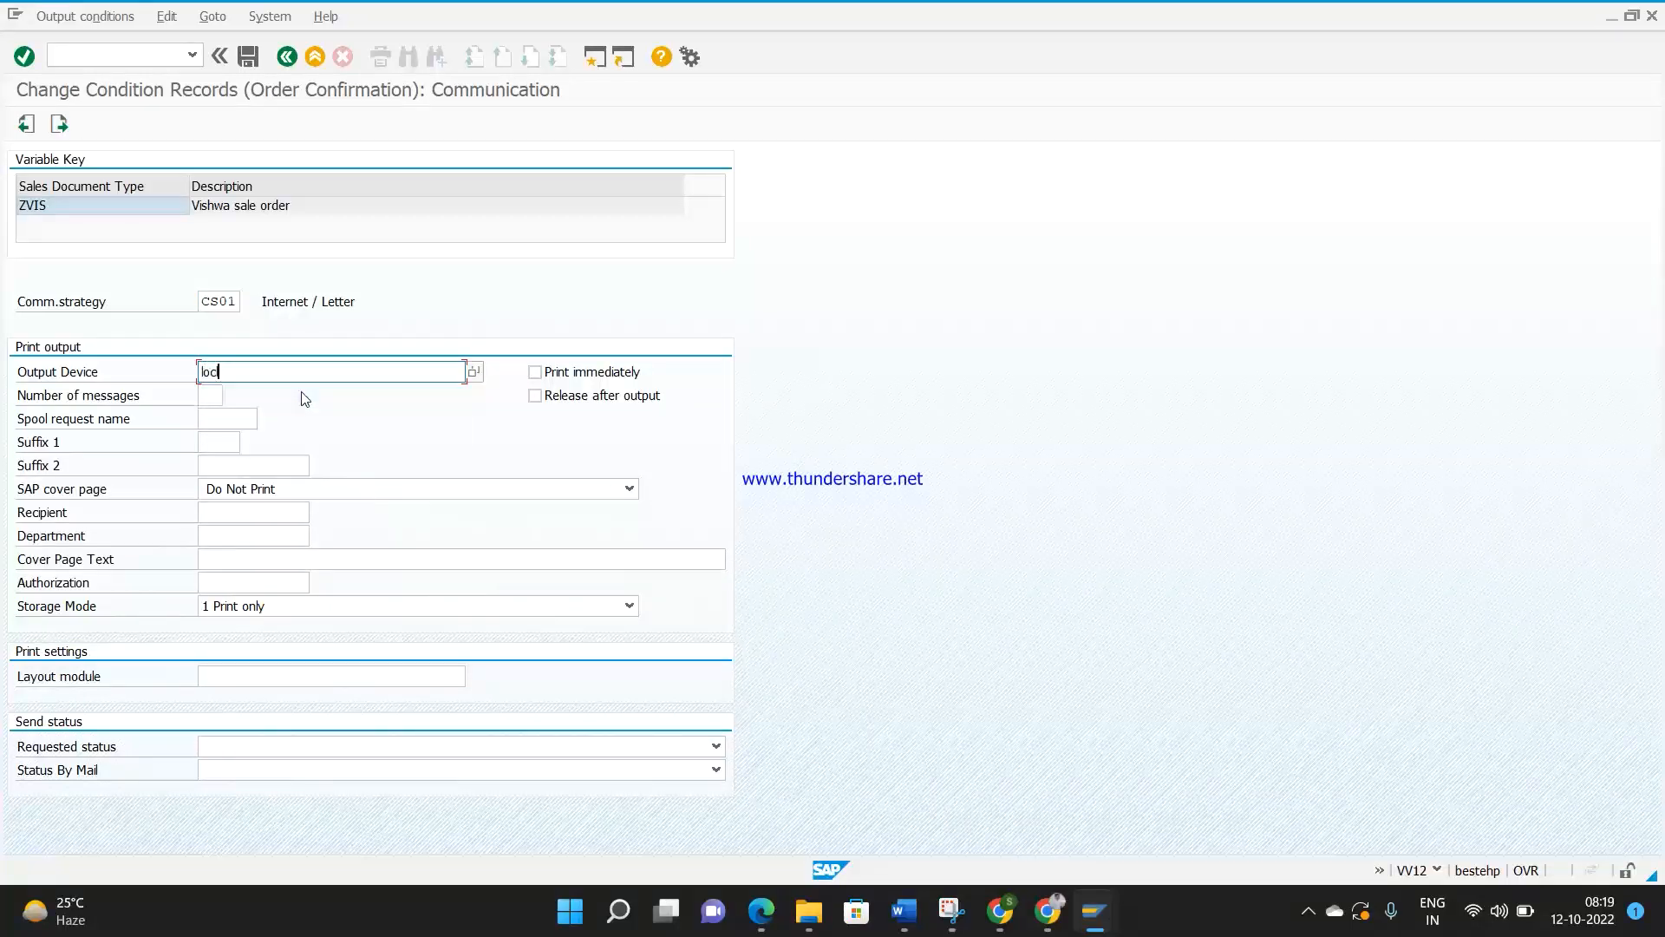
click(537, 373)
key(Return)
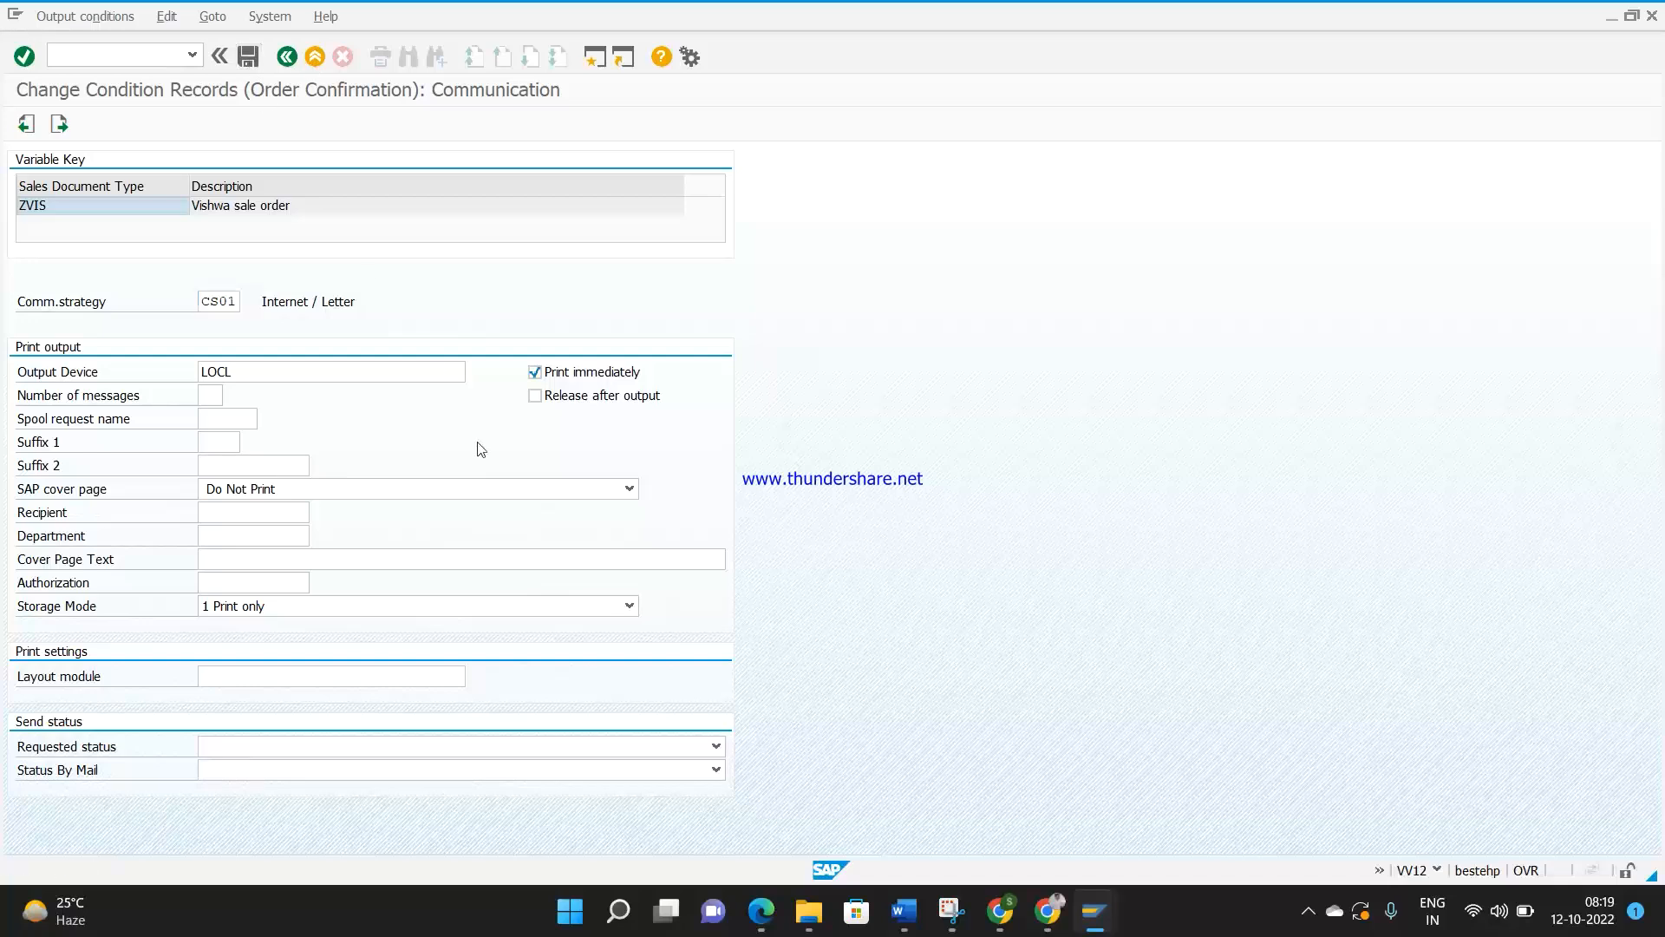
key(ctrl+s)
click(1646, 23)
Step: Reopen the sales order with transaction VA02, bring up its header output and save the order
text(/nv)
key(Return)
key(Return)
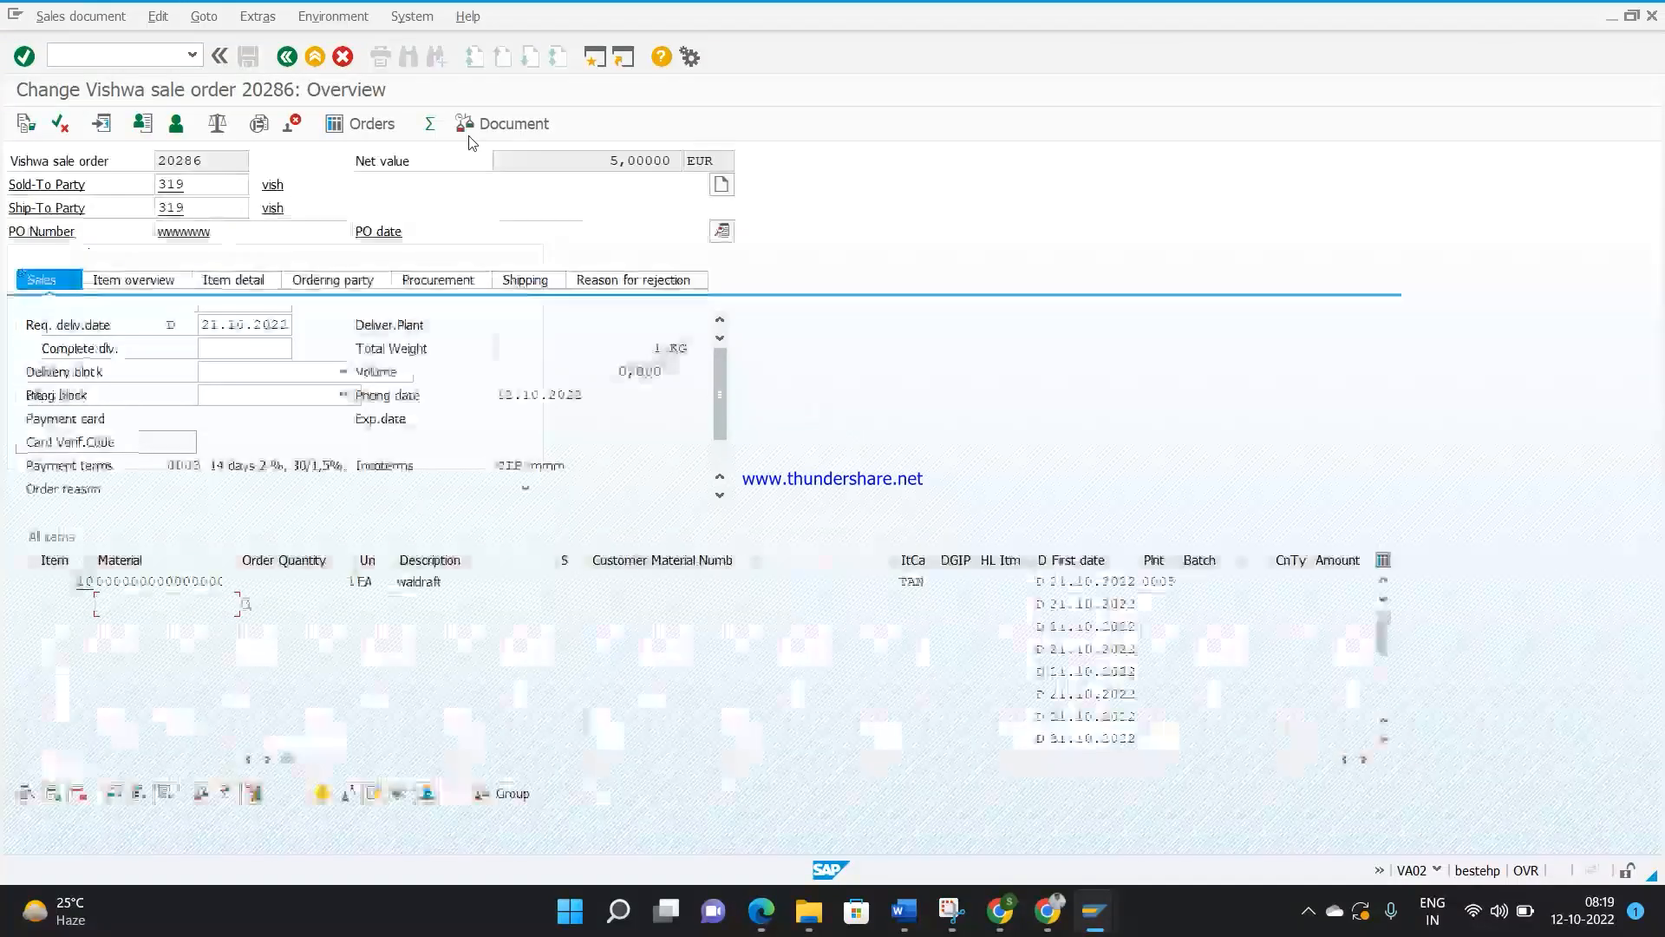
click(258, 16)
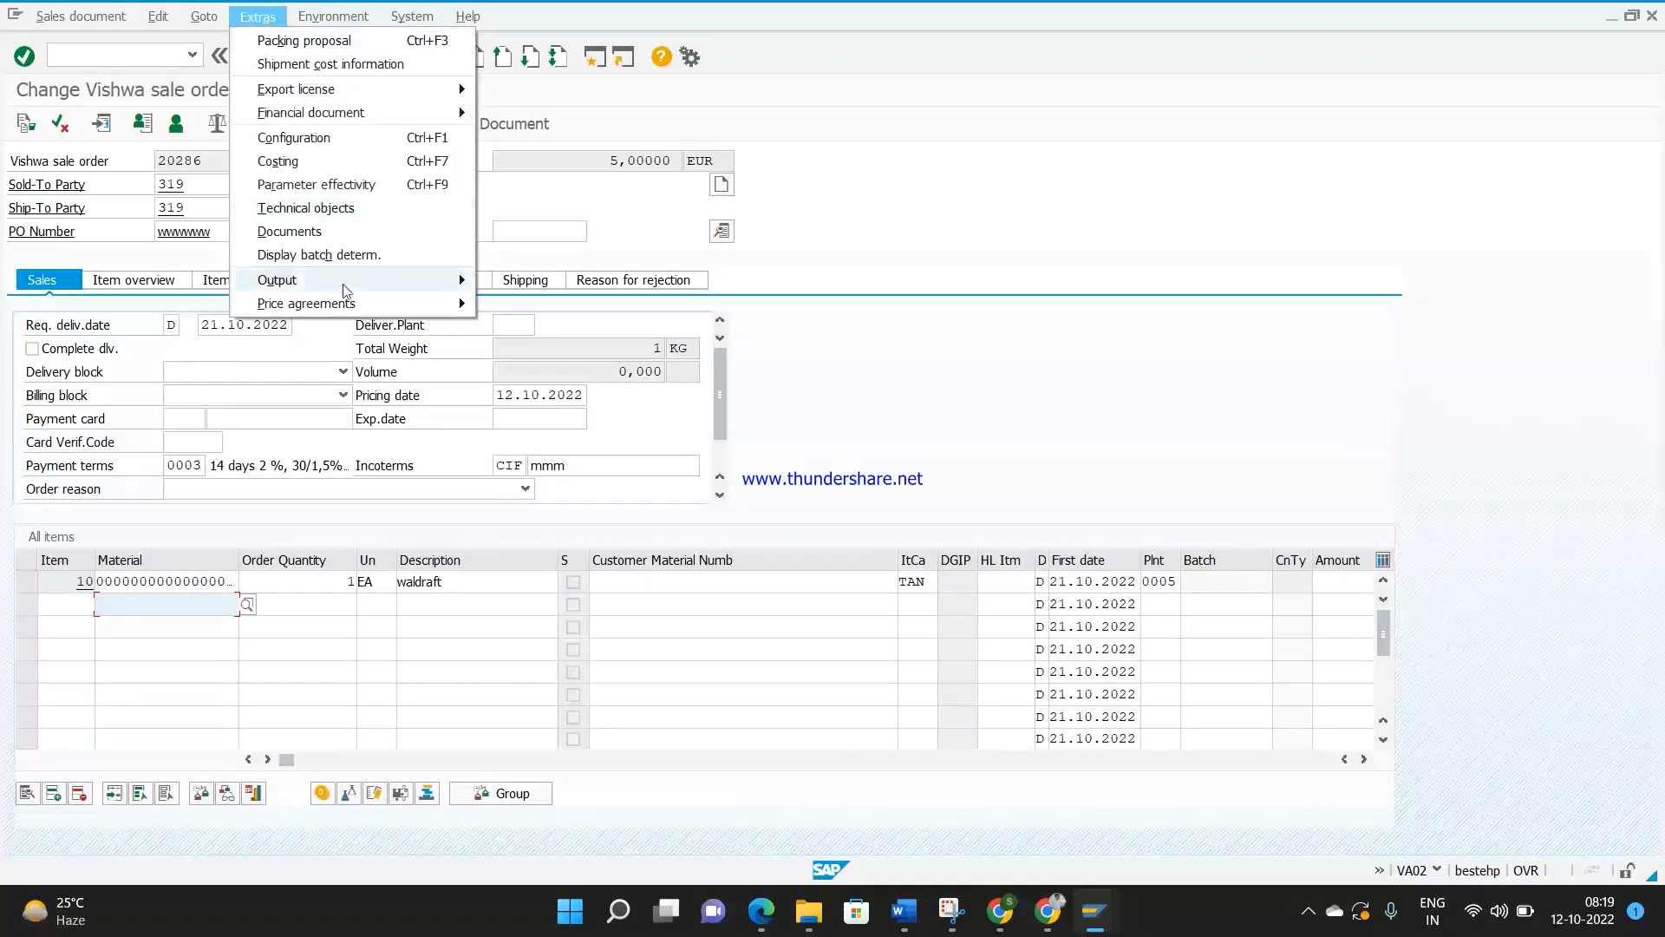
mouse_move(442, 280)
mouse_move(508, 287)
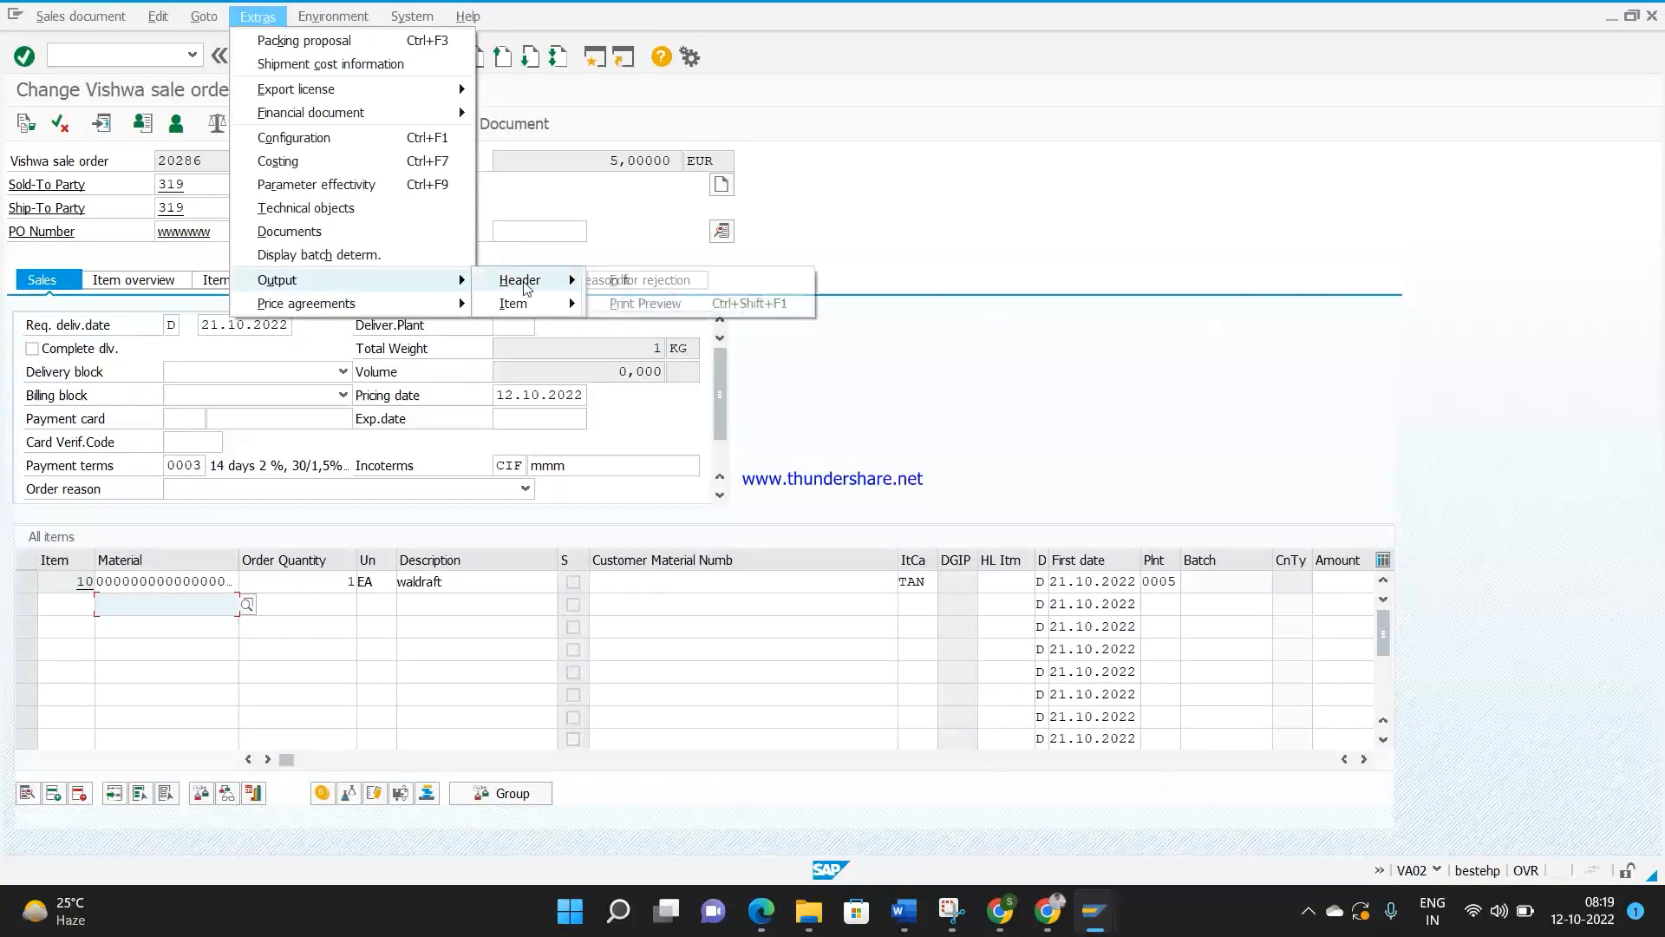
click(620, 282)
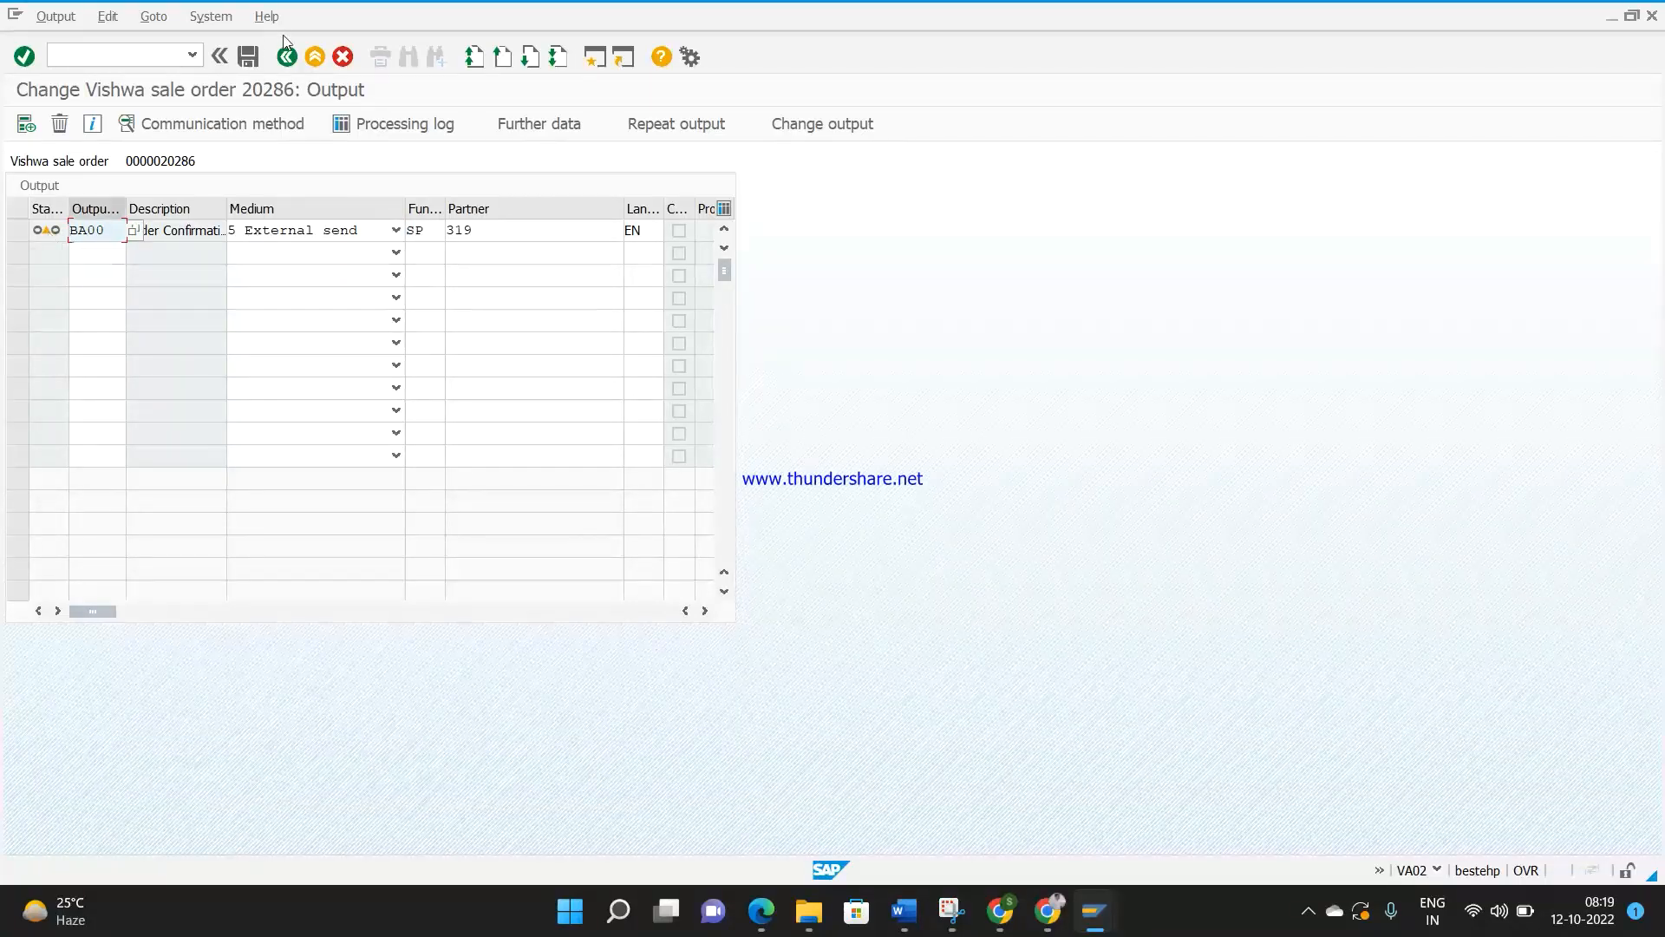
click(248, 56)
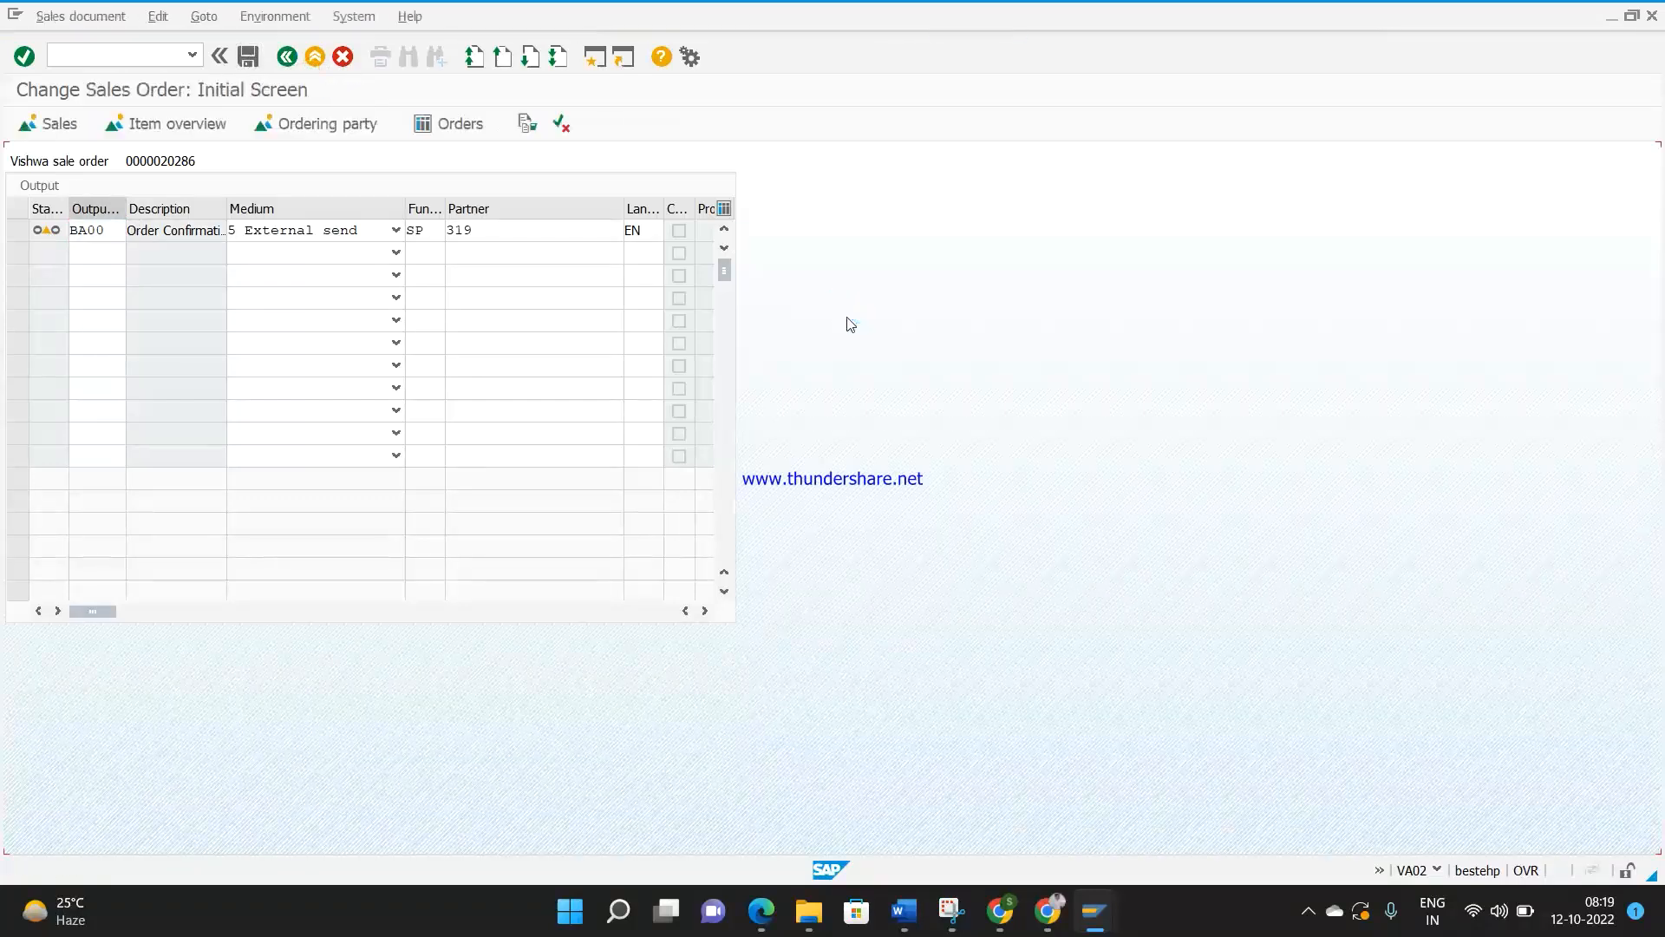
Step: Display the saved sales order in display mode and open its header output
click(99, 21)
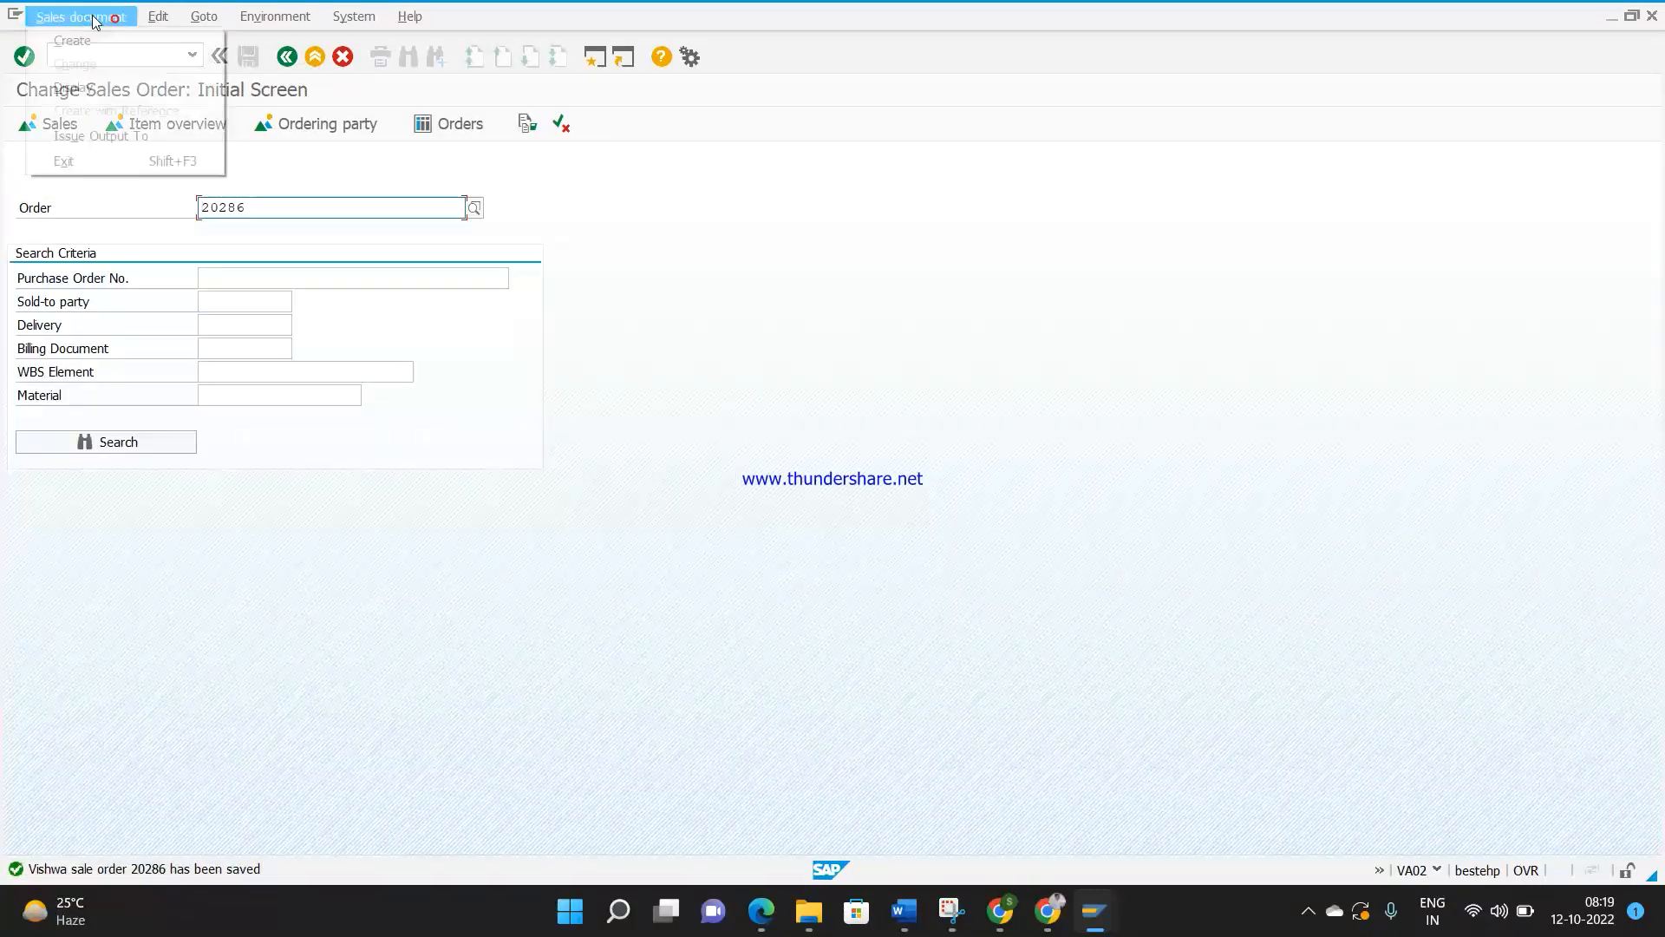
click(88, 88)
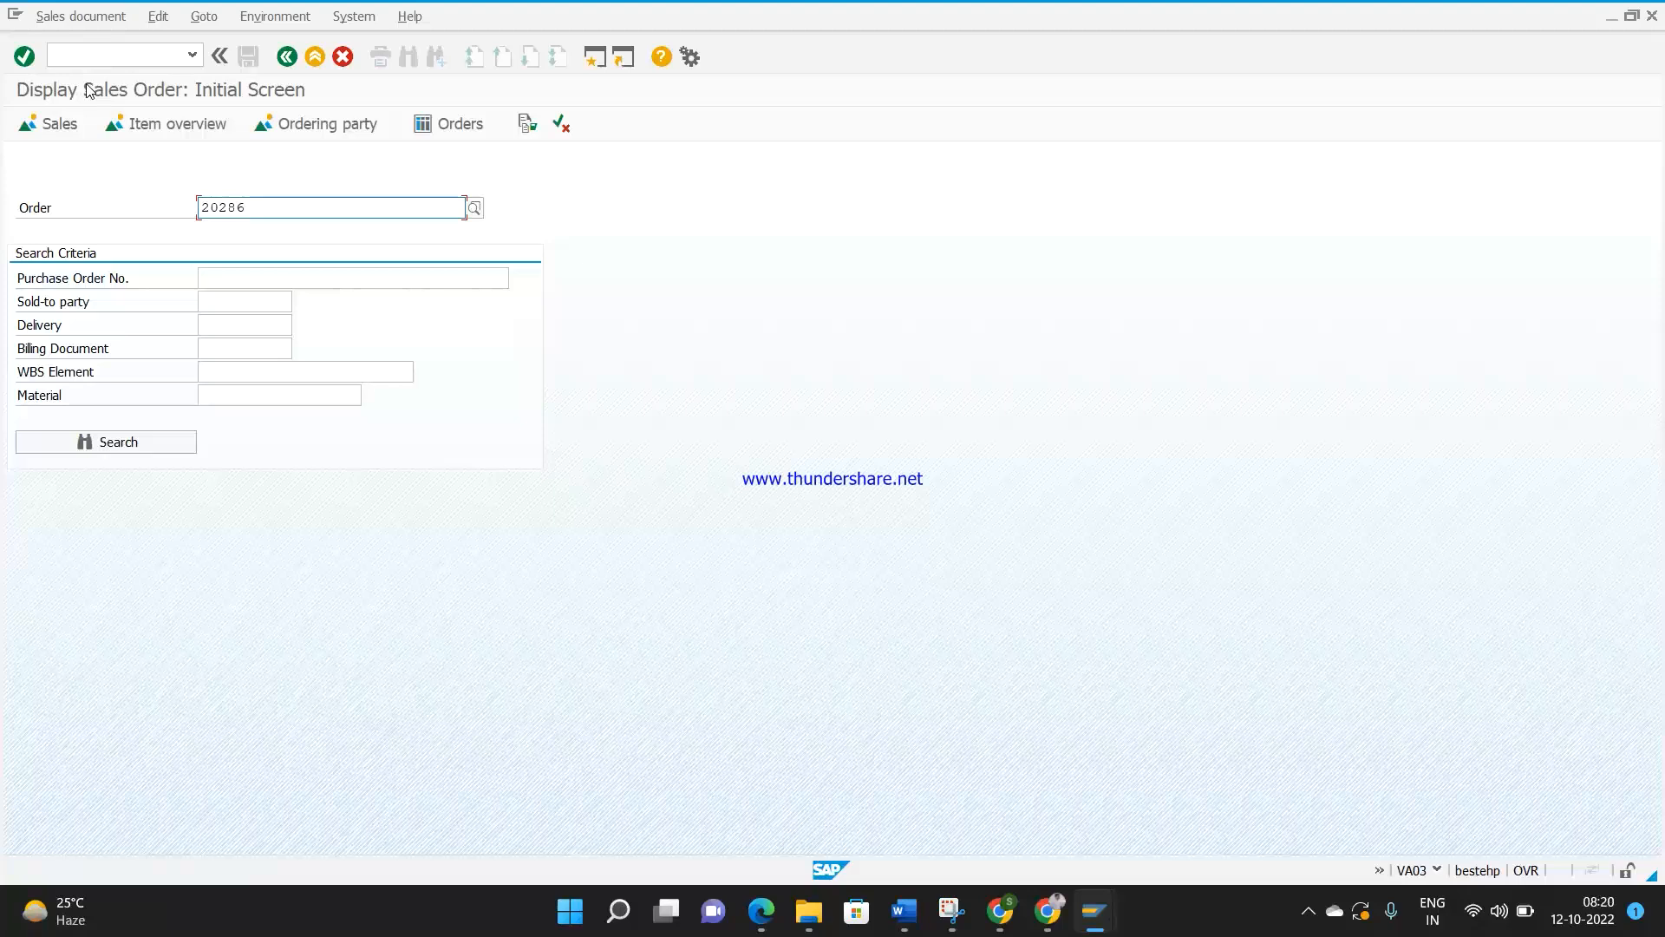
key(Return)
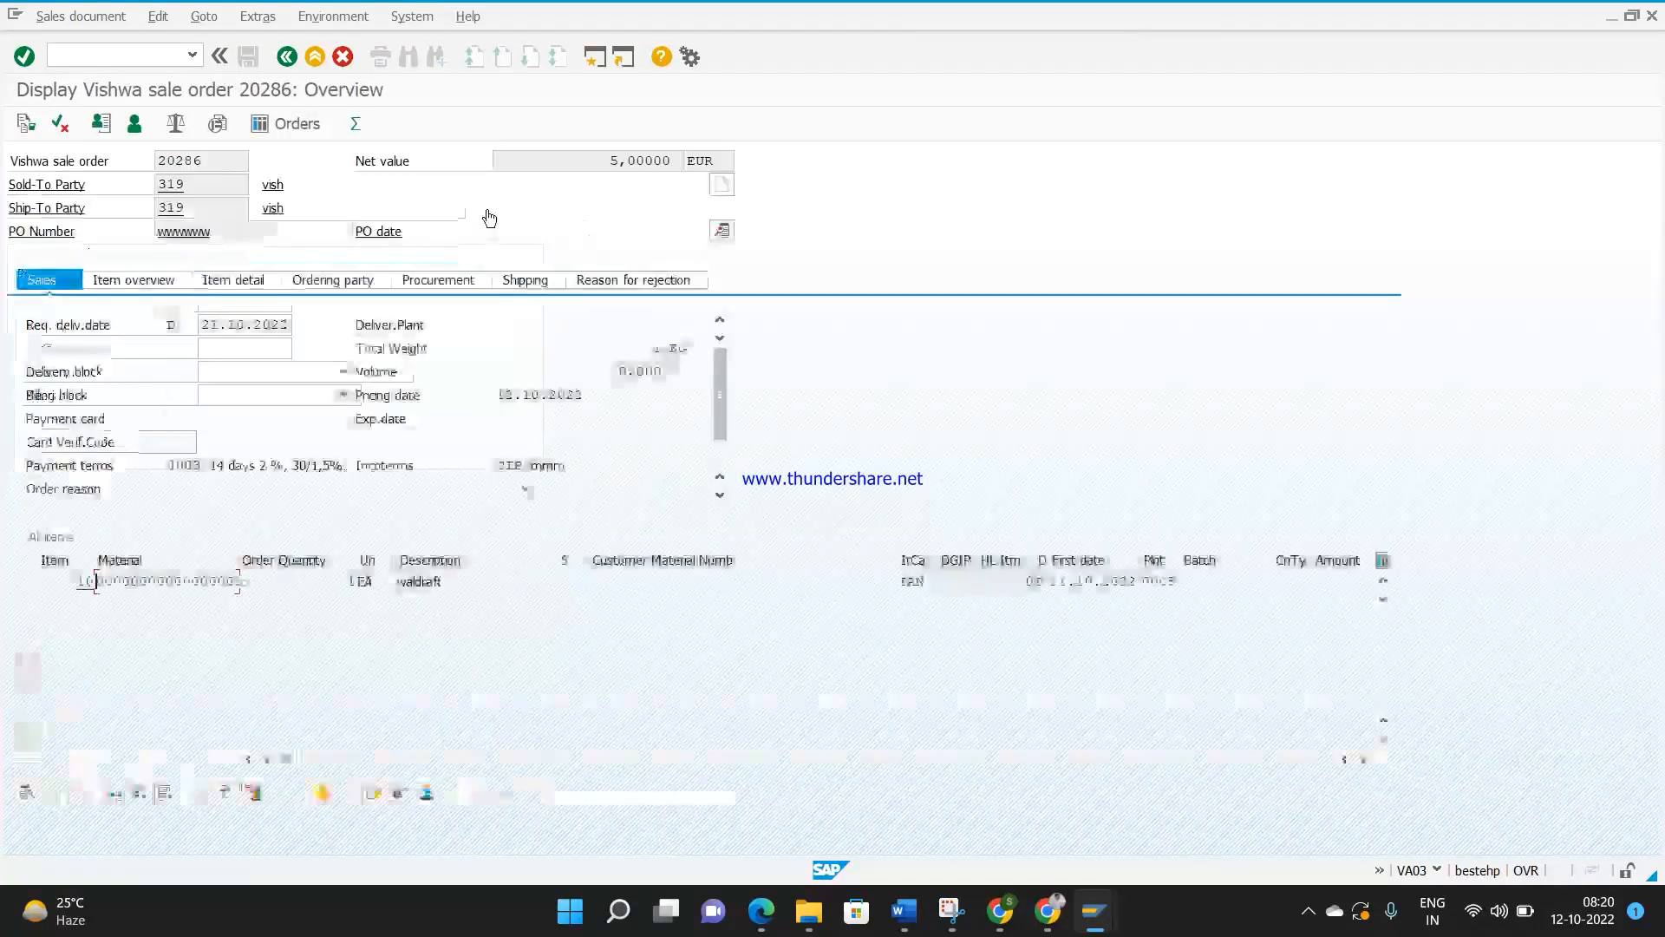
click(268, 21)
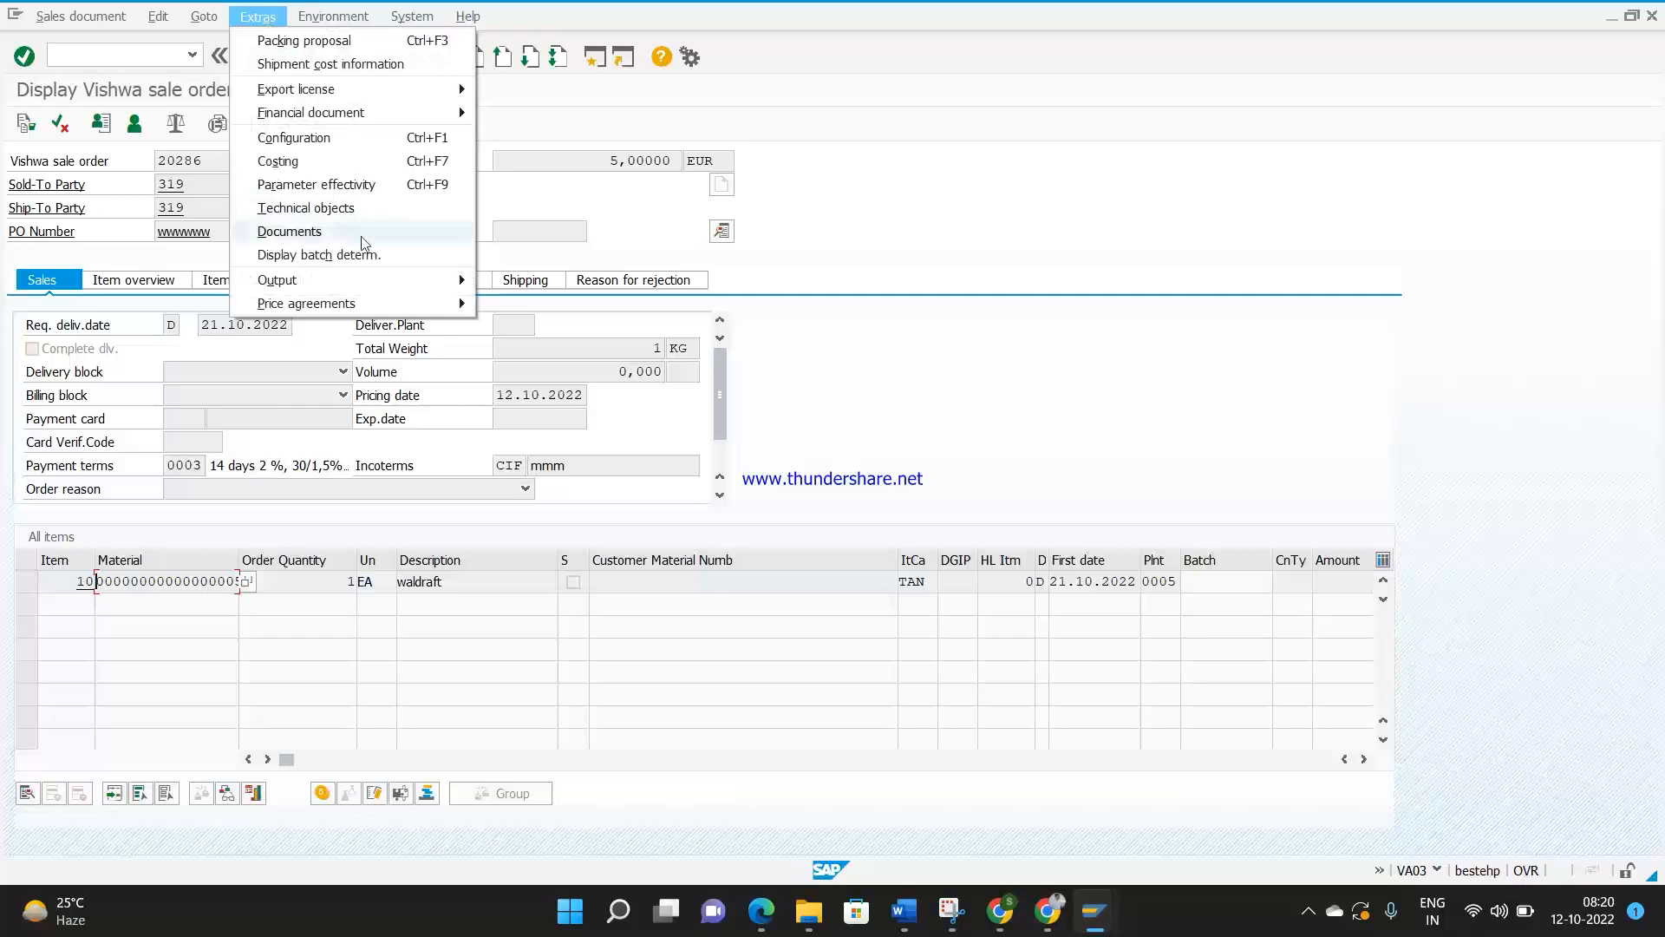
mouse_move(398, 278)
mouse_move(521, 281)
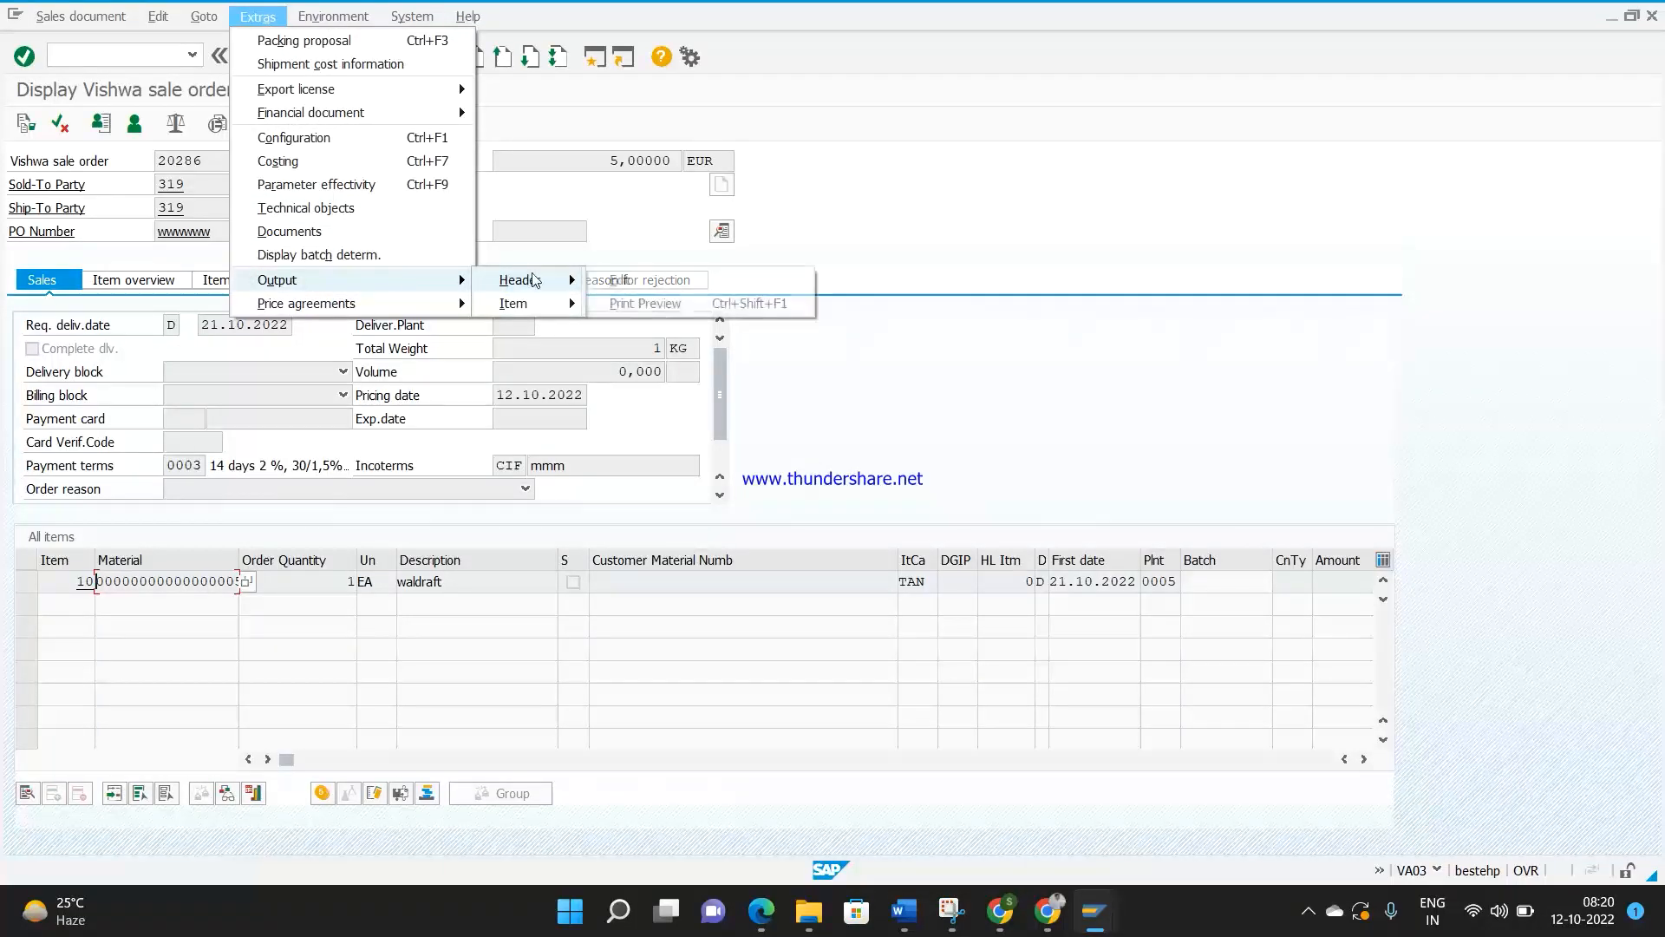
click(634, 281)
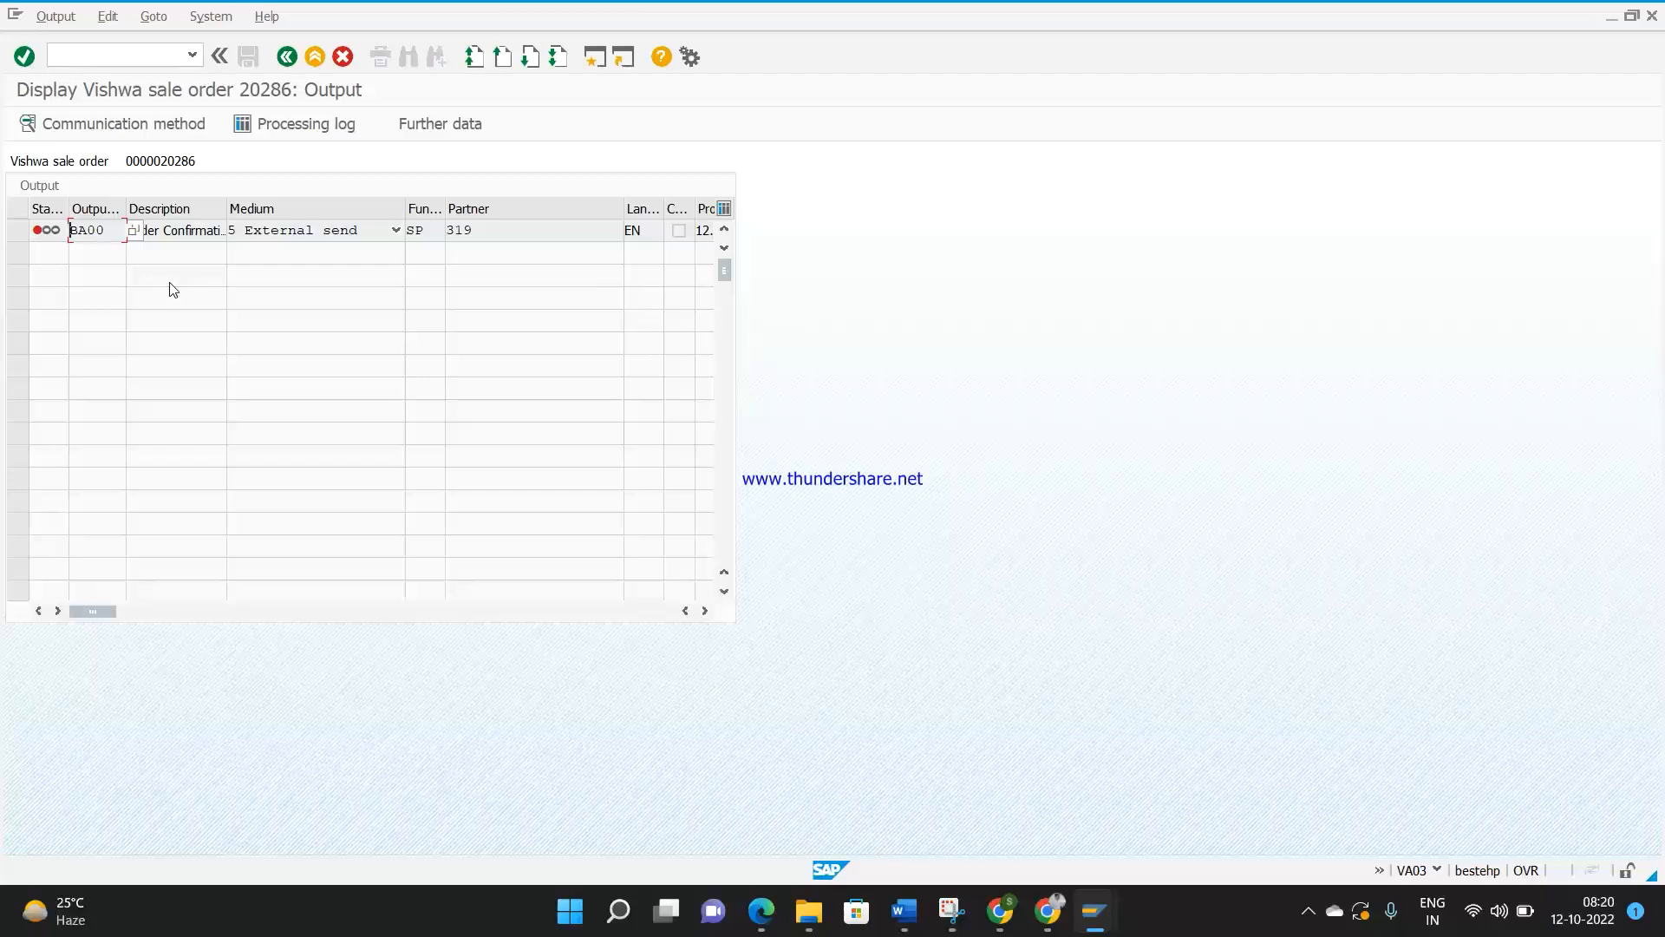
Step: Examine the processing log of the order's BA00 output and close it
click(18, 231)
click(291, 130)
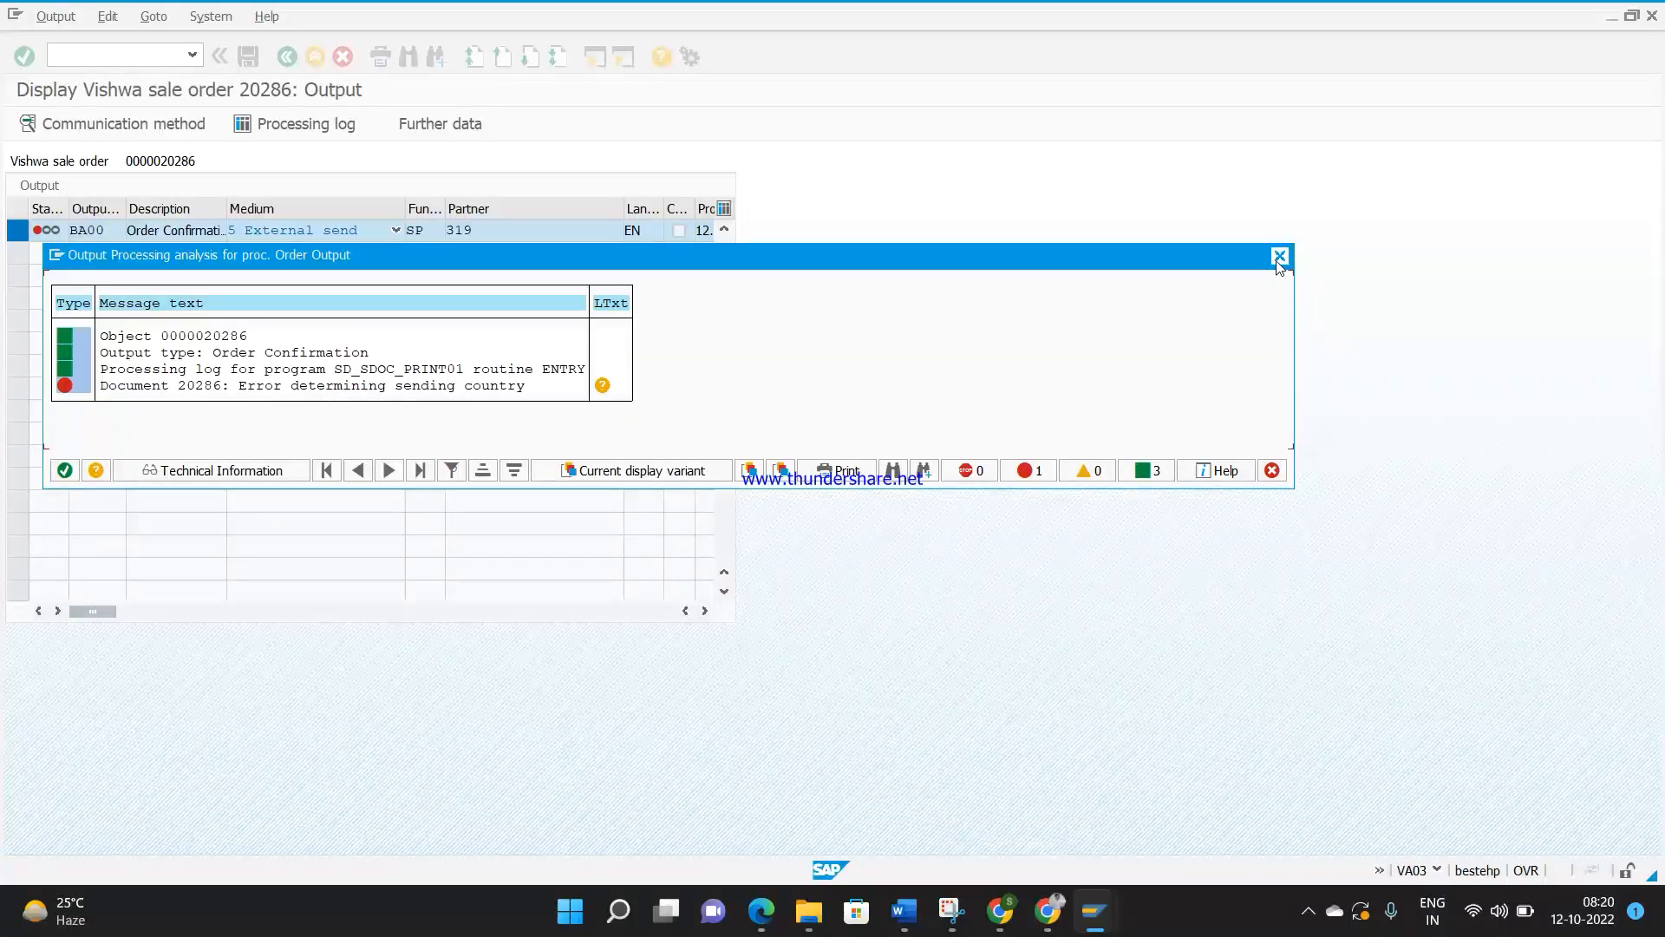
click(1280, 269)
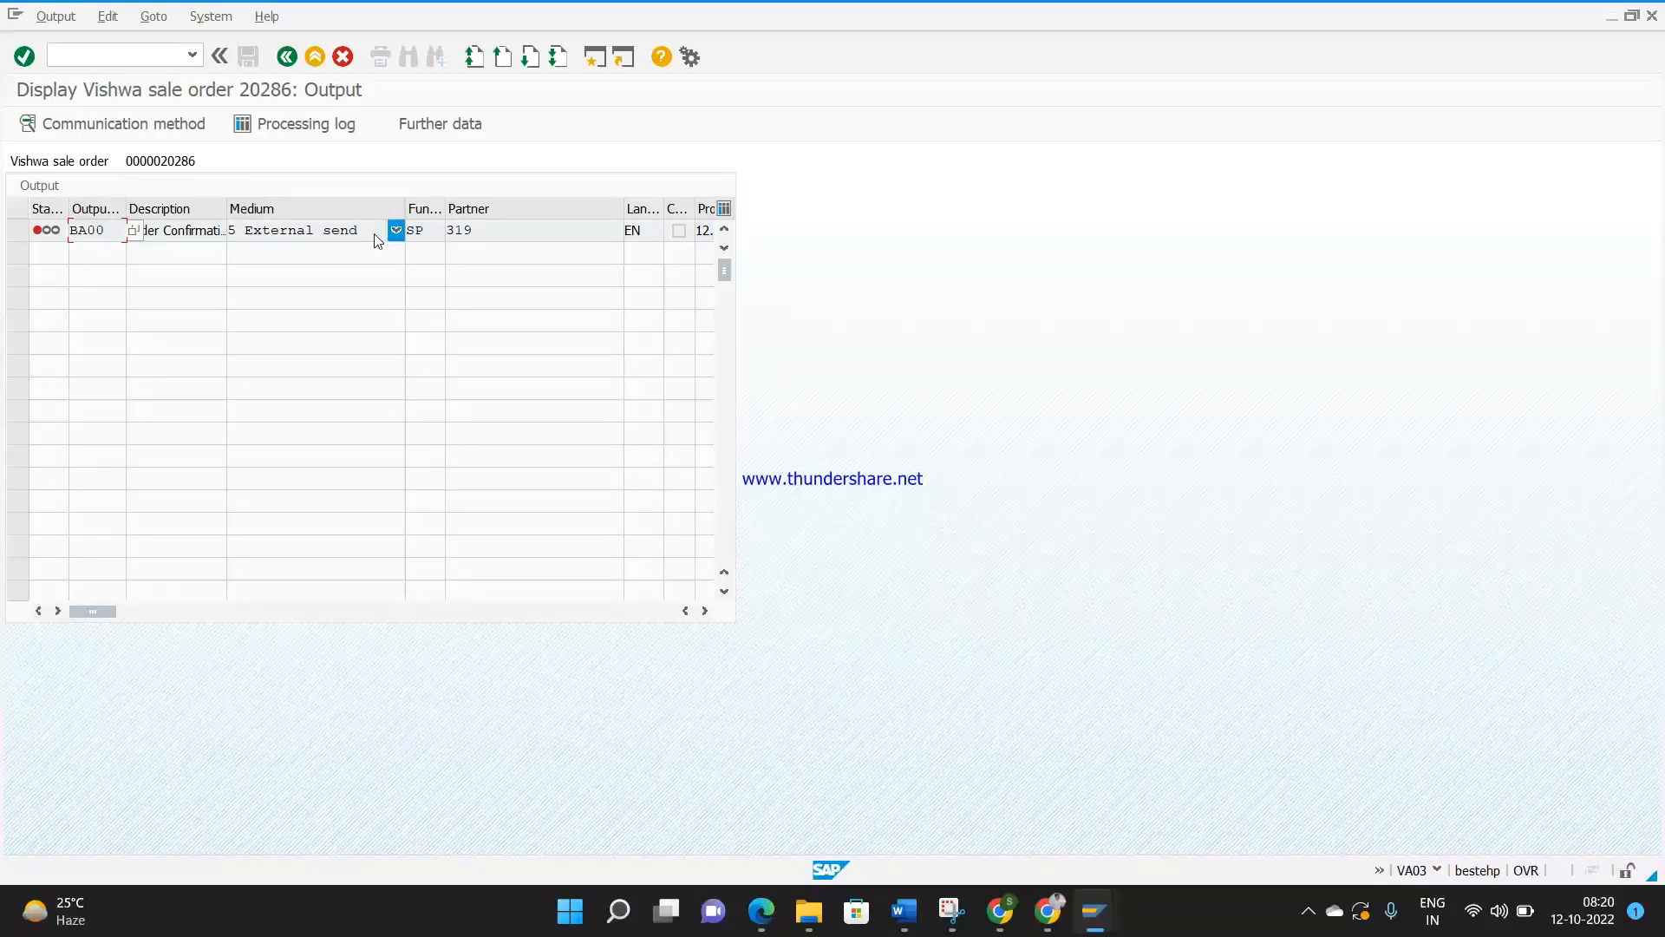
Step: Display the sold-to party's customer master from the order, check the e-mail field in its communication data, and return to the order
click(287, 65)
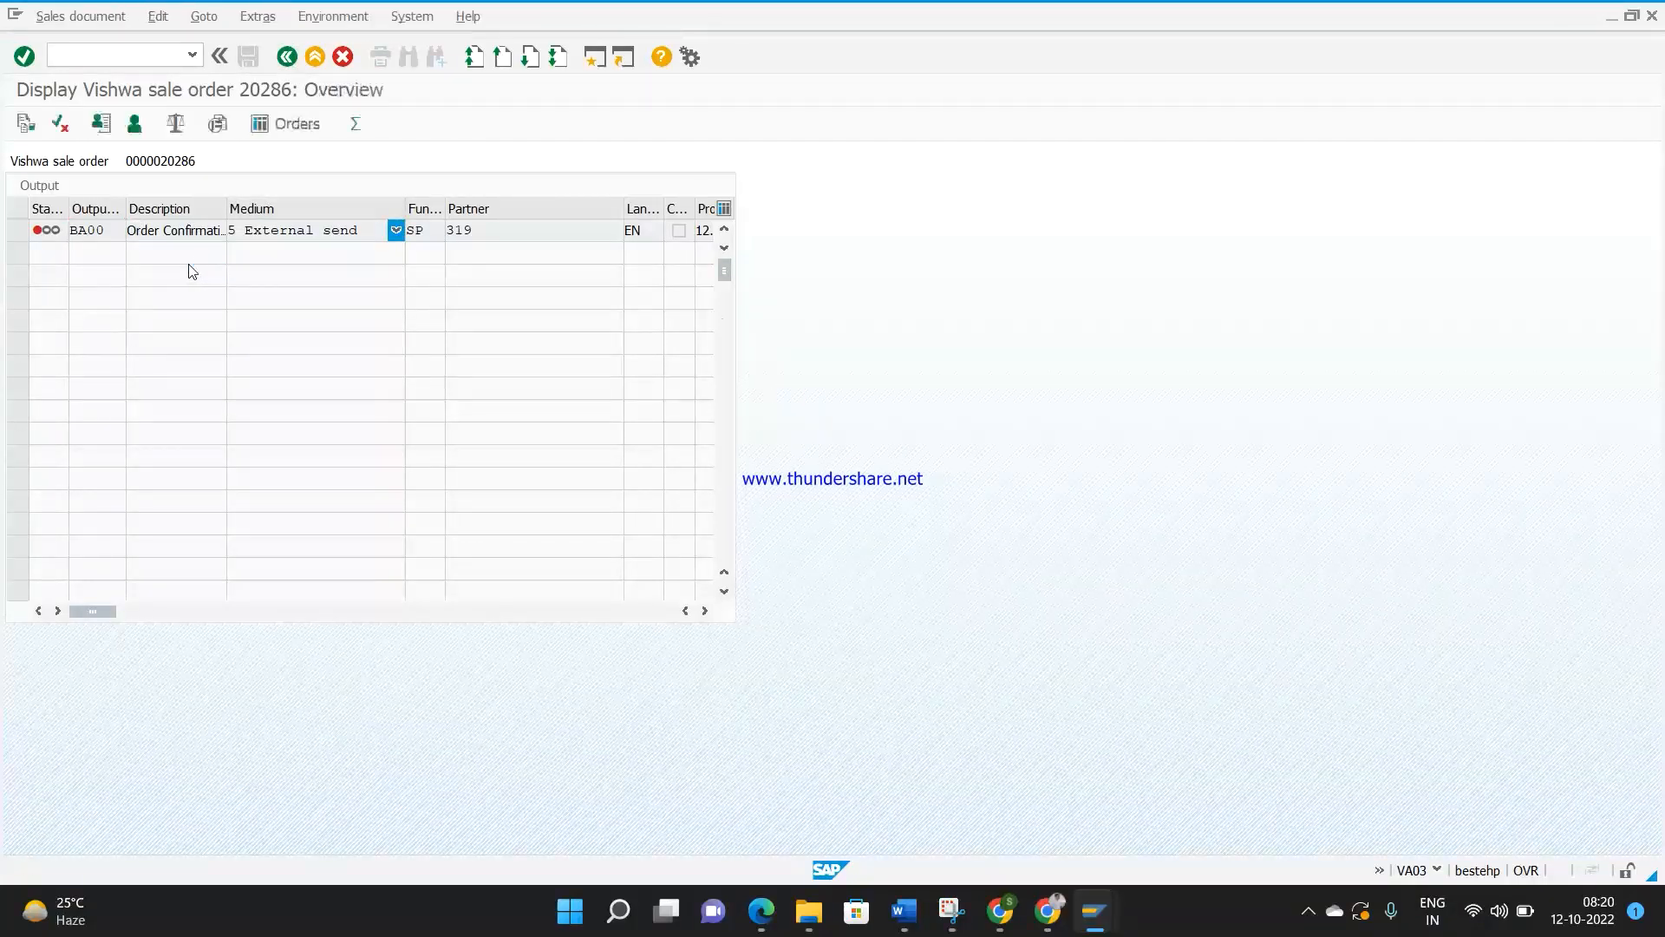
click(194, 189)
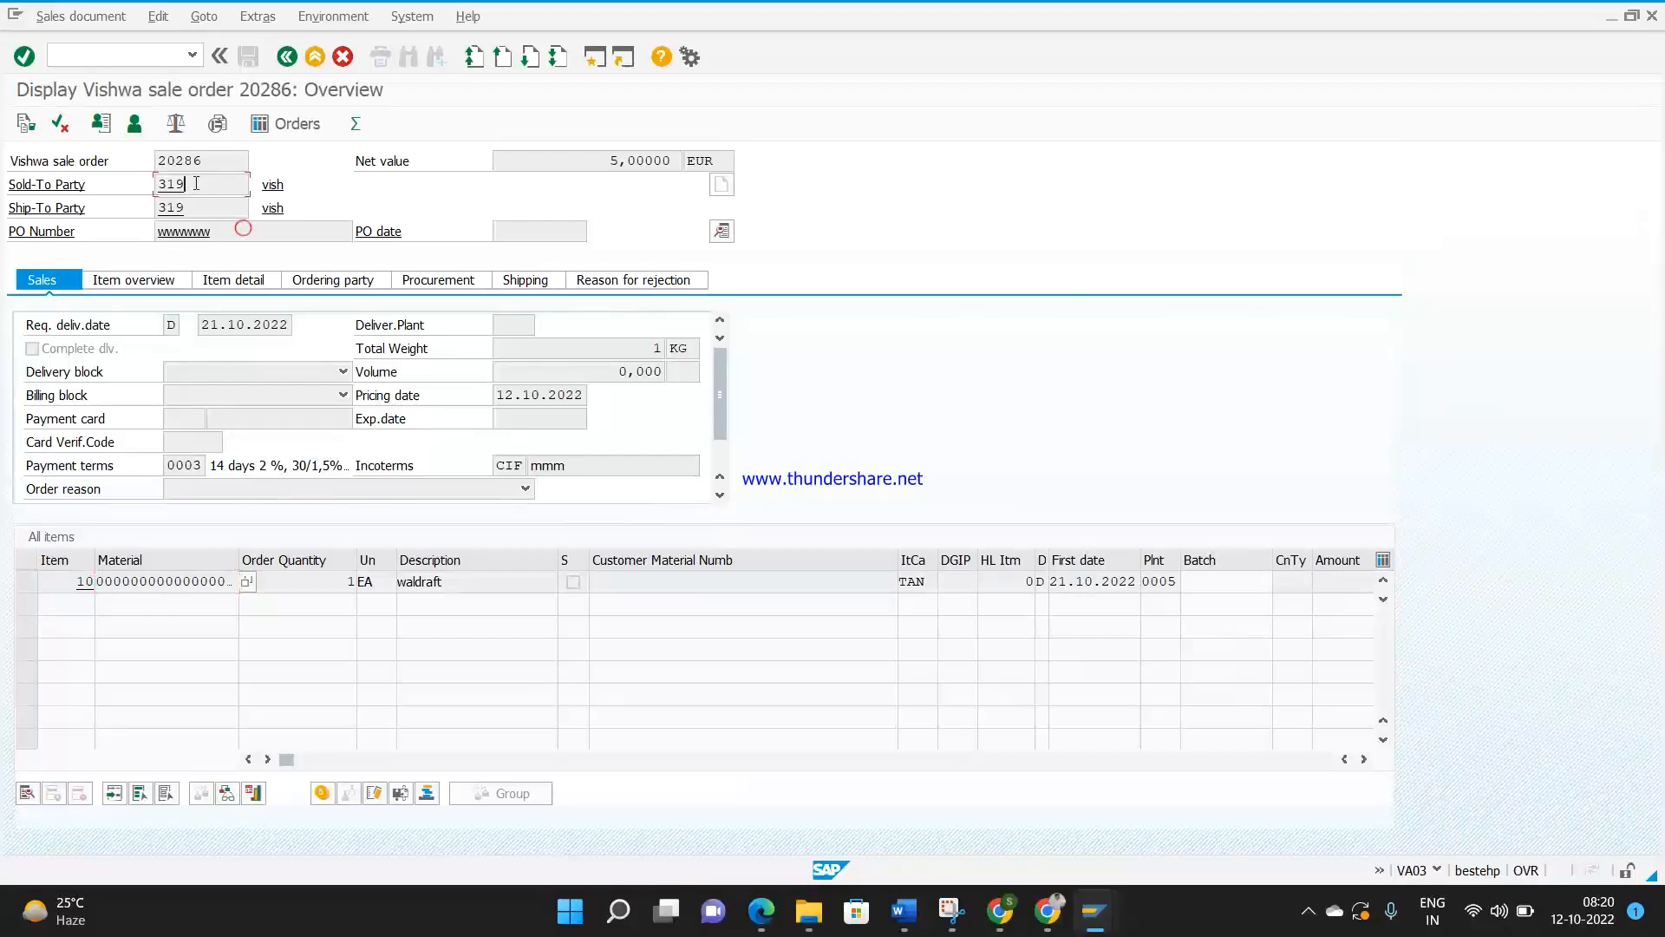
click(137, 128)
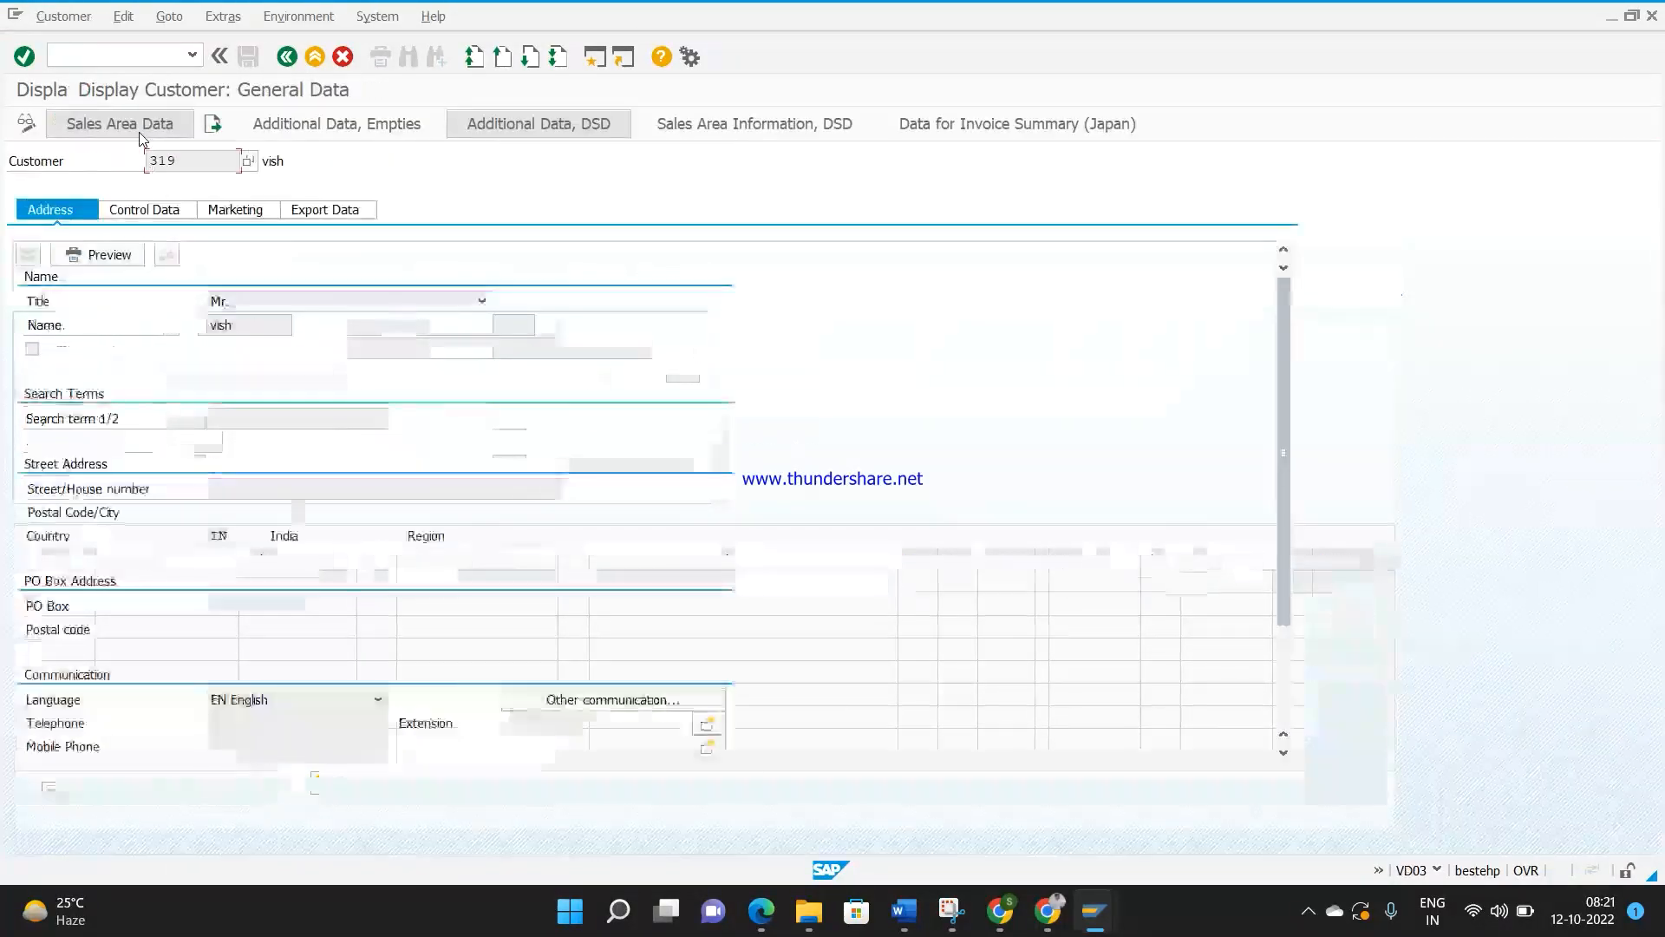
drag(1282, 526, 1289, 657)
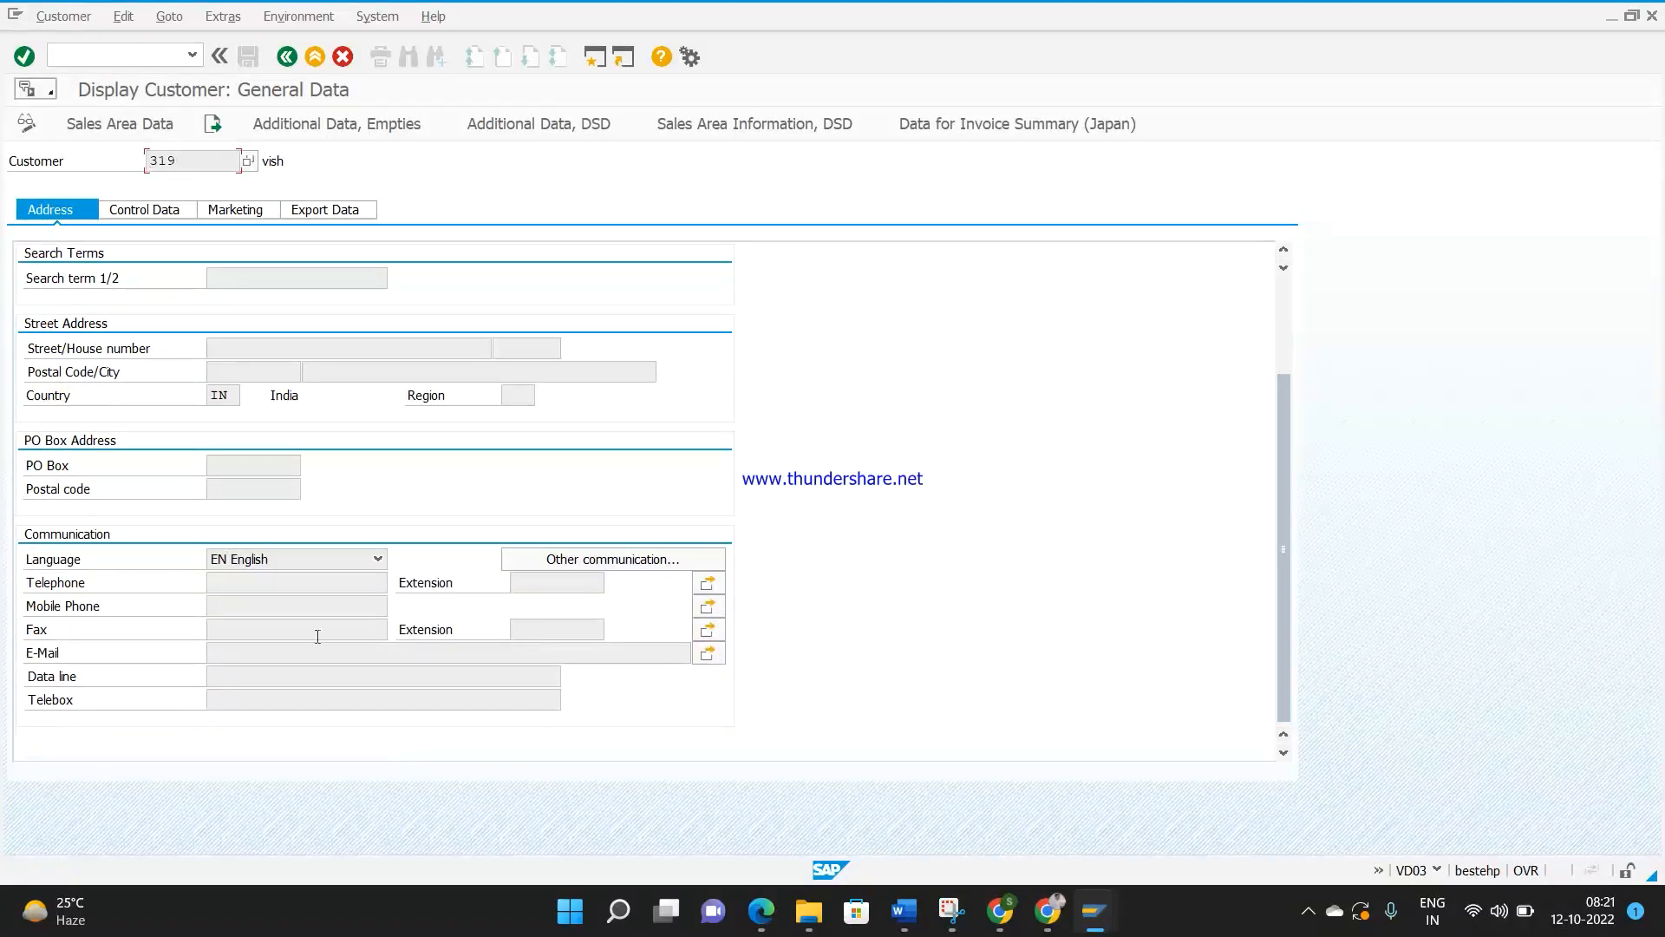
click(260, 651)
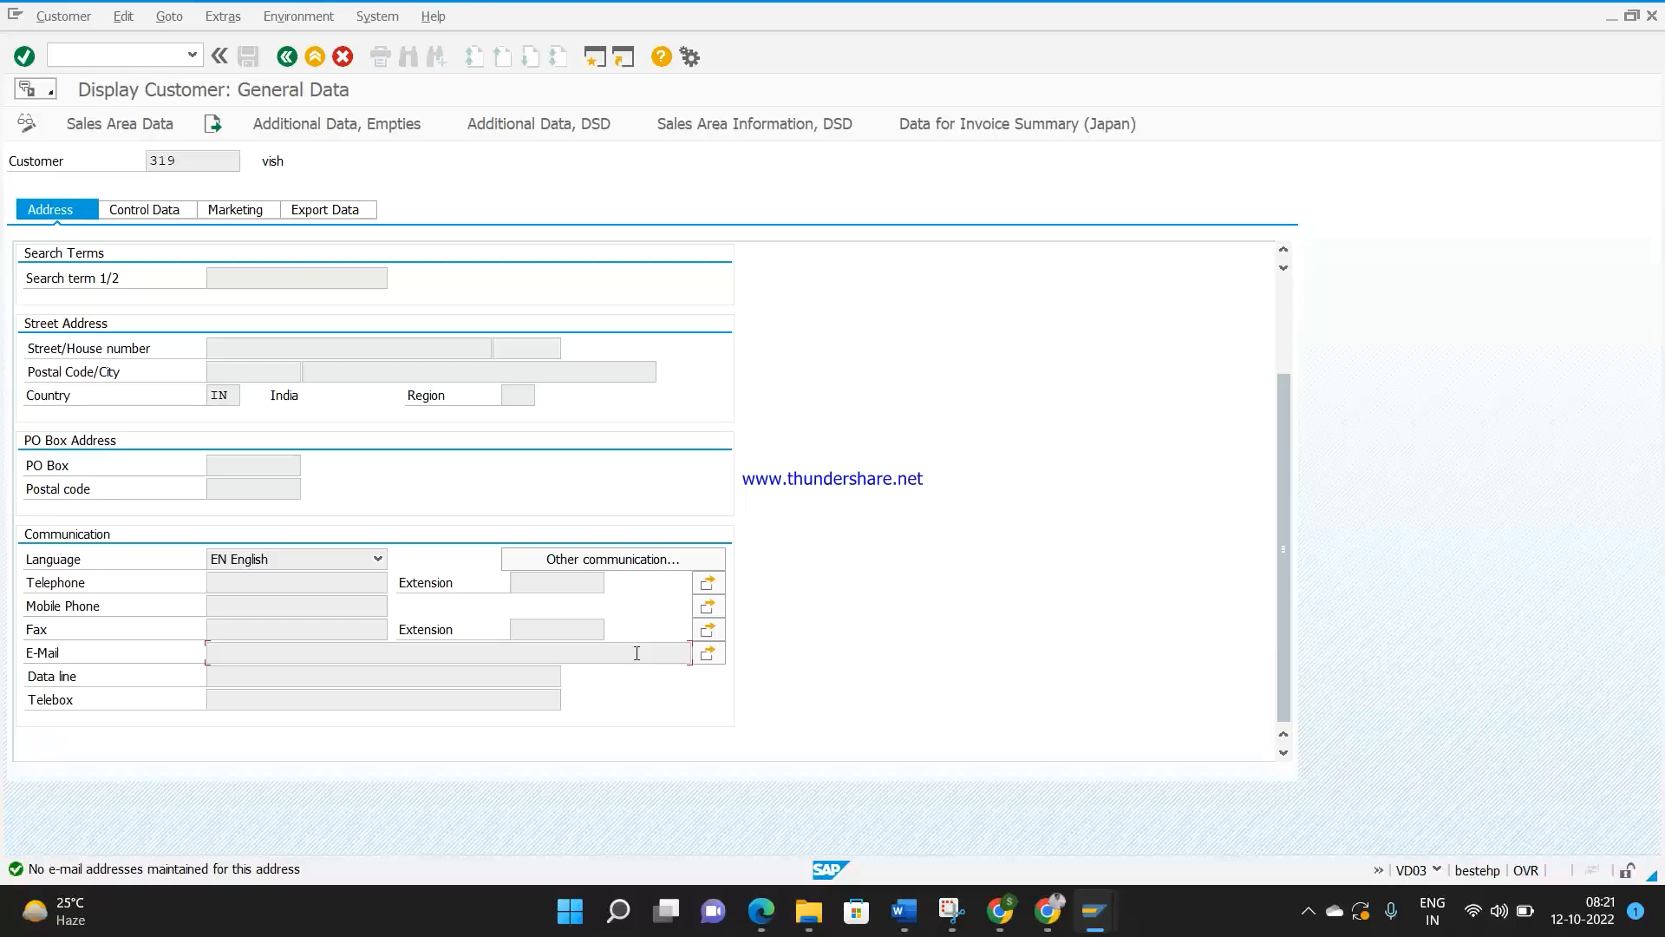
click(287, 57)
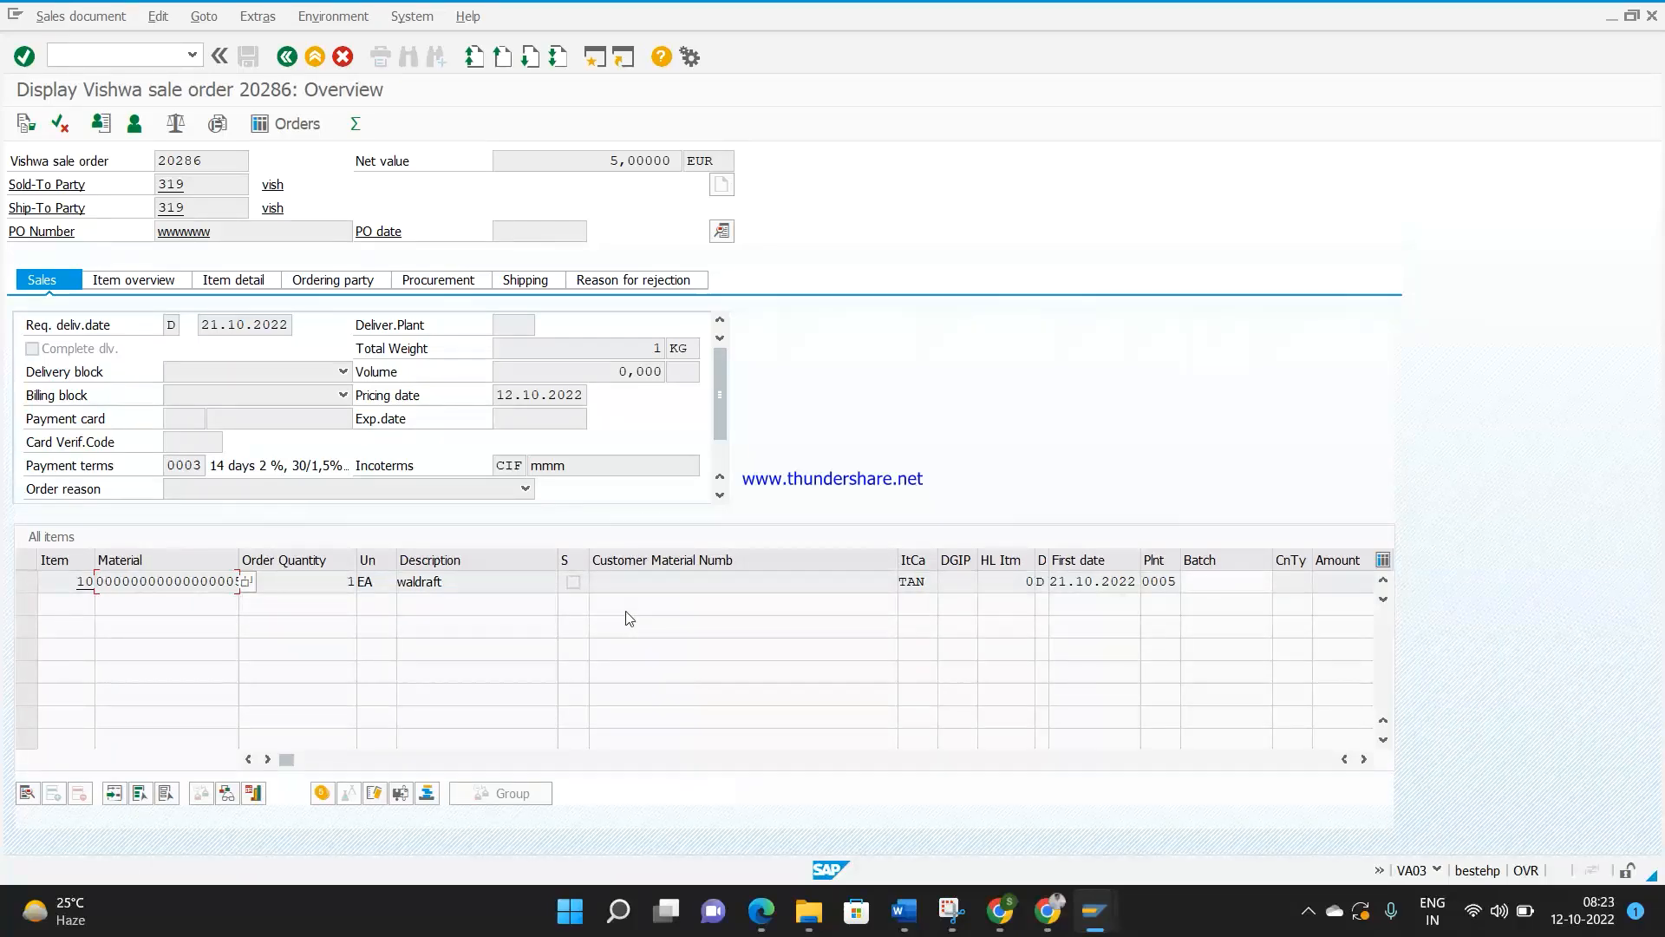
Step: In the Word notes, add the line "Smartform: PDF document—BA00 output type" below VV11/VV12/VV13, saving the document along the way
click(902, 910)
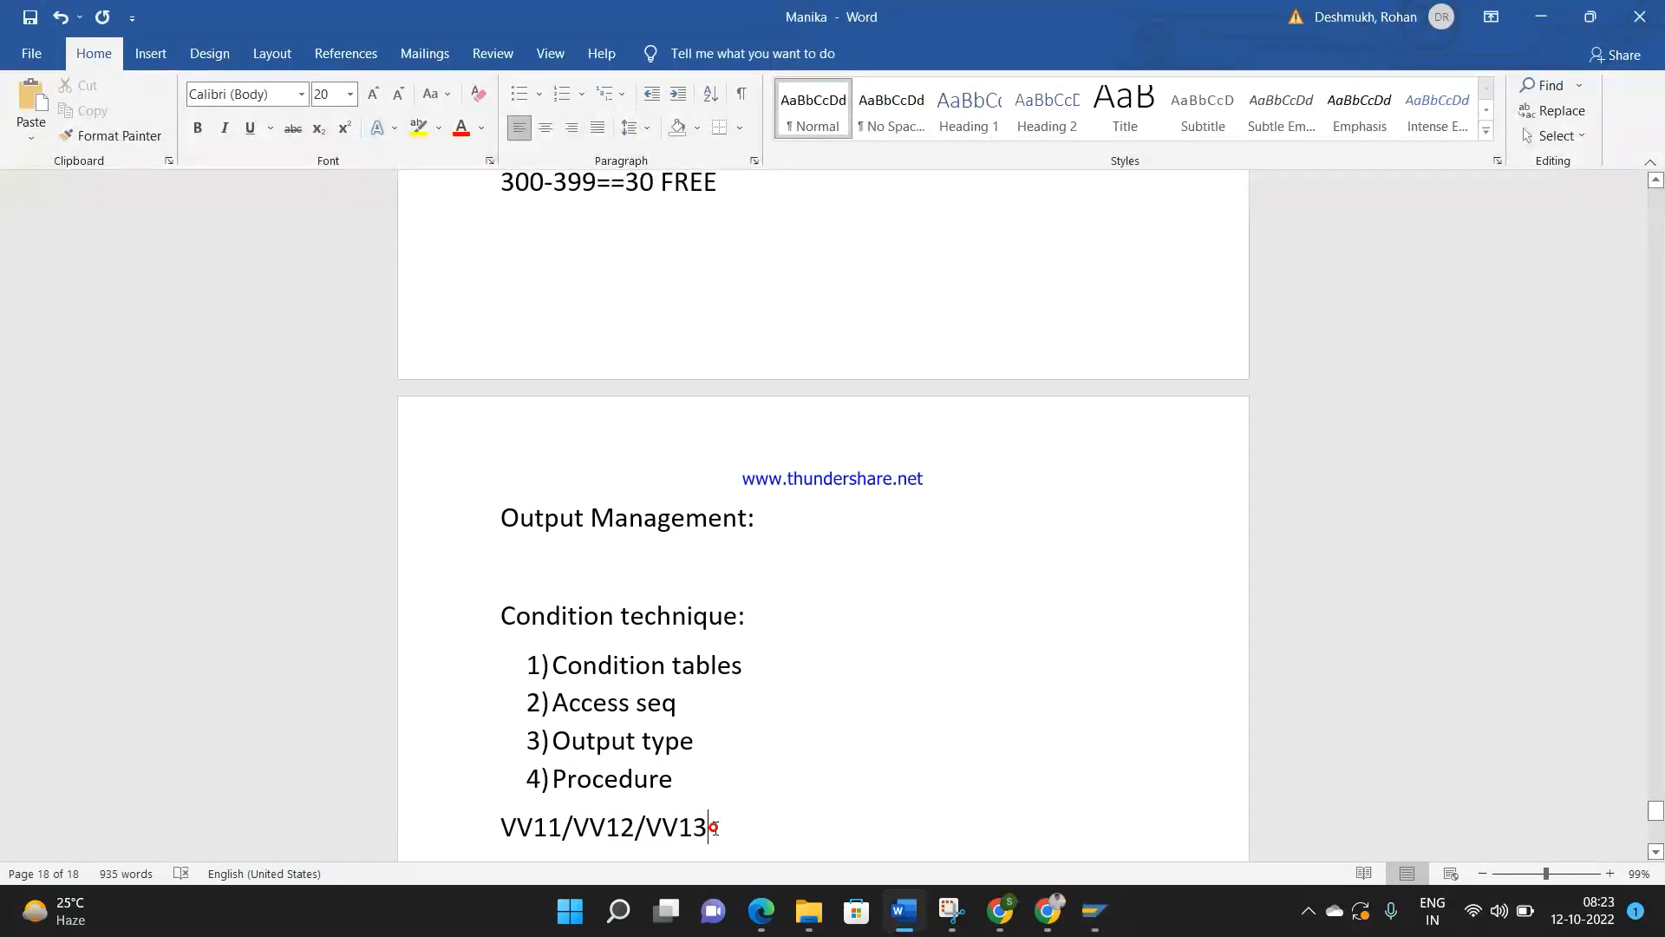
key(Return)
key(Return)
text(Smar)
text(f)
key(BackSpace)
key(BackSpace)
text(rtform:  )
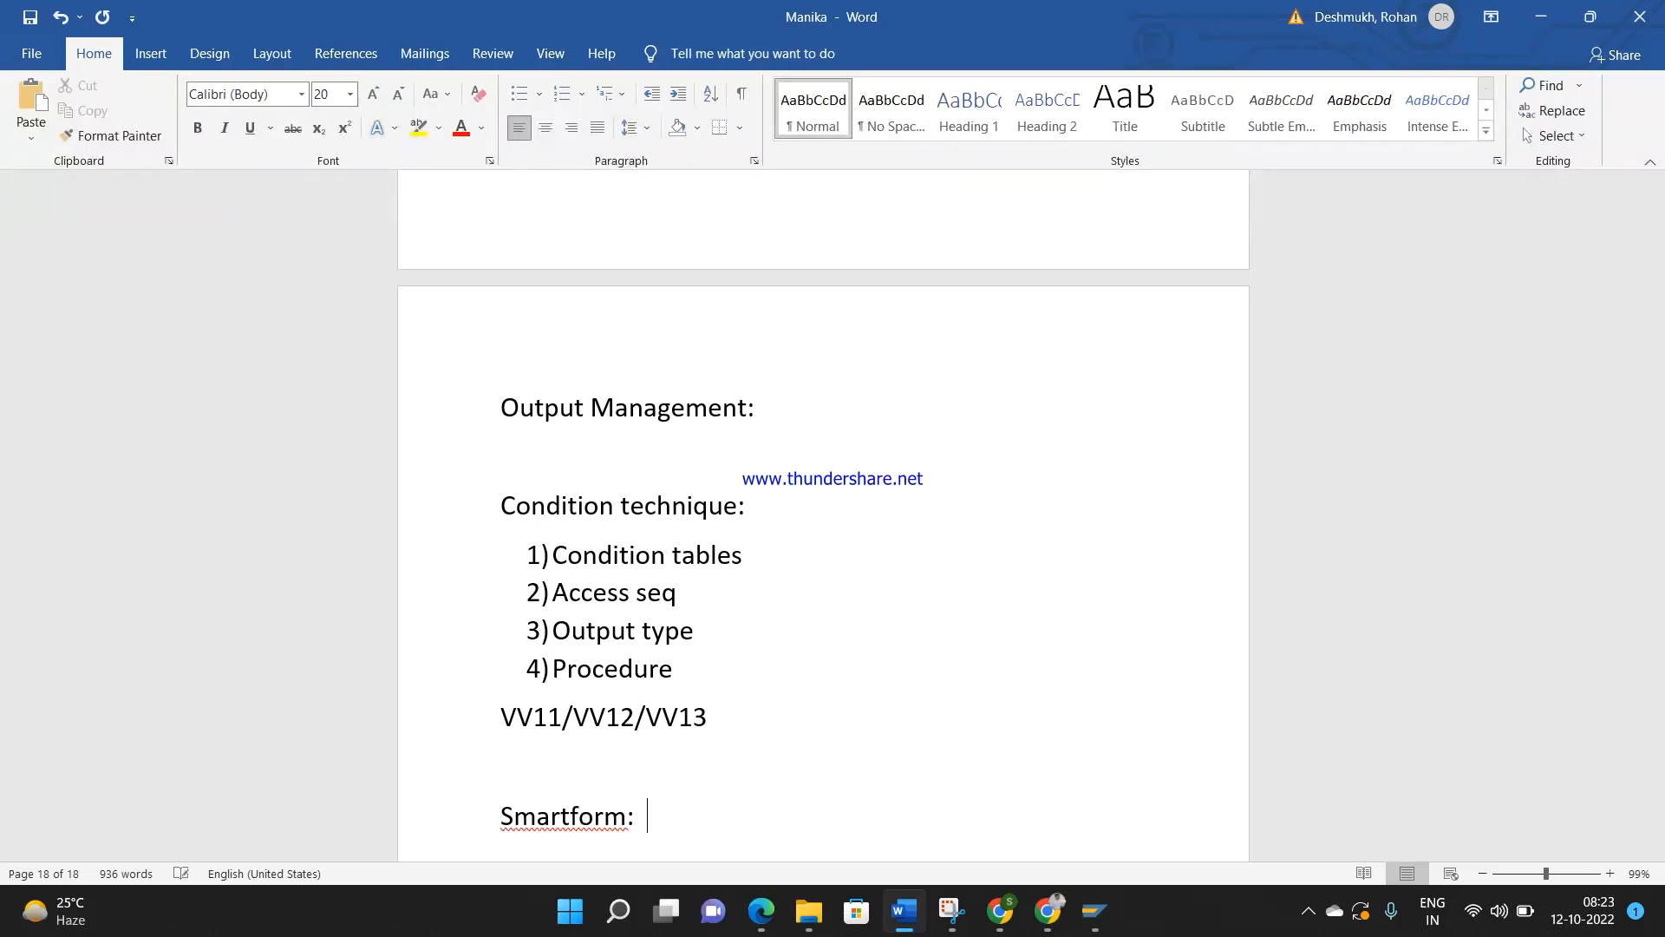
text(PDF document)
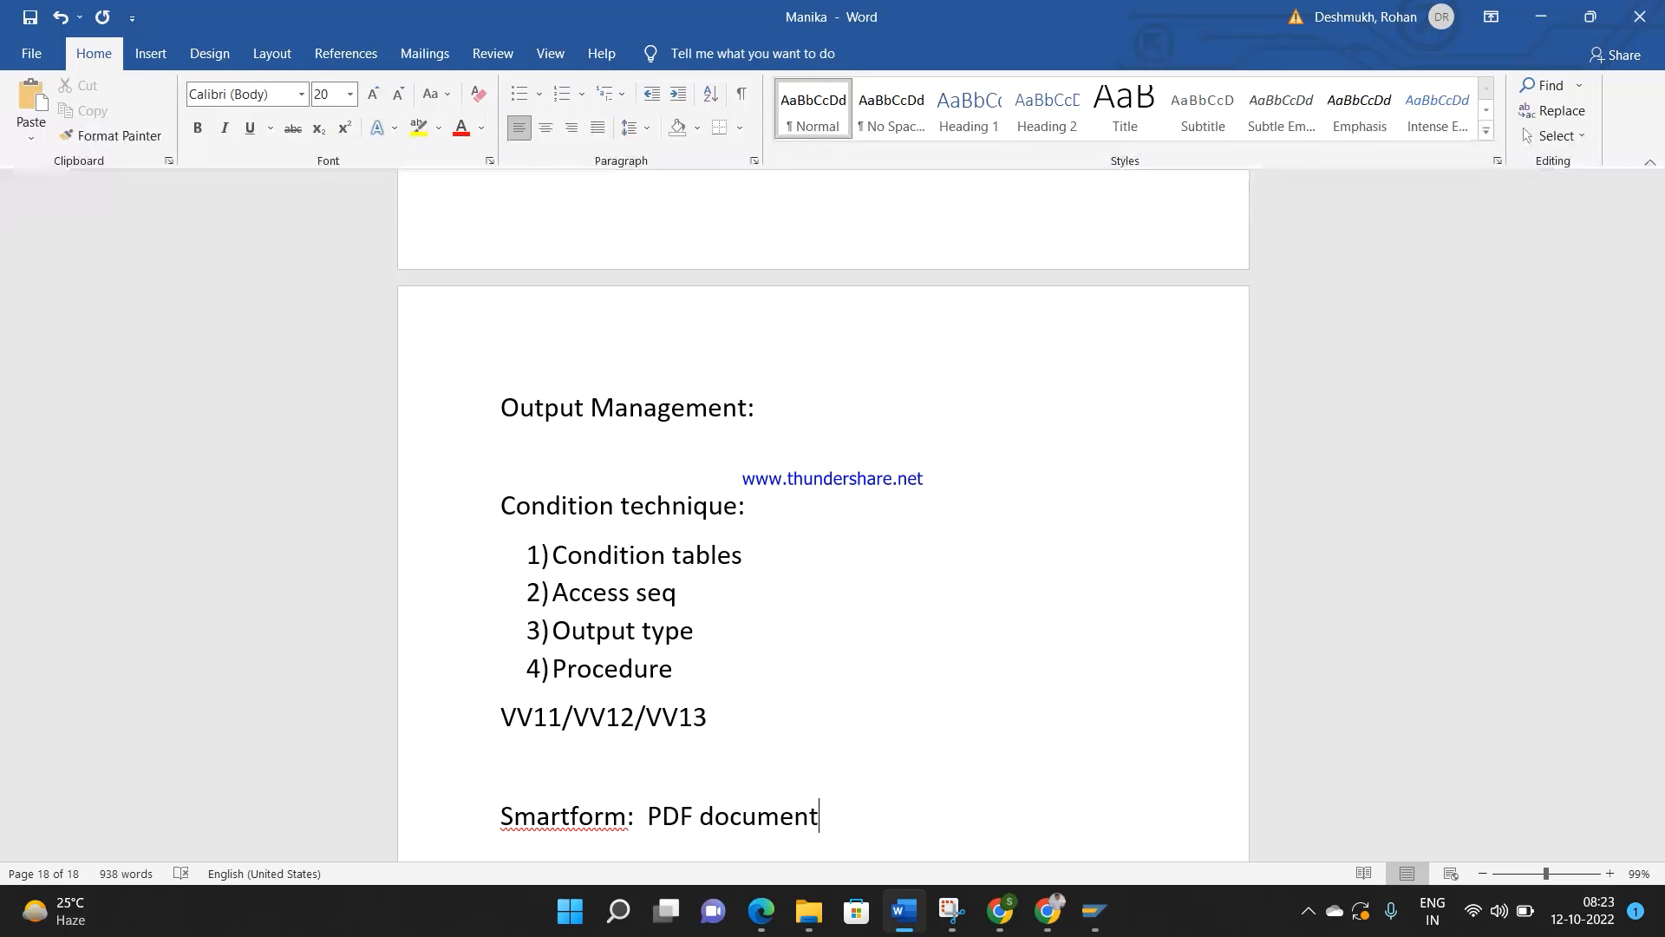
key(ctrl+s)
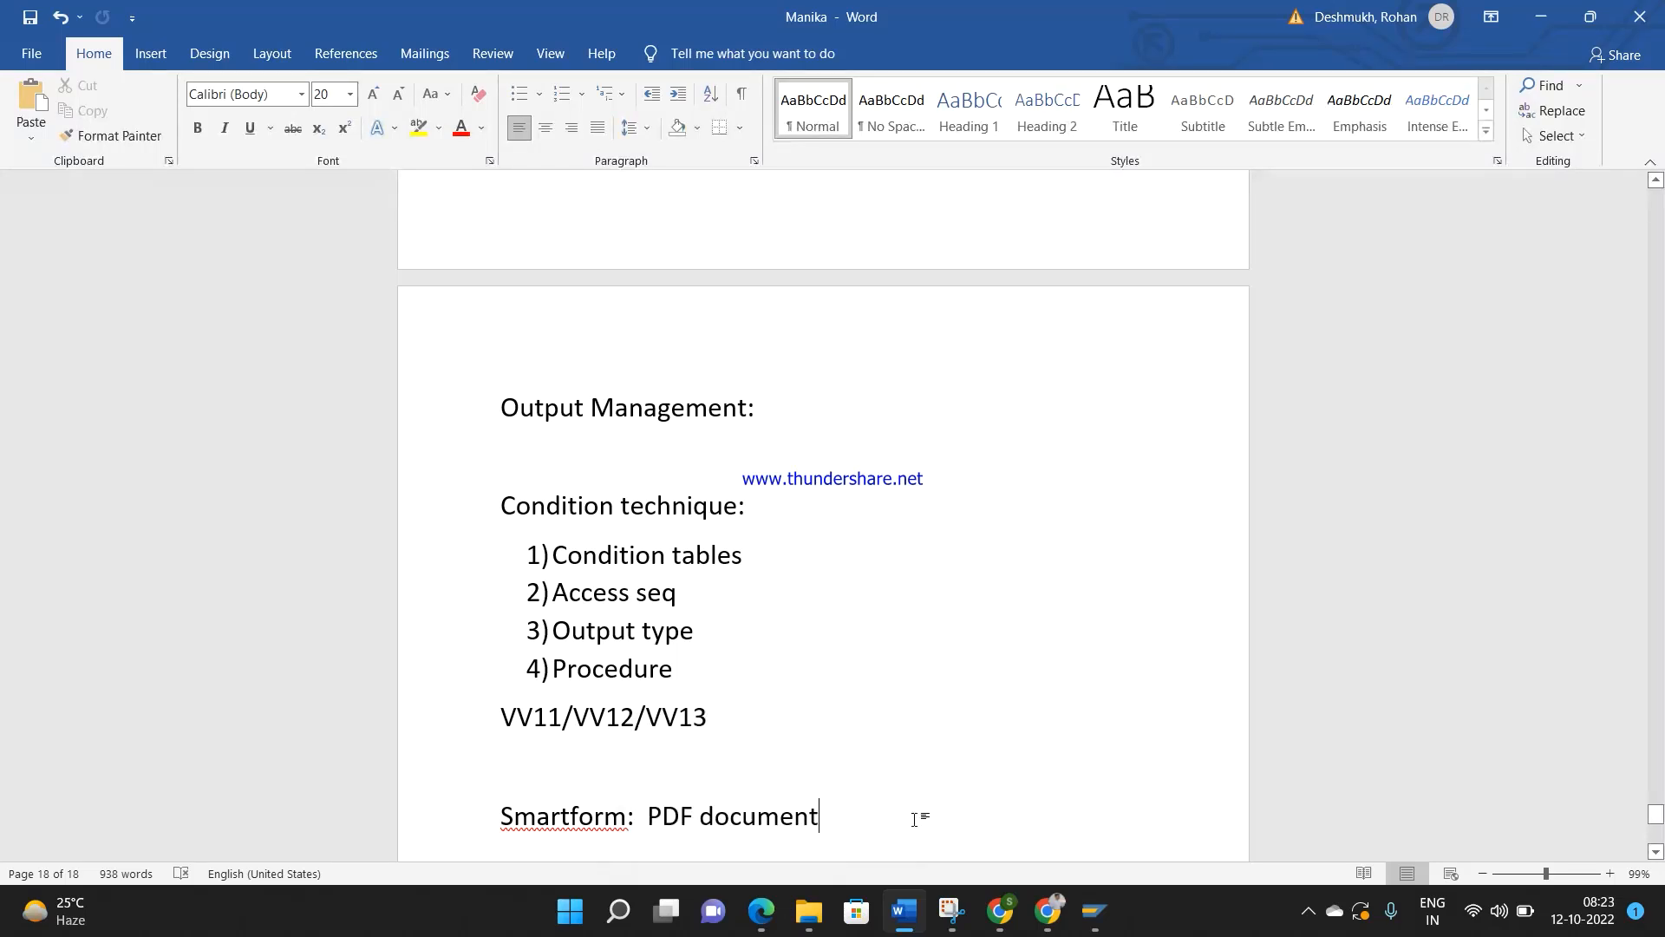
text(--)
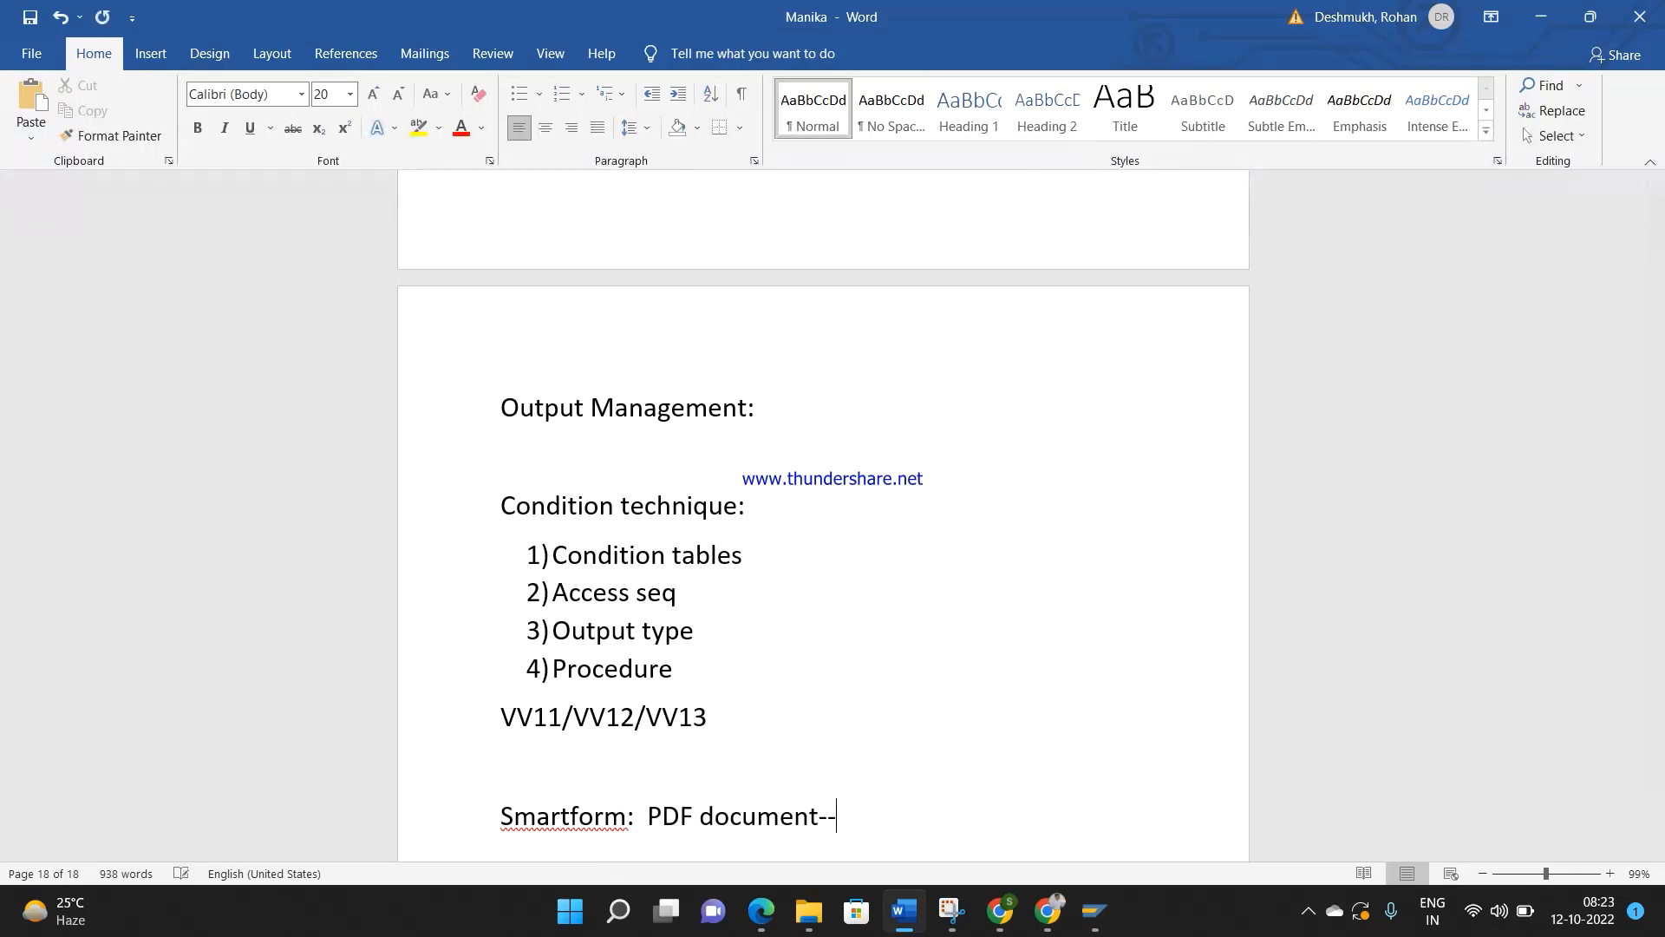
text( BA00 output type)
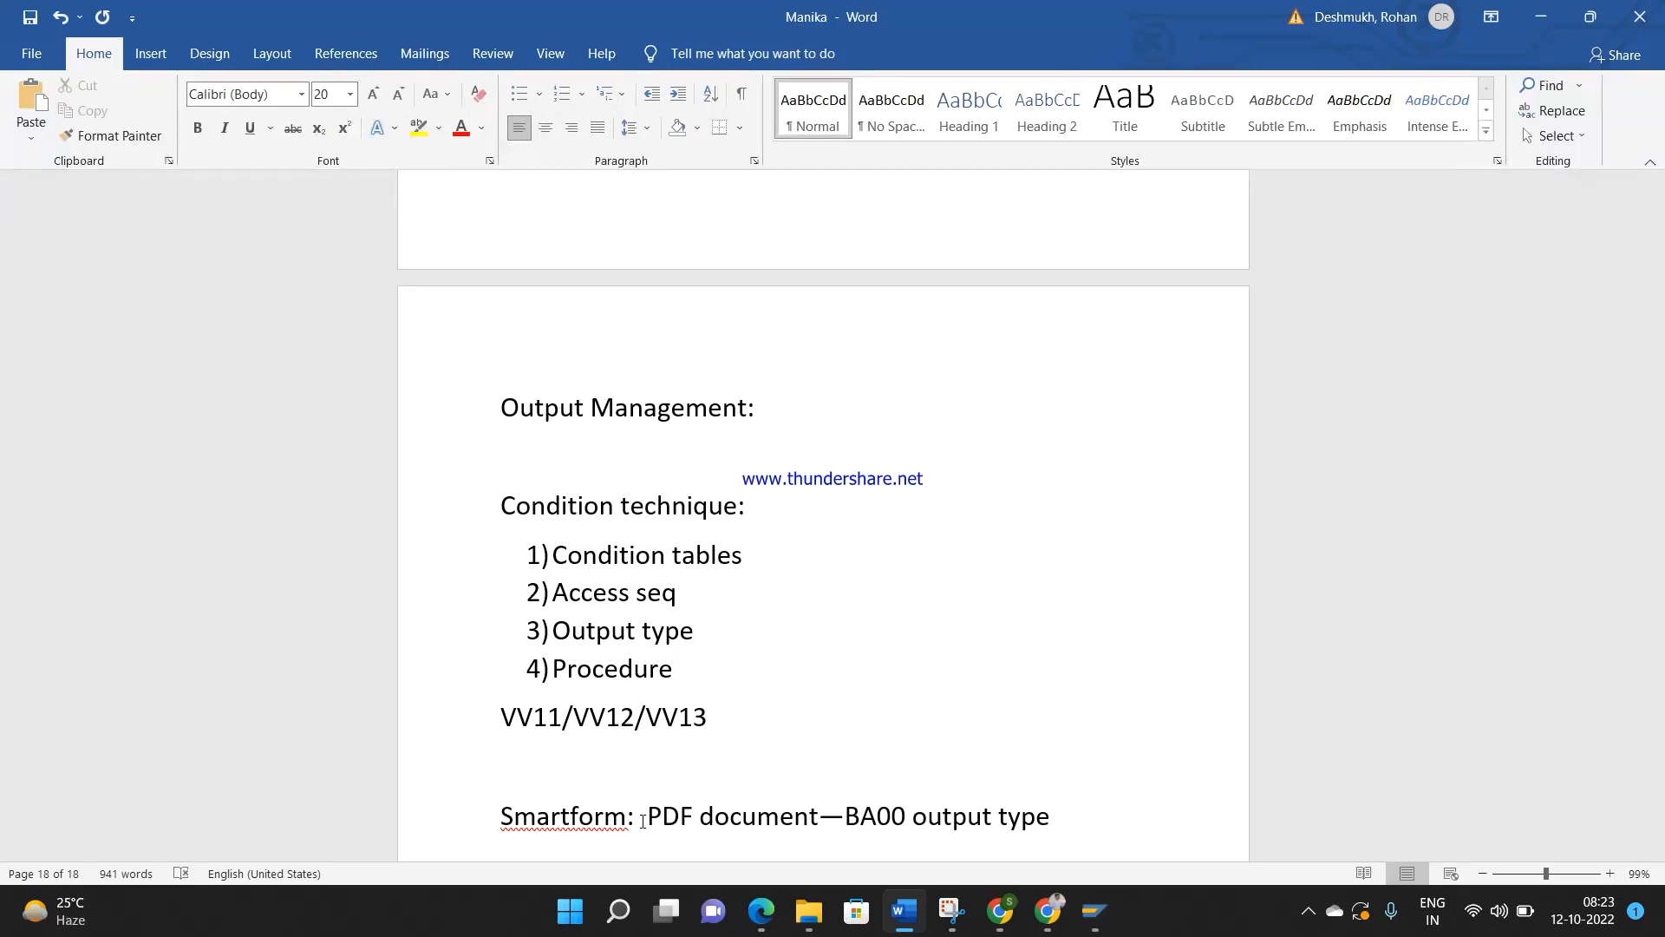
Step: Switch to the SAP sales order, start transaction SMARTFORMS in a new session and create the form Z_TEST
mouse_move(1094, 911)
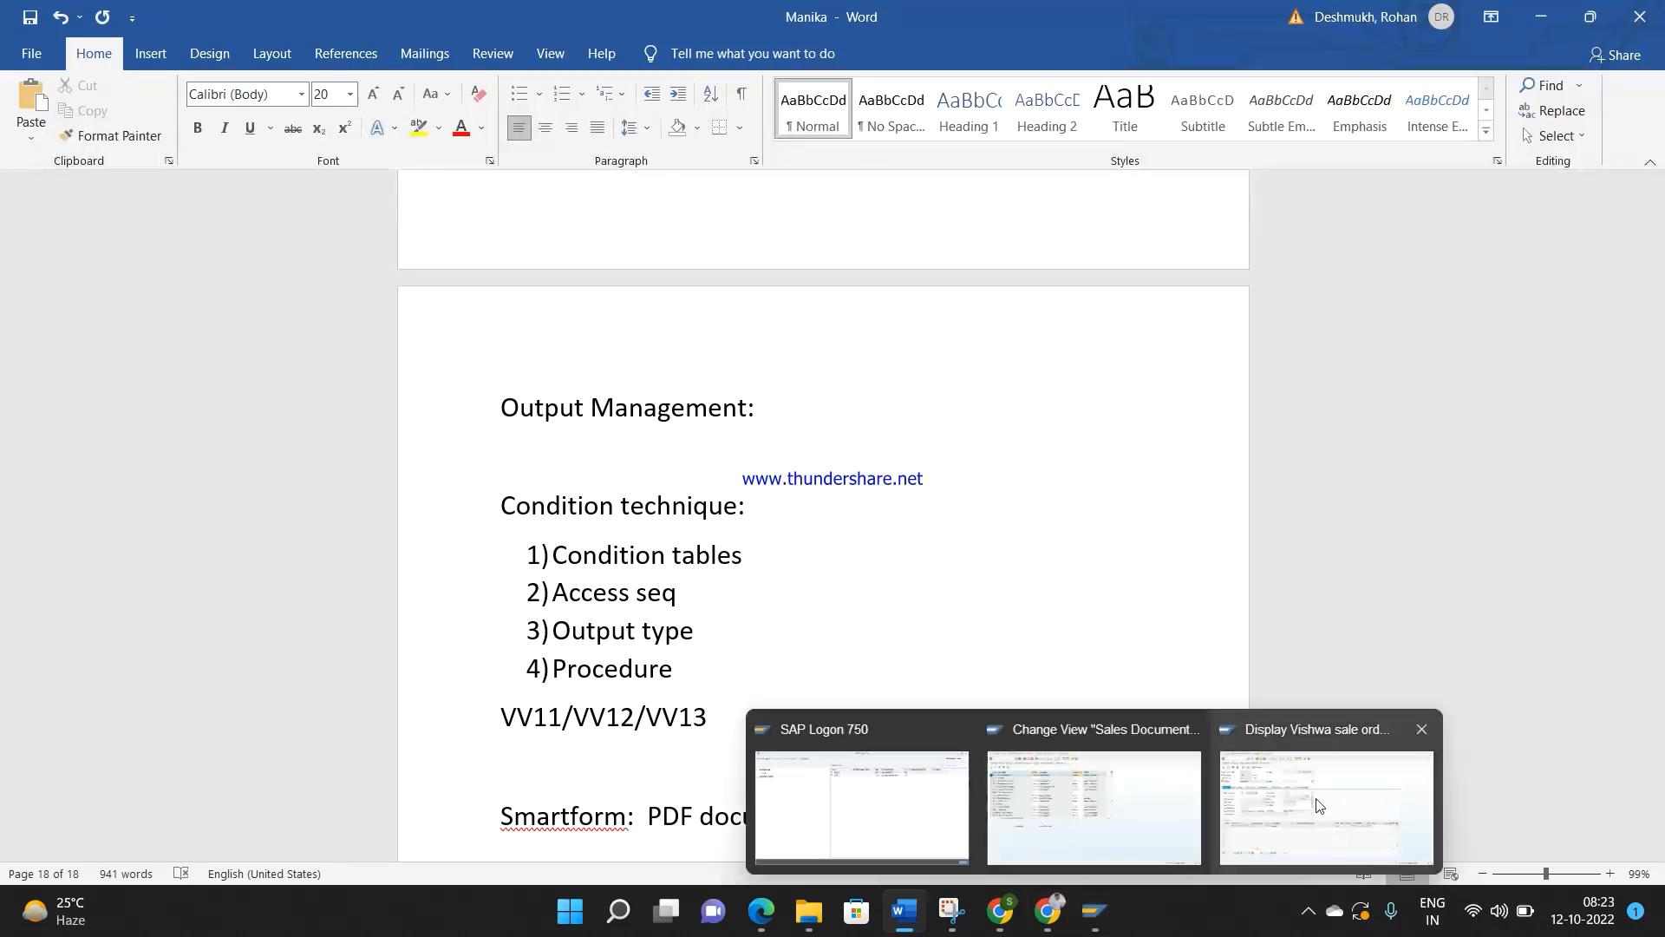
click(1329, 806)
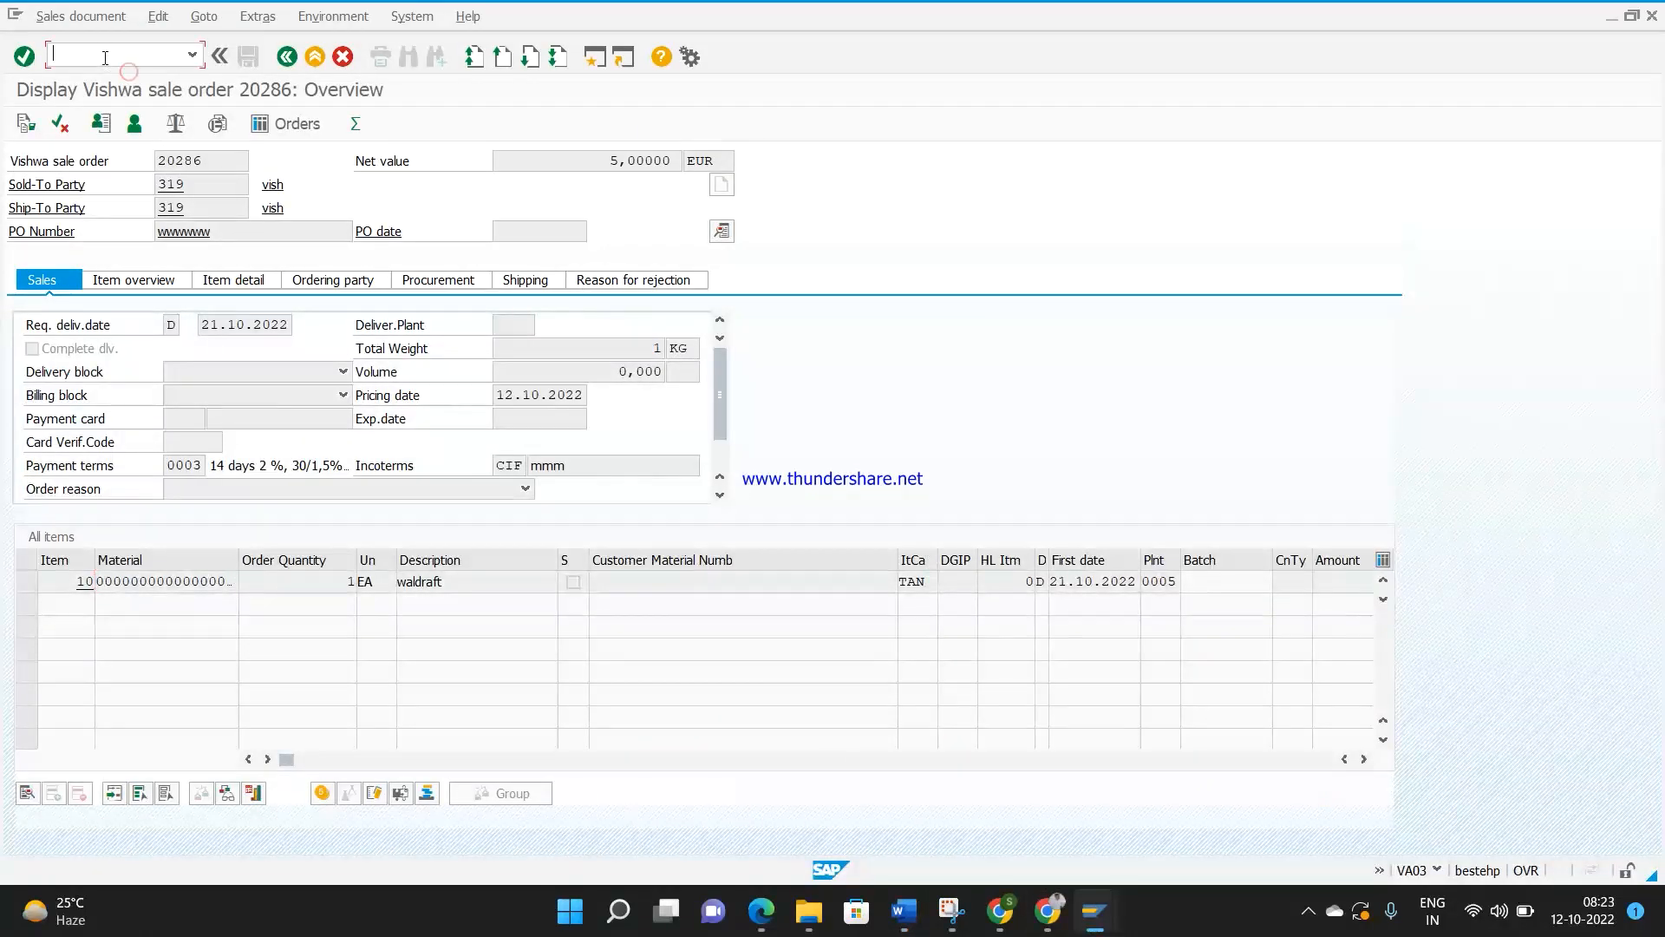
text(/osmartforms)
key(Return)
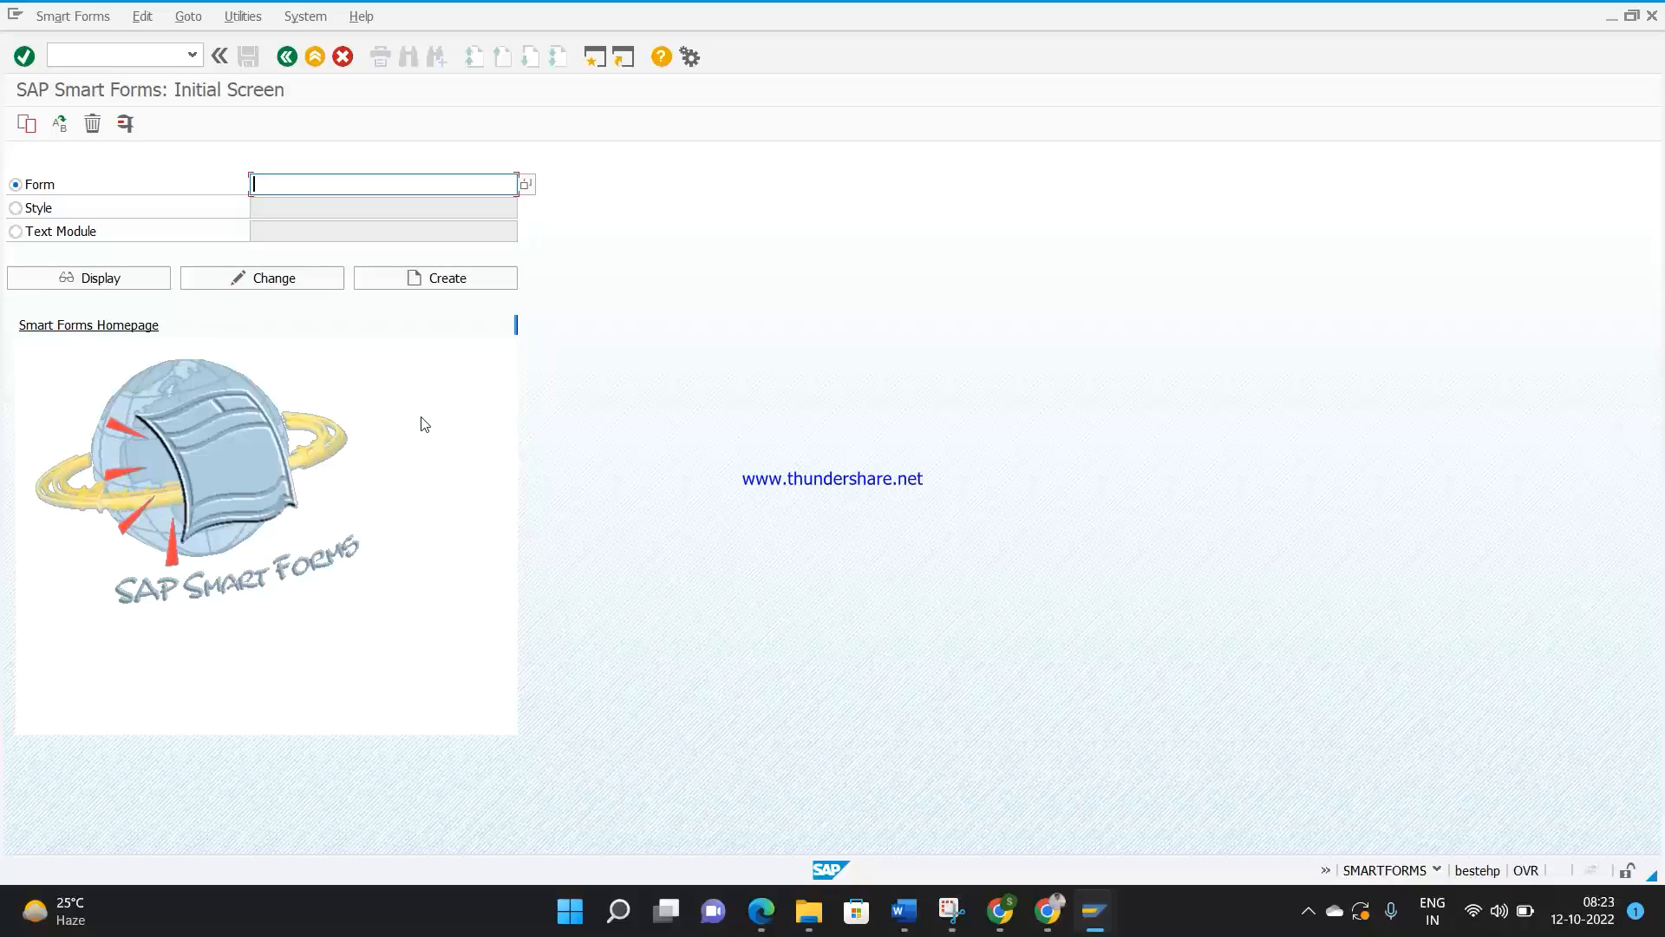
click(318, 207)
click(369, 286)
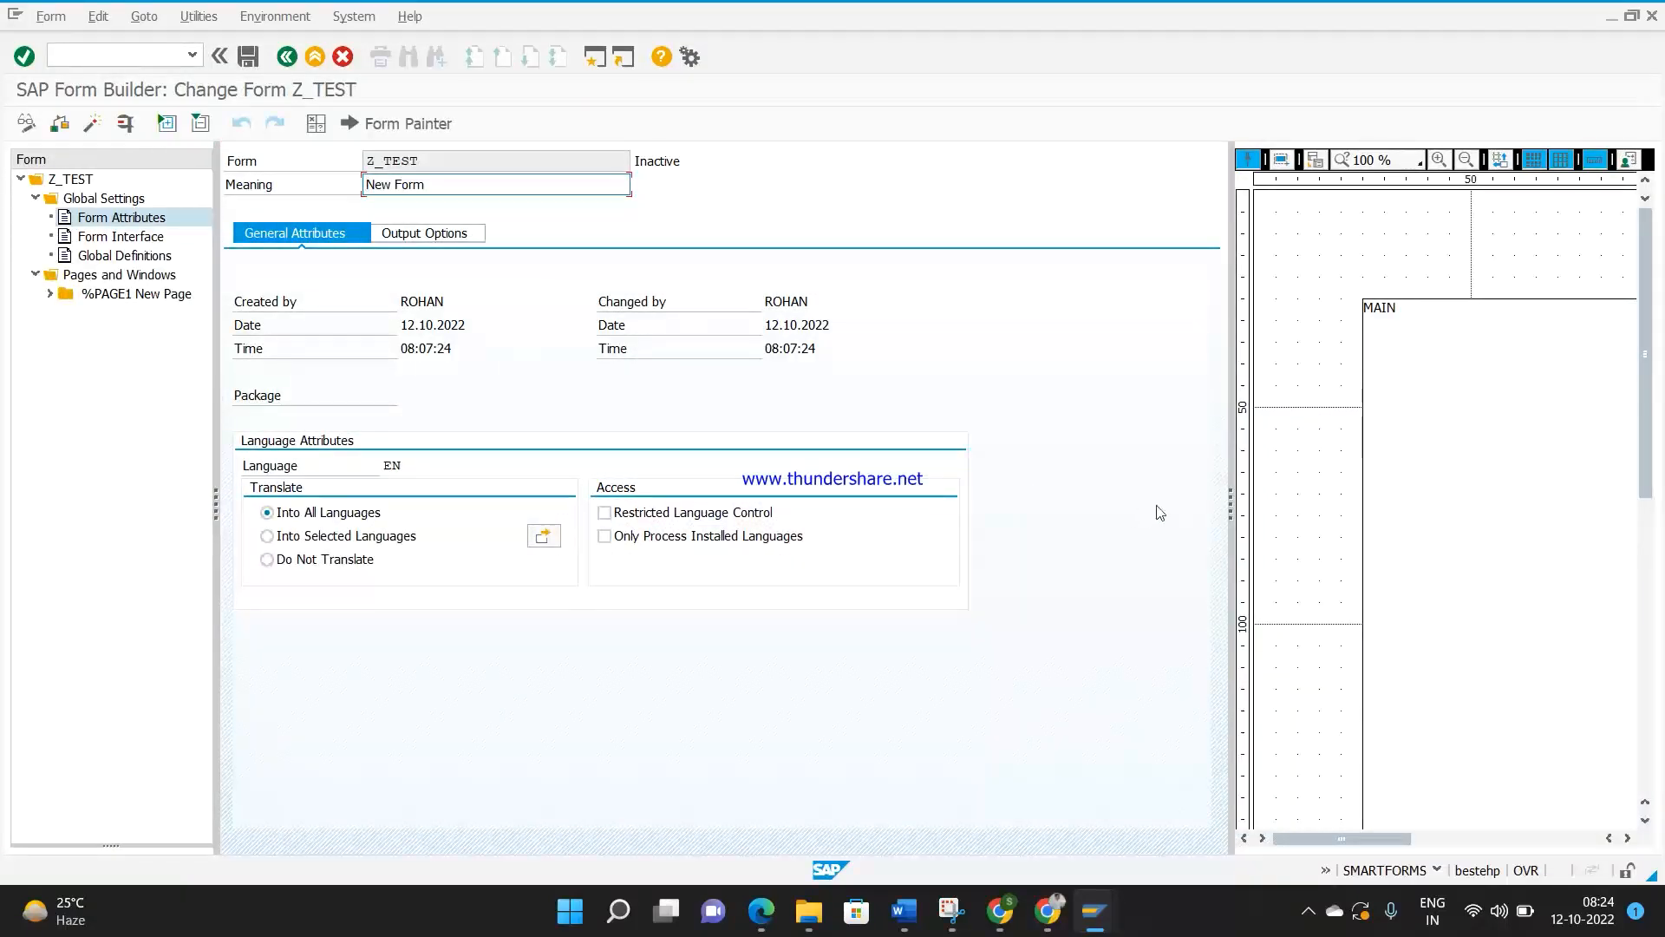
Step: Enlarge the layout area of form Z_TEST and examine the extent of its MAIN window on the new page
drag(1231, 507, 1026, 493)
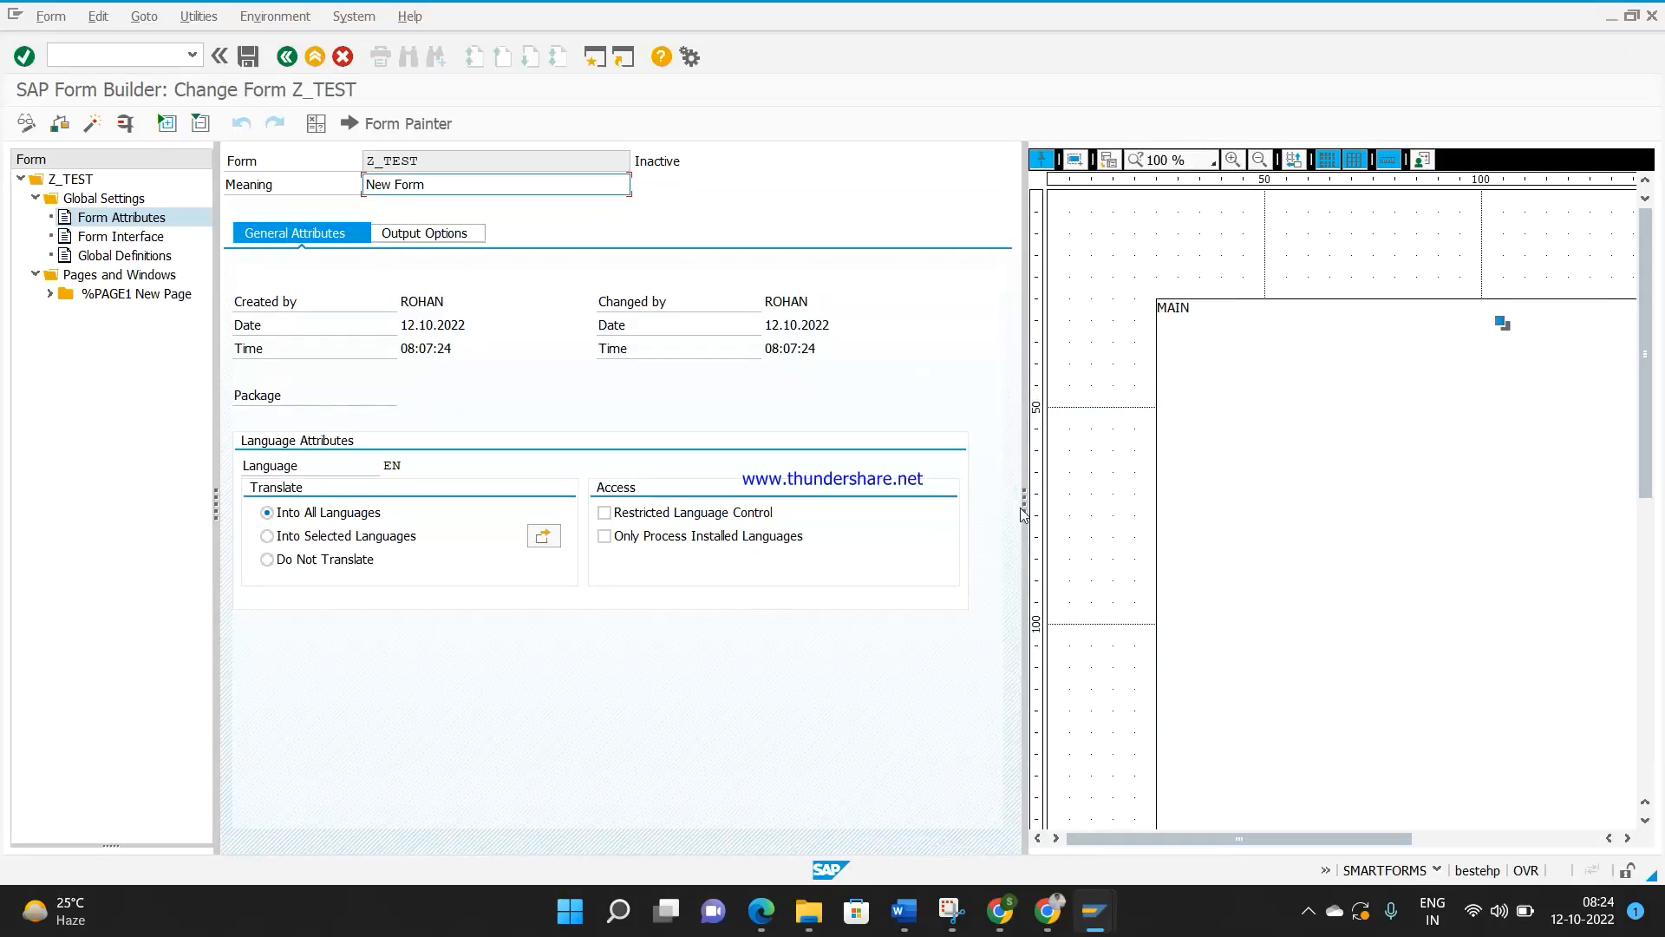
drag(942, 501, 918, 502)
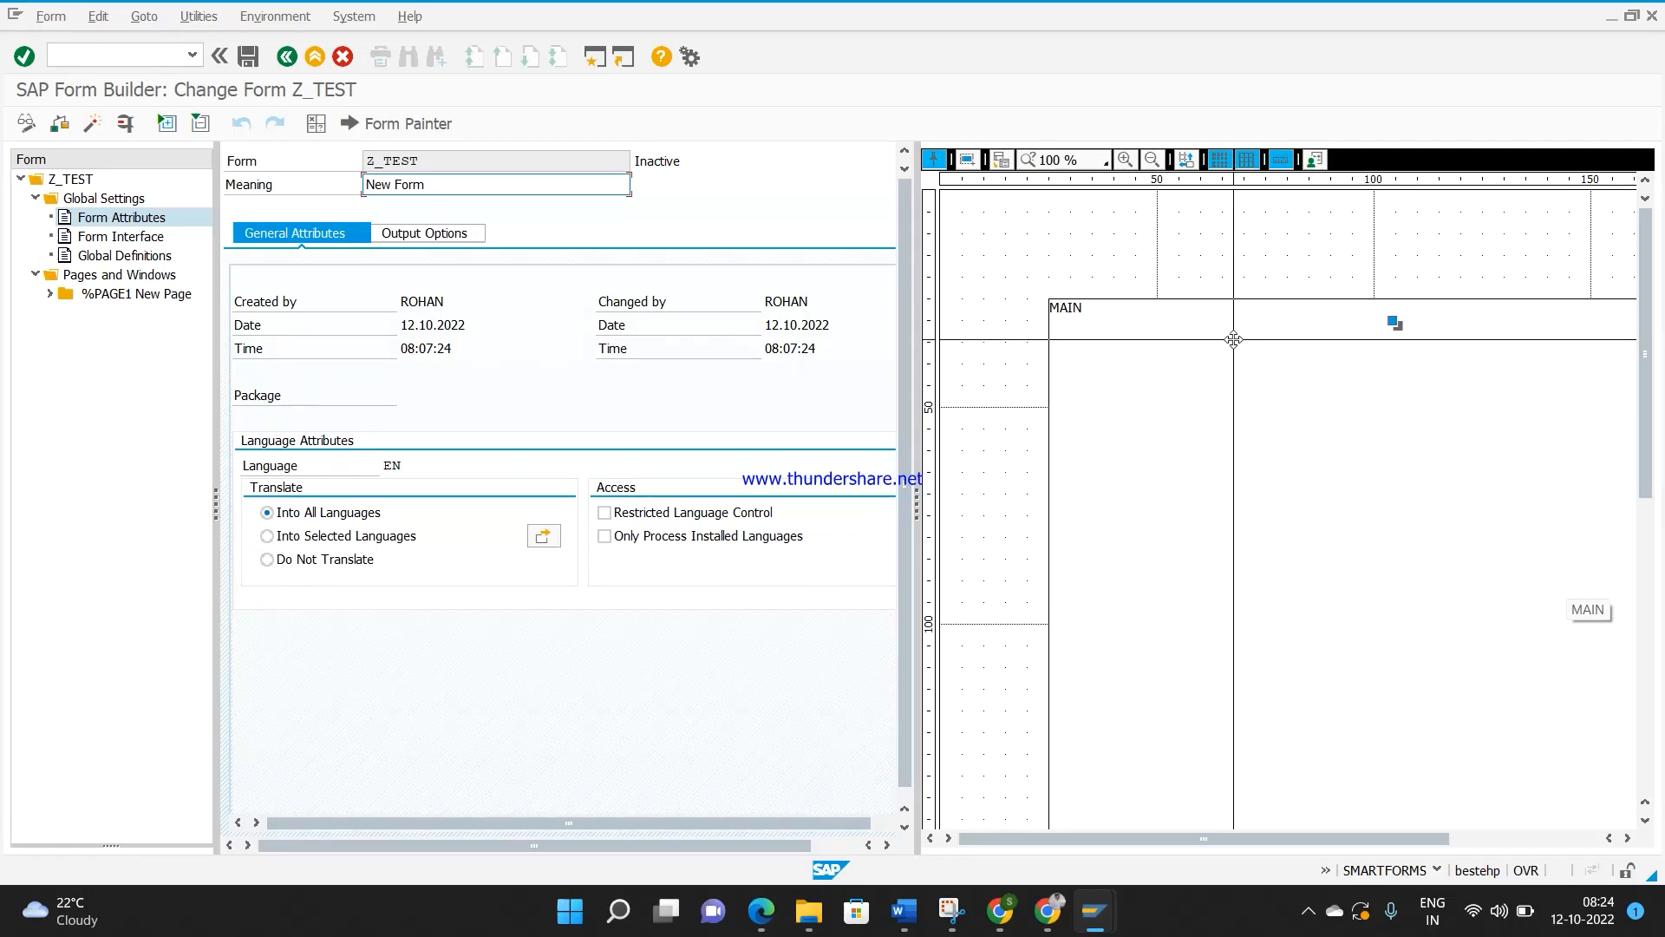
click(1102, 353)
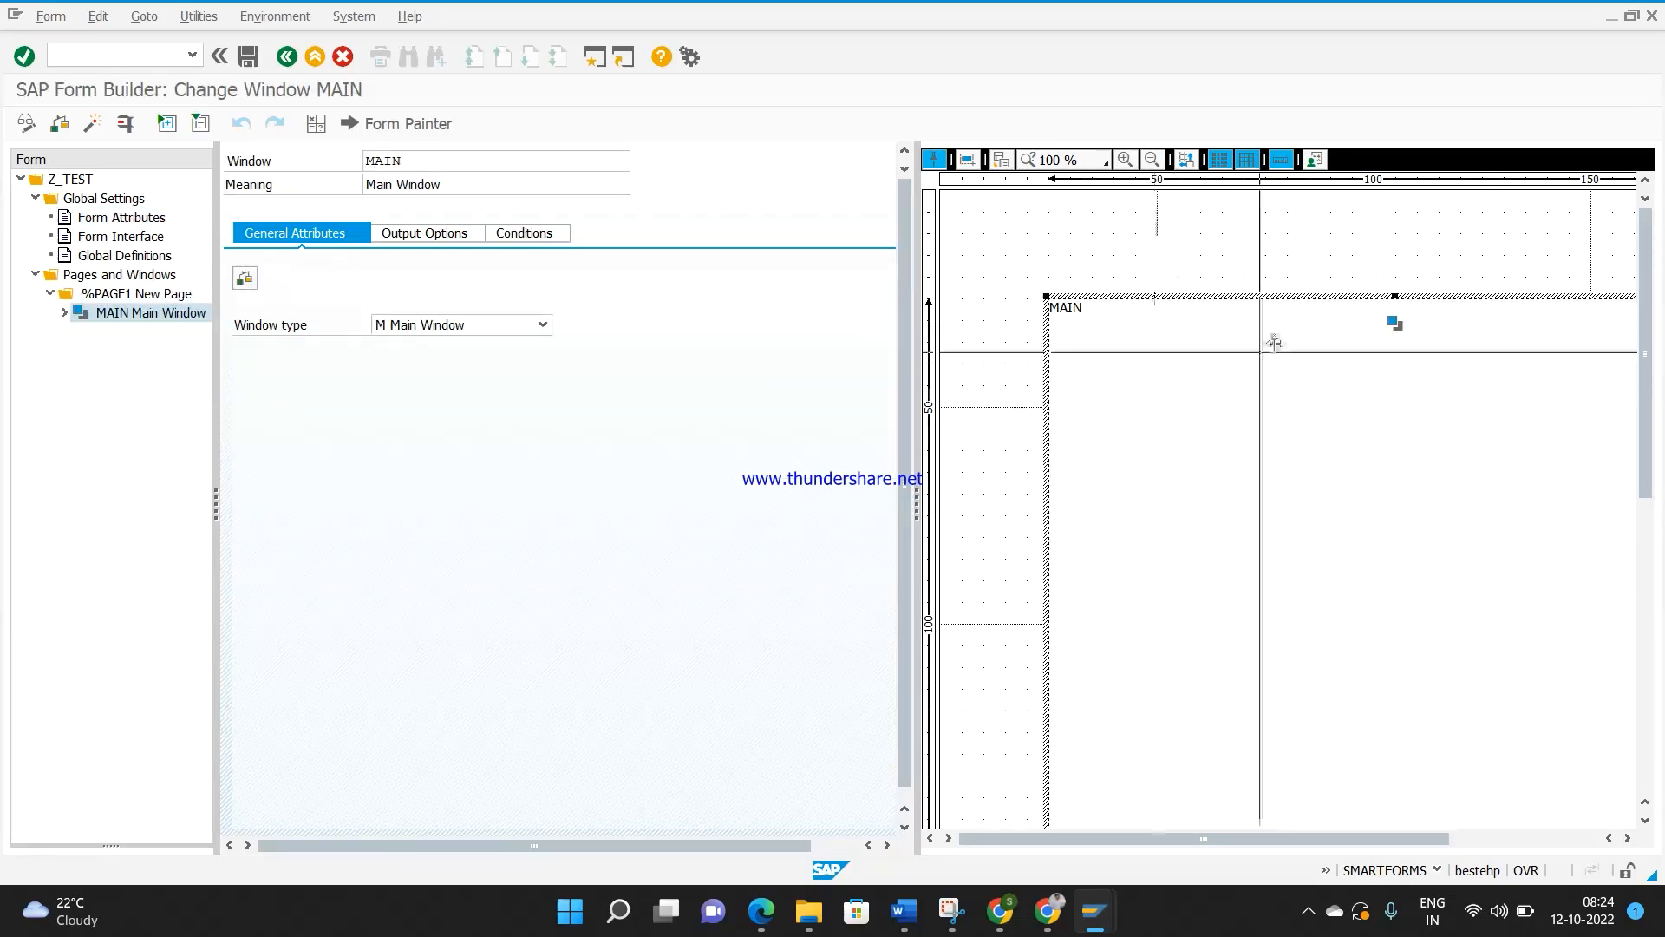
drag(1436, 839, 1583, 839)
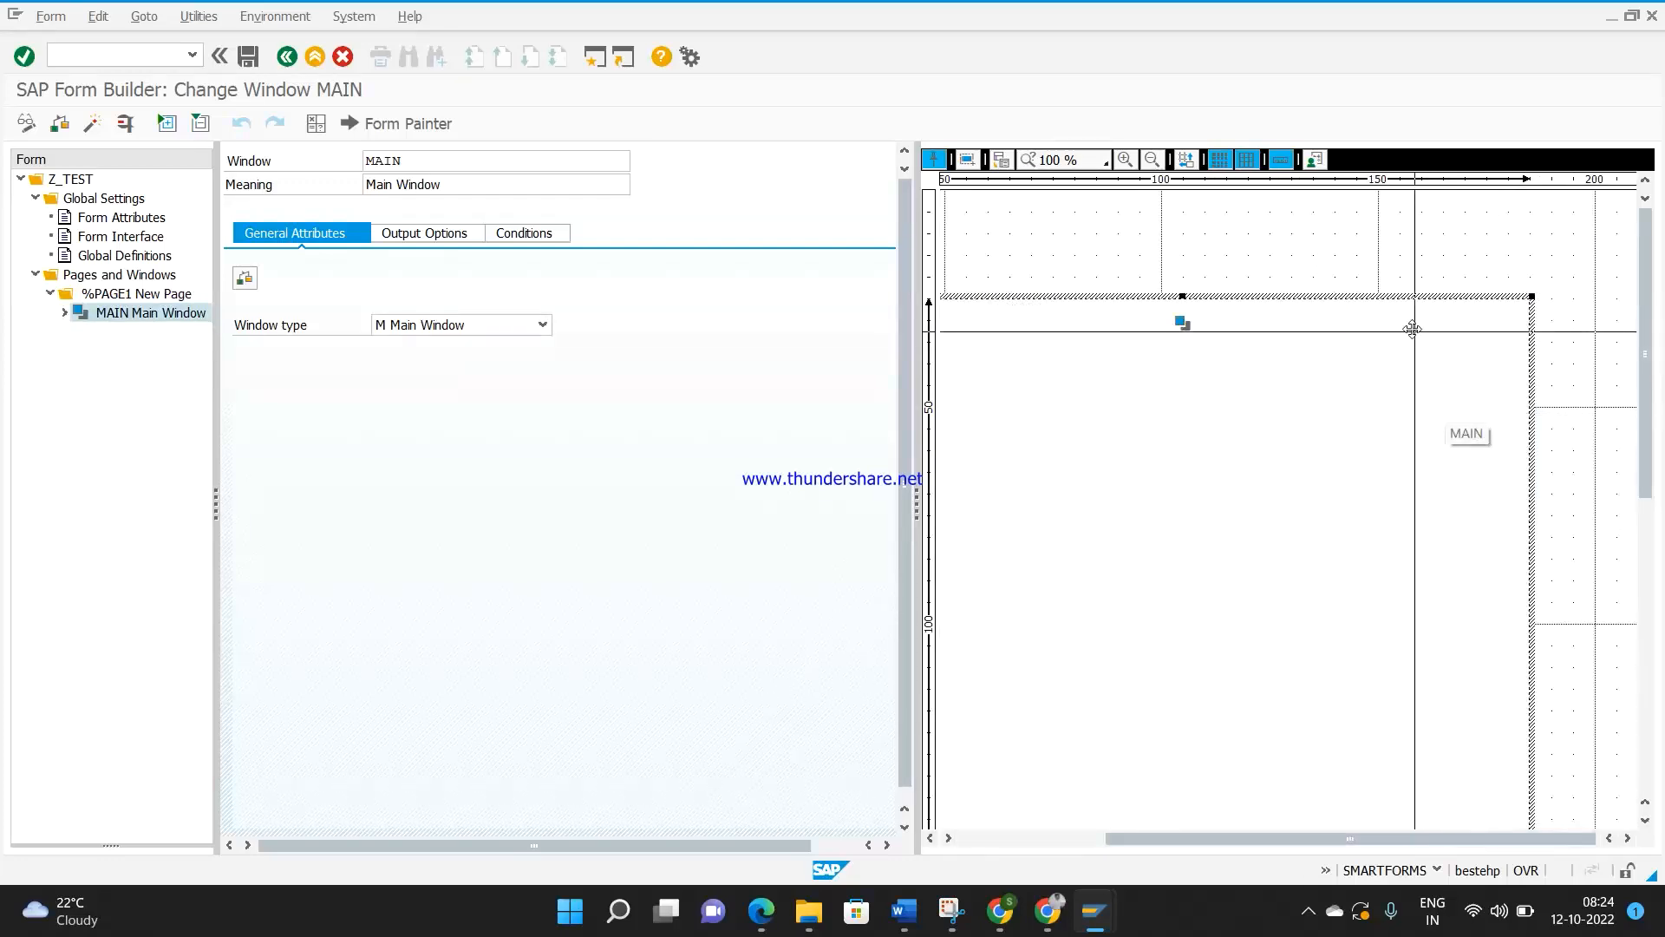
drag(1648, 458, 1636, 753)
drag(1577, 845, 1430, 846)
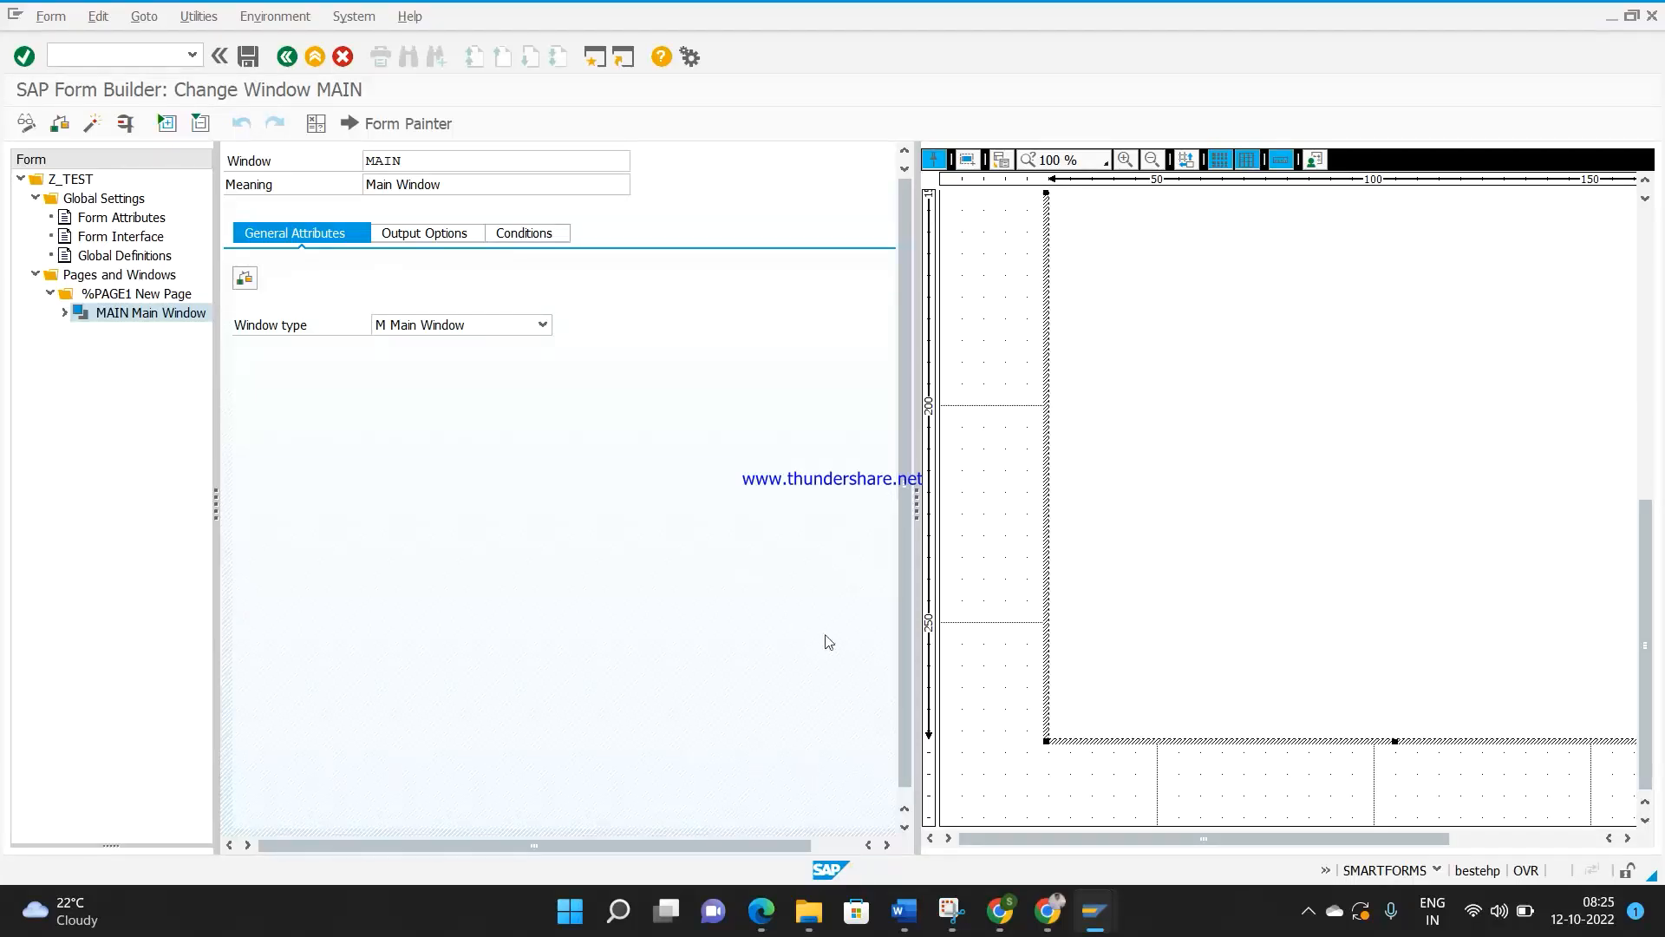
Step: In the customizing session, display the sales output types and check the general data of output type BA00
mouse_move(1099, 917)
click(977, 806)
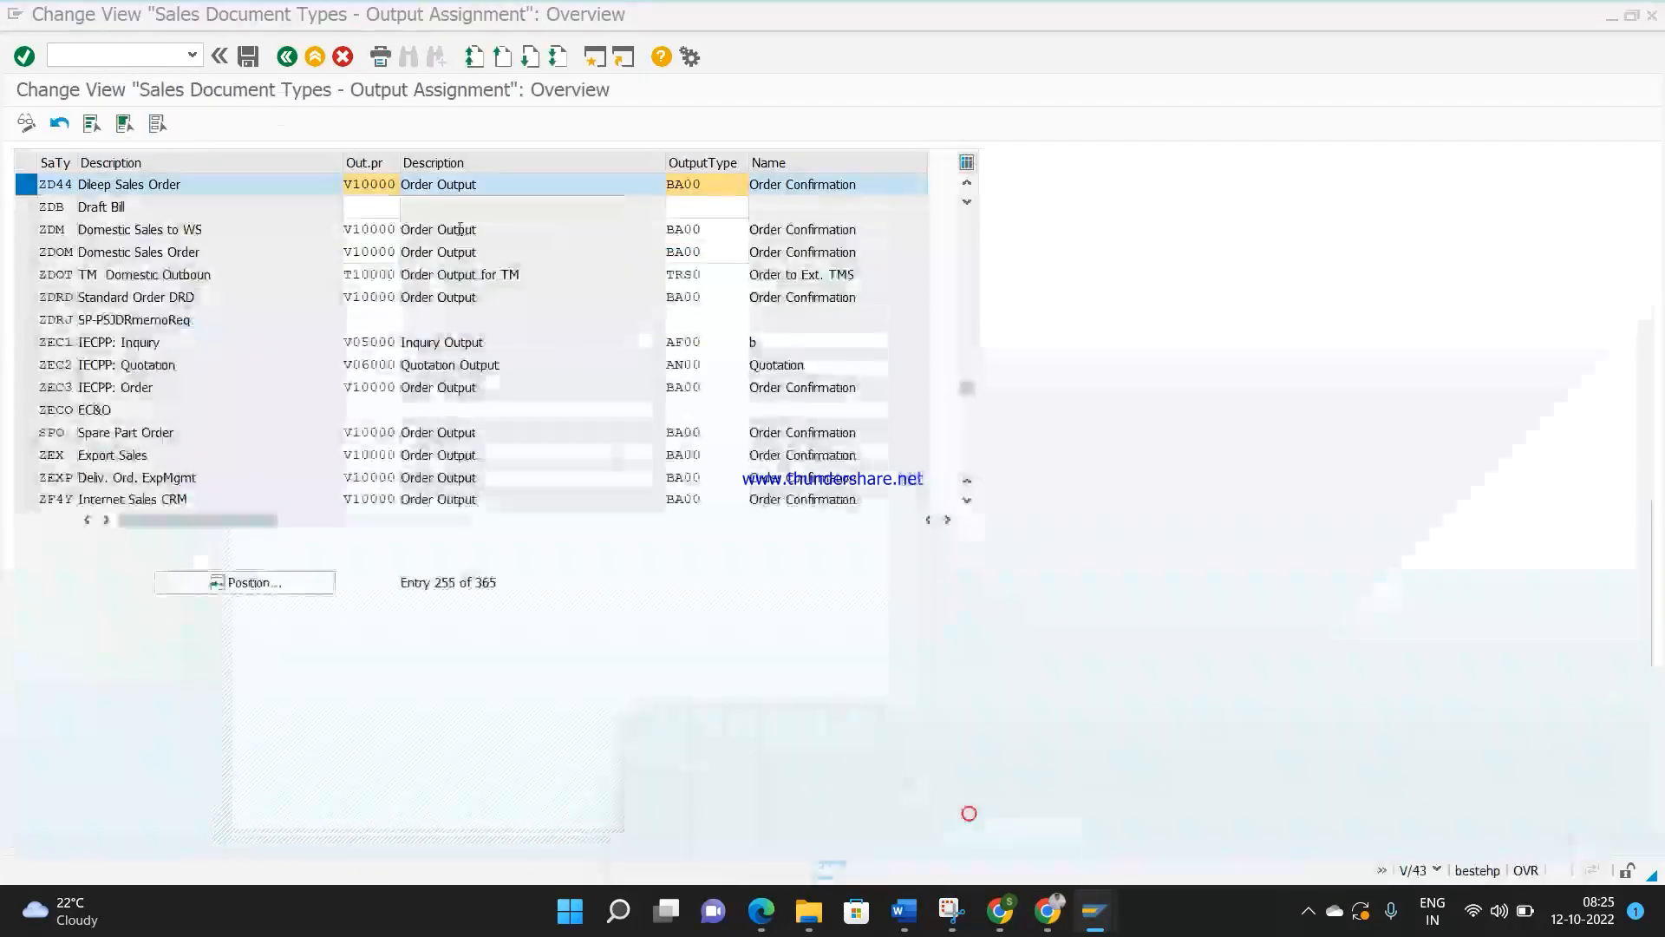
click(290, 61)
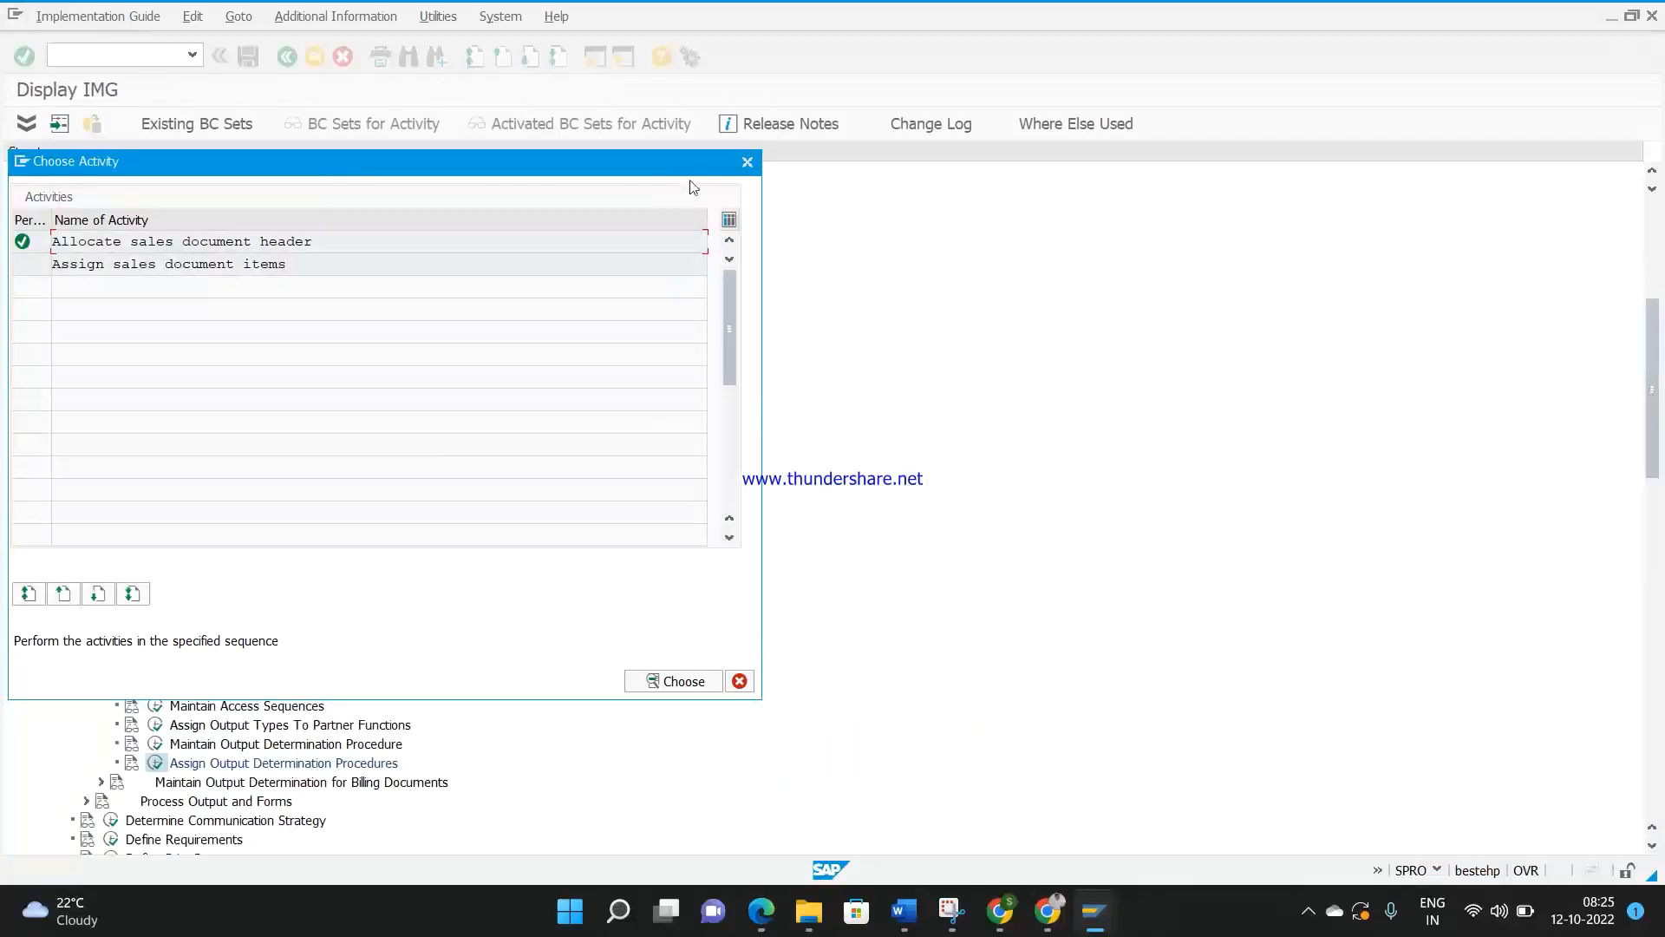
click(747, 161)
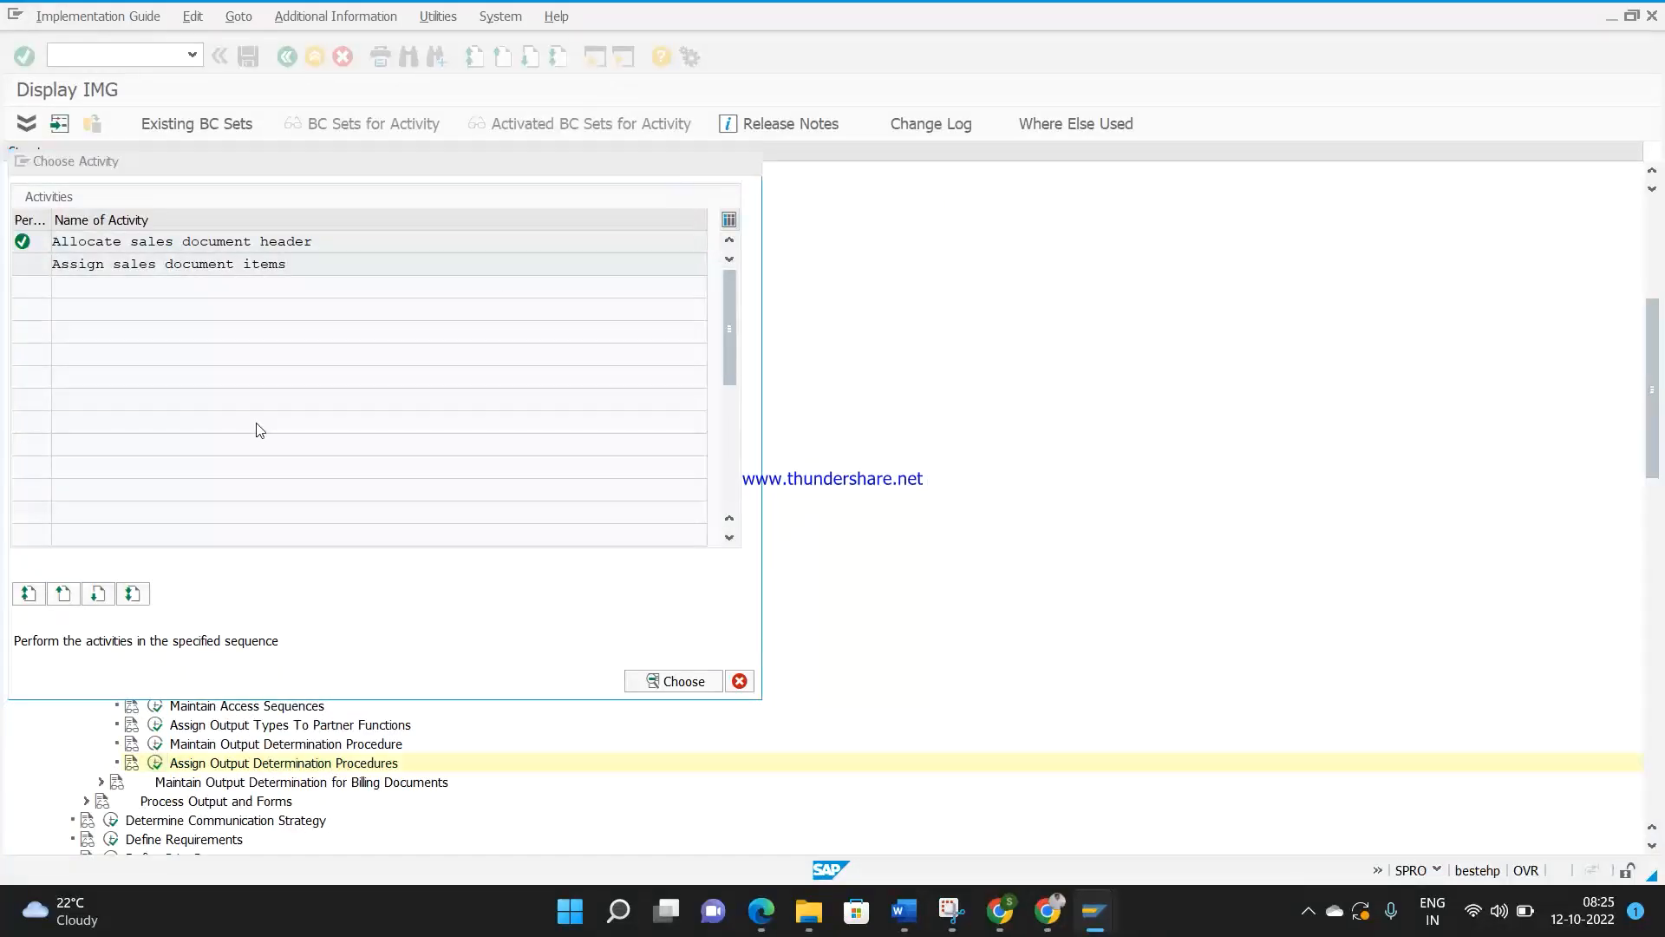
click(157, 687)
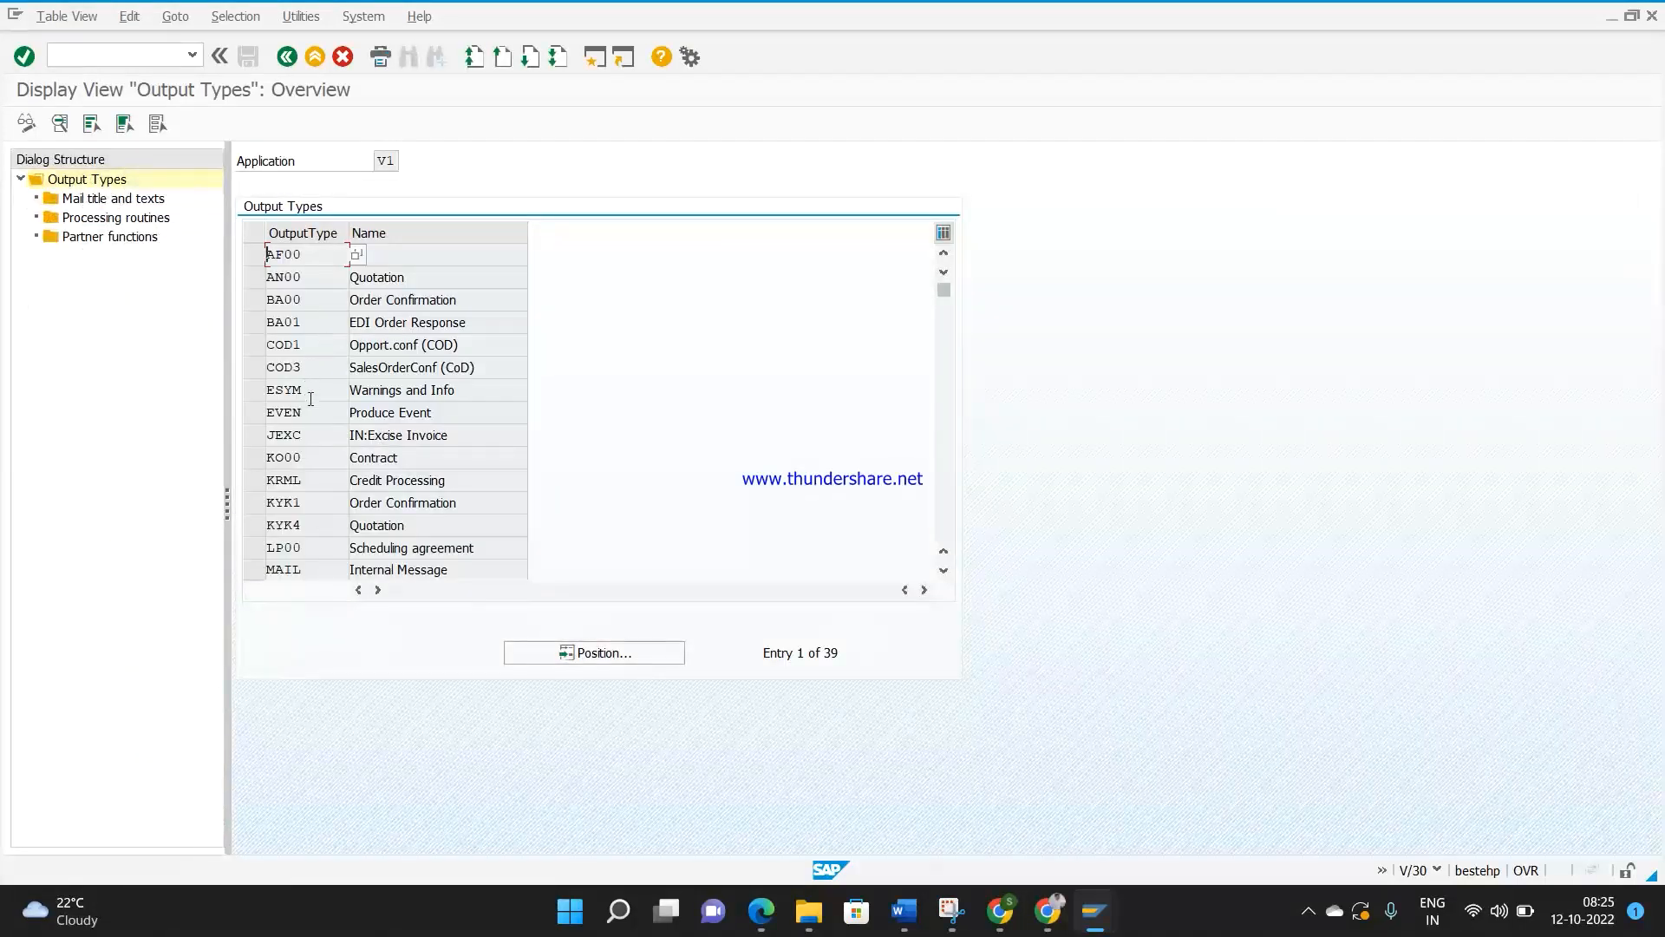
double_click(321, 304)
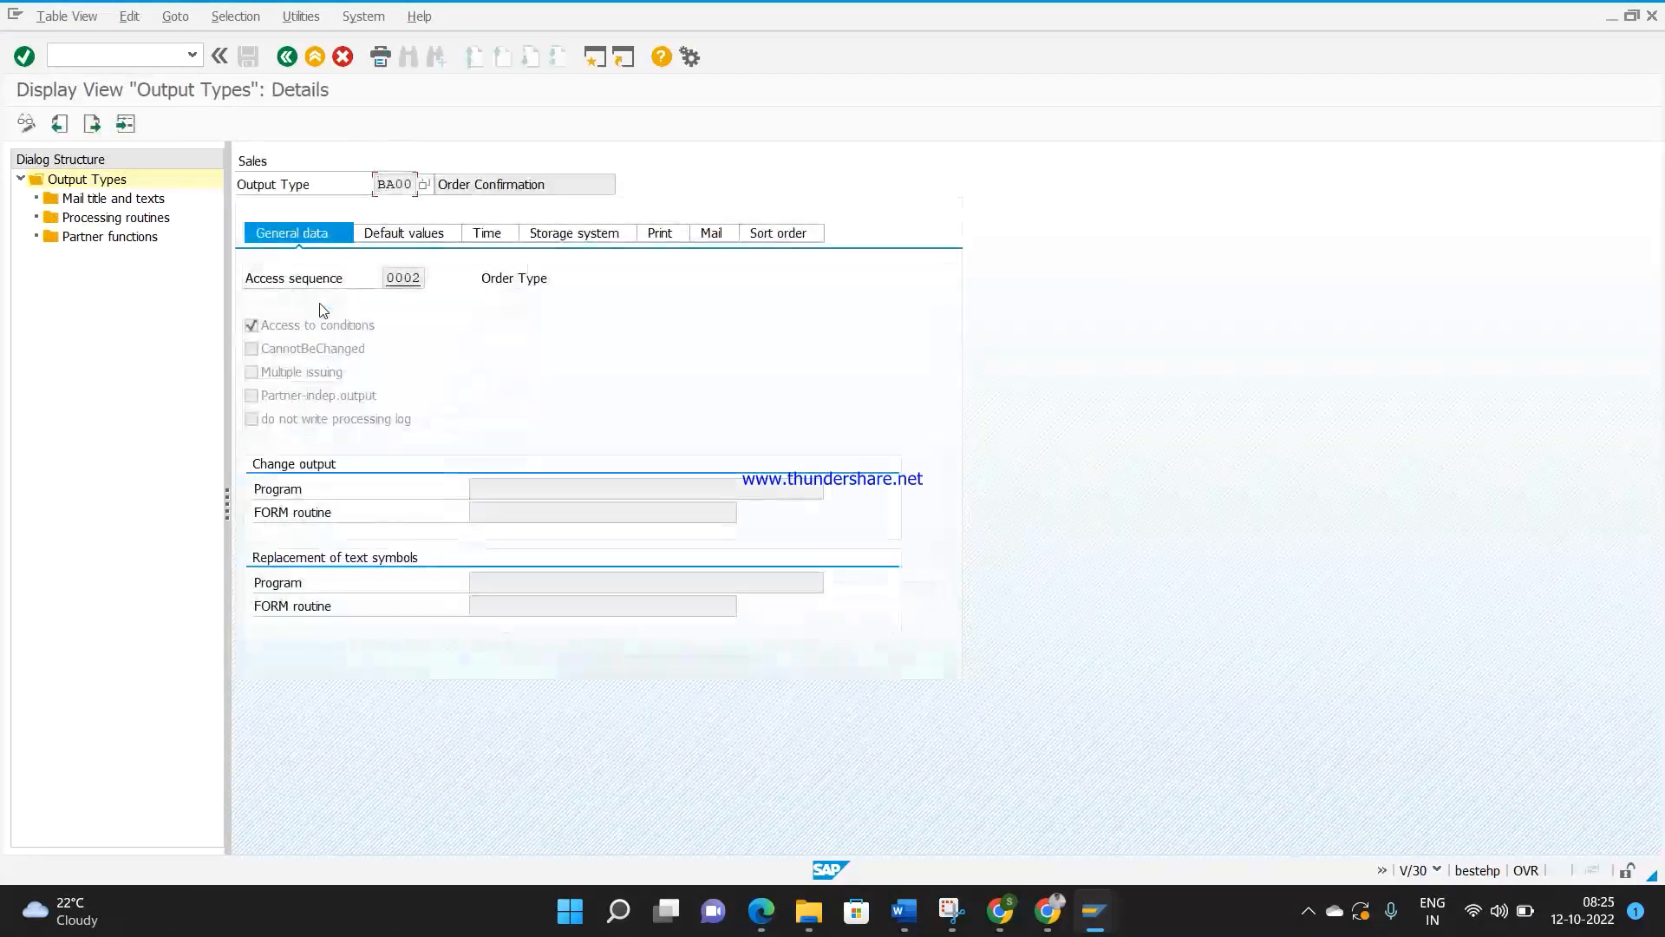
click(288, 60)
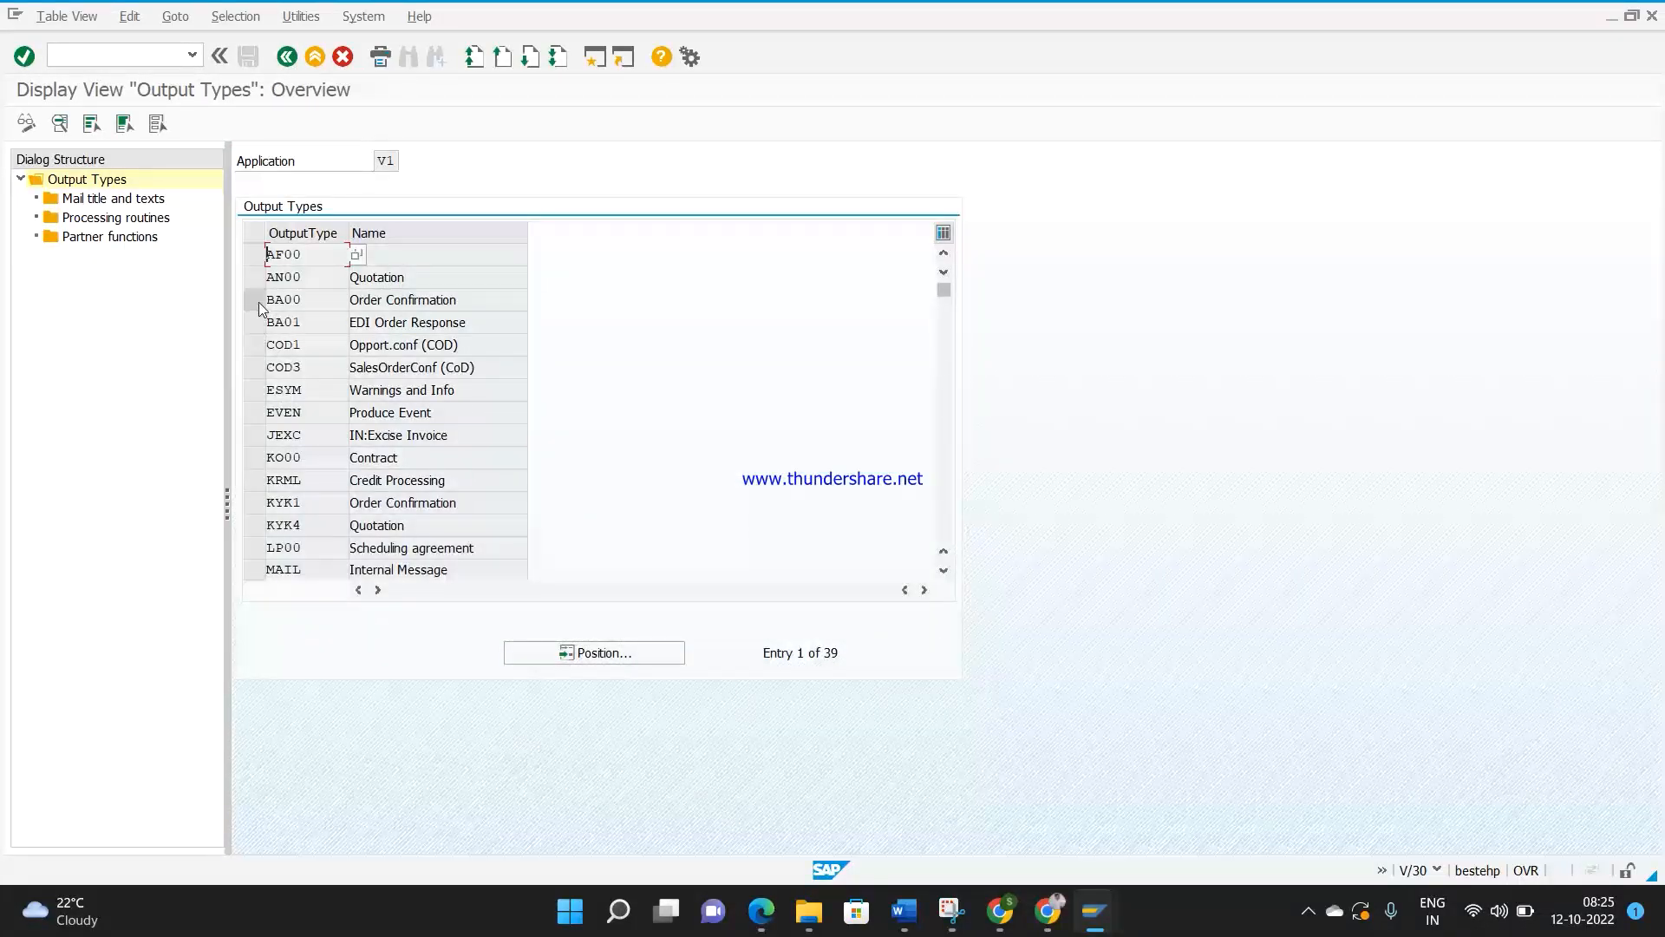
Step: Examine the processing routines of output type BA00, checking the PDF/SmartForm form per medium, and return to the output types
click(255, 300)
double_click(153, 218)
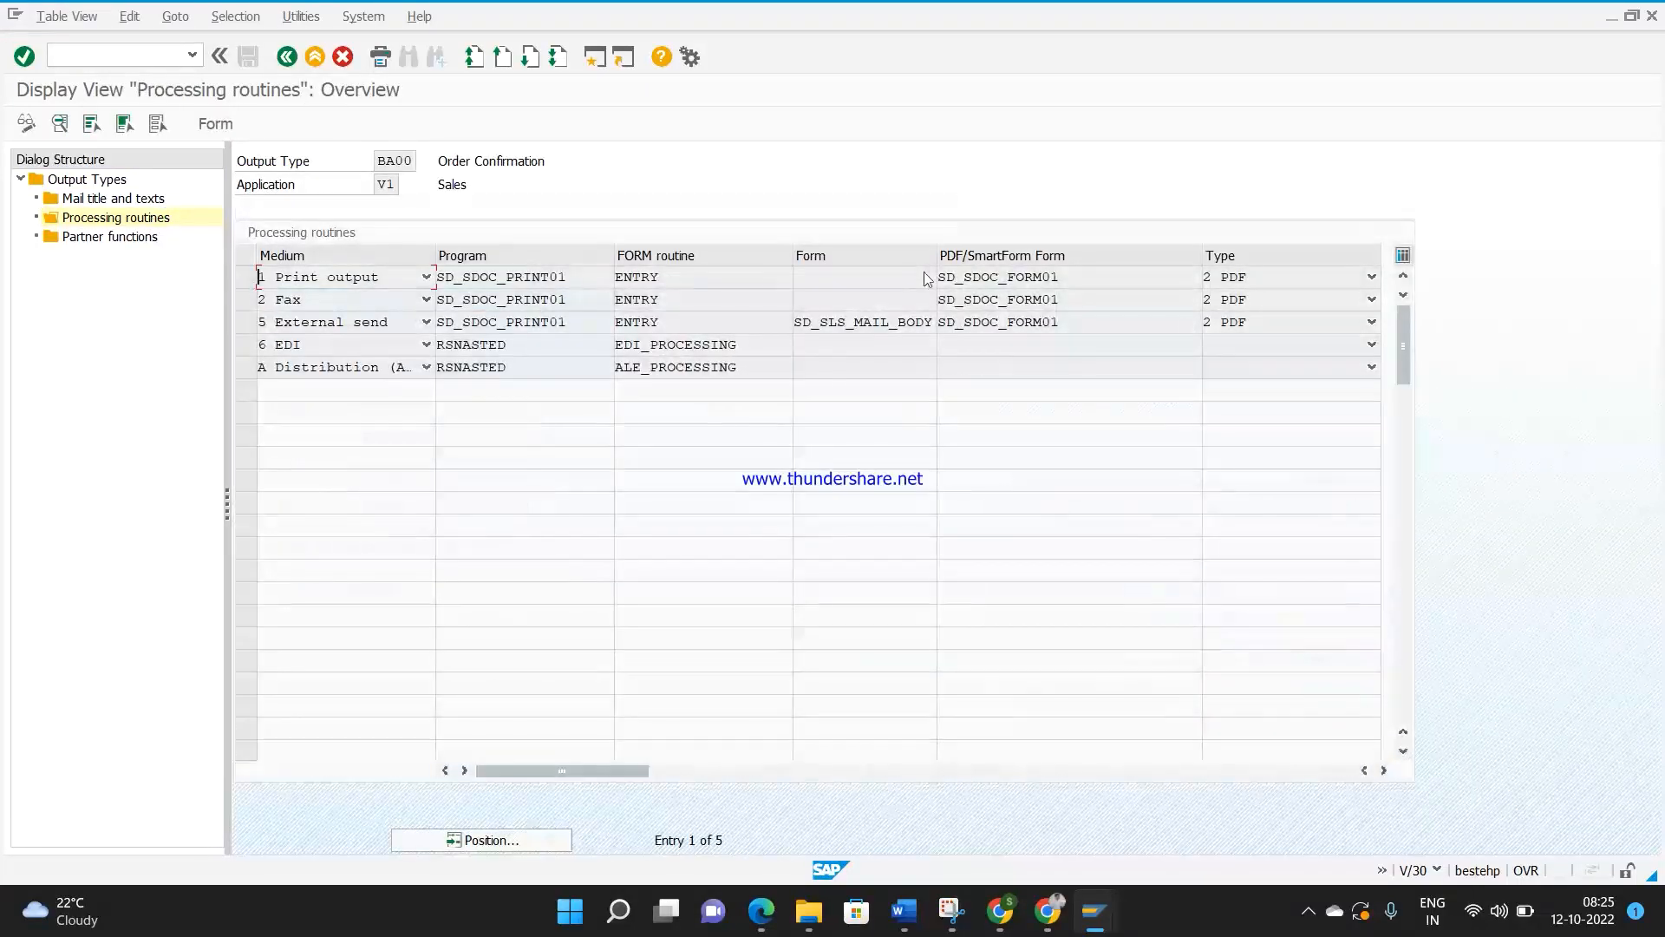
drag(1072, 278, 942, 279)
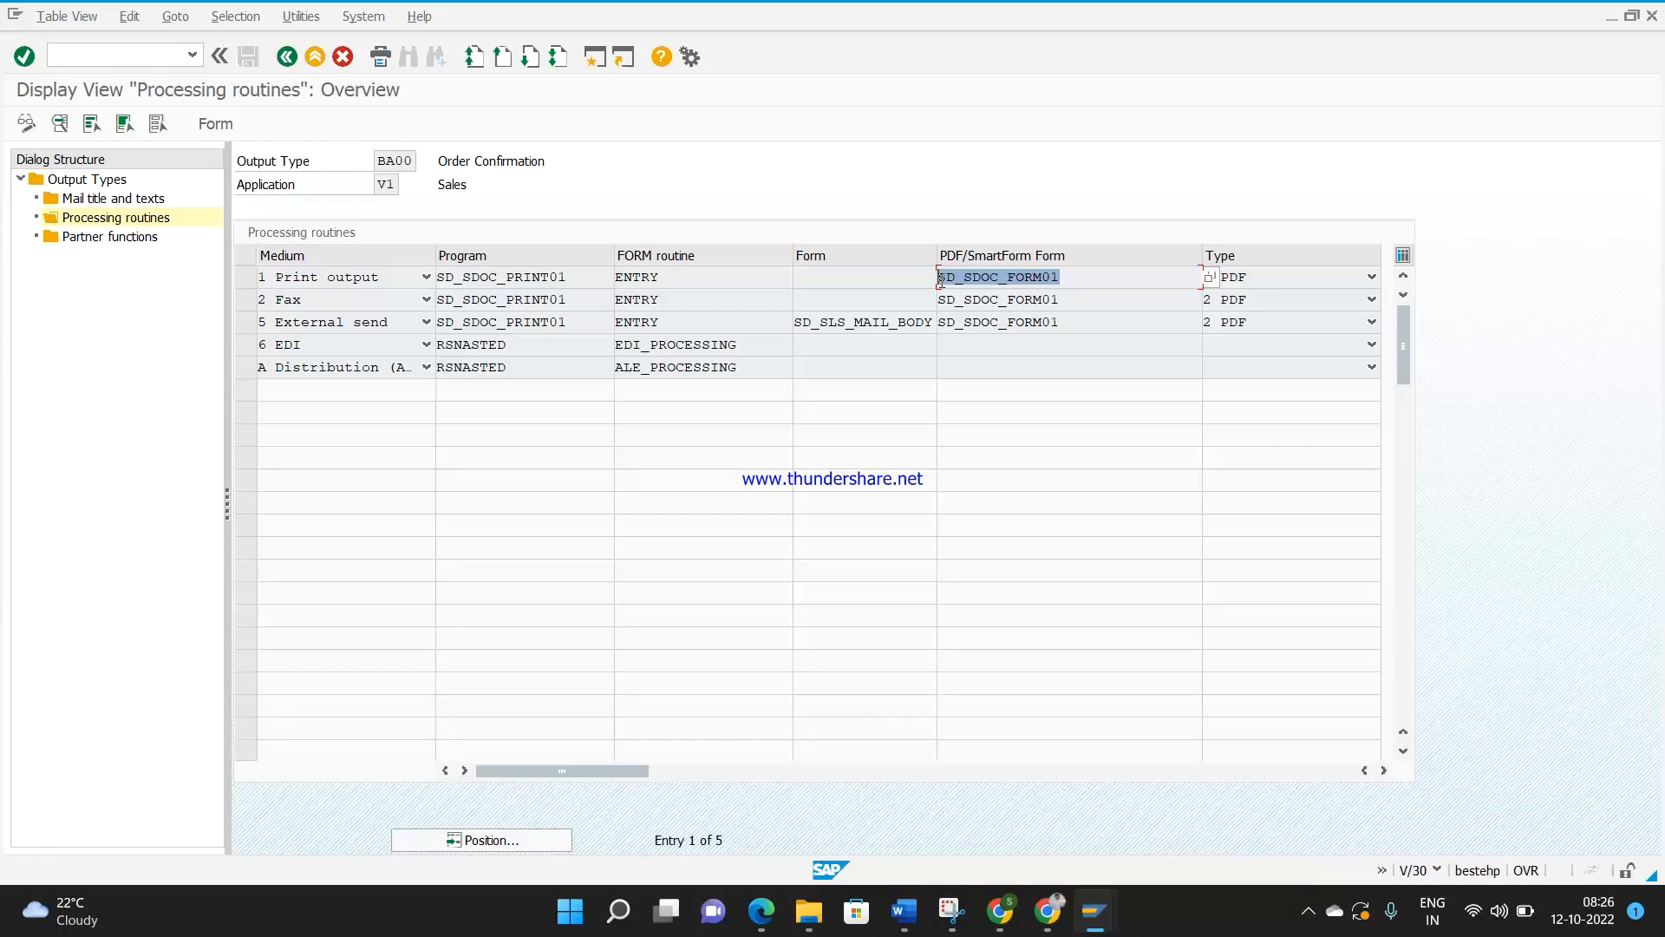
drag(1080, 301, 941, 295)
click(979, 347)
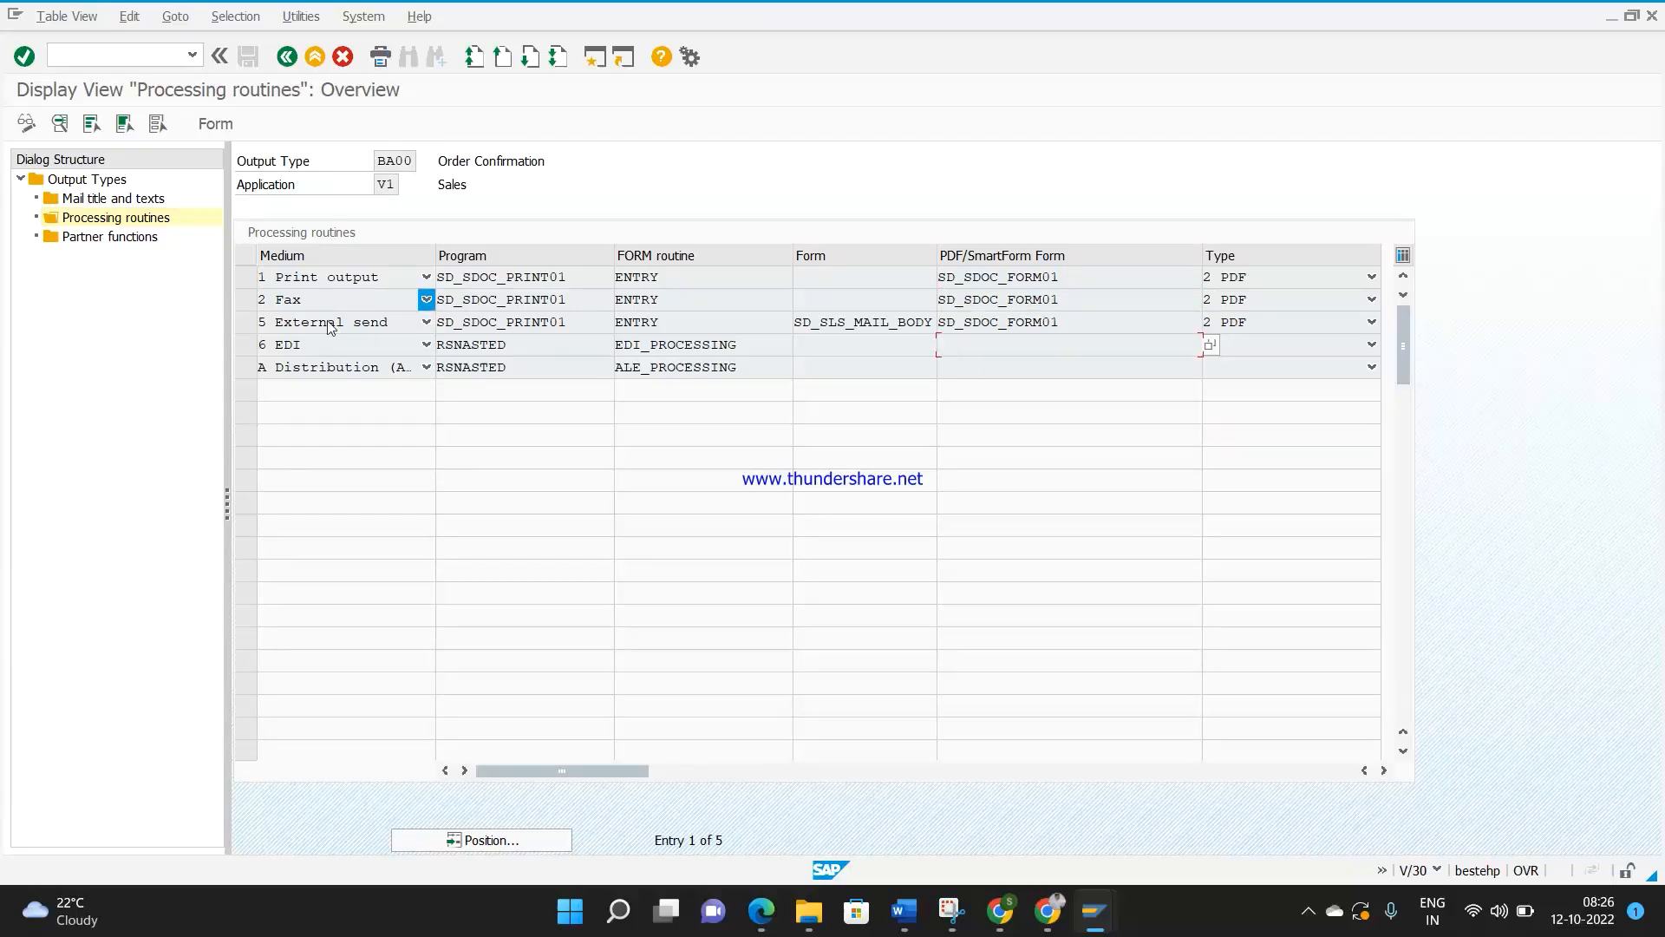
drag(1069, 274, 936, 280)
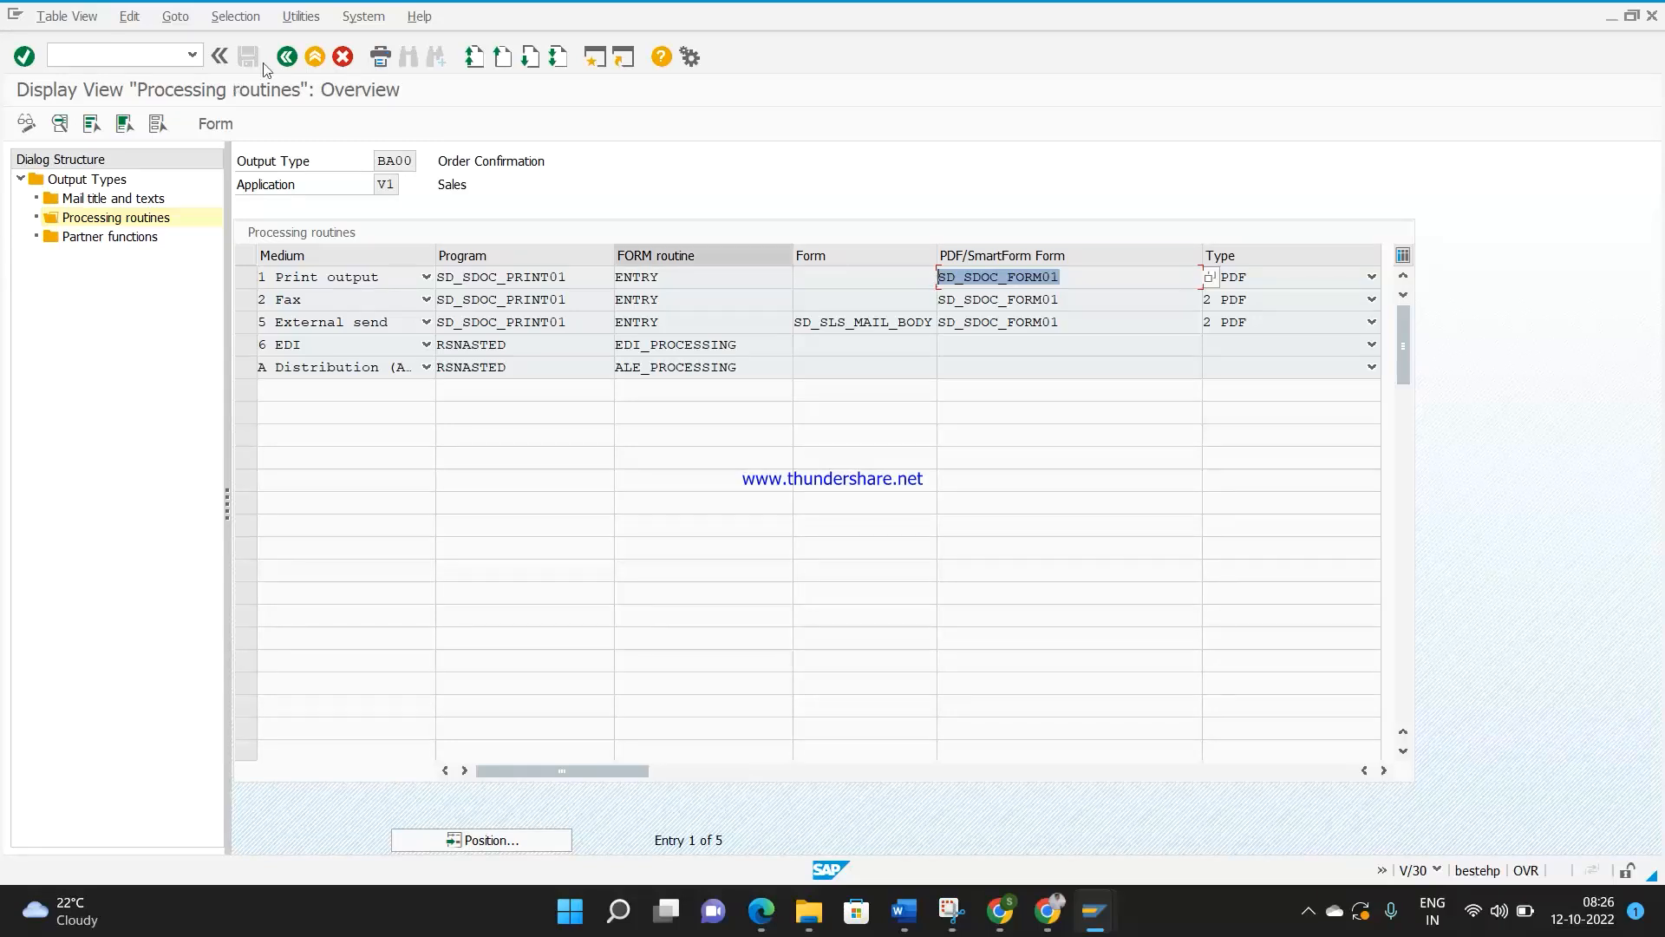
click(293, 61)
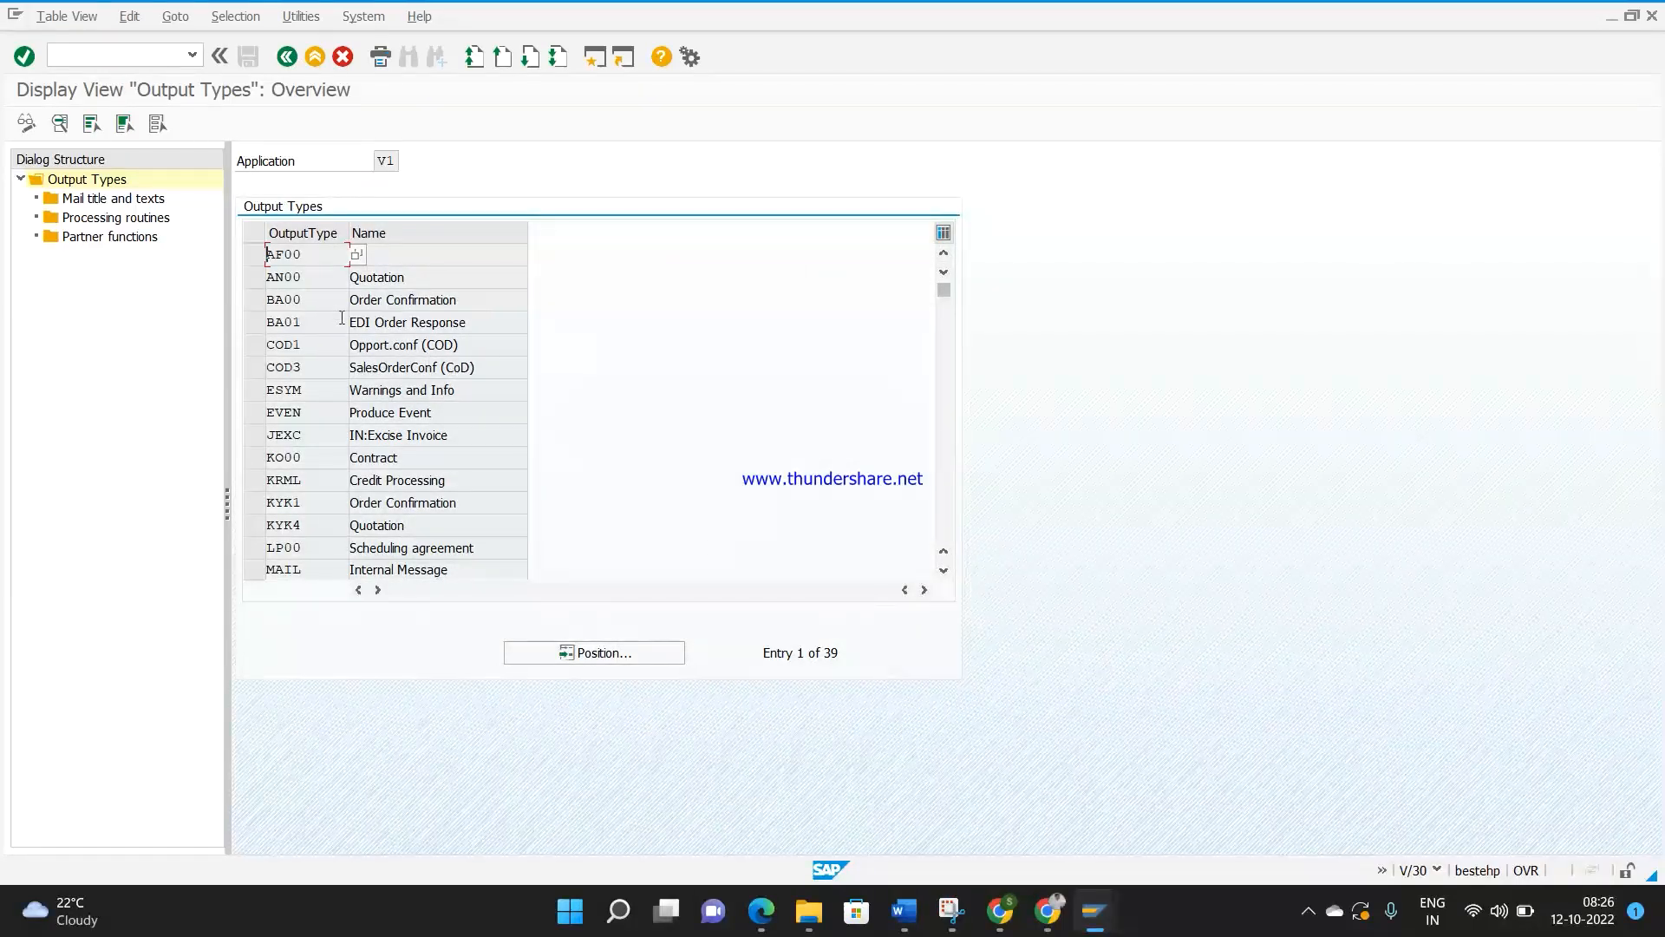
double_click(264, 300)
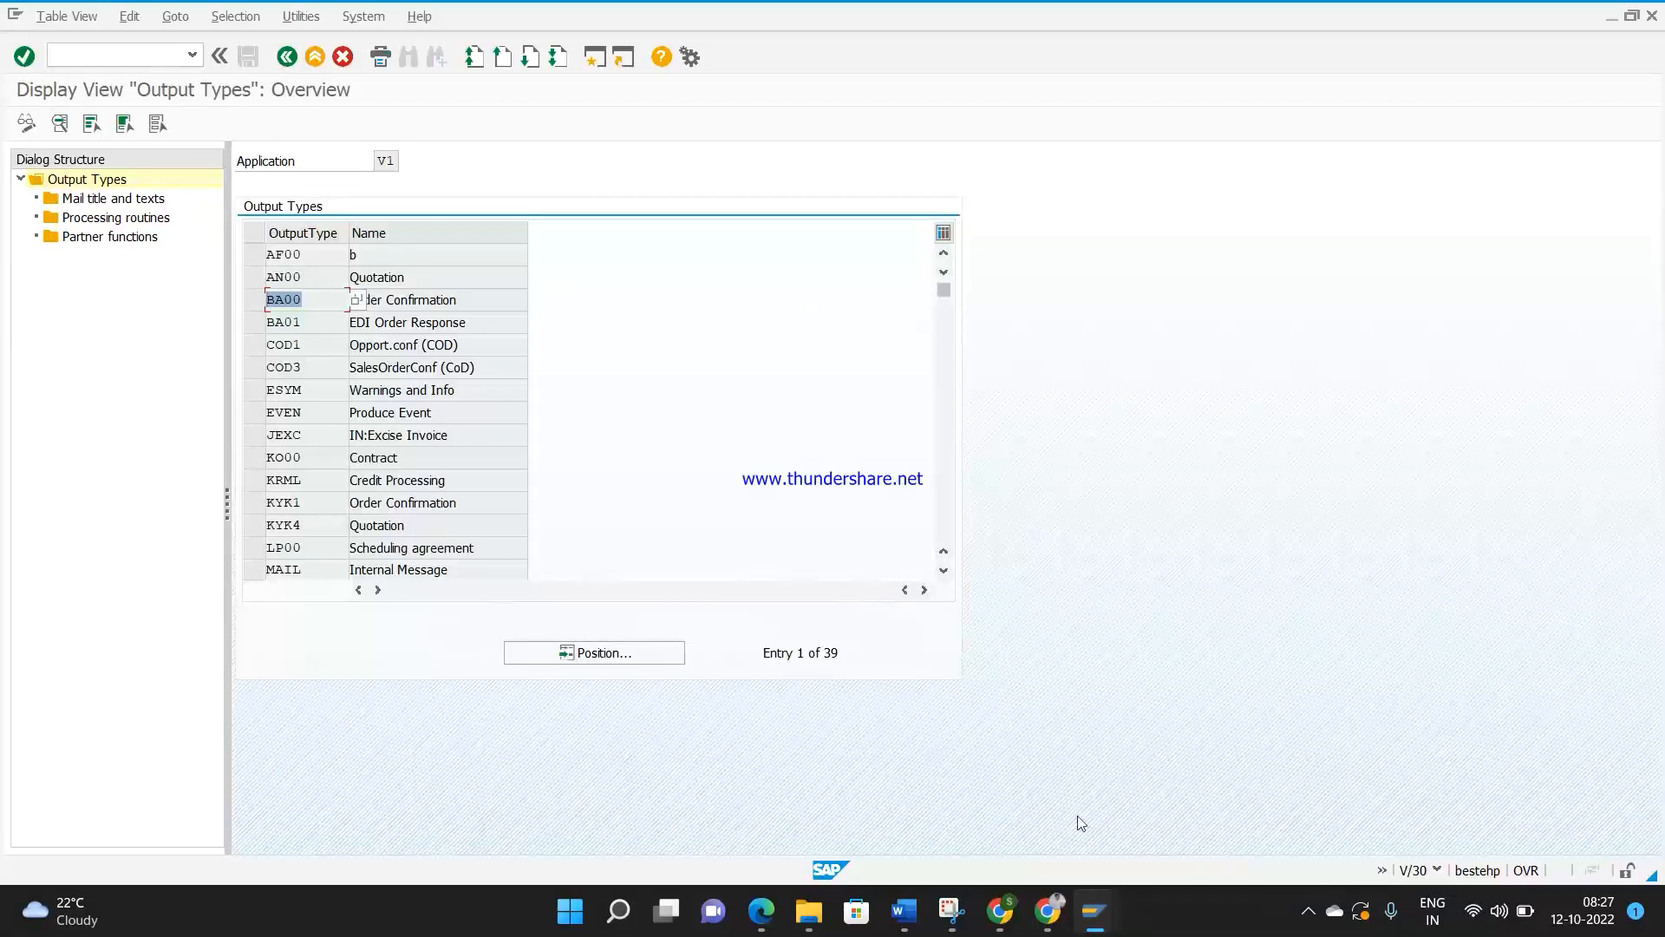
Step: Switch to the displayed sales order, bring up its header output and try to open the determination analysis
mouse_move(1100, 914)
click(1173, 783)
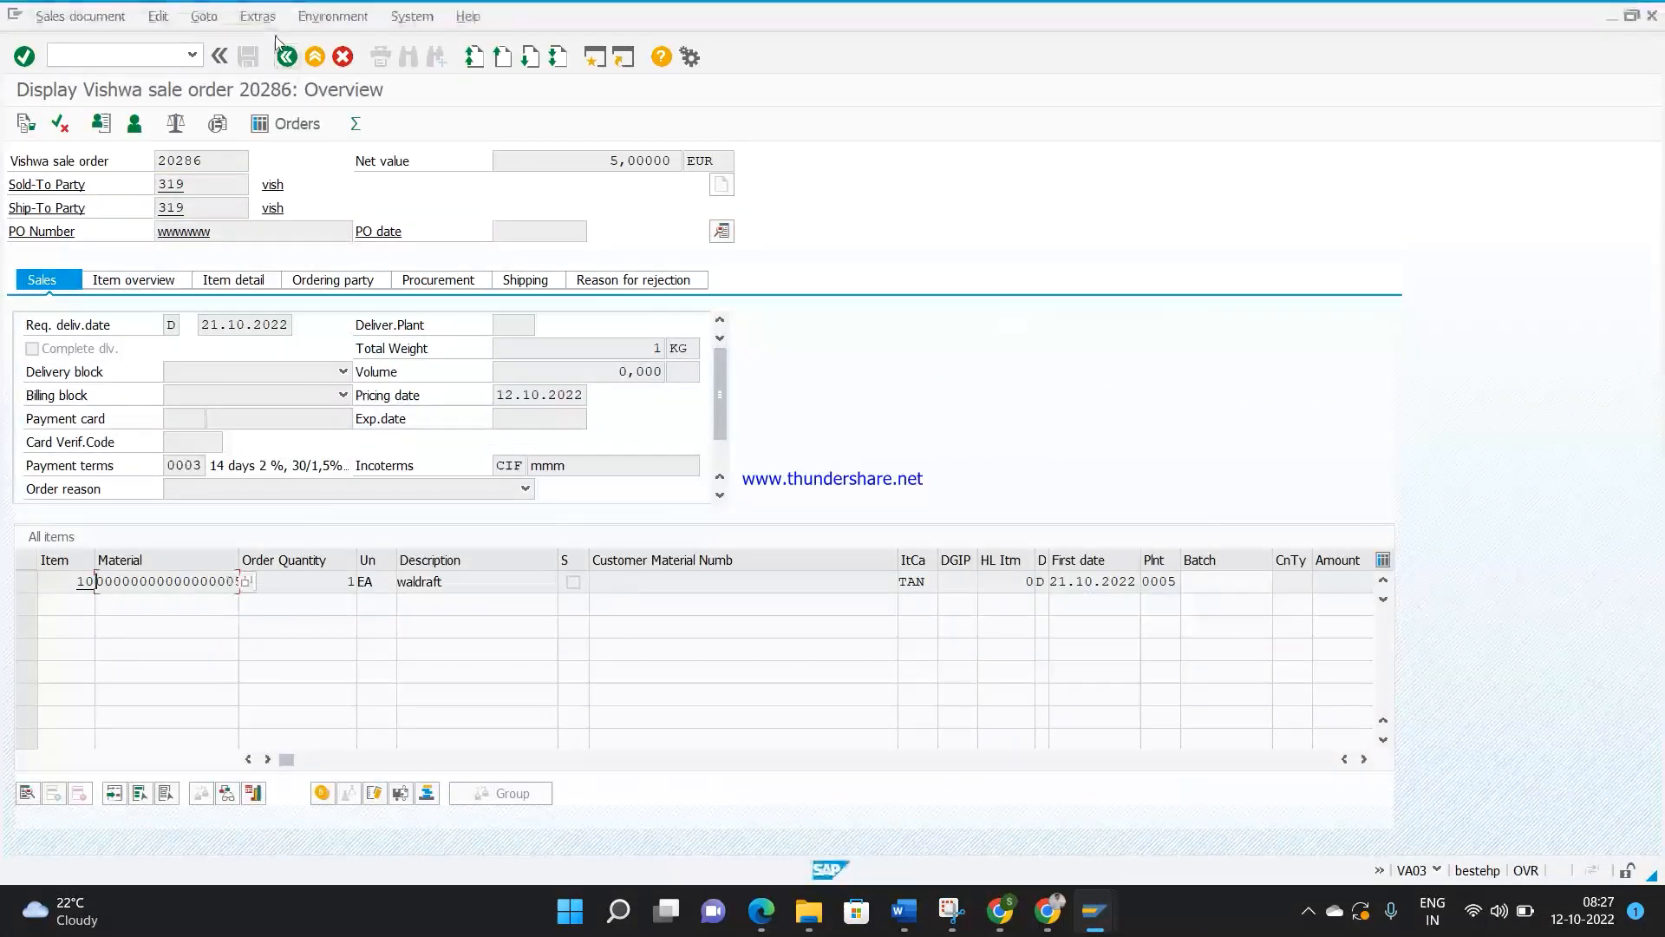
click(264, 21)
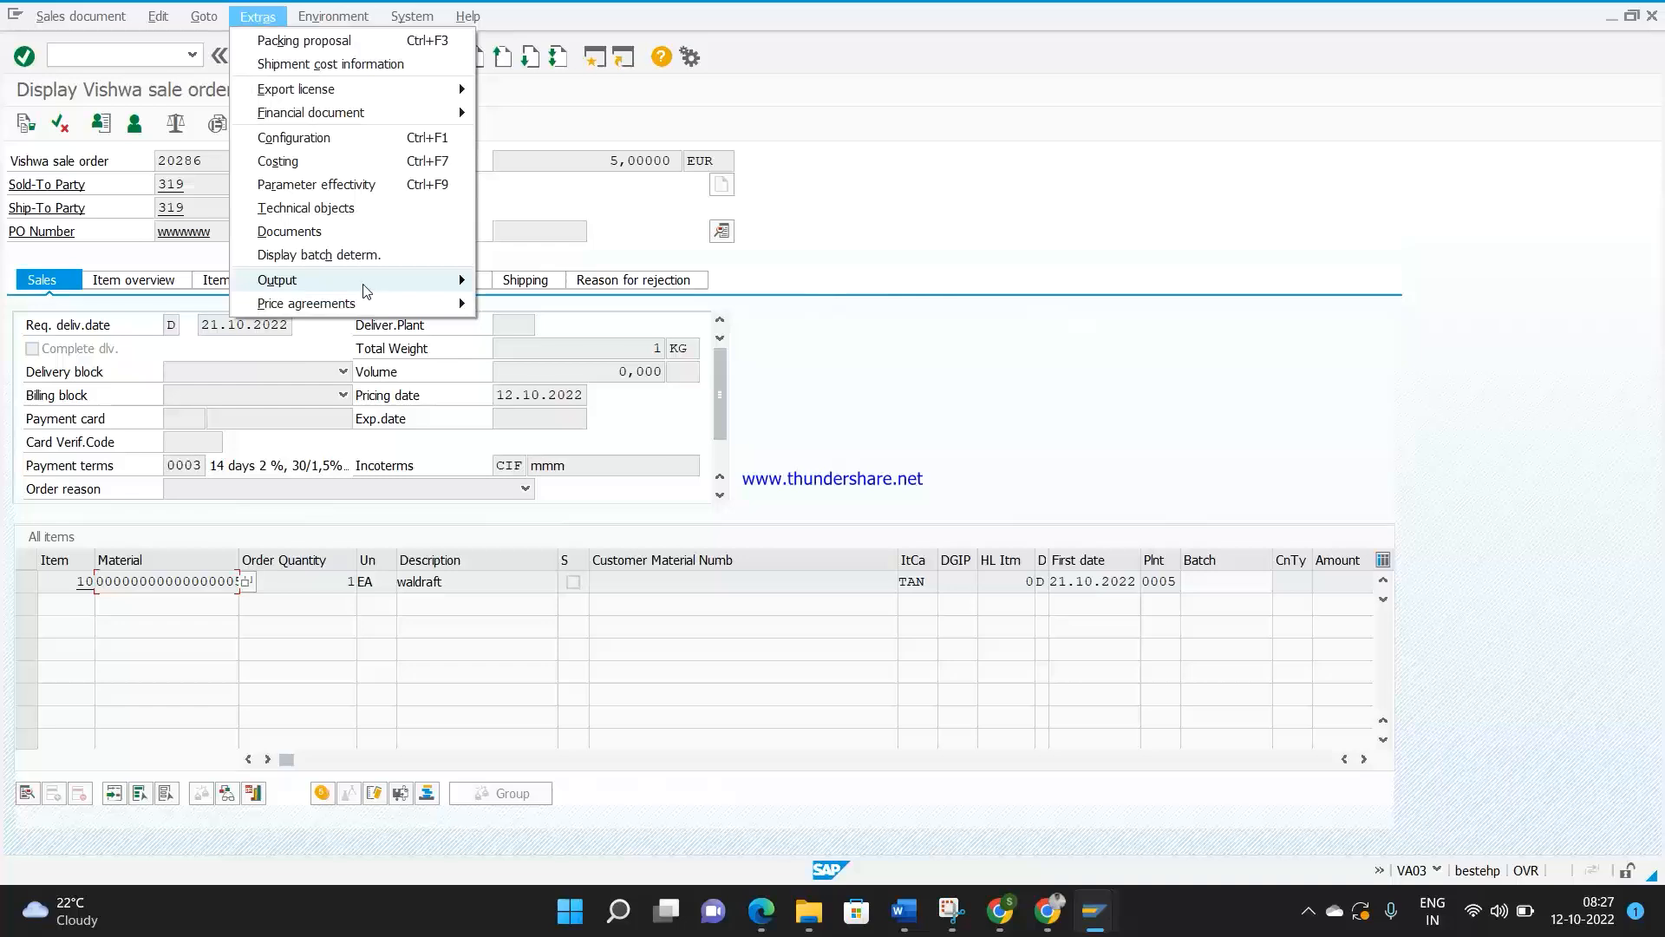
mouse_move(444, 284)
mouse_move(529, 279)
click(612, 278)
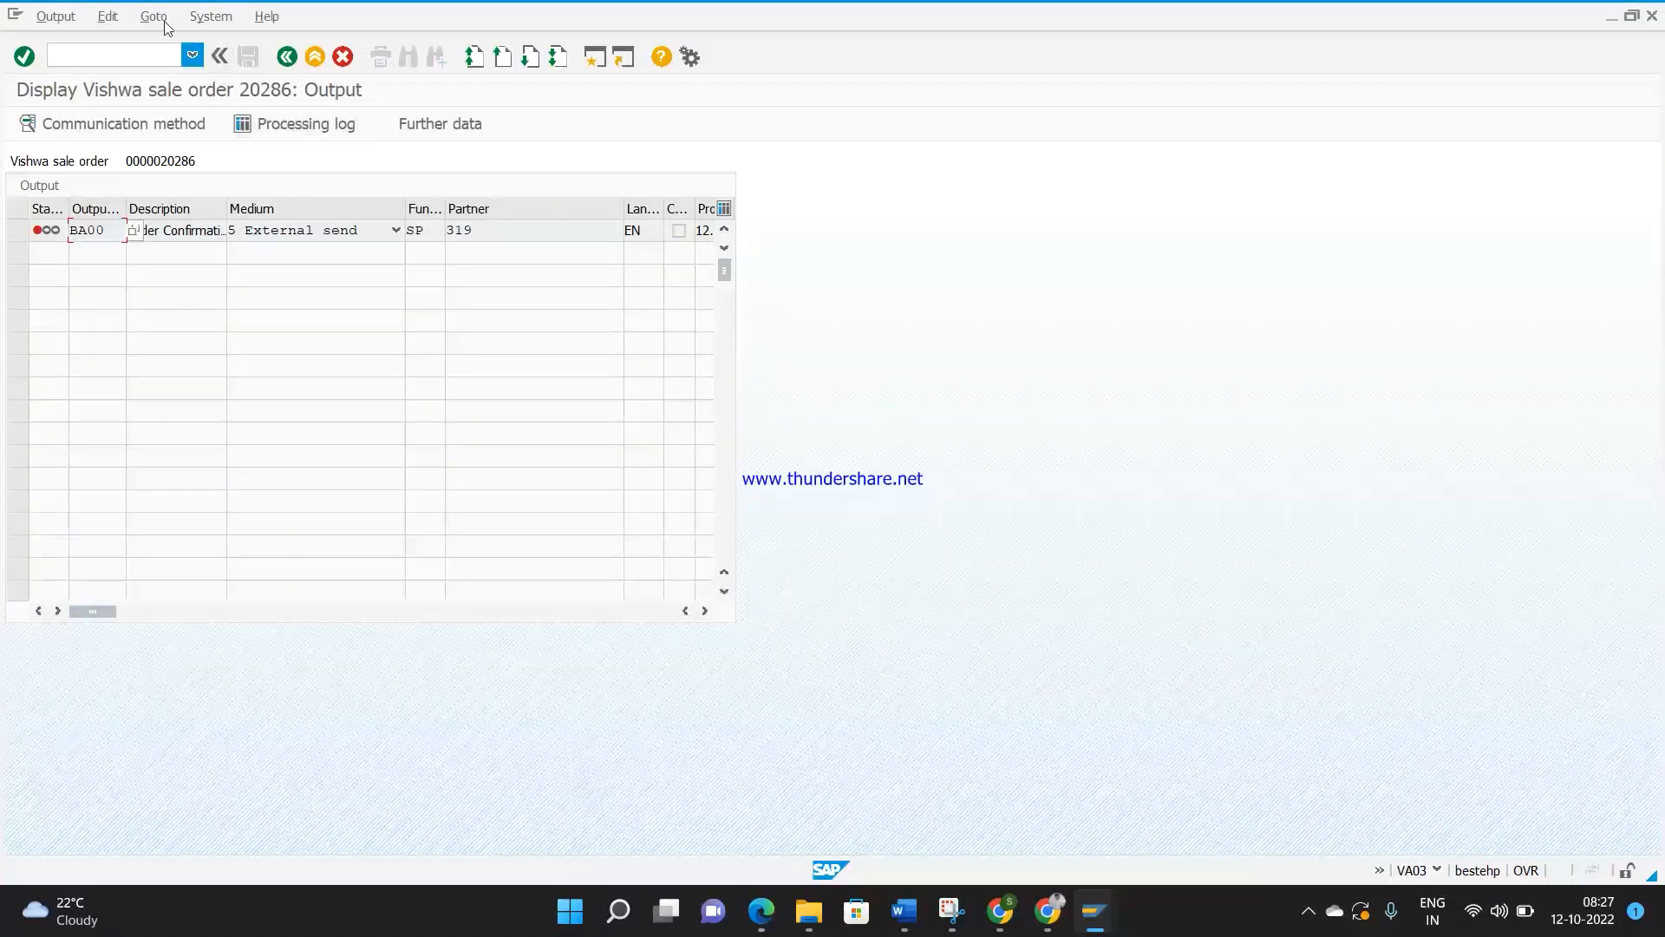
click(161, 17)
click(183, 41)
Step: Reopen the sales order in change mode with transaction VA02 and display the determination analysis of its header output
click(110, 58)
text(/nva03)
key(Return)
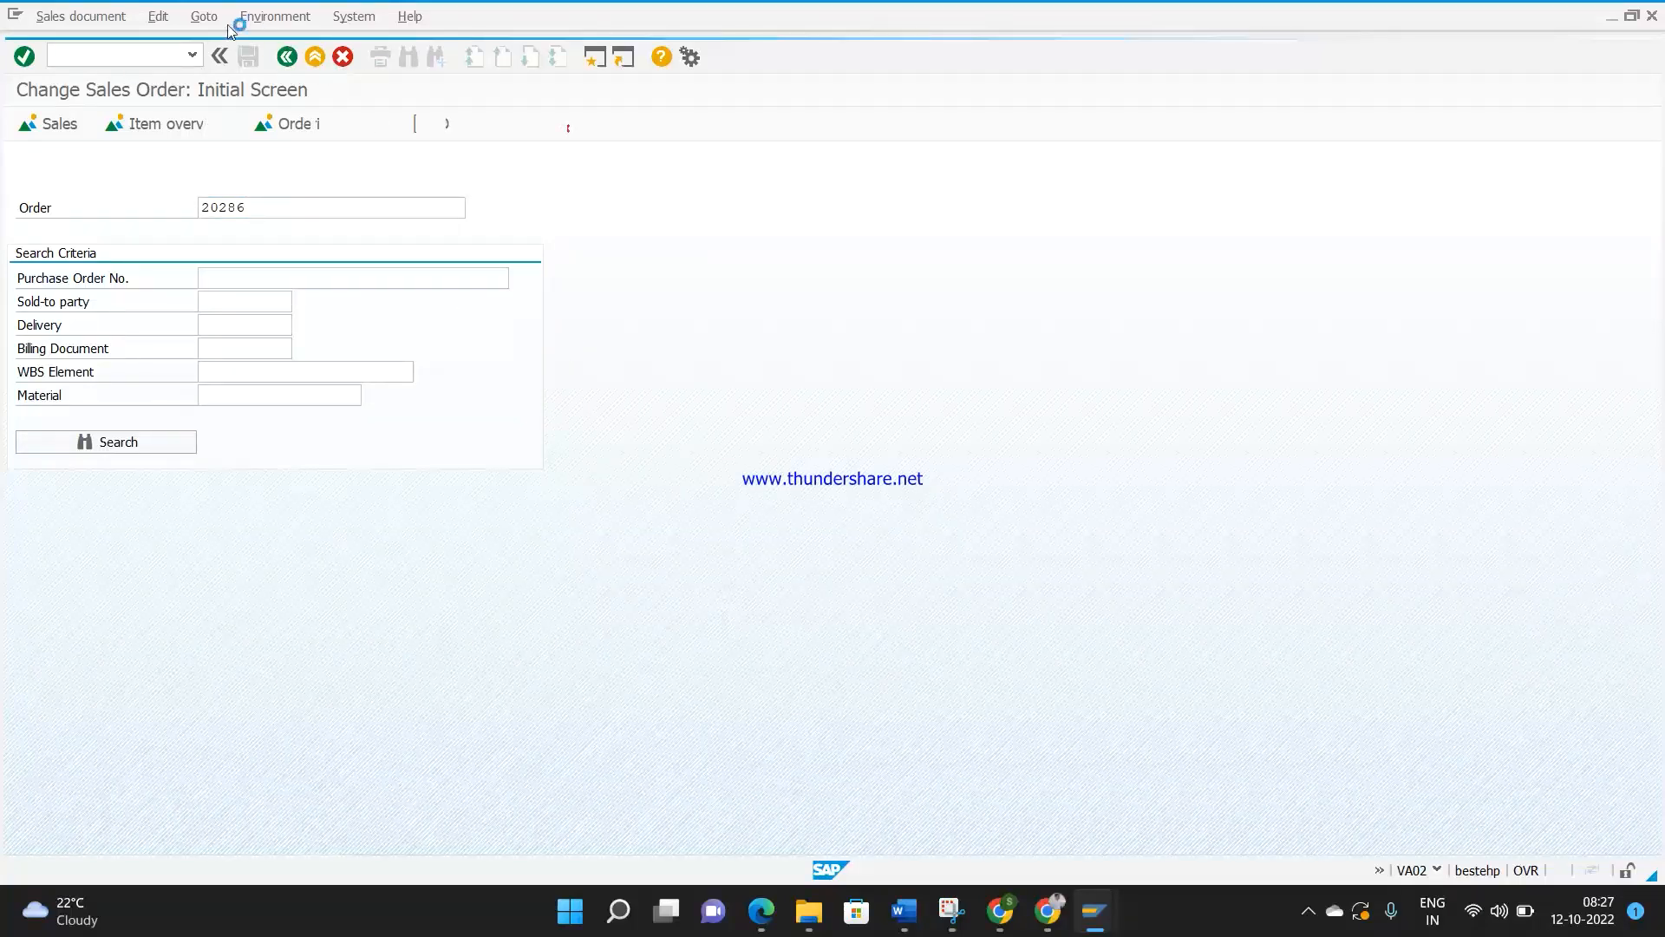
click(257, 17)
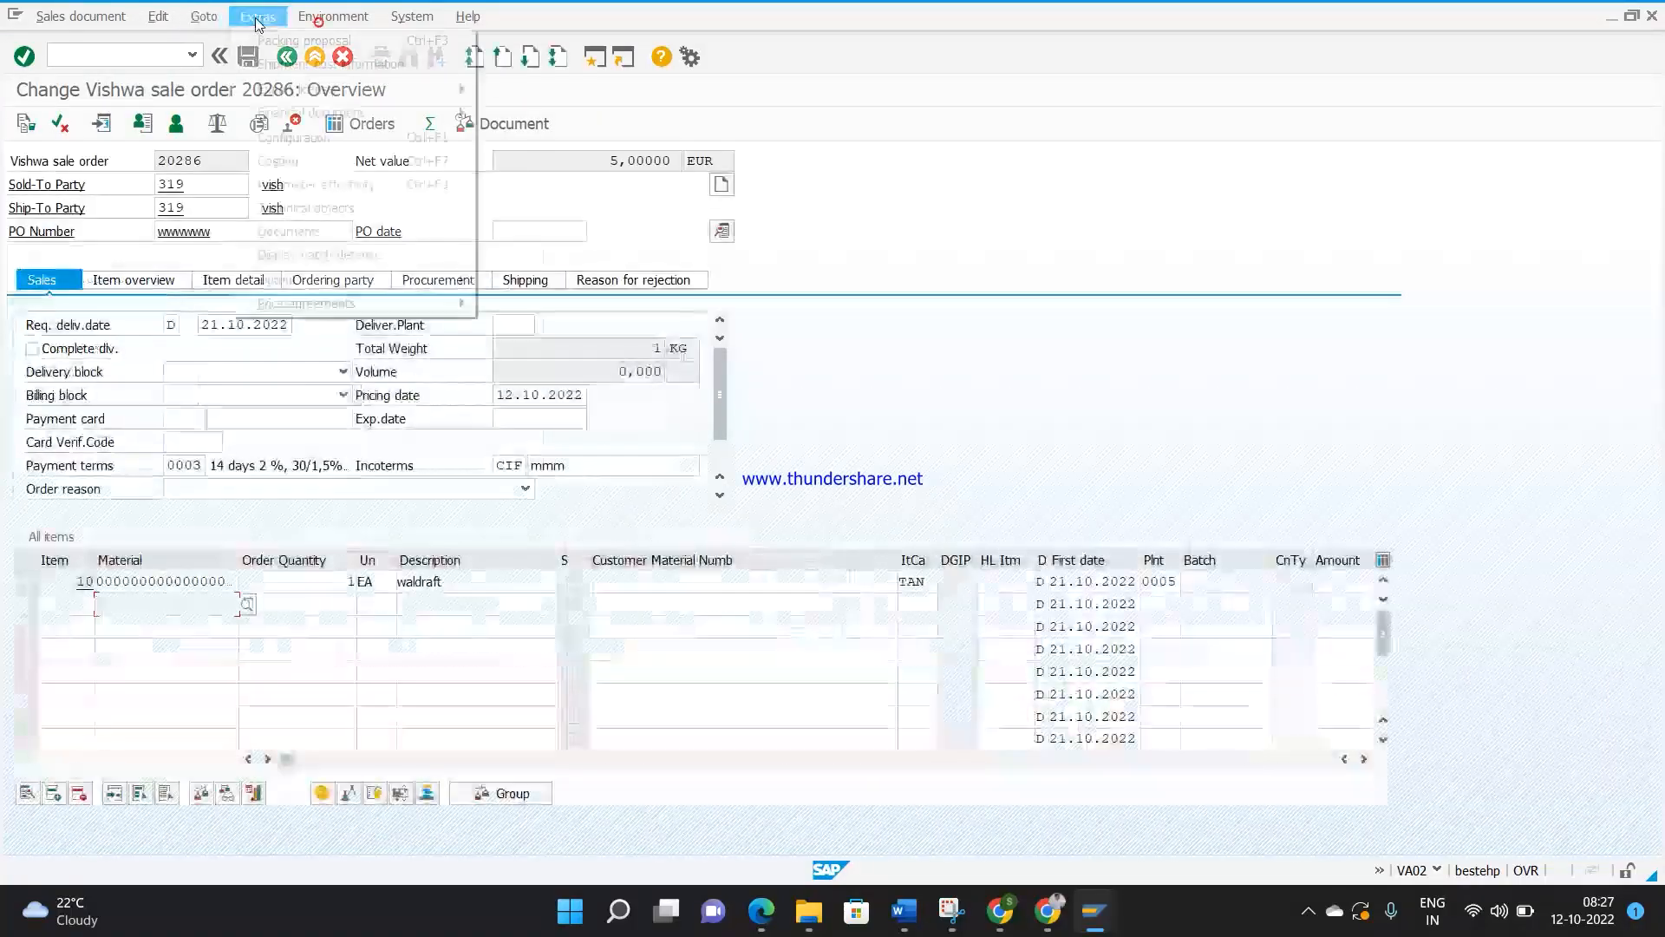
mouse_move(327, 281)
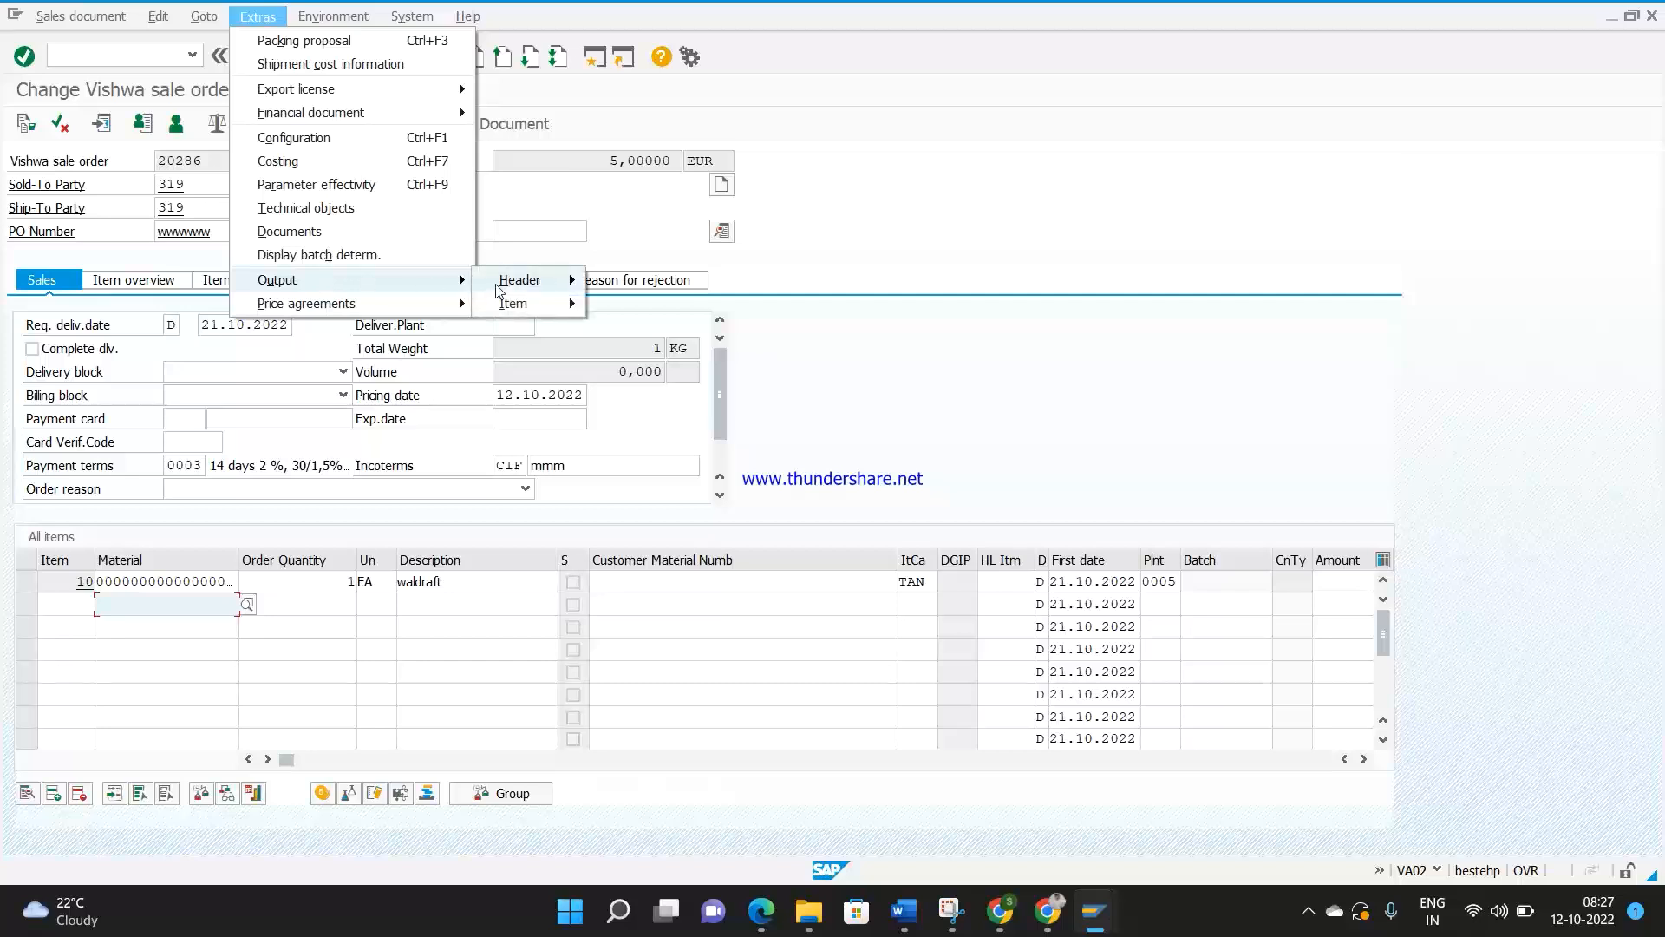
mouse_move(503, 286)
click(612, 282)
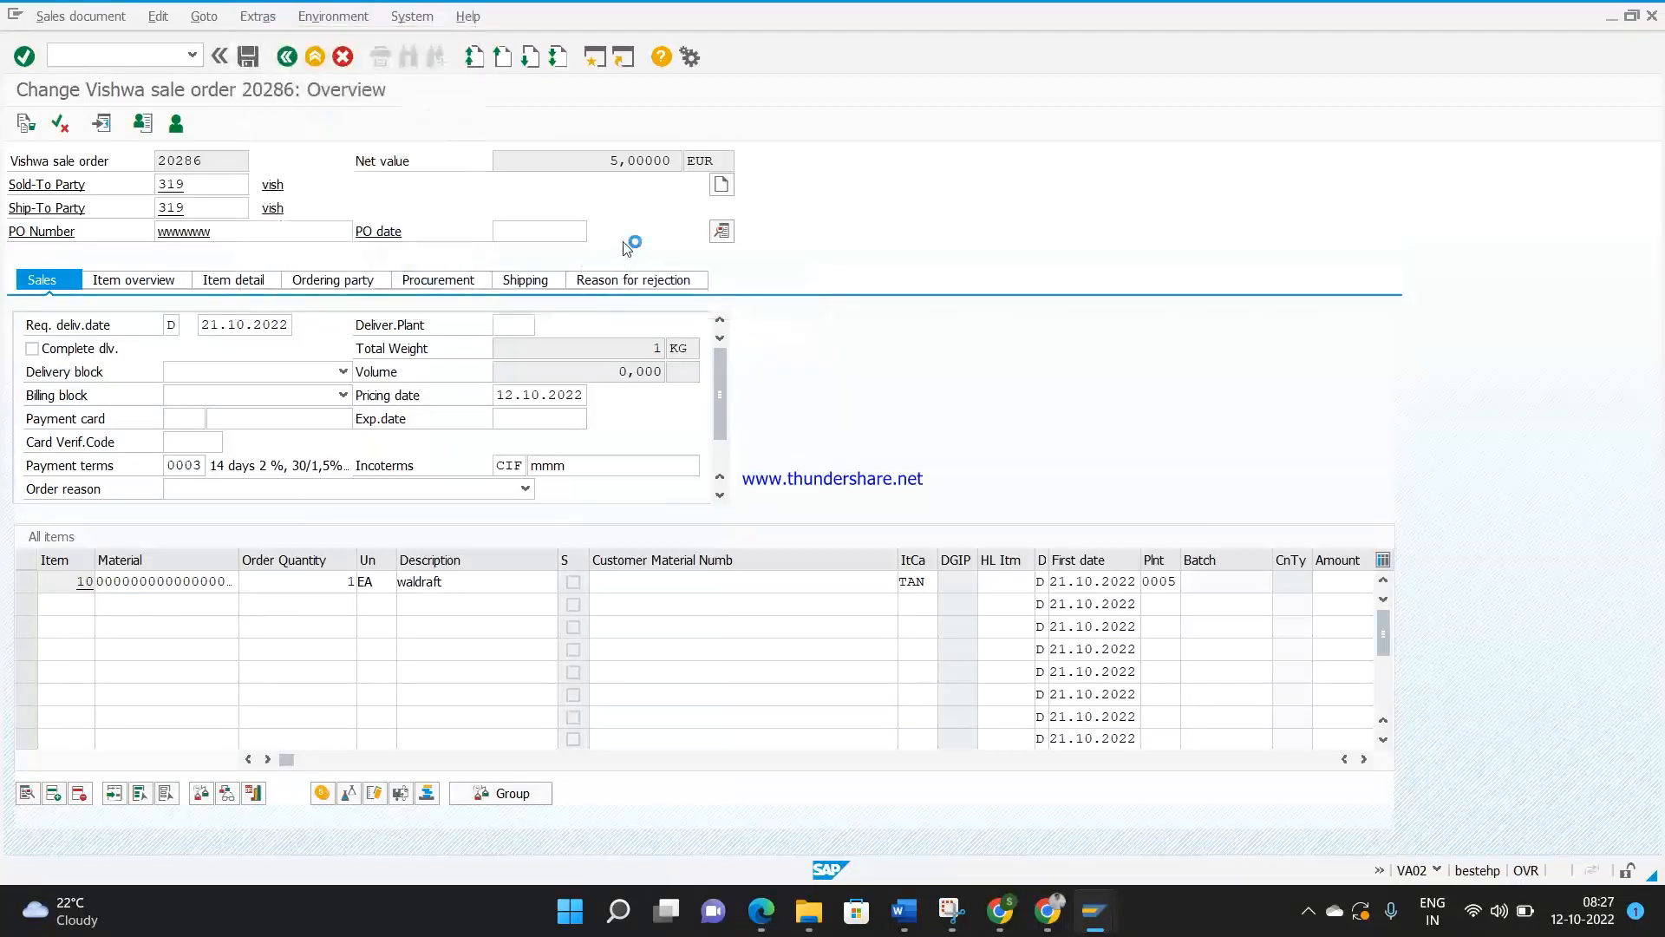
click(153, 17)
click(160, 43)
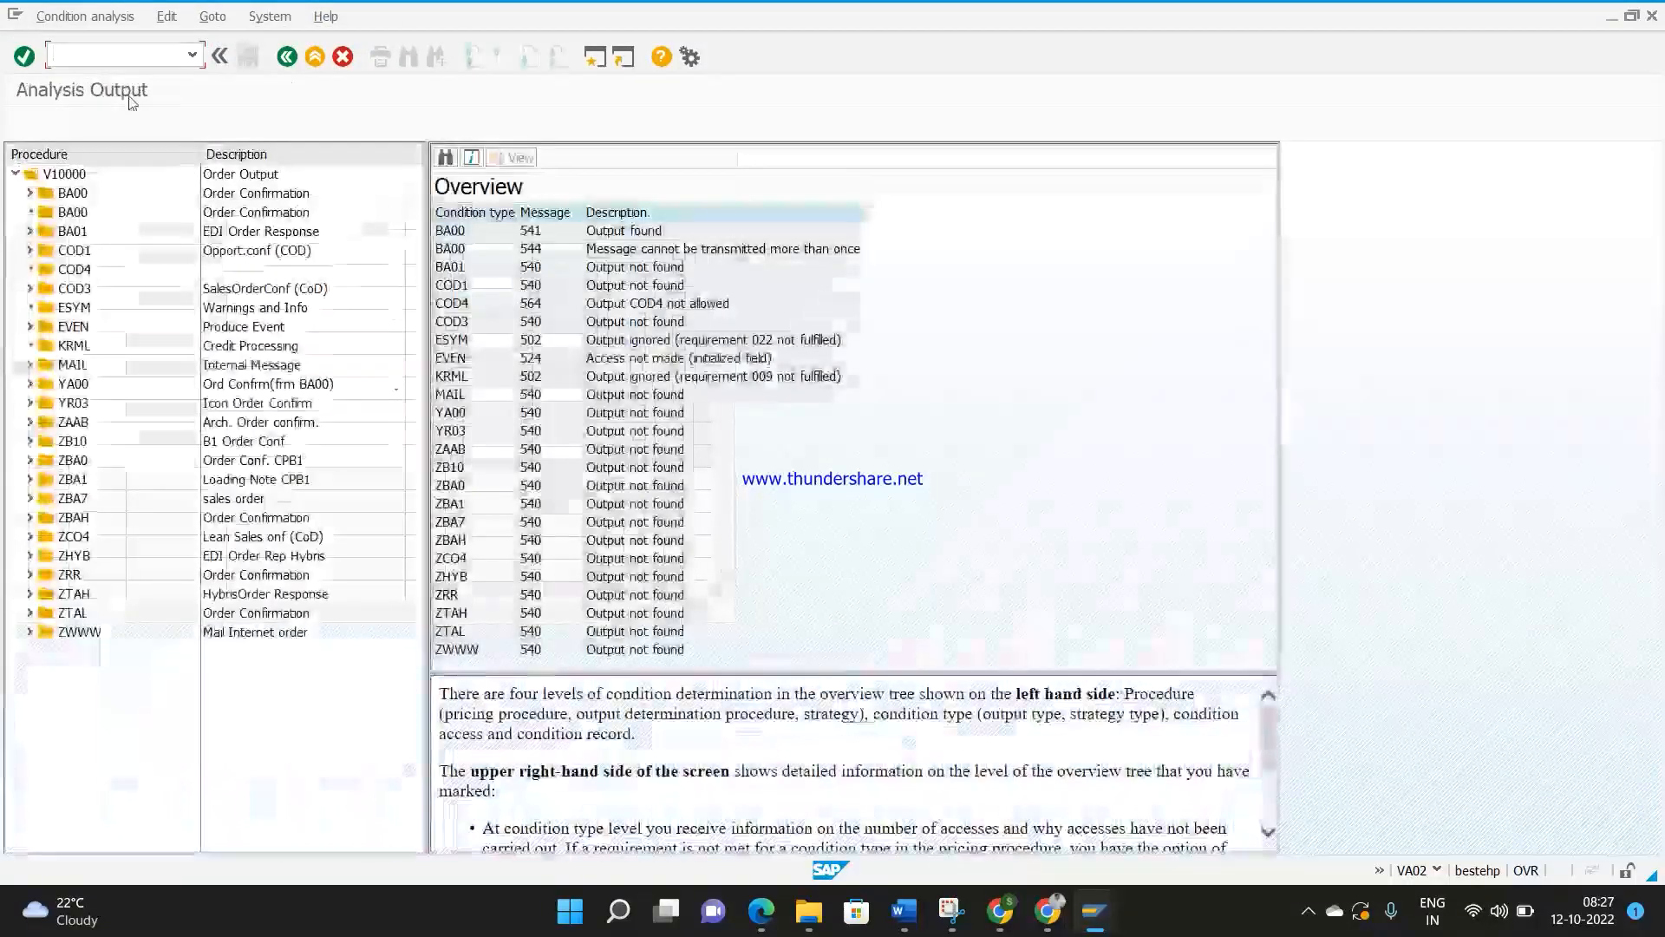
Step: Examine the analysis details of output types BA01 and YA00, including YA00's access 010 for the order type
double_click(75, 232)
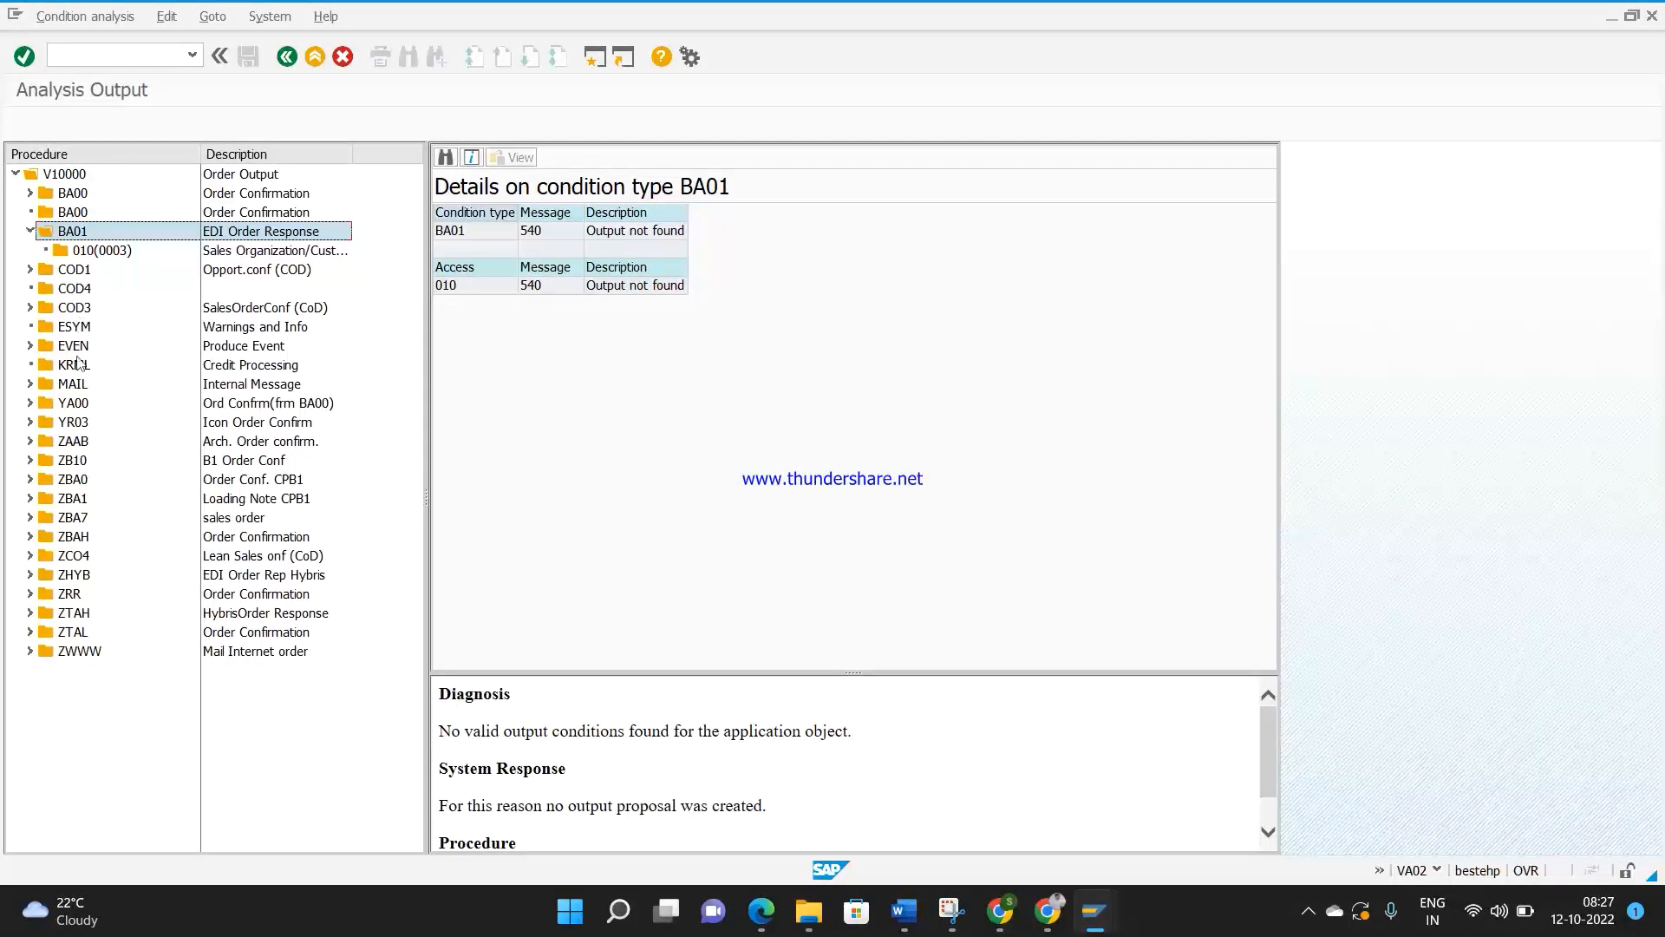
double_click(76, 404)
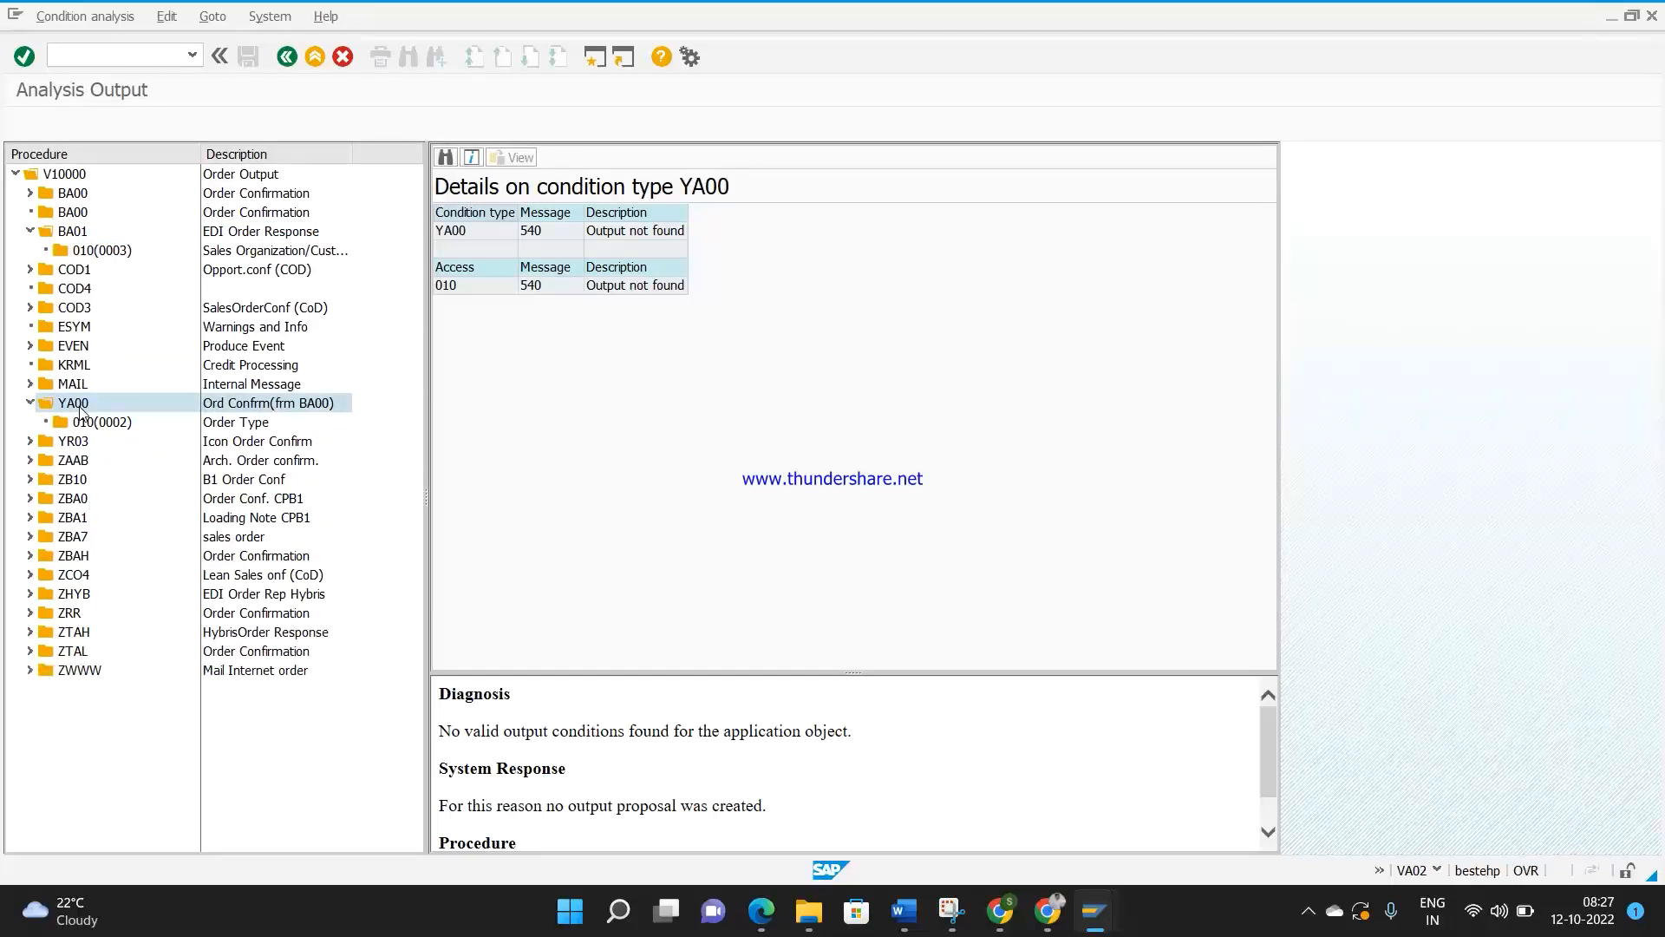
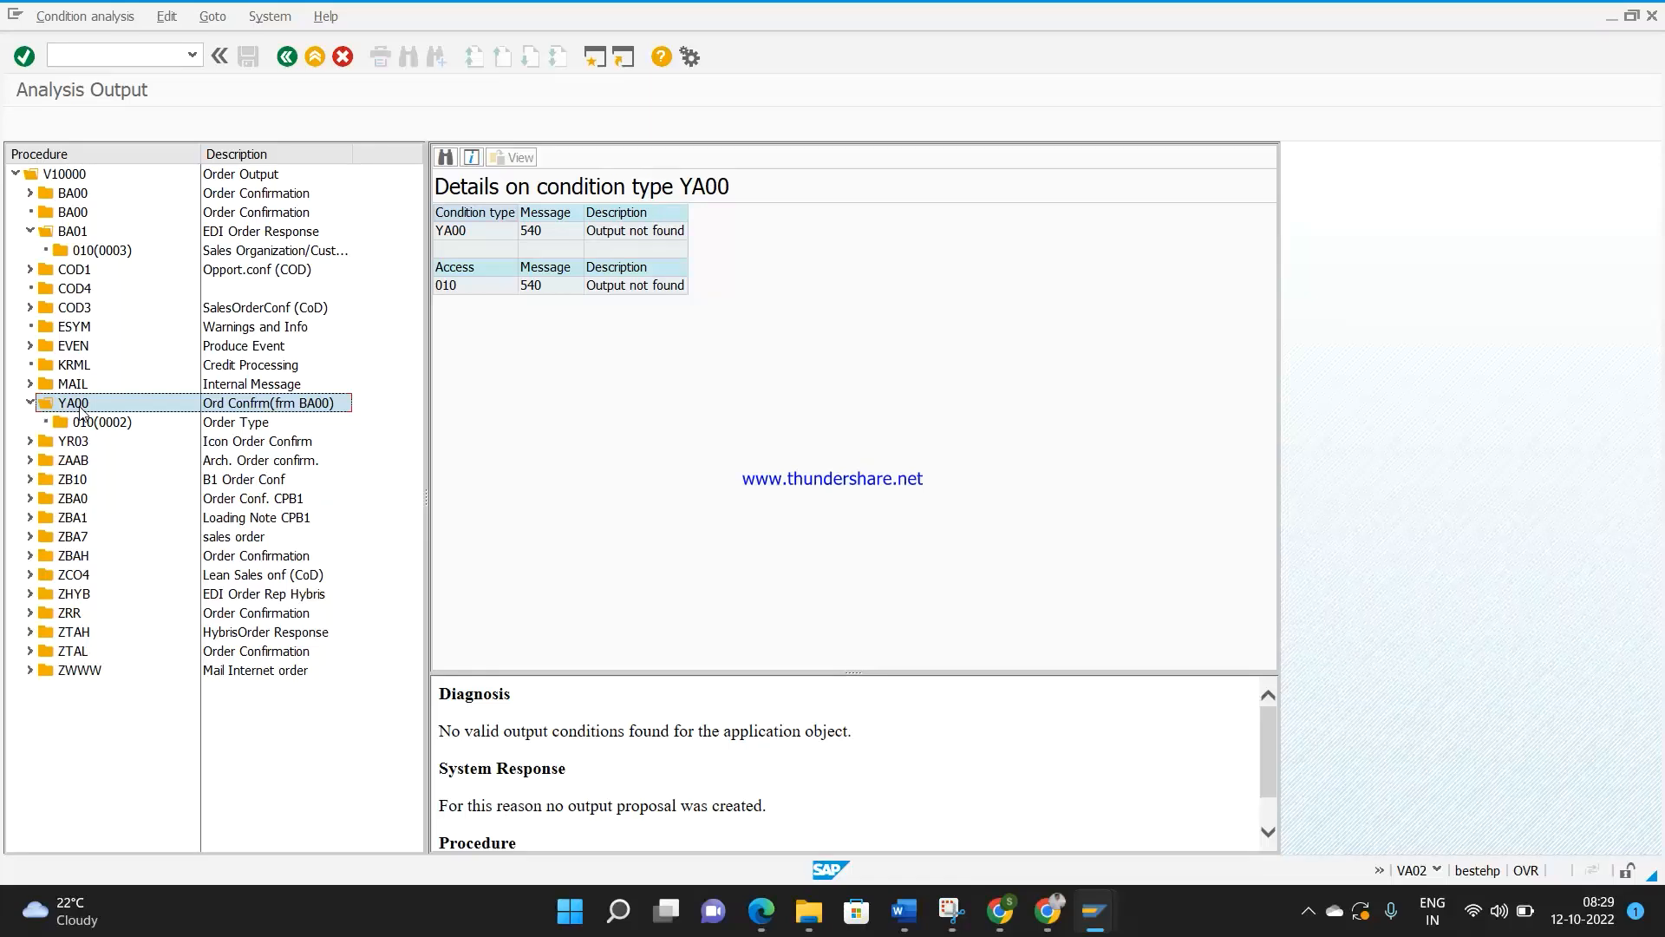
click(92, 422)
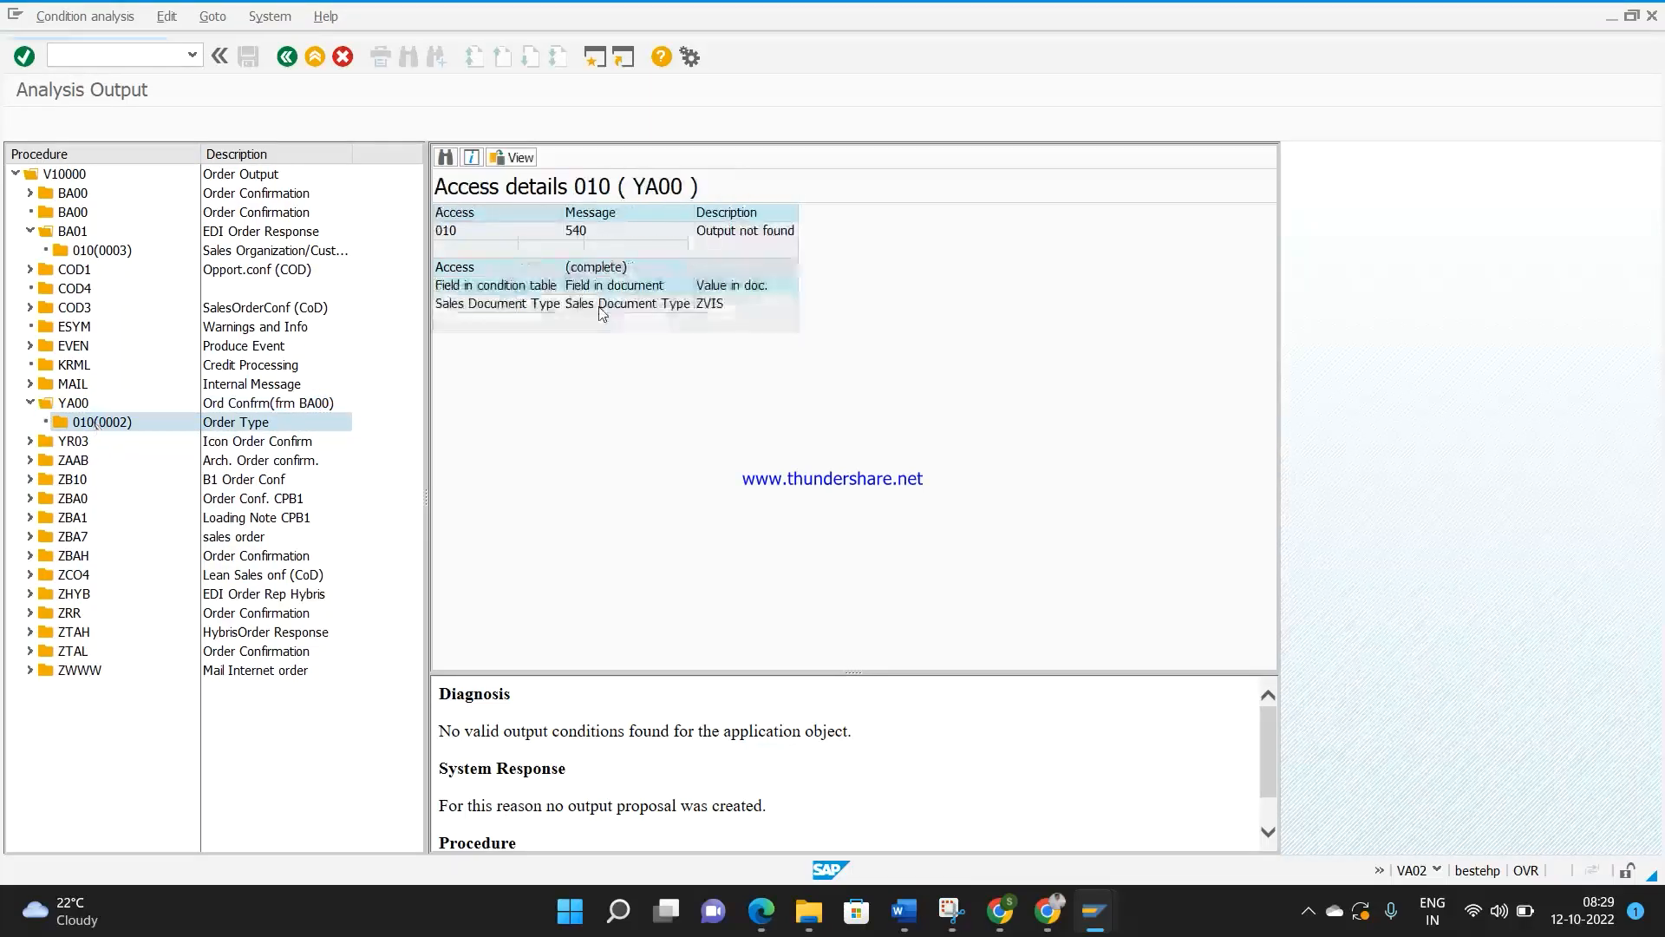
click(742, 234)
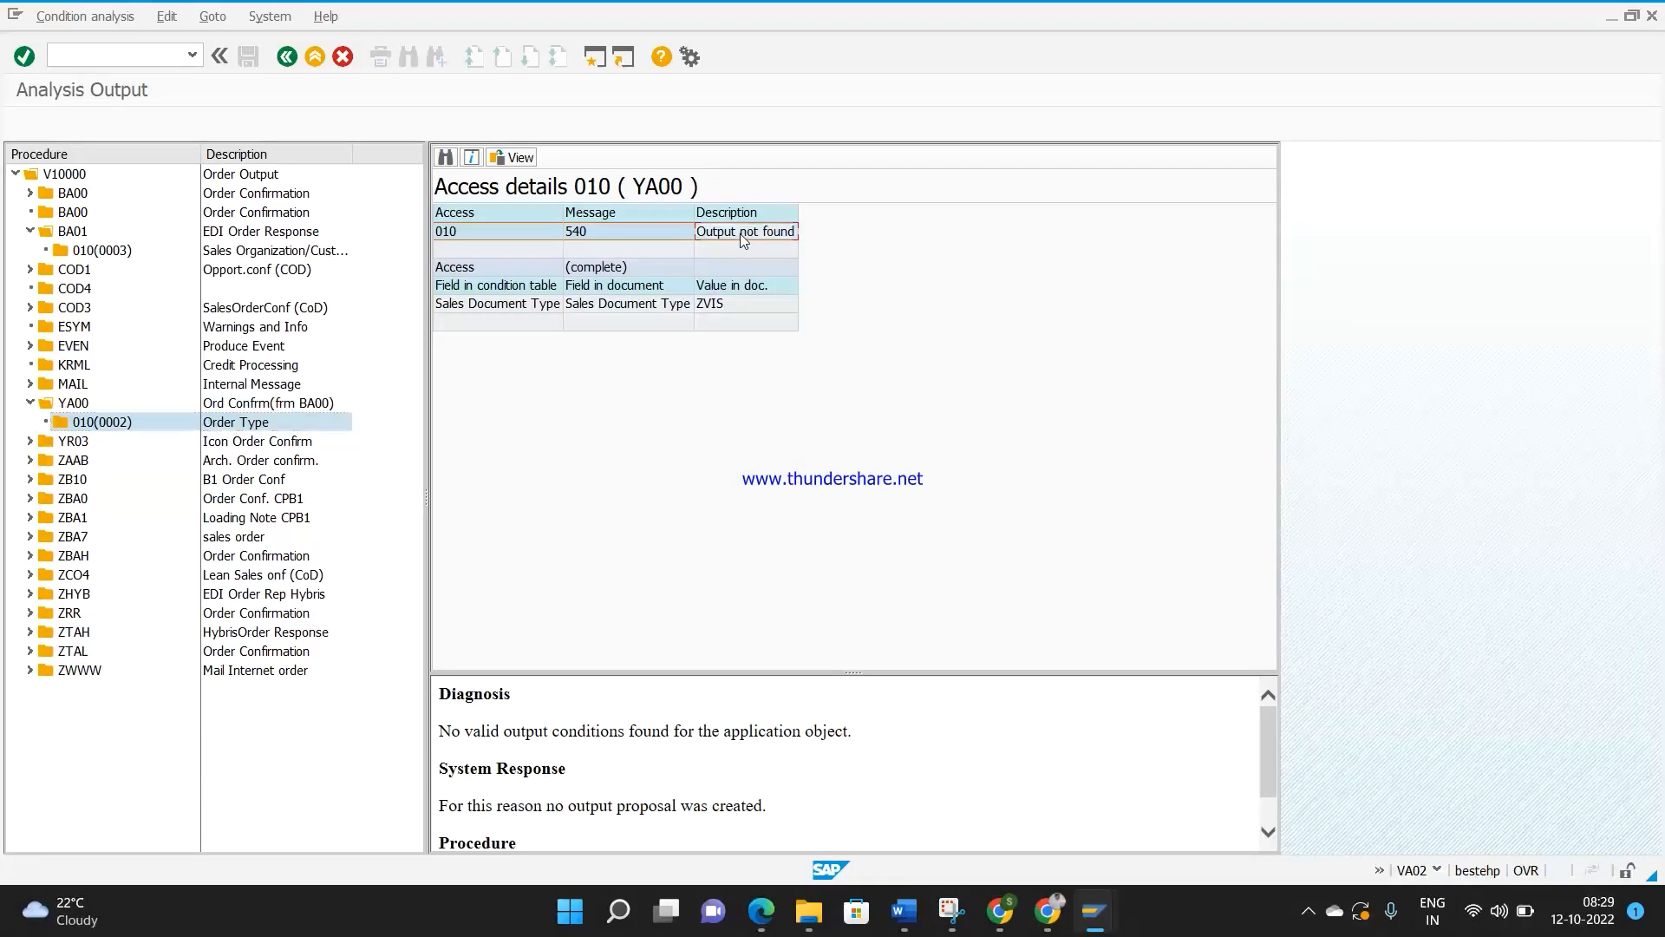
Step: Start VV11 in a new session for the Ord Confrm(frm BA00) output and enter a condition record for sales document type ZVIS
click(173, 57)
text(/ovv11)
key(Return)
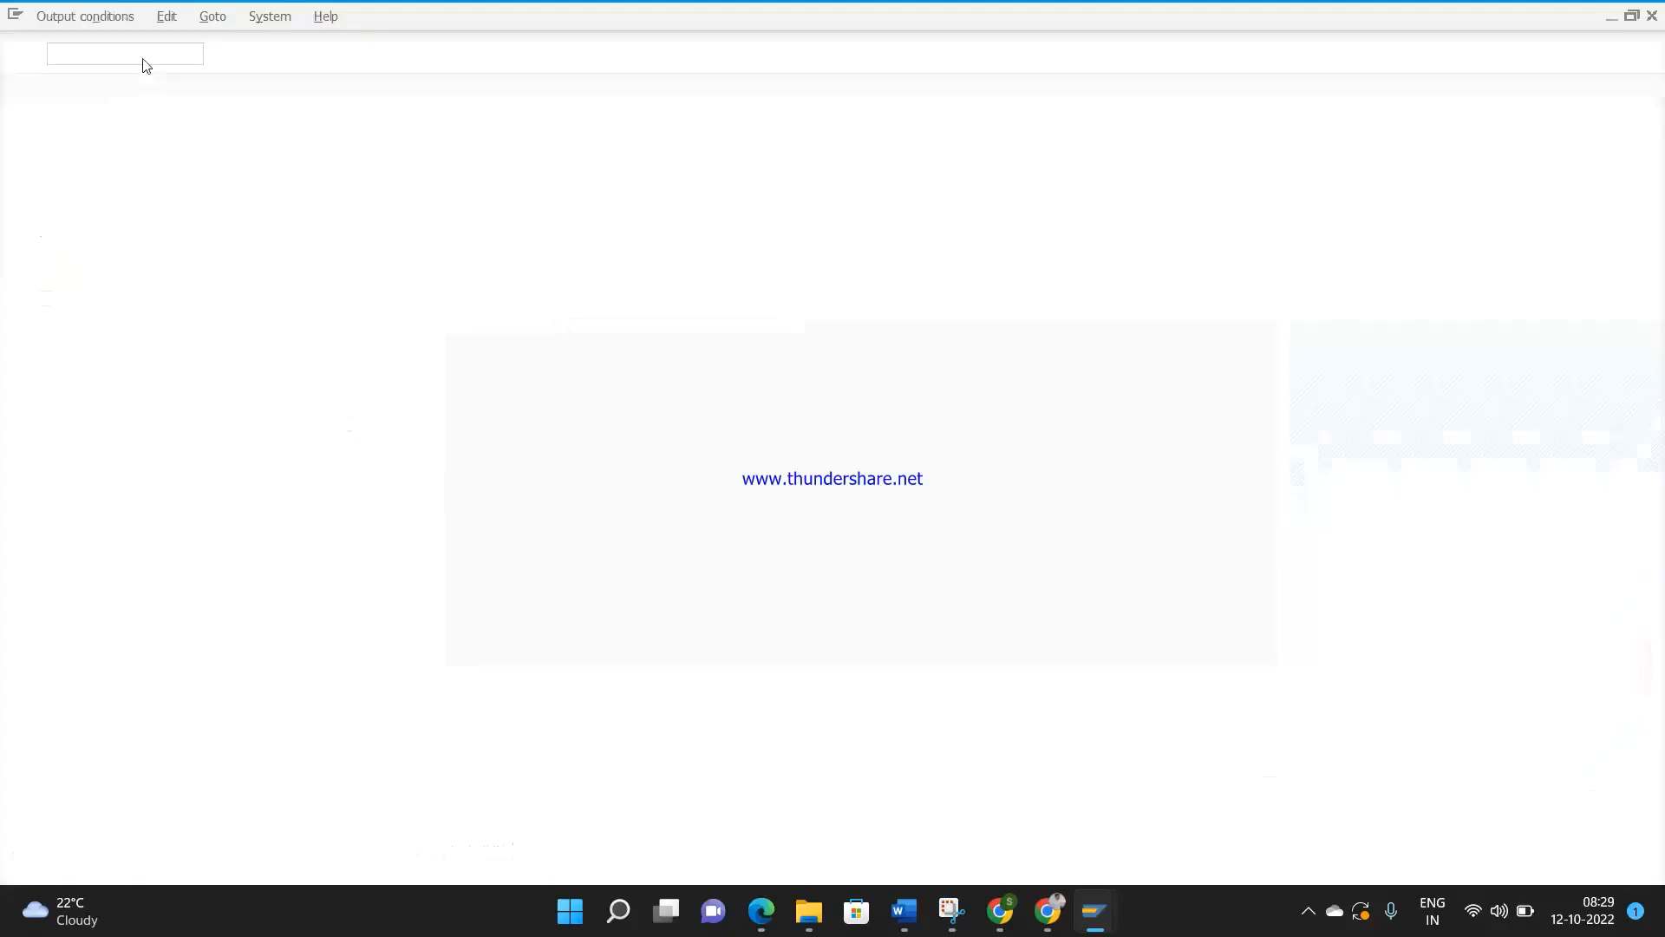
key(Return)
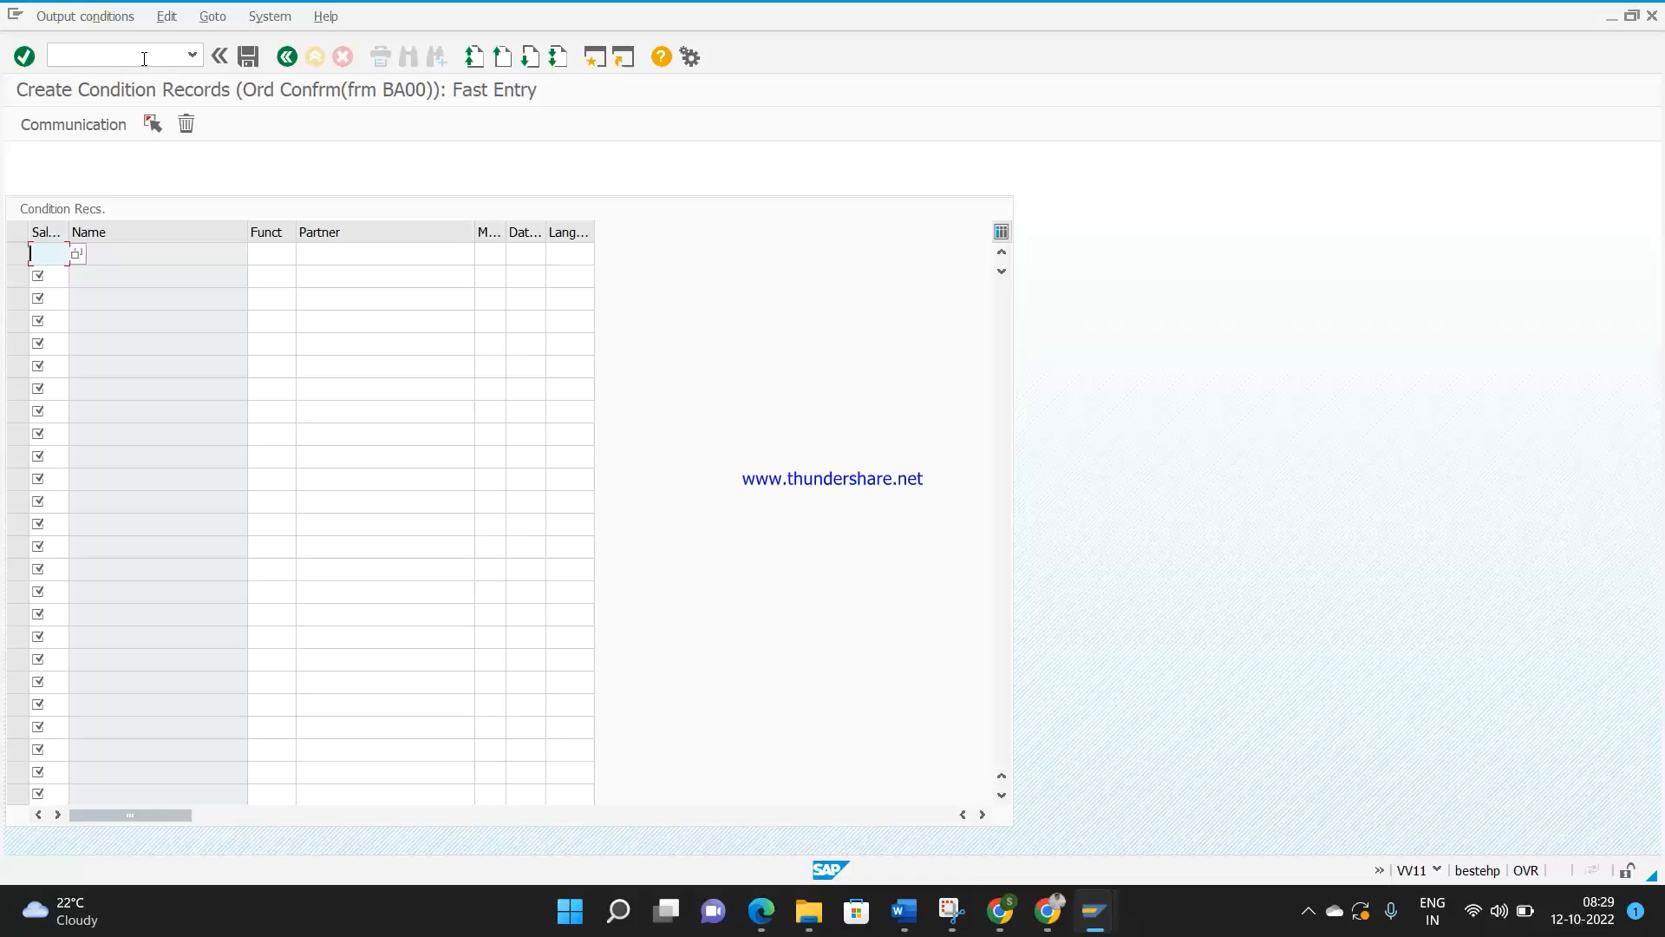
text(zvis)
key(Return)
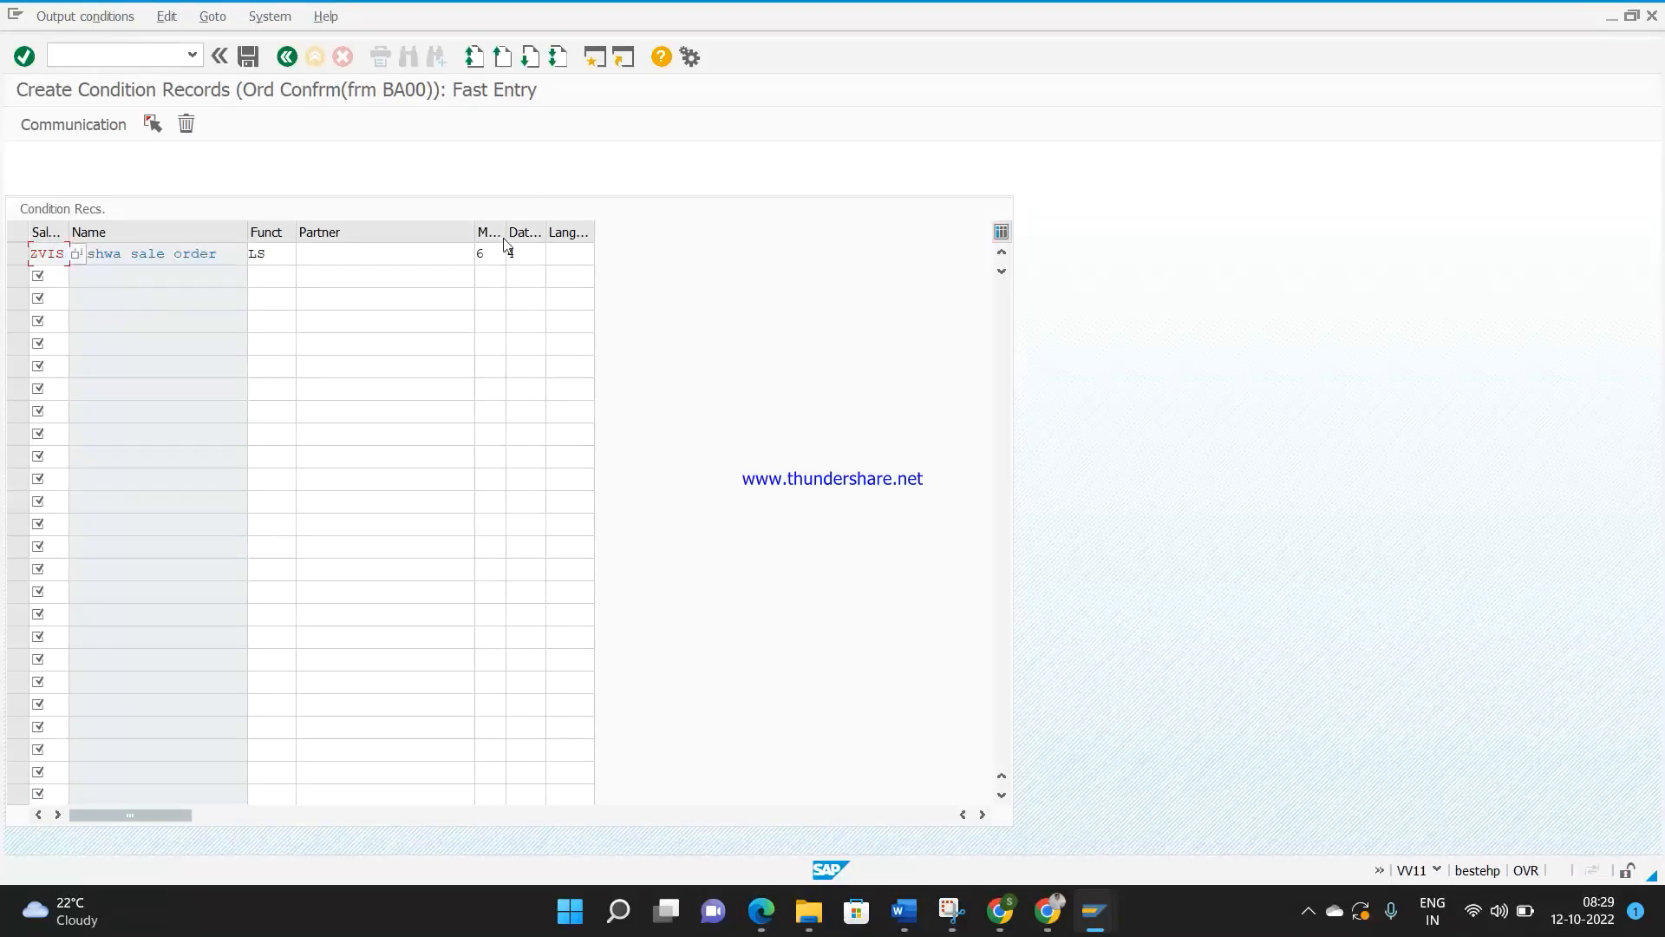
Step: Set the transmission medium of the ZVIS condition record to 5
click(496, 251)
key(BackSpace)
text(5)
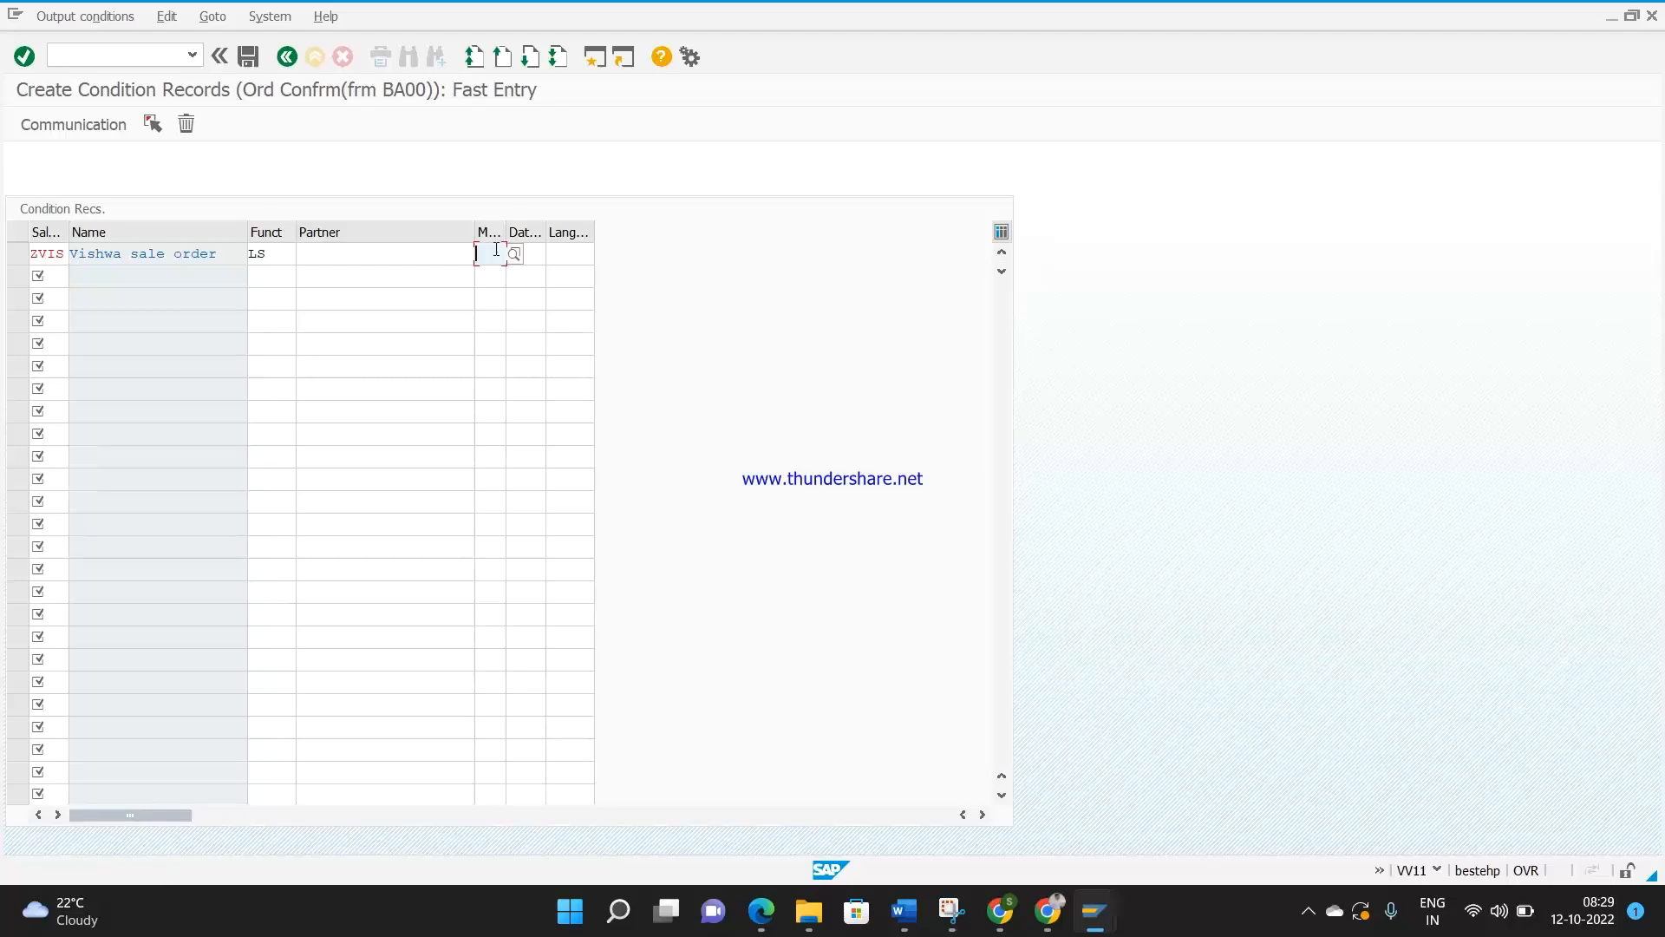
key(Return)
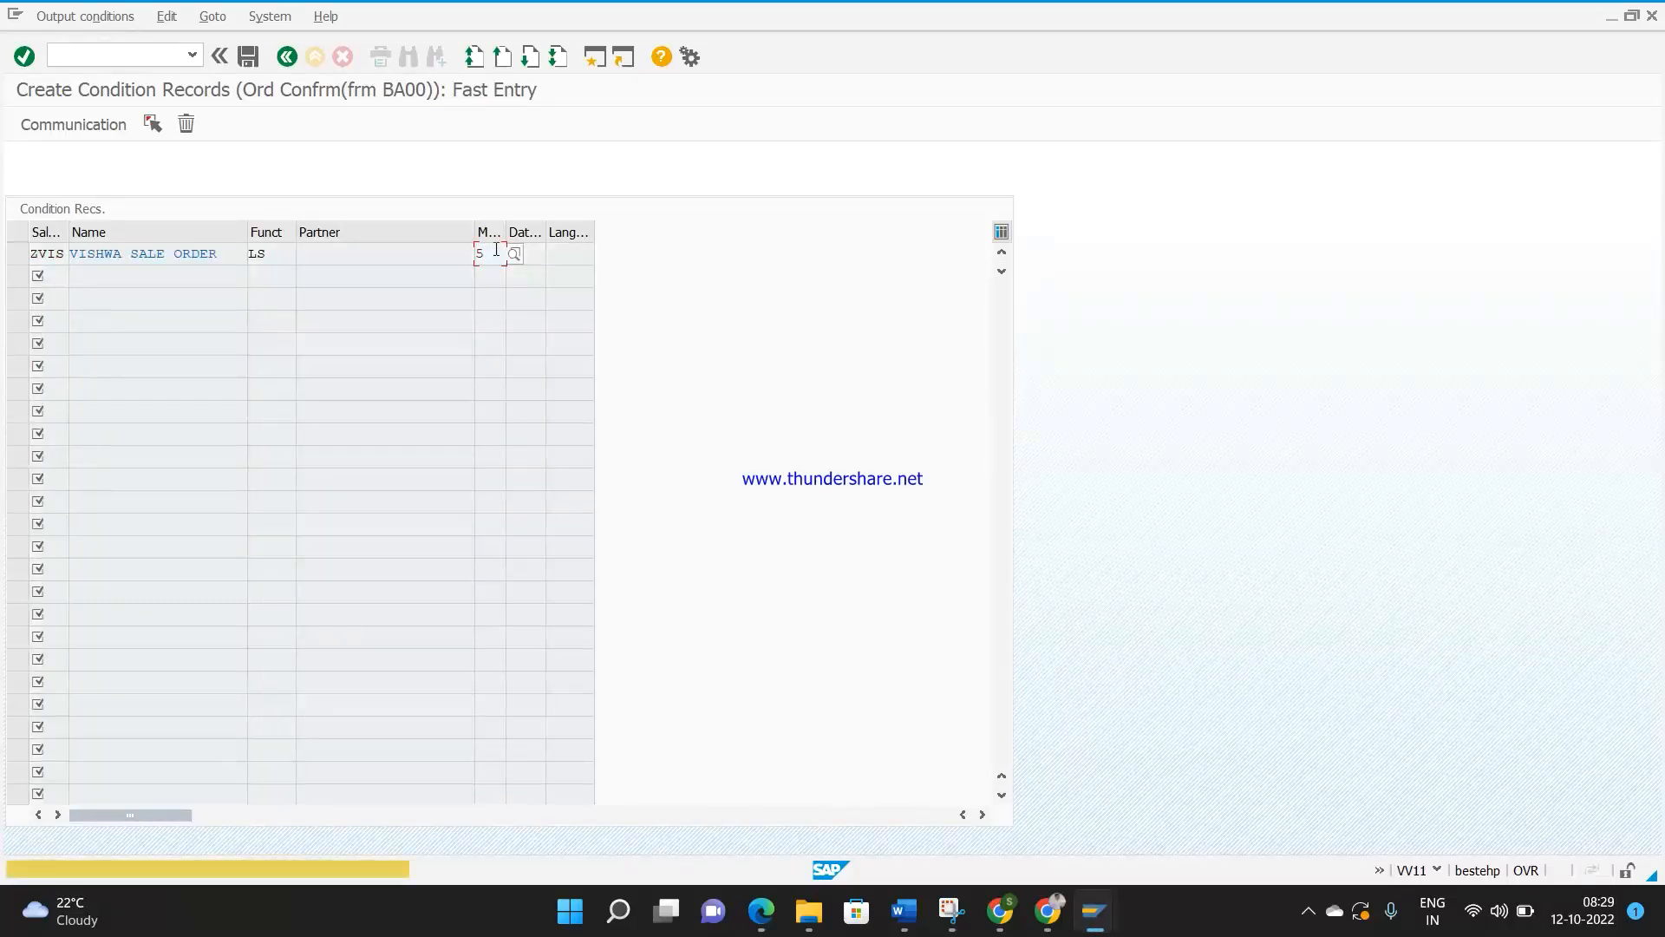
key(Return)
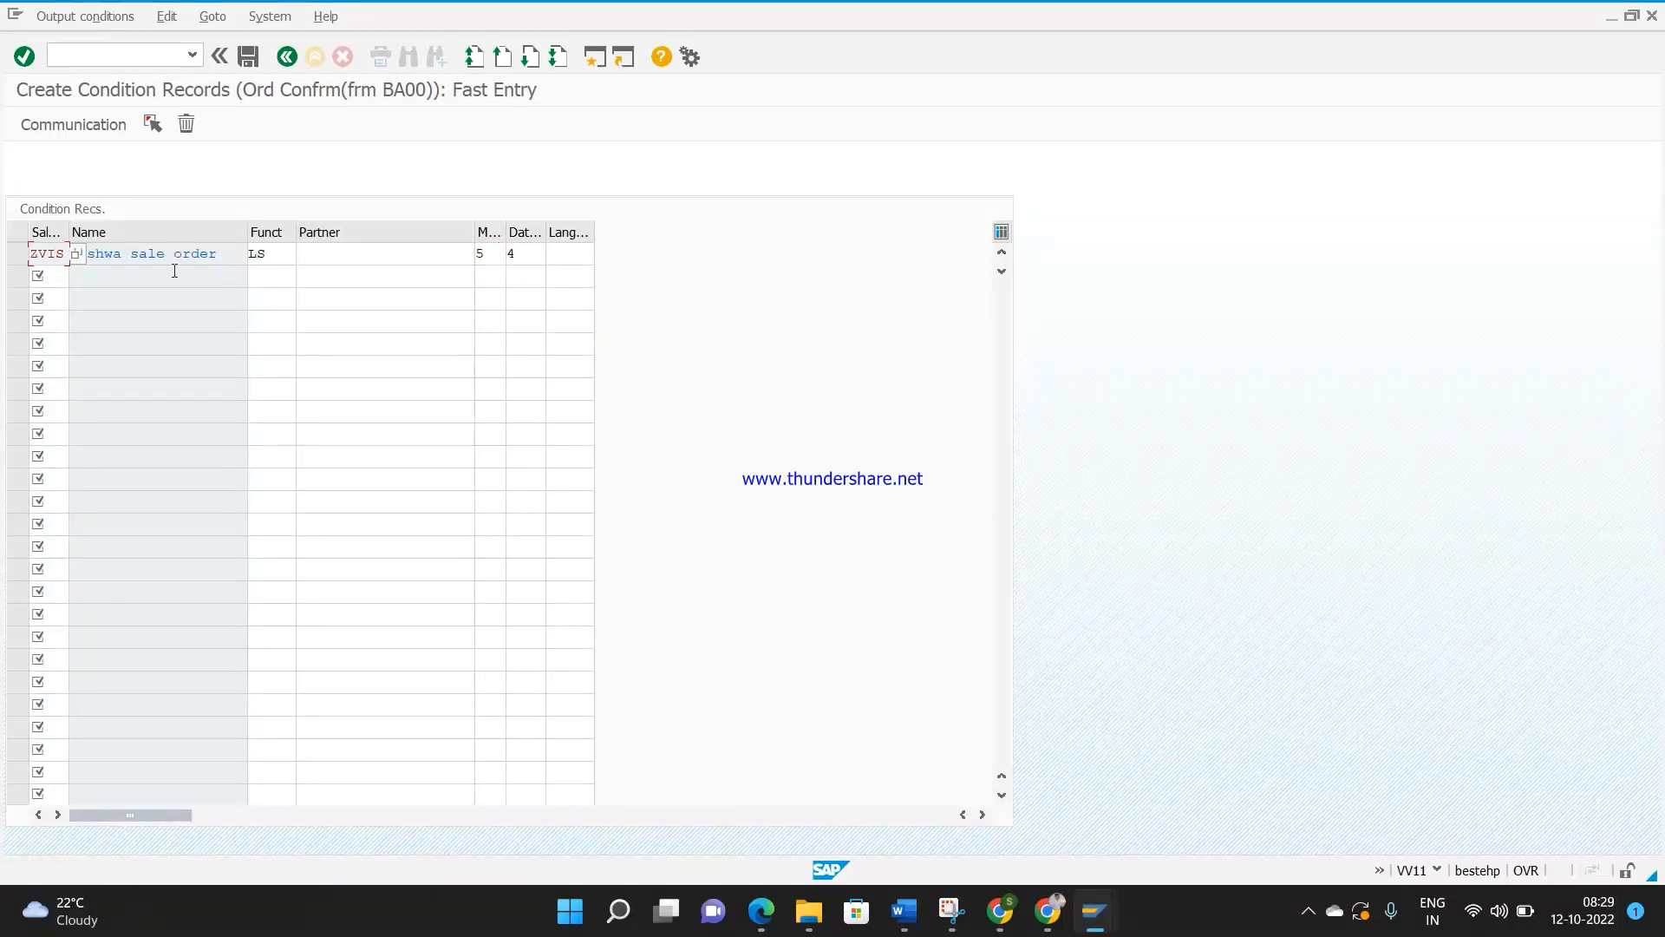
Step: In the ZVIS record's communication data, set strategy cs01, output device locl and Print immediately, and save the record
click(19, 255)
click(95, 125)
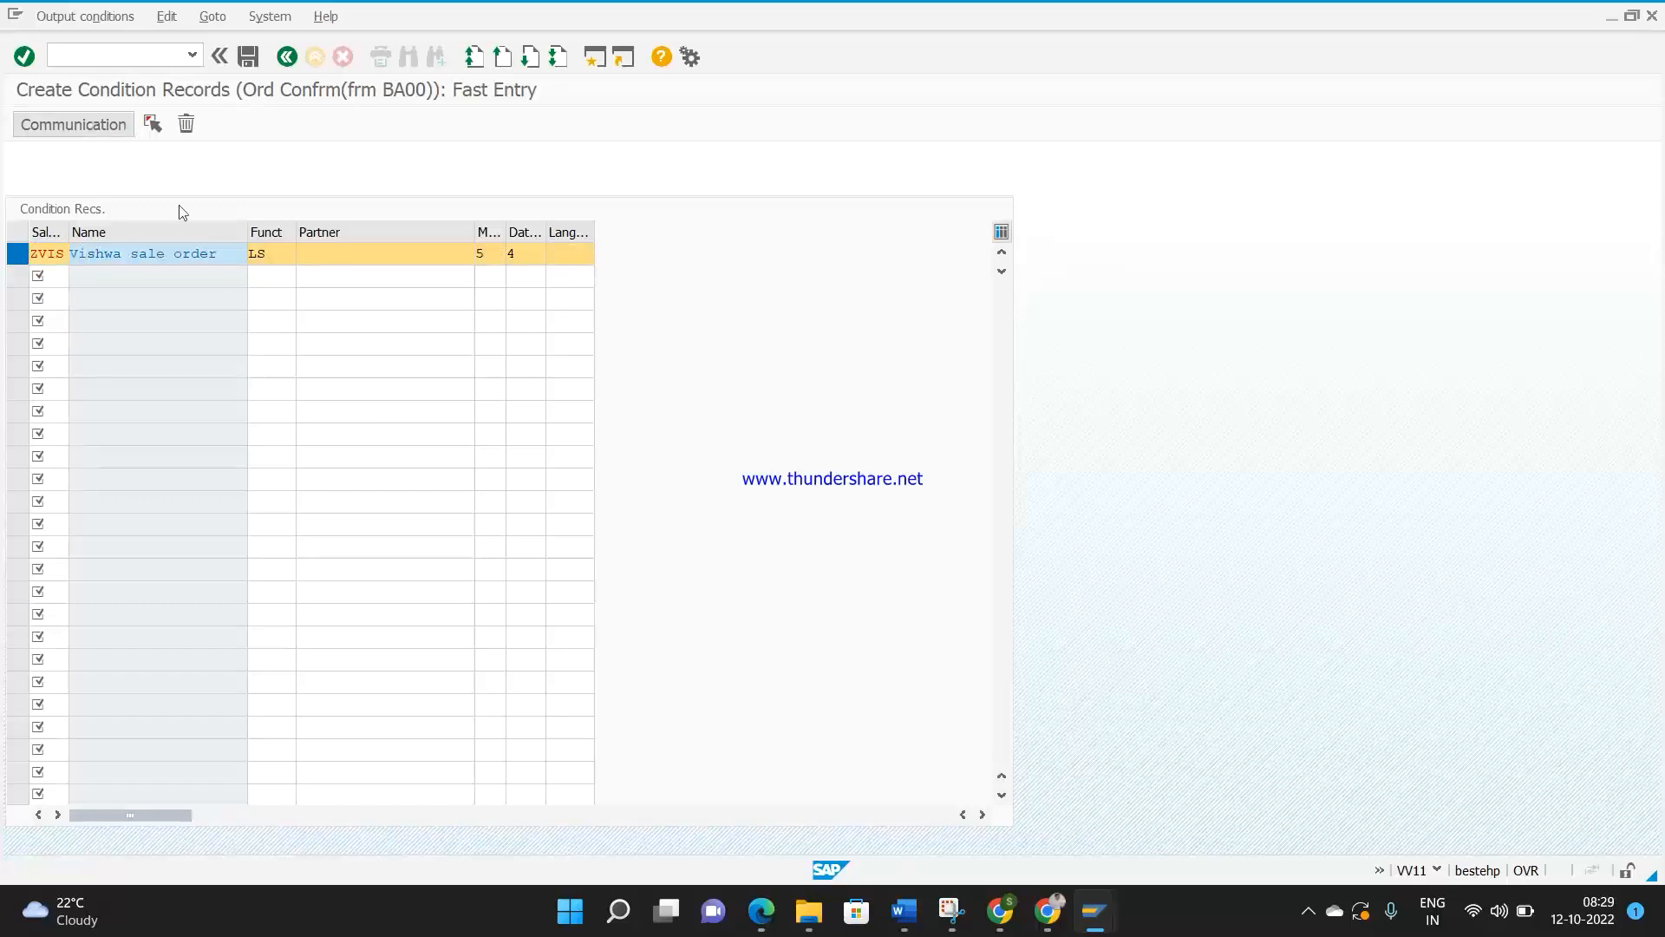
click(211, 301)
click(217, 321)
click(230, 371)
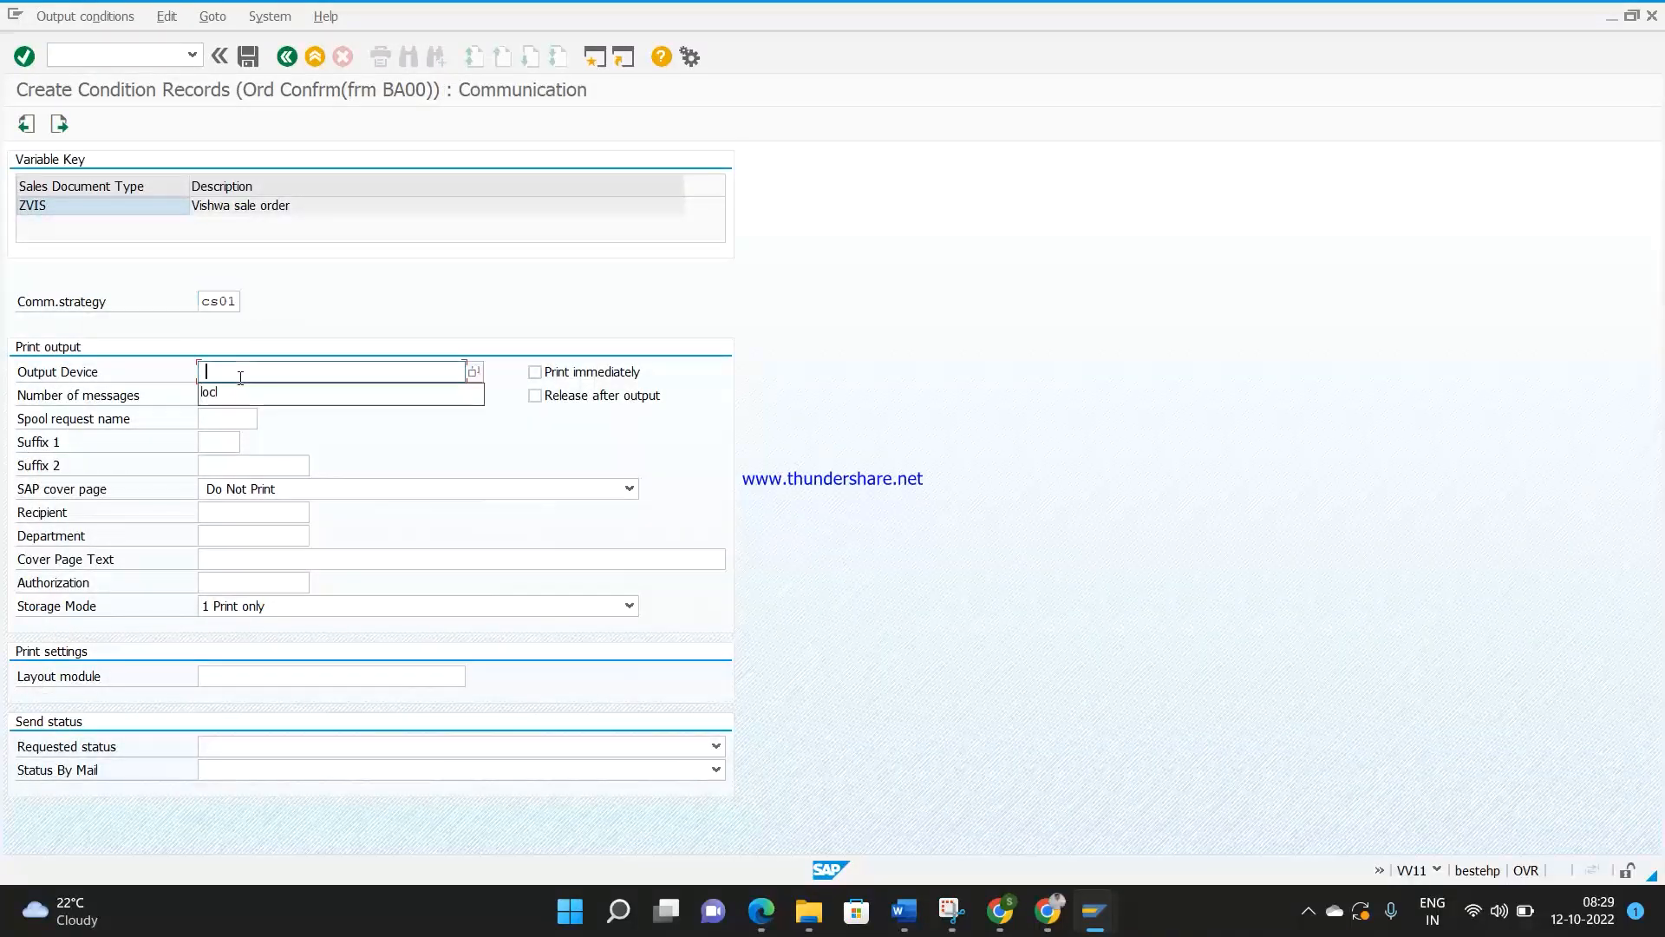
click(238, 391)
click(535, 371)
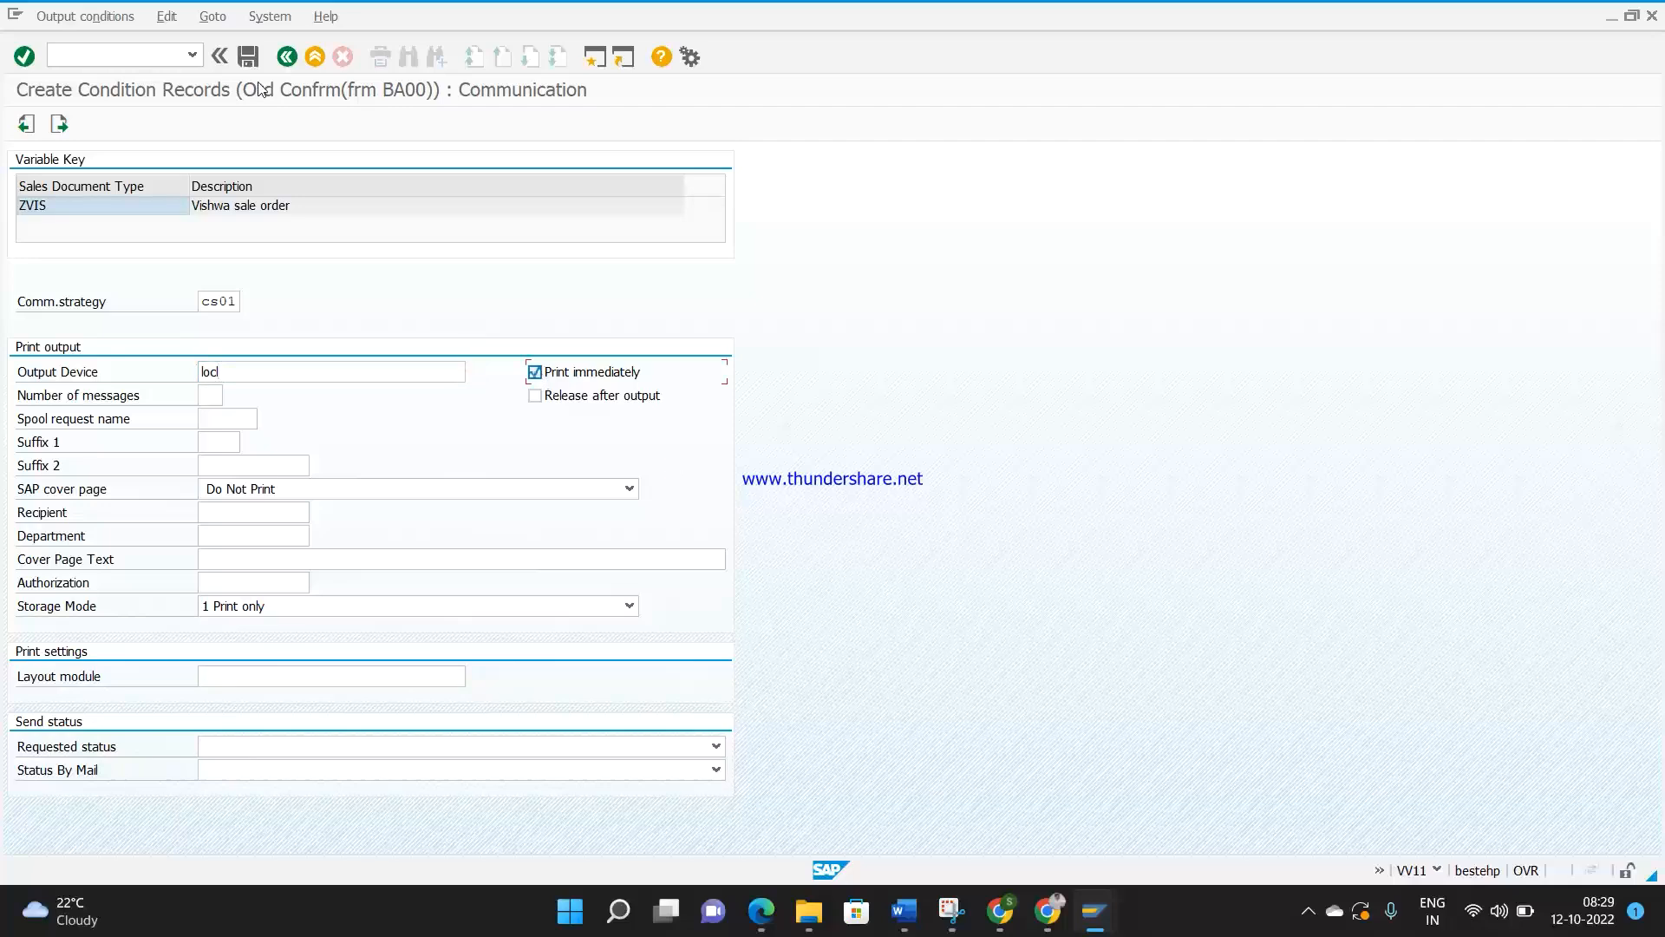
click(248, 57)
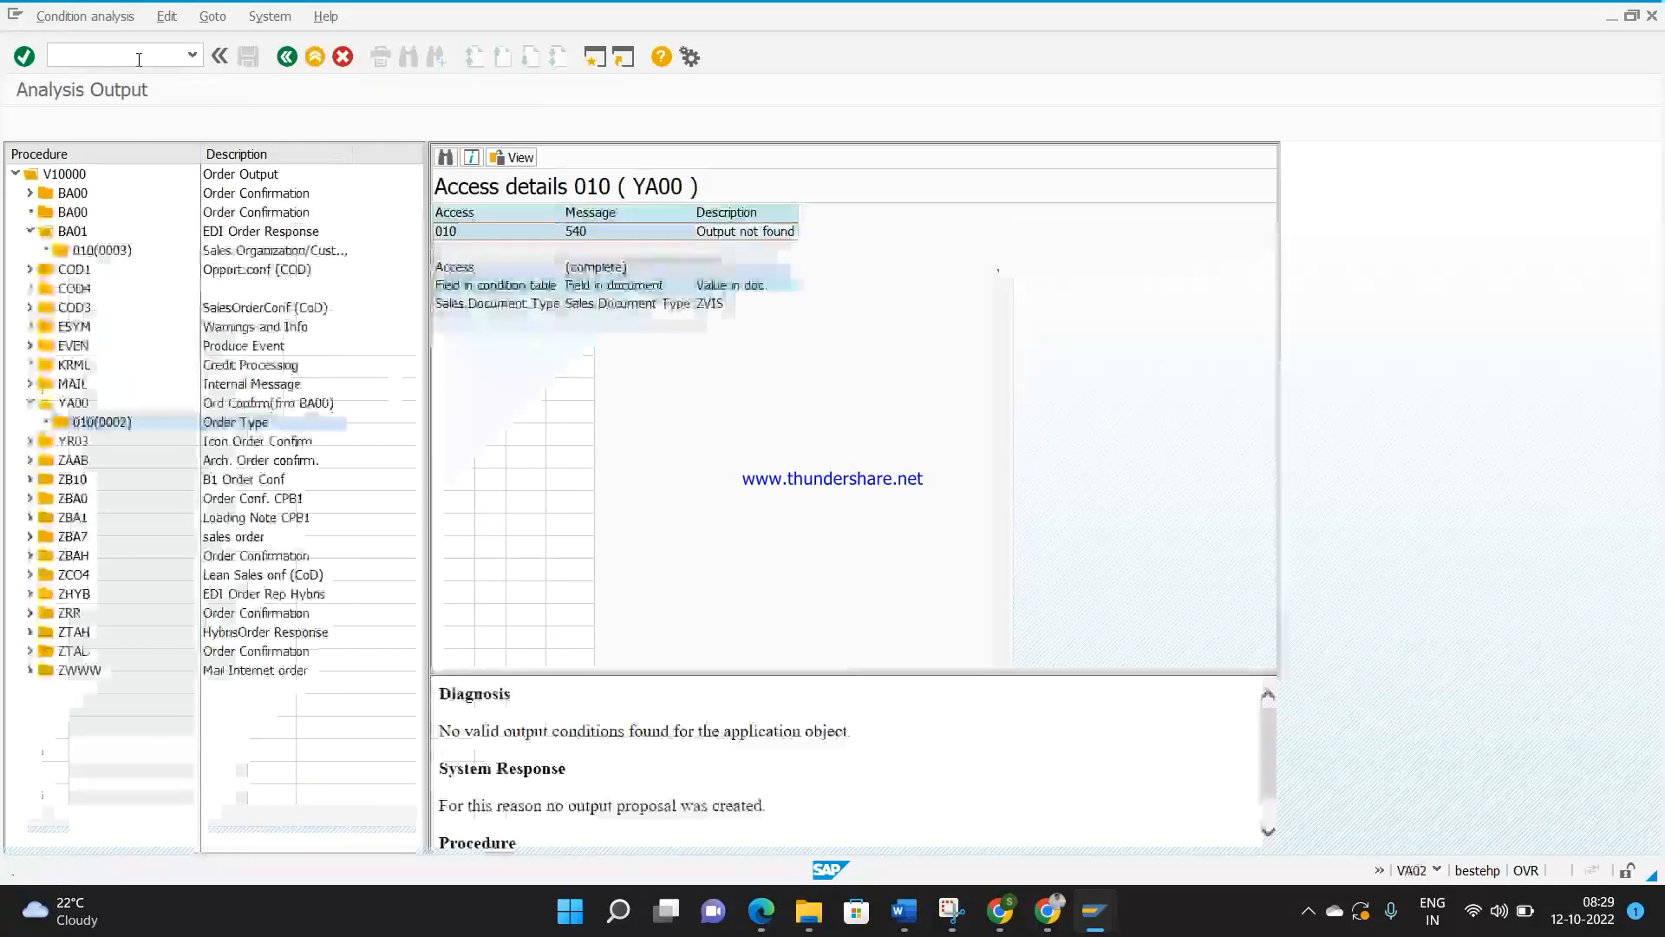
Step: Start a ZVIS sales order with VA01 in the analysis session and enter the sold-to party, ship-to party and PO number
text(/nva01)
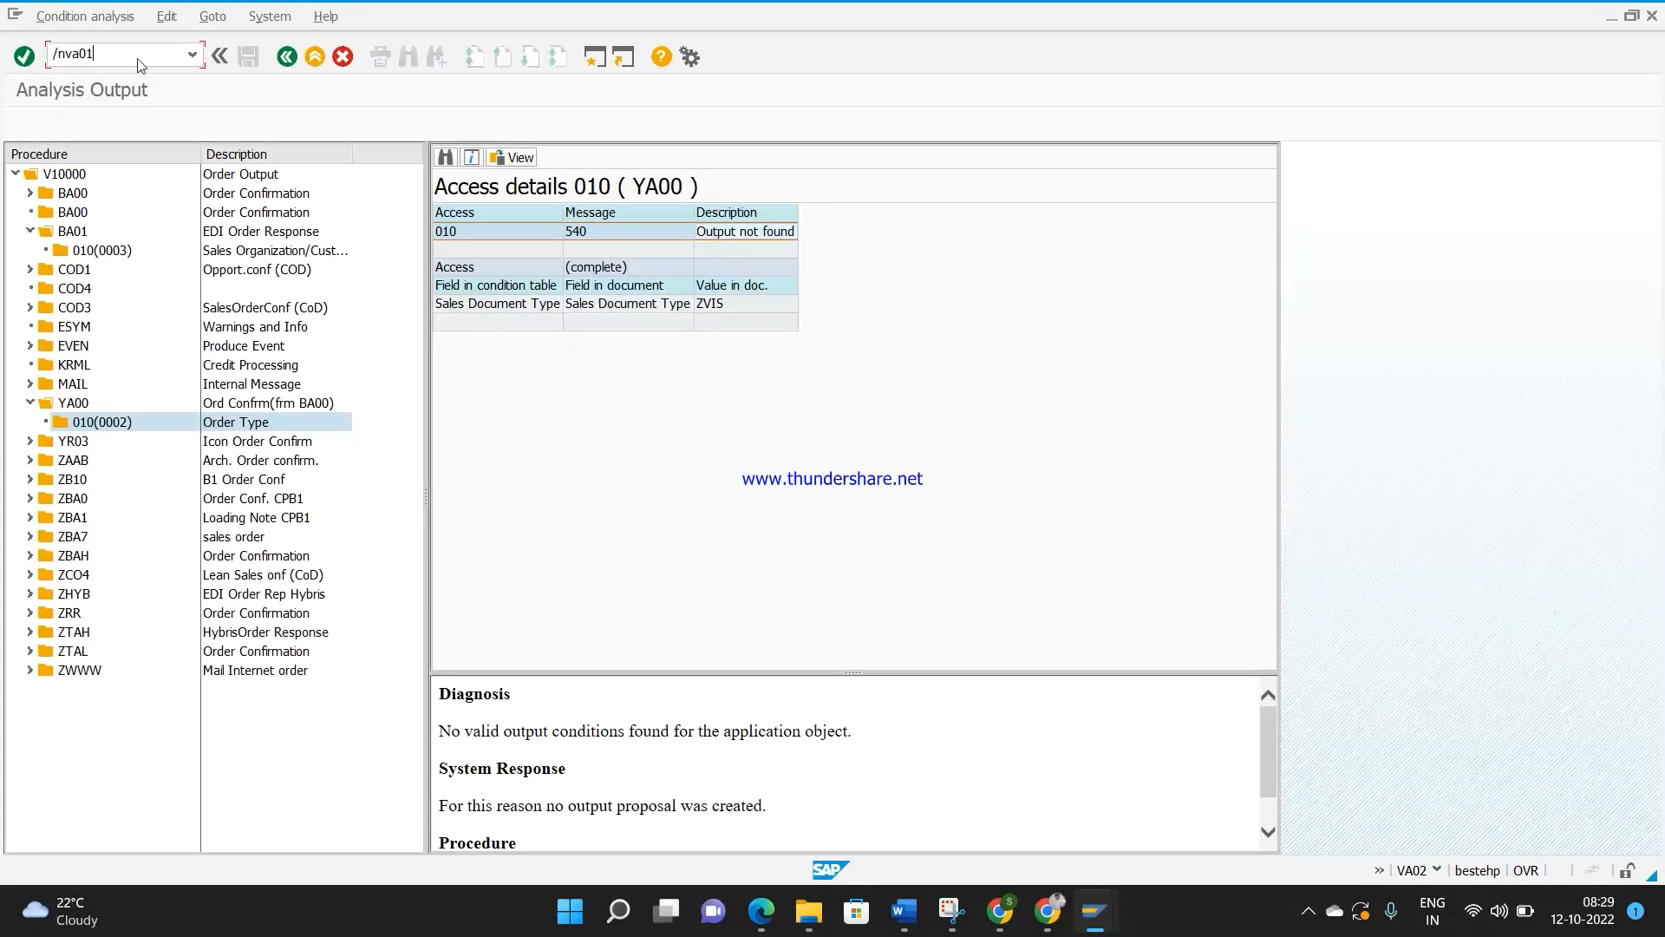
key(Return)
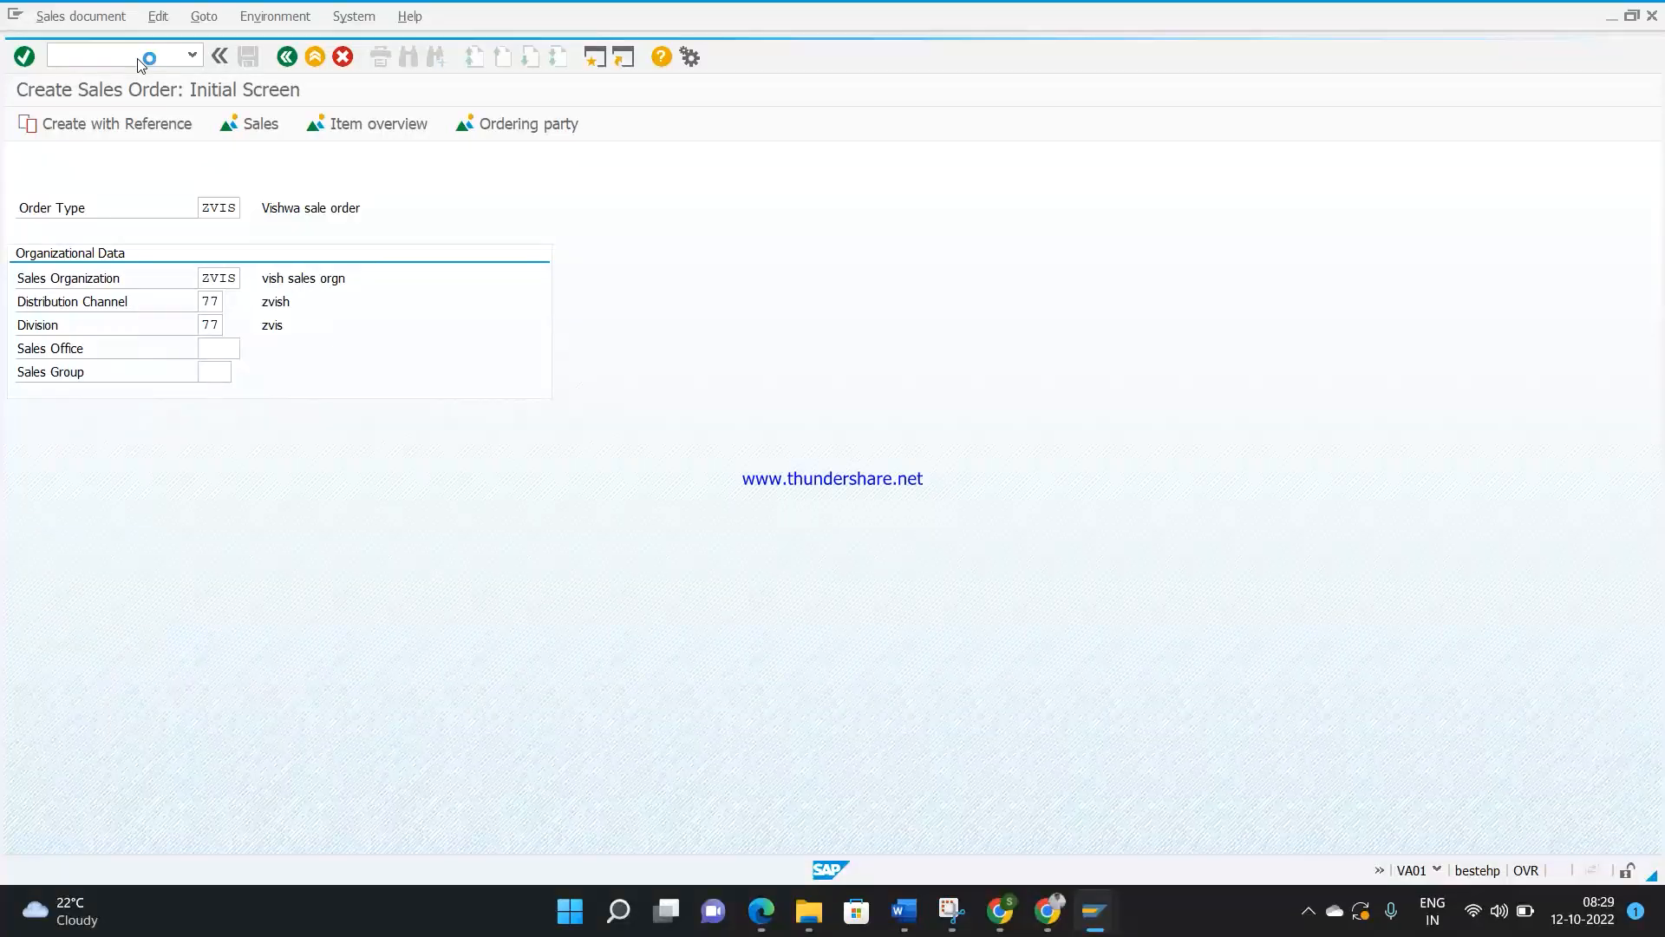
key(Return)
text(319)
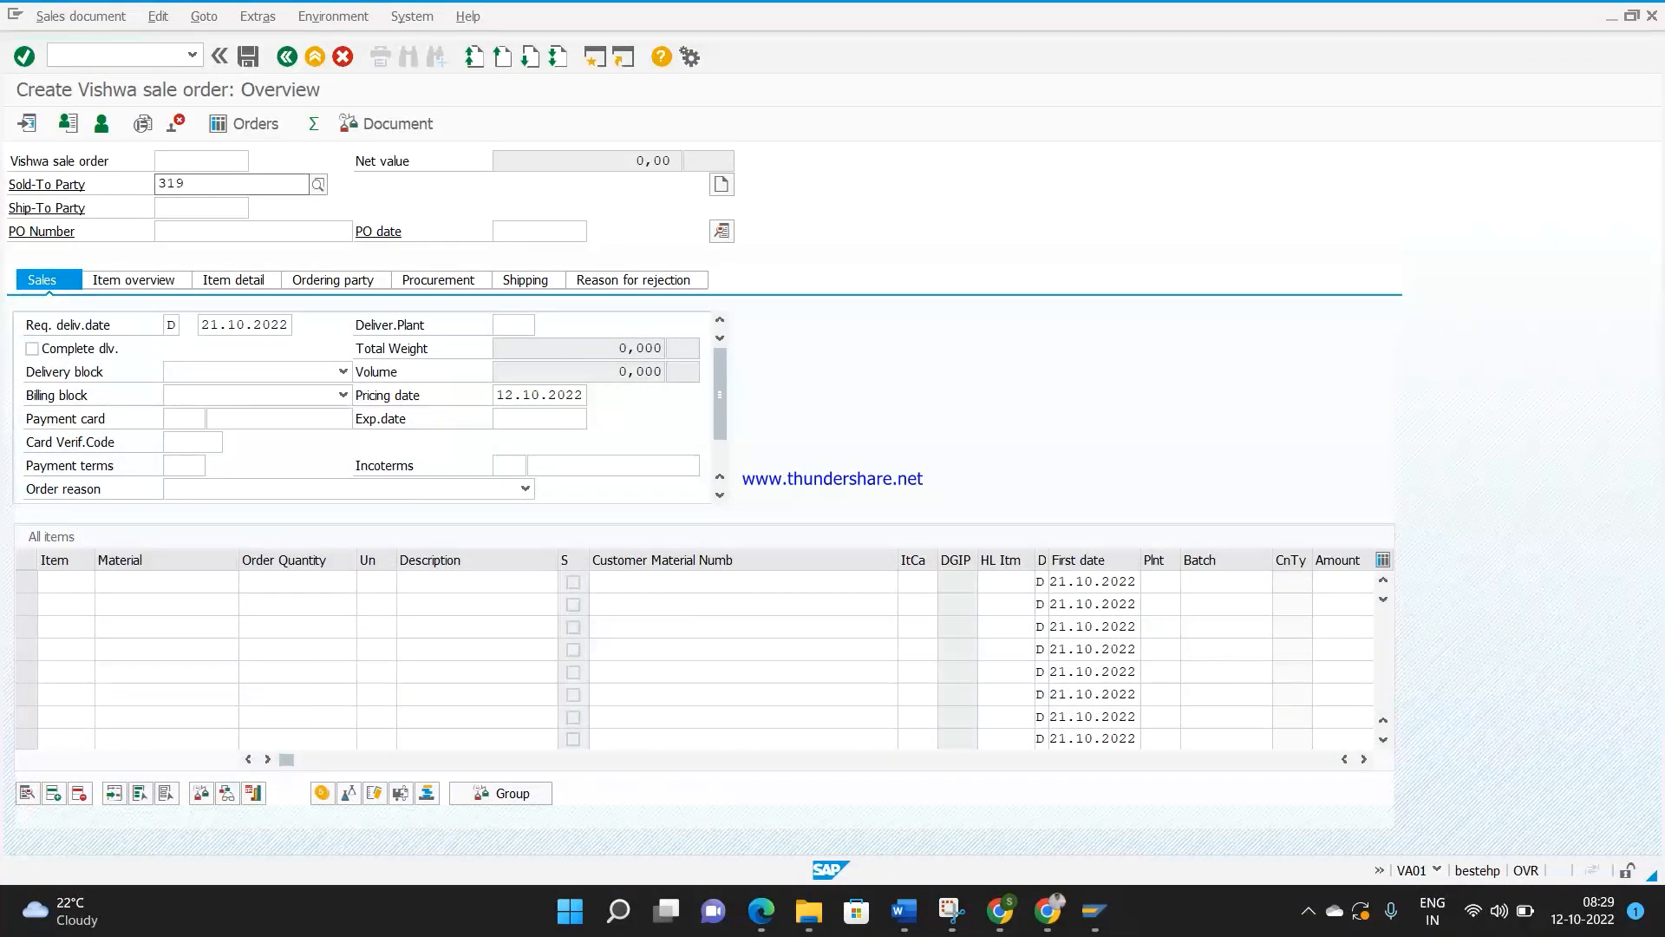
key(Tab)
text(319)
key(Tab)
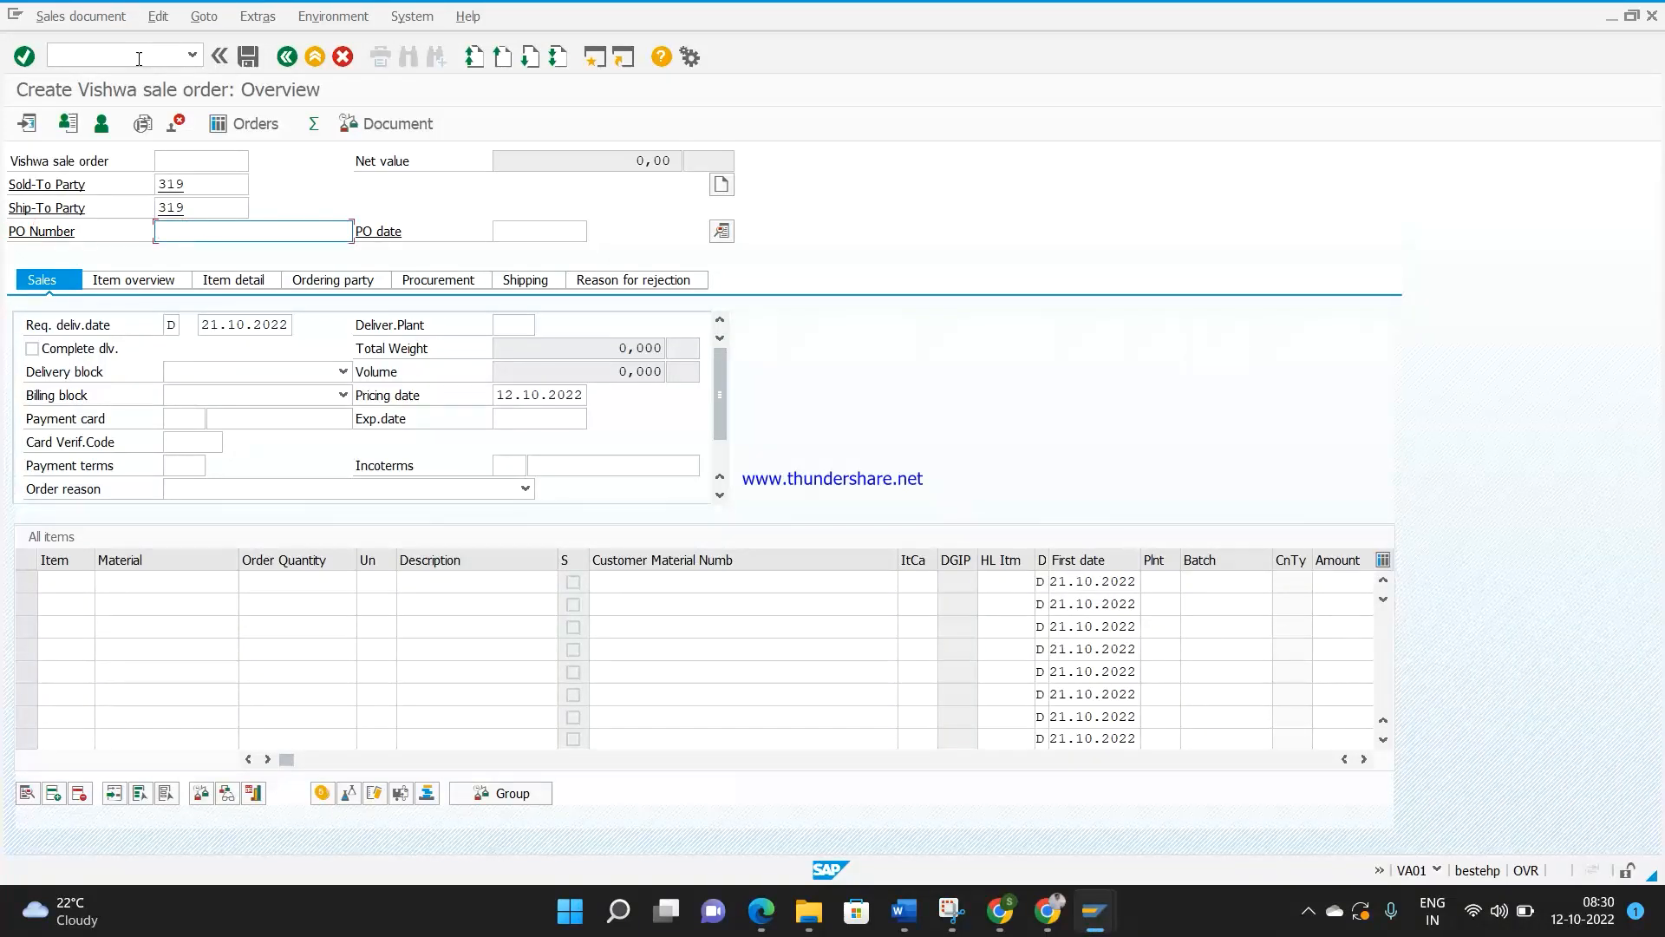
text(2111)
key(Return)
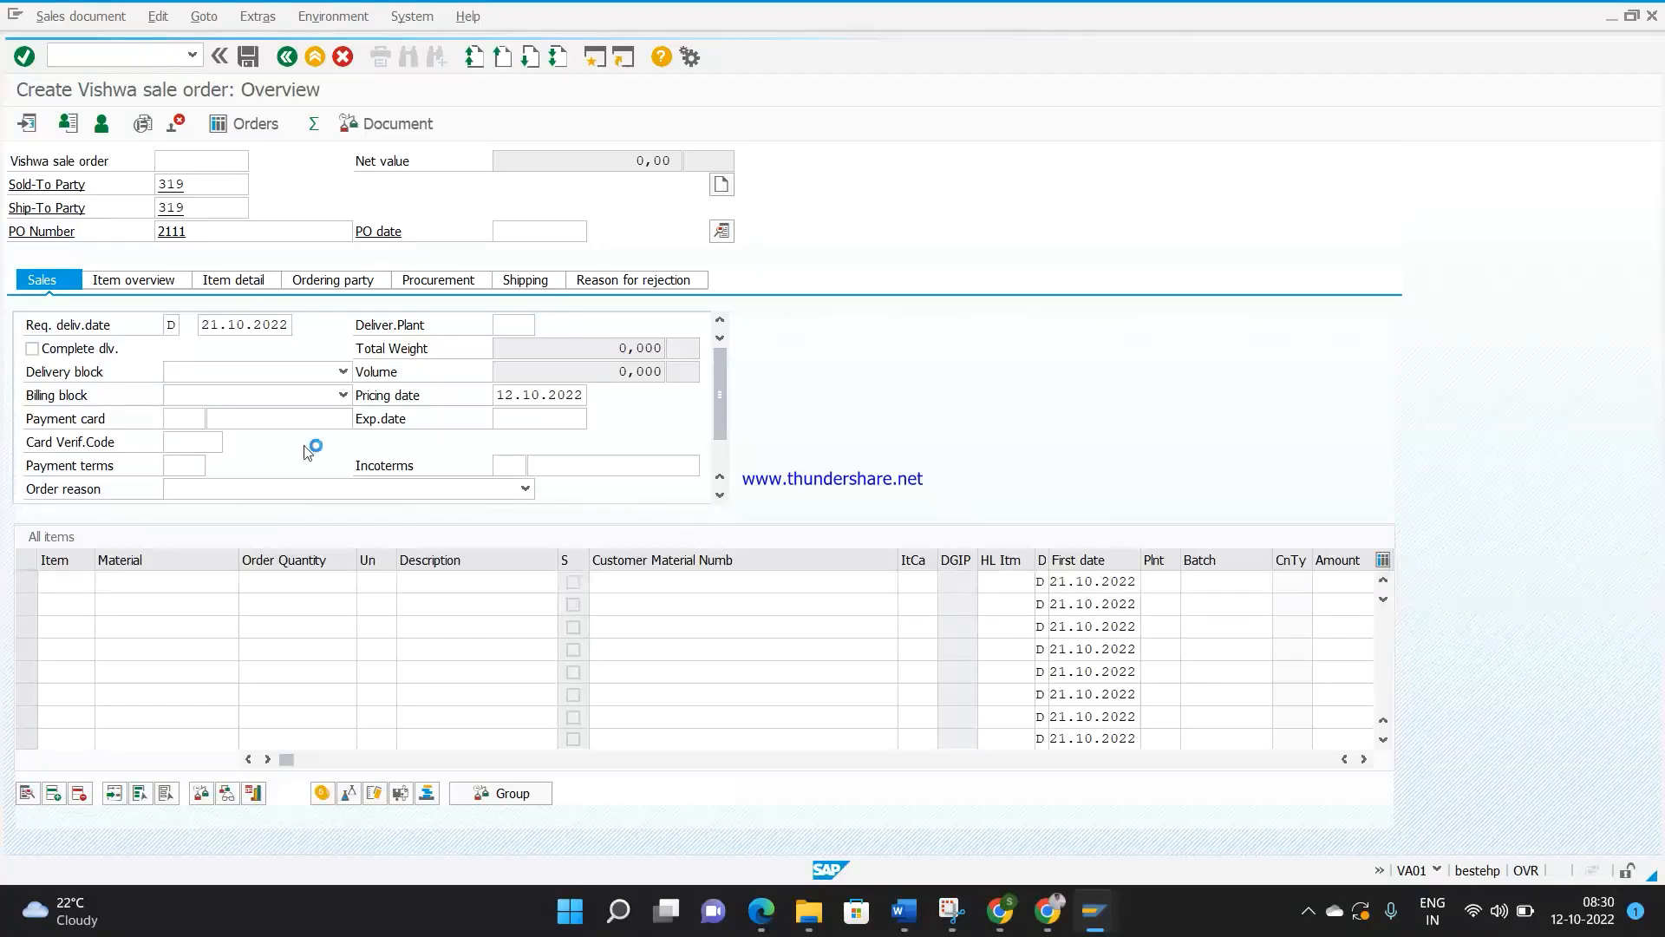
Step: Add an order item for material 53 with quantity 1
text(53)
key(Tab)
text(1)
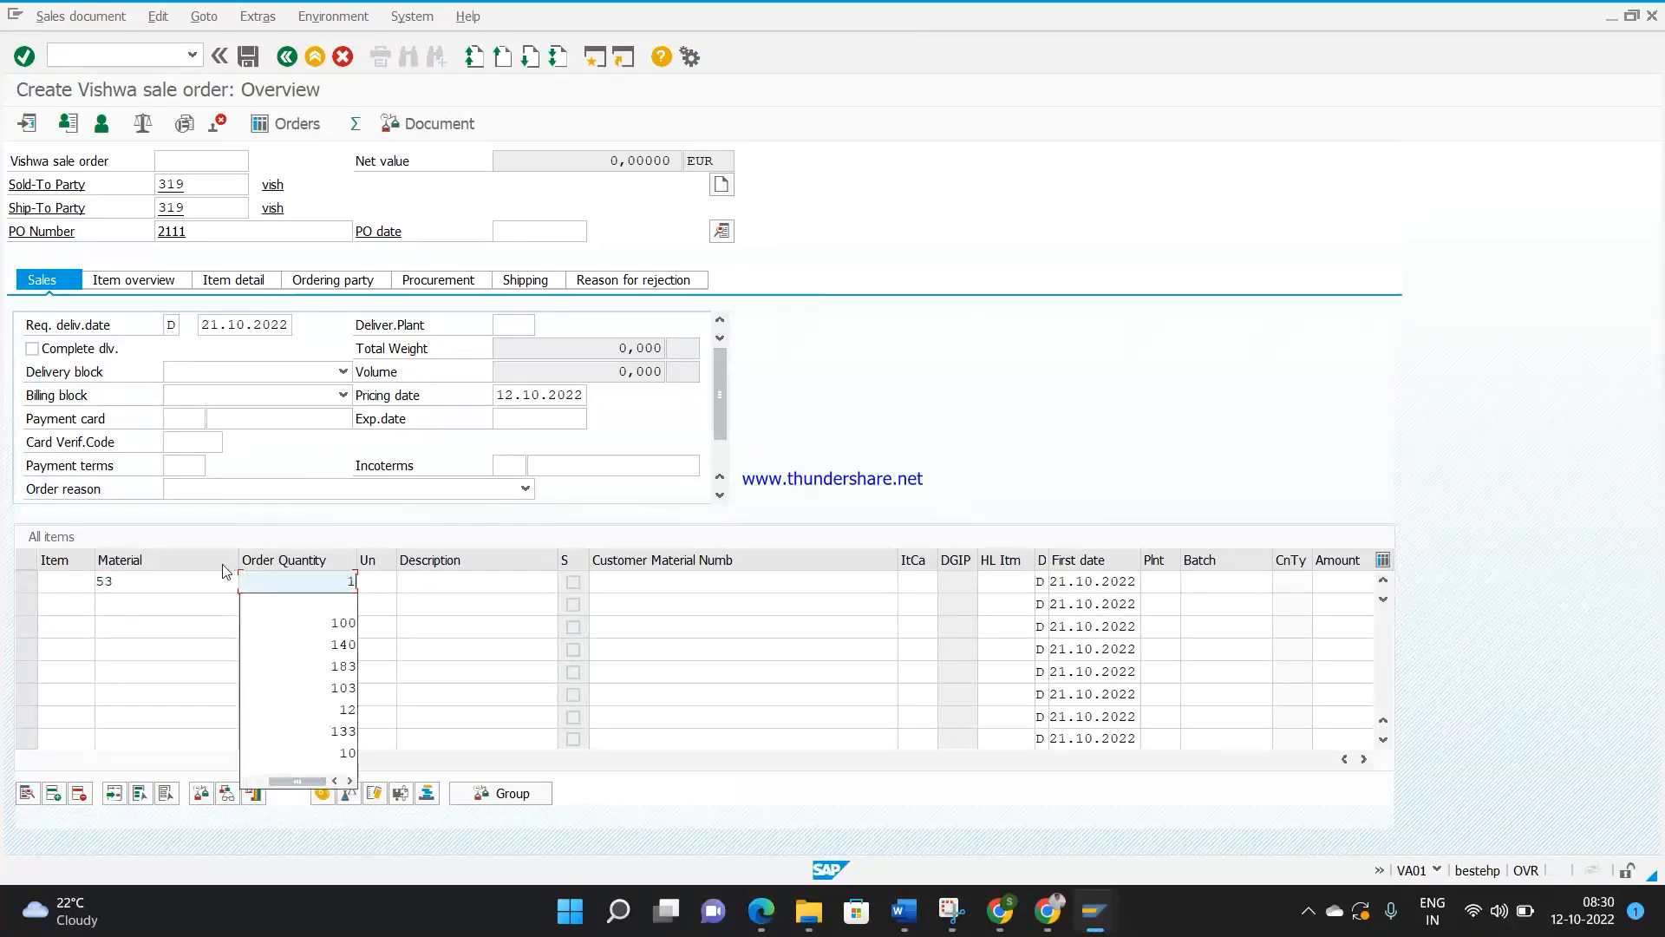
key(Return)
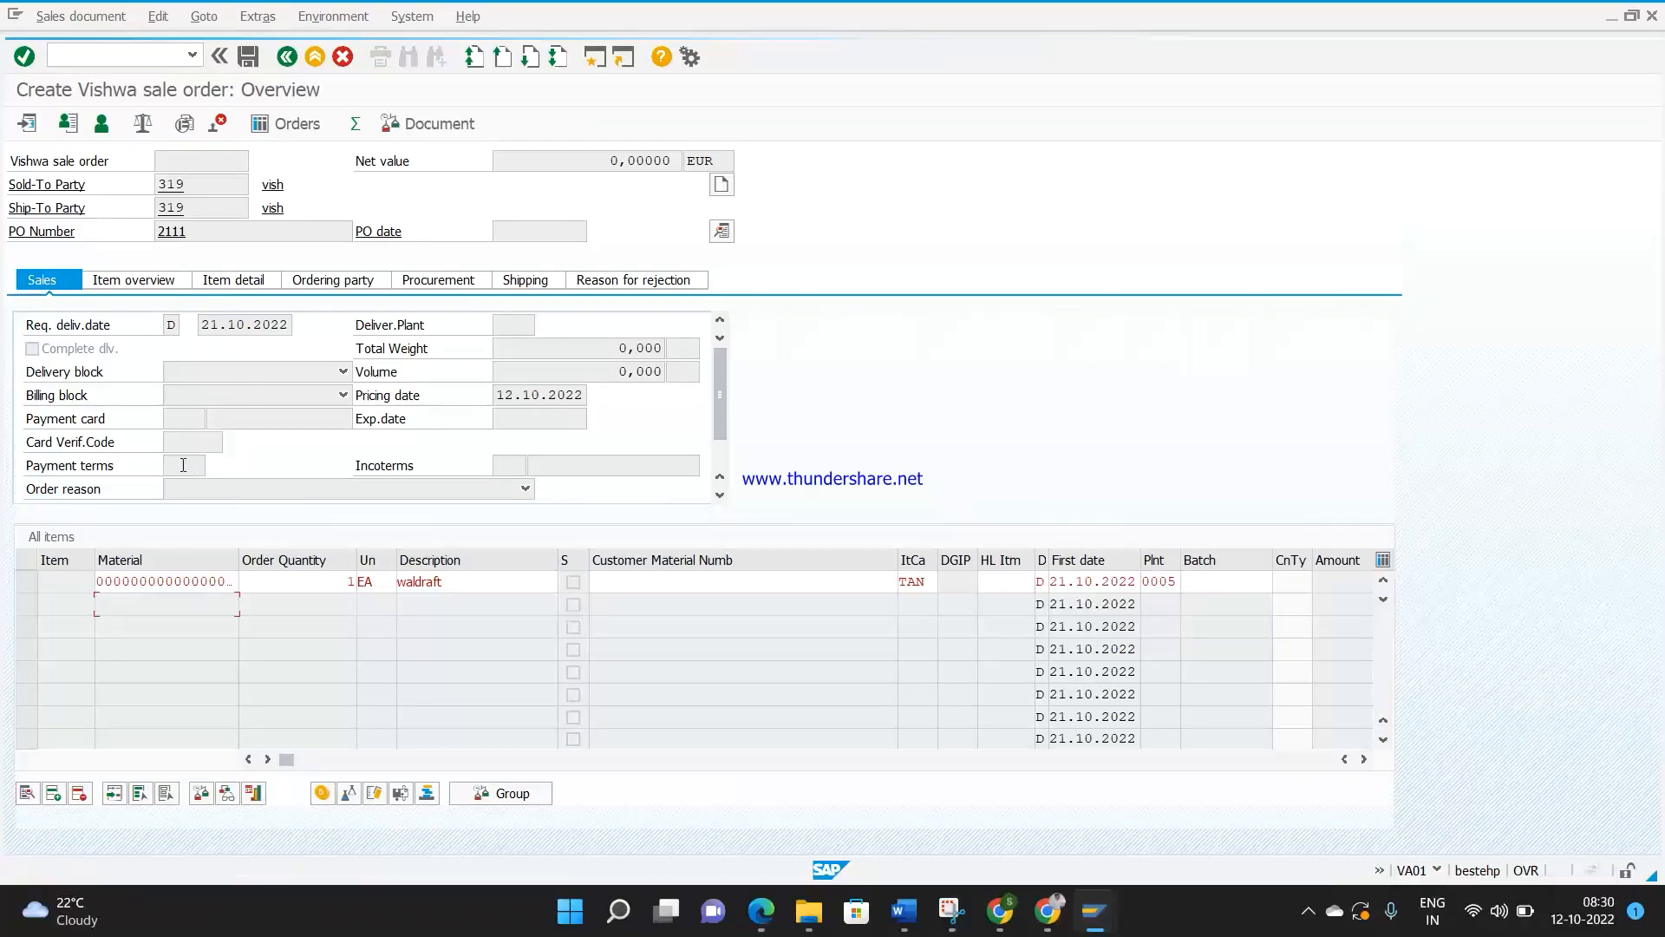
Step: Set the order's payment terms to 0003 and its incoterms to CIF mm, and accept the freight redetermination
click(183, 465)
click(191, 482)
click(501, 463)
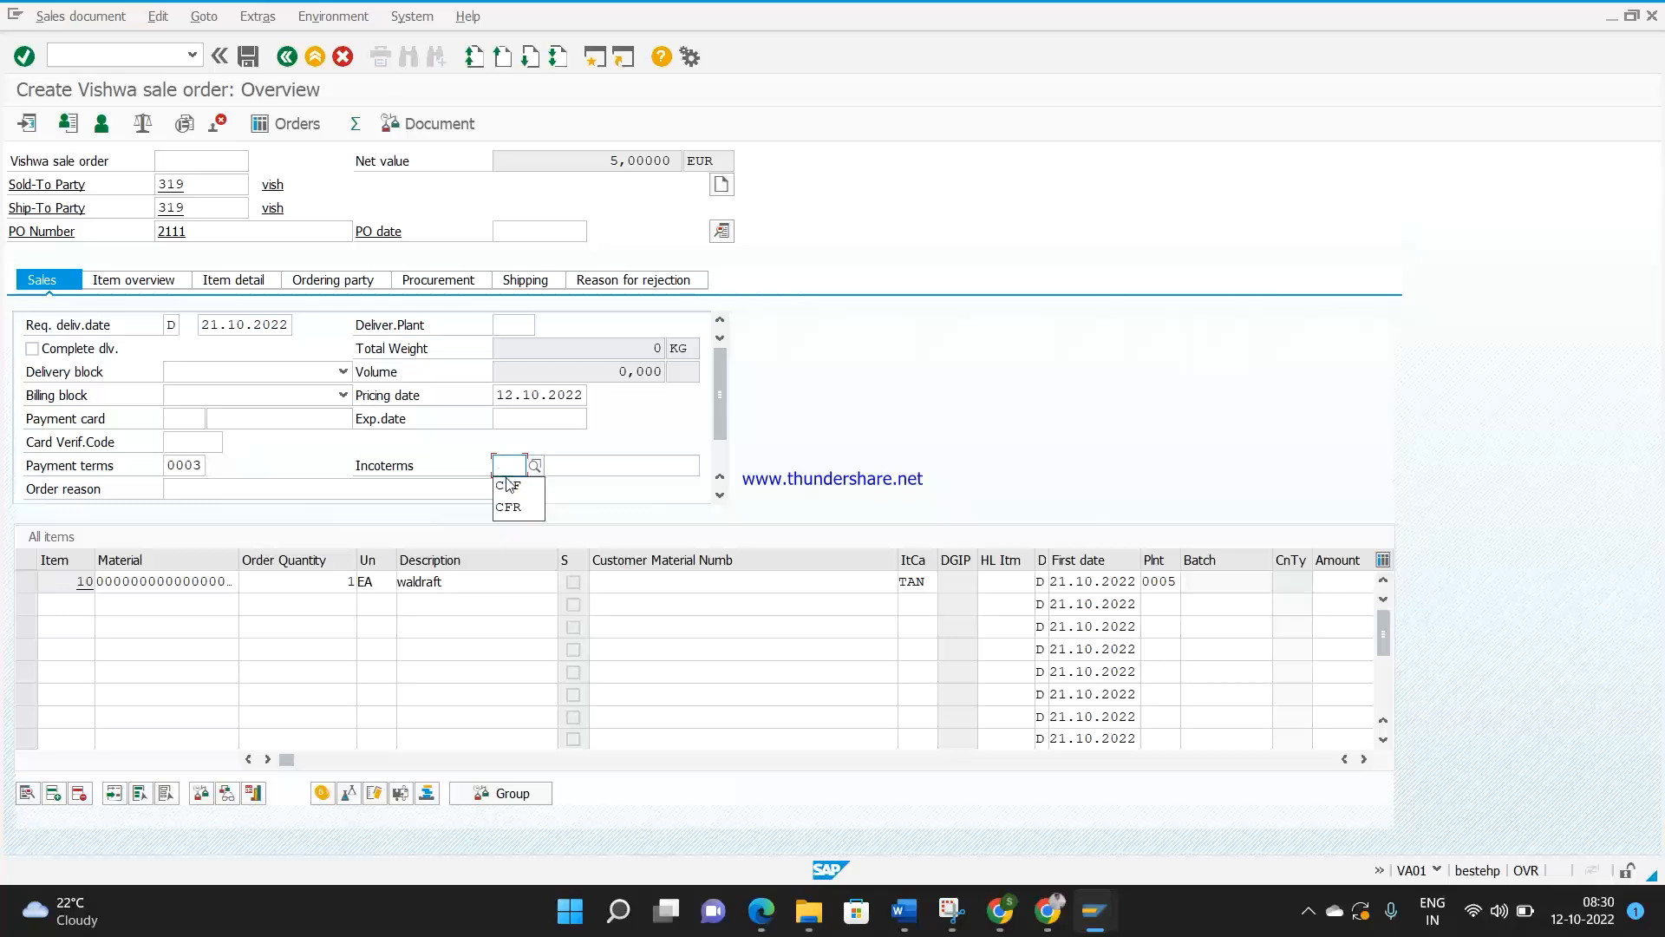
click(517, 478)
text(mm)
key(Return)
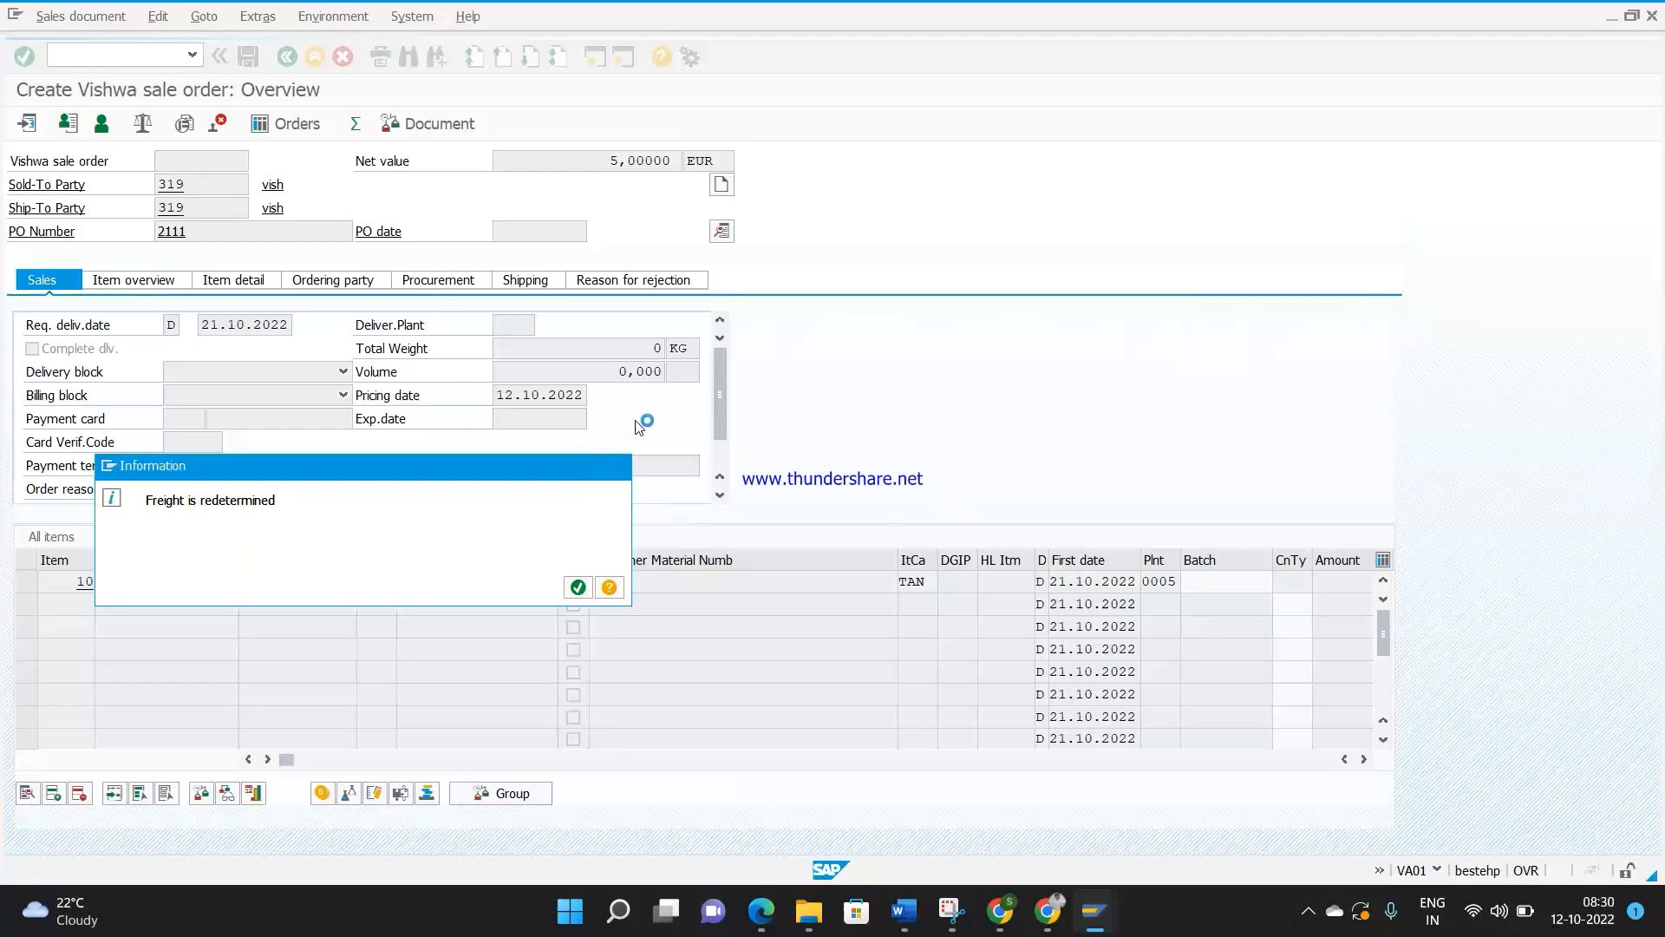
key(Return)
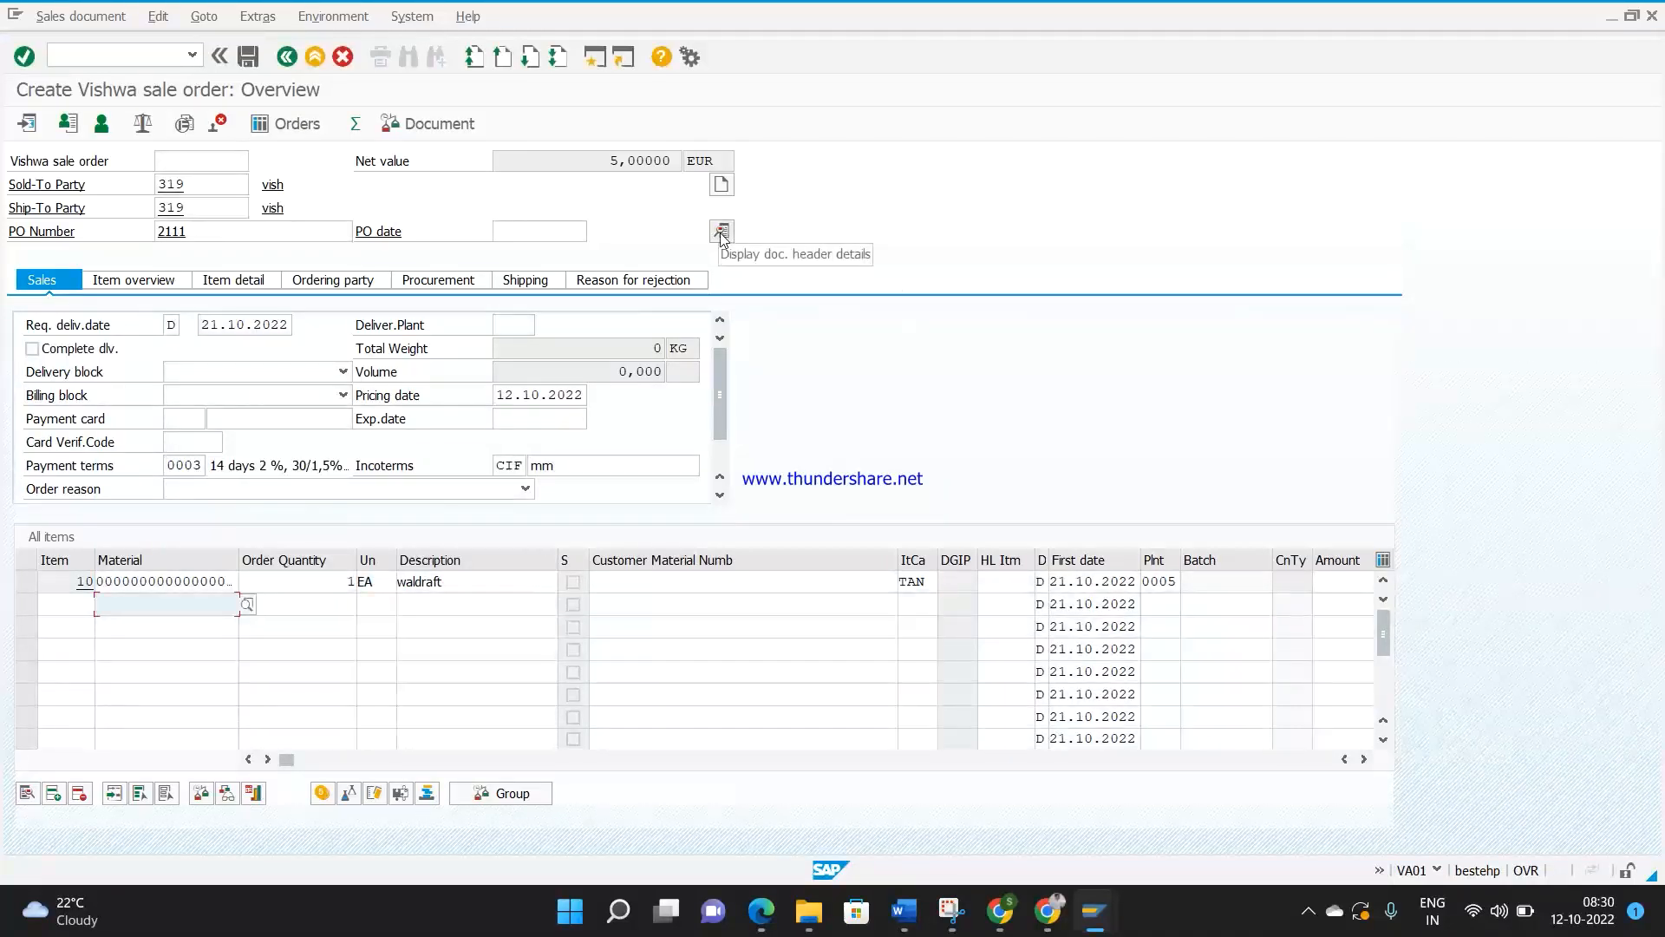
Step: Fill in the sold-to party's telephone number in the header's order data and return to the order overview
click(720, 231)
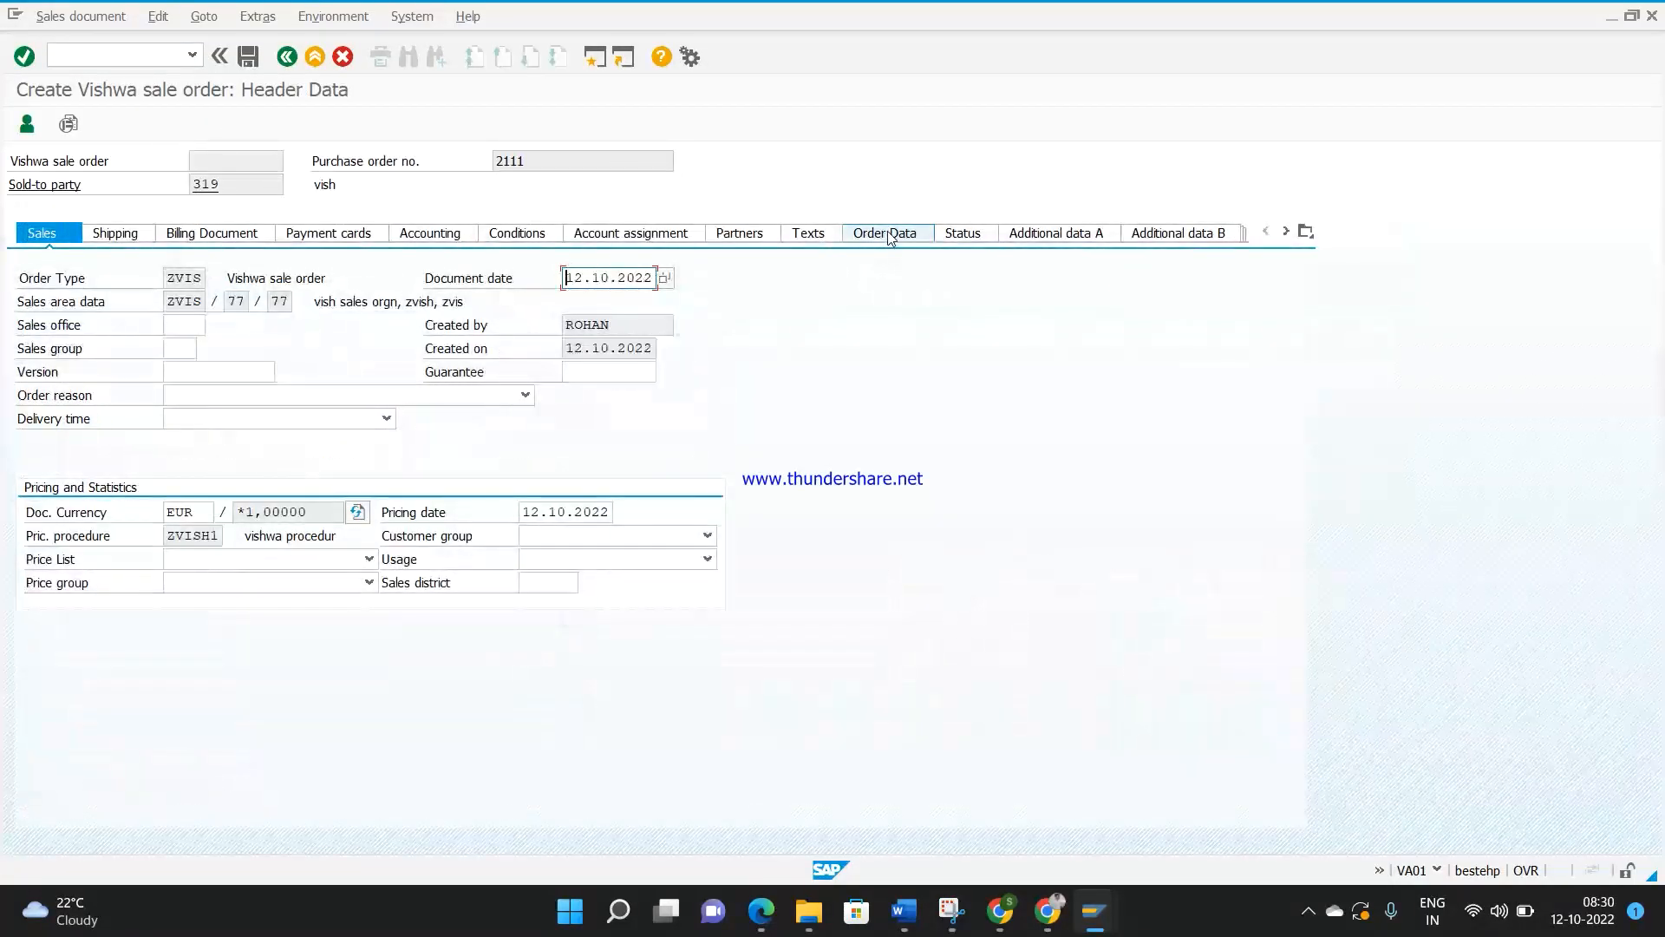
click(887, 233)
click(278, 441)
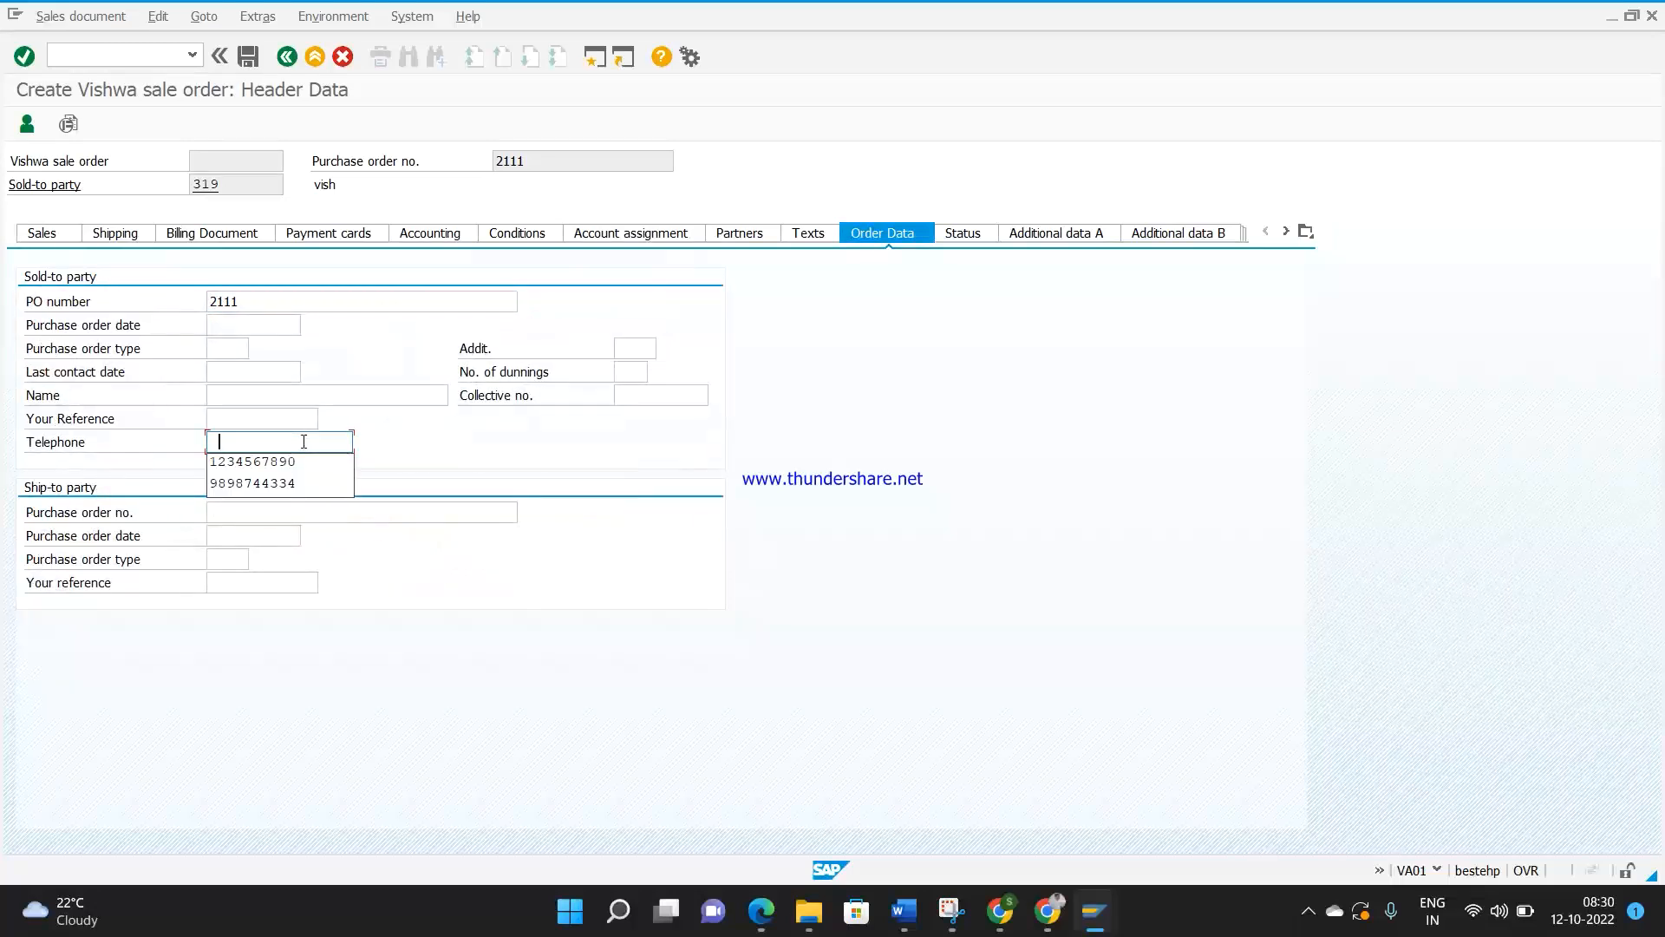
click(299, 462)
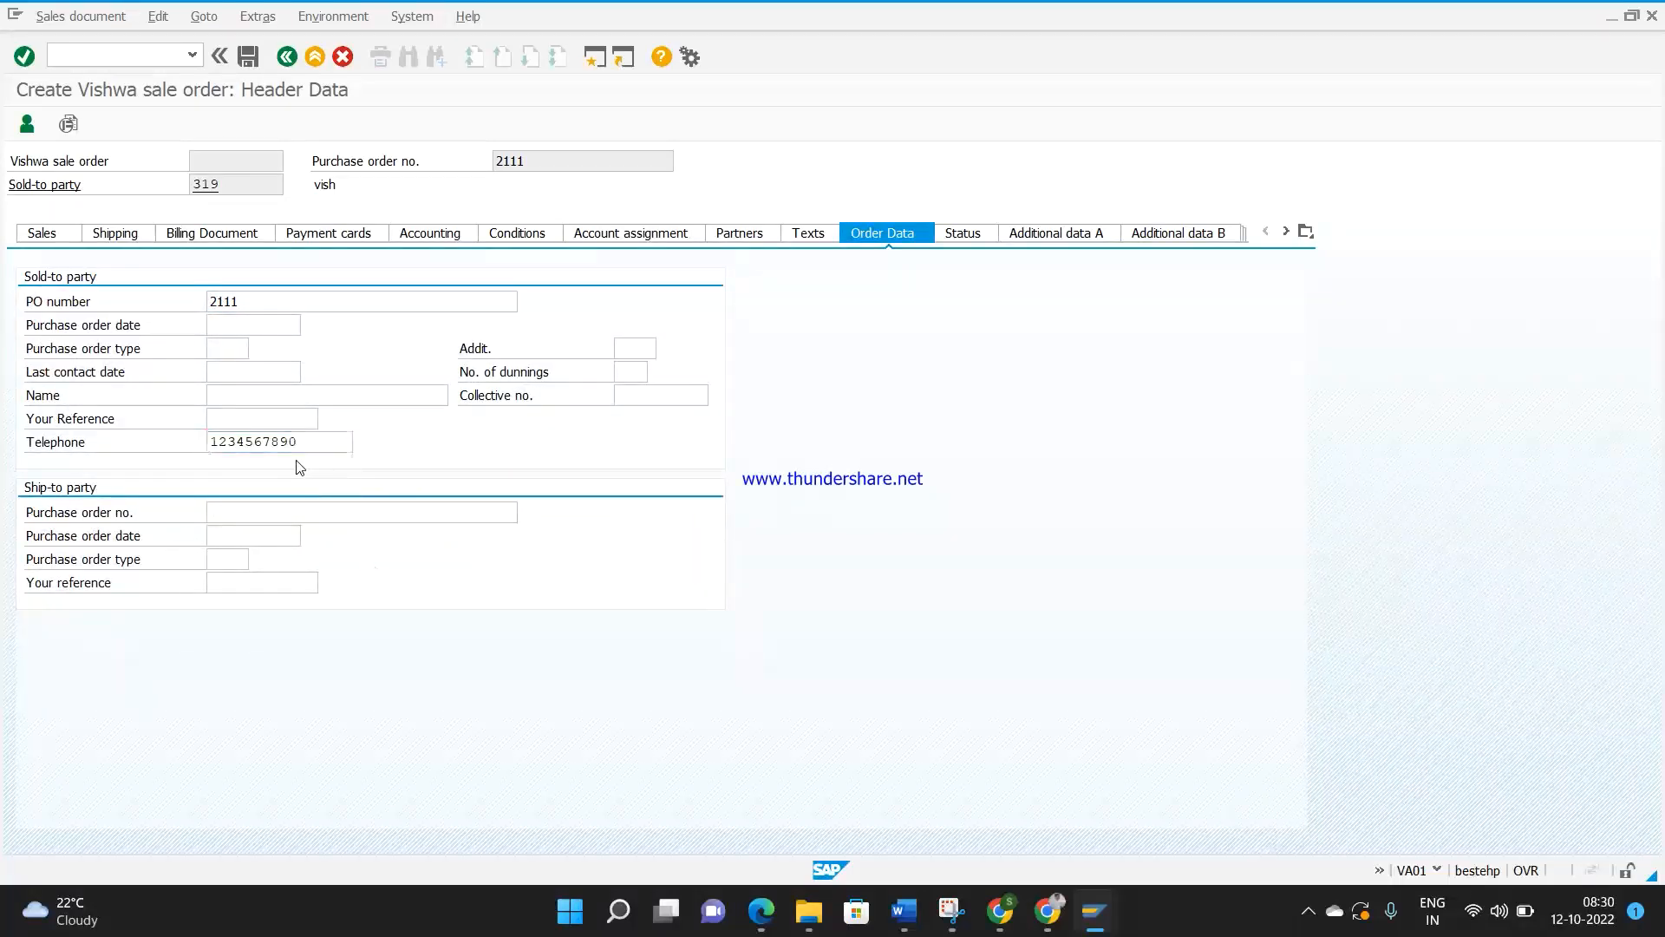
click(287, 57)
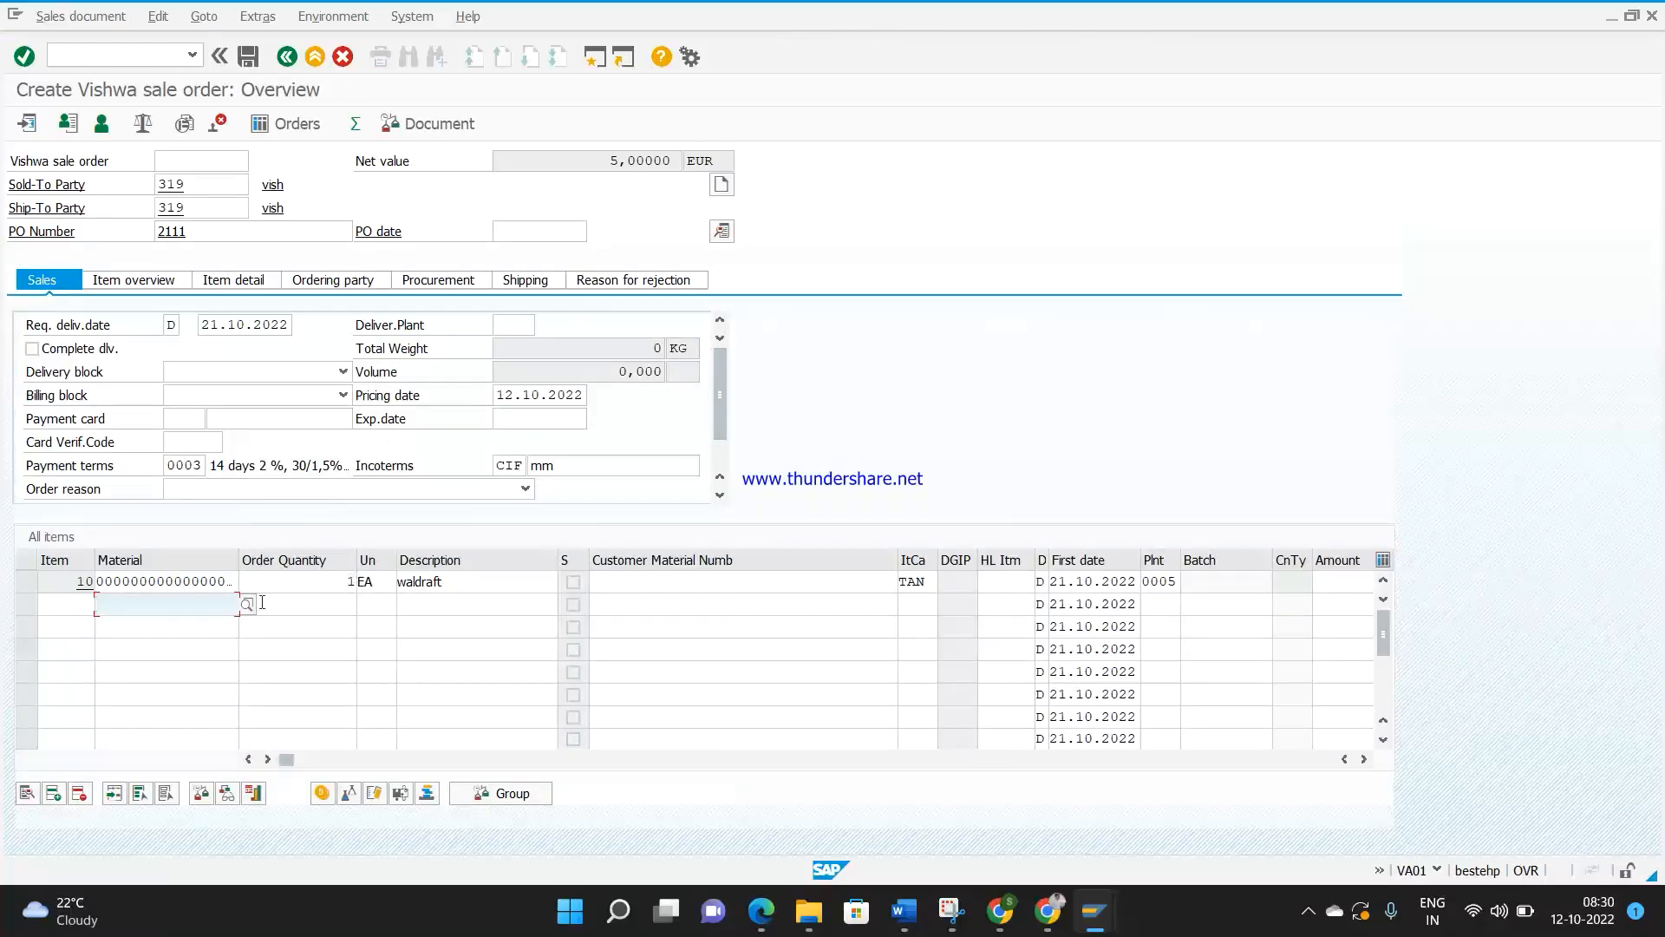
Step: Set item 10's net weight to 1 KG and gross weight to 1 in its shipping data, and save the order
double_click(227, 581)
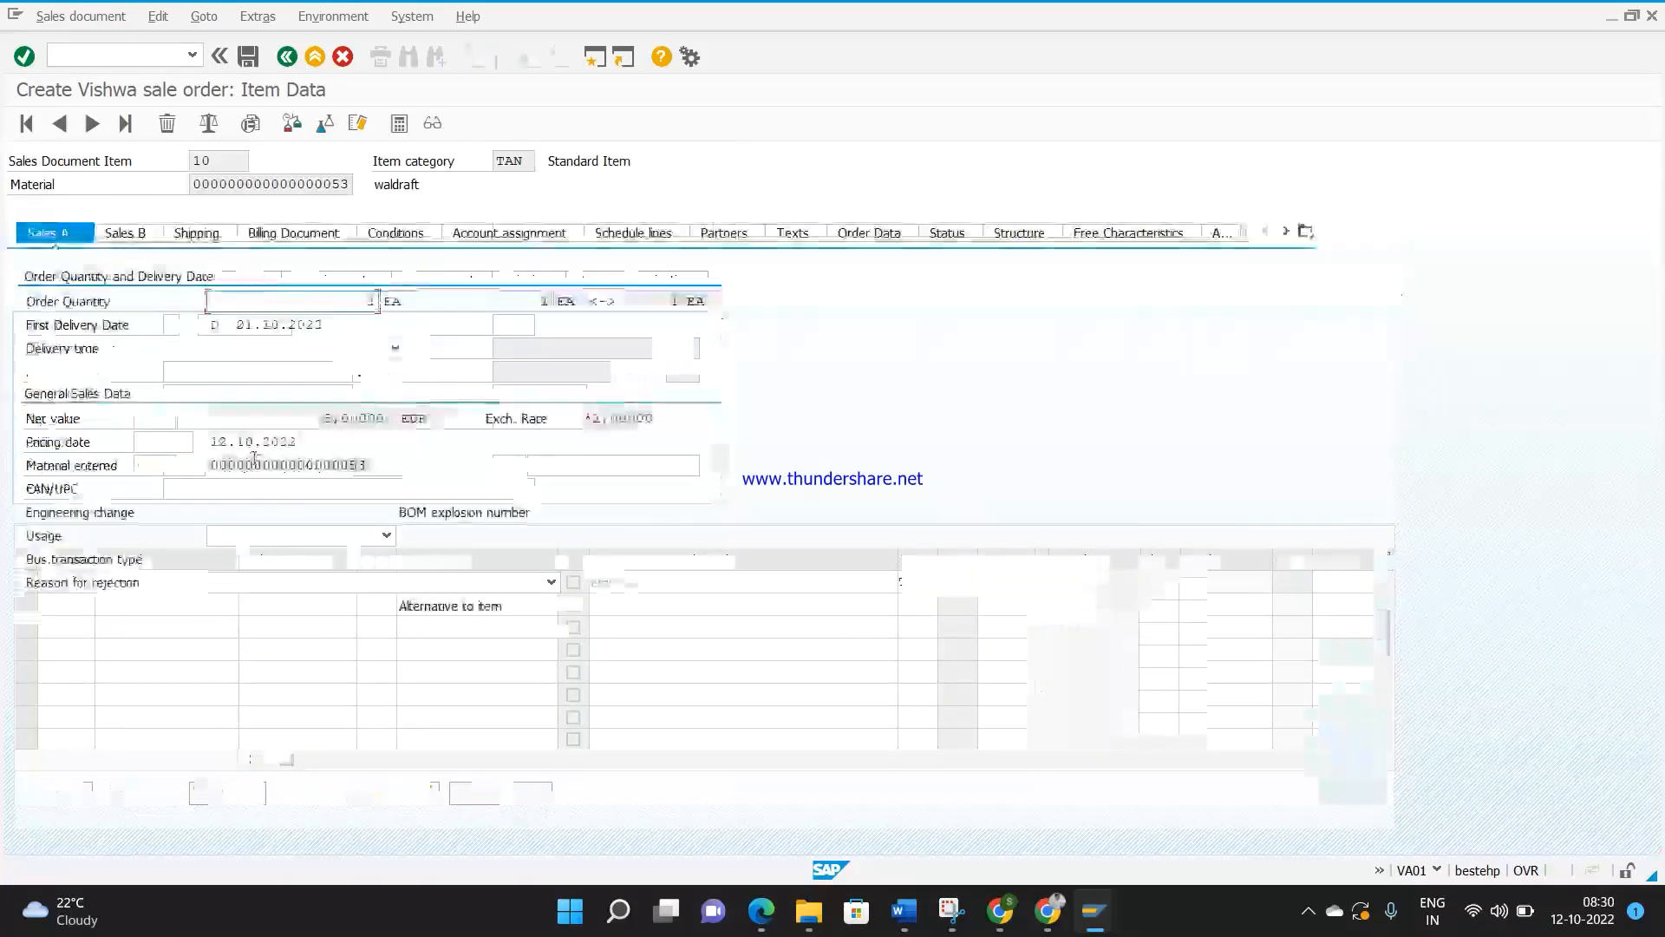
click(228, 236)
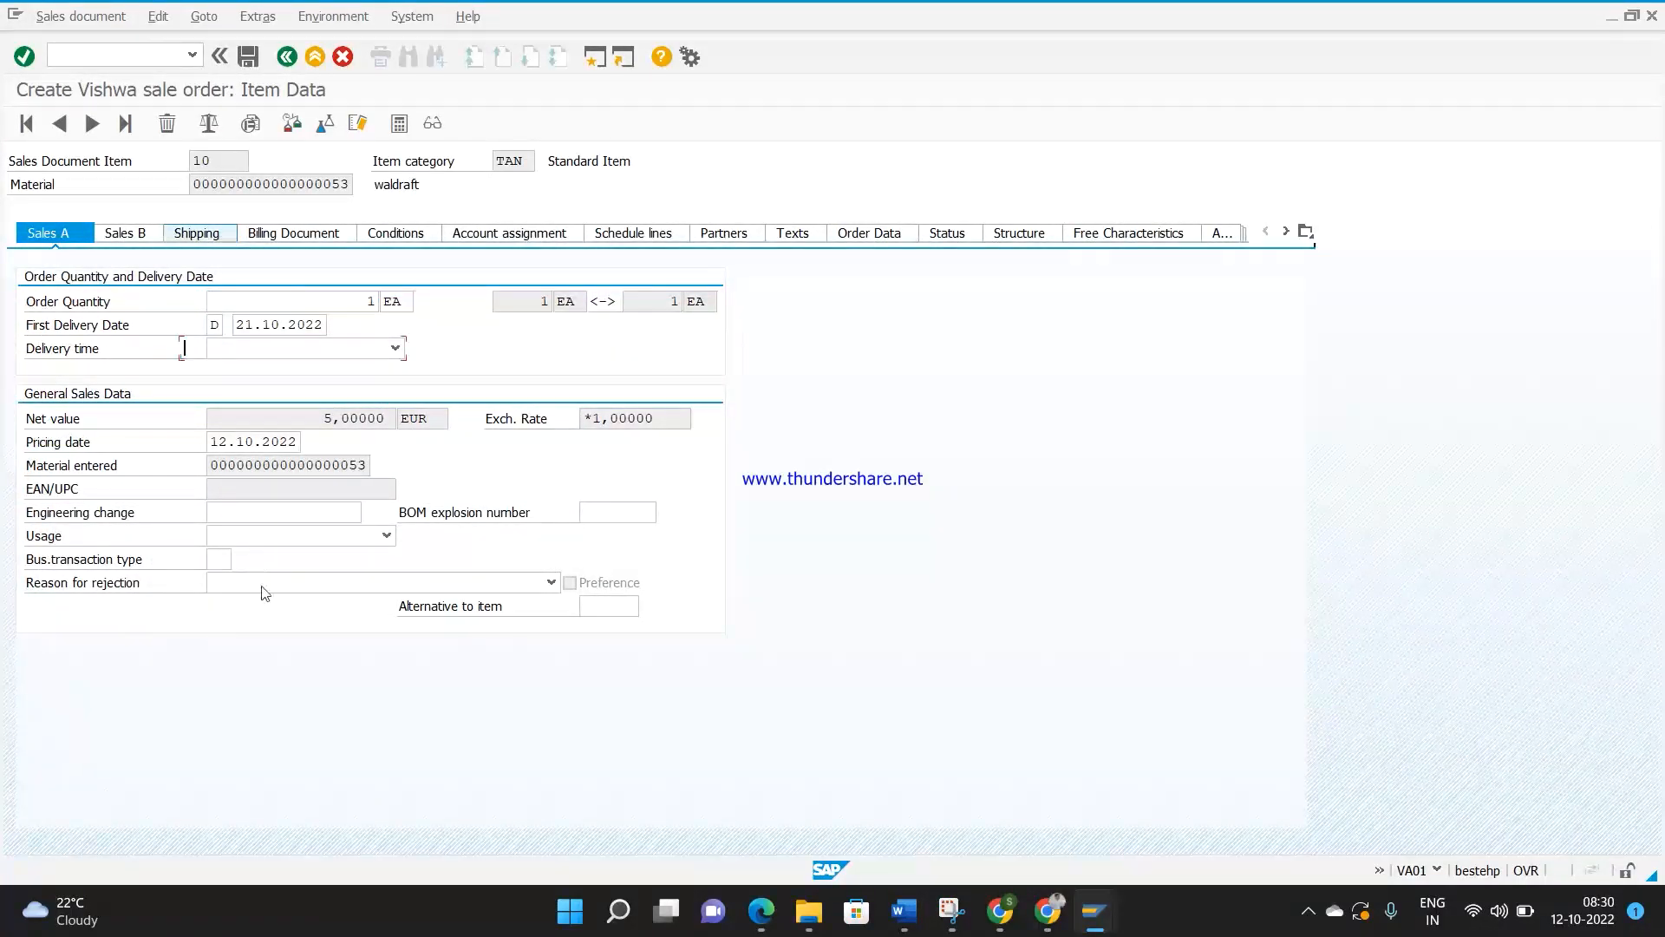
click(295, 605)
text(1)
key(Tab)
text(1)
key(Return)
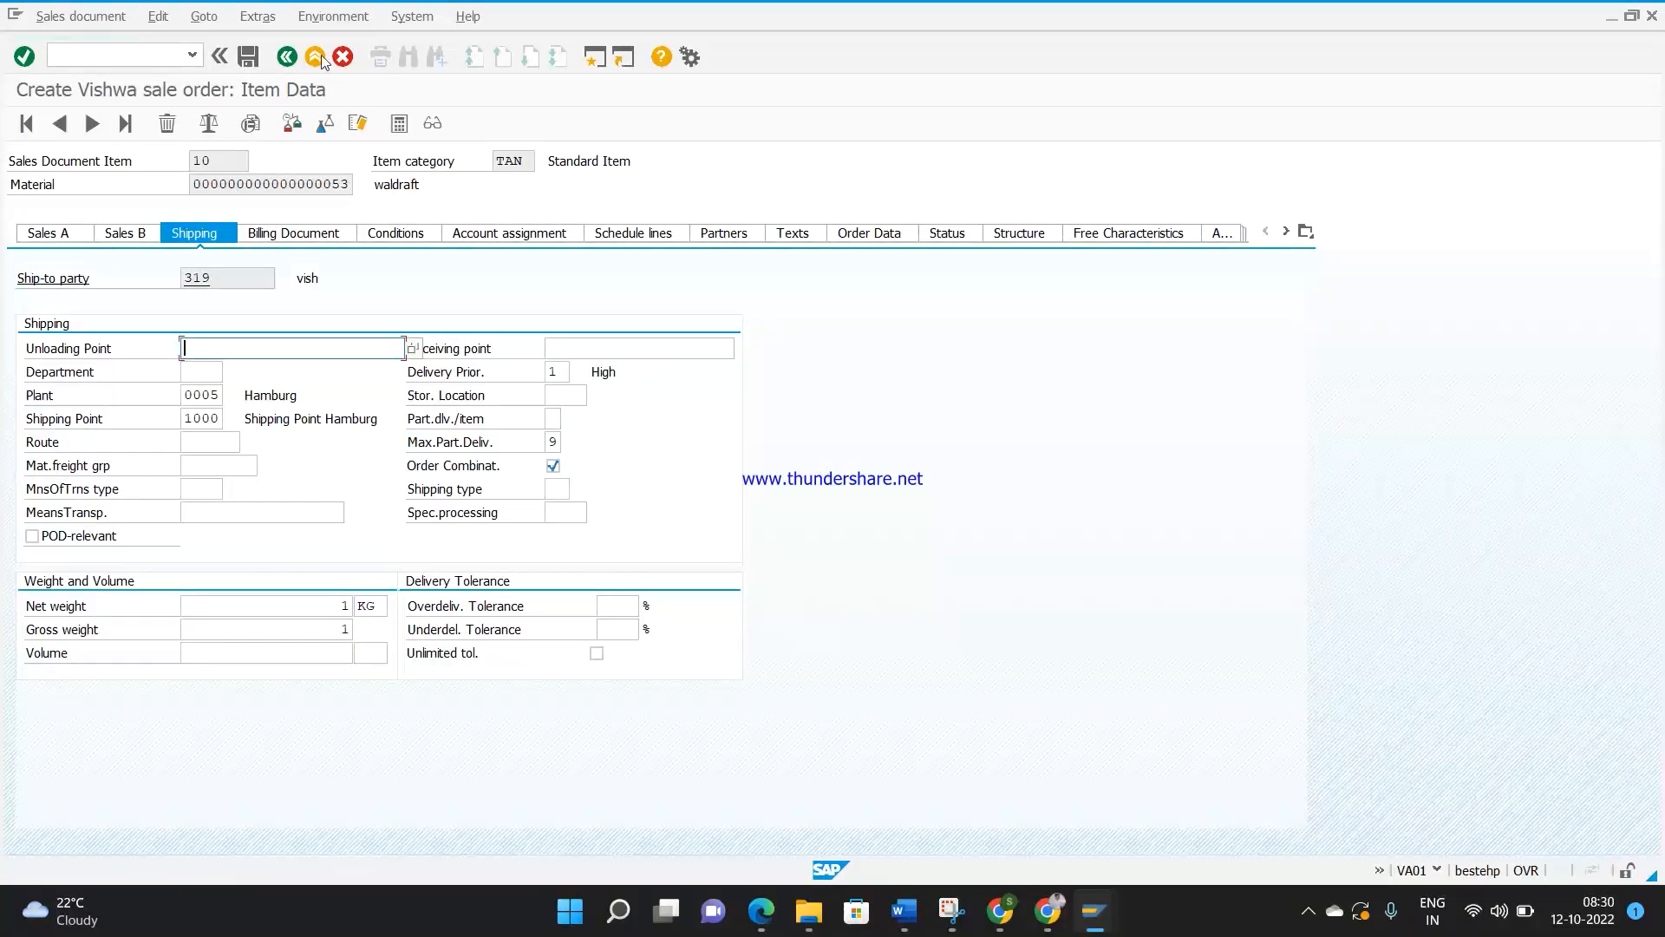
click(248, 56)
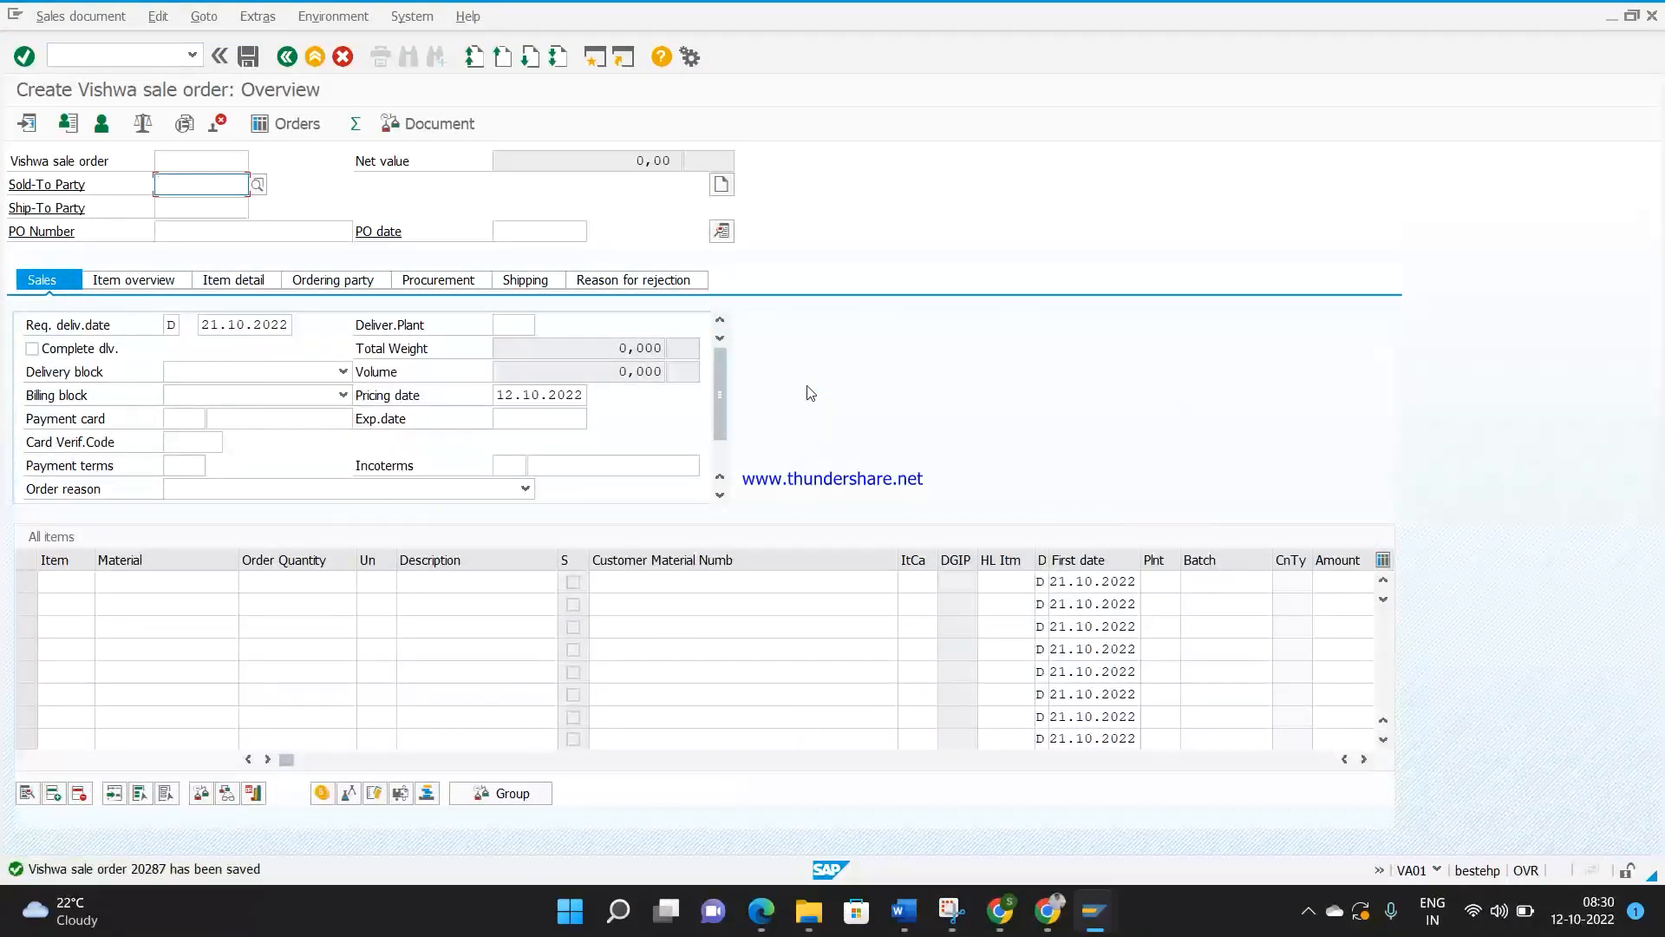
Step: Open the newly saved Vishwa sale order for changing with transaction VA02 and display its header output
click(153, 58)
text(/nva02)
key(Return)
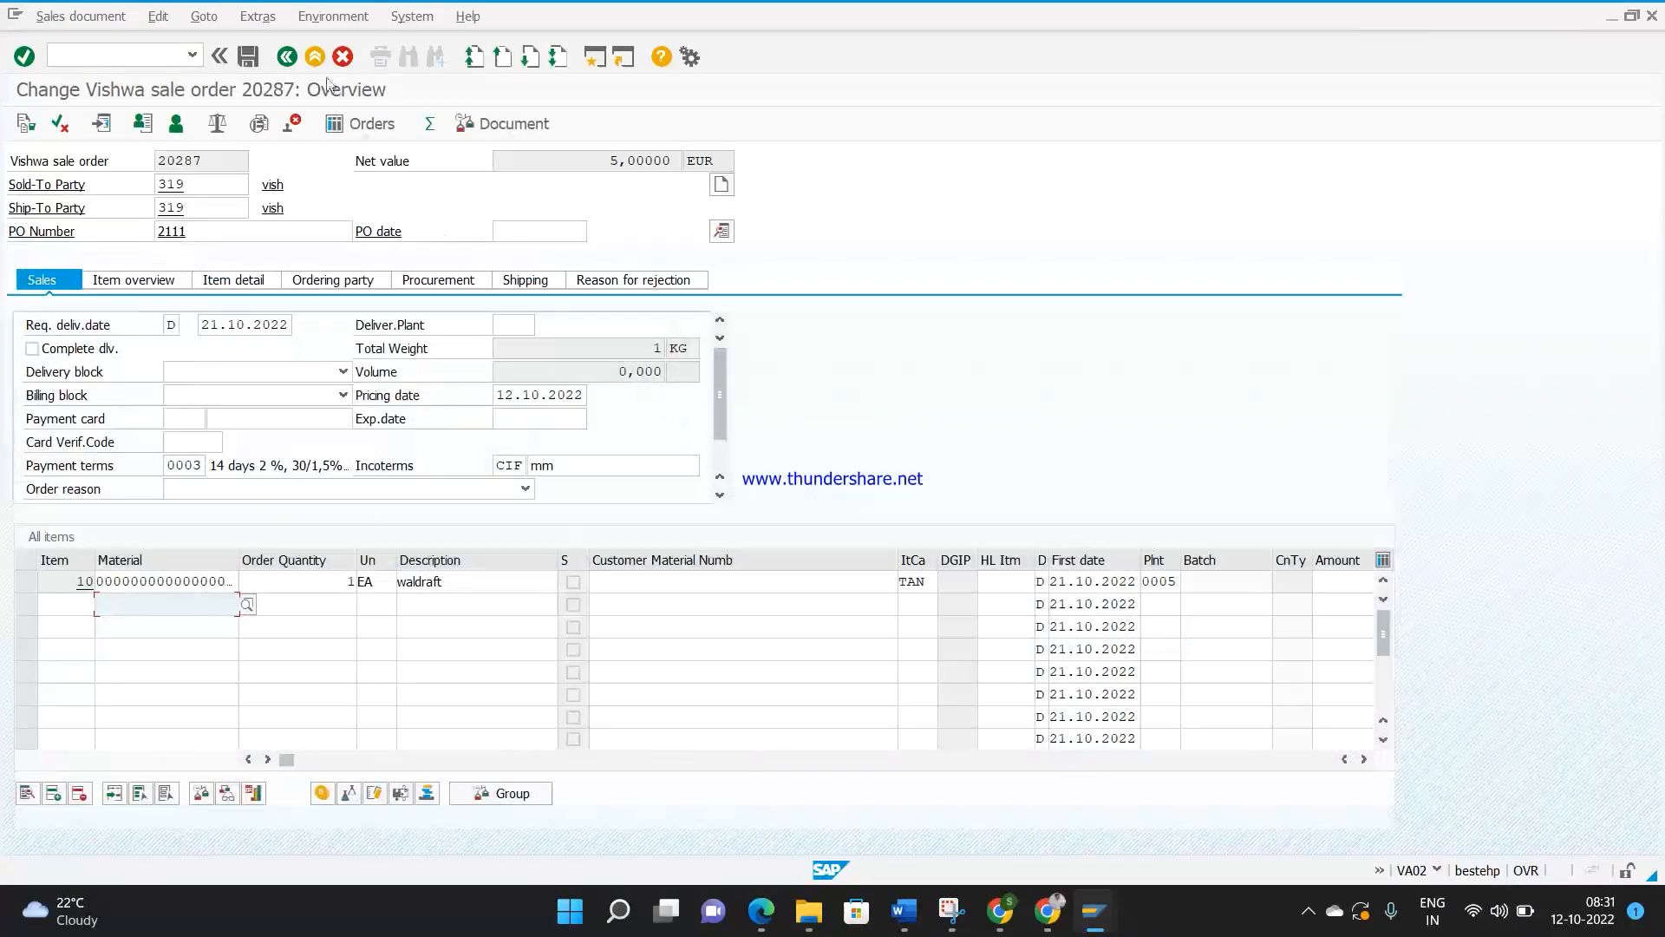
click(258, 17)
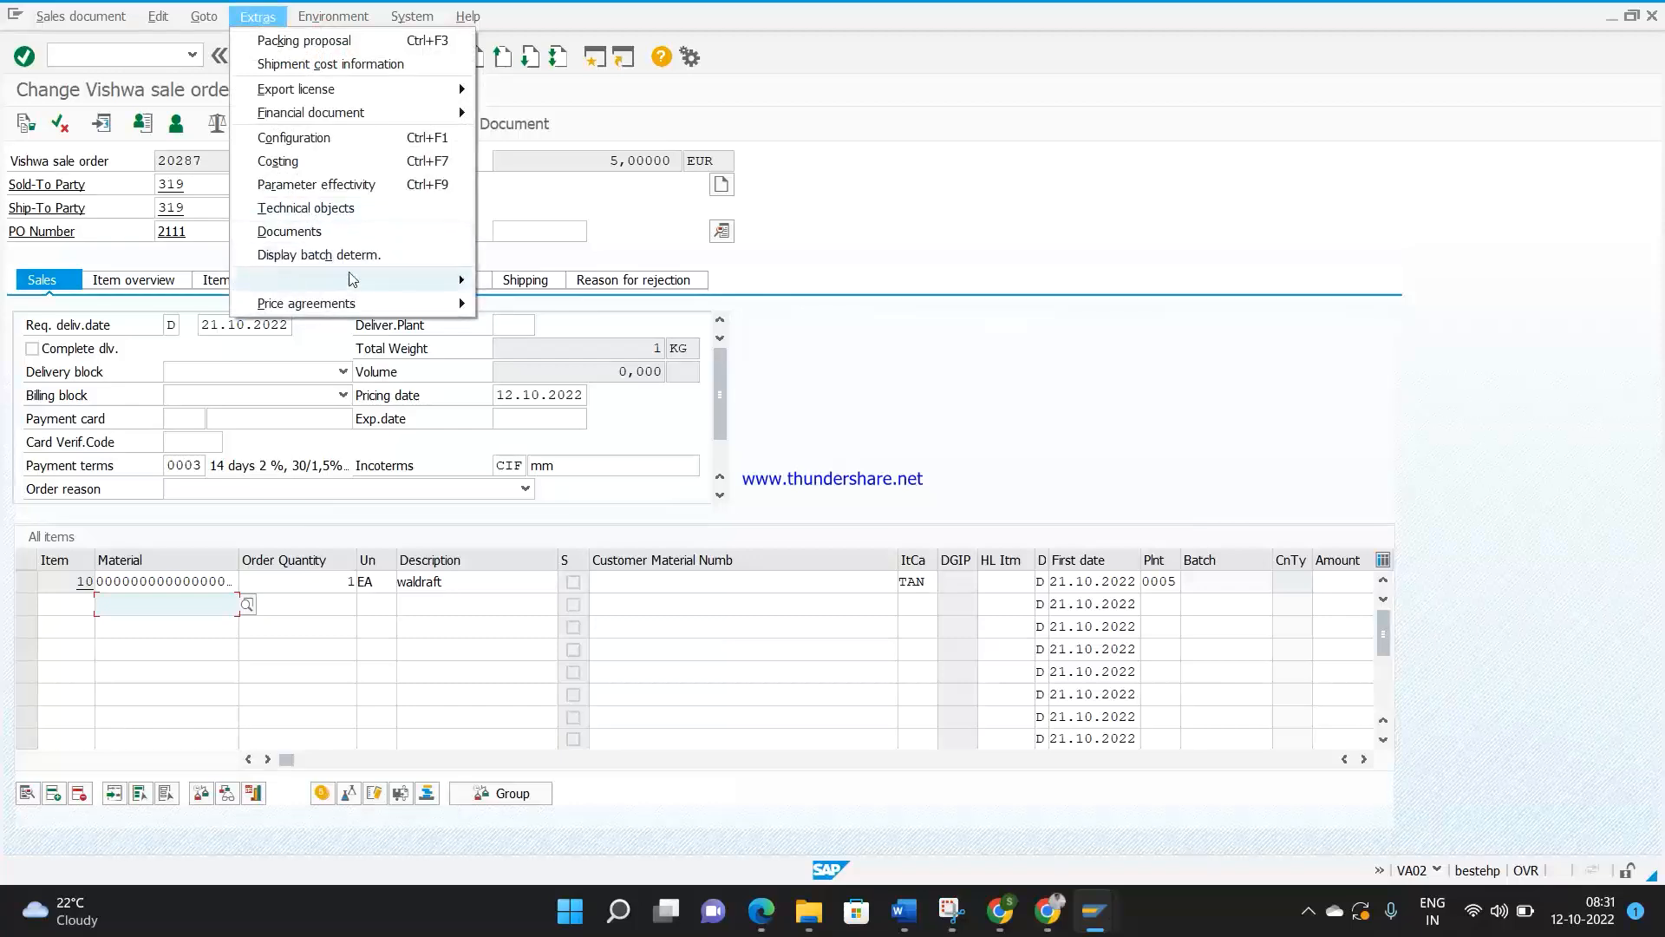
mouse_move(353, 279)
mouse_move(490, 281)
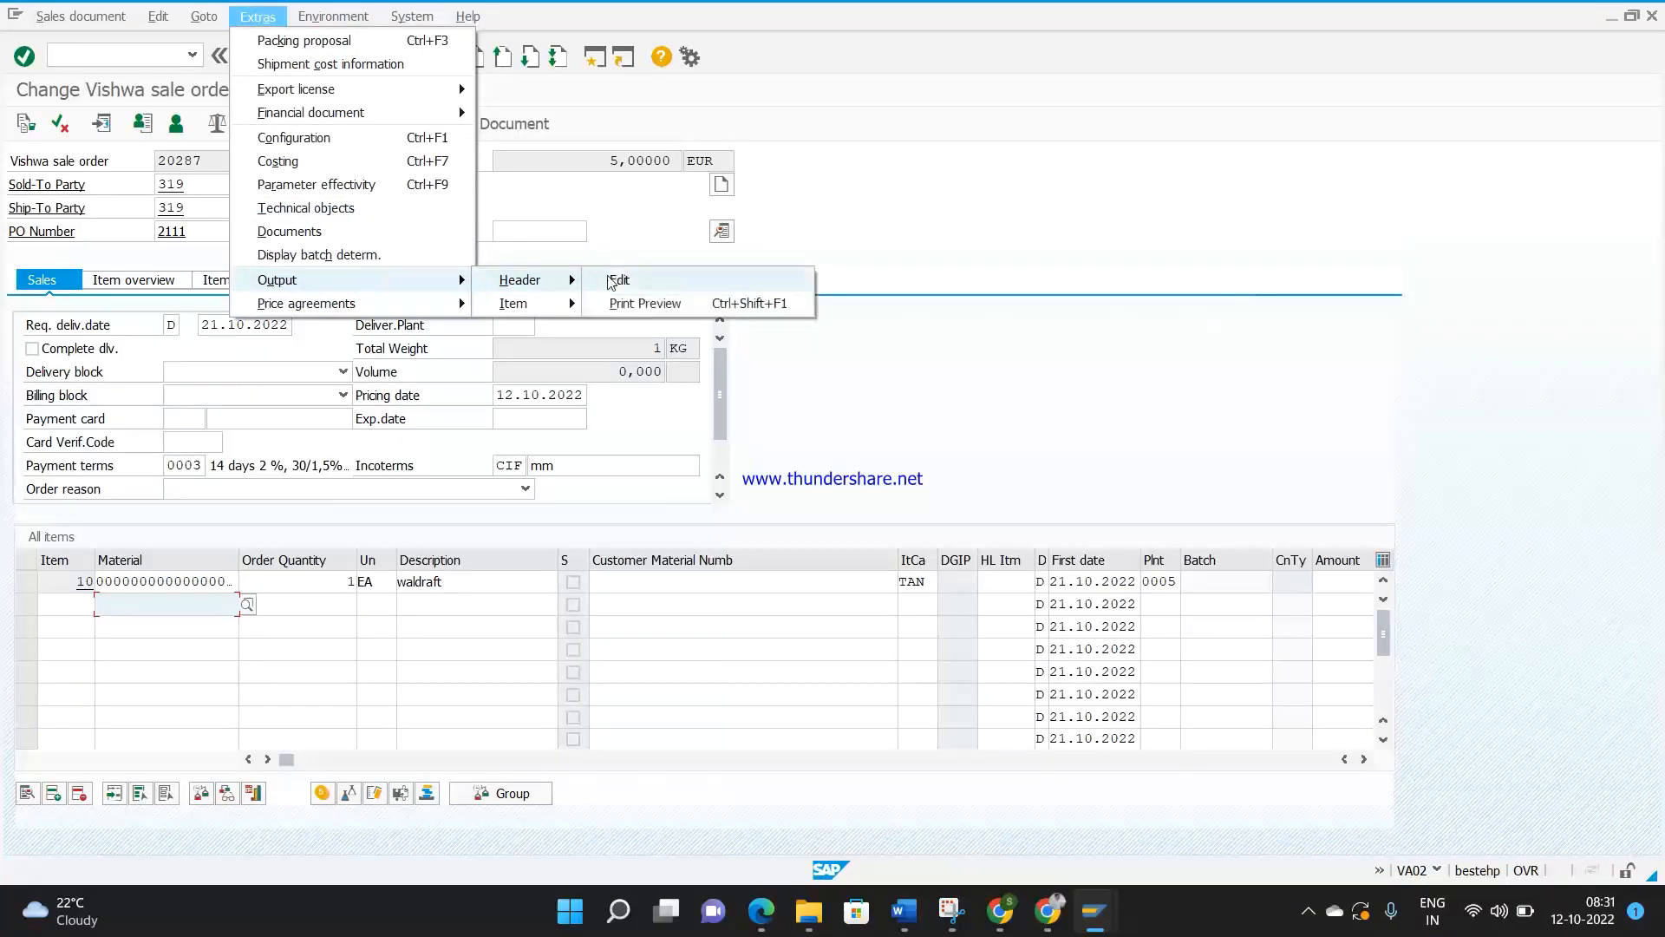
click(607, 280)
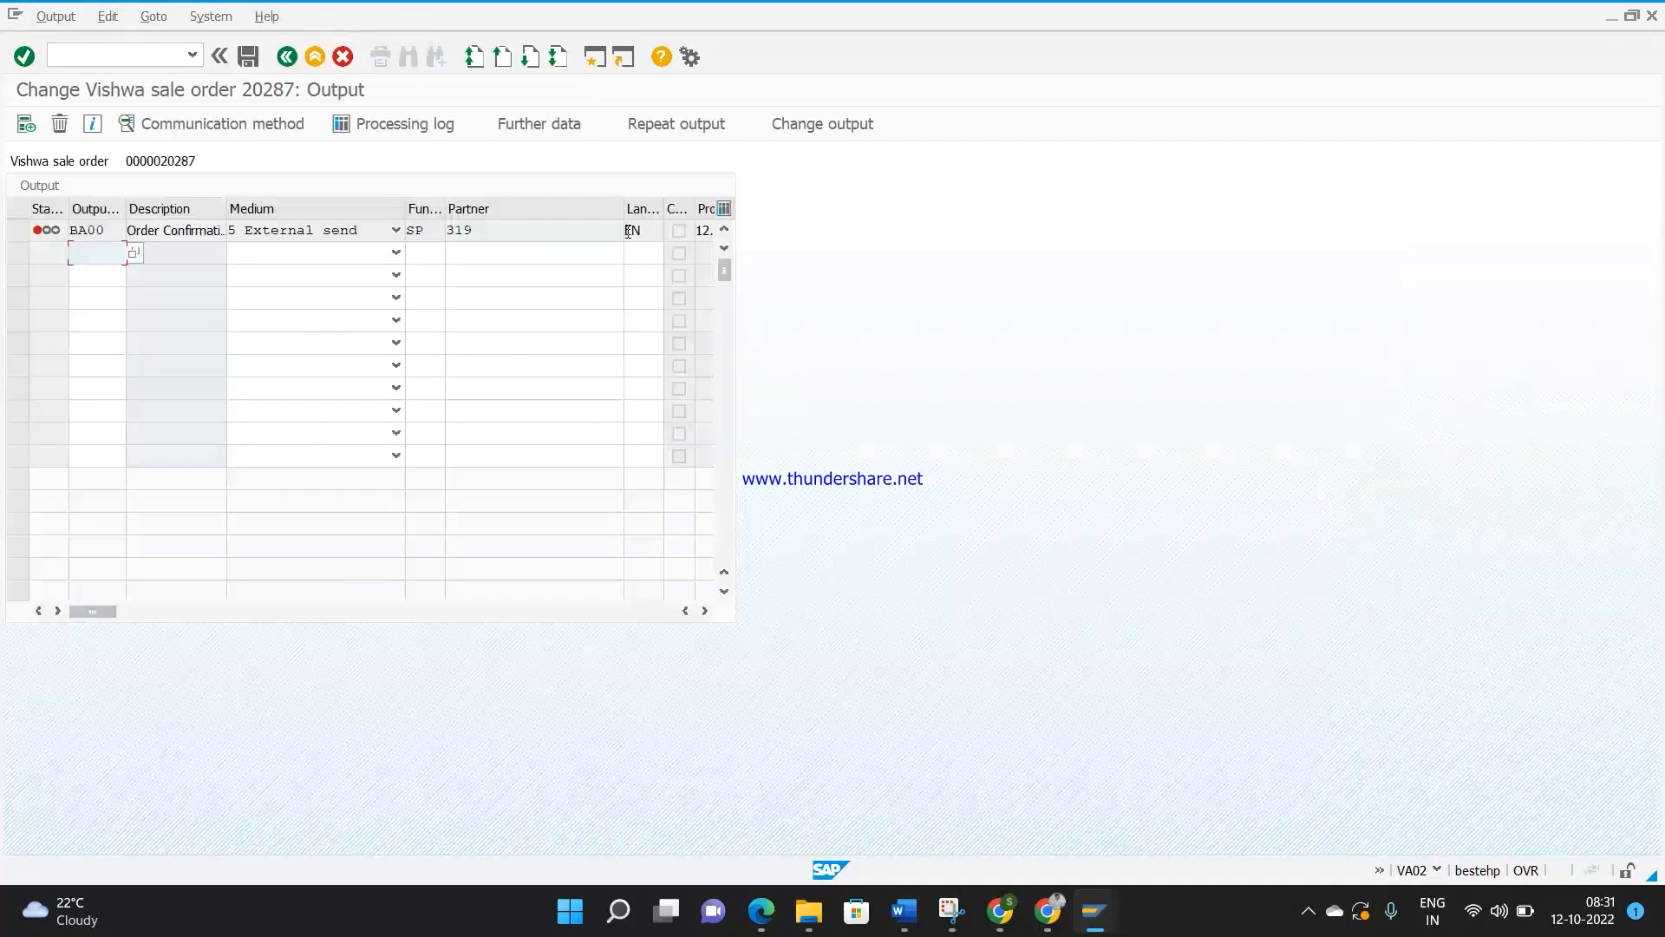
Step: Run the output determination analysis for the order and examine the details of the first YA00 entry
click(153, 17)
click(177, 41)
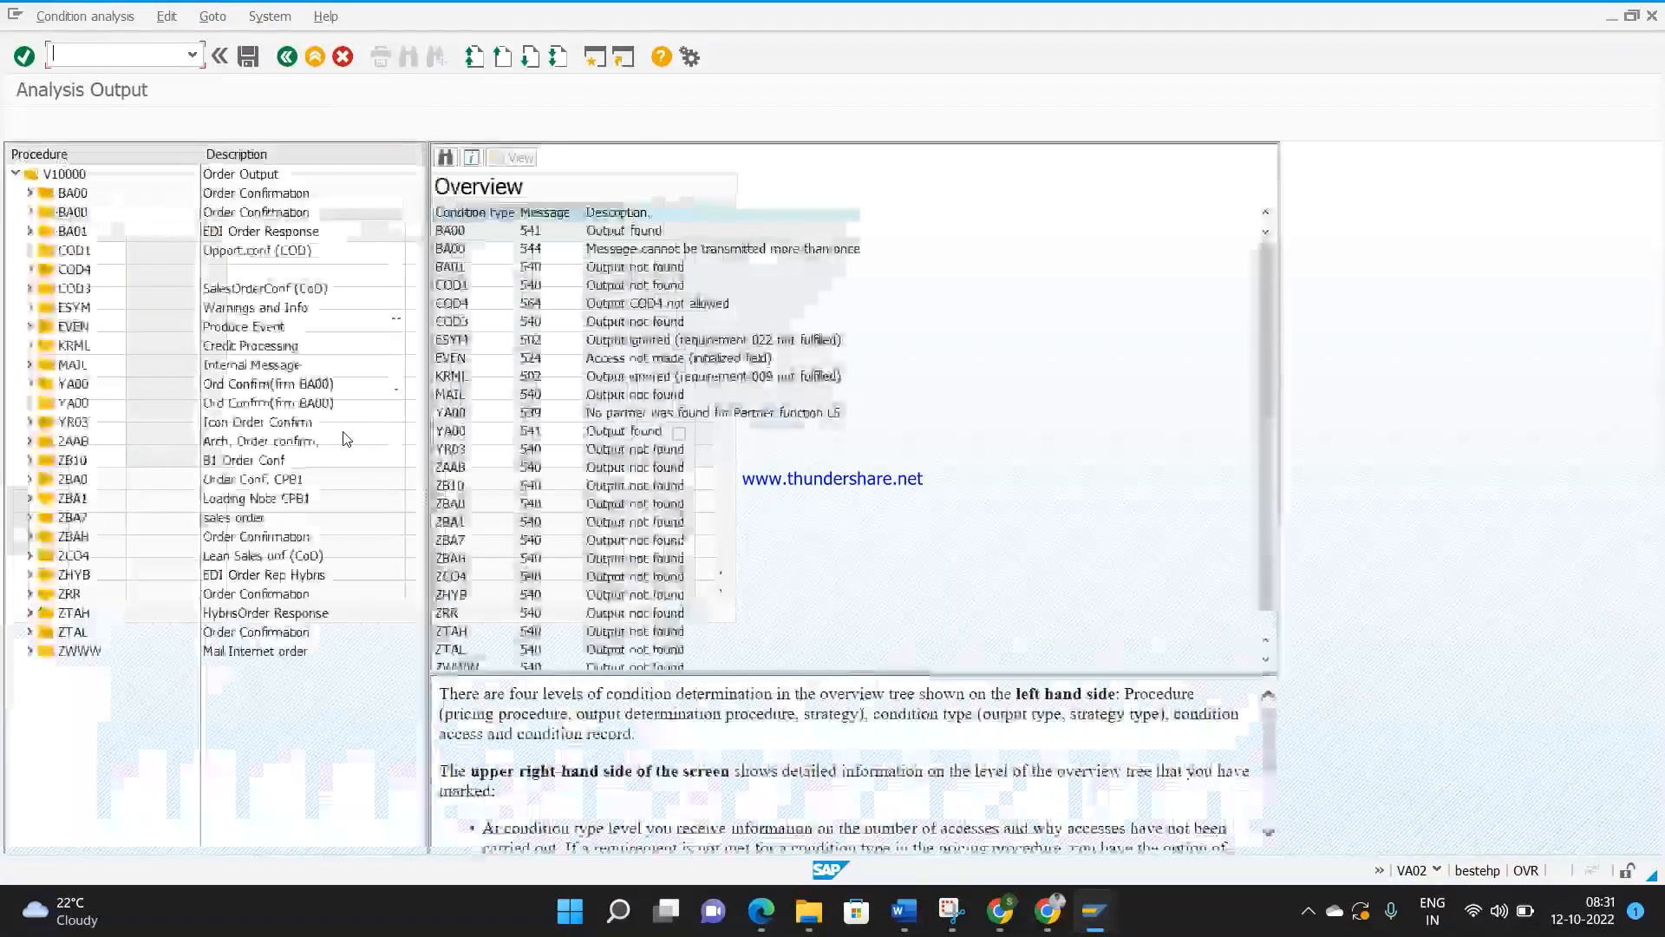
double_click(69, 385)
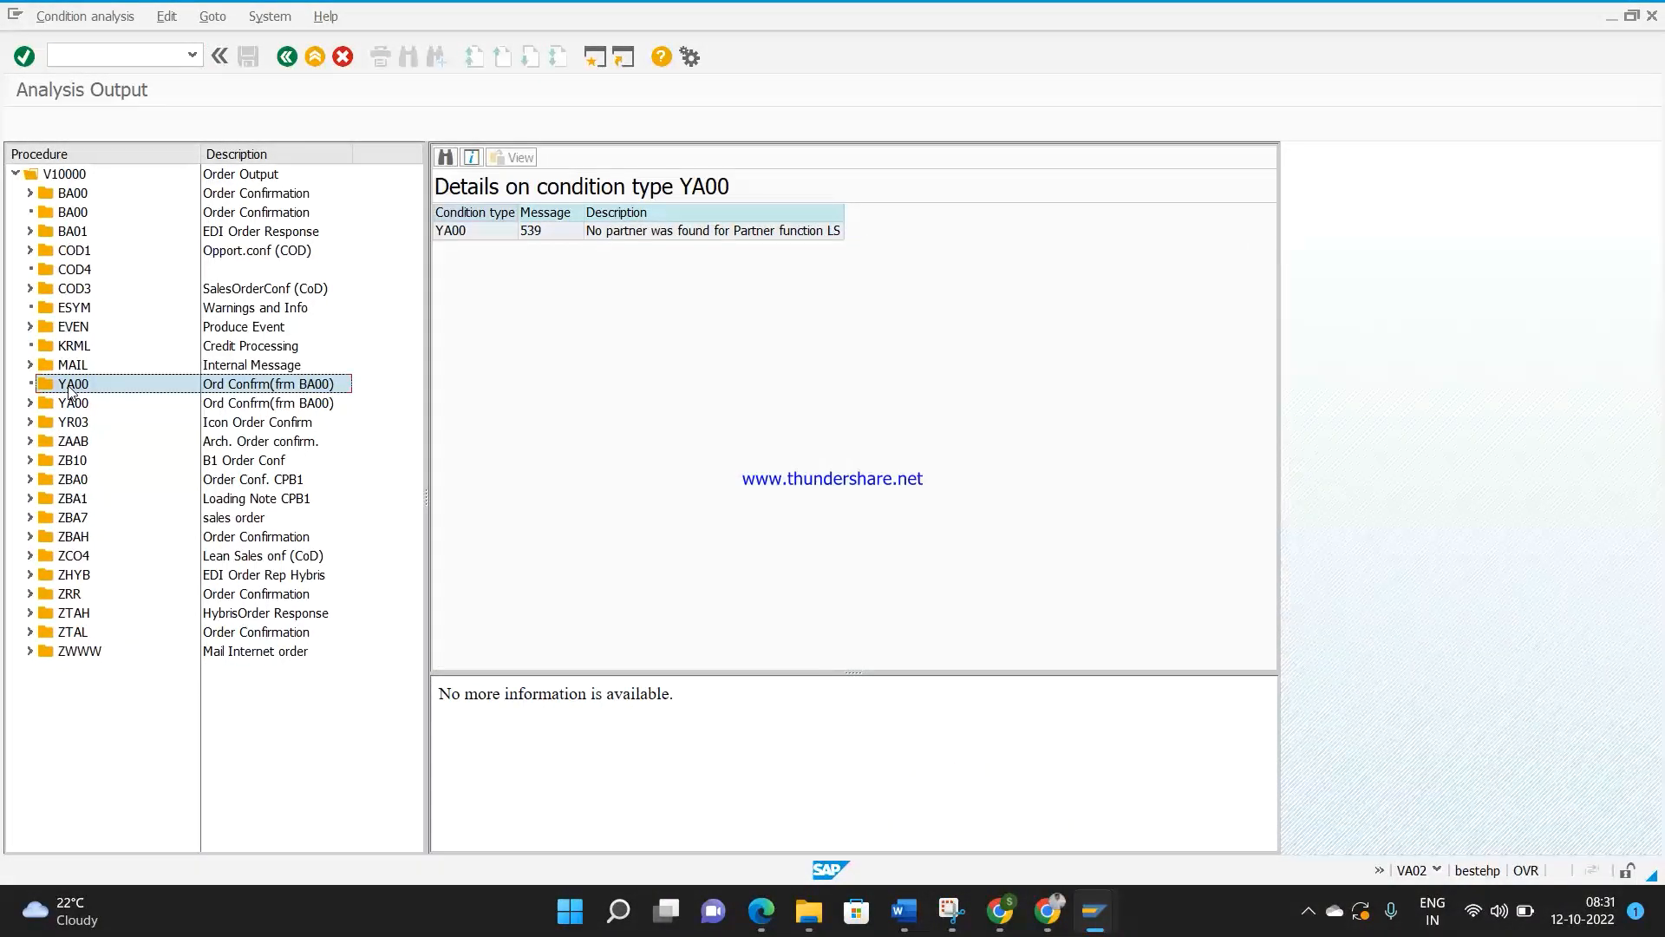
click(634, 544)
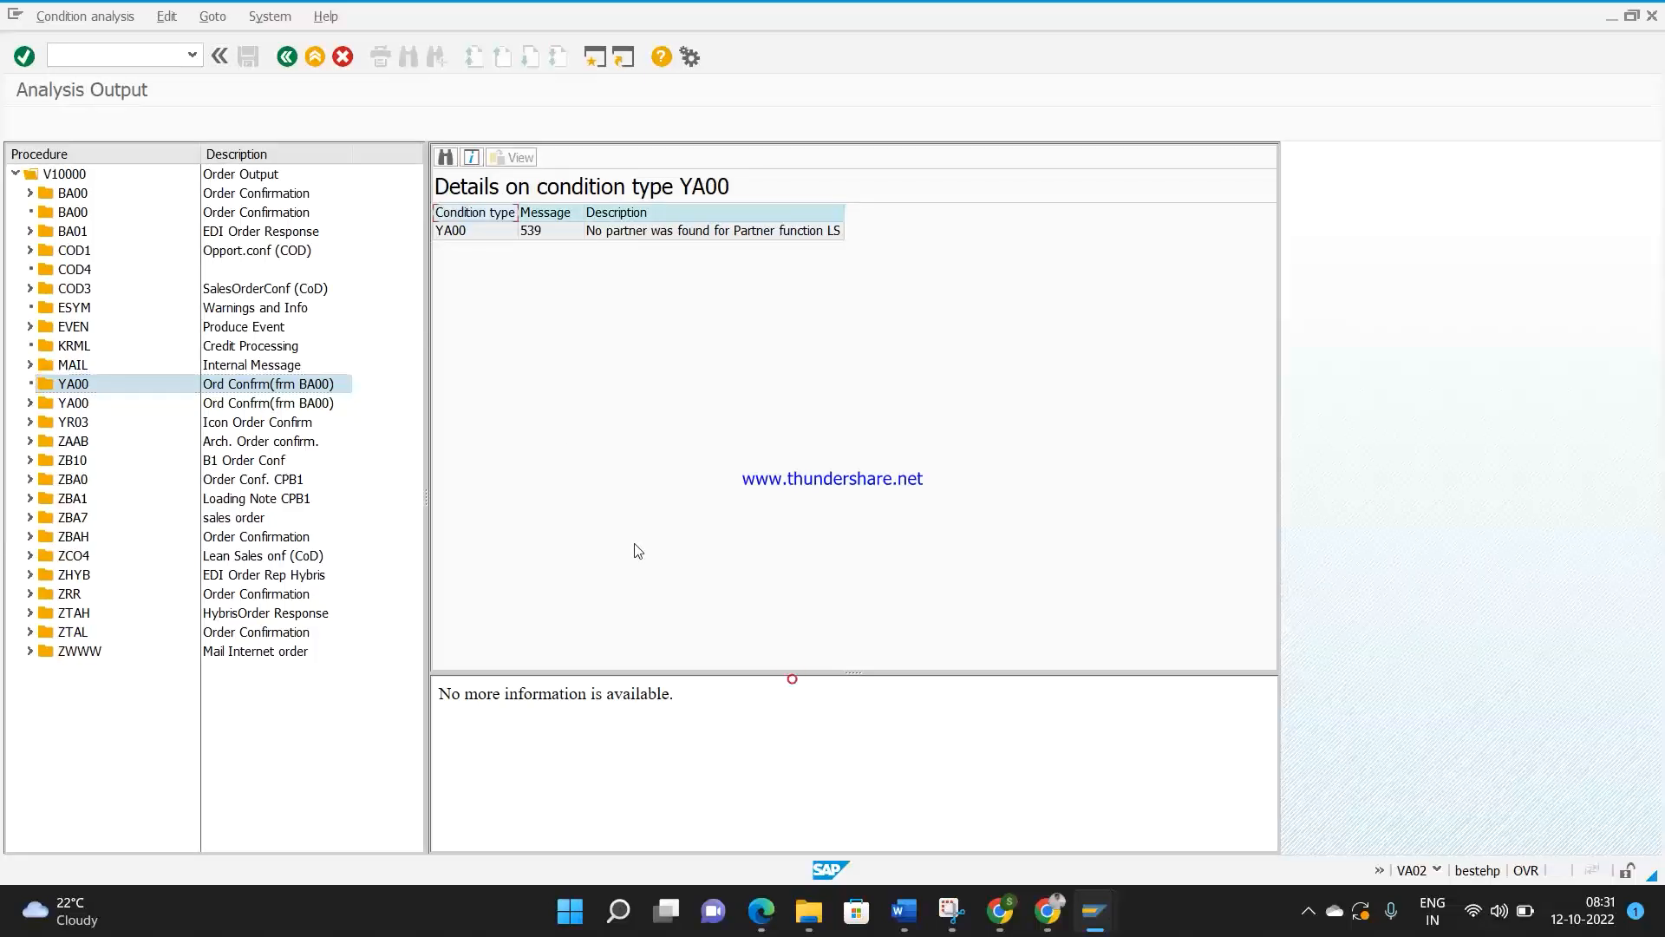
Step: Switch to the condition records session and open the YA00 records for sales document type ZVIS for changing with VV12
mouse_move(1100, 921)
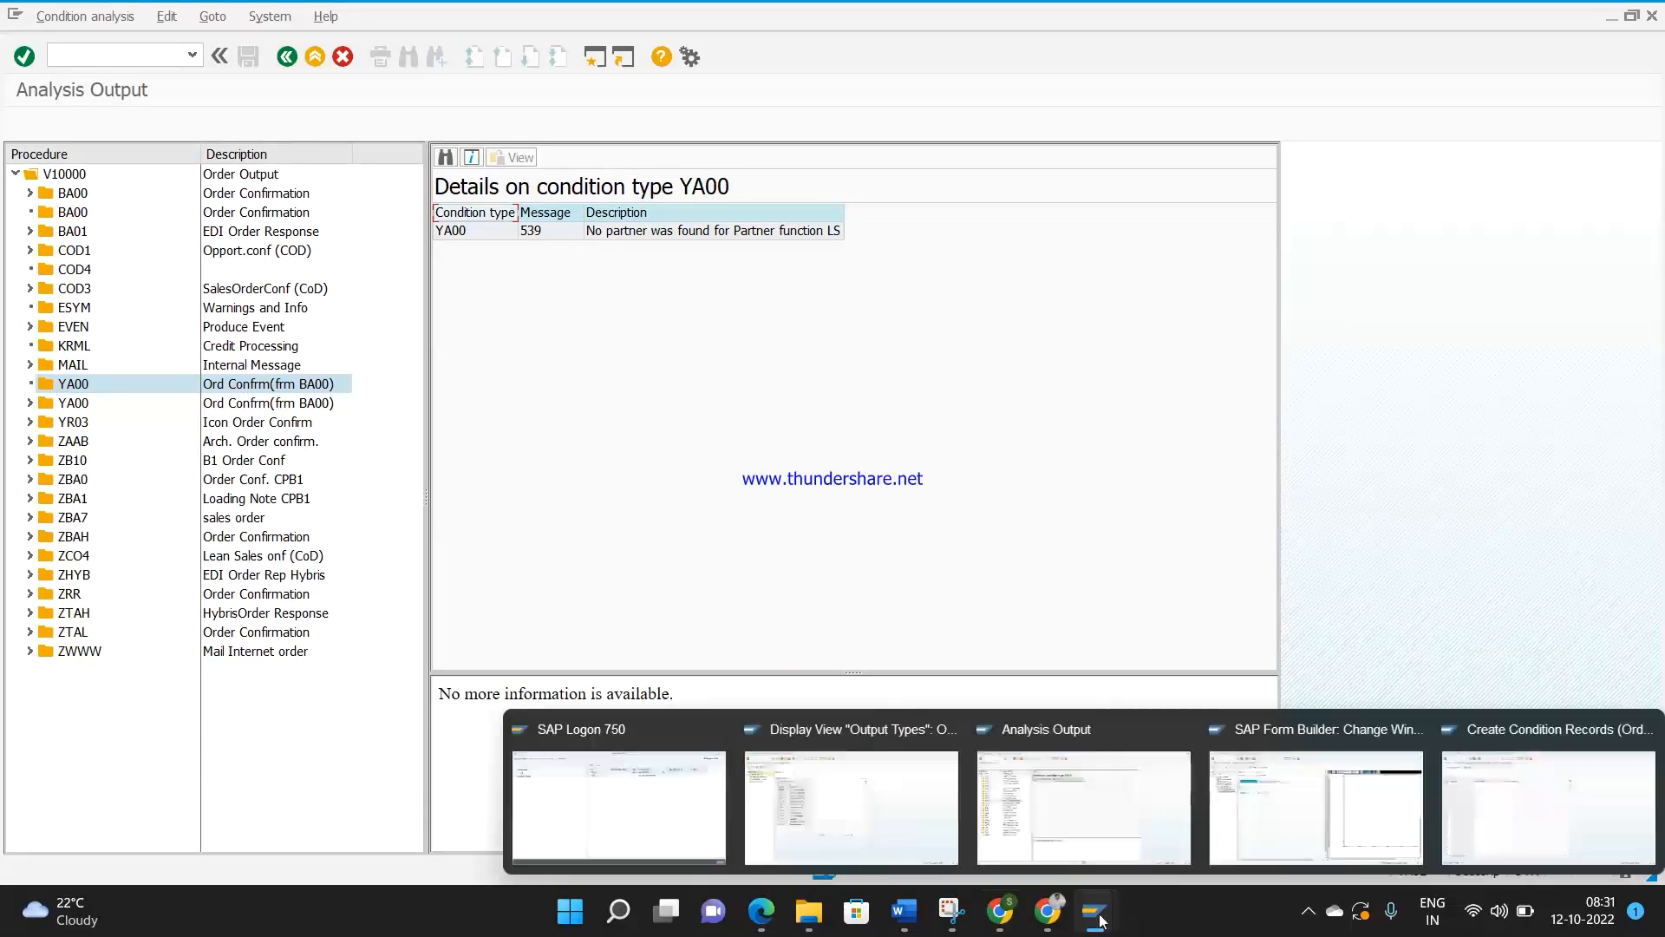
click(1522, 808)
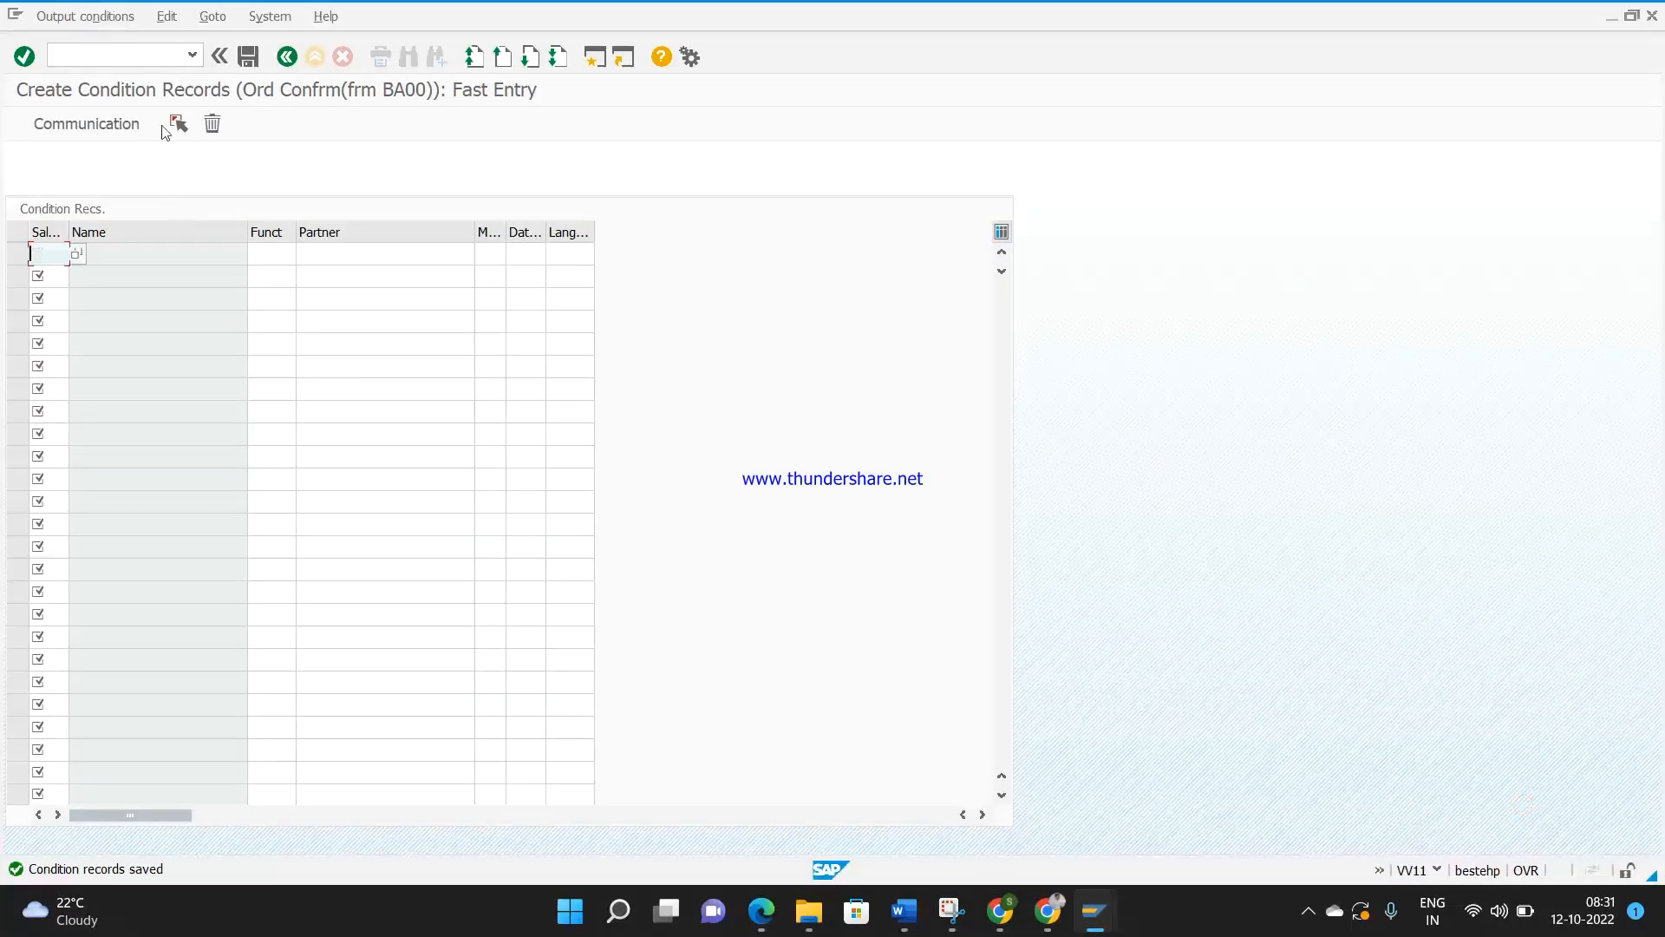
click(139, 54)
text(/nvv11)
key(Return)
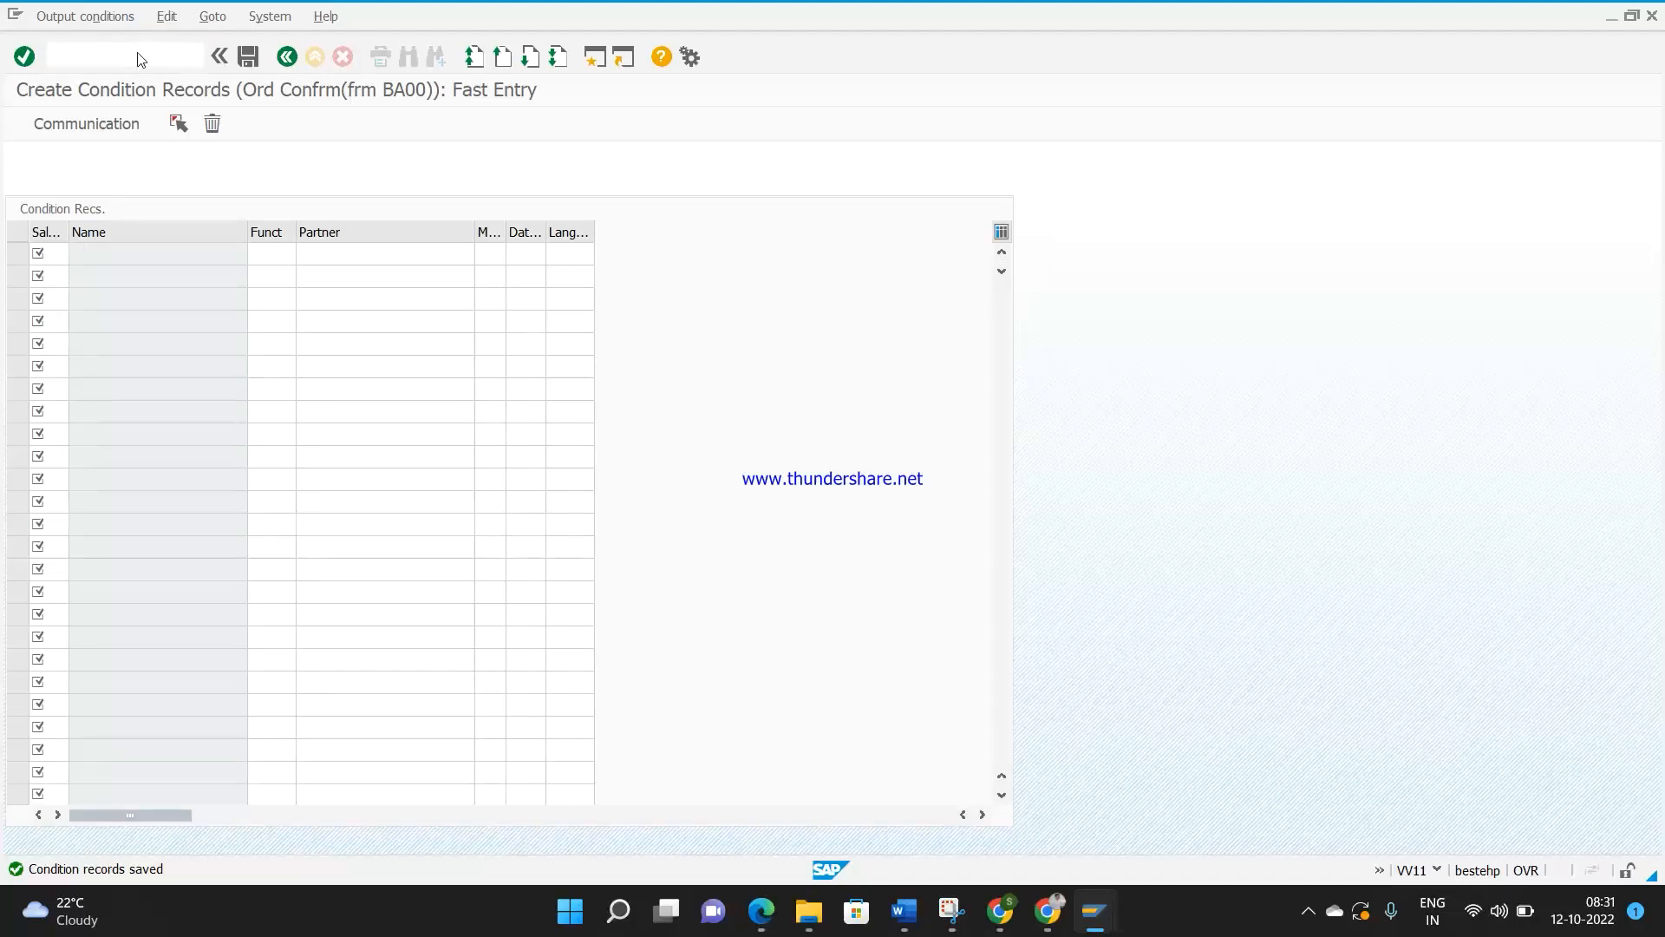
key(Return)
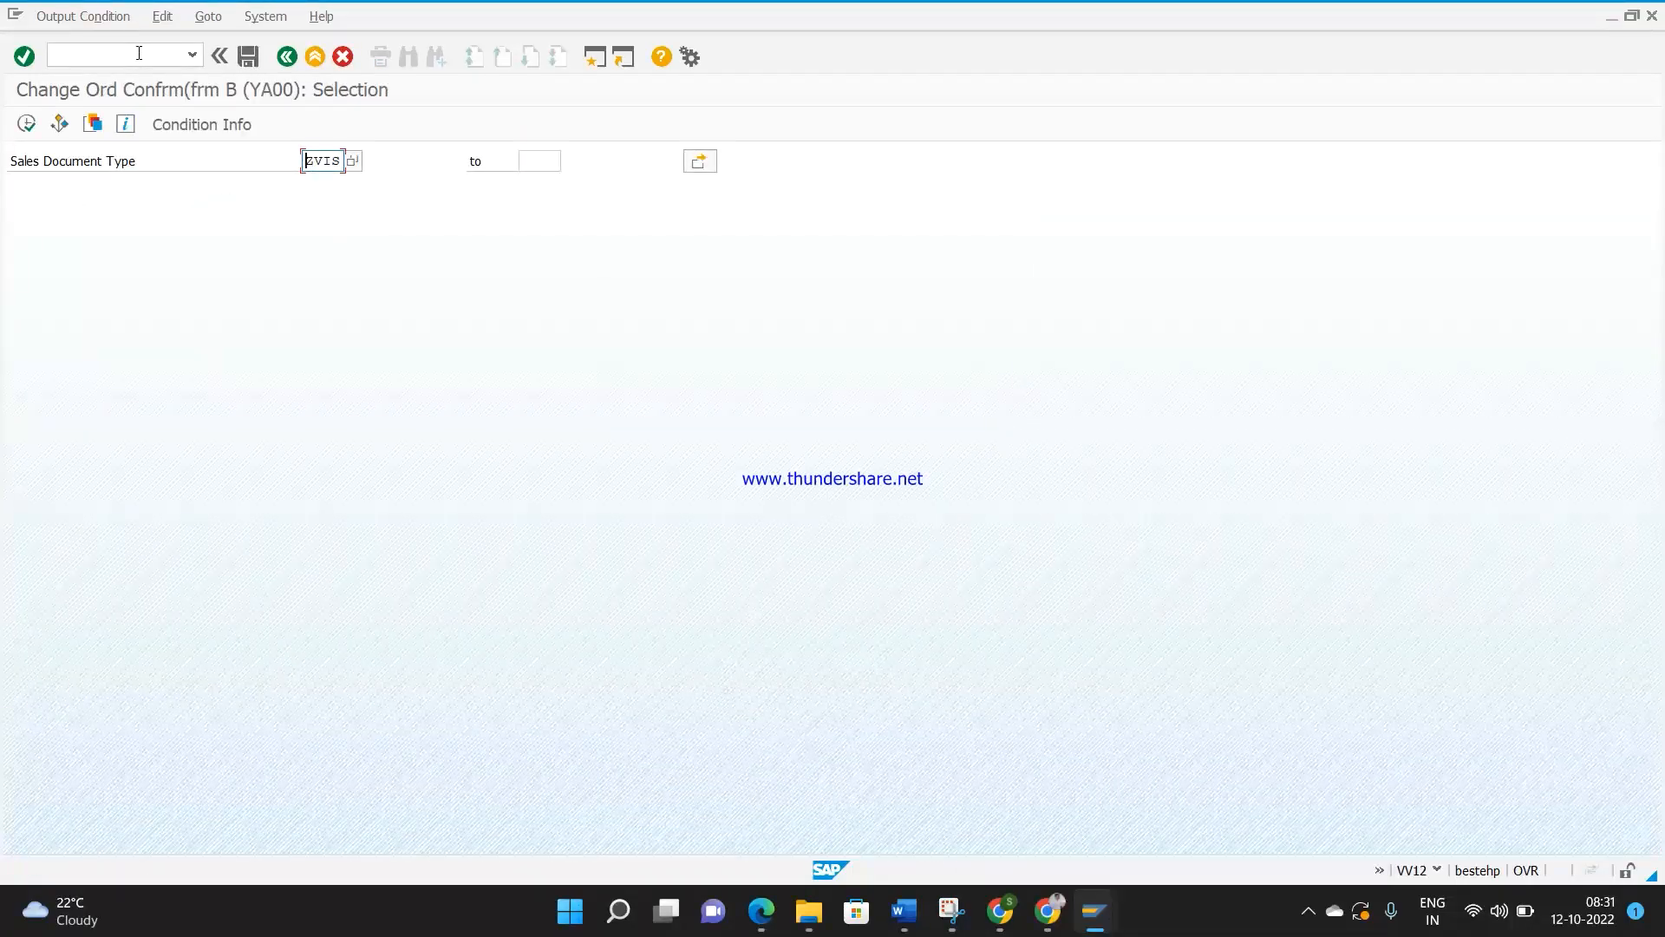
click(26, 124)
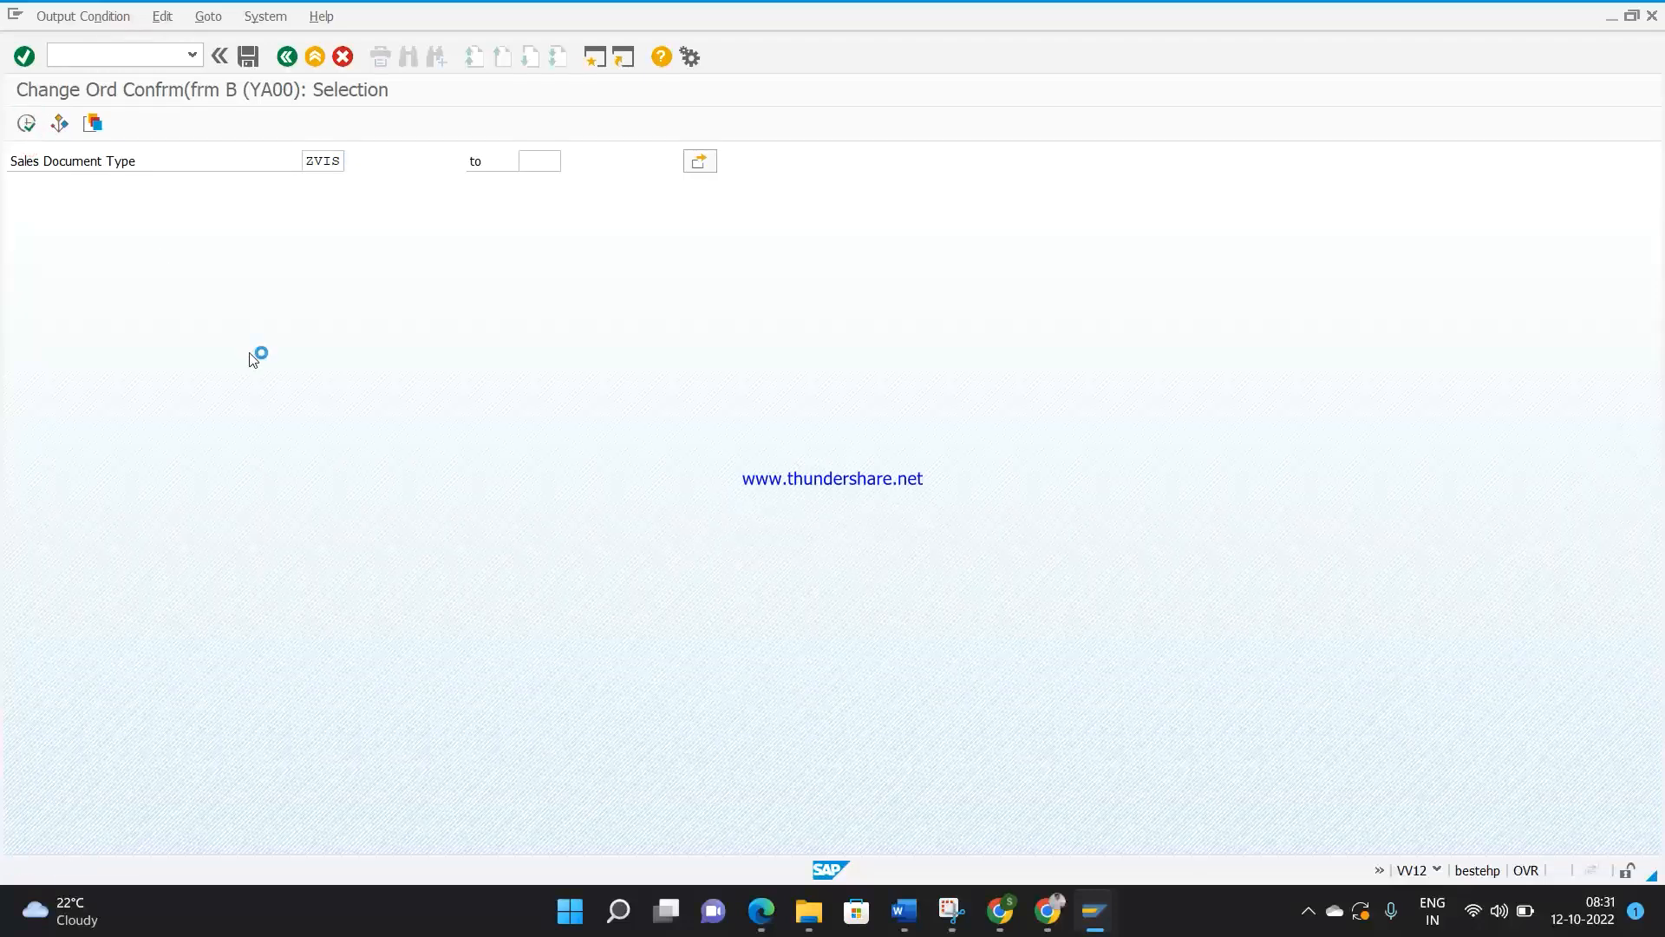
Step: Set the partner function of the ZVIS condition record to SP and save the record
click(272, 254)
key(BackSpace)
key(BackSpace)
text(SP)
key(shift+Tab)
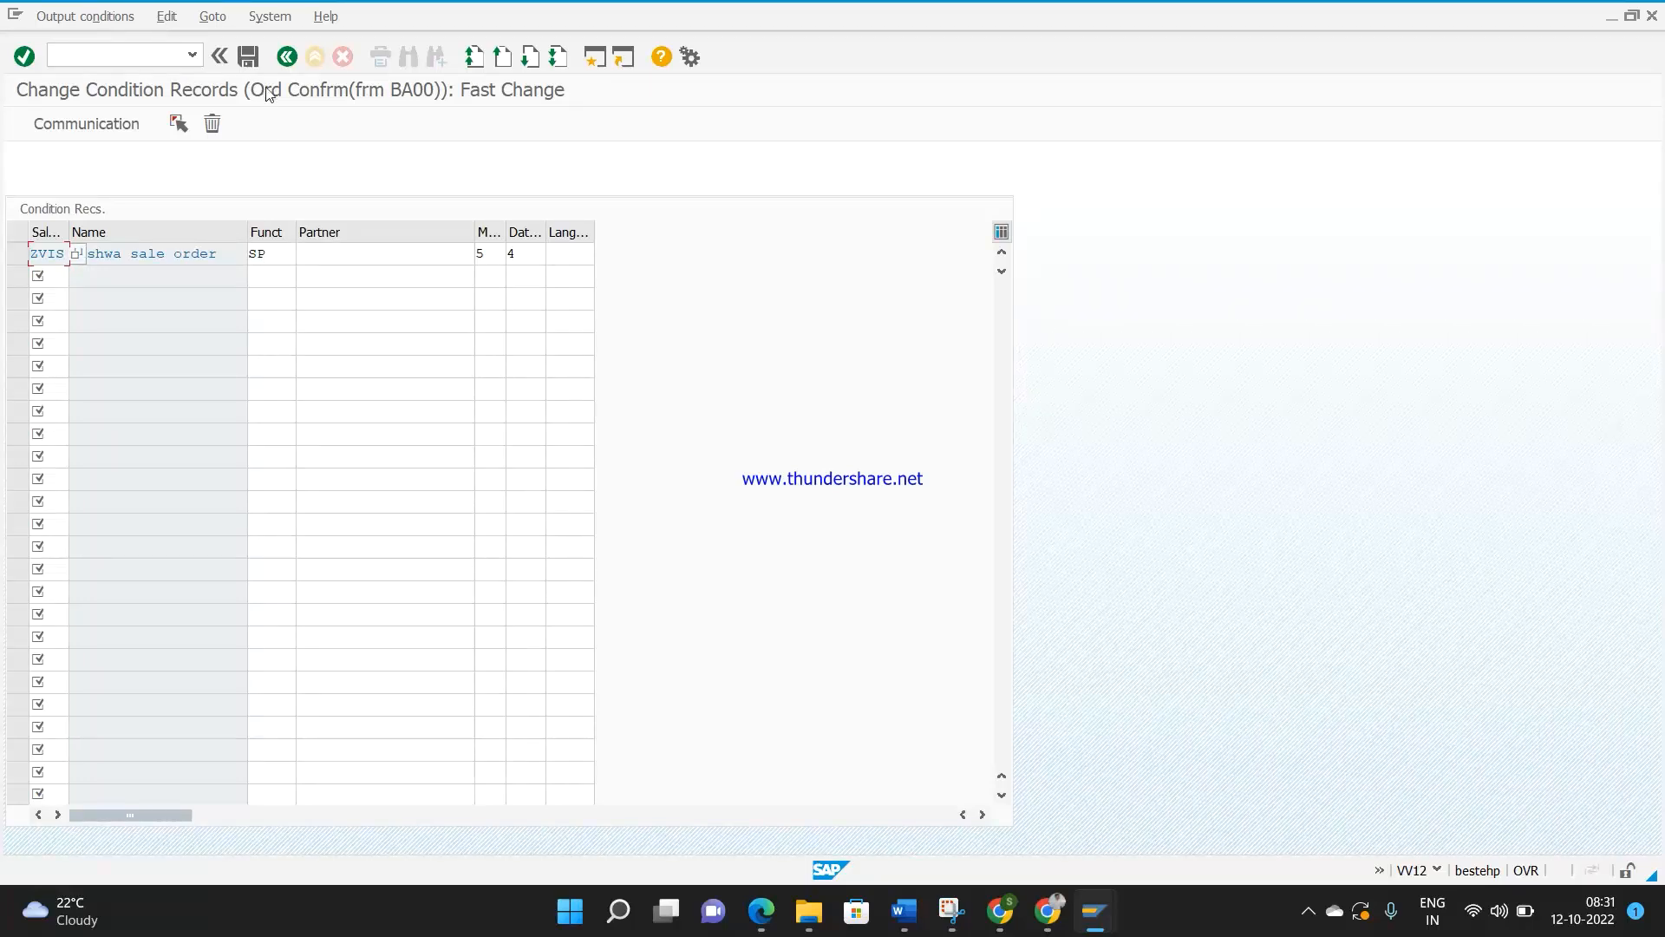
click(583, 262)
click(248, 57)
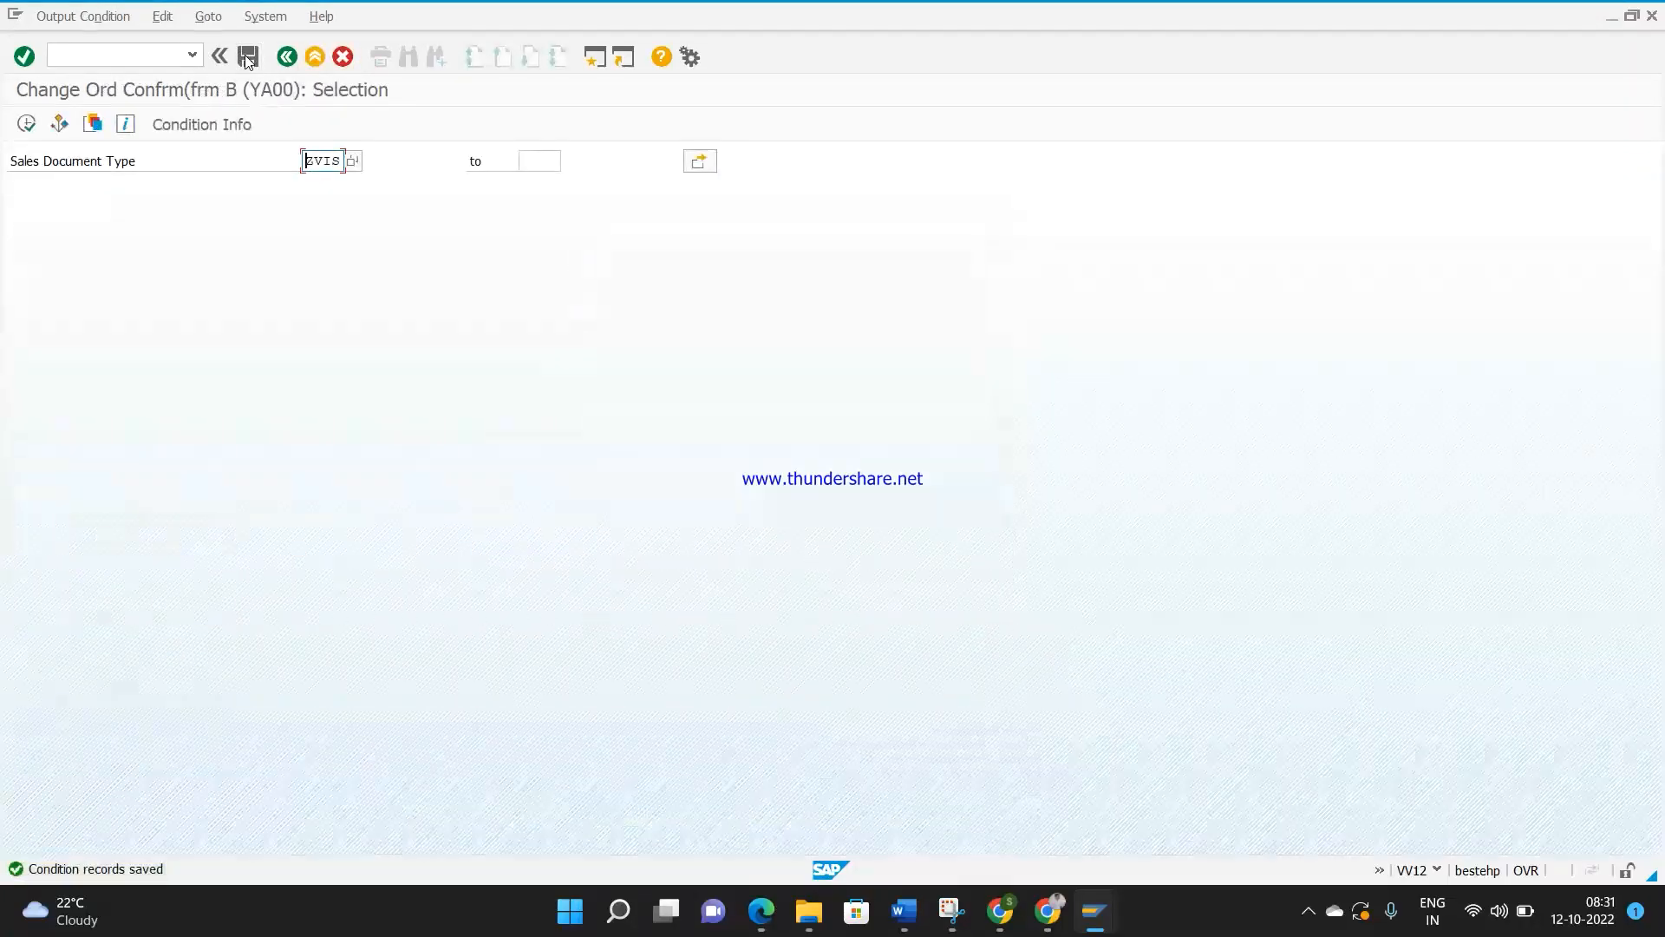
Step: Return to the order session, reopen the same sale order in VA02 and check its header output for YA00
key(alt+Tab)
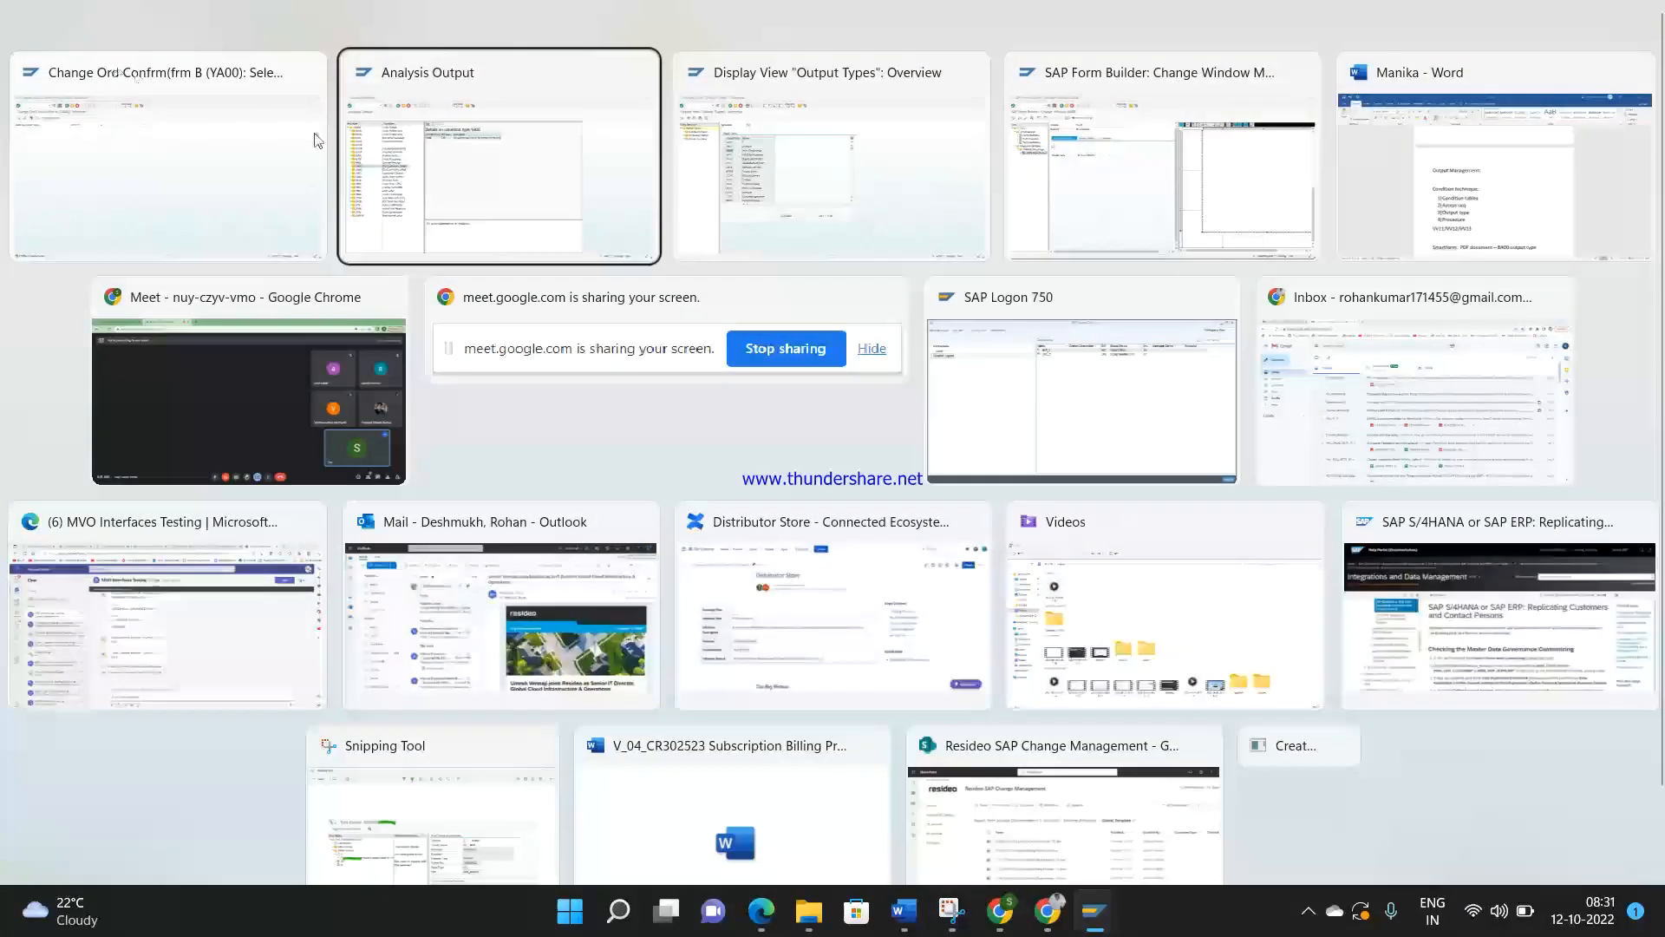
click(475, 197)
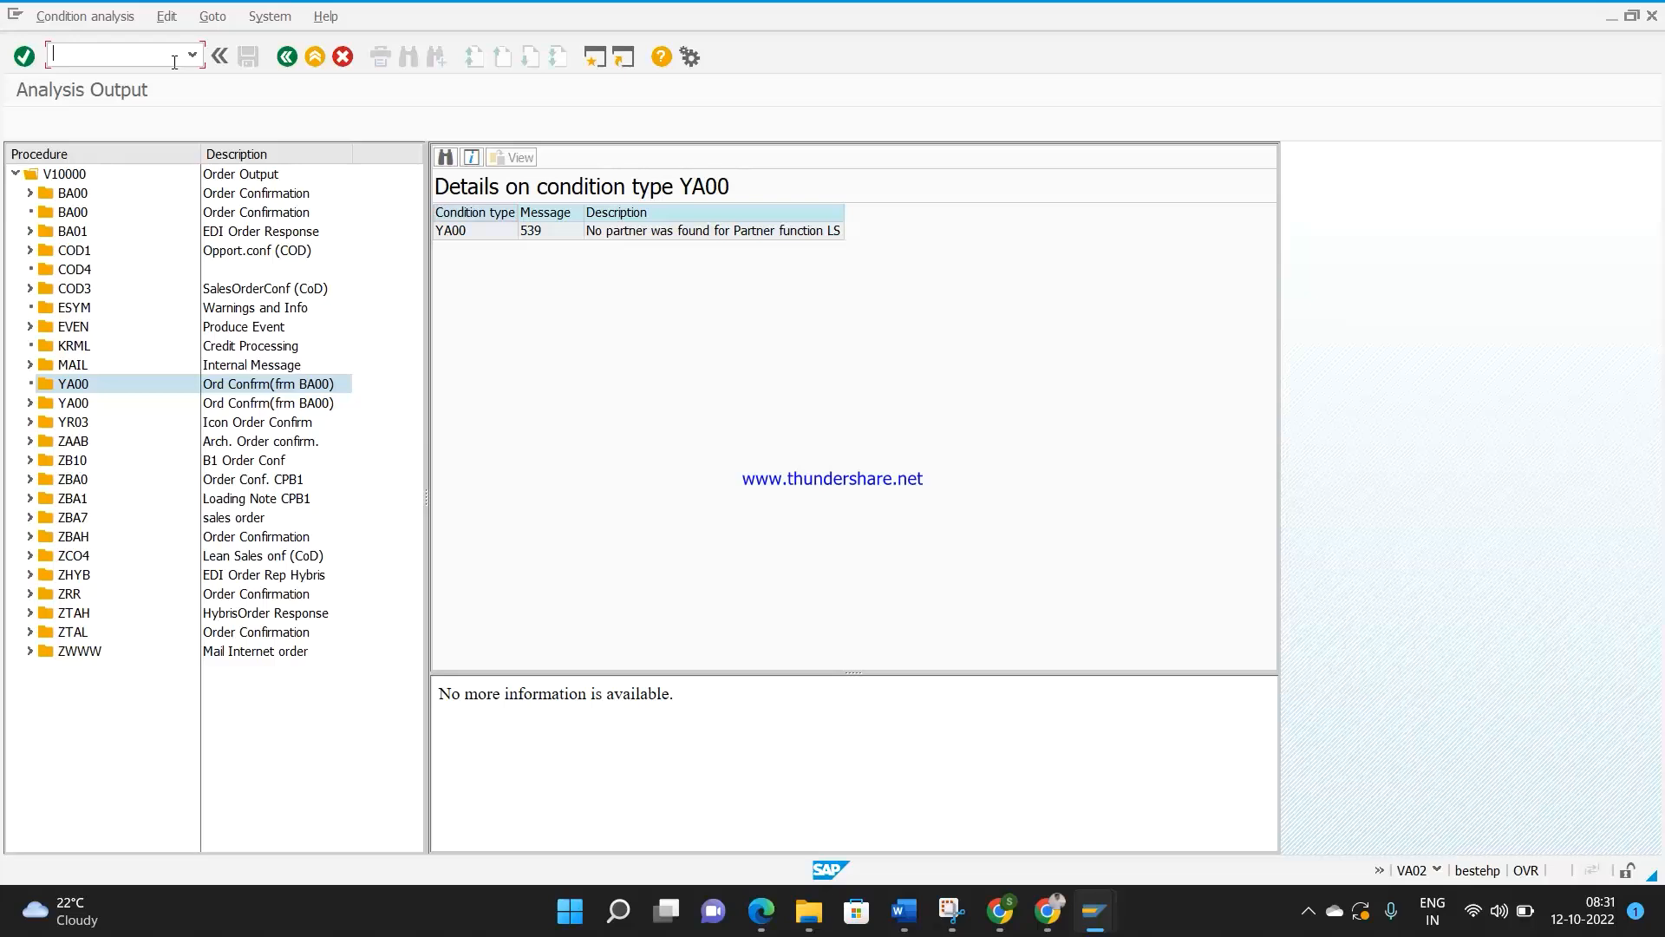
text(/nva02)
key(Return)
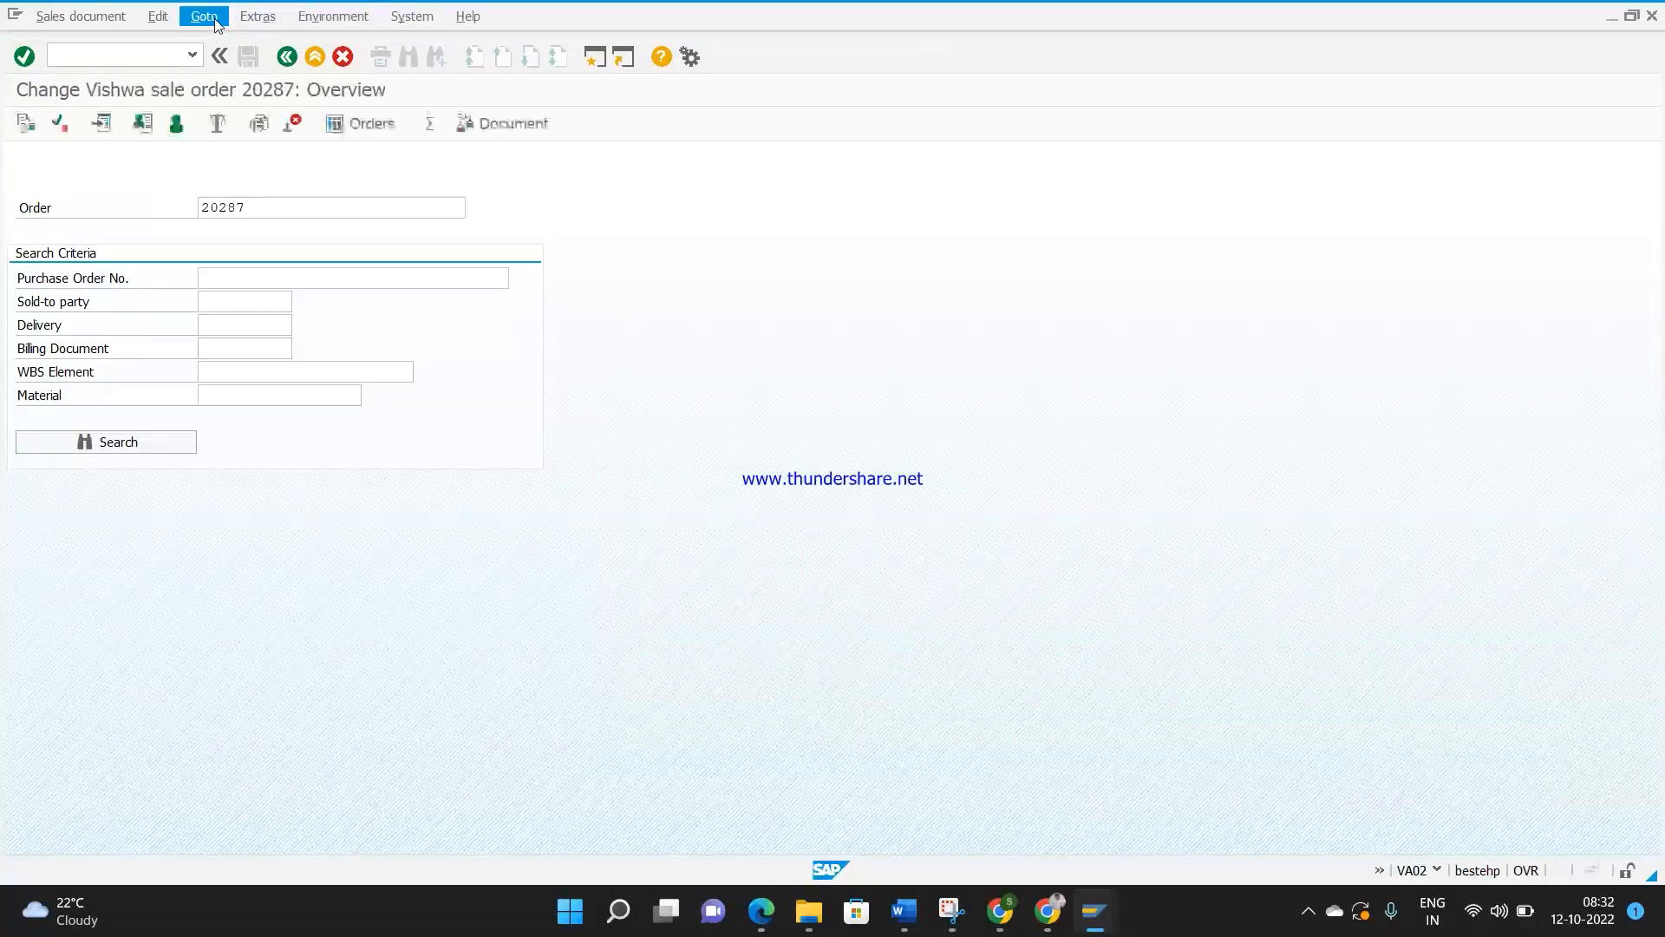
click(257, 17)
mouse_move(344, 277)
mouse_move(521, 280)
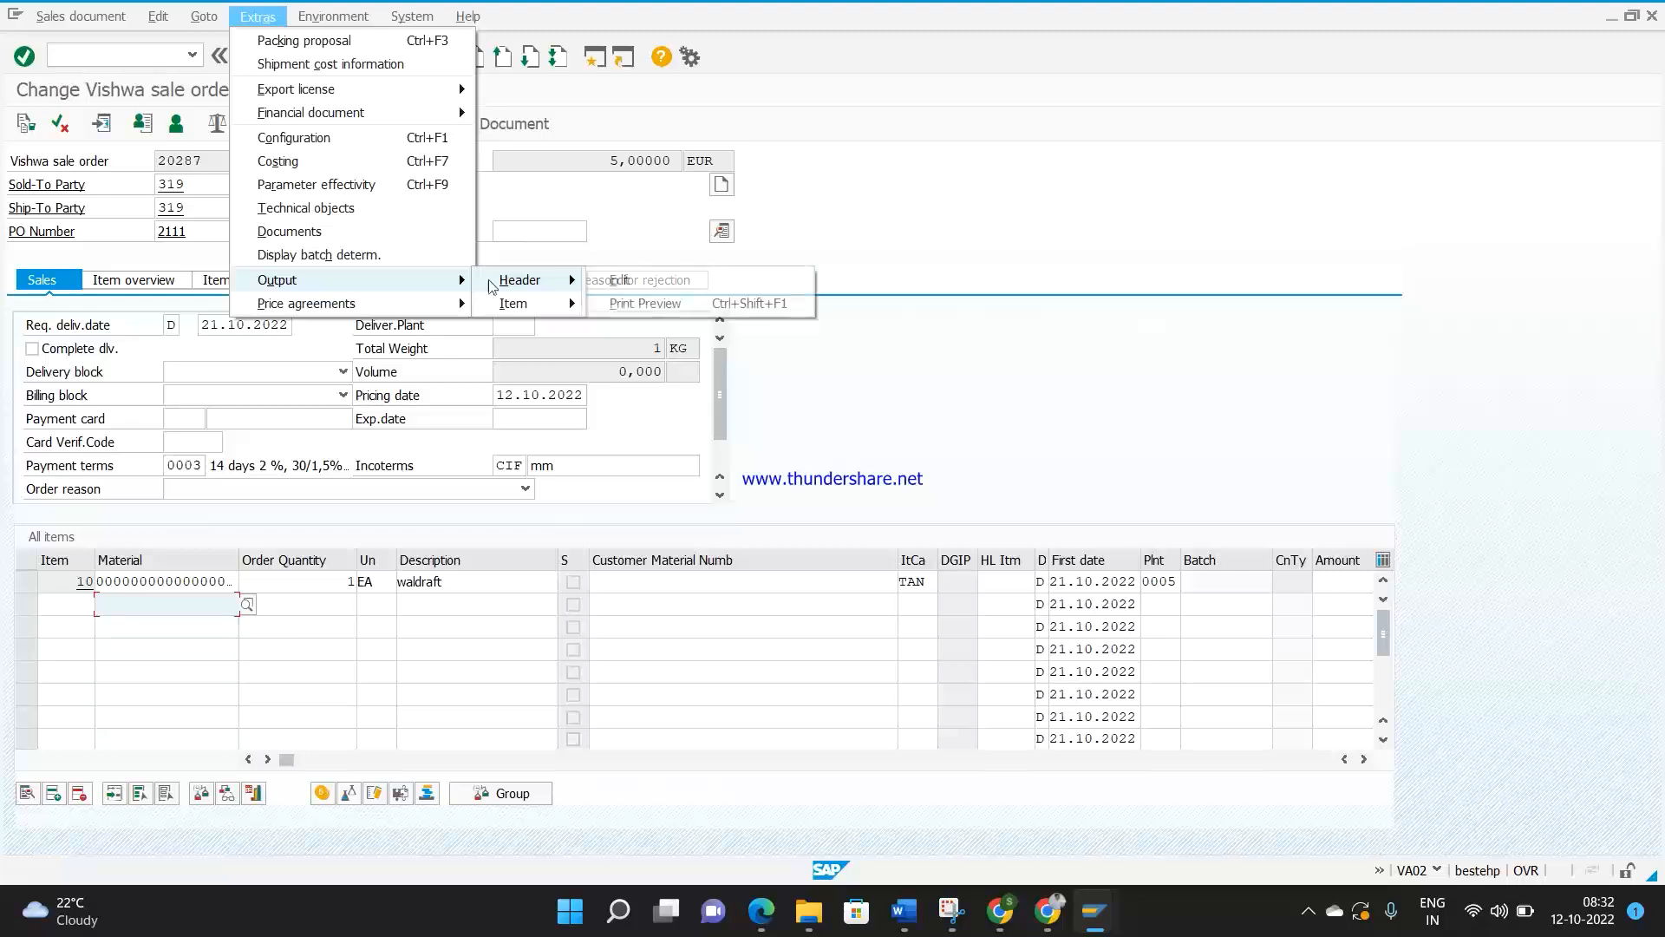
click(617, 281)
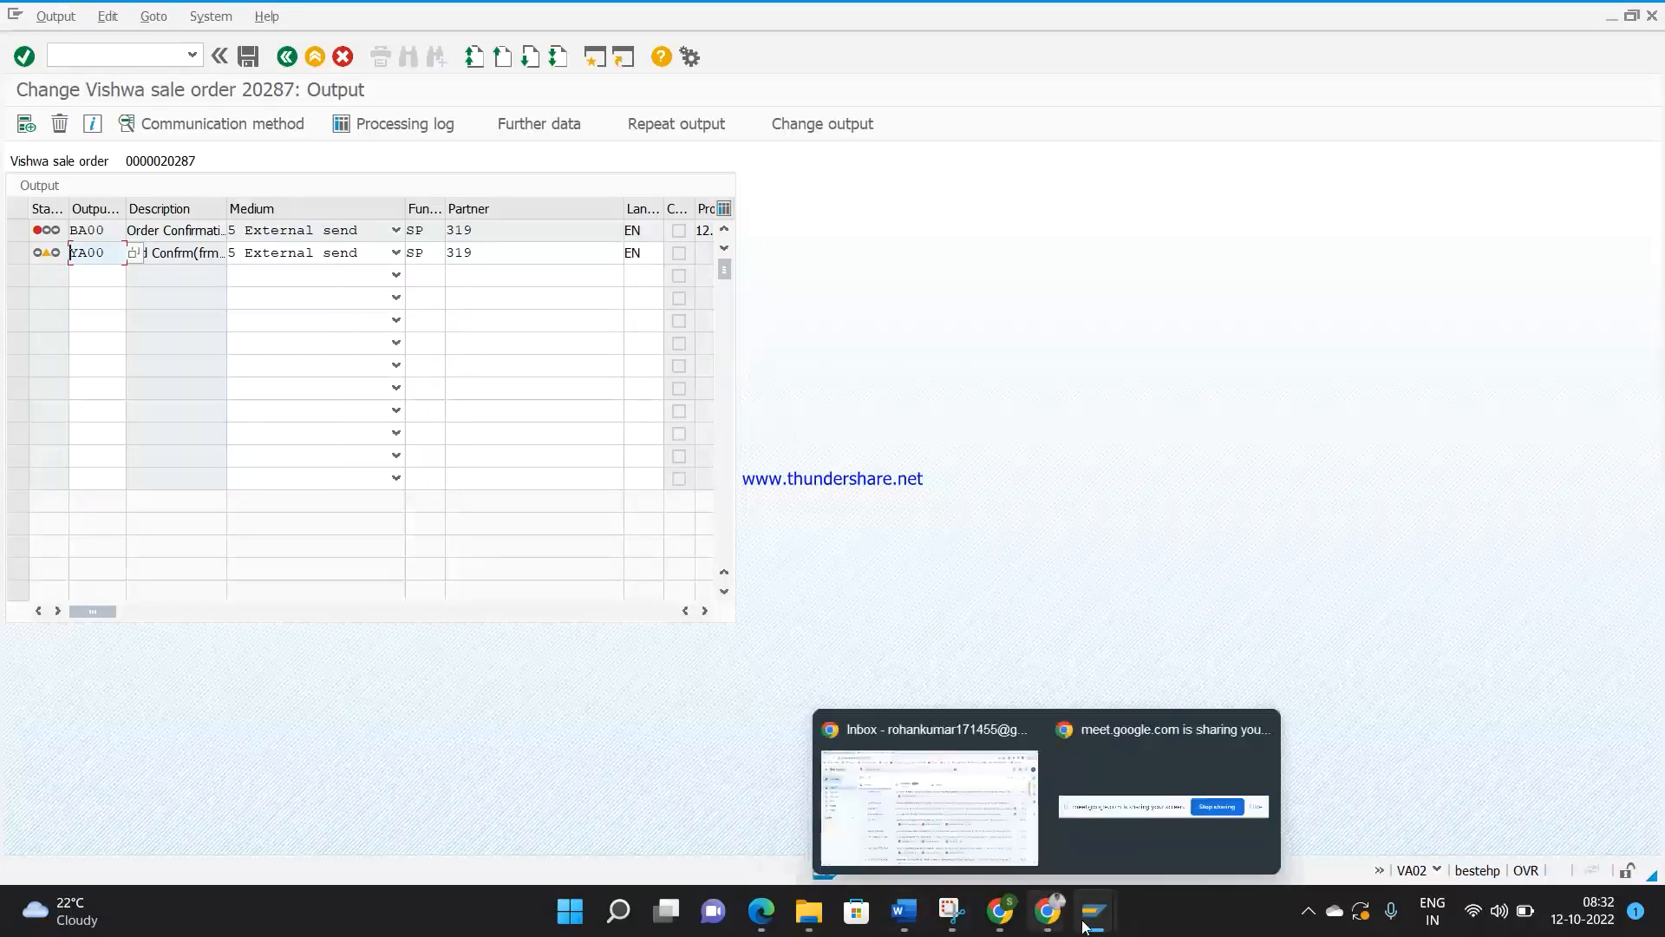
Step: In the Sales and Distribution customizing, review the output determination procedures assigned to billing document types, and return to the IMG structure
mouse_move(1095, 911)
click(916, 829)
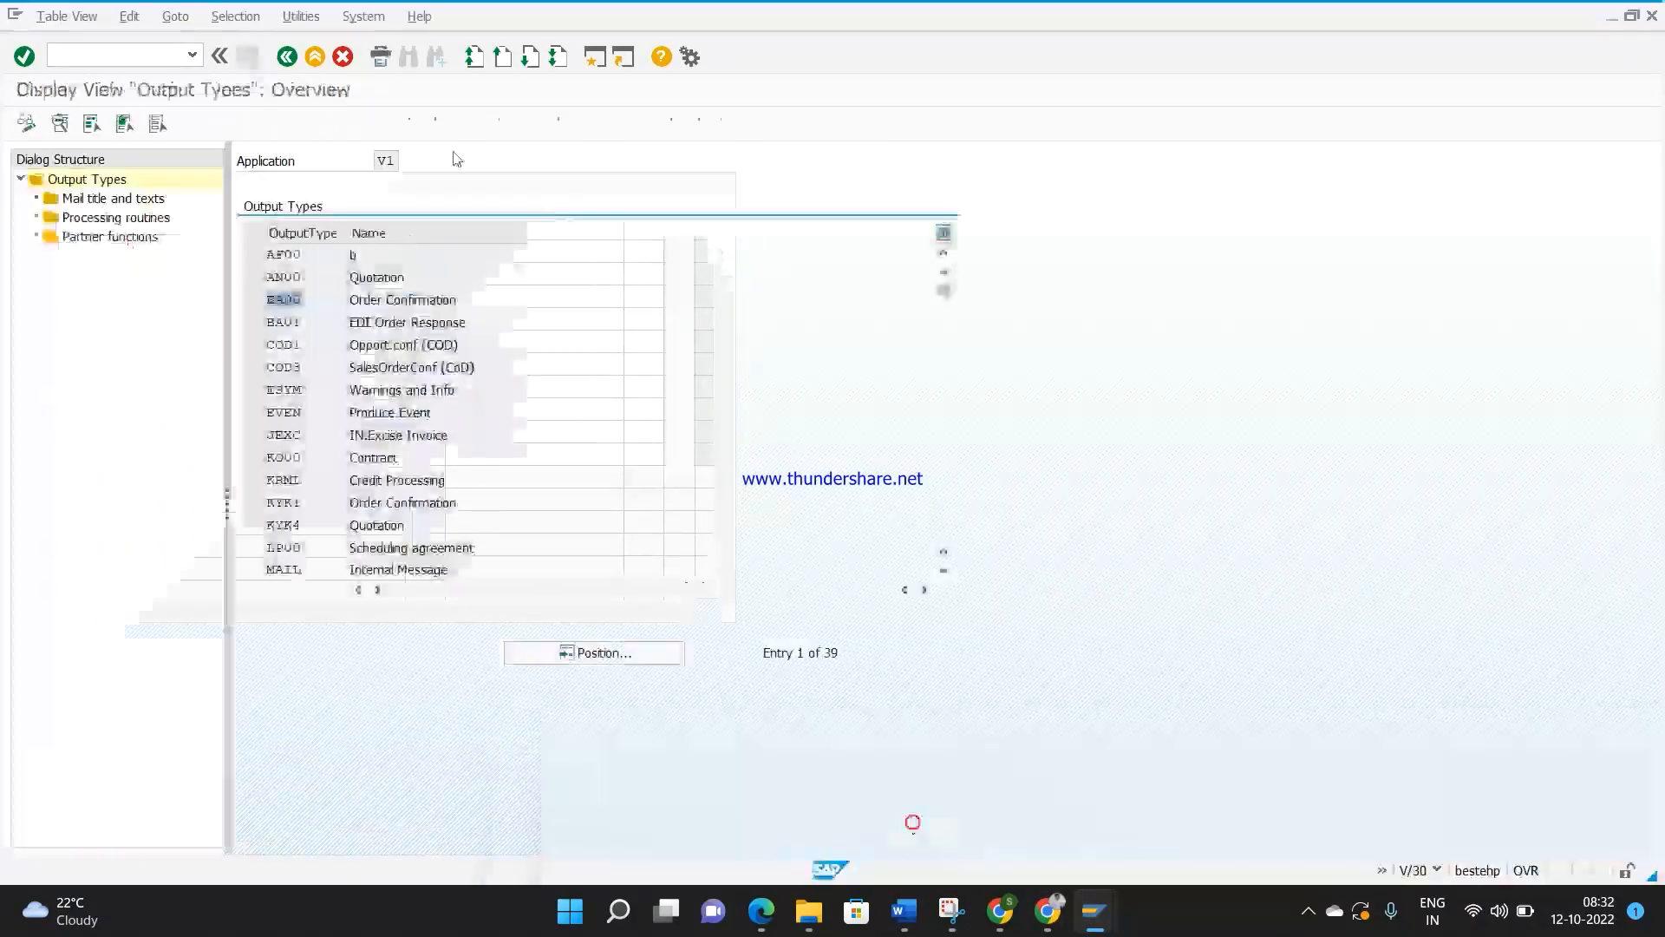
click(287, 57)
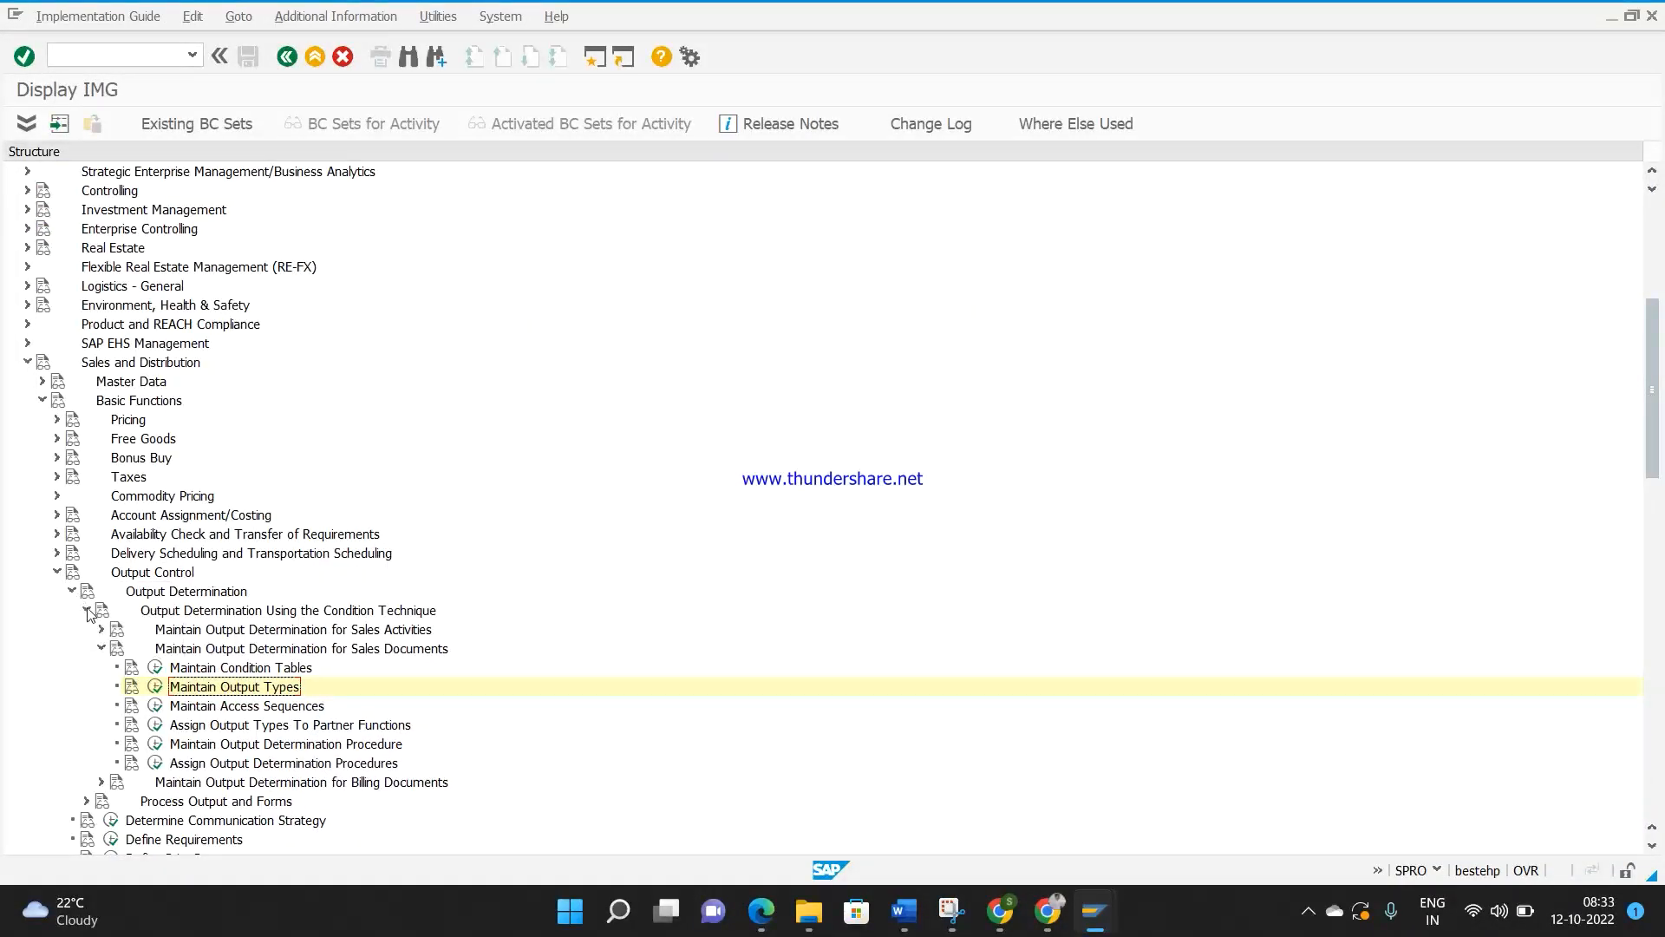
click(101, 648)
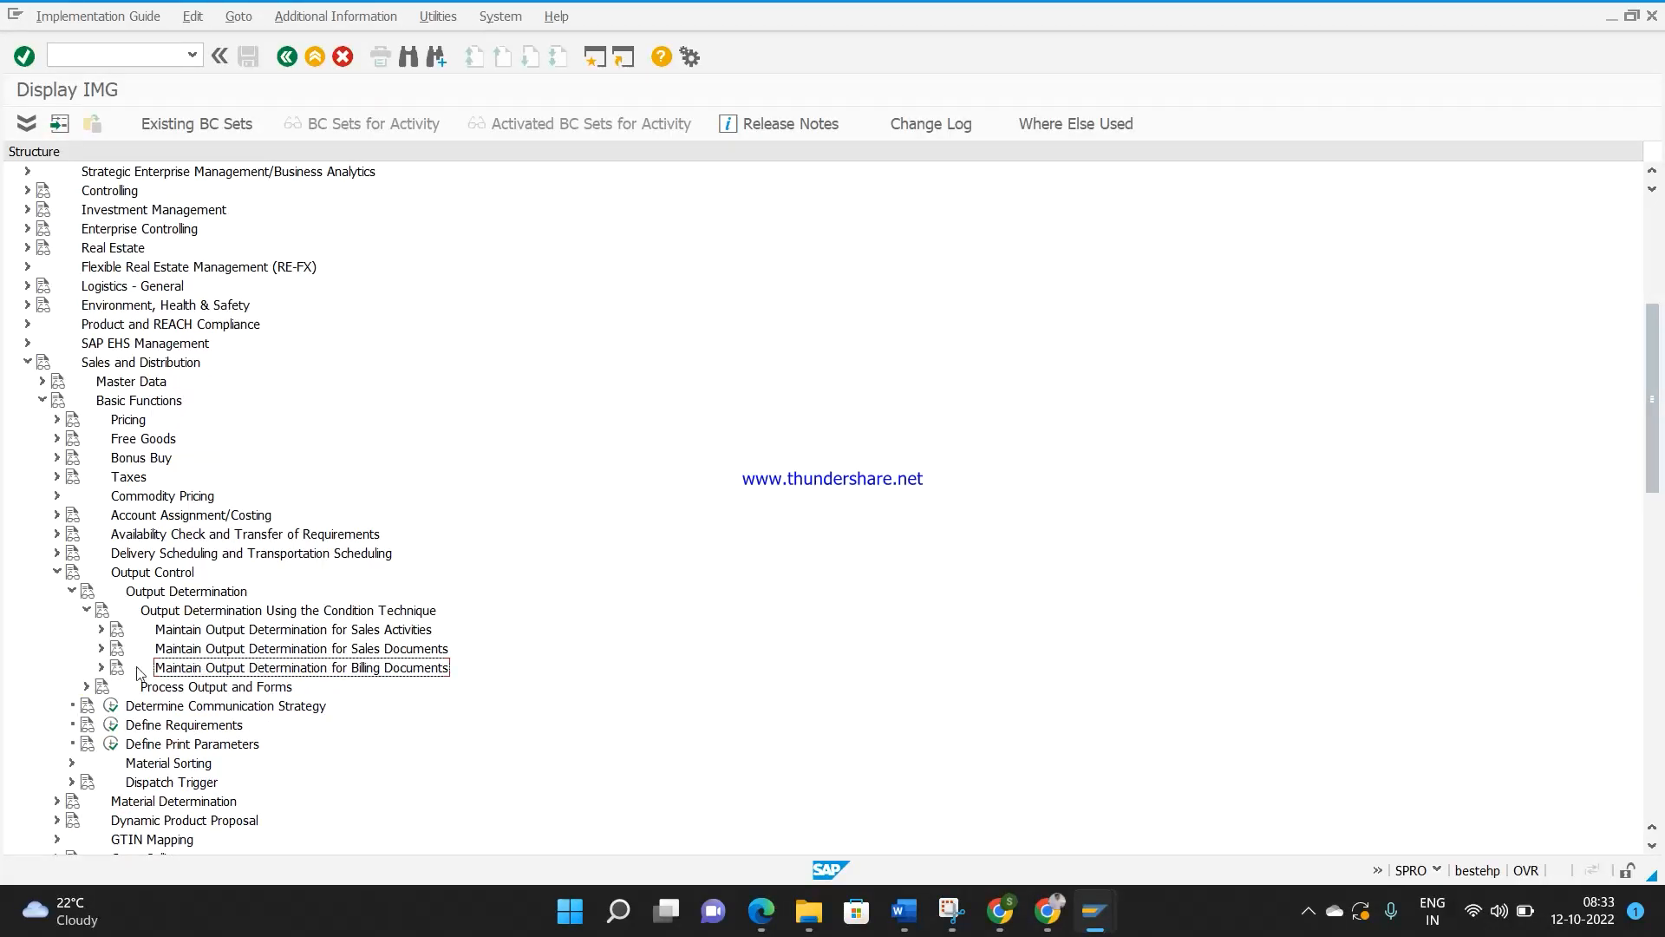
click(101, 668)
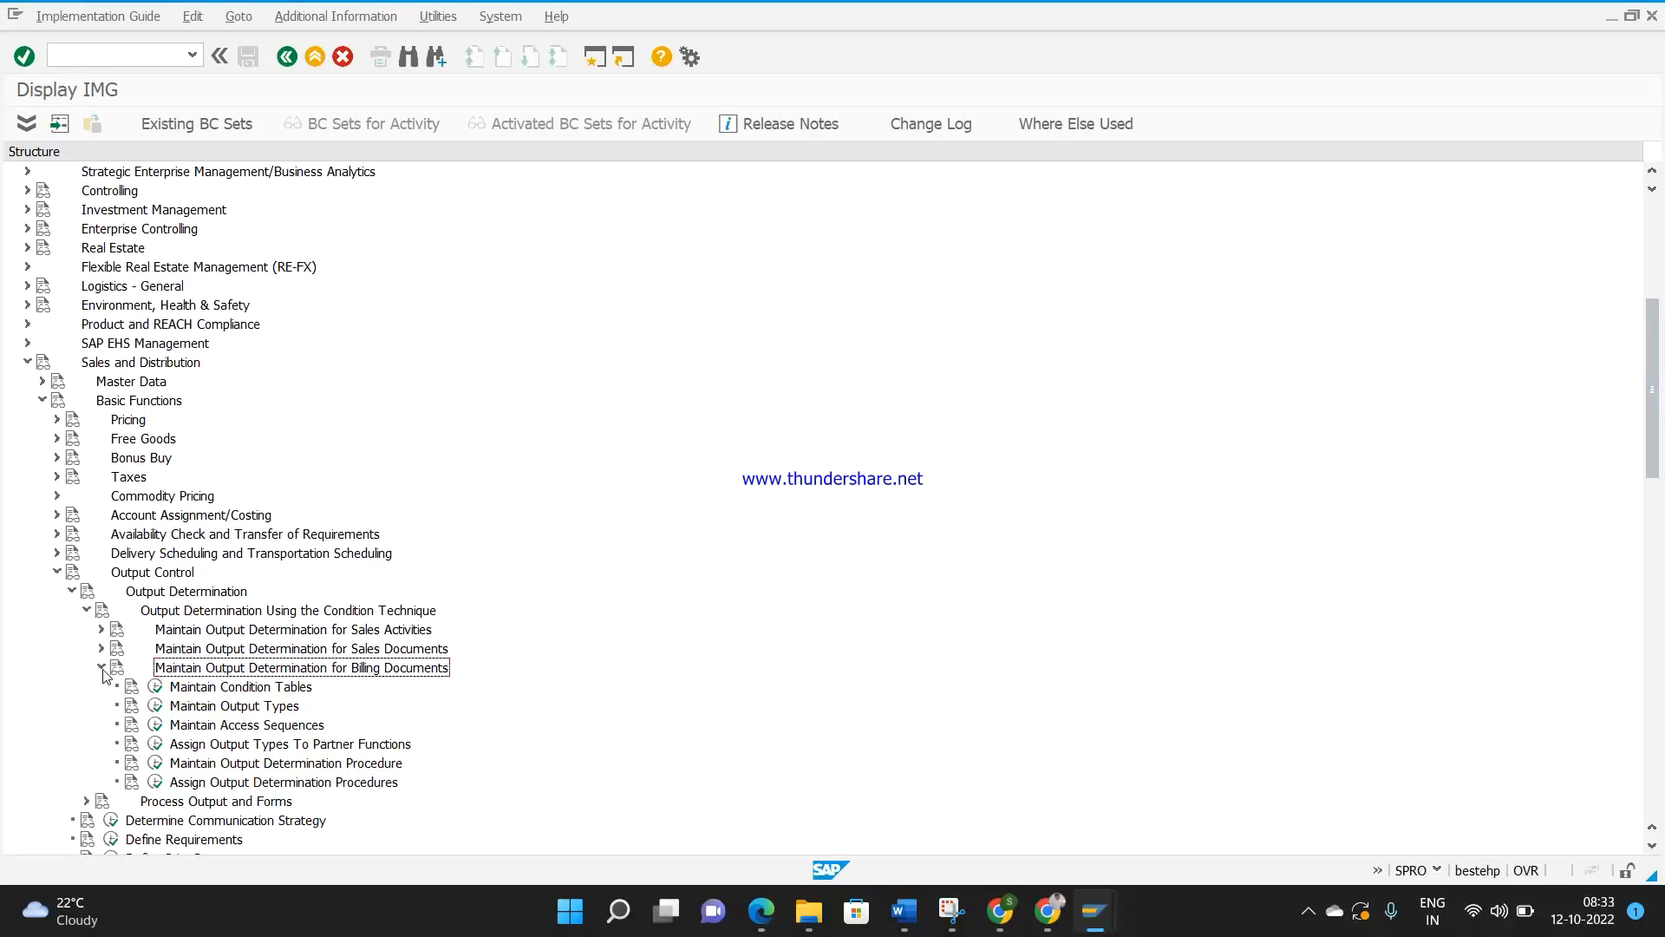
click(156, 784)
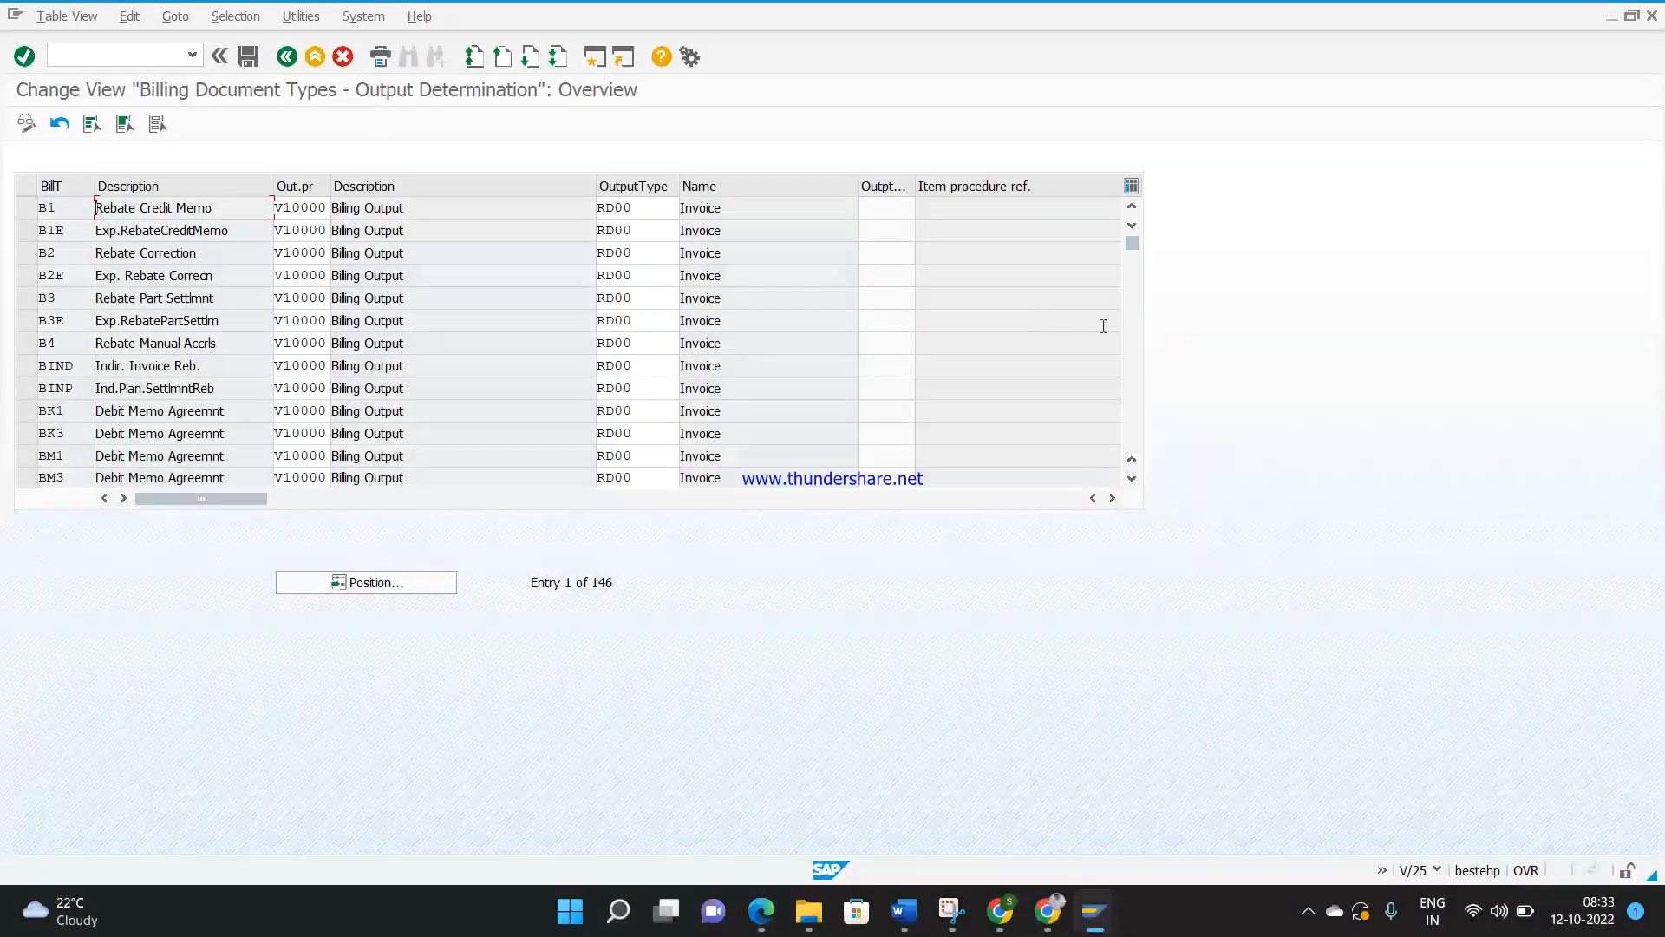
click(1140, 345)
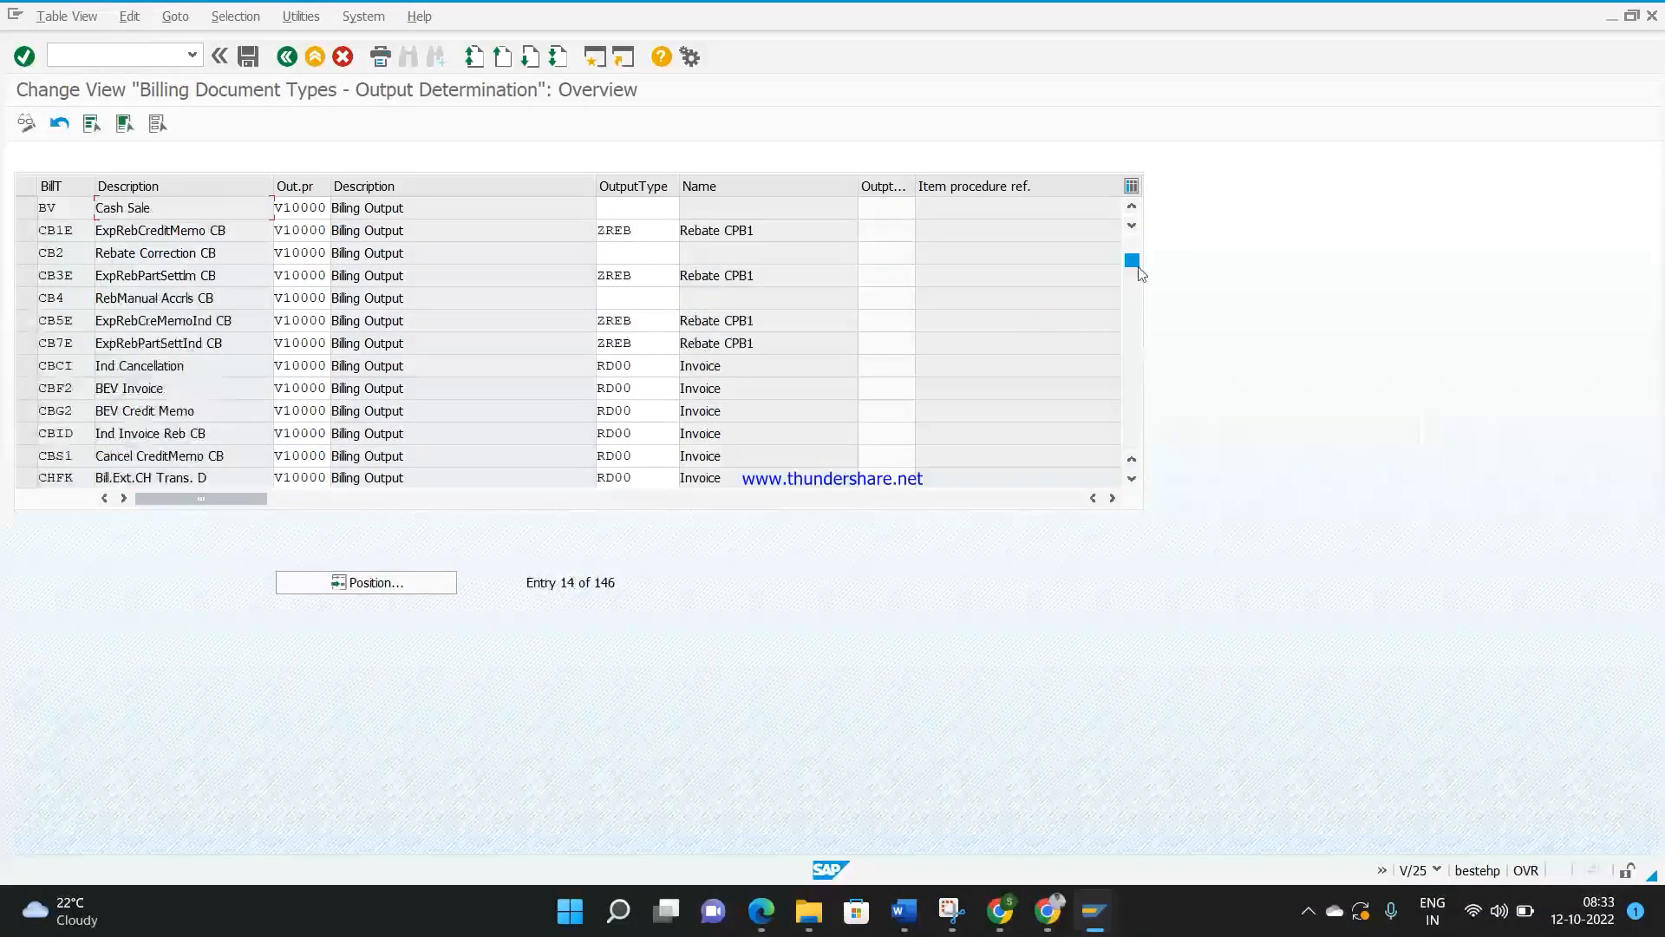
drag(1127, 404, 1130, 416)
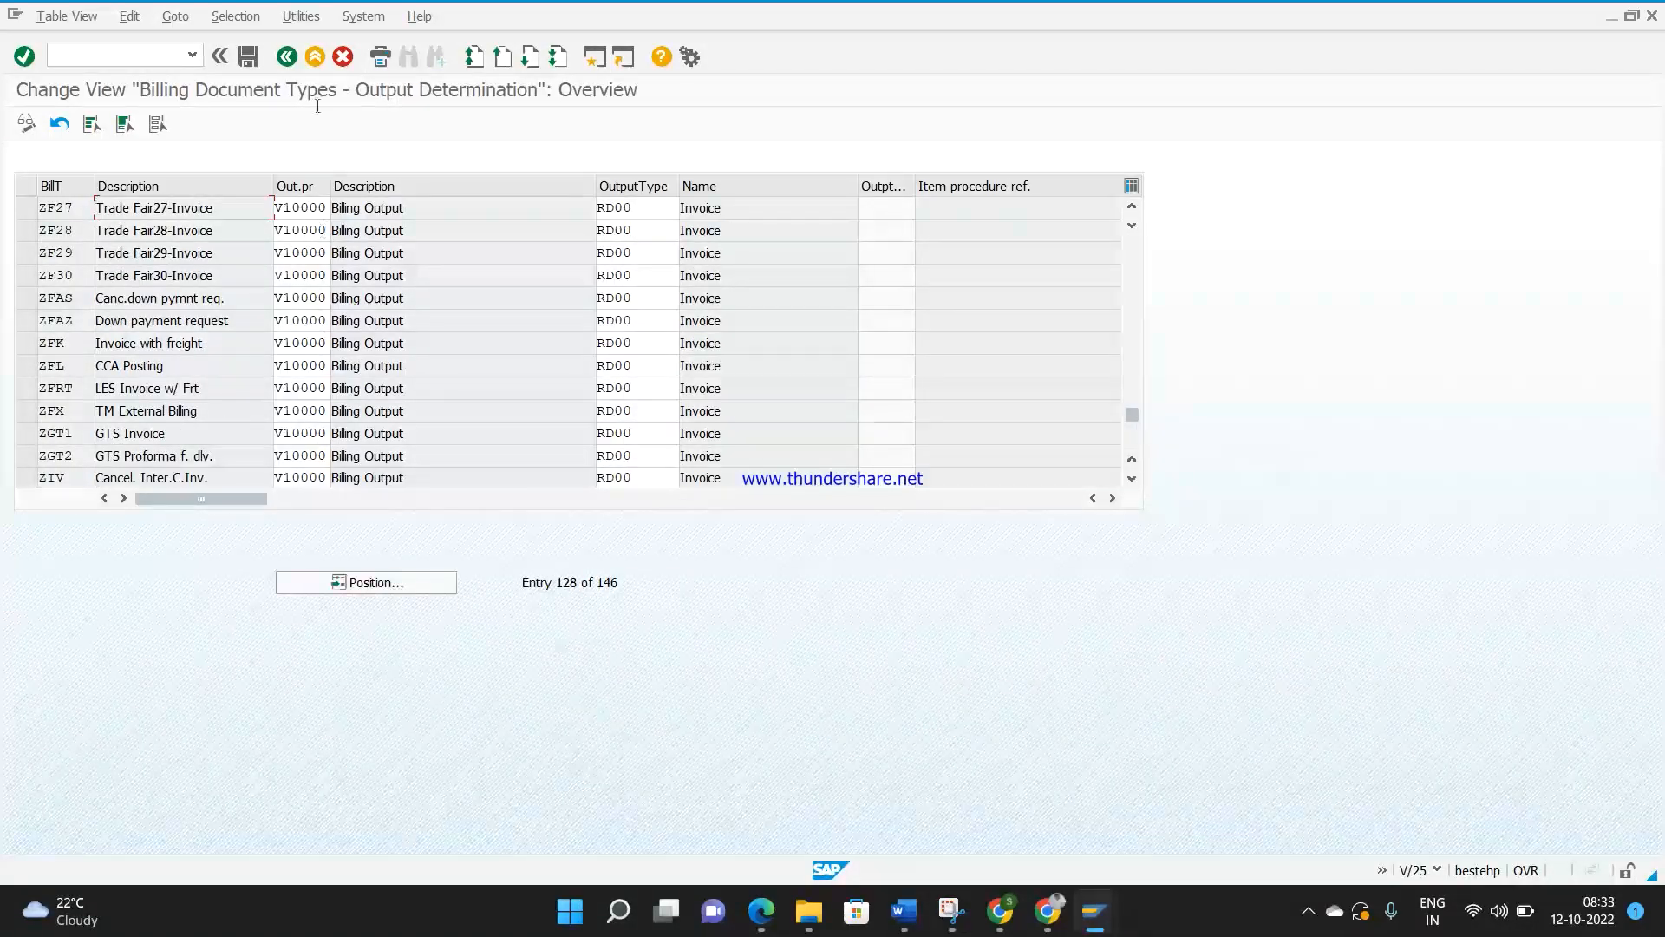
click(286, 58)
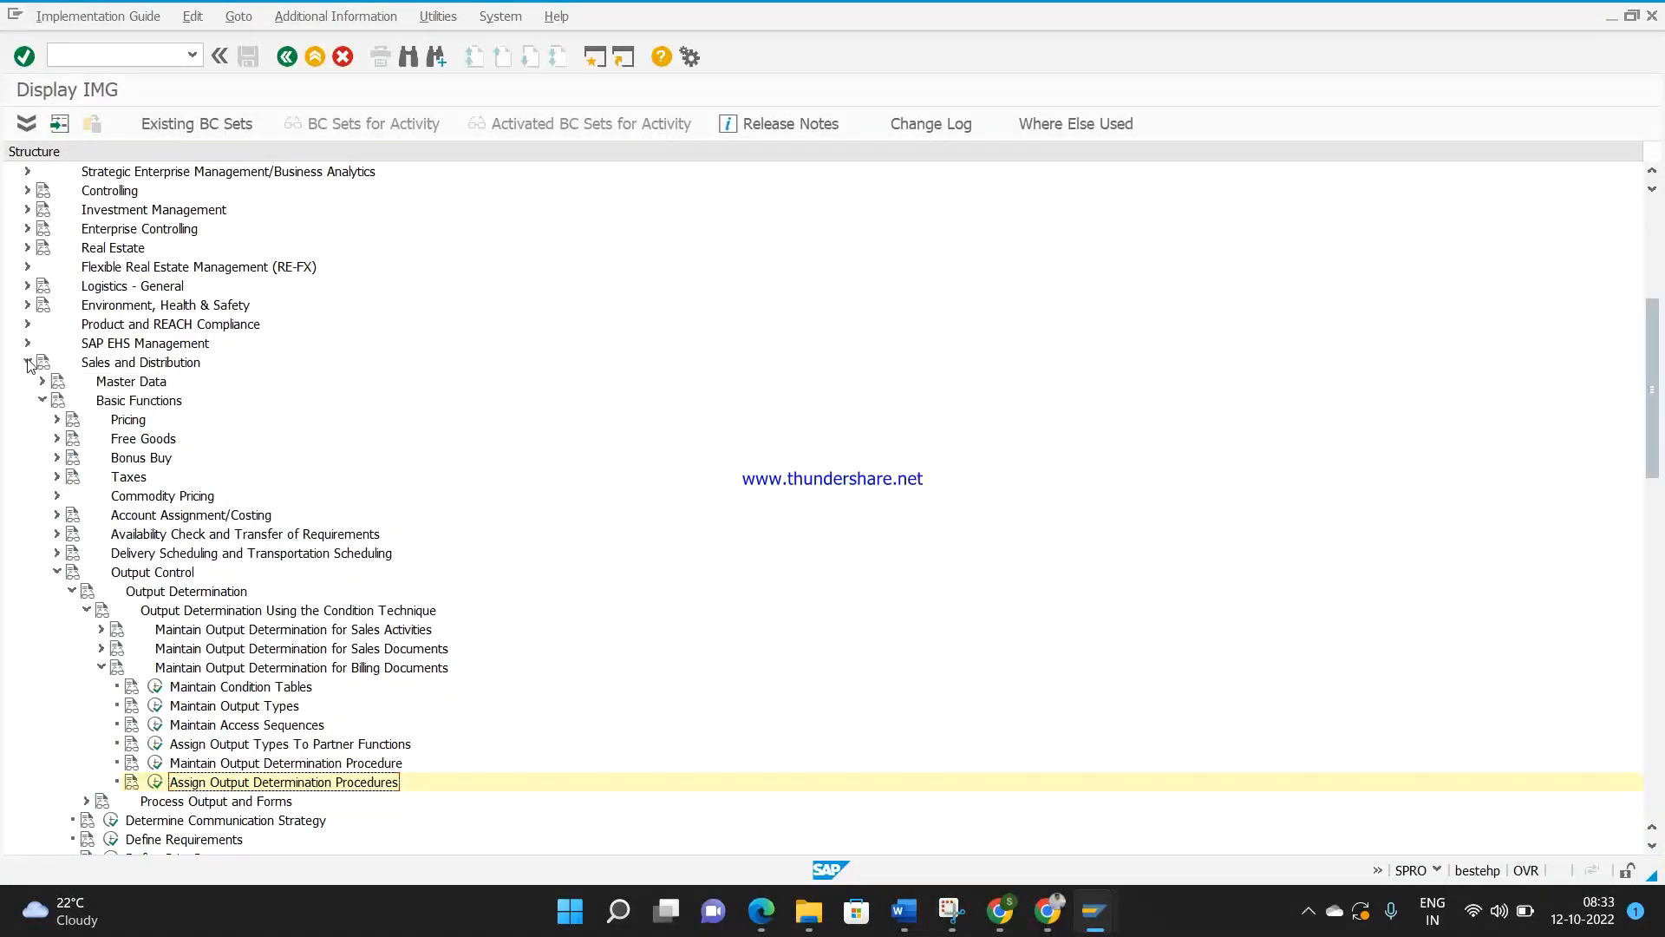
Step: In the IMG, expand Logistics Execution, Shipping, Basic Shipping Functions and Output Control down to the output determination activities for outbound deliveries
click(28, 363)
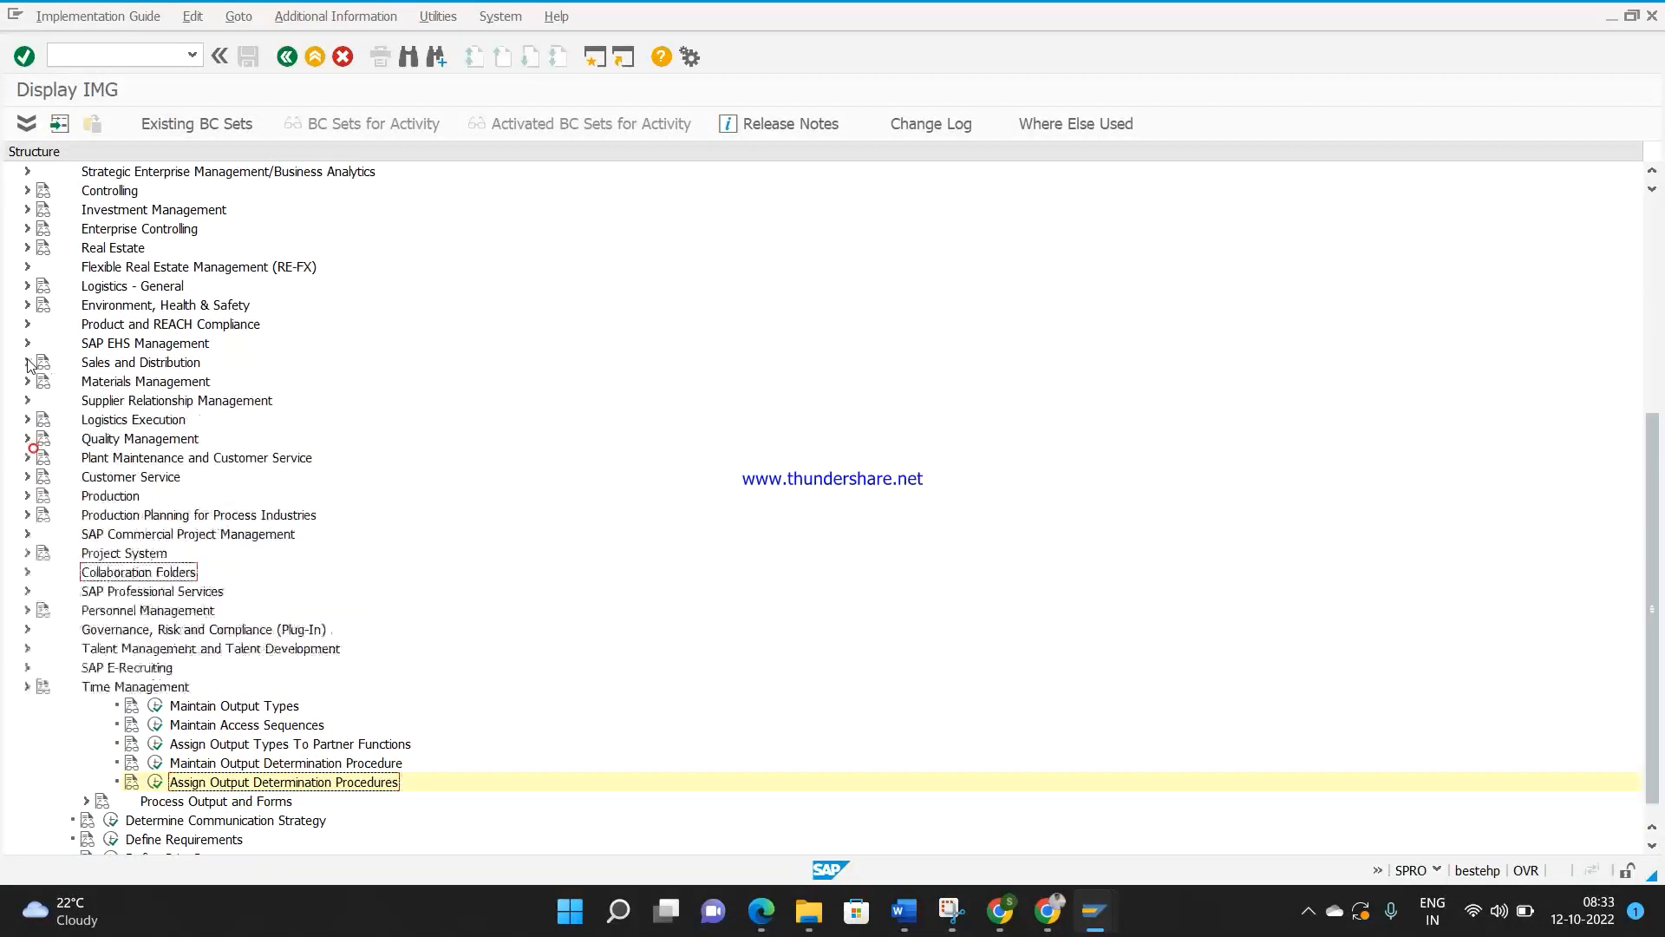
click(27, 420)
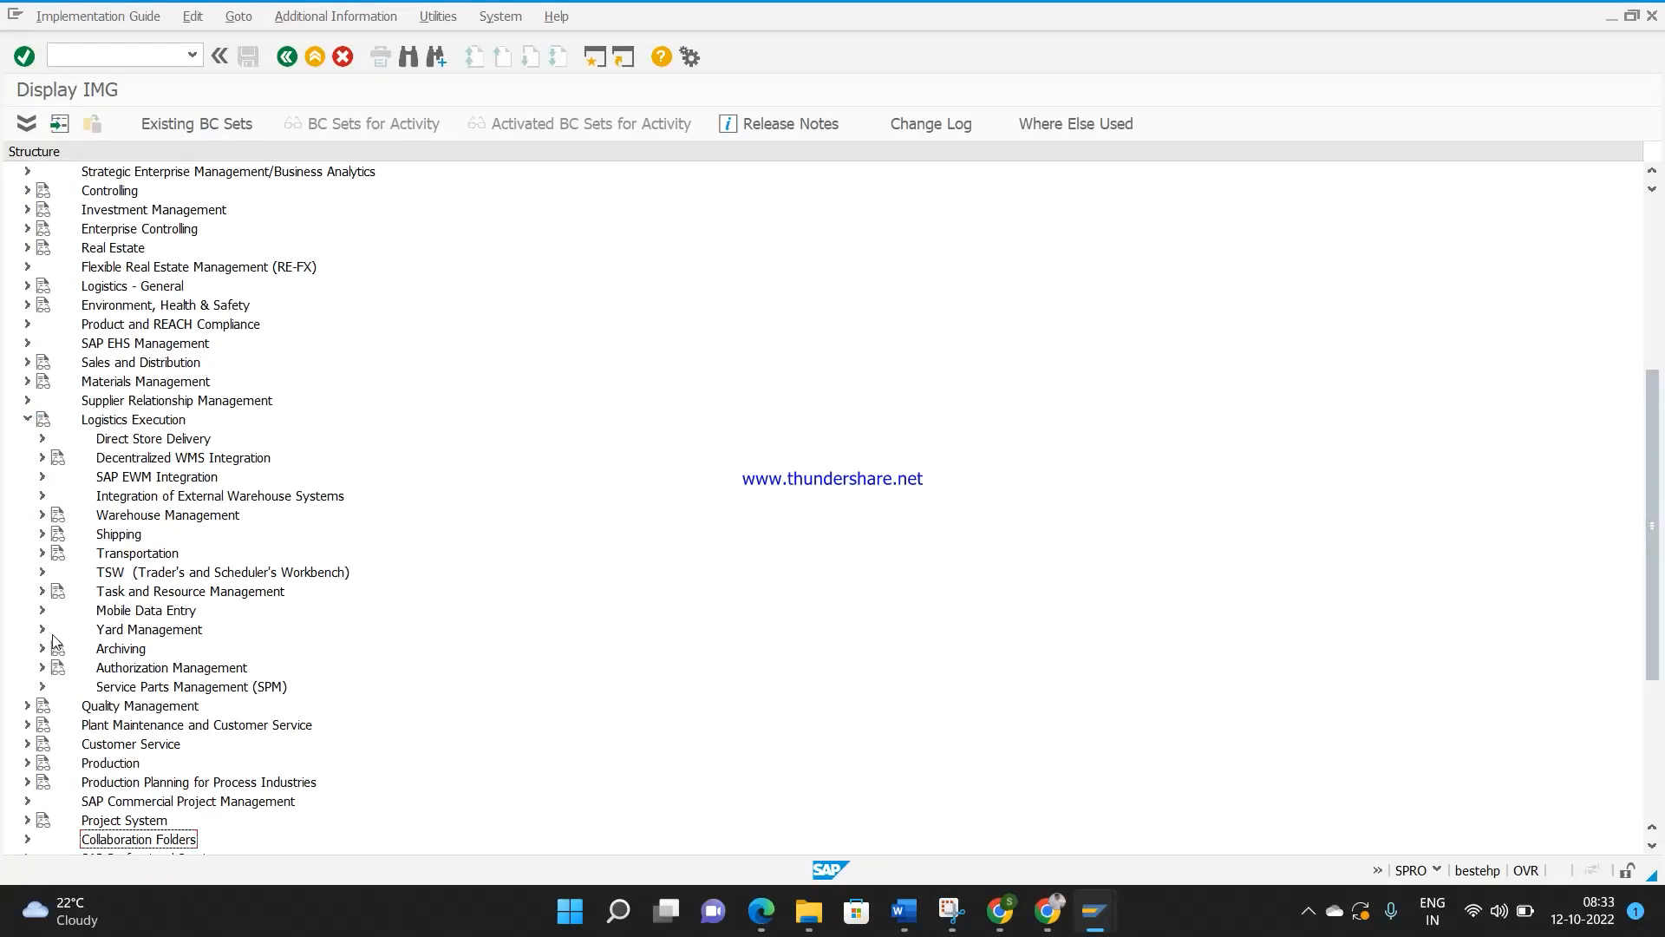
click(41, 534)
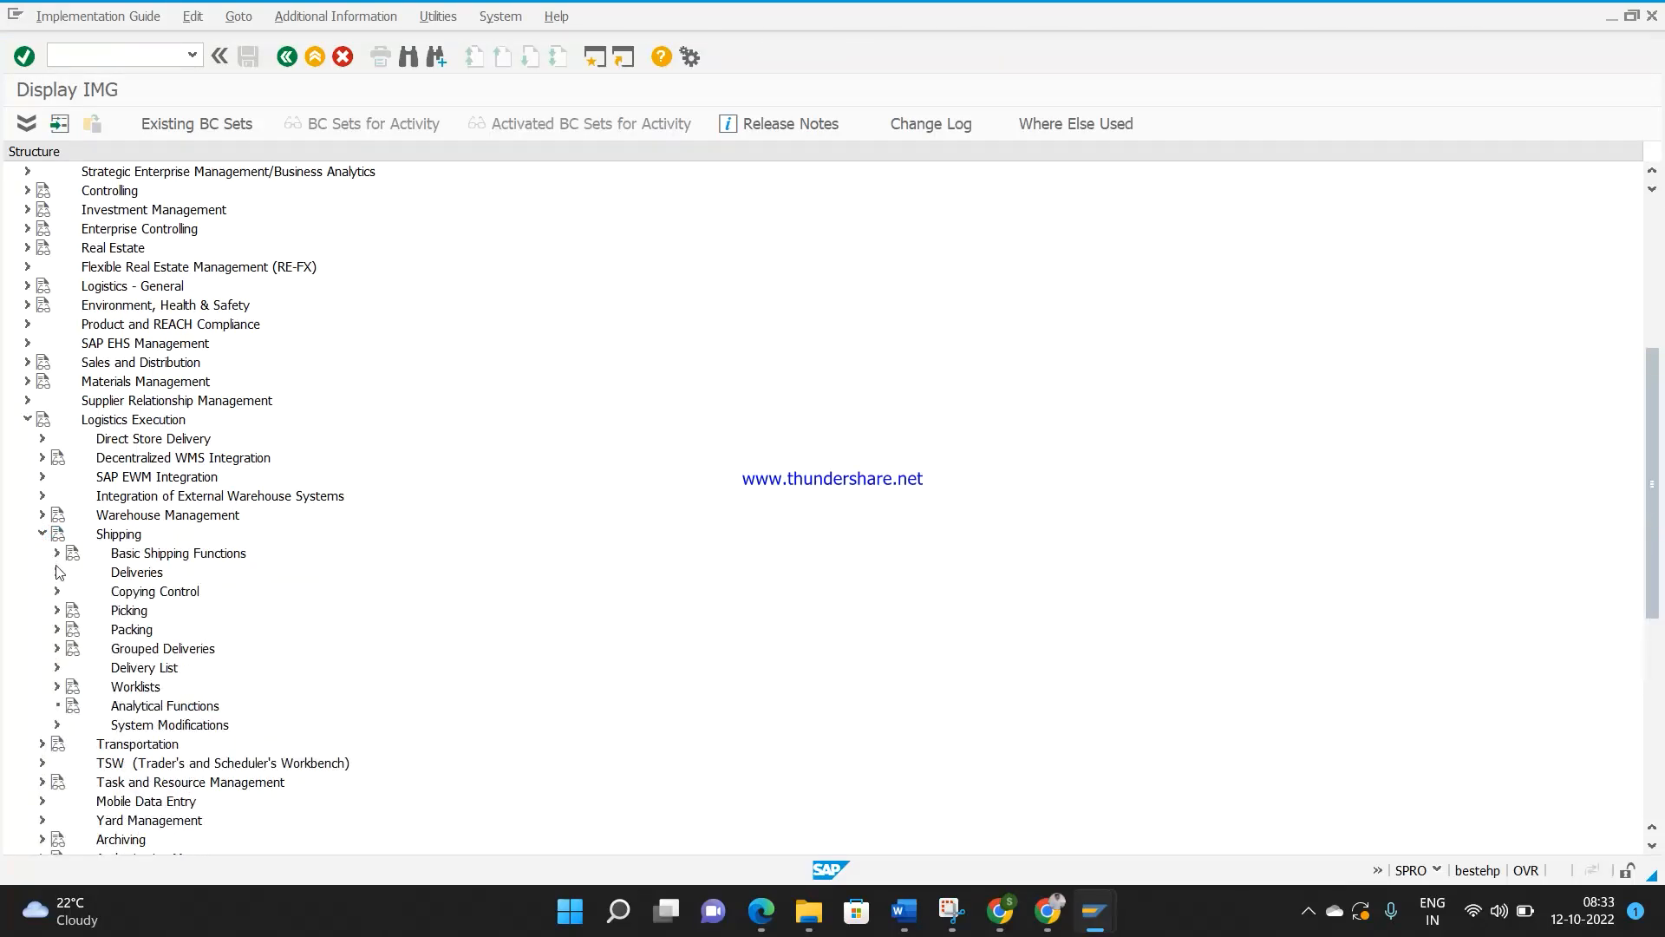
click(57, 573)
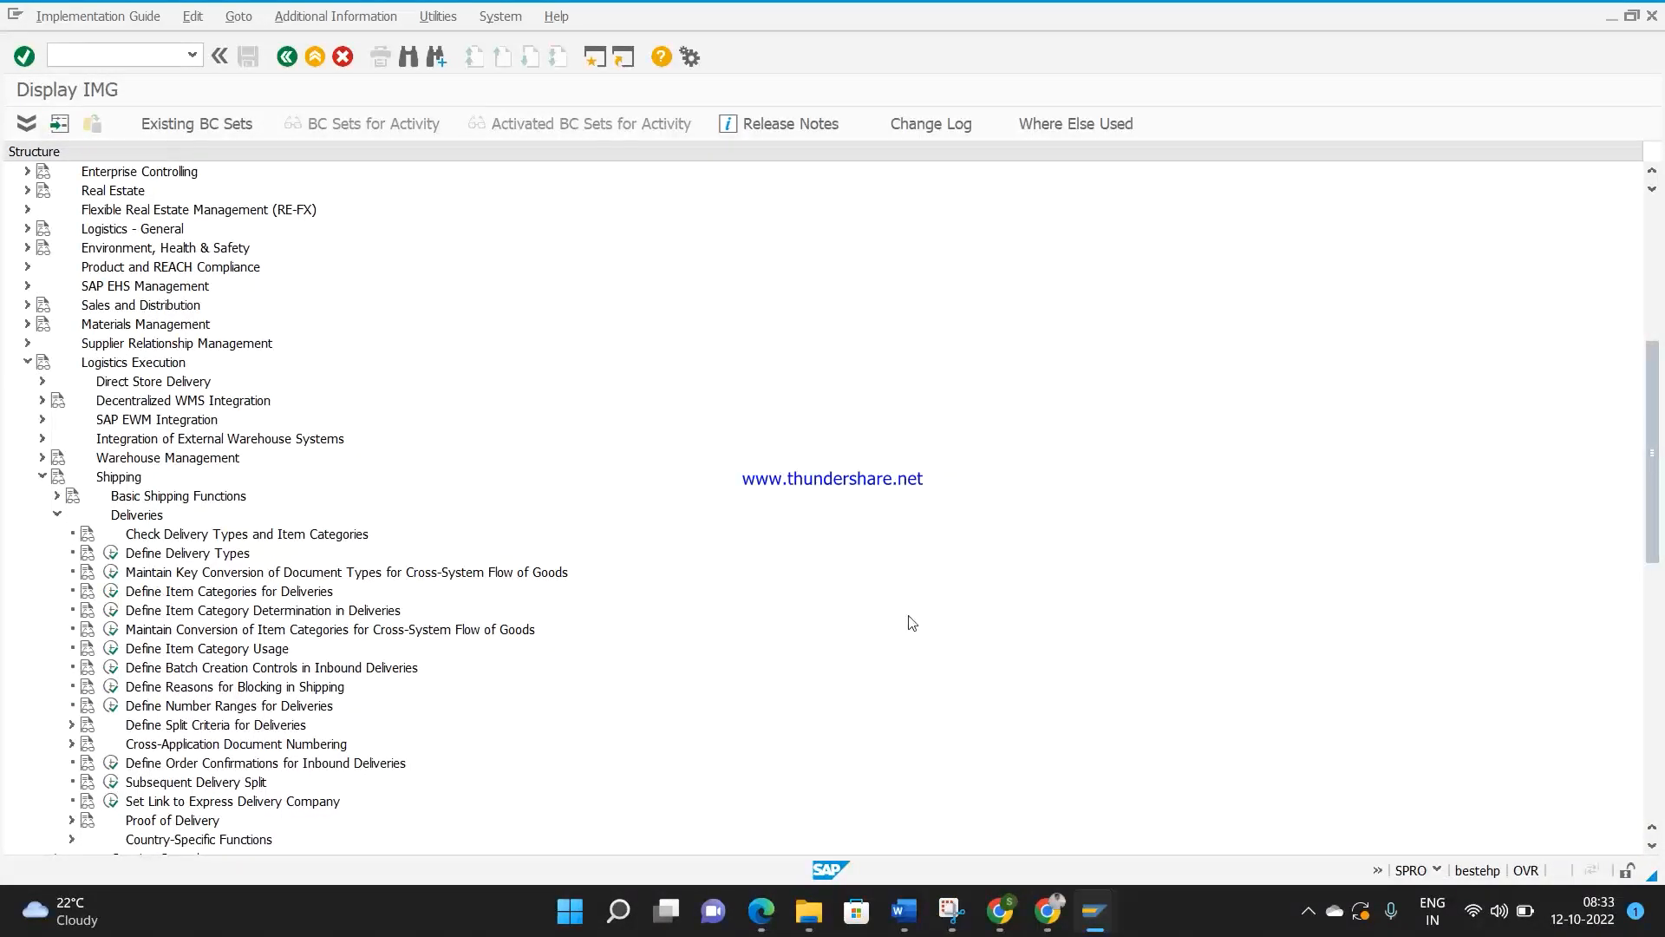
drag(1658, 405, 1659, 465)
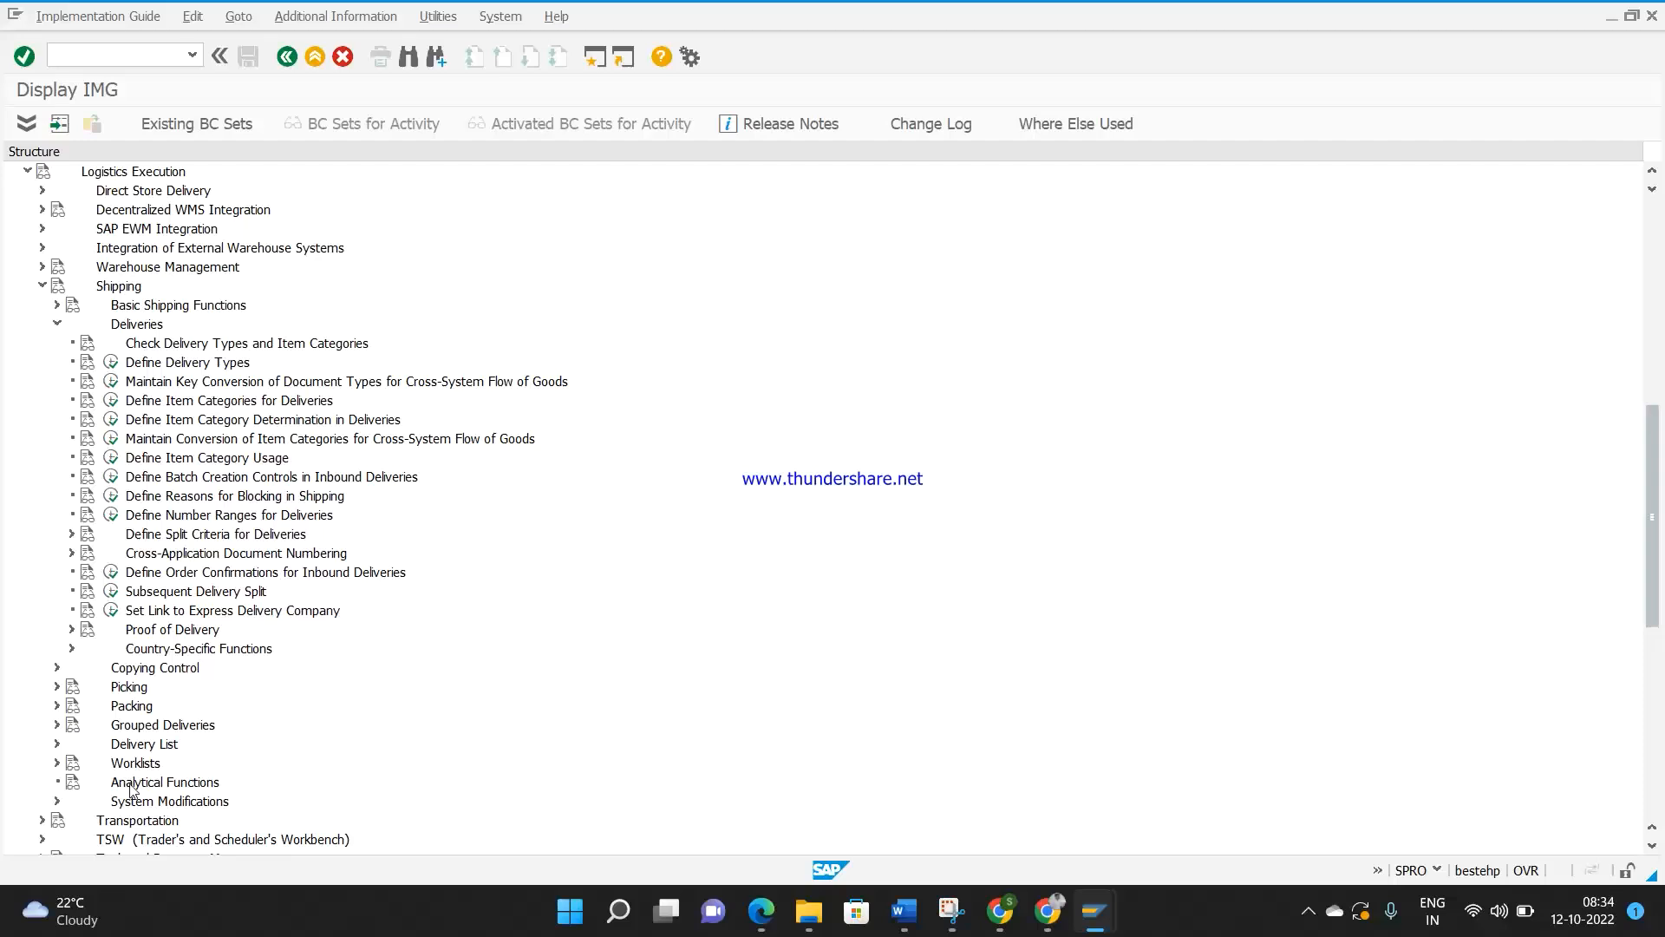
click(56, 307)
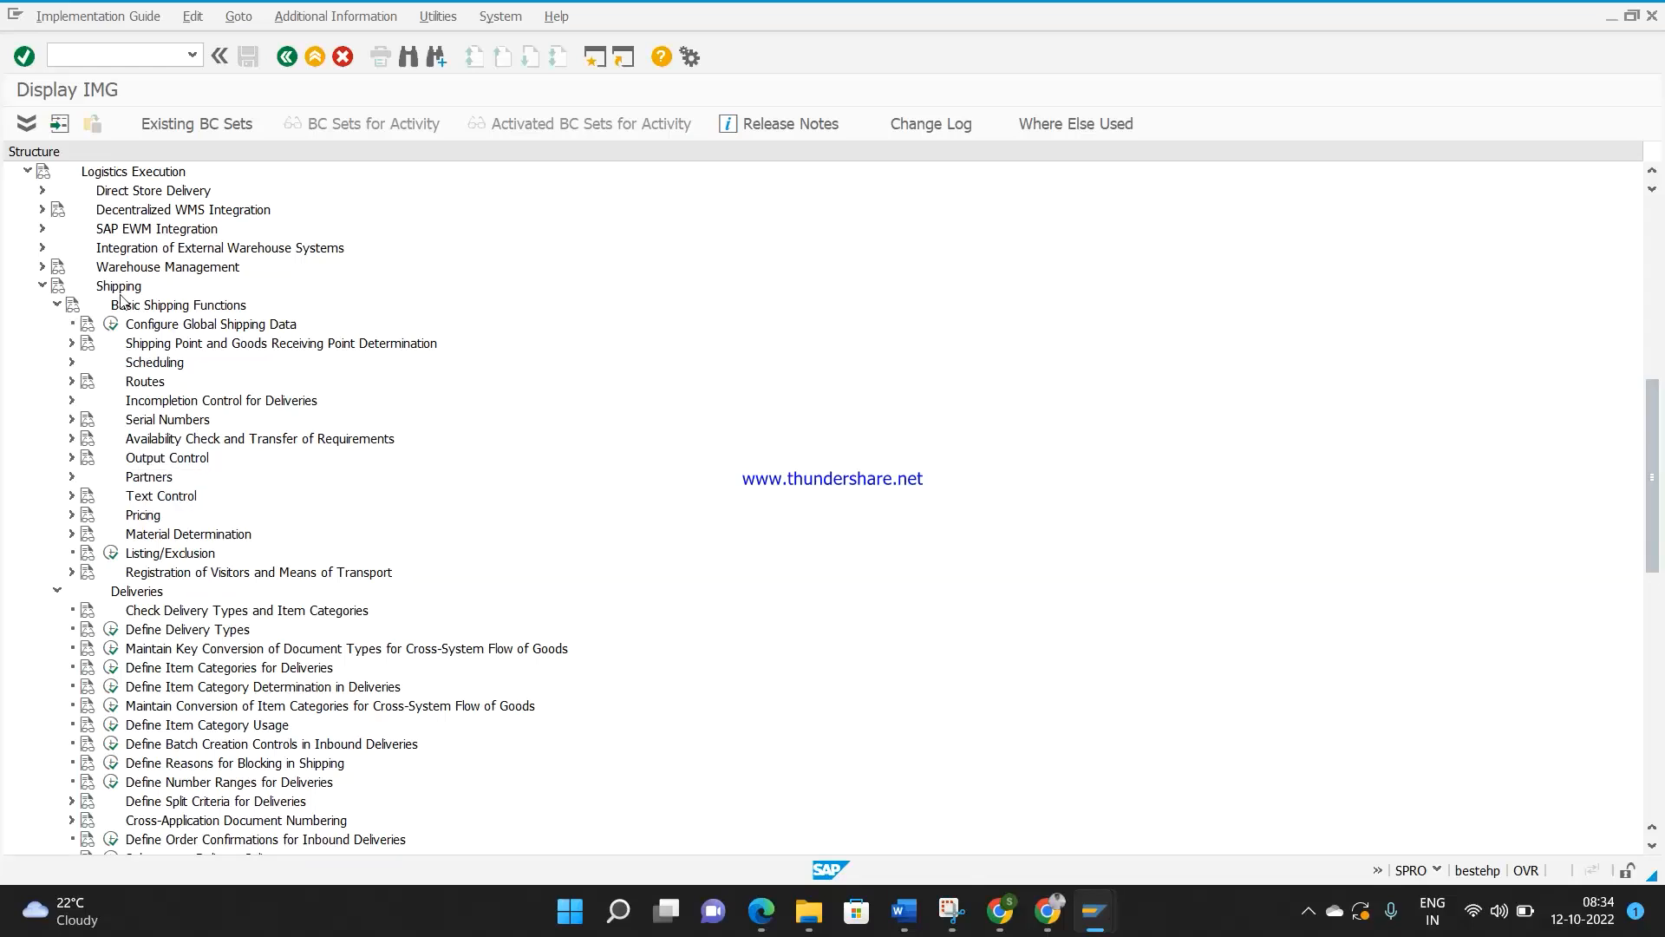
click(72, 459)
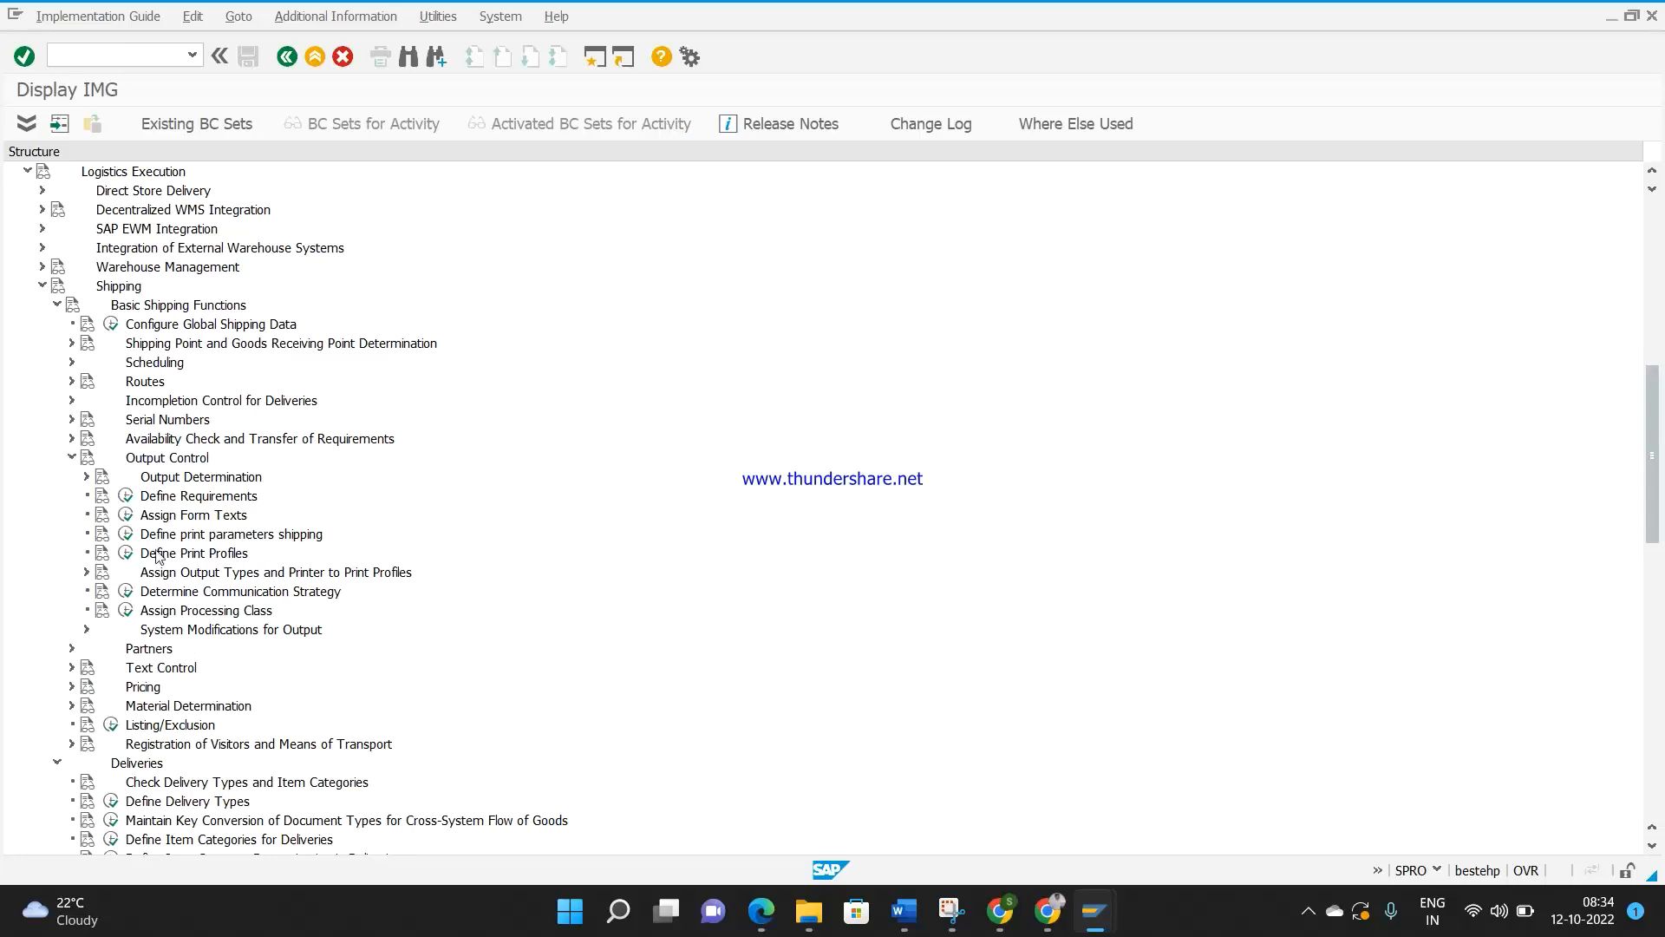
click(87, 477)
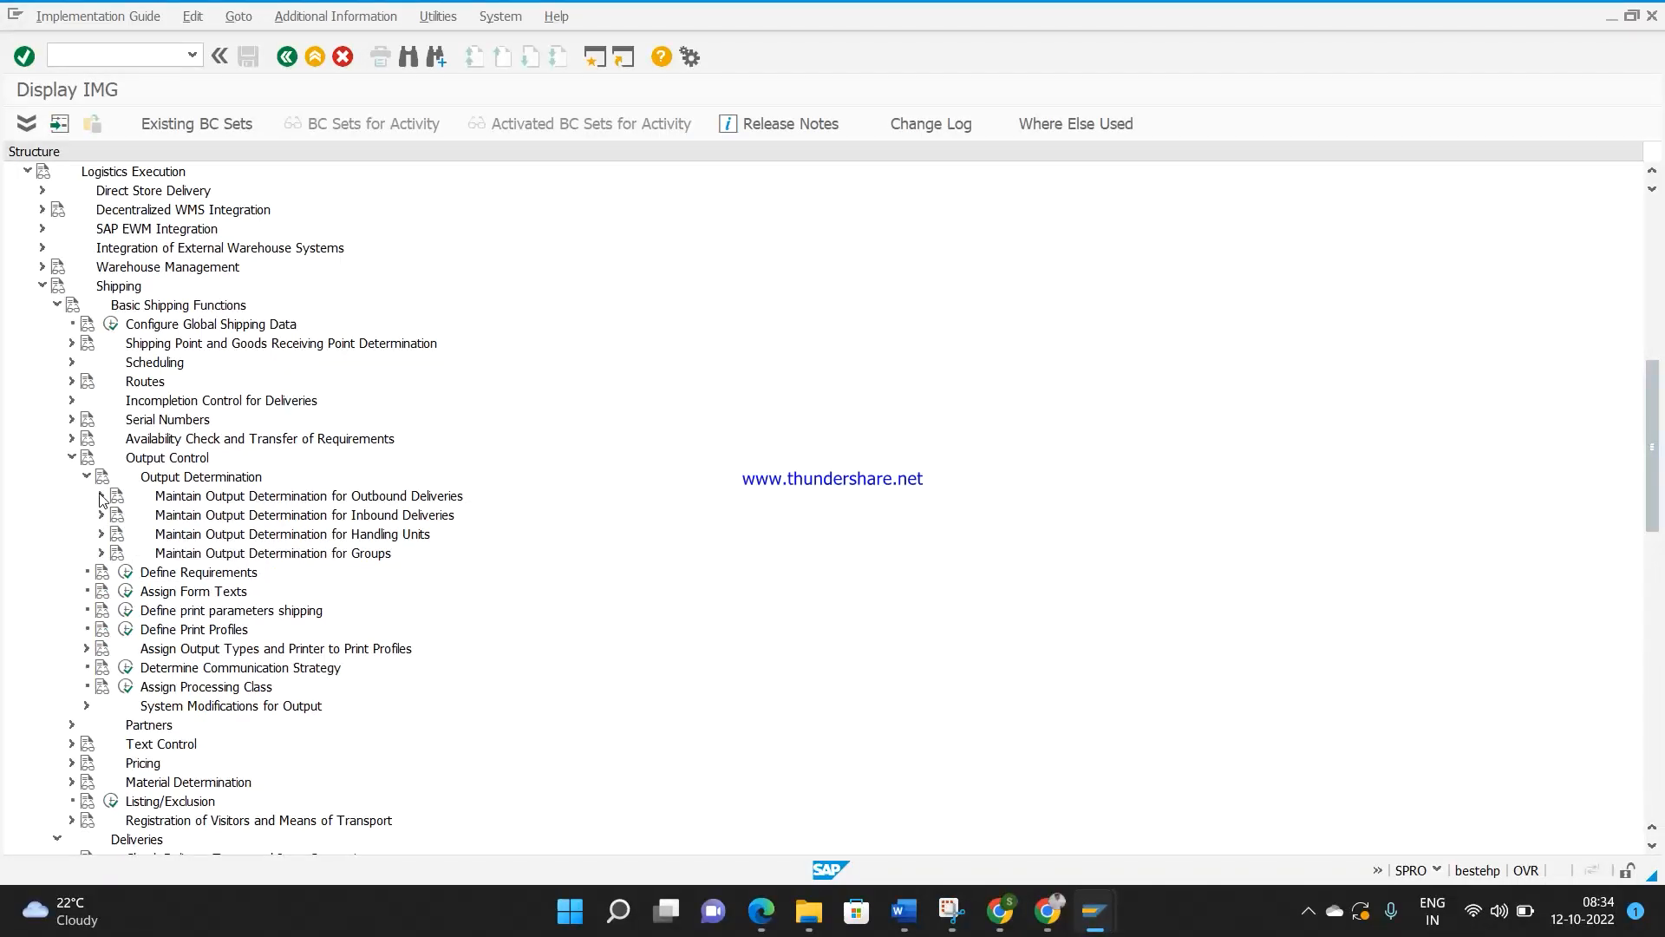
click(101, 496)
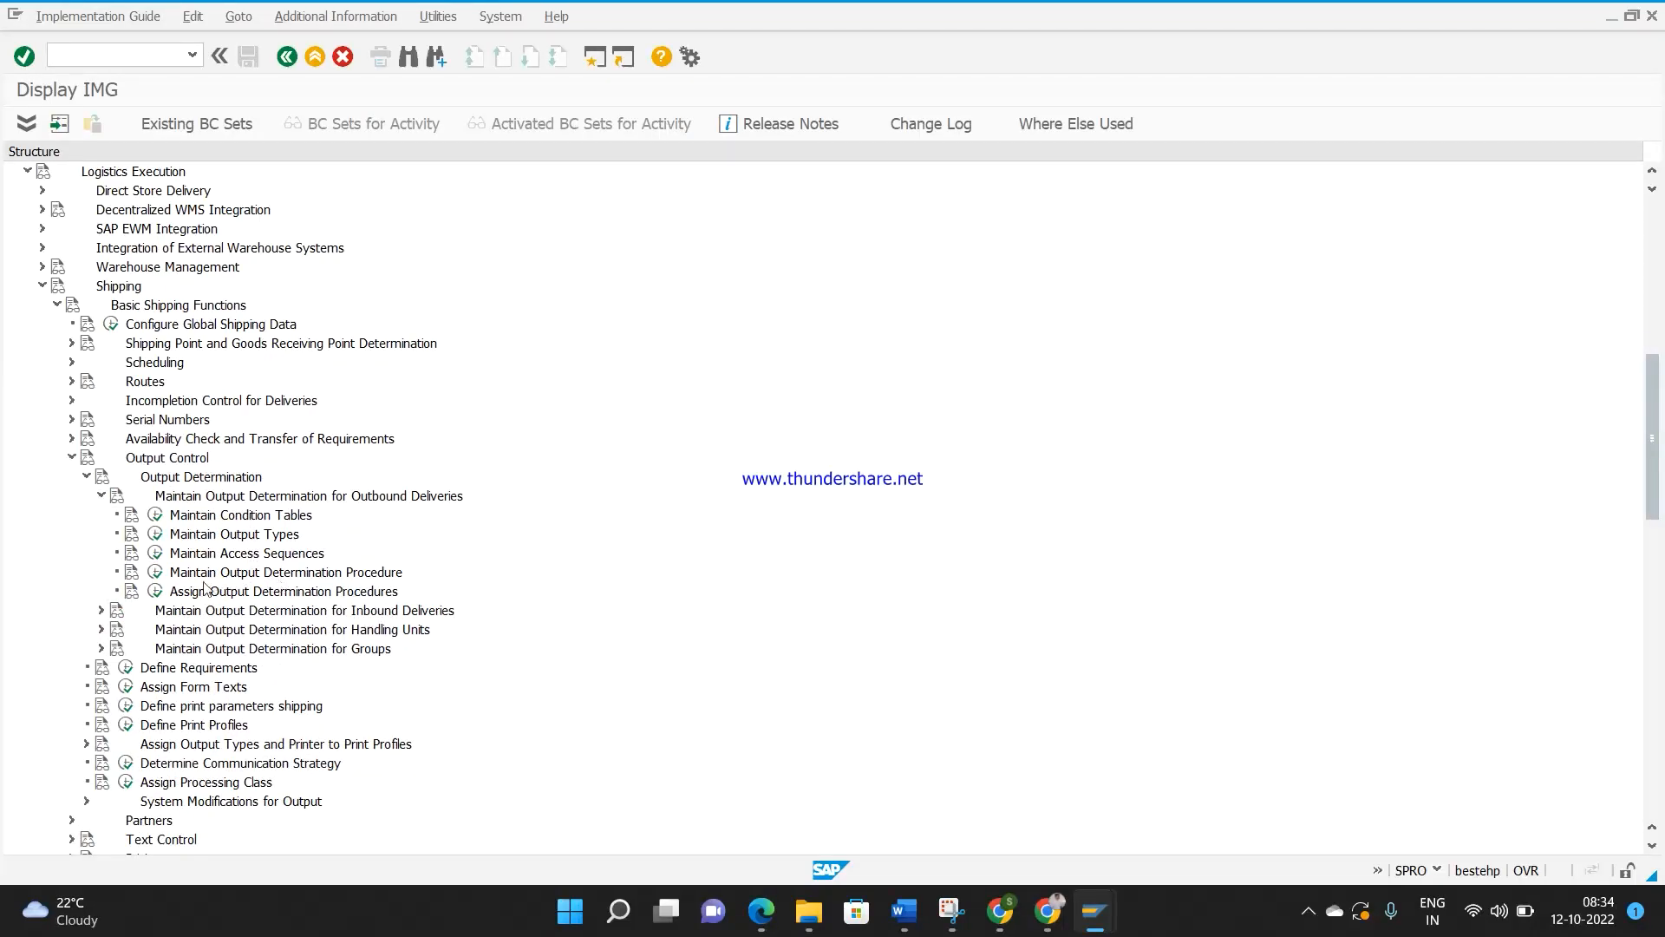
Step: Open the header-level assignment of output determination procedures to deliveries and examine the entry for delivery type LF
click(155, 593)
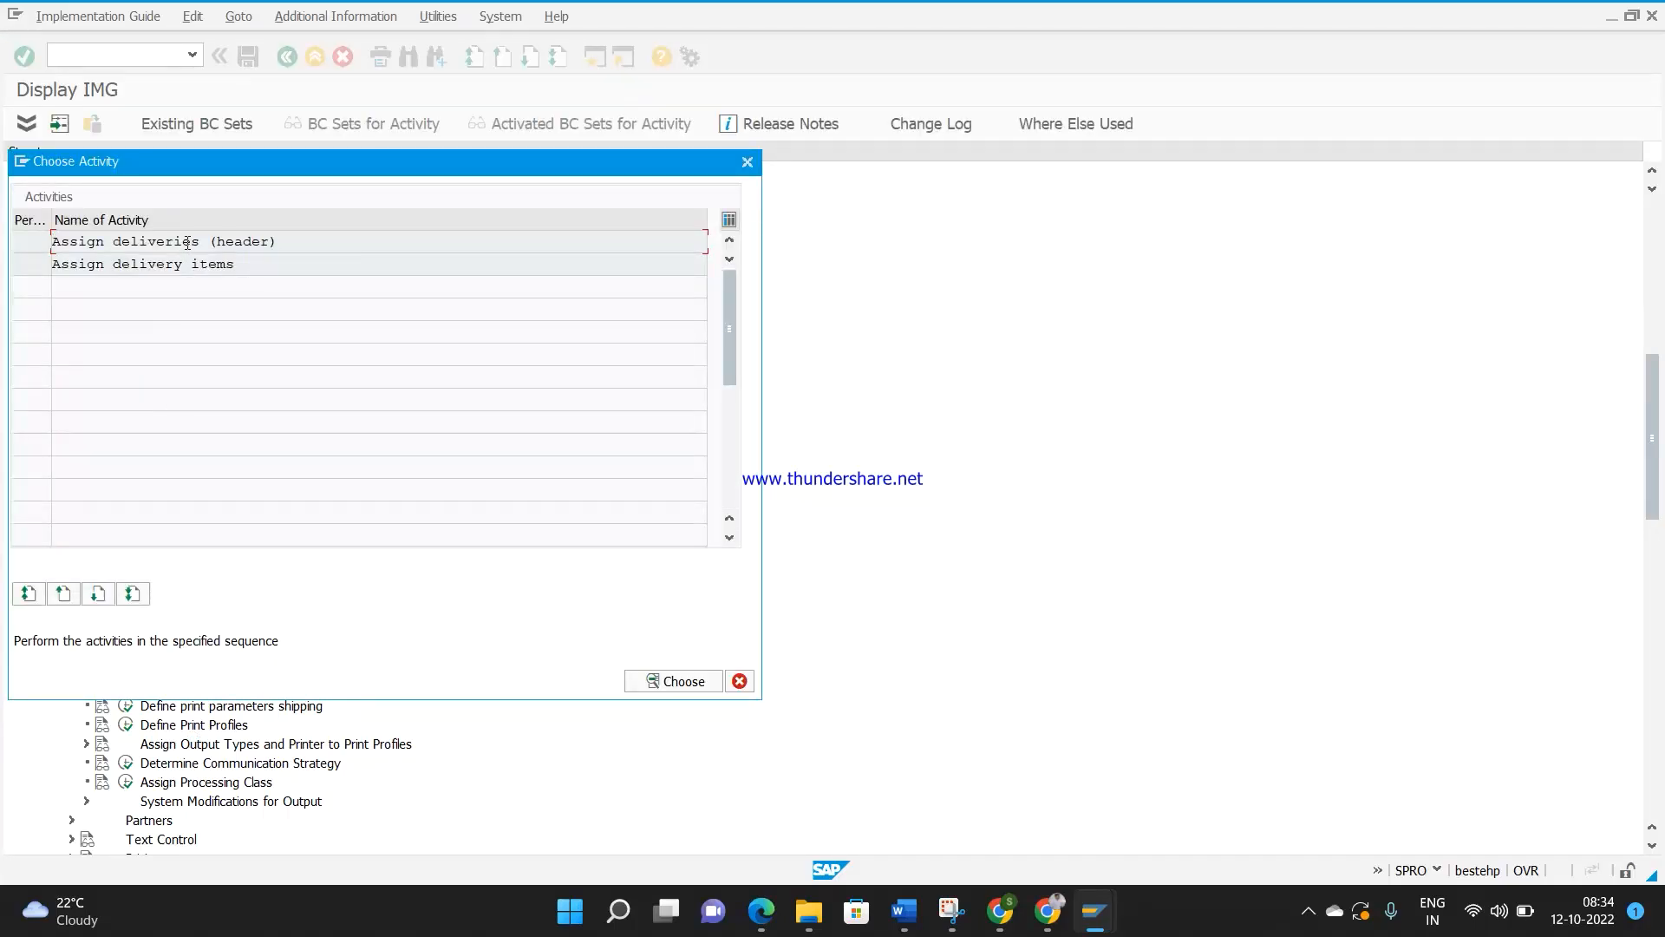
double_click(185, 242)
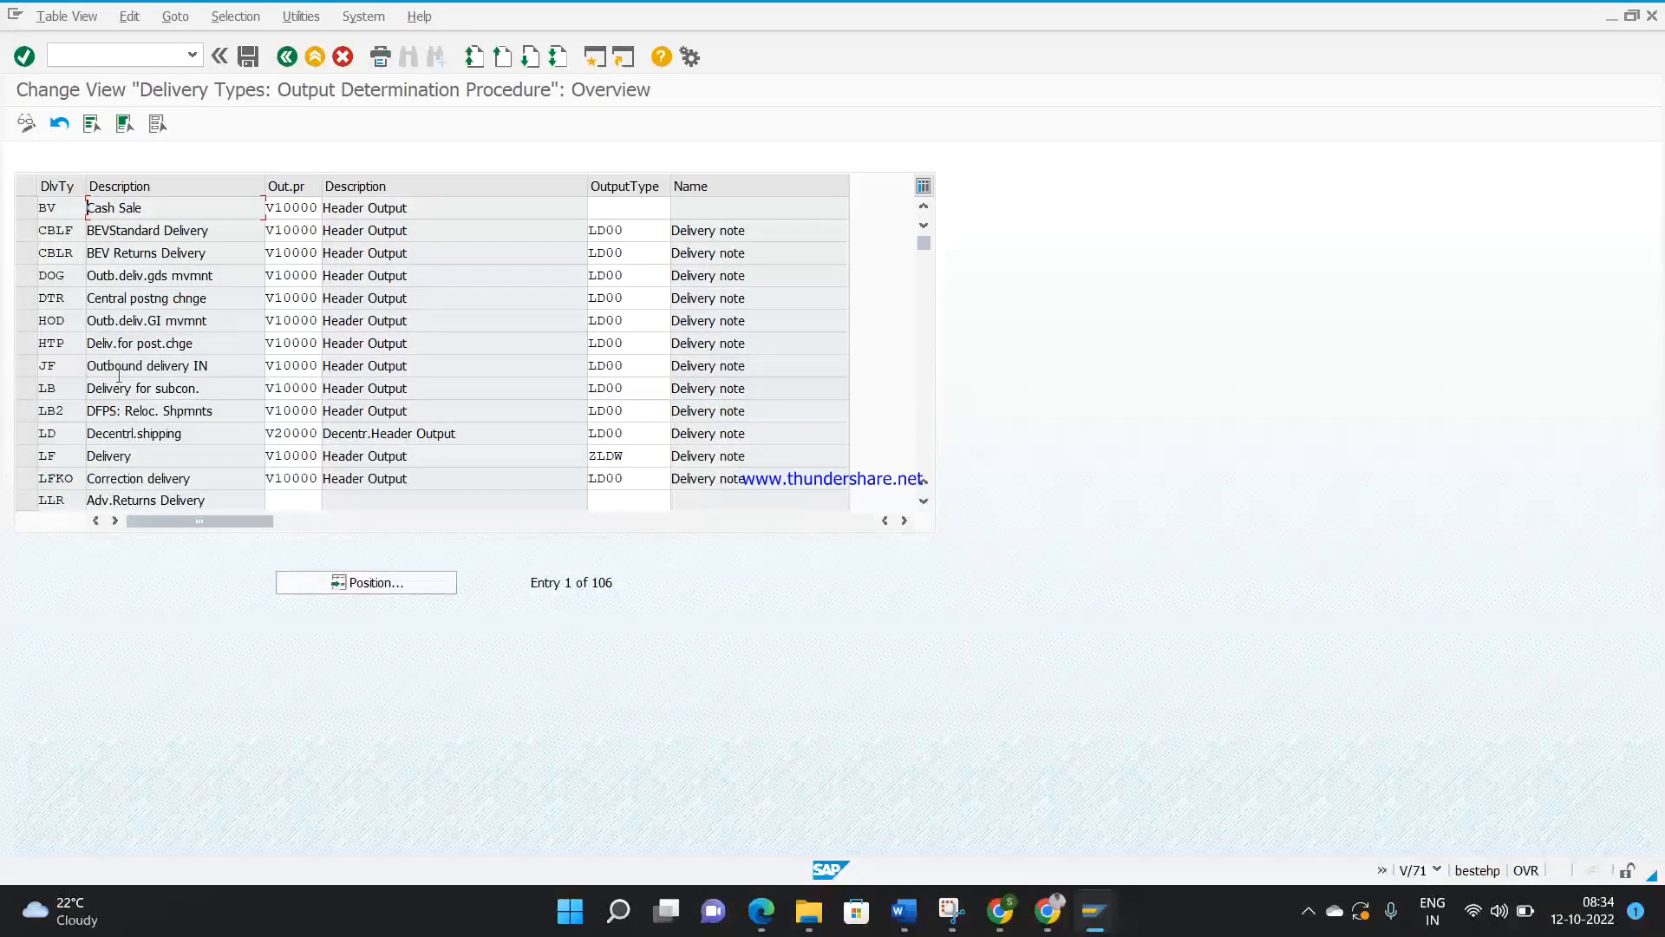
click(26, 456)
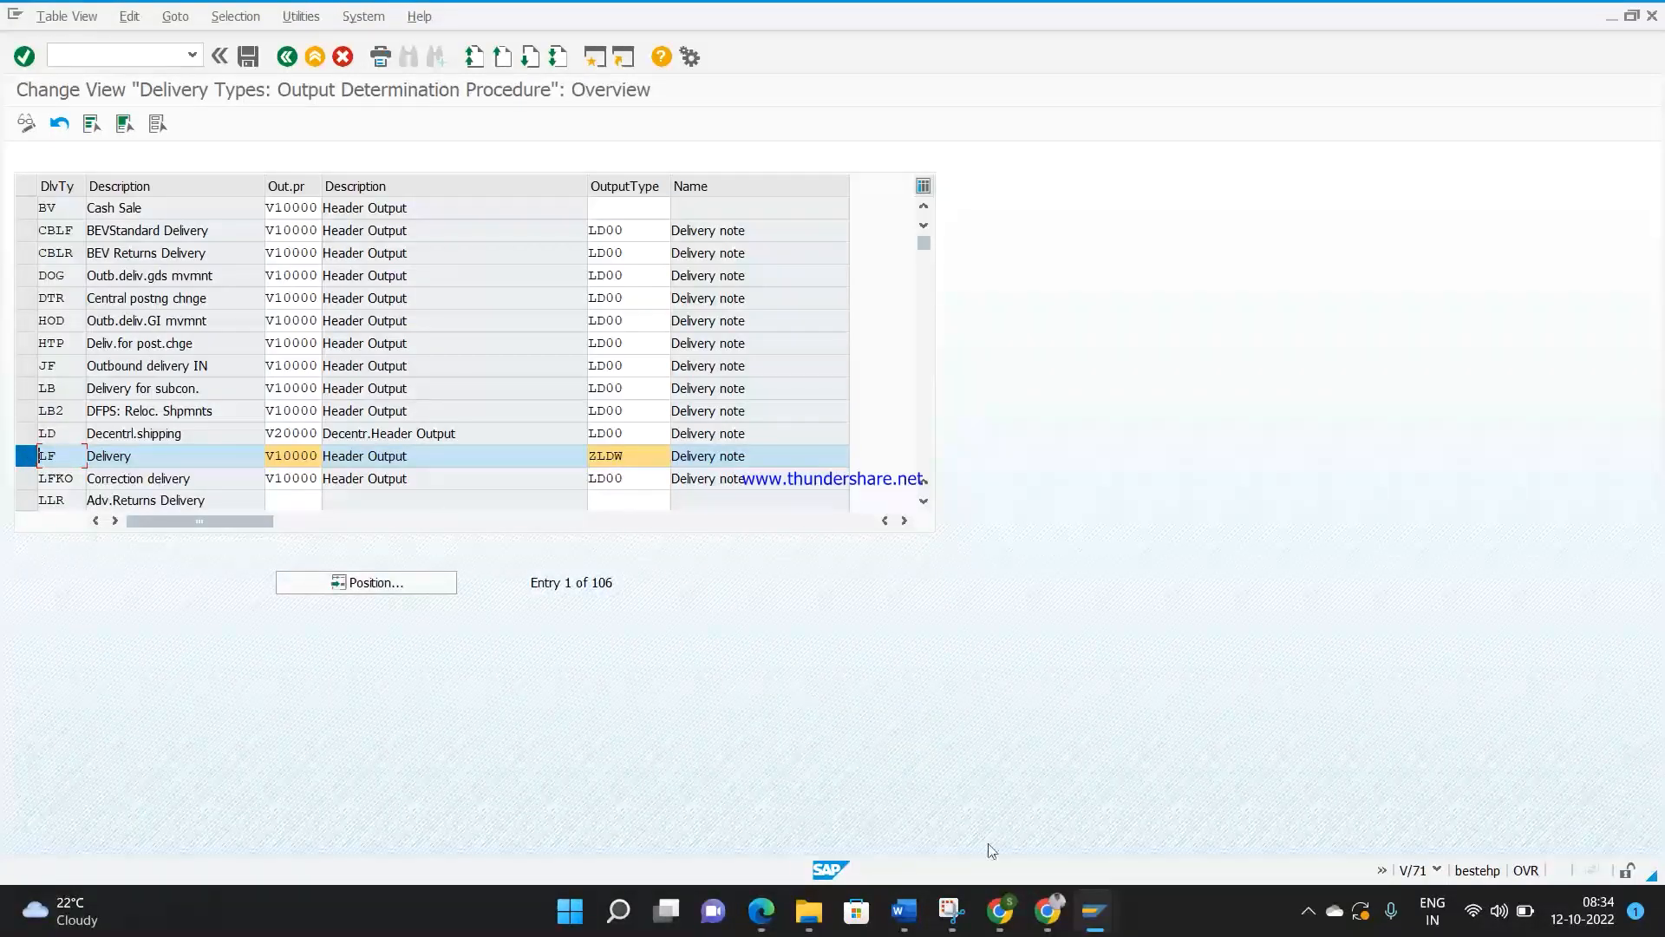
Step: Switch to the Word notes, append "---Sale order" to the VV11/VV12/VV13 line and add "VV21/VV22/VV23—Deliveries" and "VV31/VV32/VV33-- Invoice" below it
mouse_move(911, 927)
click(904, 837)
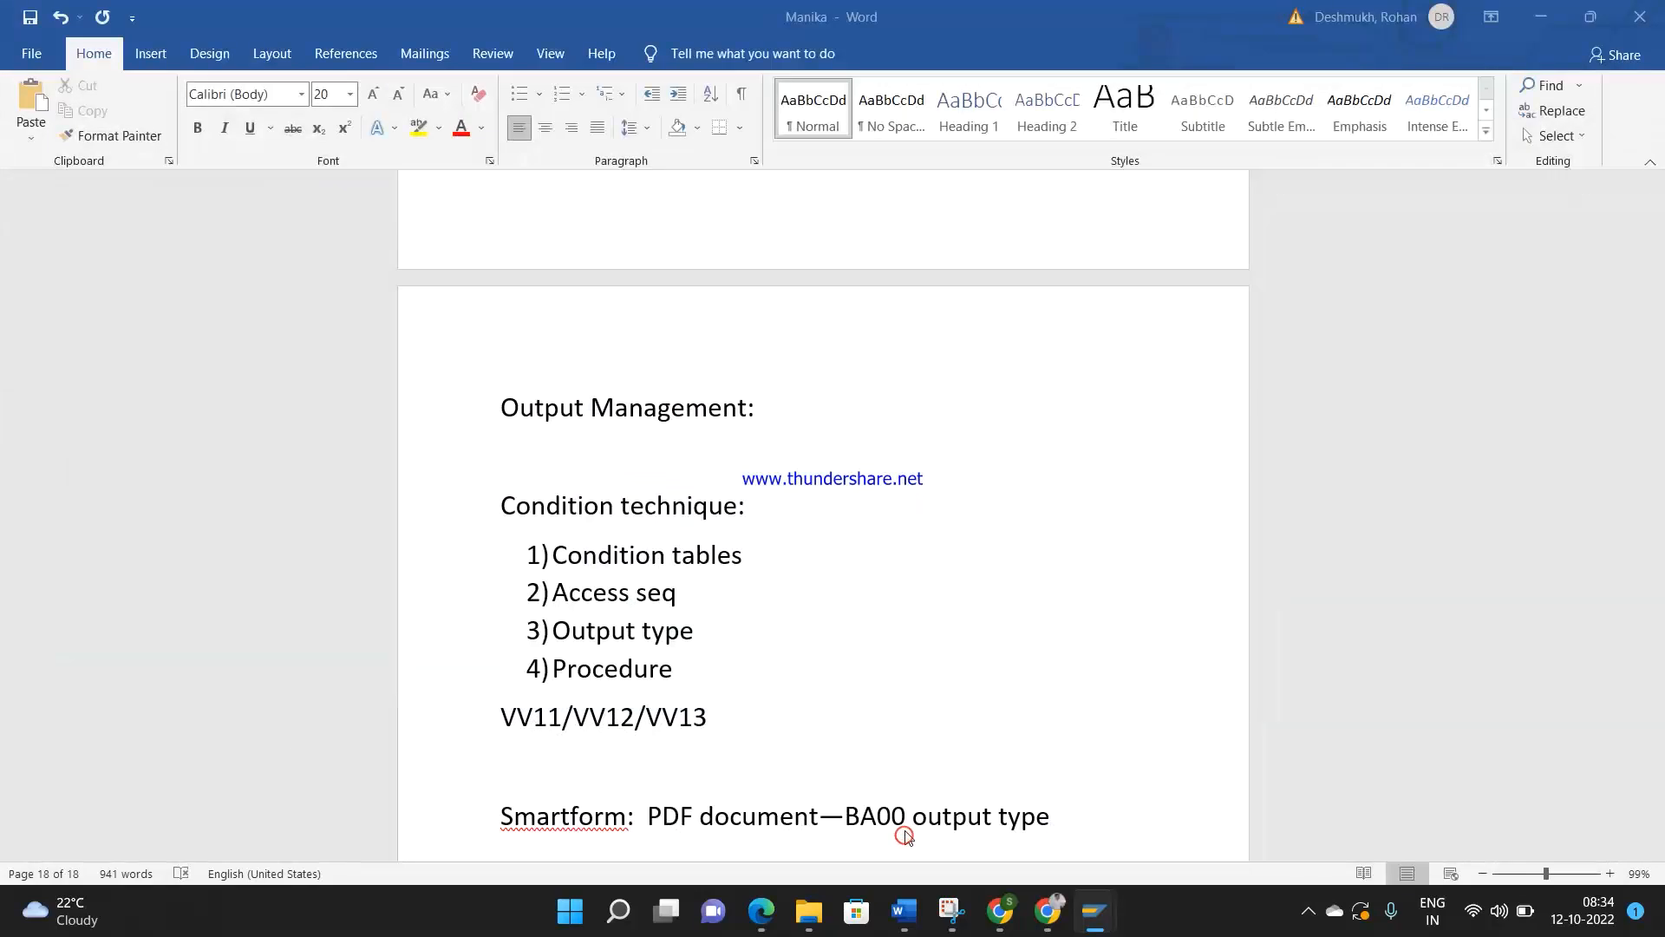
click(718, 718)
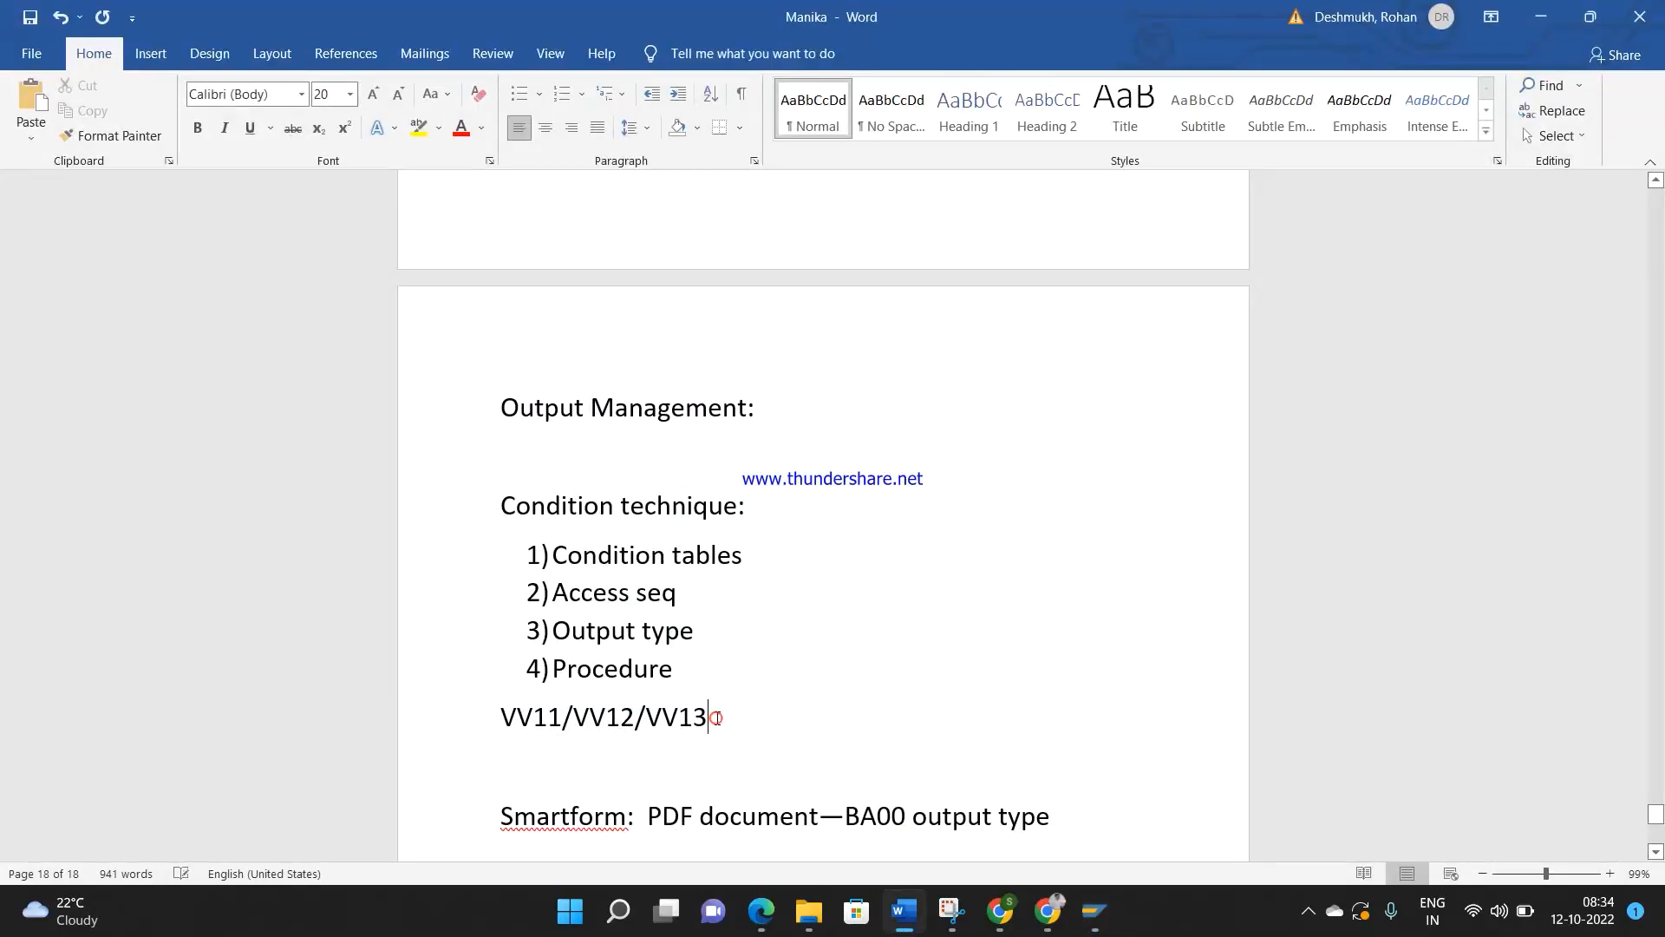
text(---Sale order)
key(Return)
text(VV21/VV22/VV23-- Deliveries)
key(Return)
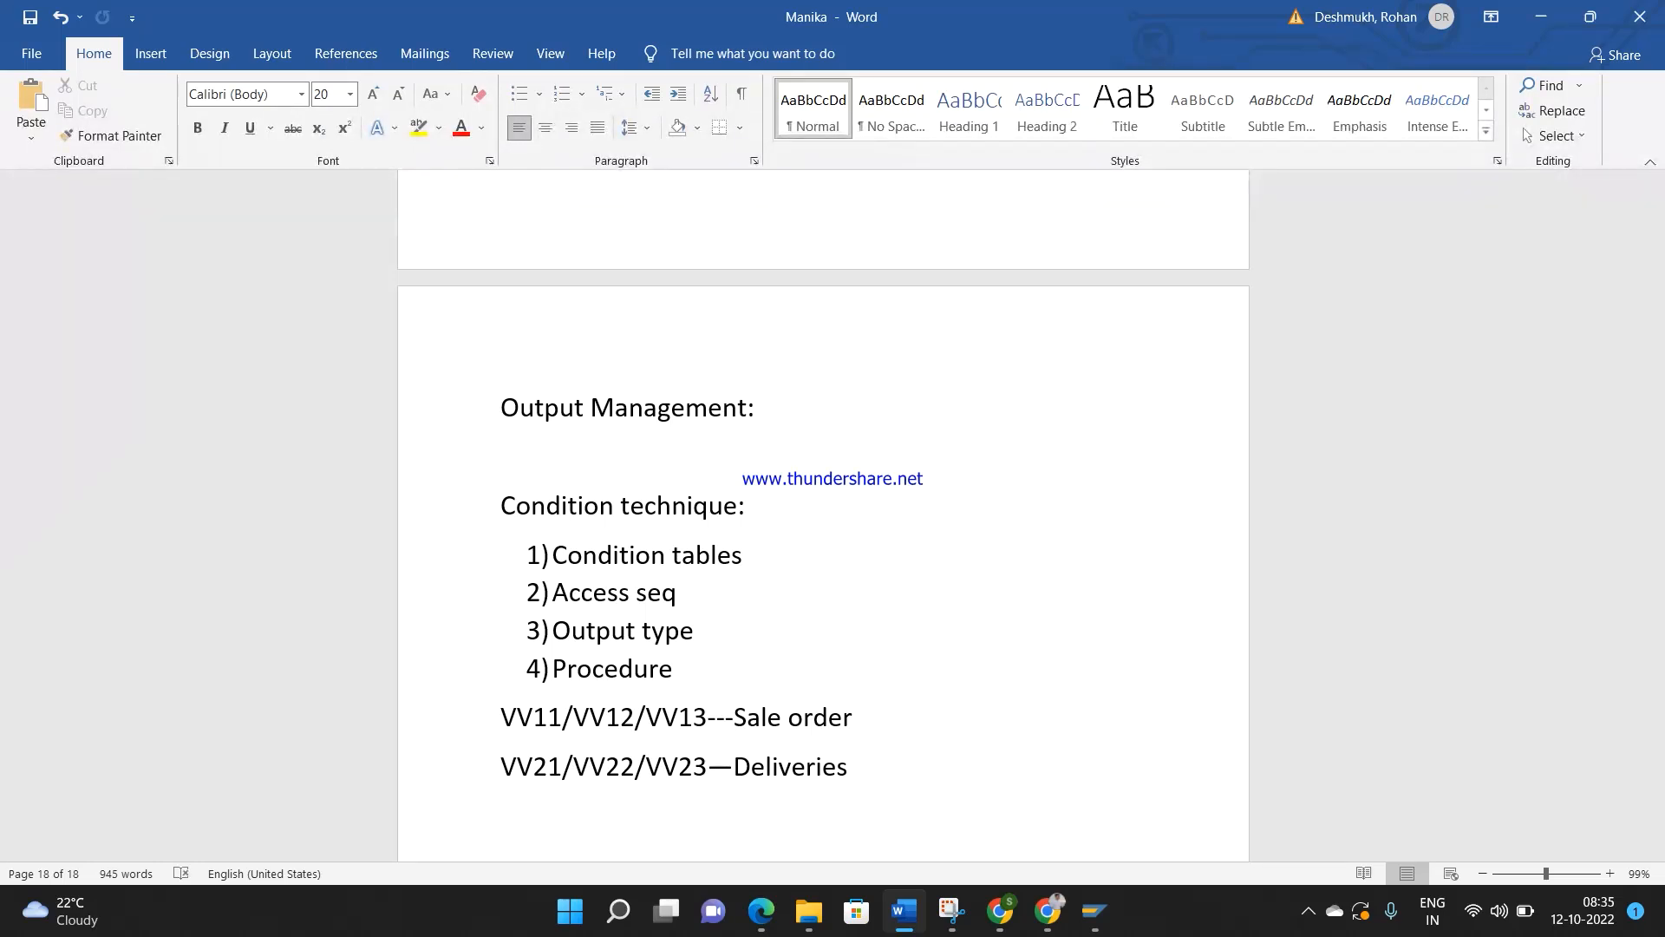
text(VV31/VV32/VV33)
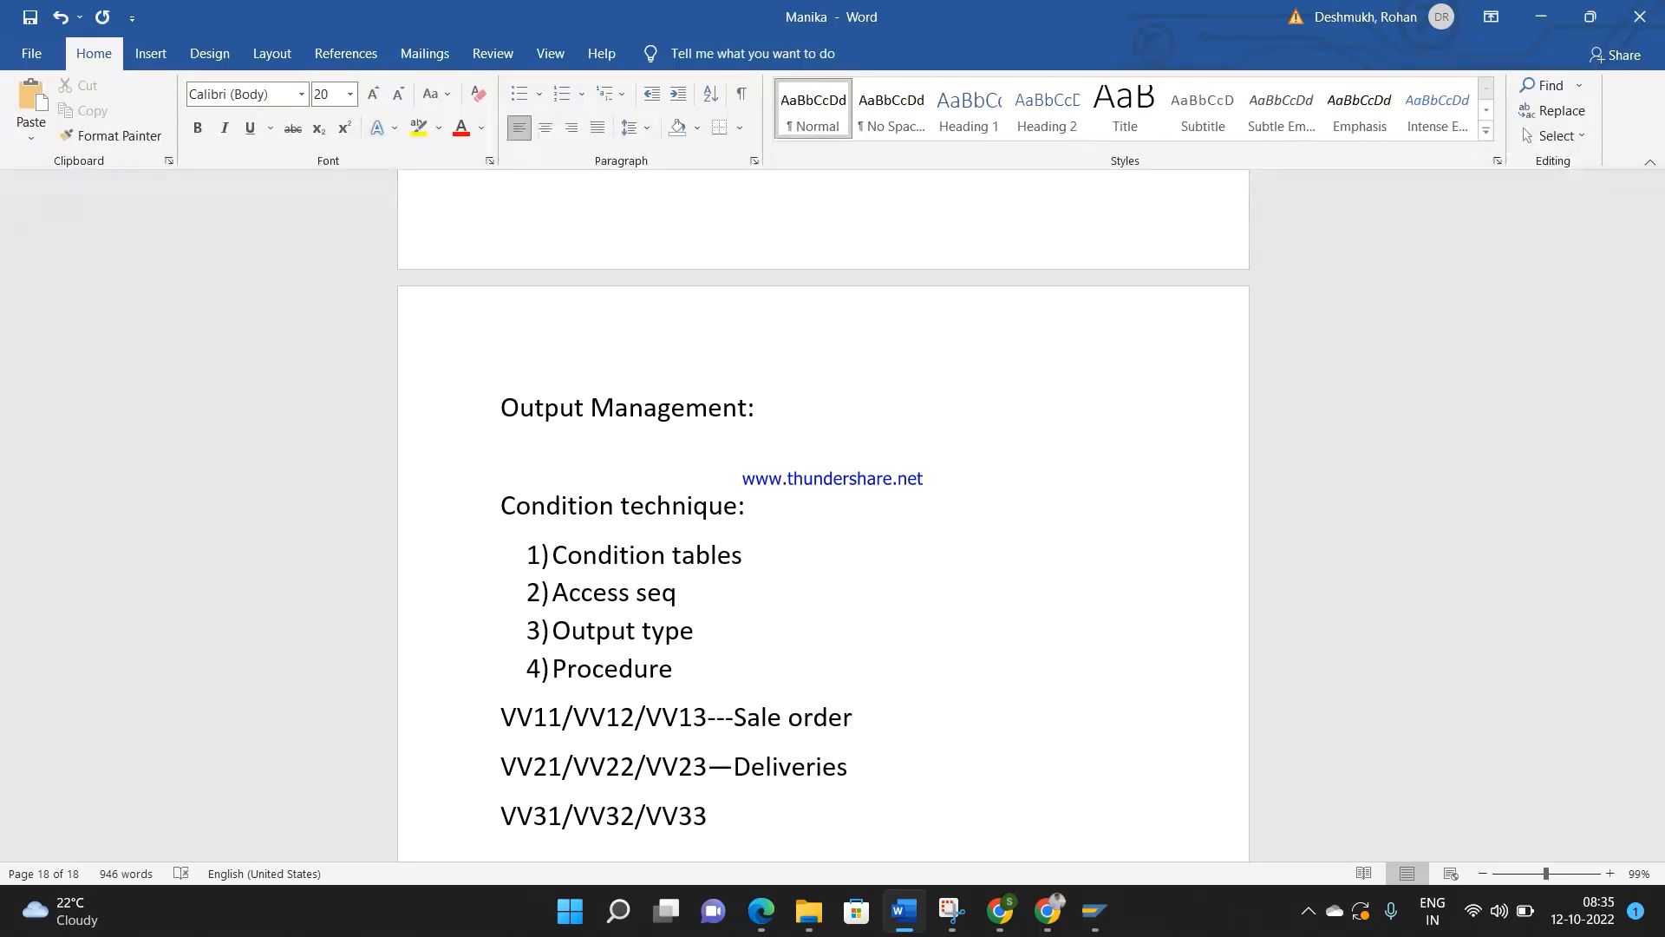
text(-- Invoice)
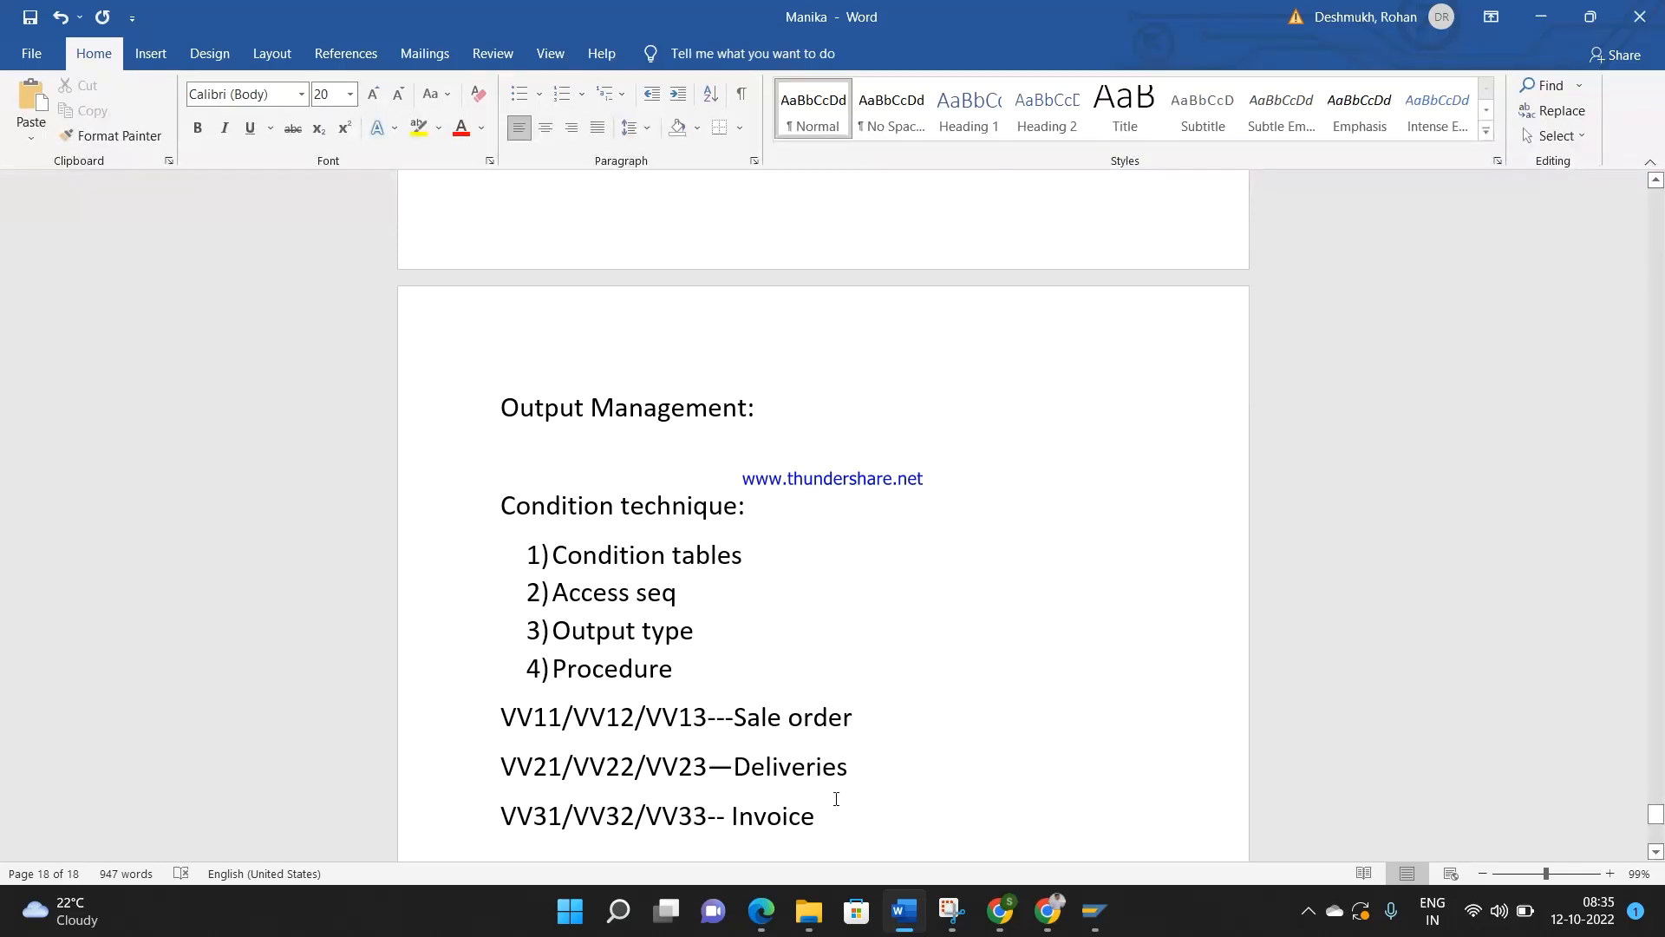
drag(822, 815, 509, 724)
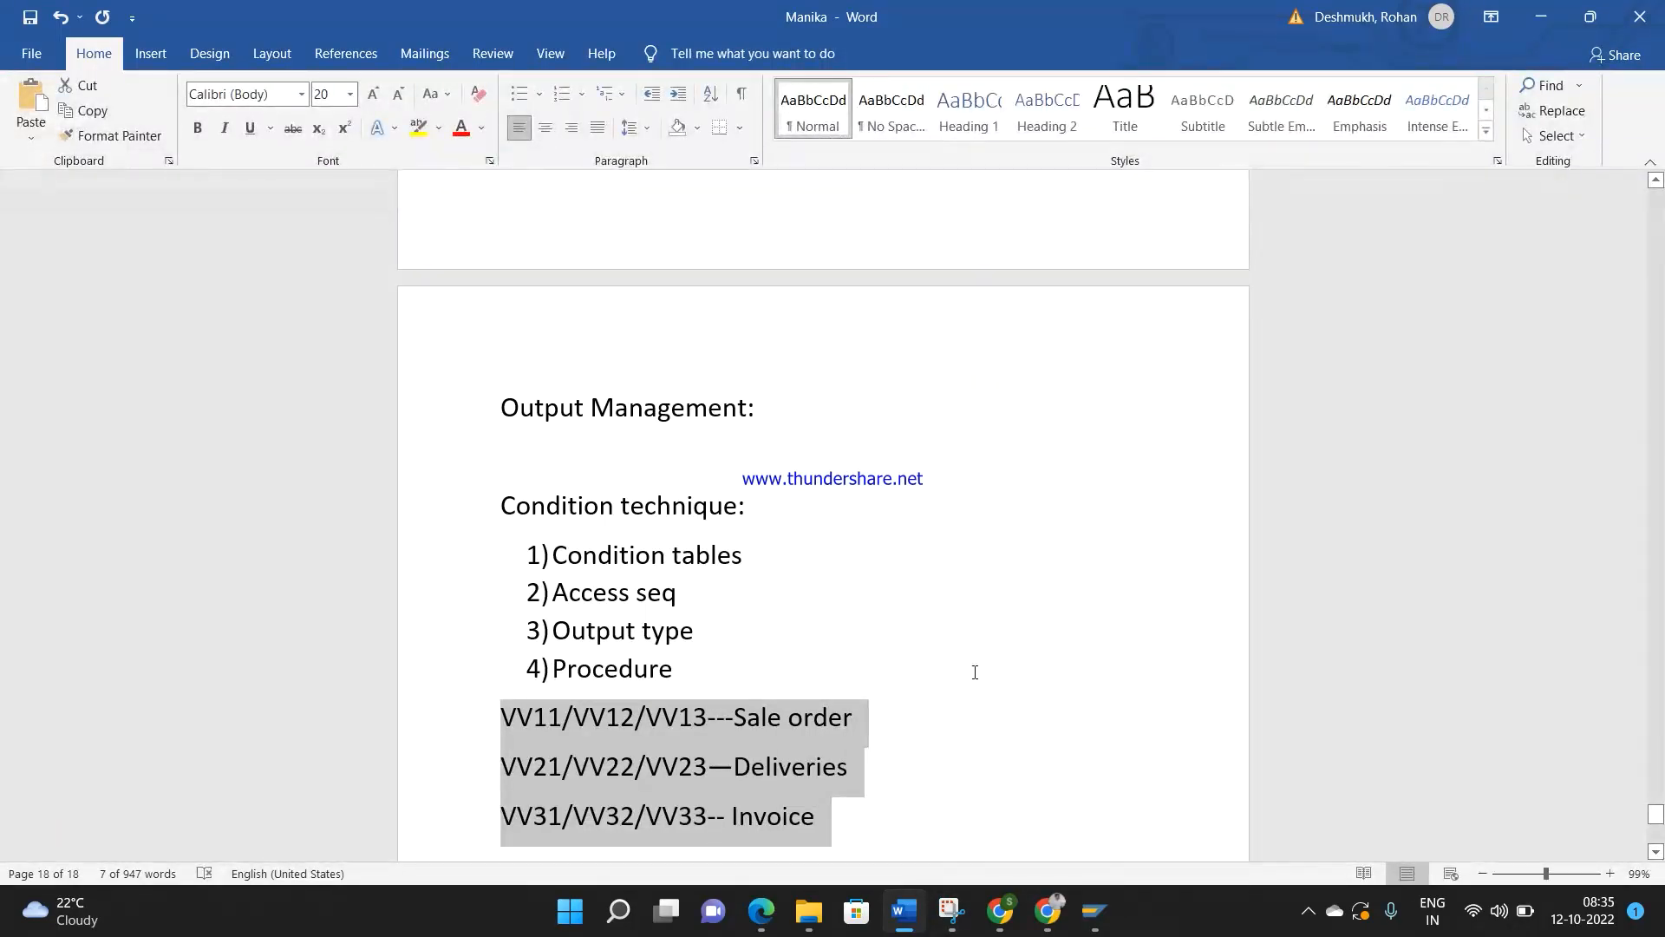
Step: Switch to the SAP condition records session and open transaction VV21 for creating shipping output condition records
mouse_move(1098, 917)
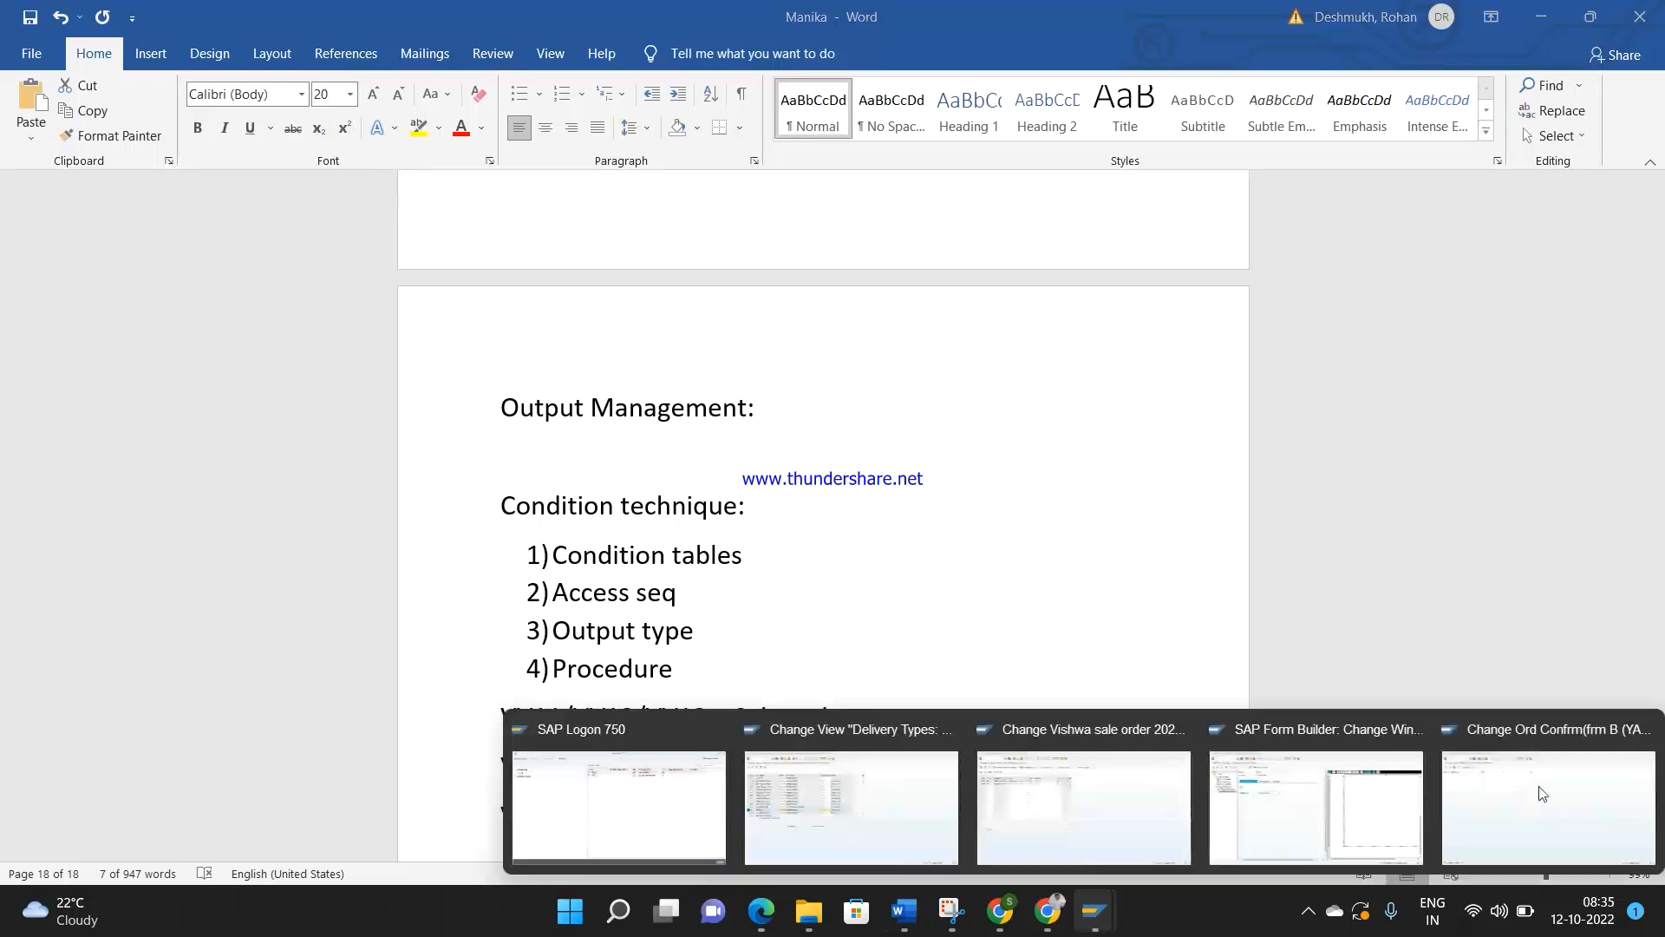
mouse_move(1544, 793)
click(1544, 793)
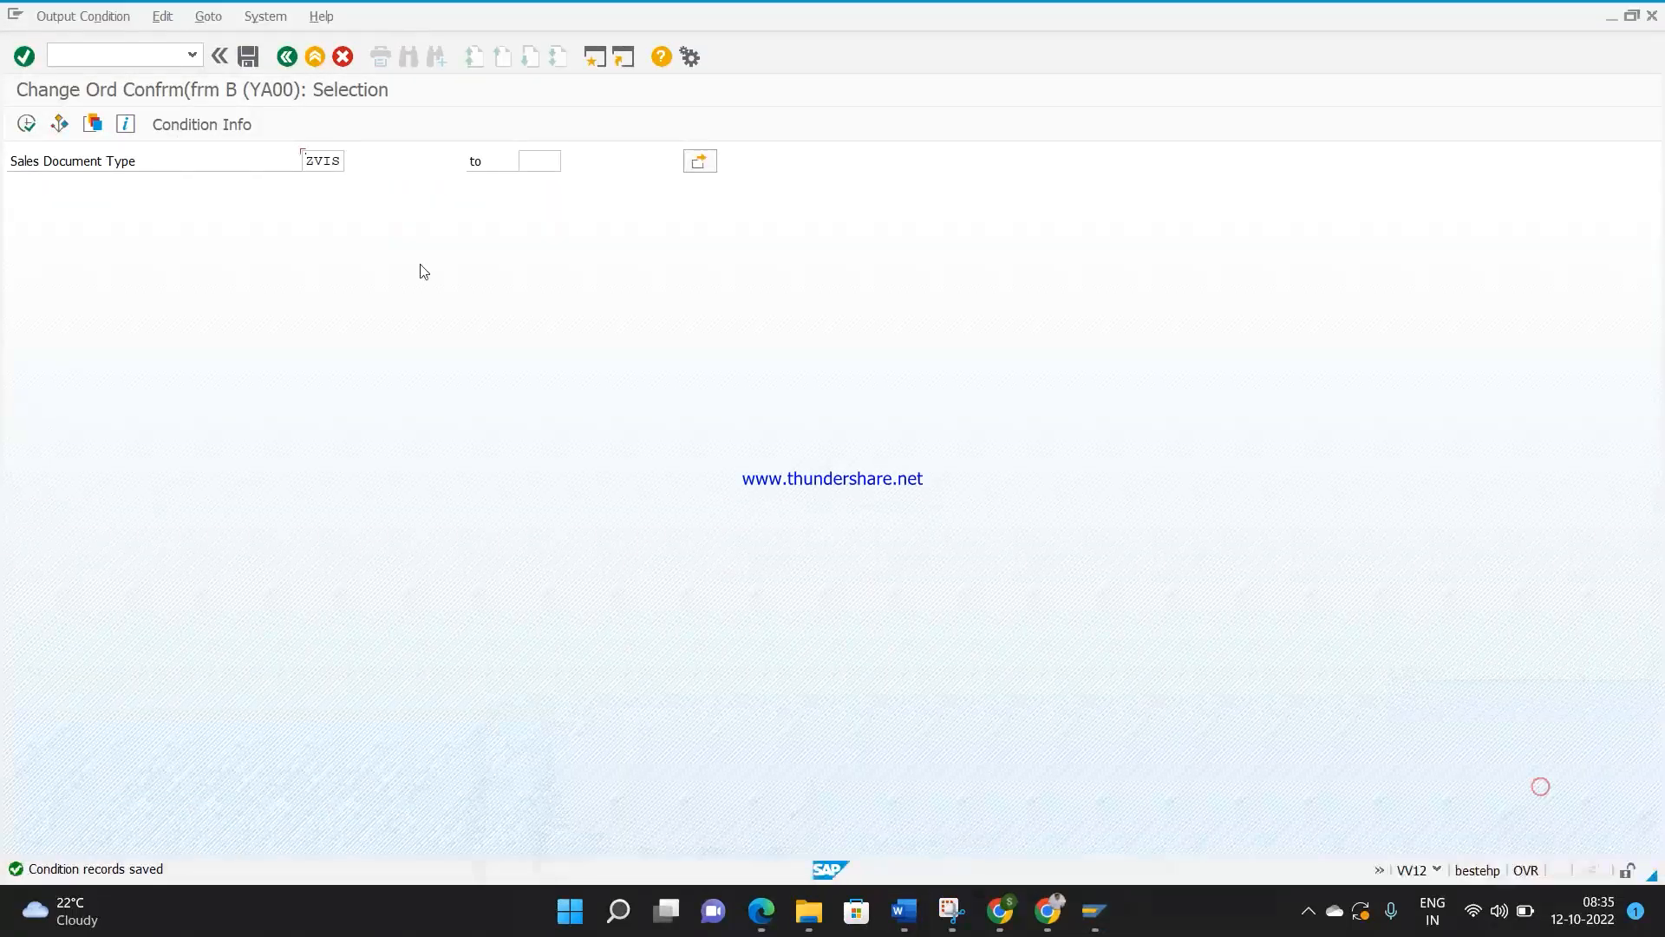
click(125, 52)
text(/nnvv)
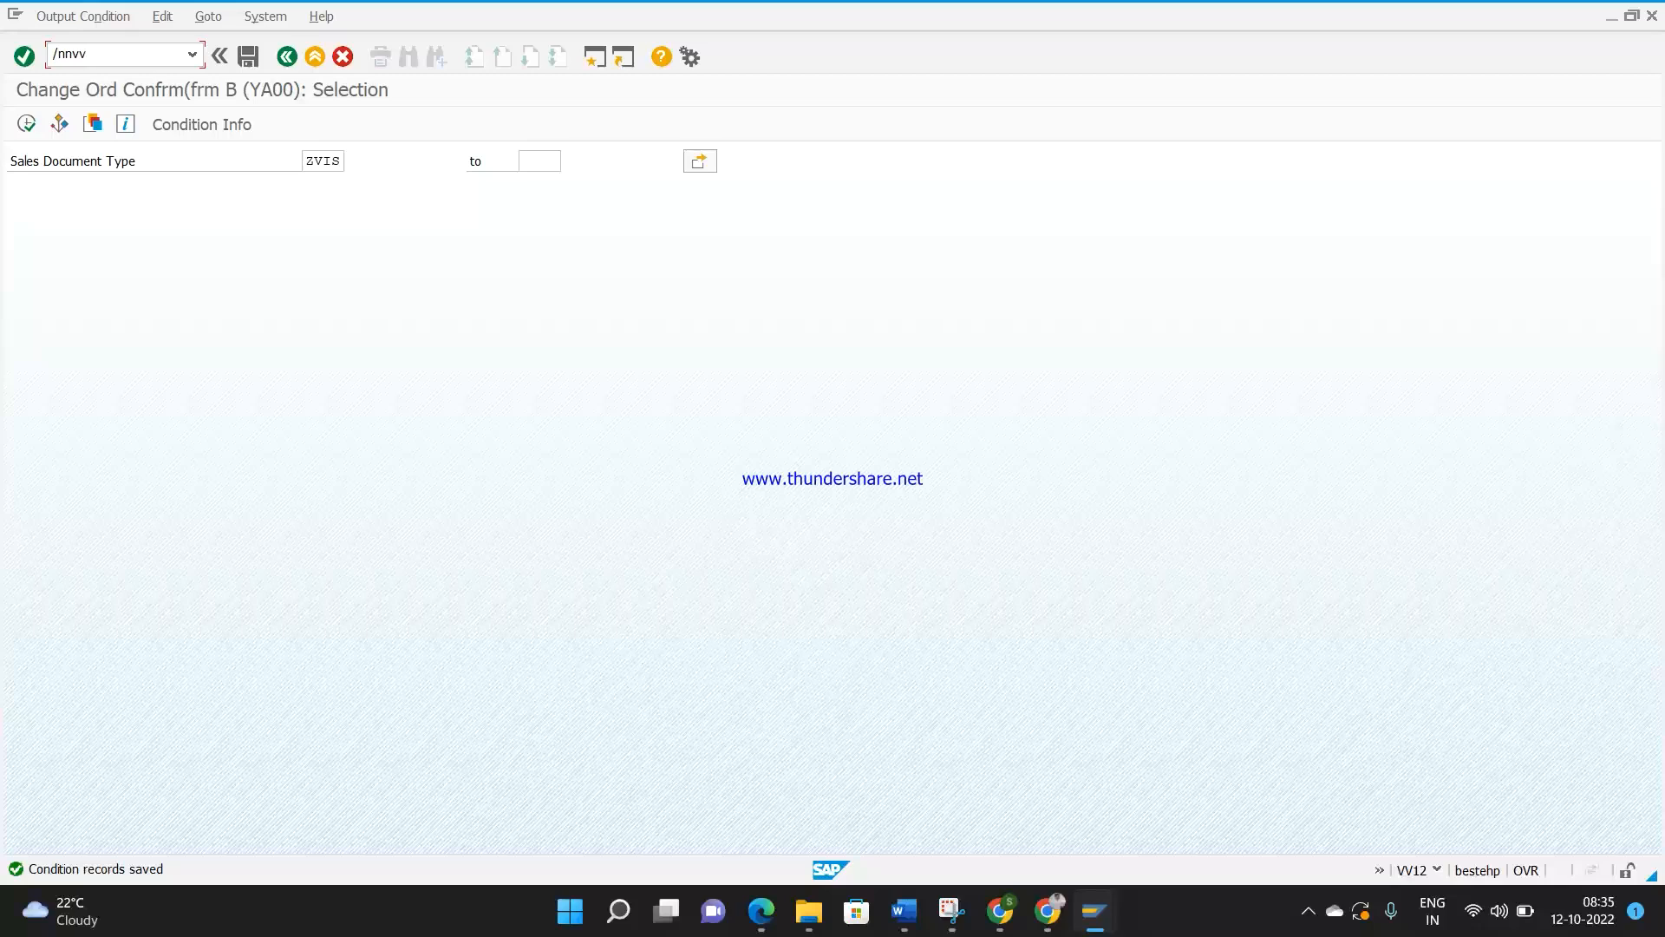
key(BackSpace)
key(BackSpace)
text(vv21)
key(Return)
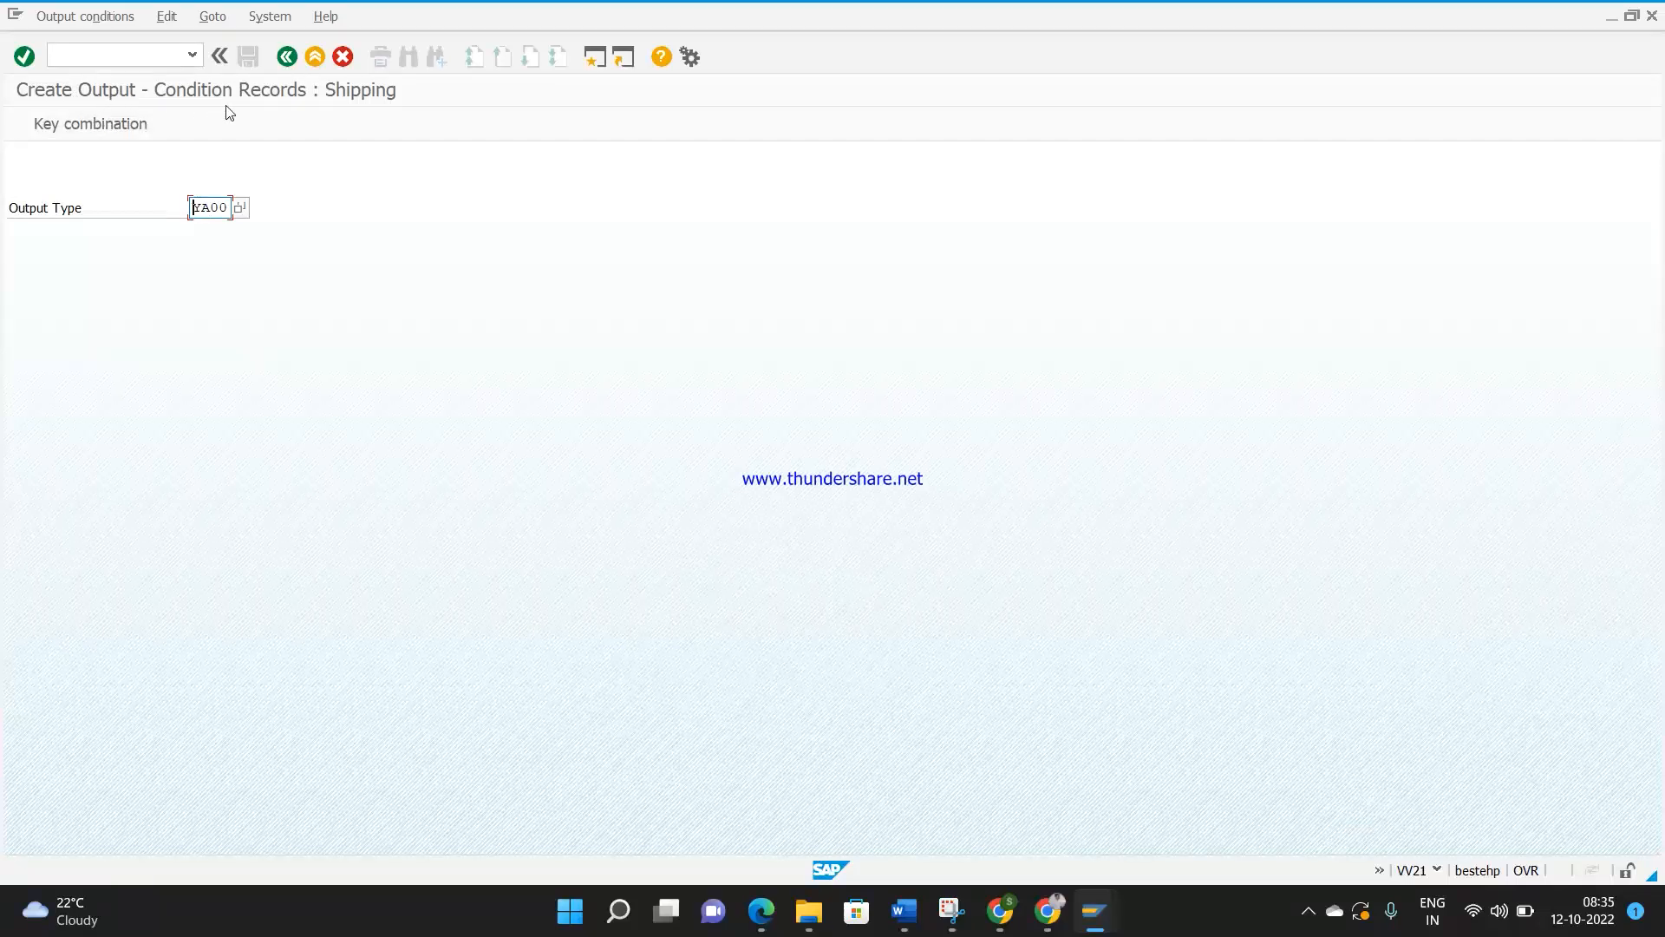
Step: Open transaction VV31 for creating billing output condition records
click(173, 55)
text(/nvv31)
key(Return)
Step: Switch to the sale order session and look over its header output list
mouse_move(1095, 911)
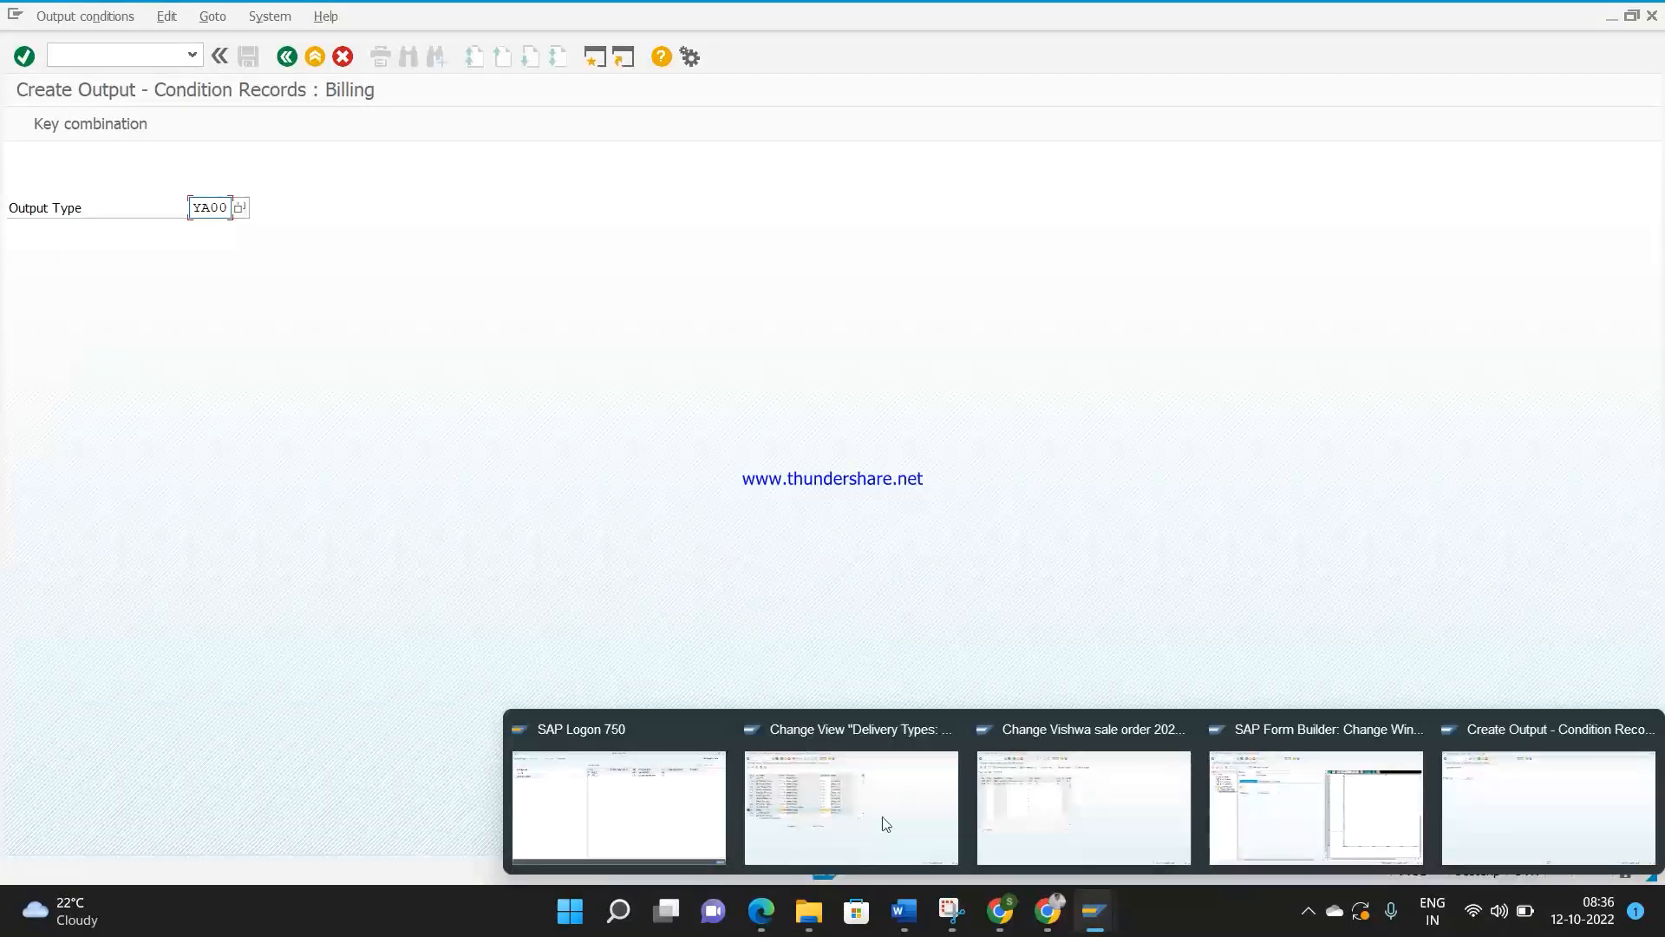
mouse_move(805, 785)
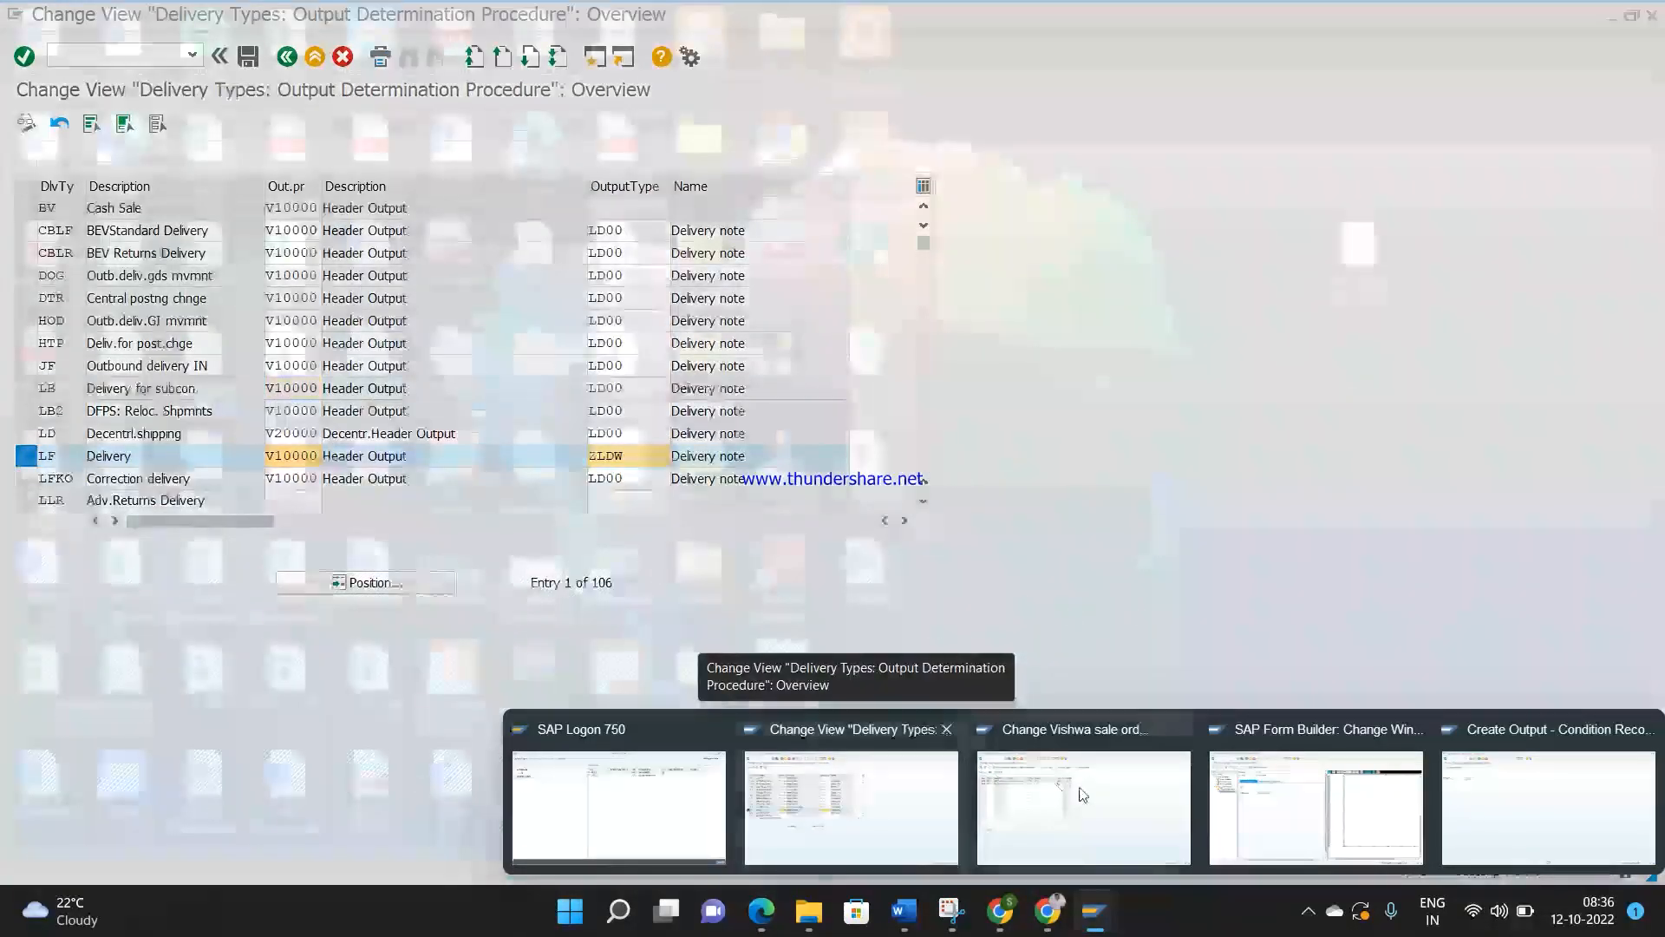
click(1085, 788)
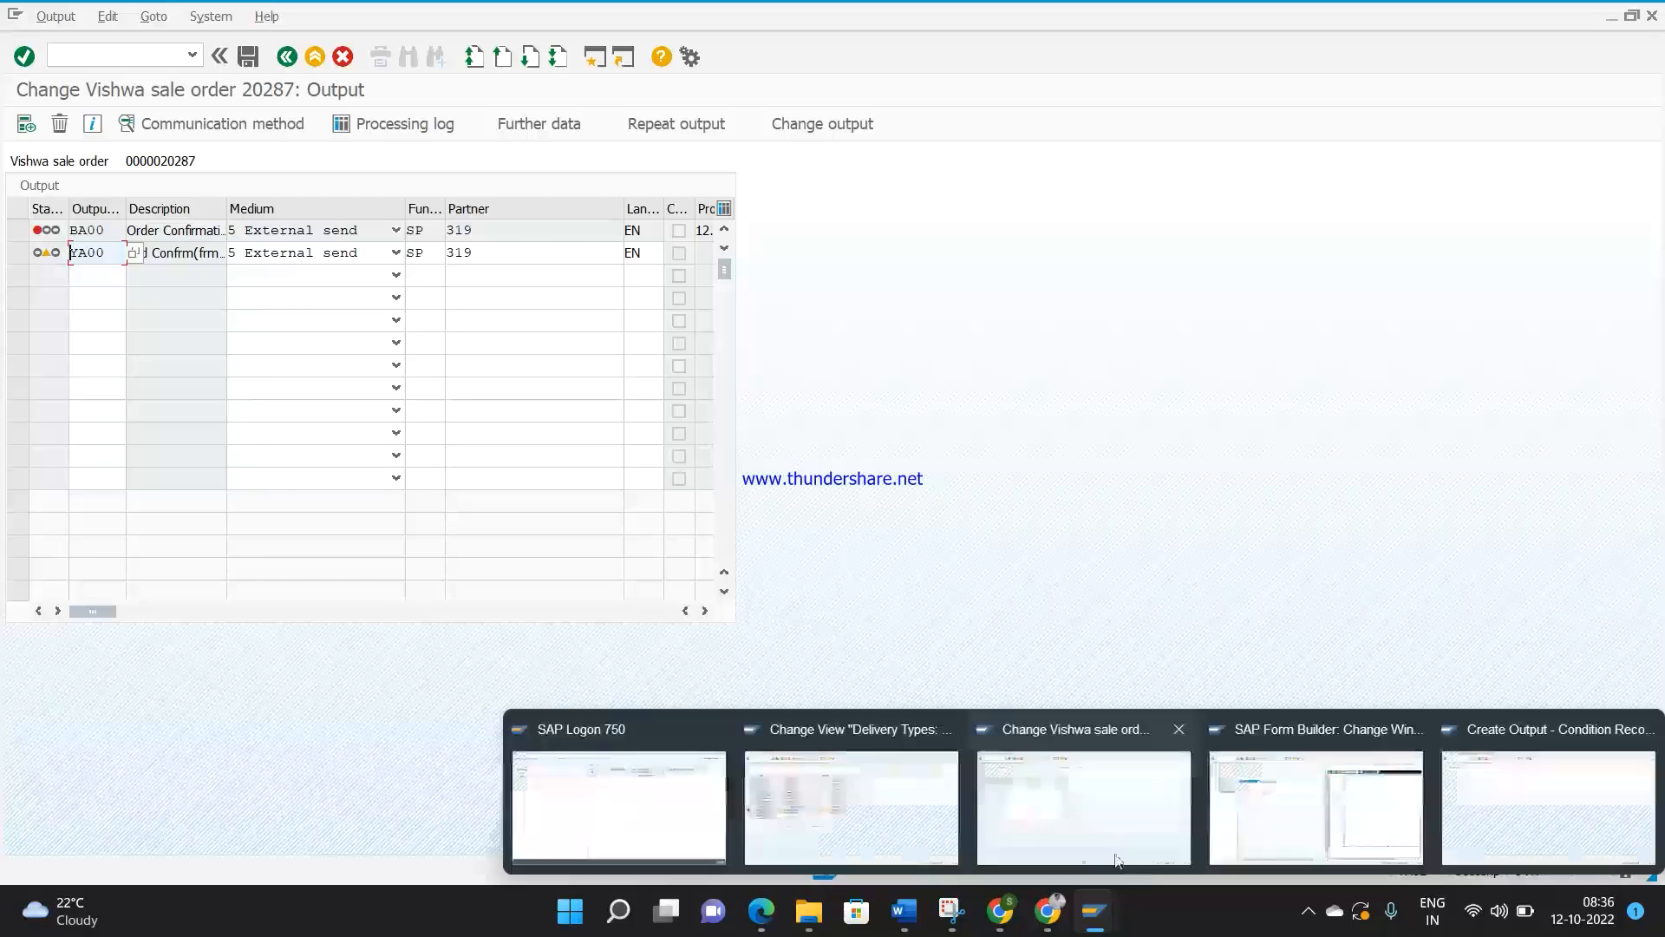
Step: Switch to the Word notes and highlight topic 11, Output management, in yellow in the course topic list
click(896, 915)
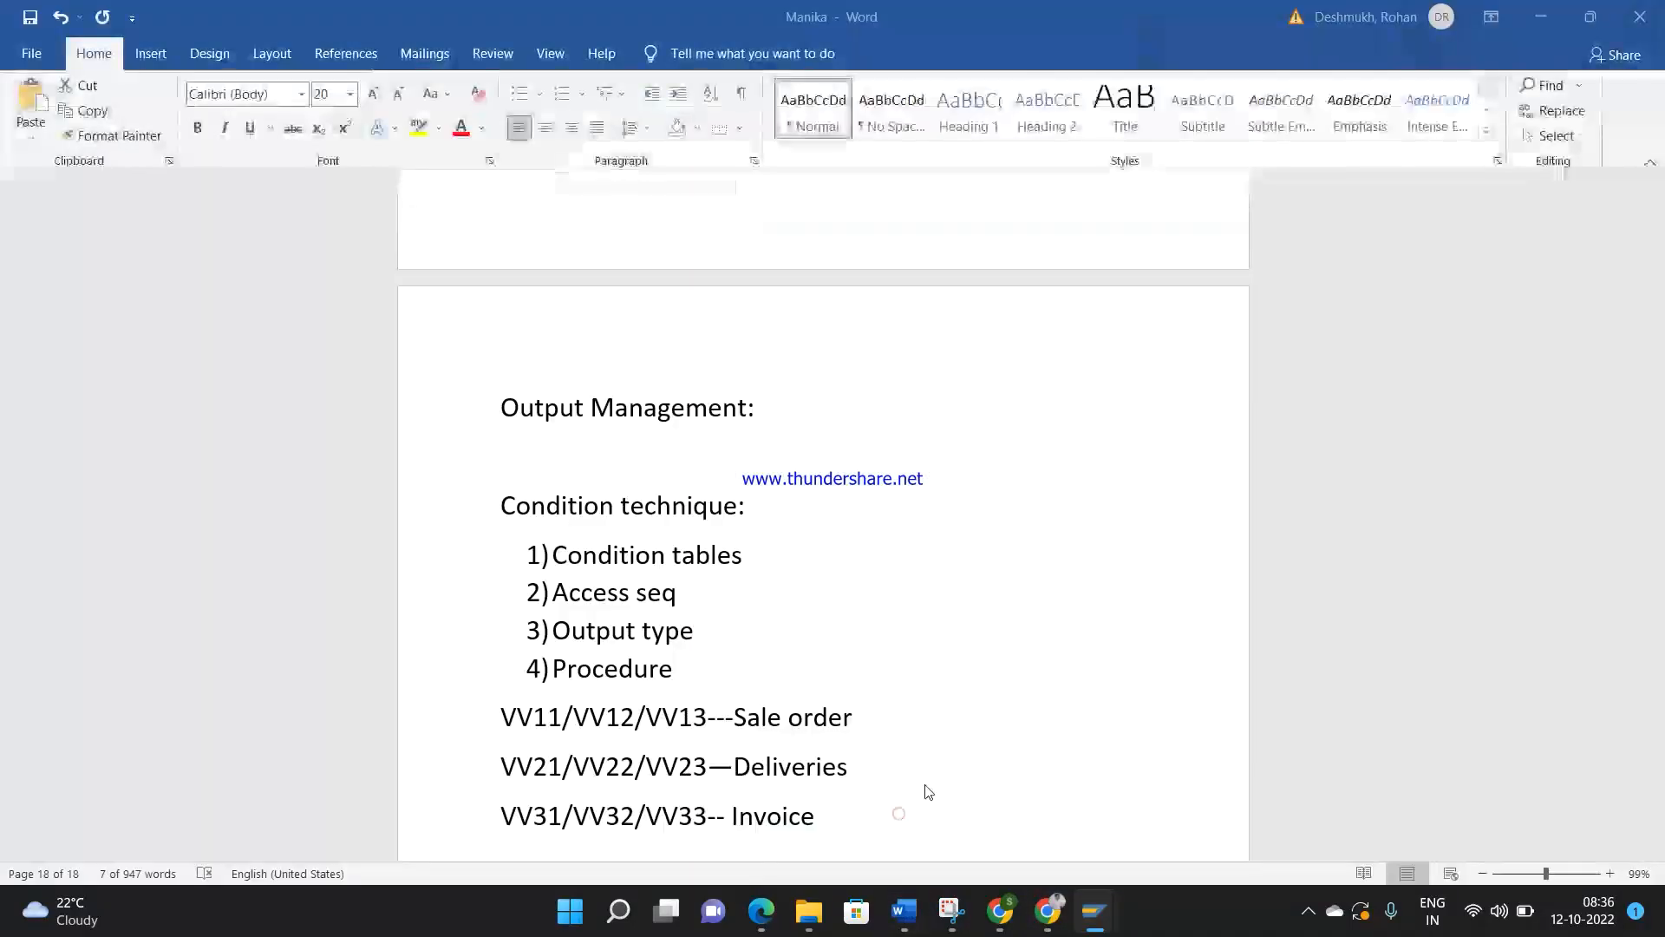
drag(1659, 812, 1656, 260)
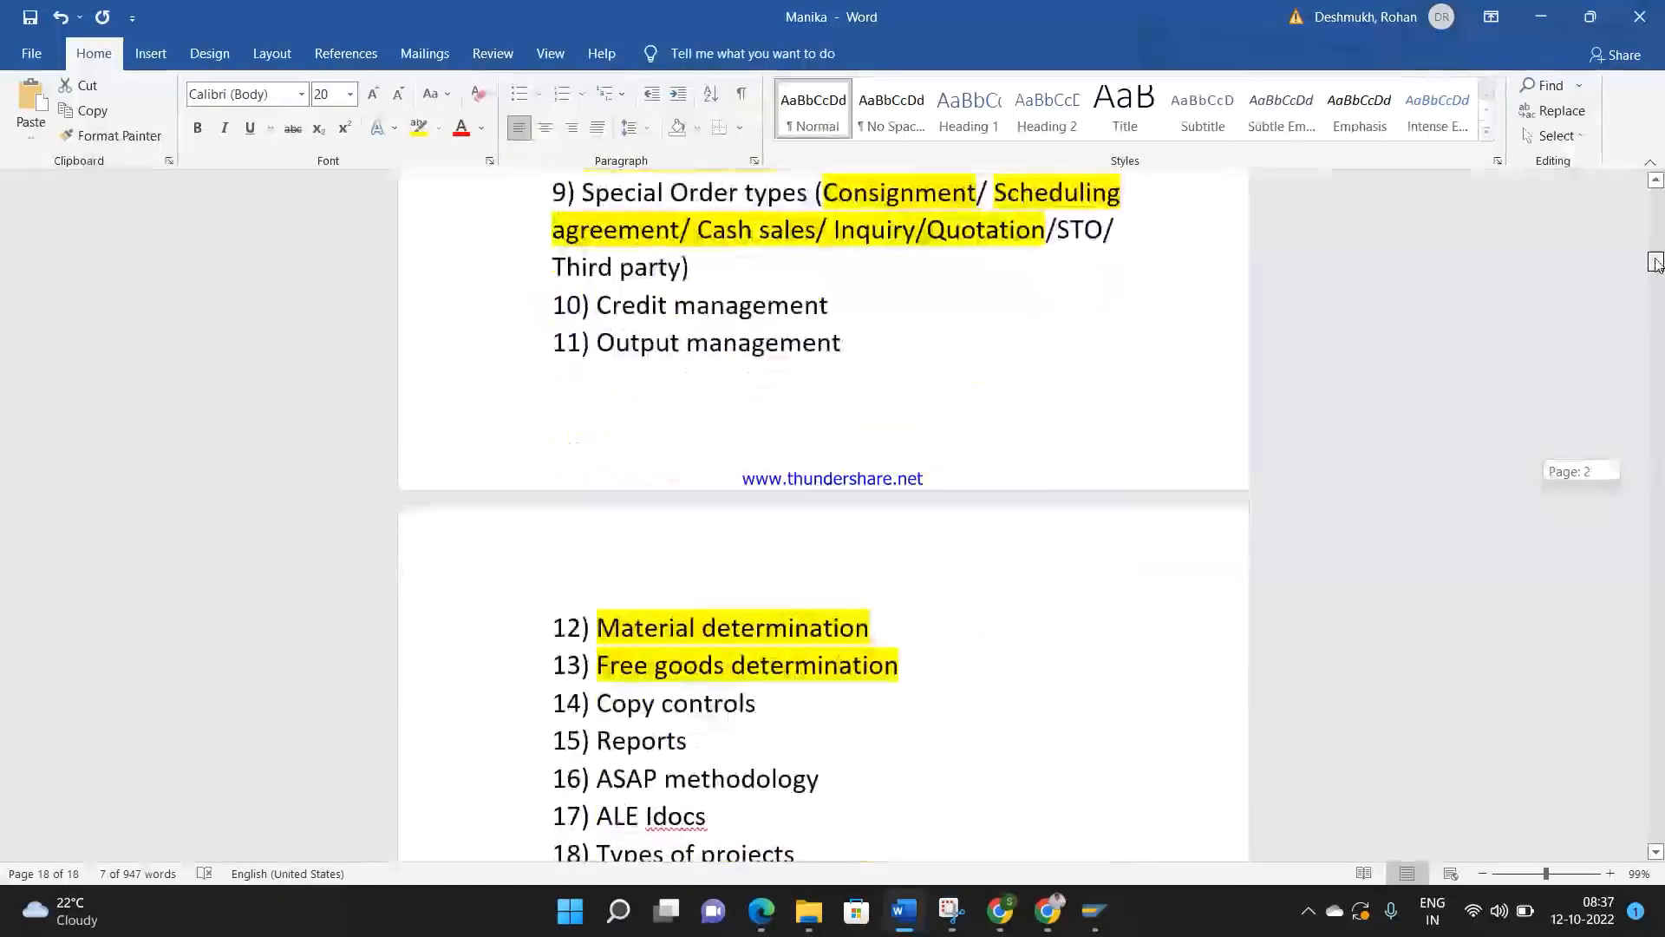
drag(844, 346, 619, 356)
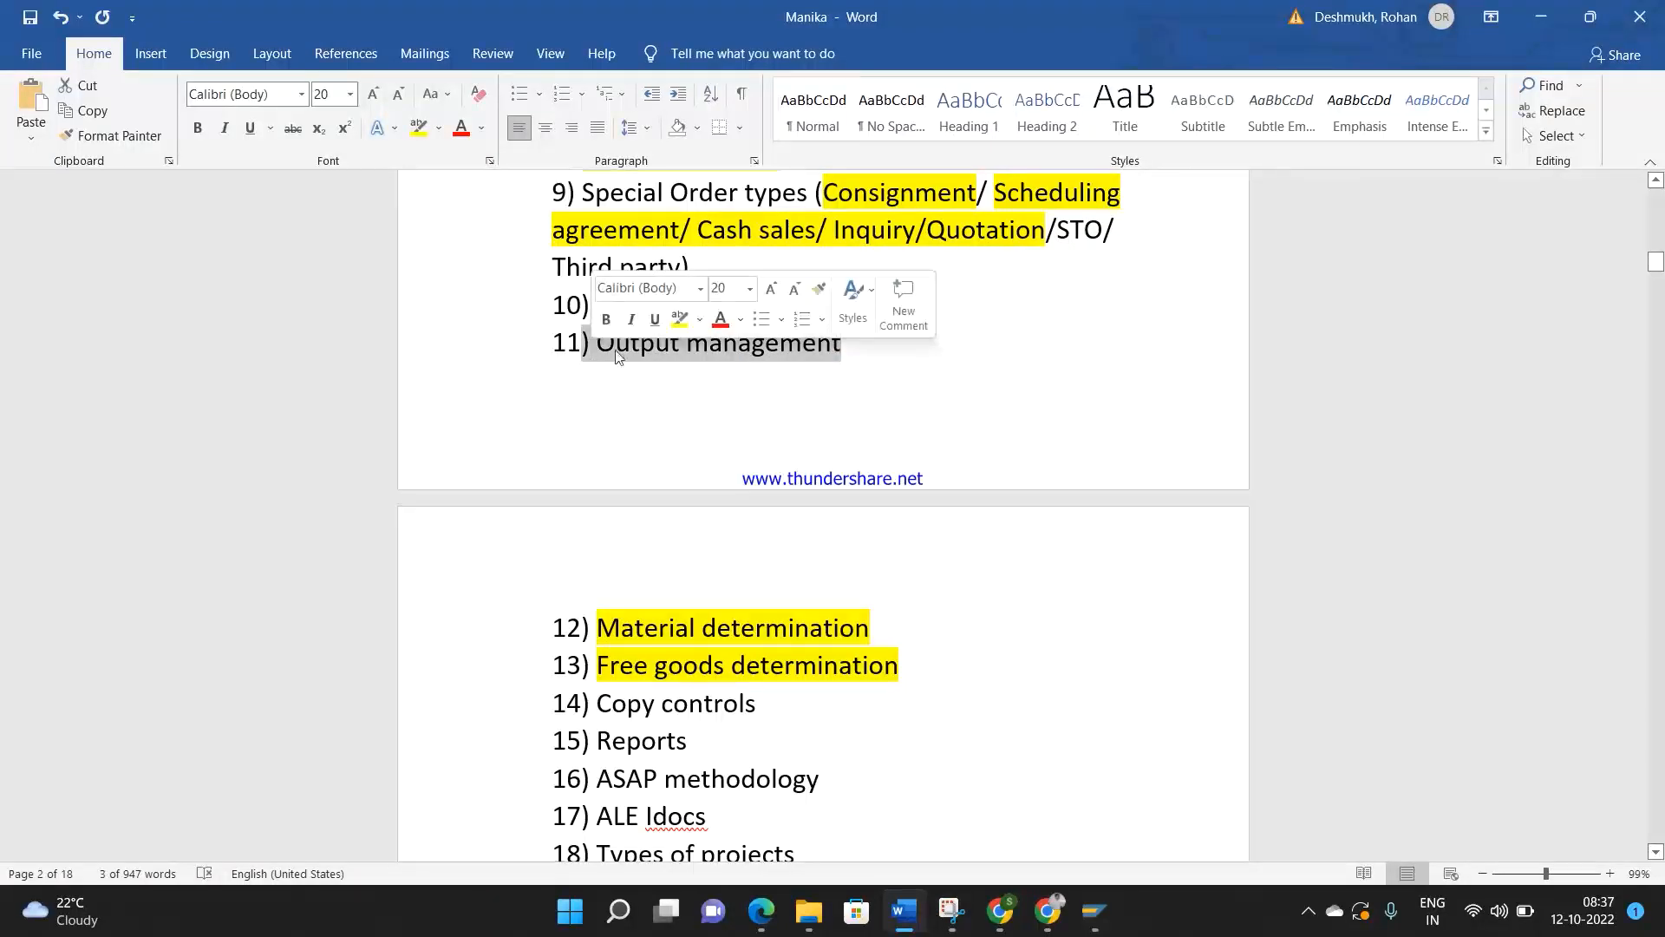
click(680, 320)
click(686, 343)
Step: Review the topics without highlighting in the course list, Credit management and Copy controls through Interview questions
drag(838, 304, 610, 309)
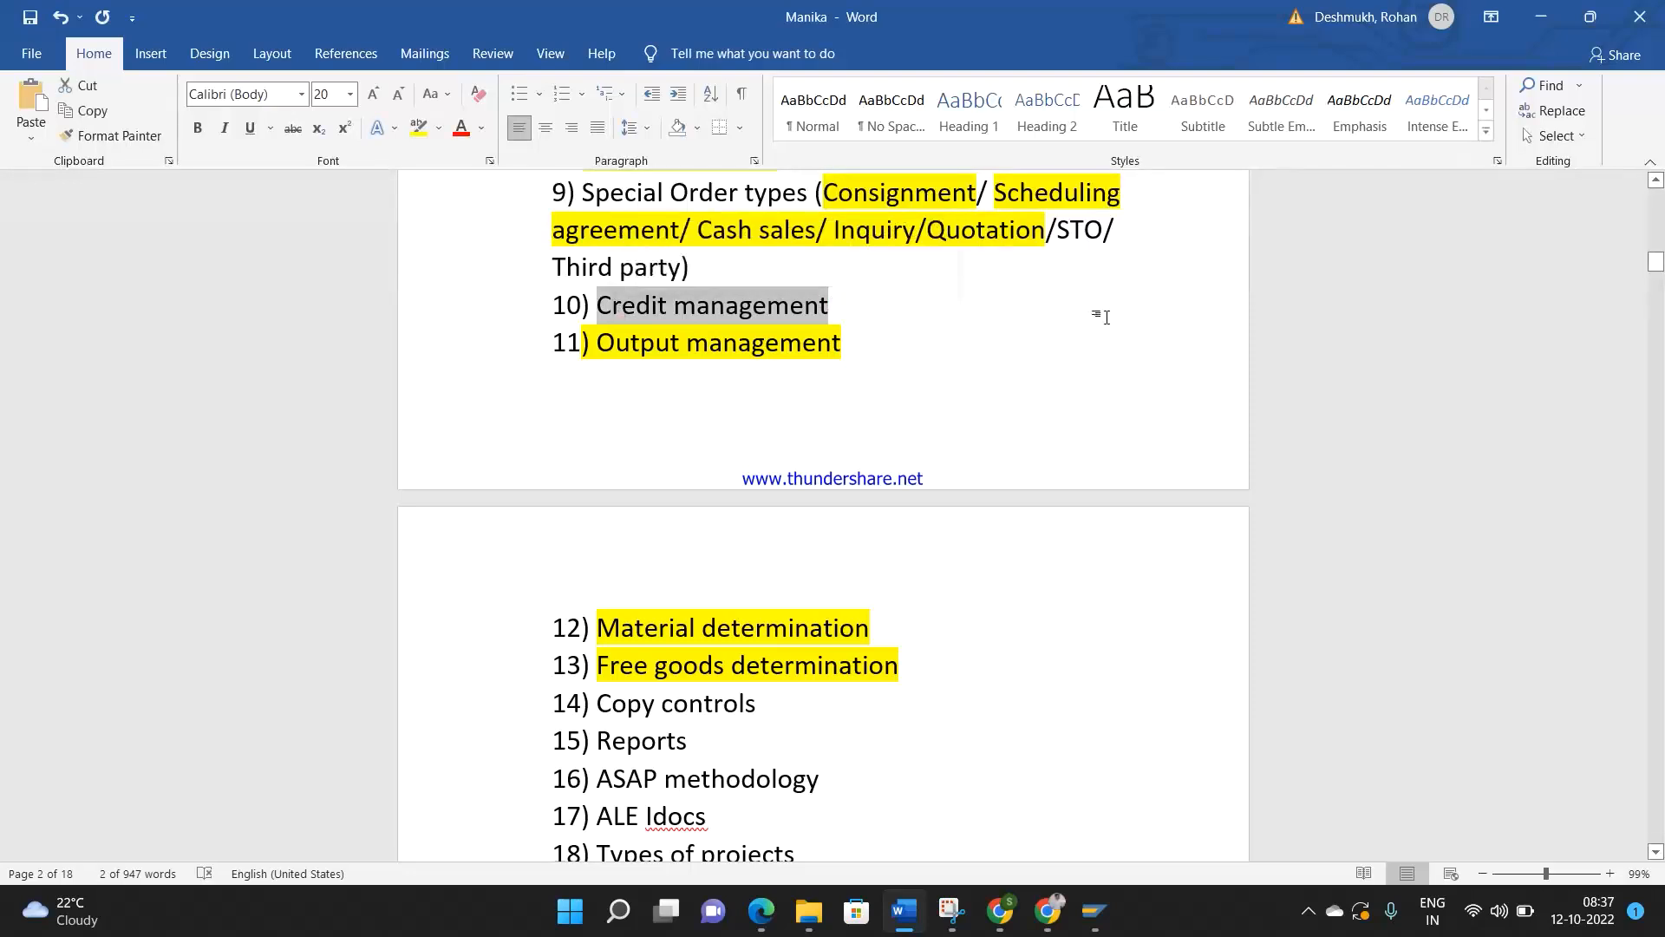
click(659, 256)
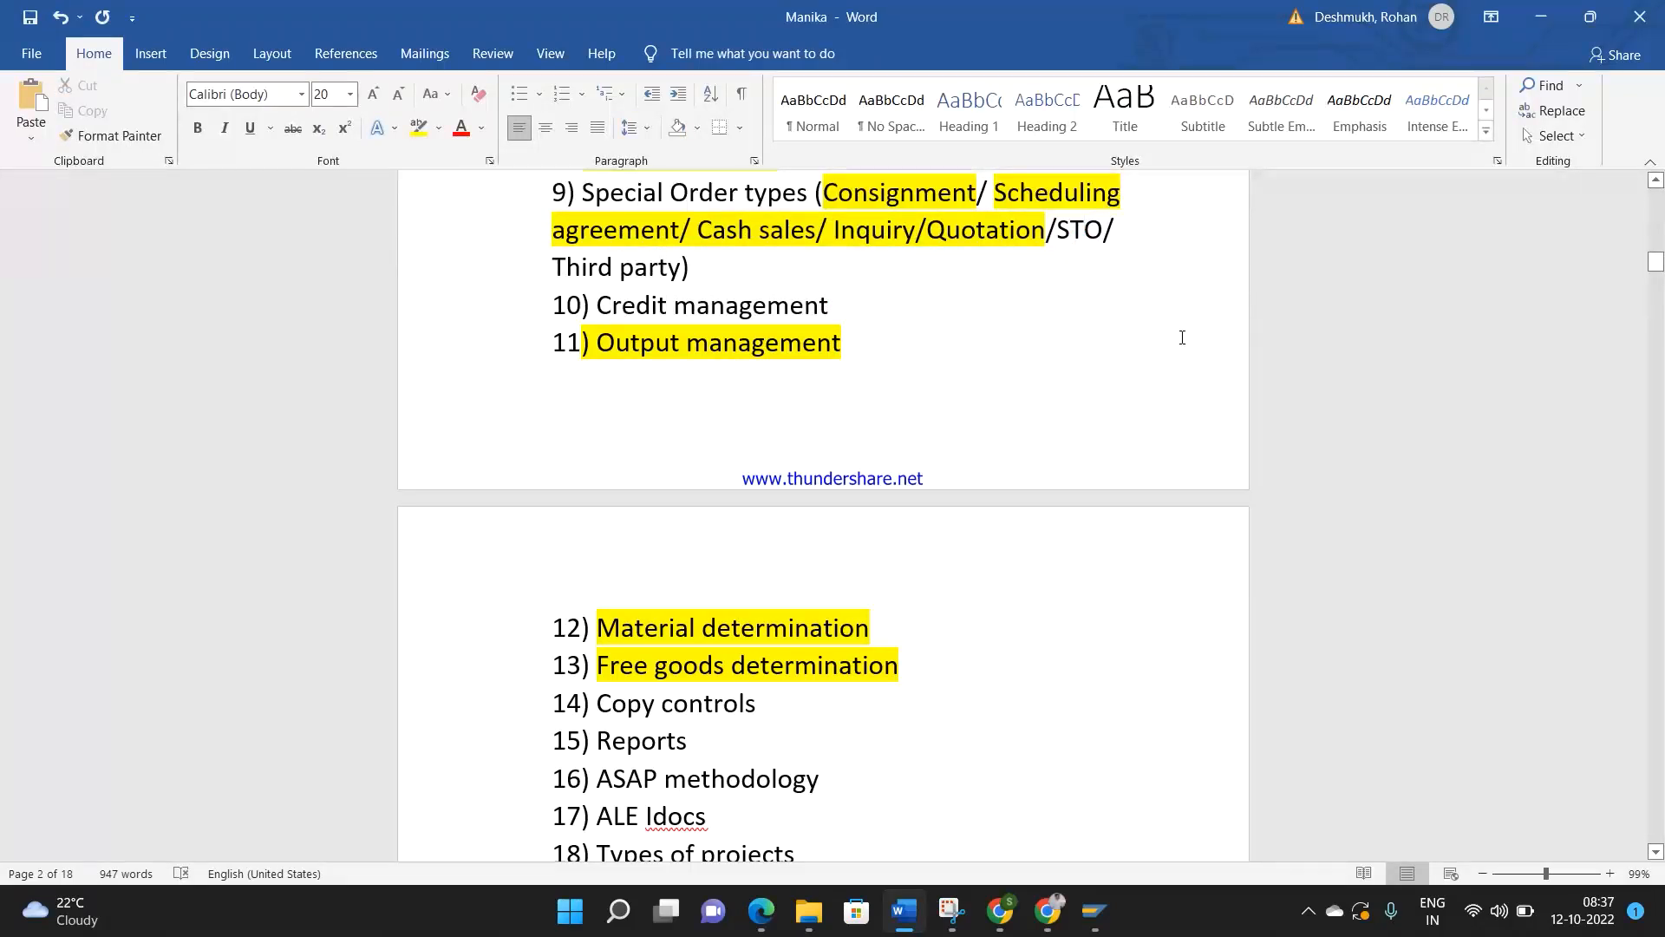
drag(1656, 263, 1657, 266)
drag(832, 306, 768, 305)
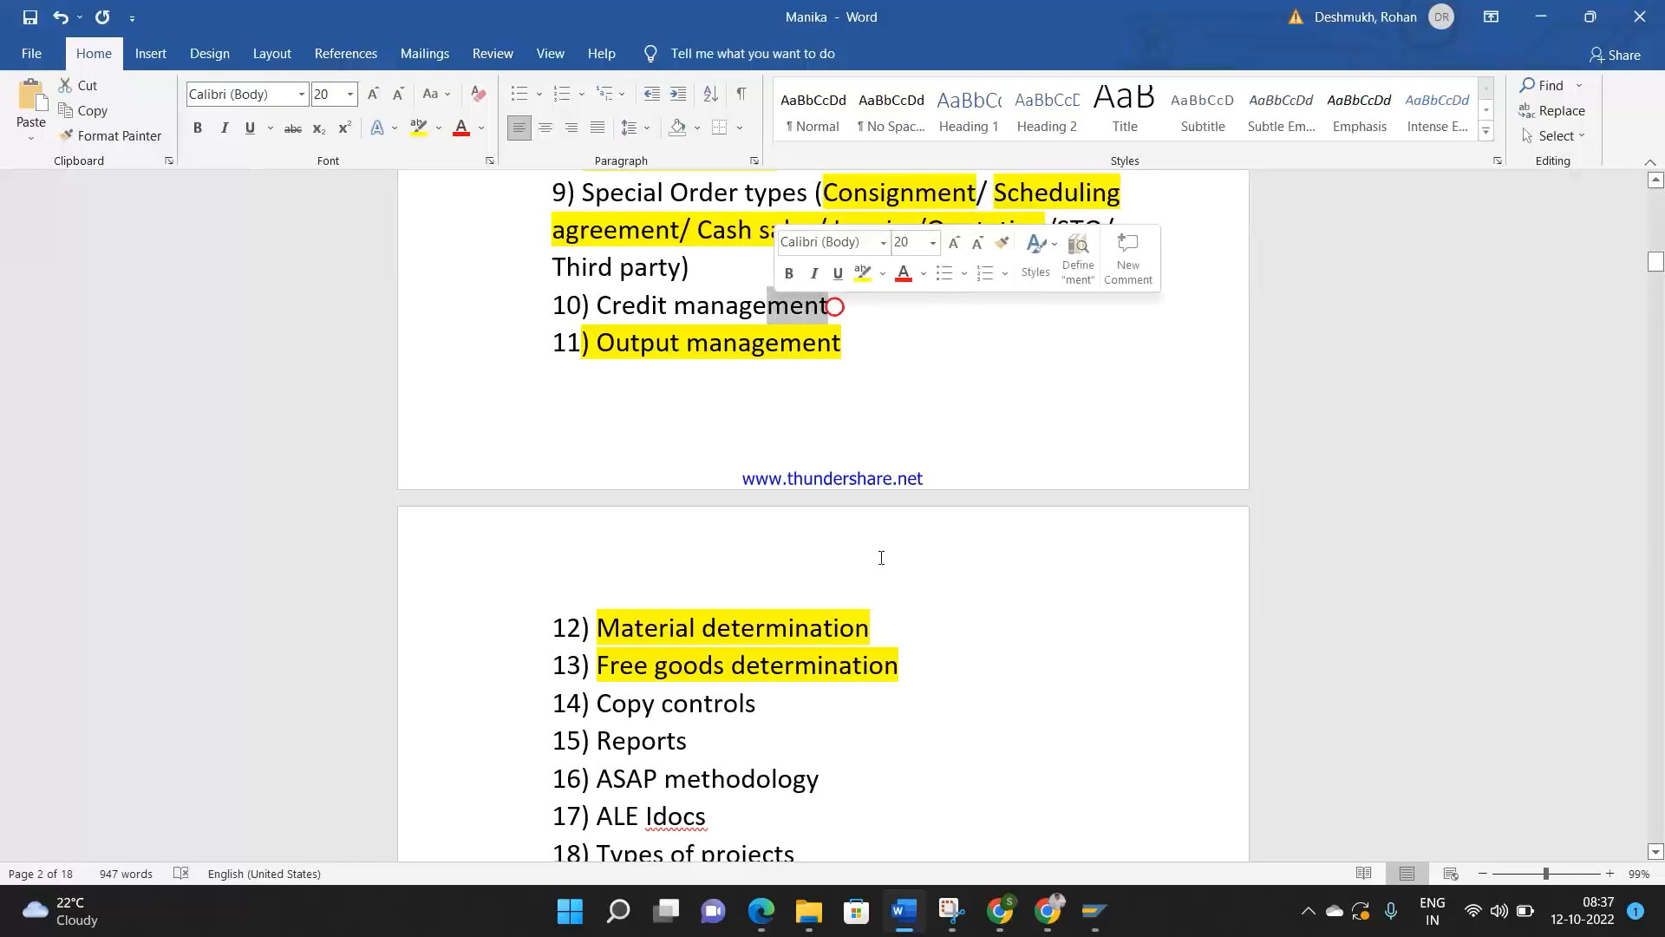
triple_click(756, 703)
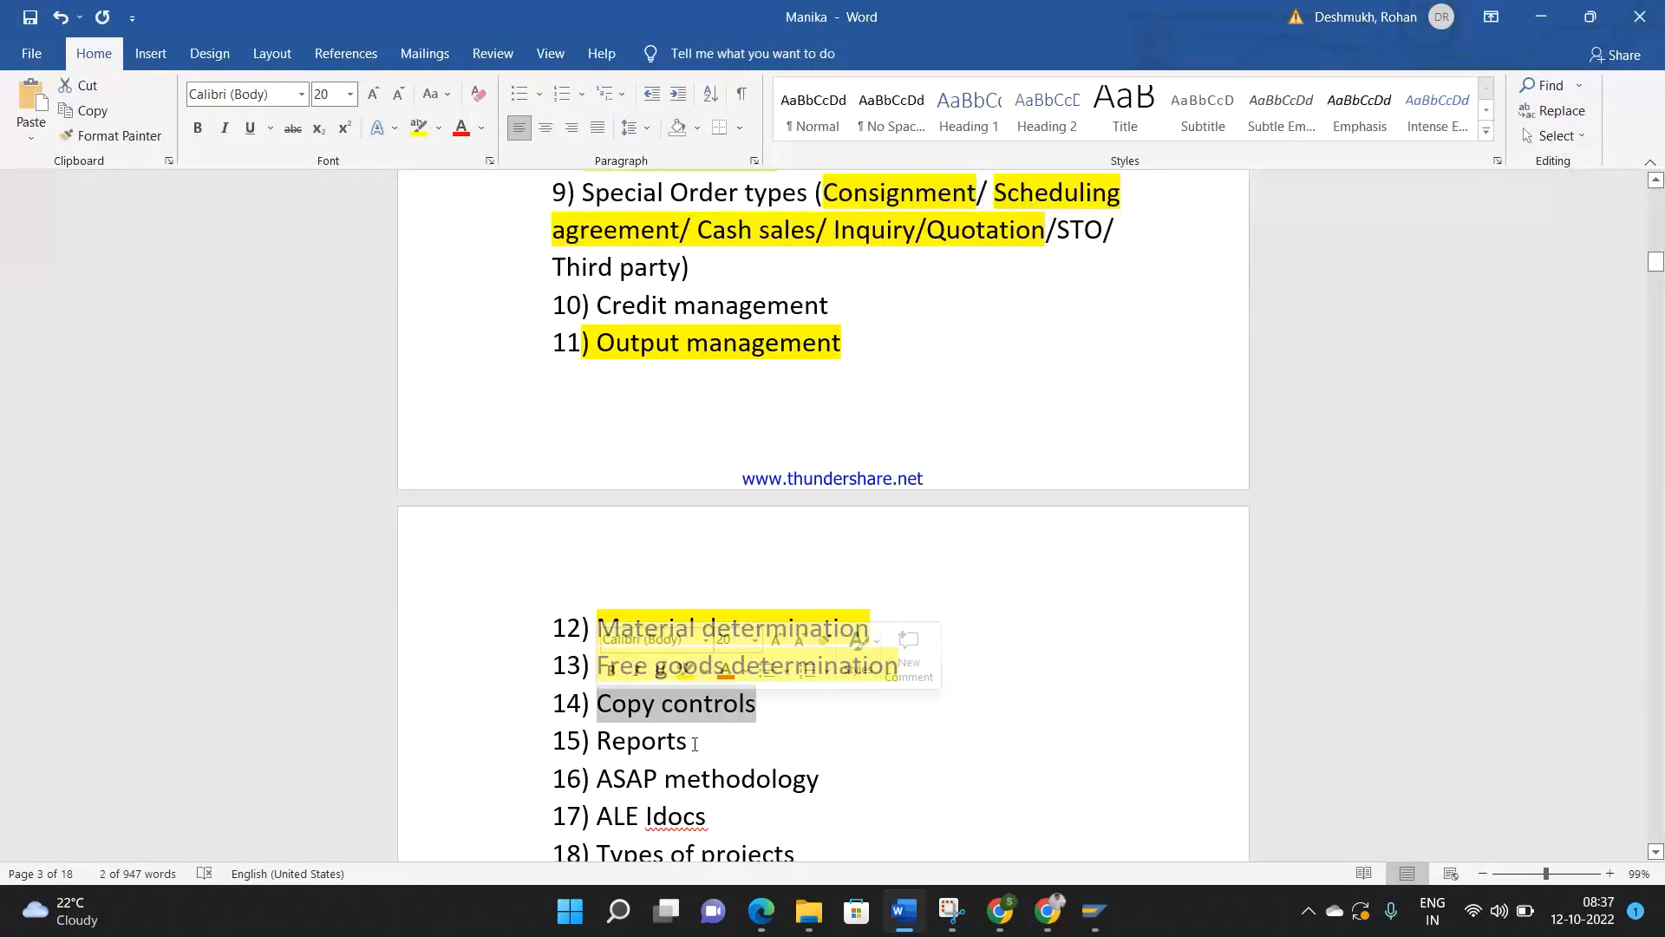
double_click(695, 745)
shift+click(829, 785)
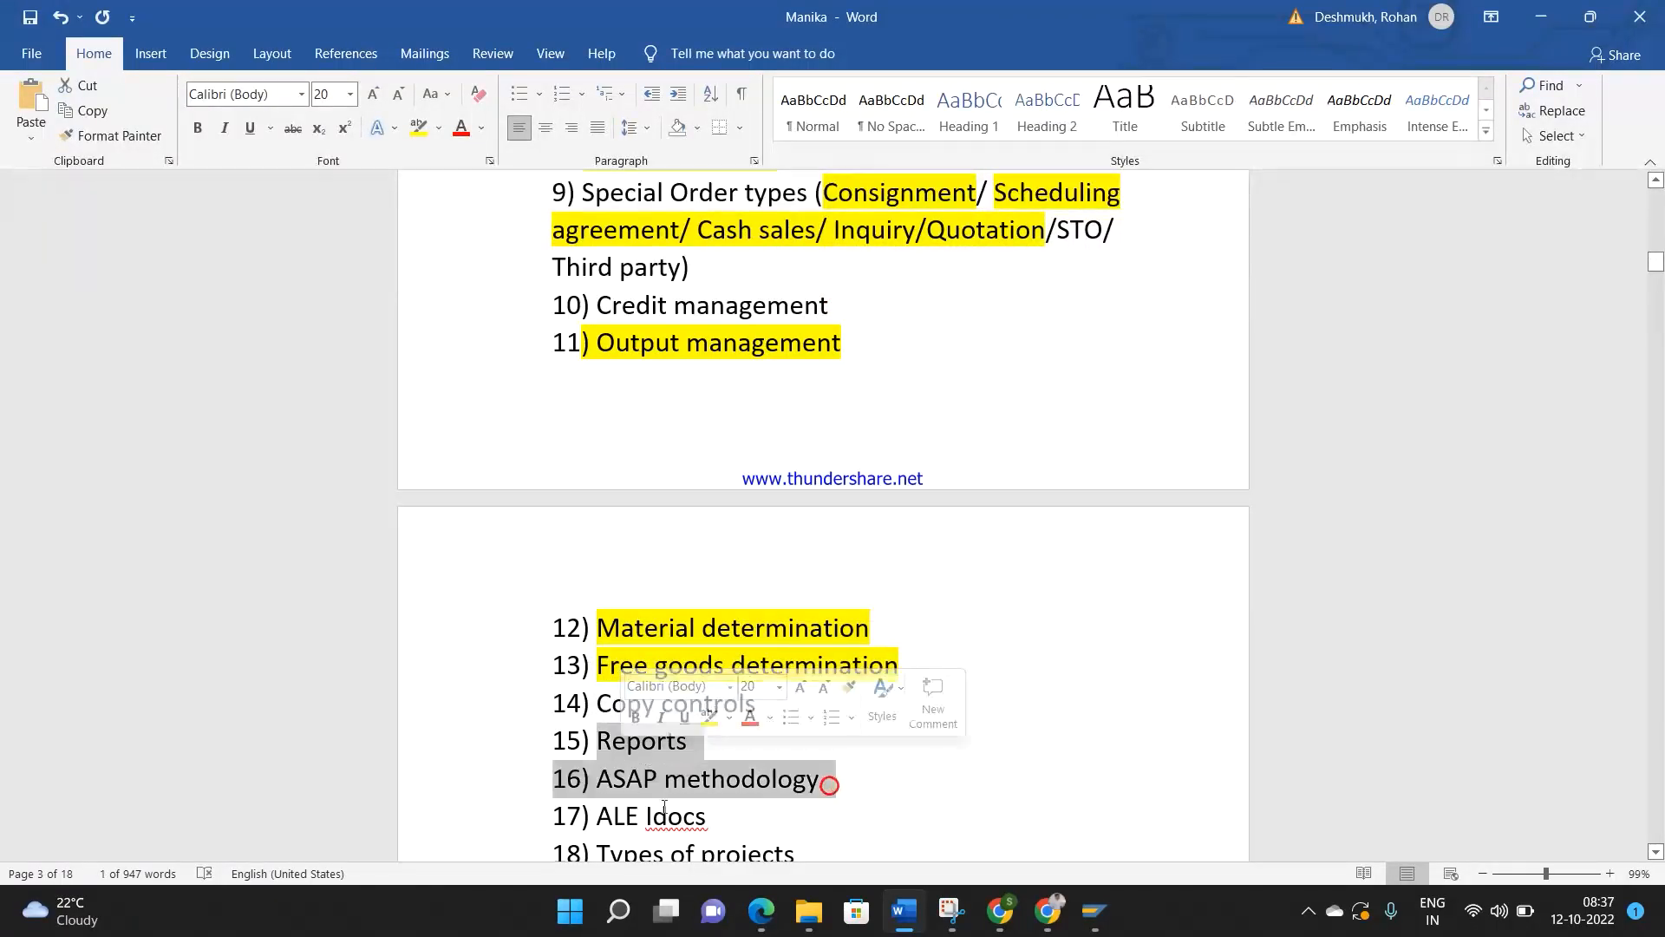
click(710, 818)
drag(1658, 853, 1658, 853)
click(837, 797)
drag(791, 751, 611, 573)
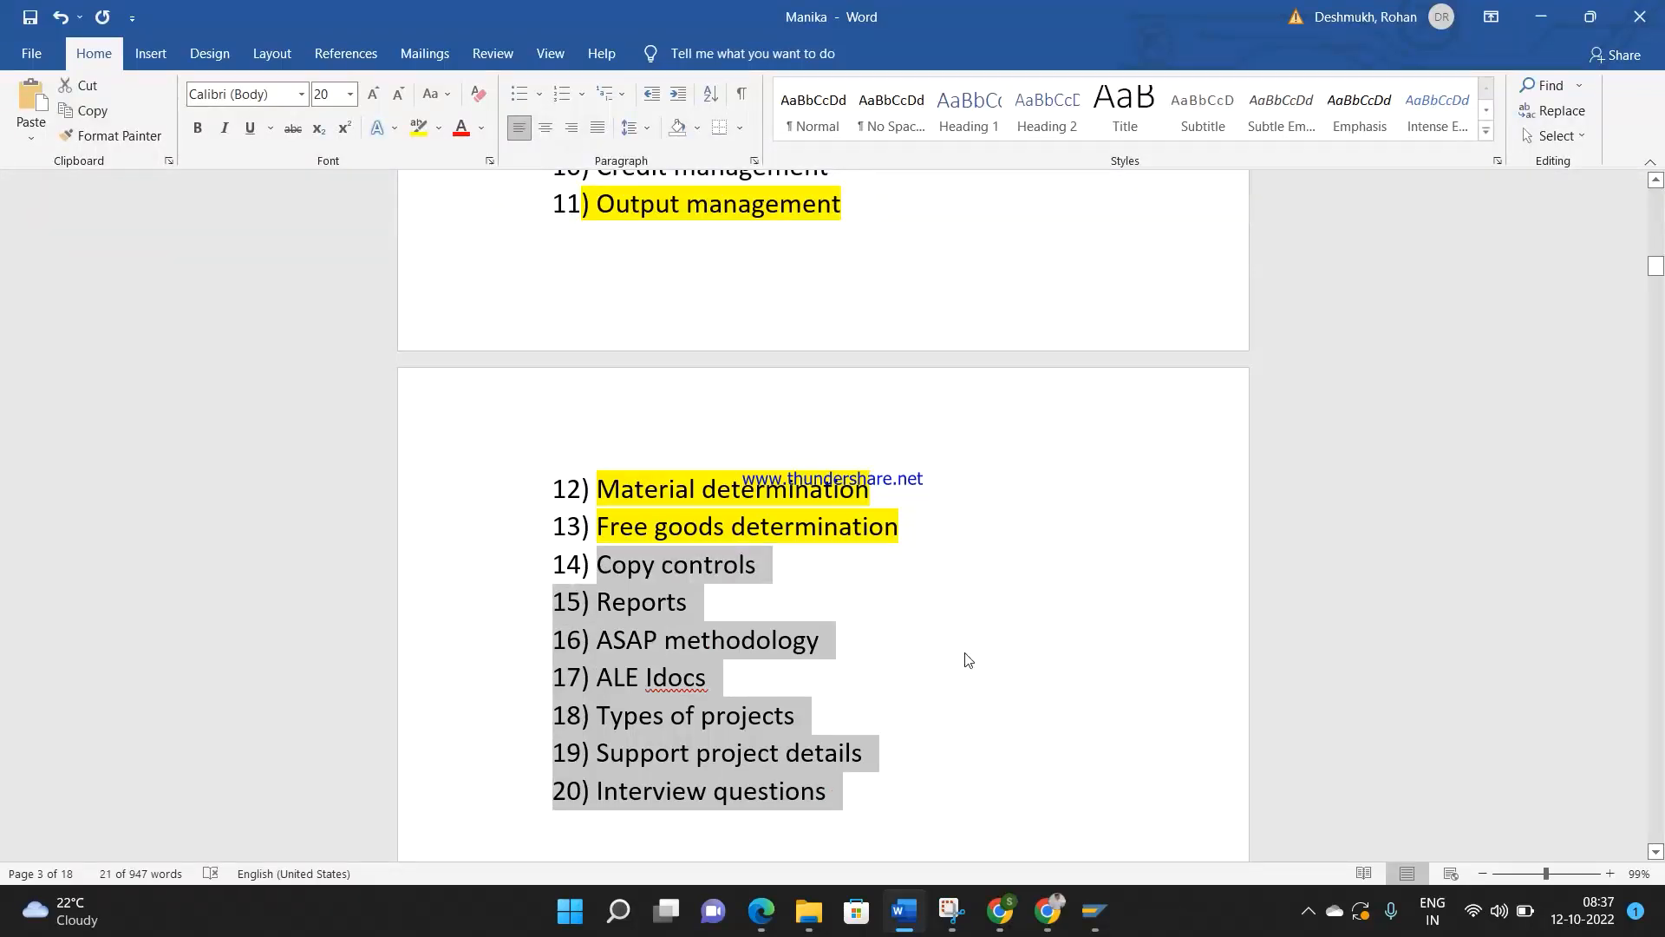
click(717, 608)
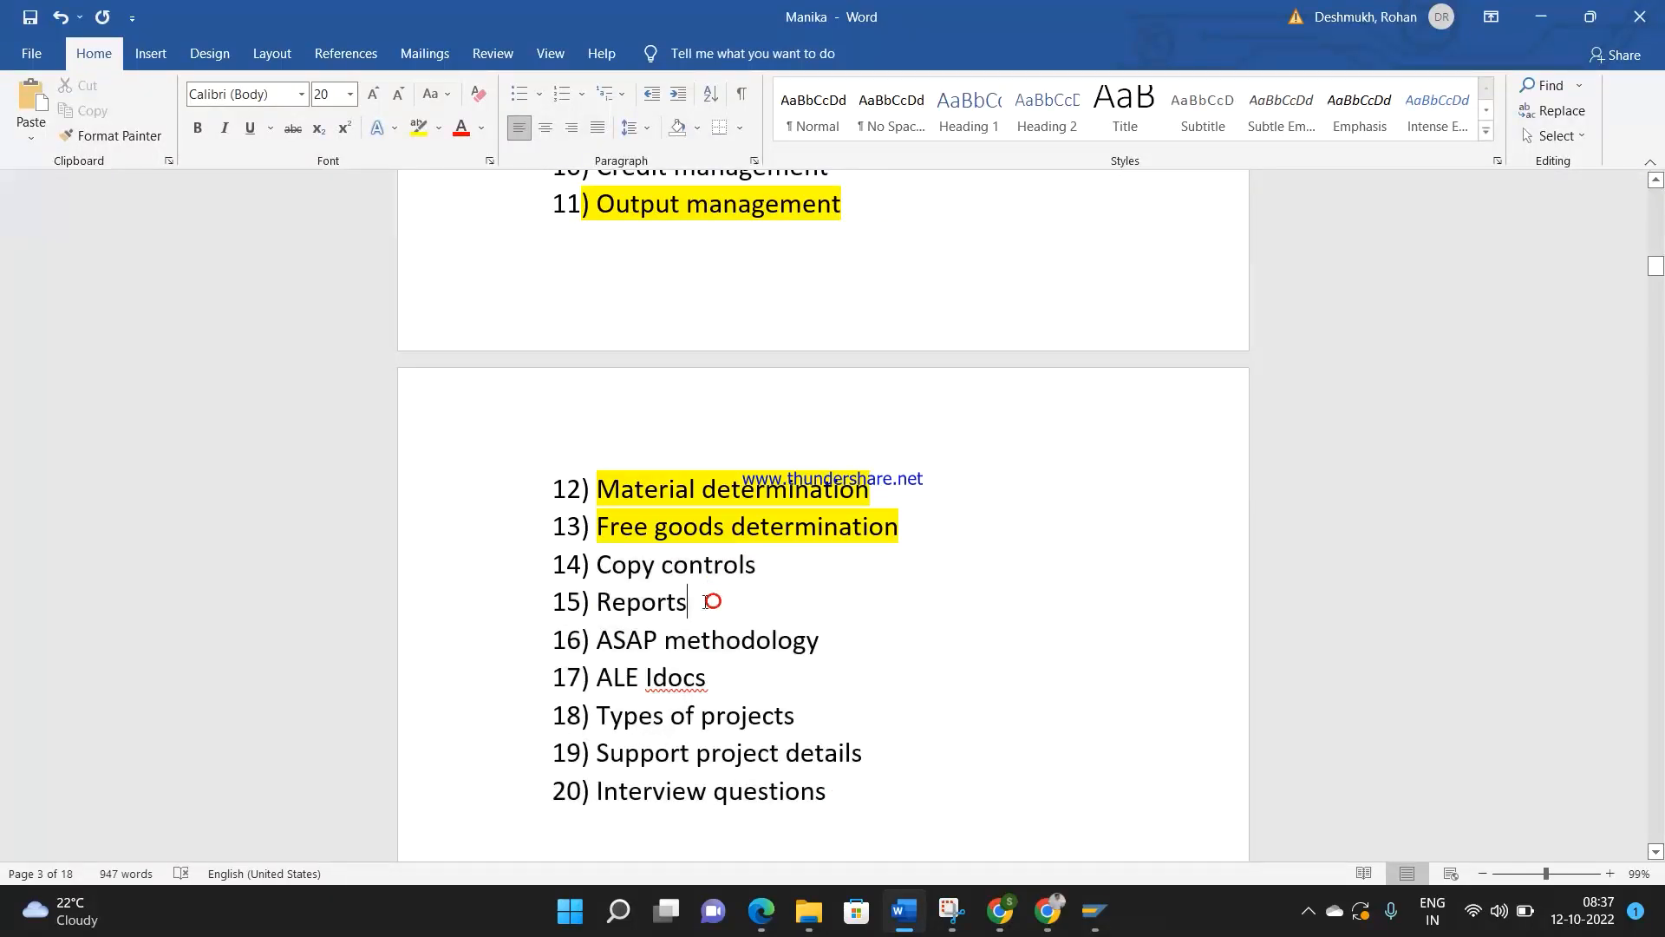
drag(690, 602, 602, 562)
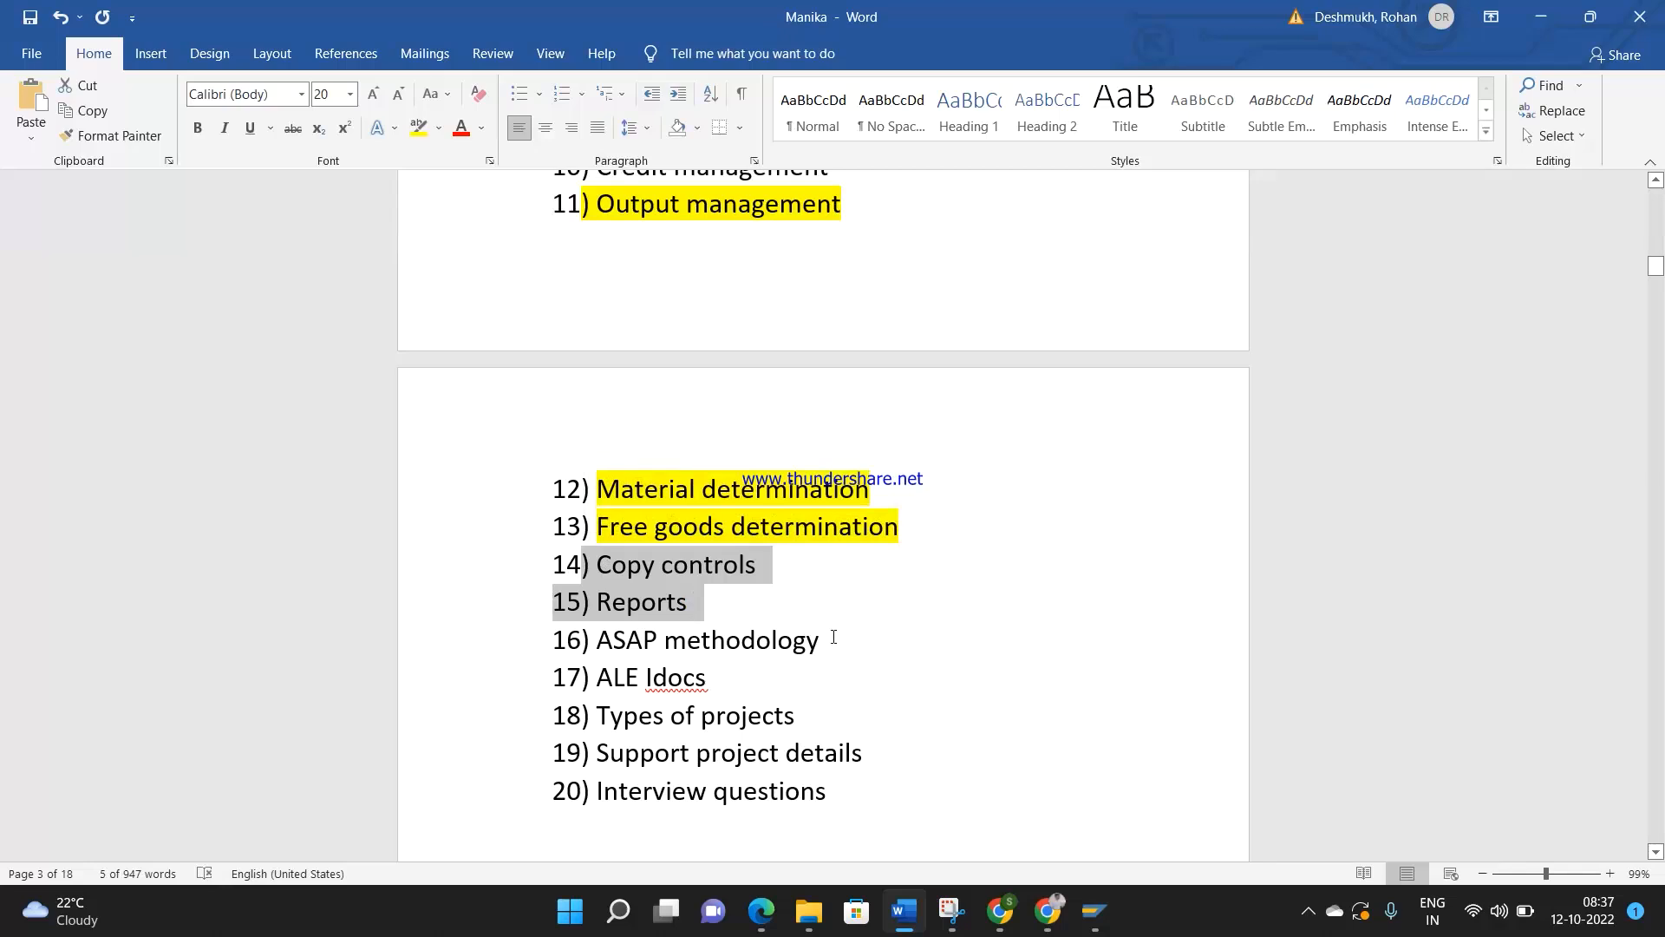
drag(829, 639, 586, 654)
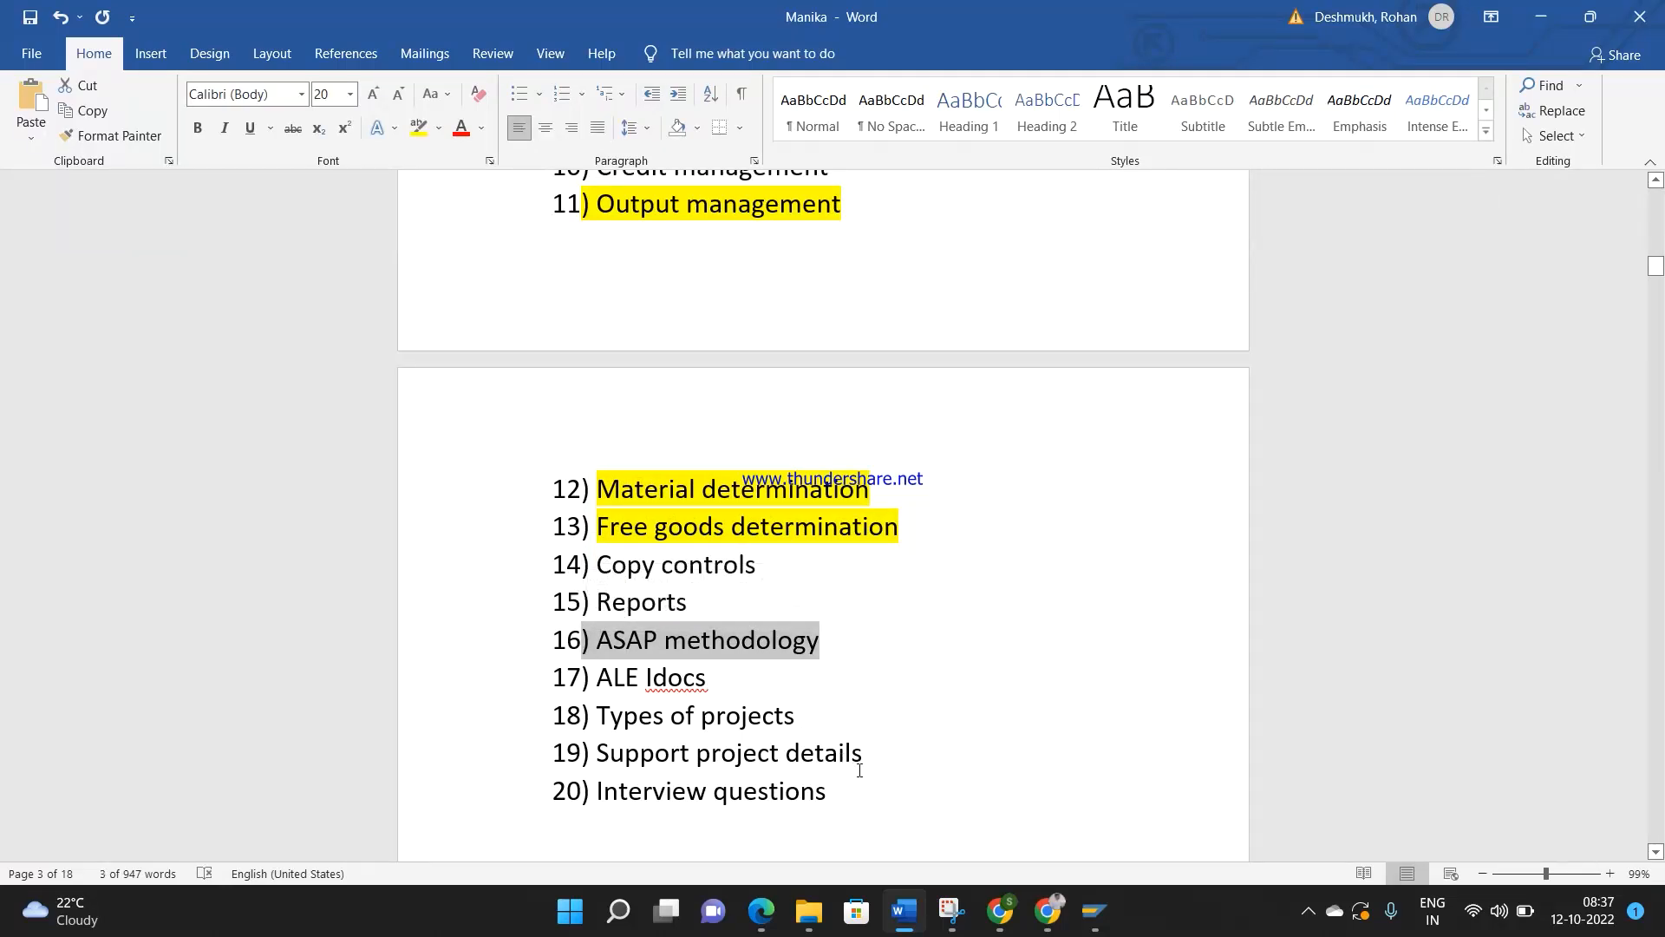
drag(874, 756, 607, 724)
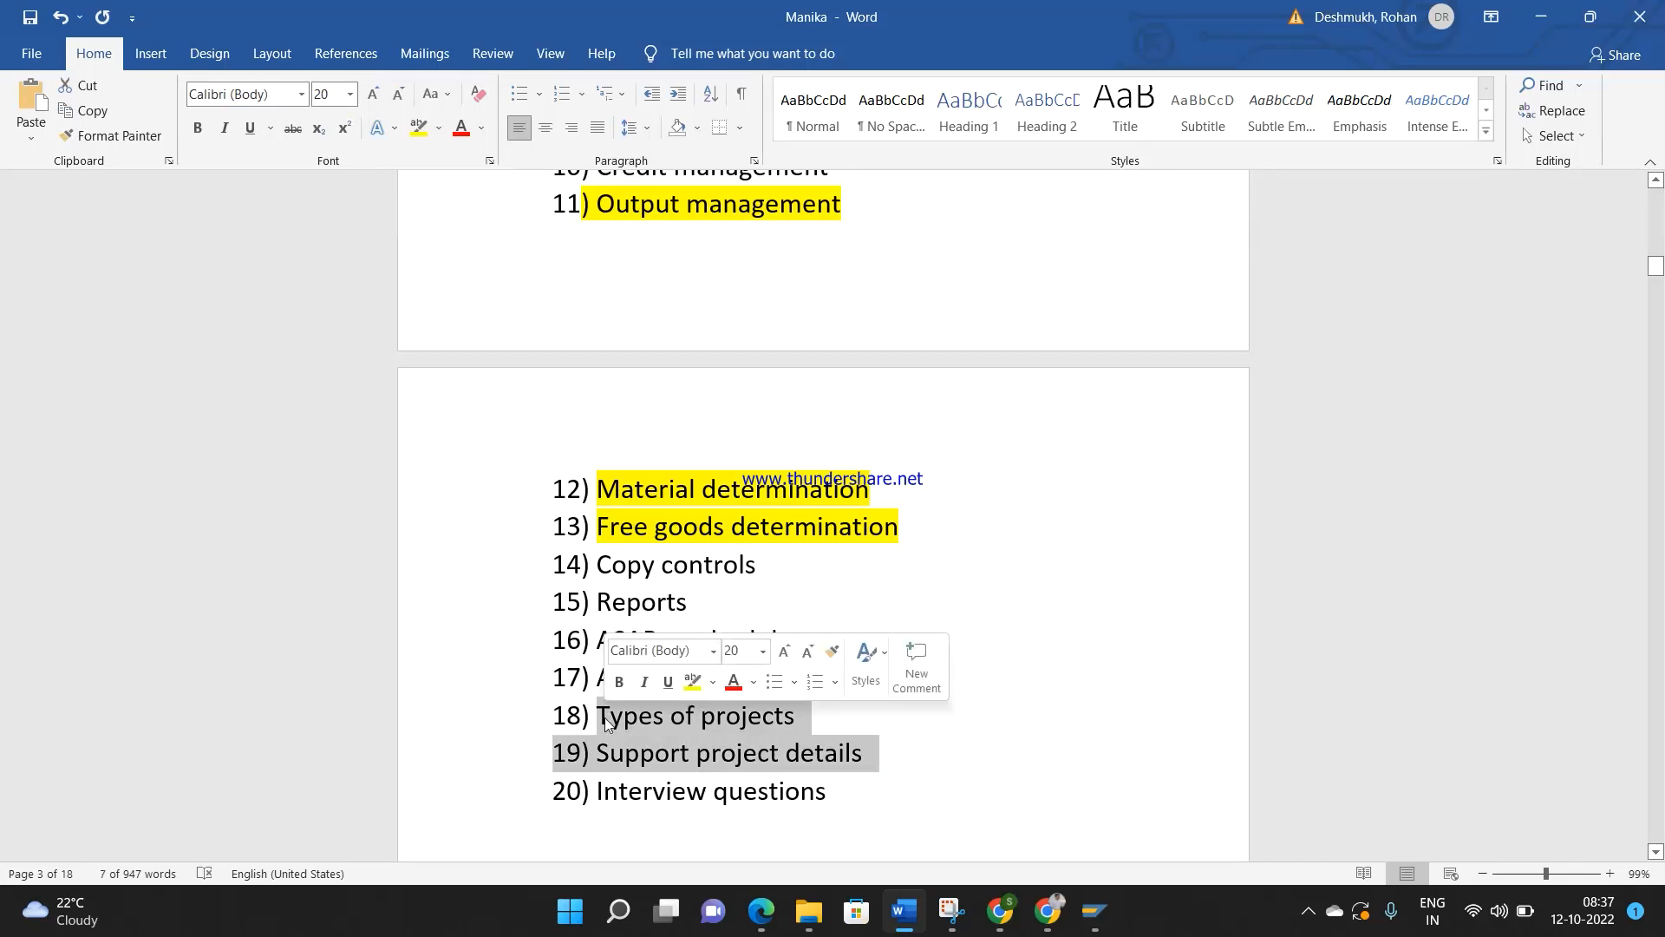
click(861, 795)
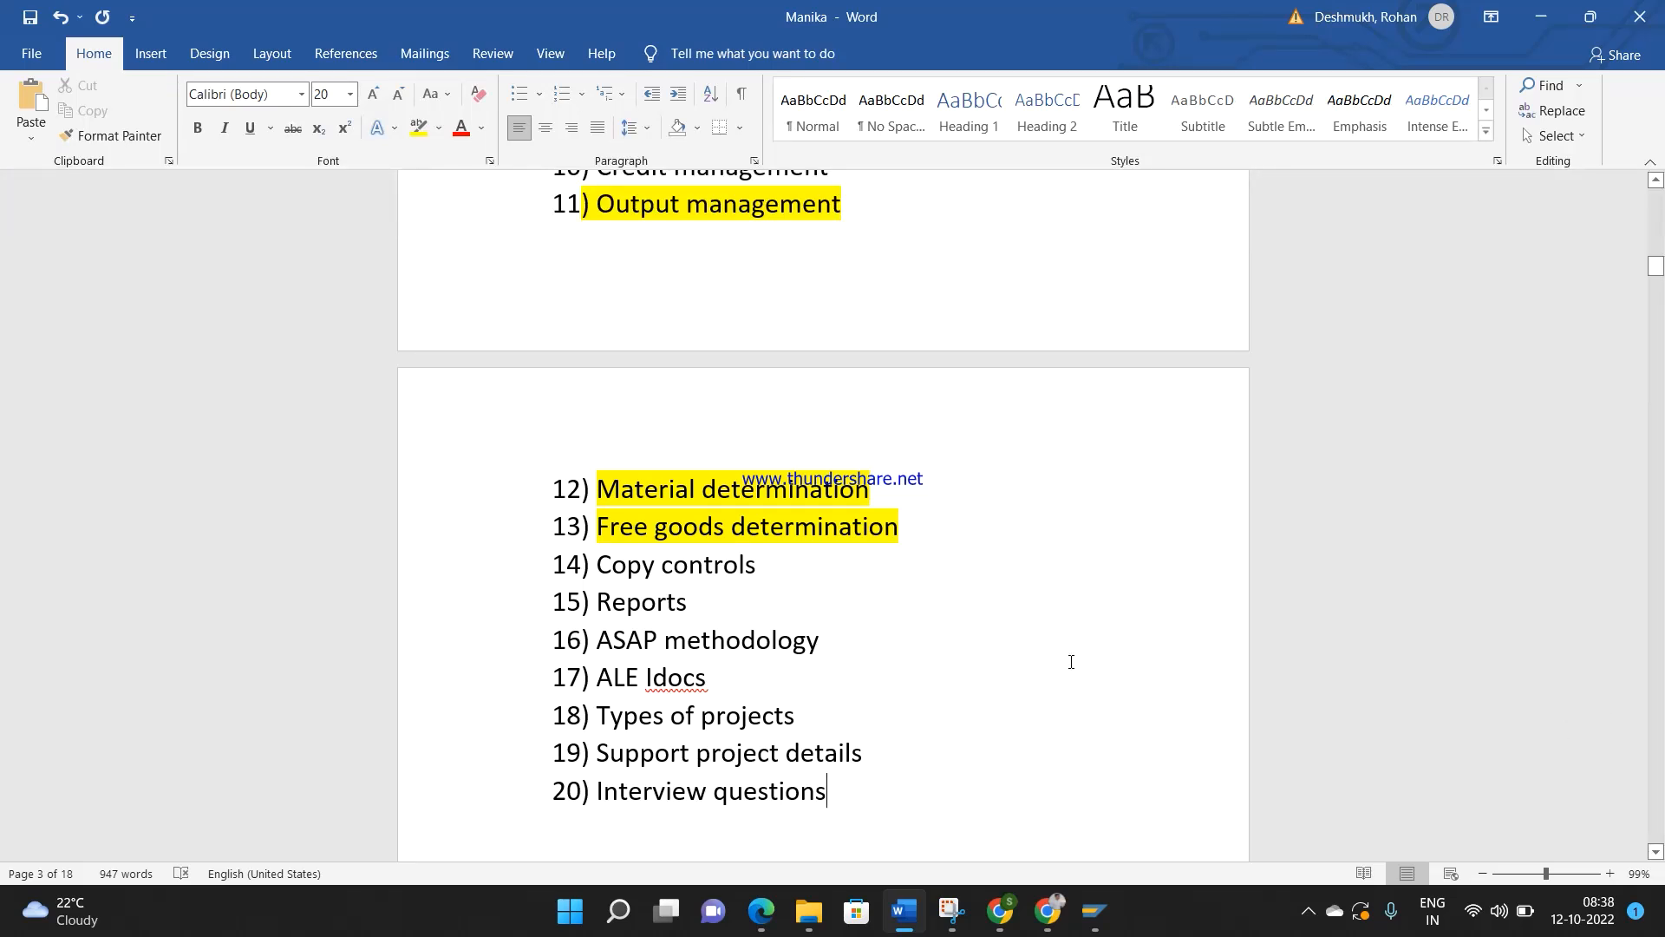
drag(836, 791, 599, 564)
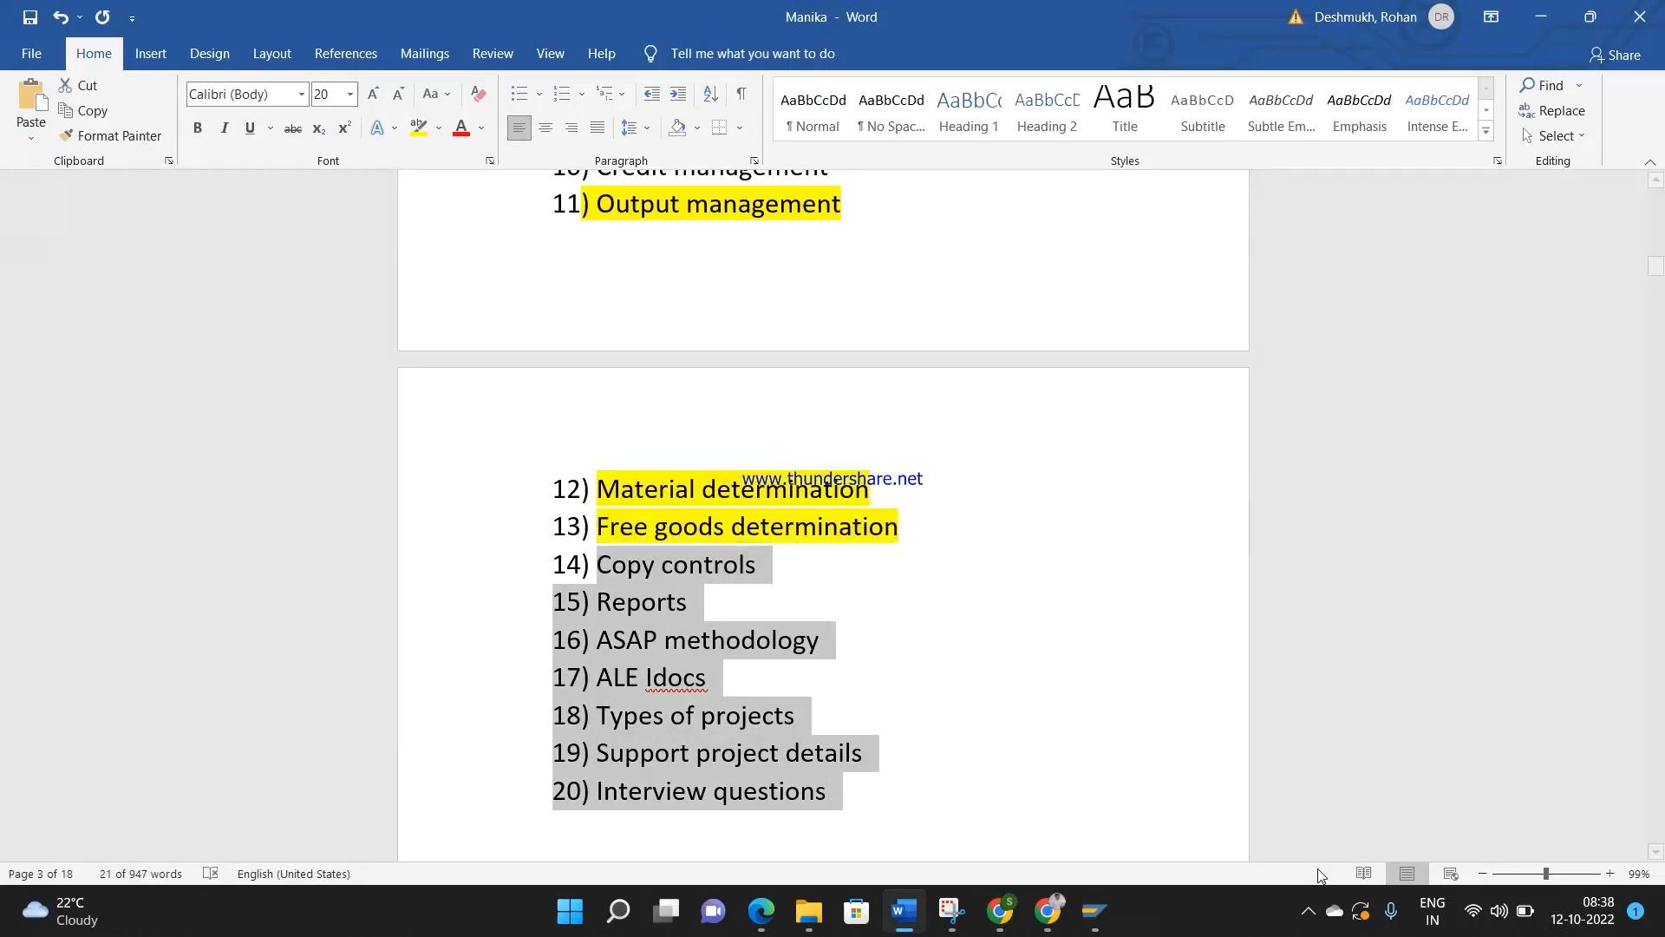